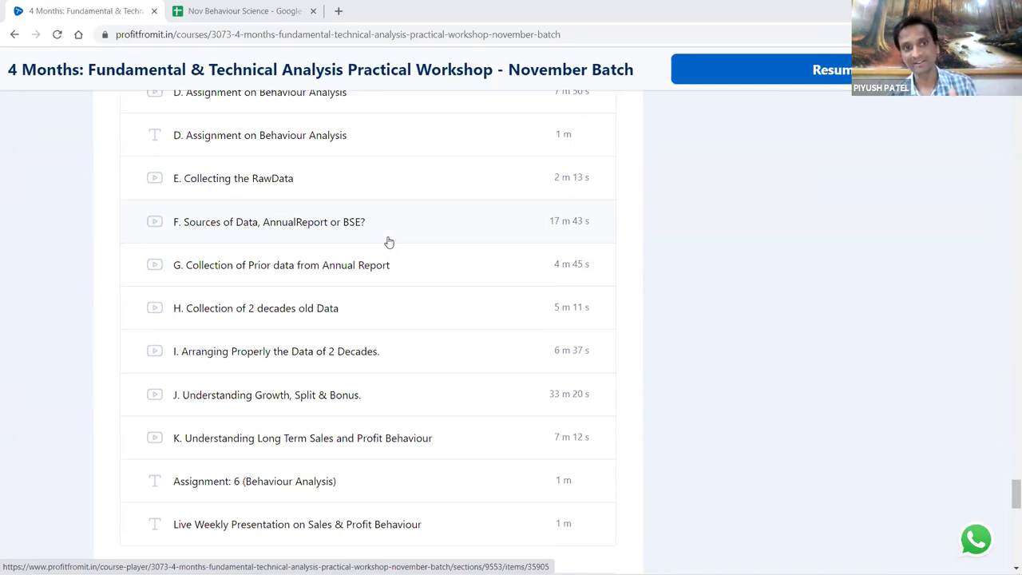
- Review the course page's lessons in "Chapter 5: Valuations & Behaviour Science" and the chapter before it
scroll(387, 244, up, 8)
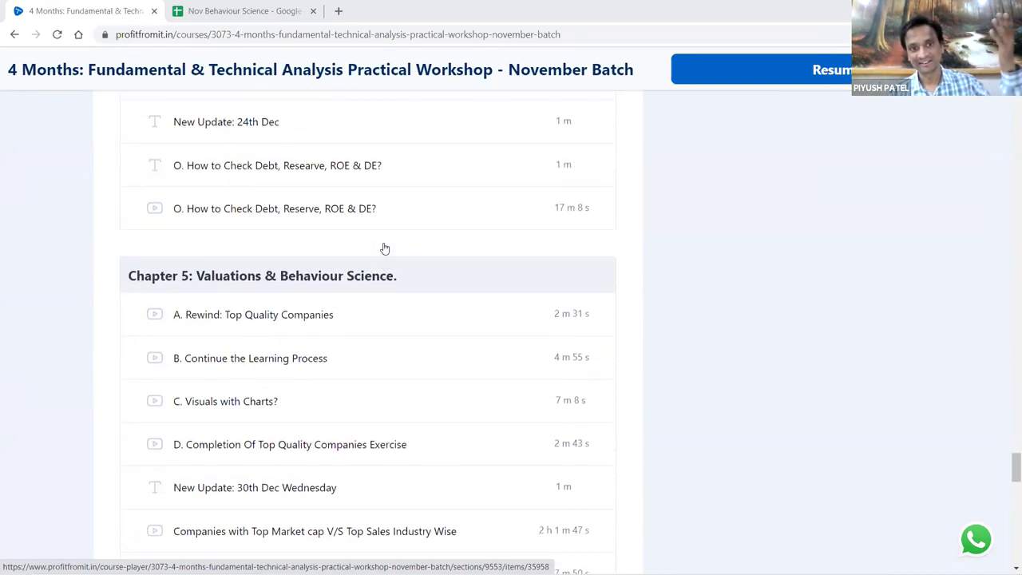
scroll(384, 247, up, 3)
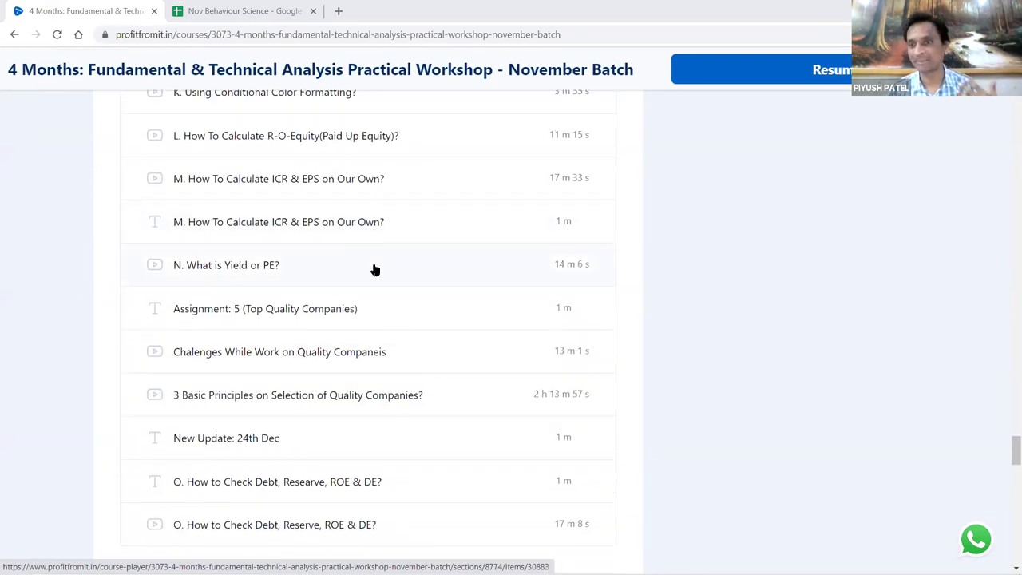
scroll(374, 269, up, 1)
scroll(380, 271, down, 5)
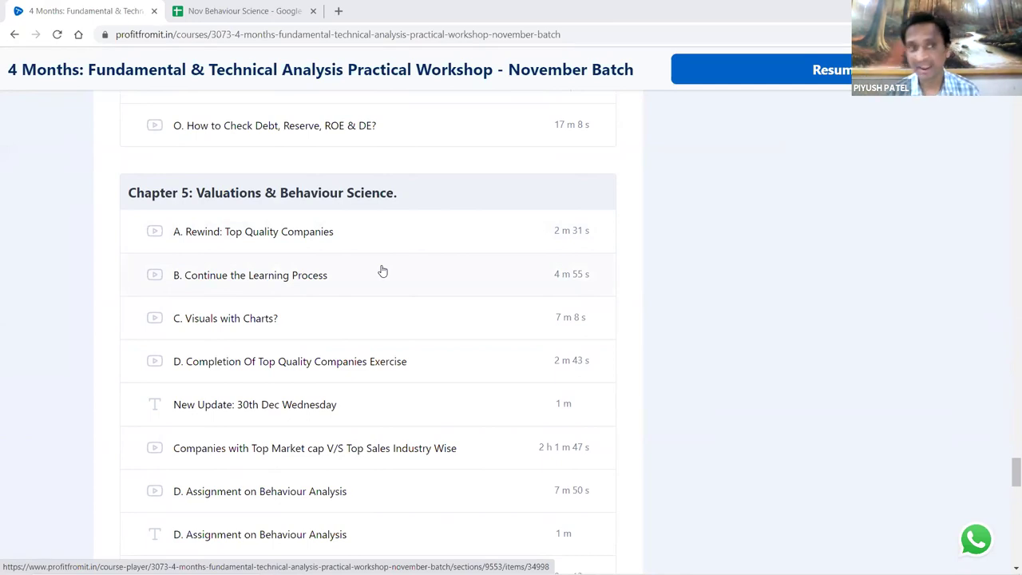
scroll(442, 395, down, 2)
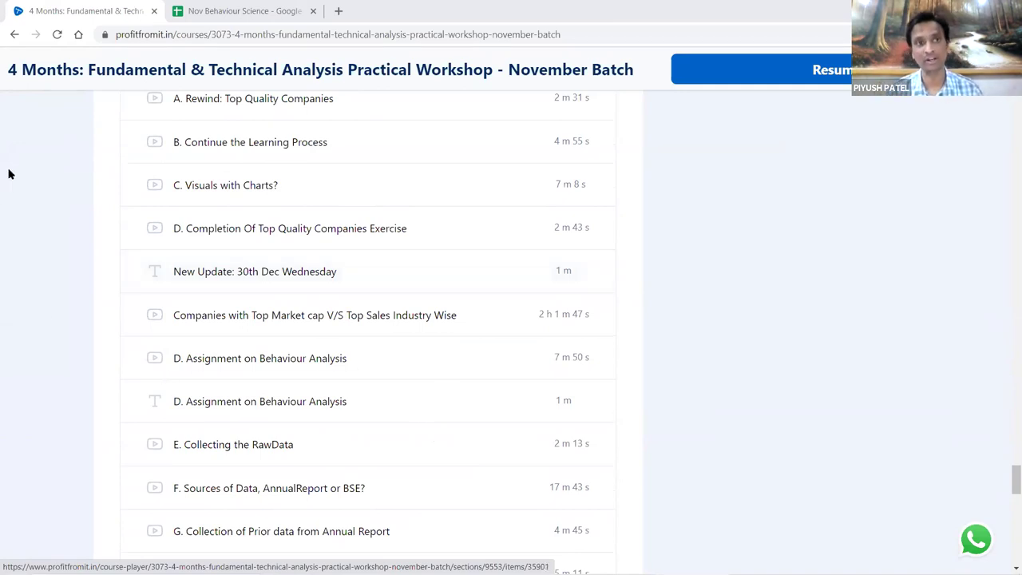
- Switch to the Nov Behaviour Science spreadsheet and look through the company summary table on Sheet1
click(203, 13)
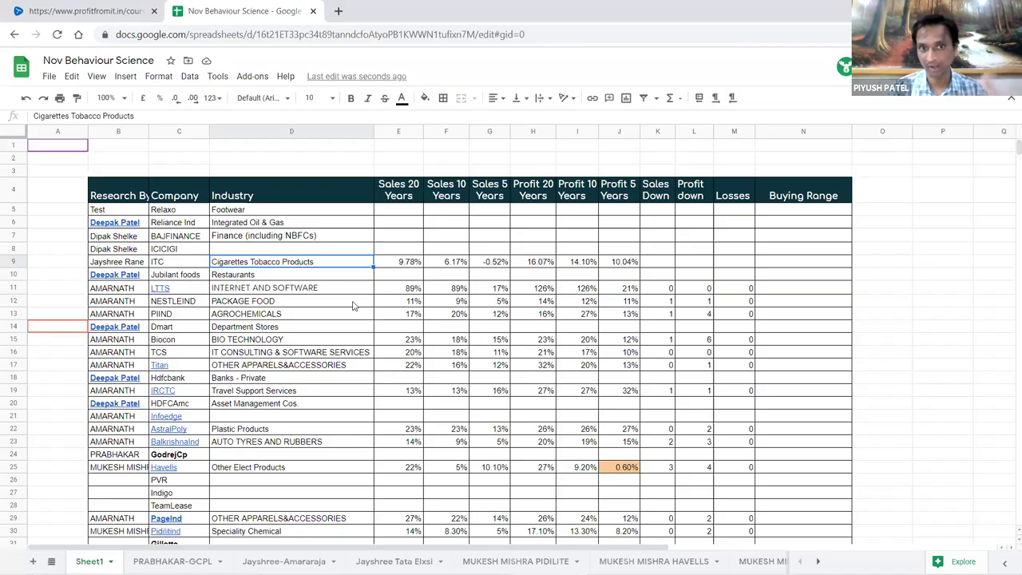
click(432, 313)
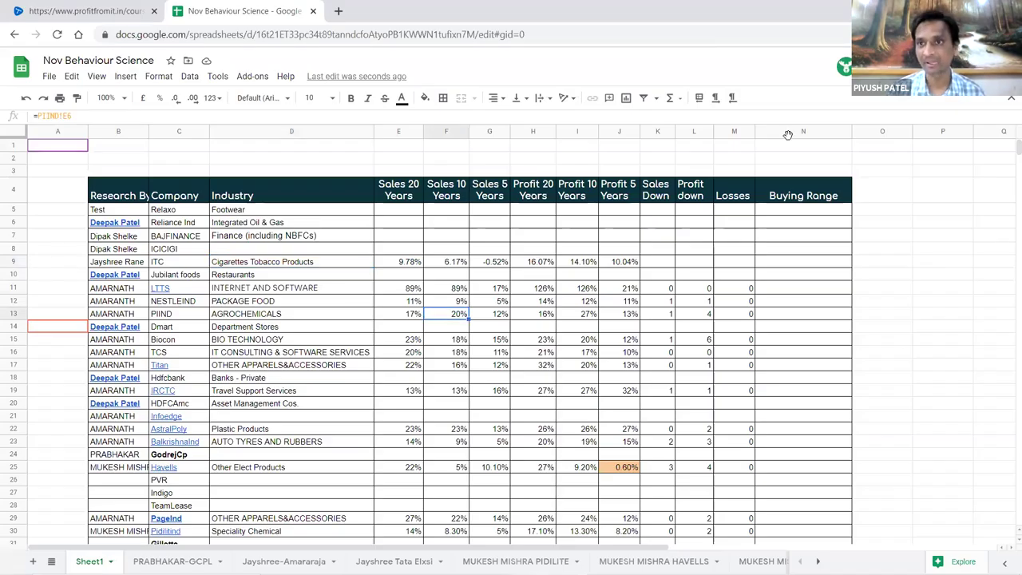
click(370, 239)
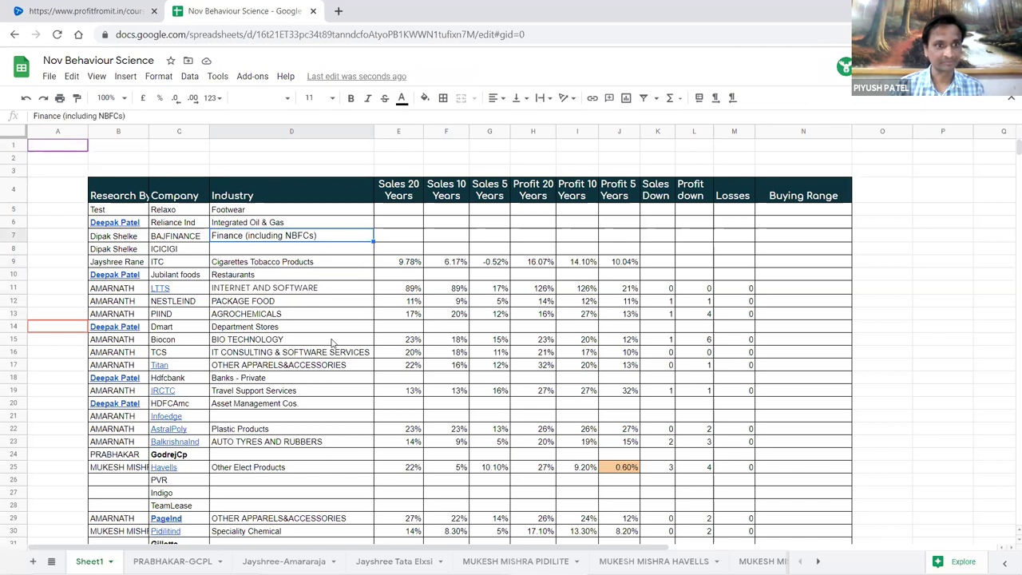
scroll(331, 342, down, 1)
scroll(331, 342, down, 10)
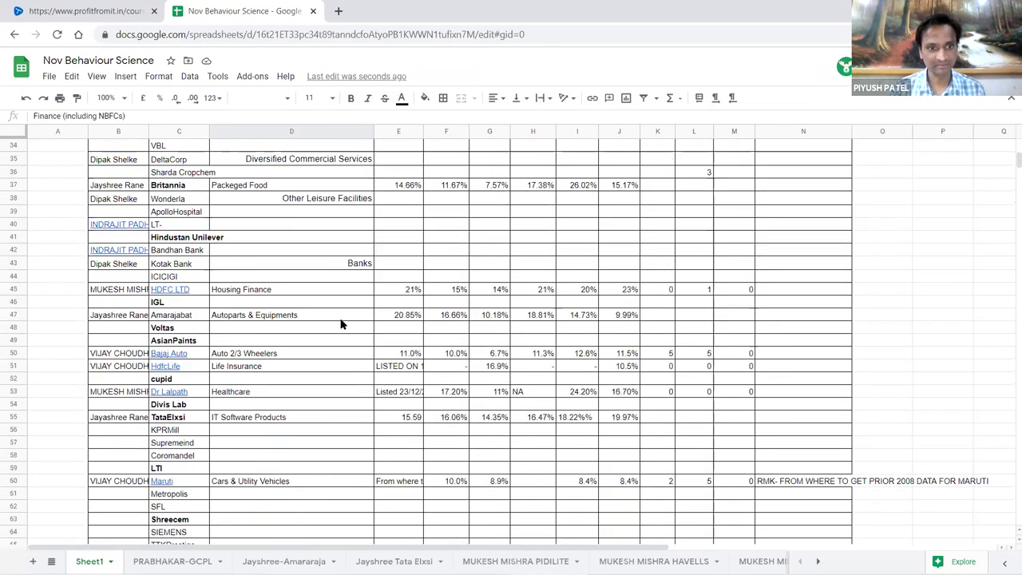
scroll(342, 320, down, 4)
scroll(342, 320, up, 2)
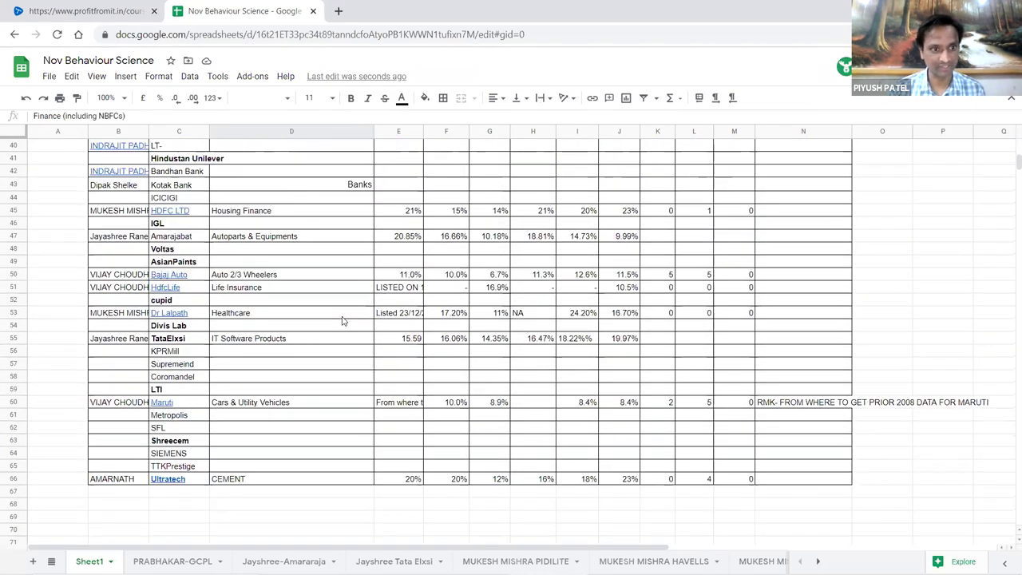
scroll(344, 304, up, 12)
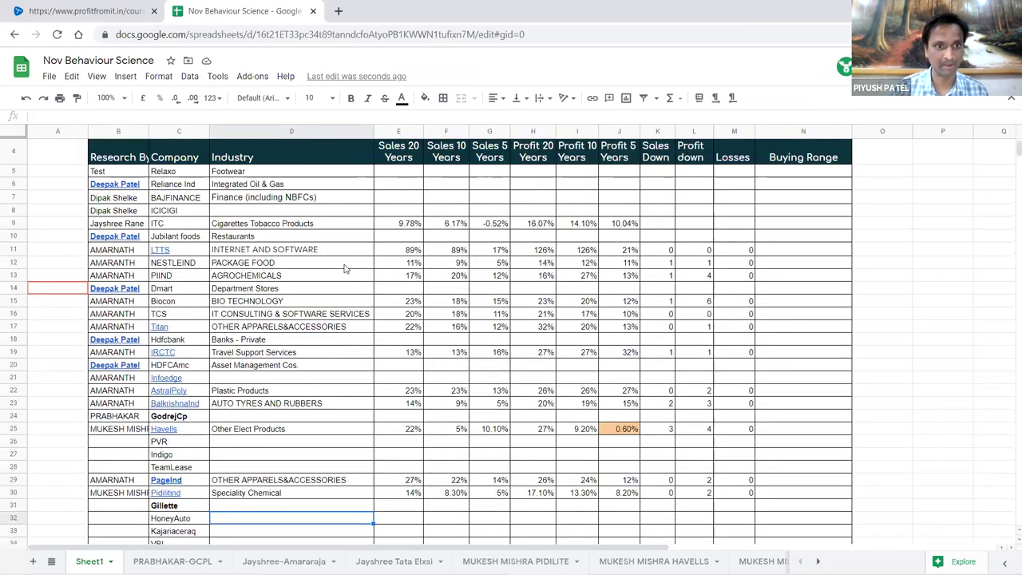
scroll(345, 268, up, 1)
- Search Sheet1 for "test", then close the search
click(348, 265)
key(ctrl+f)
text(t)
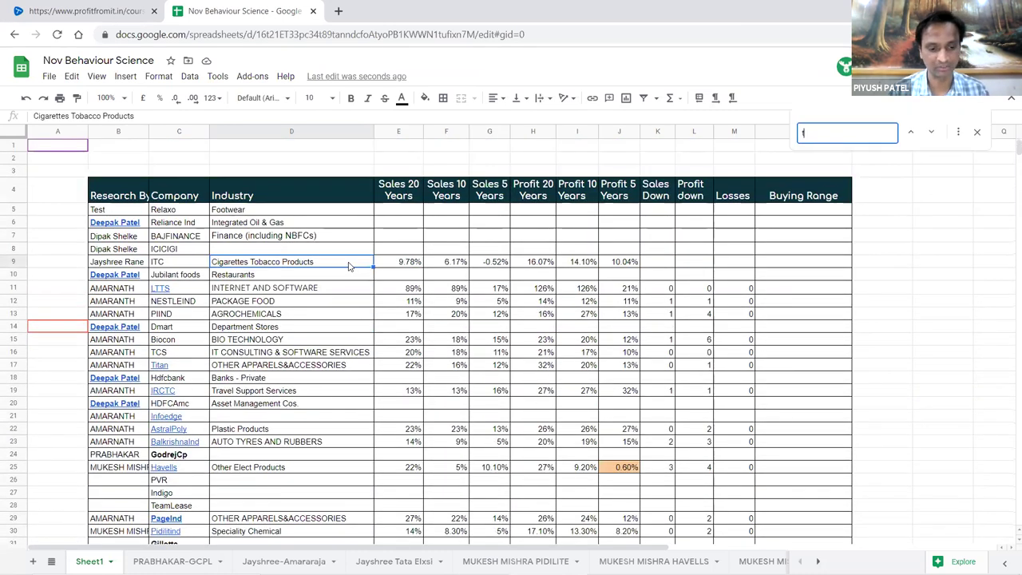
text(est)
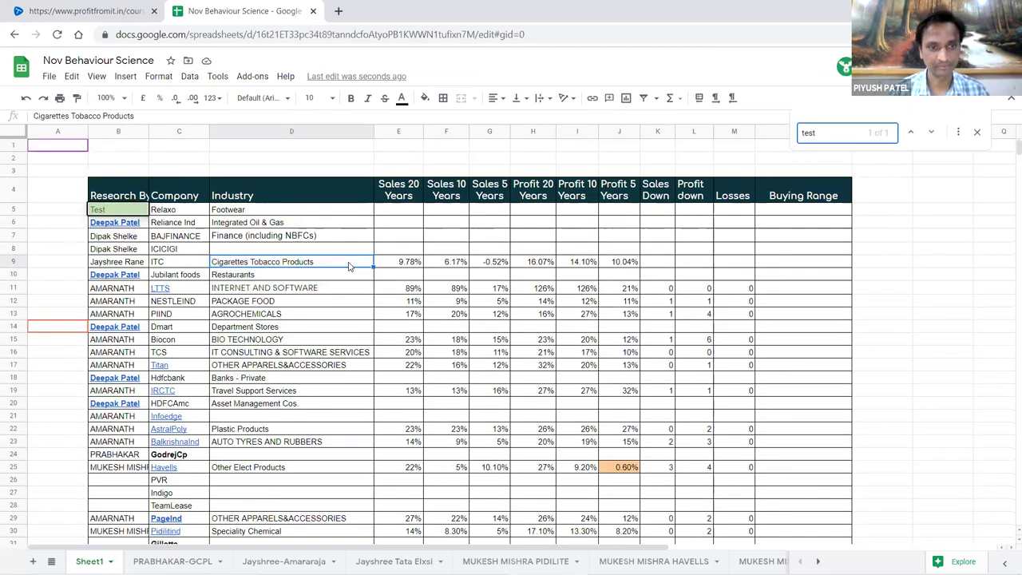
key(Escape)
click(325, 249)
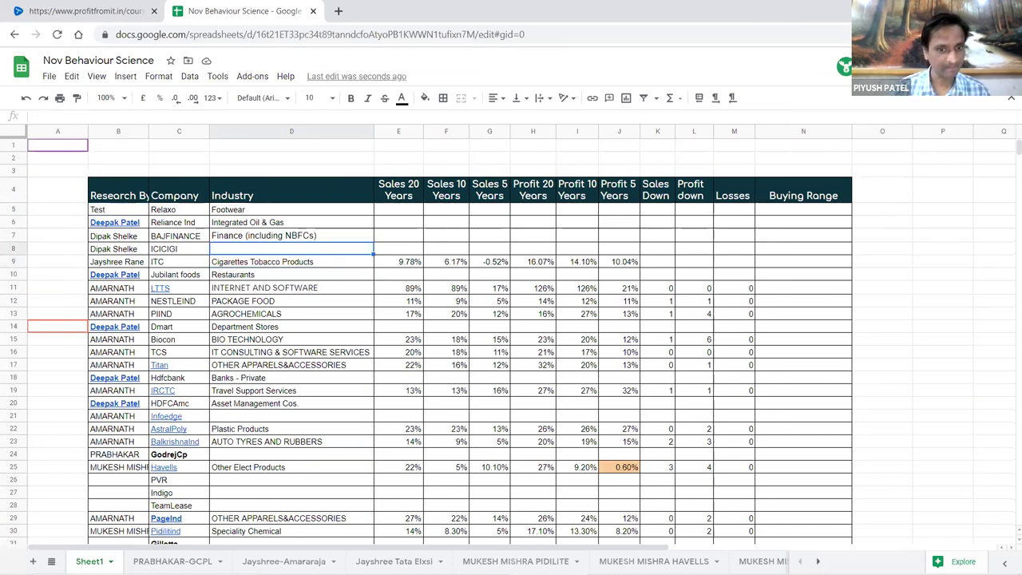
- Look through the list of all sheets in the workbook, then close it without switching sheets
click(51, 562)
scroll(151, 452, down, 10)
scroll(144, 479, up, 3)
scroll(149, 455, down, 5)
scroll(146, 451, down, 2)
scroll(134, 484, up, 7)
scroll(134, 476, up, 3)
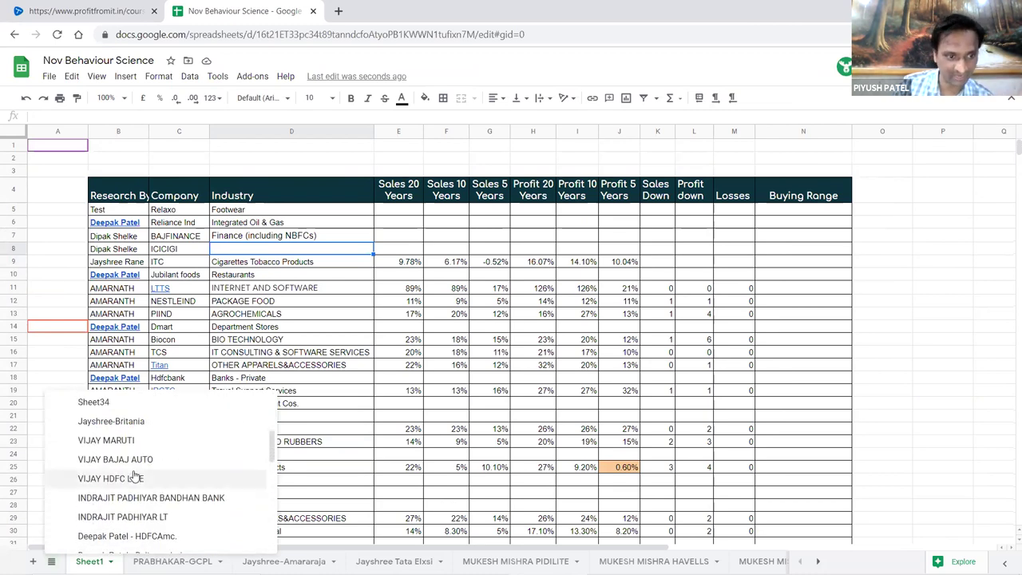
scroll(134, 476, up, 10)
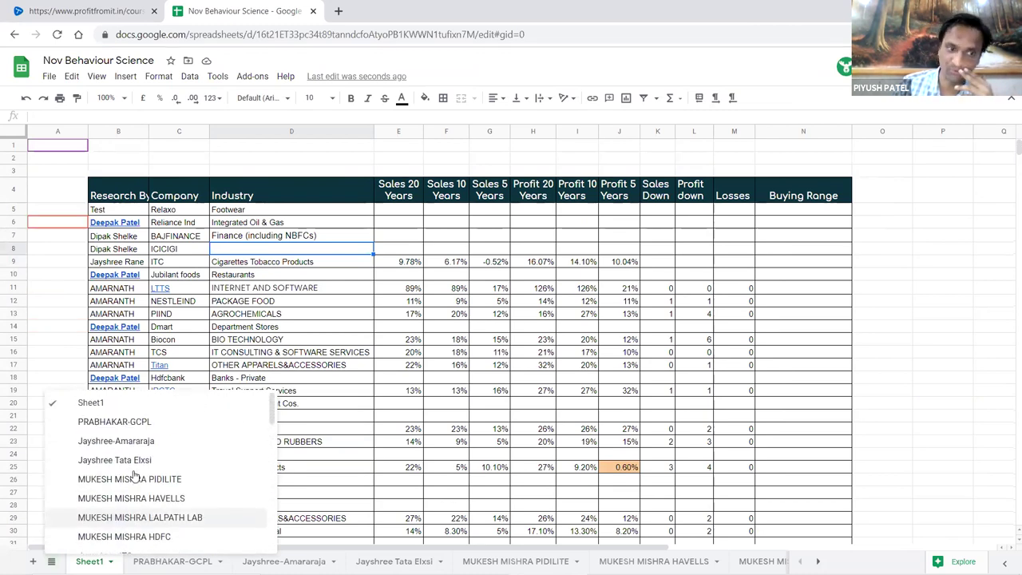
click(451, 305)
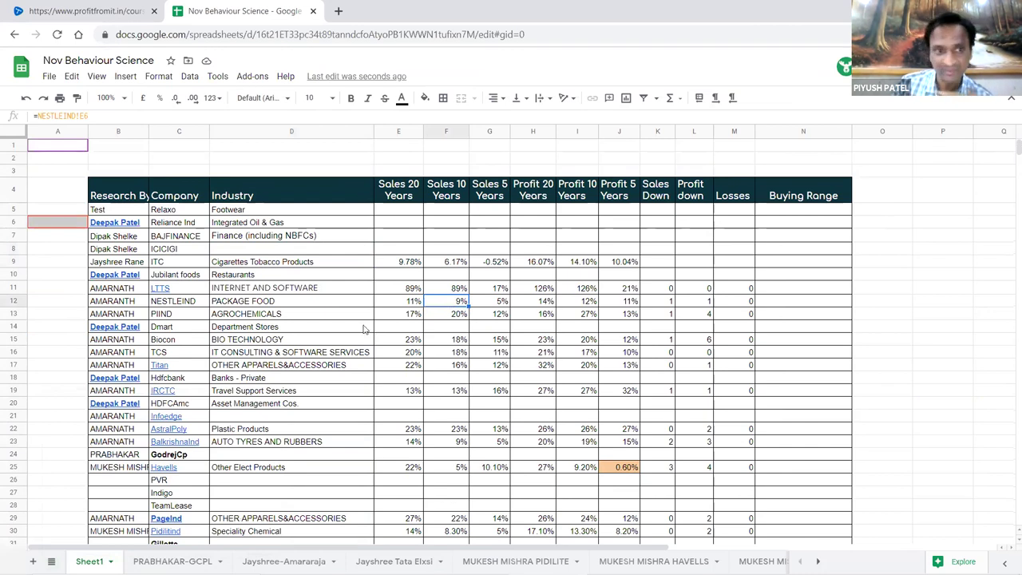
- Examine the ITC row on Sheet1, from the researcher and industry through the sales and profit growth figures
click(262, 265)
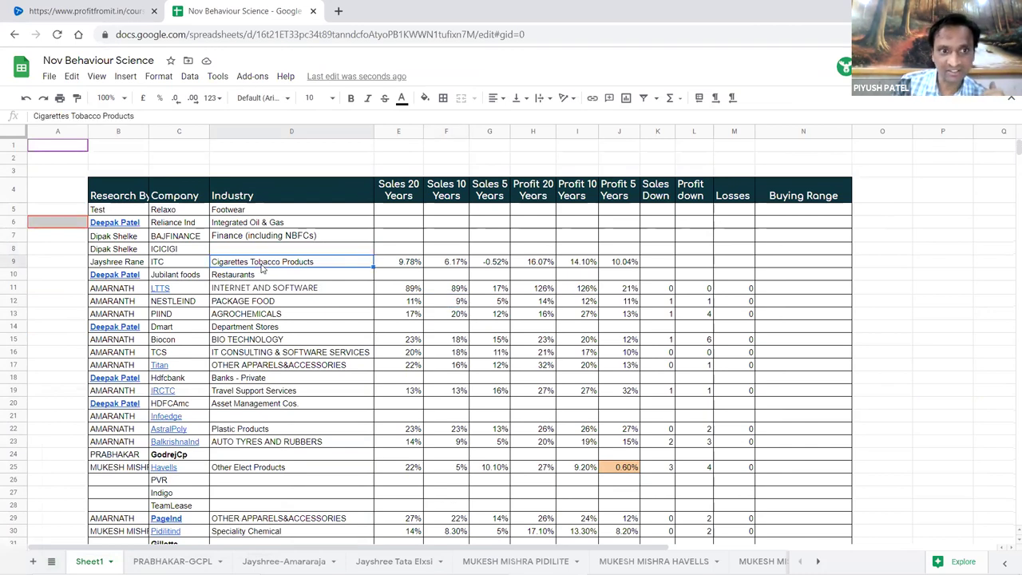
click(117, 263)
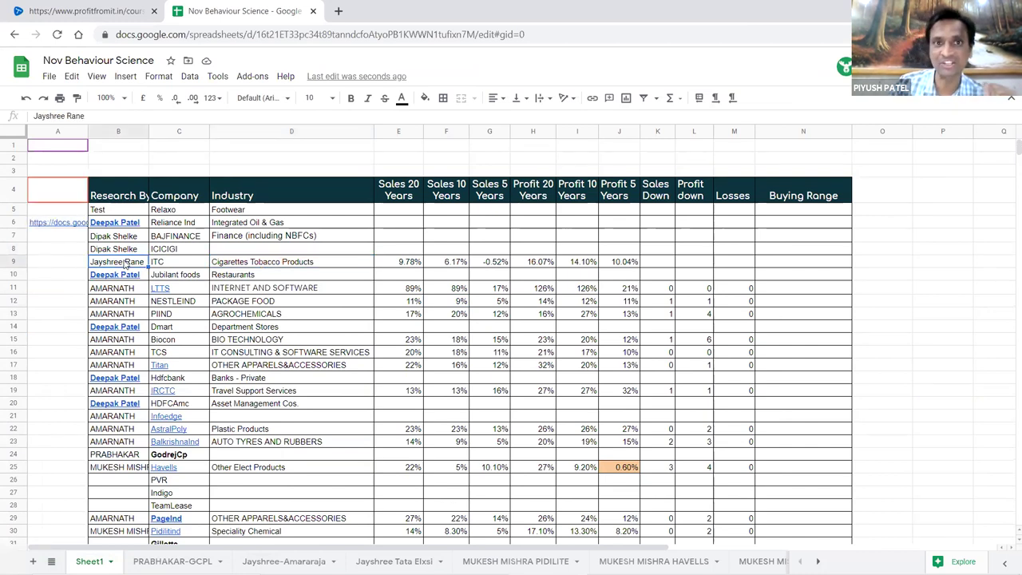
click(332, 267)
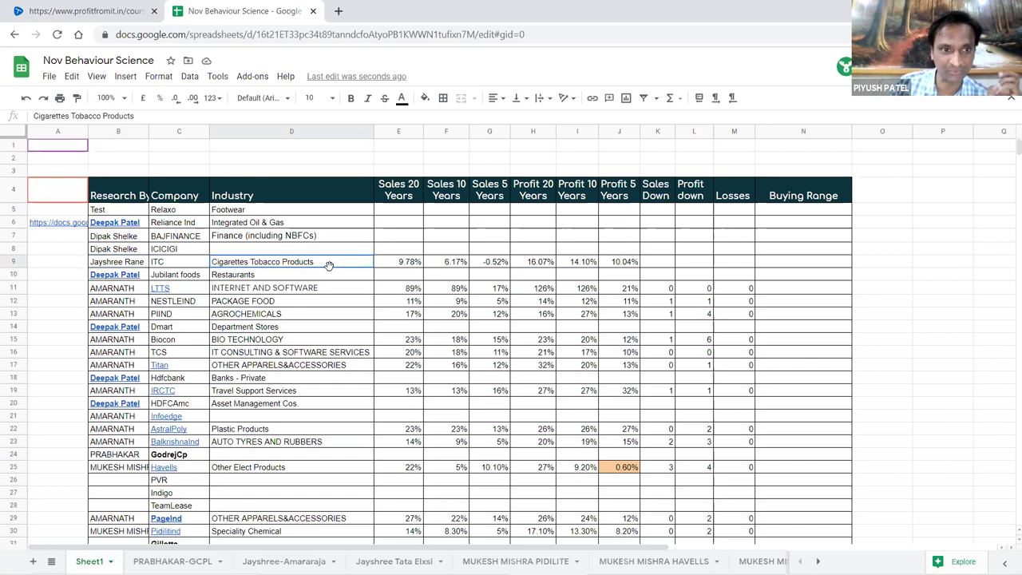
click(171, 267)
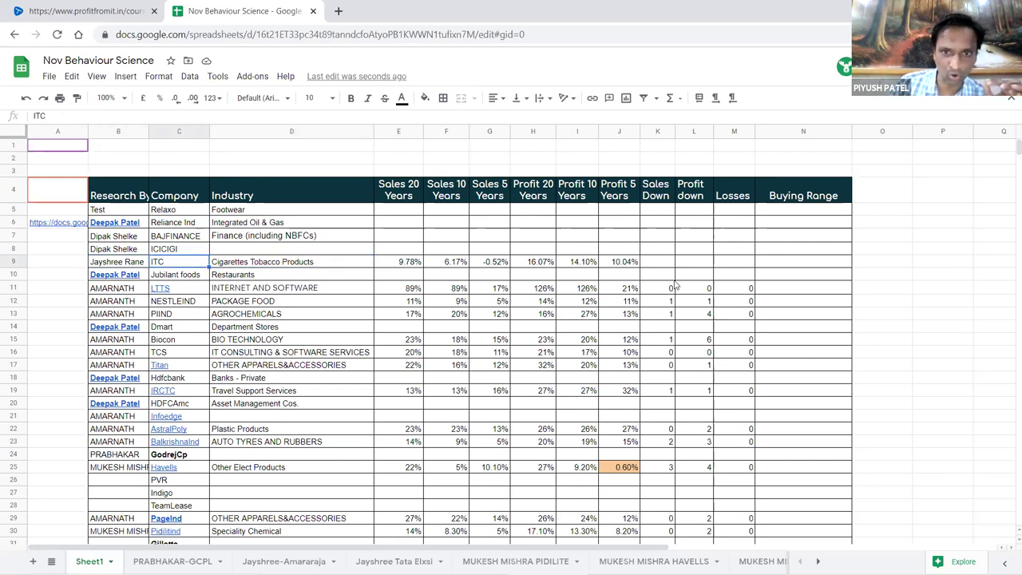
drag(636, 263, 114, 264)
click(441, 289)
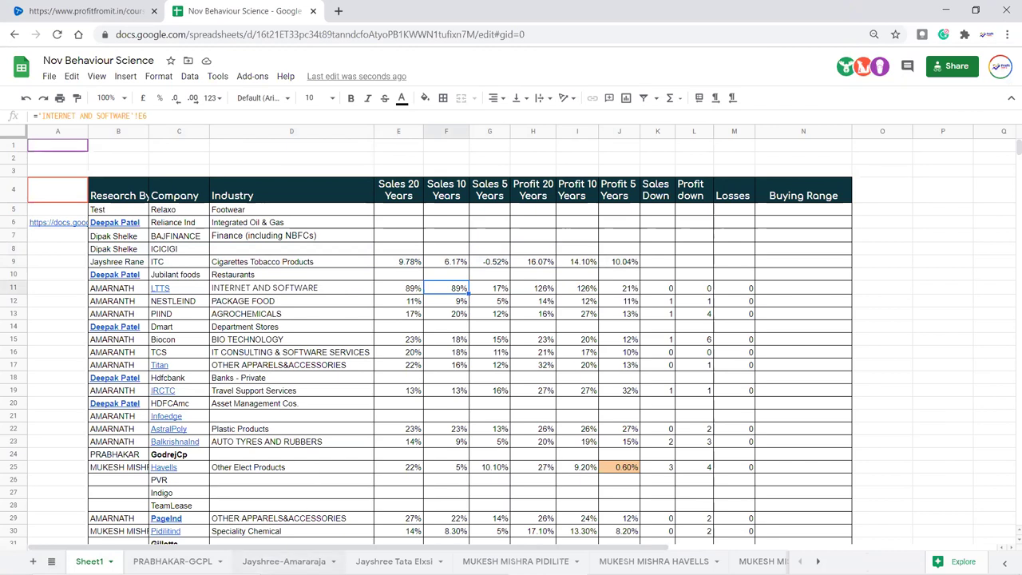
- Open the ITC company sheet from the workbook's list of sheets
click(52, 560)
click(159, 437)
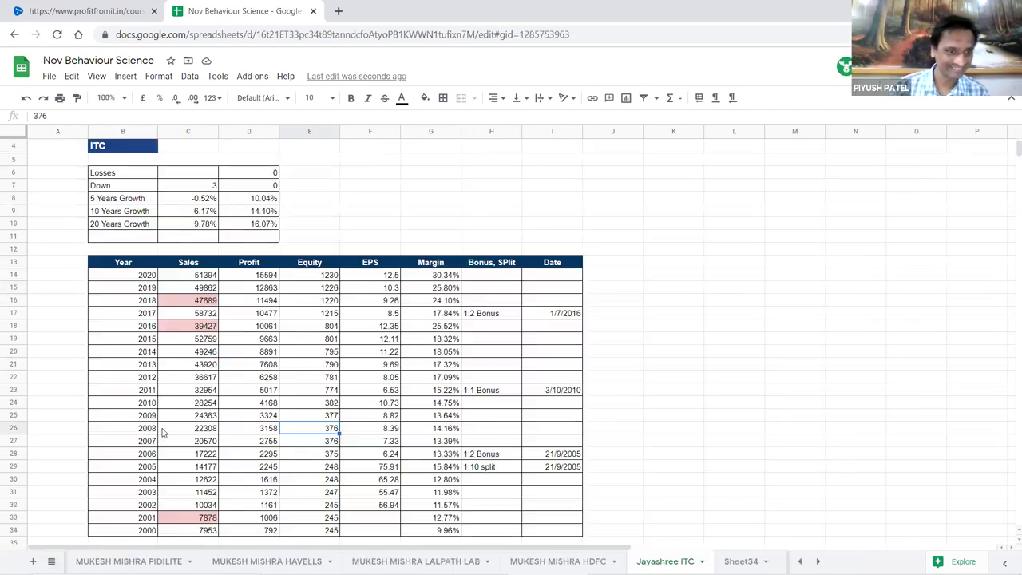
click(356, 316)
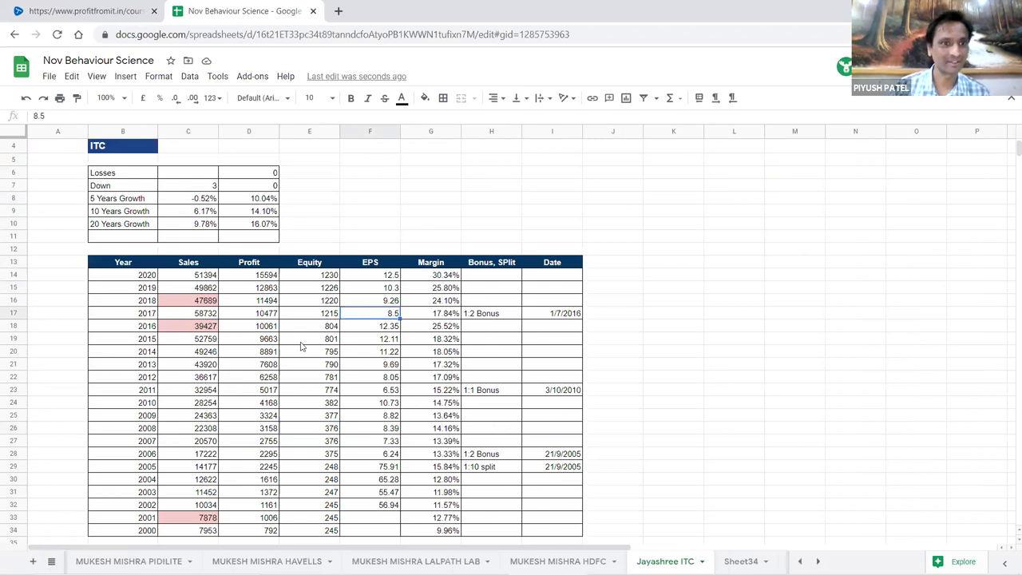
- Examine ITC's yearly table from 2000 to 2020, covering sales, profit, equity, EPS, margin and bonus or split entries
scroll(302, 346, up, 1)
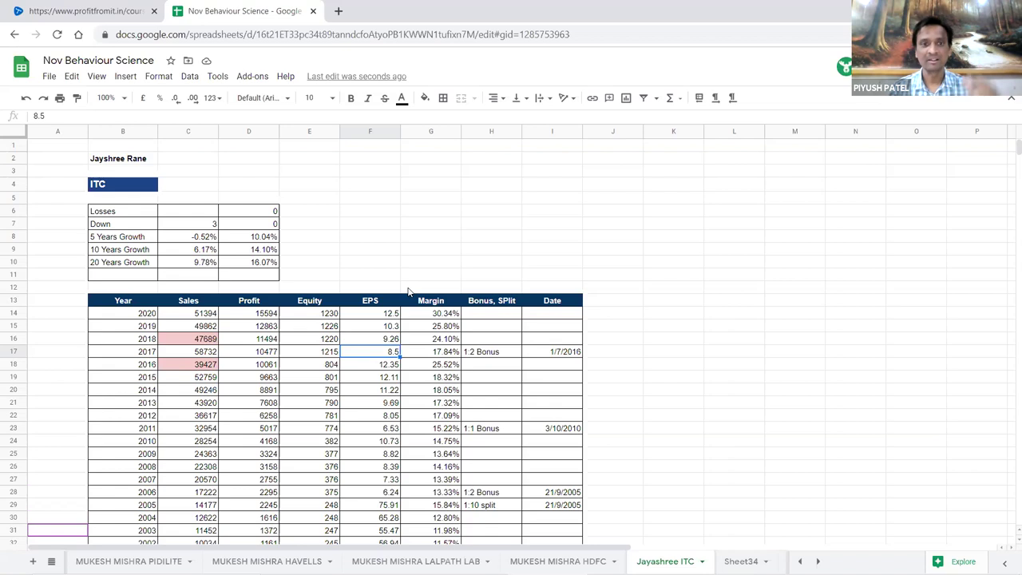
scroll(242, 329, down, 1)
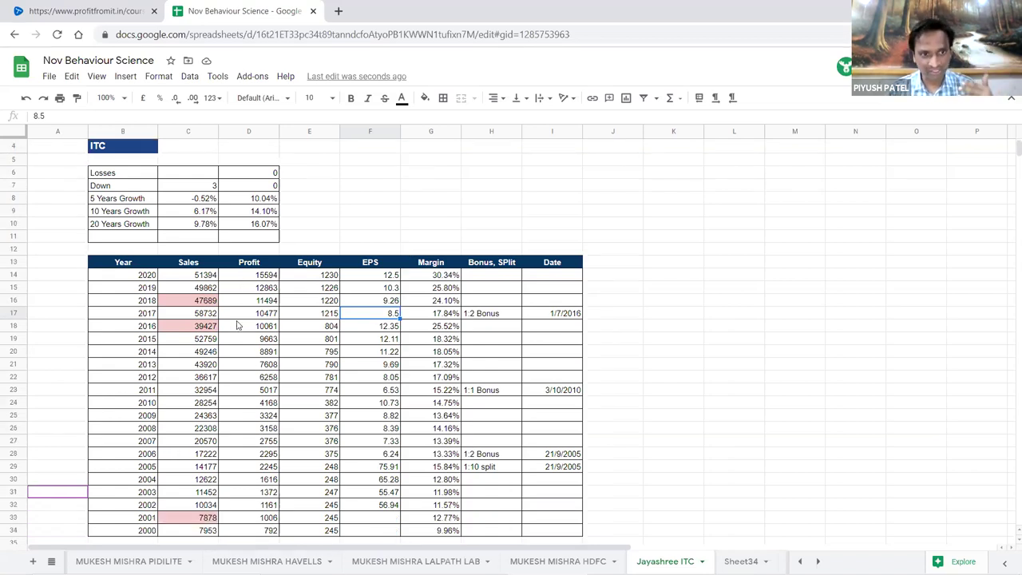
scroll(244, 334, down, 1)
scroll(244, 334, up, 1)
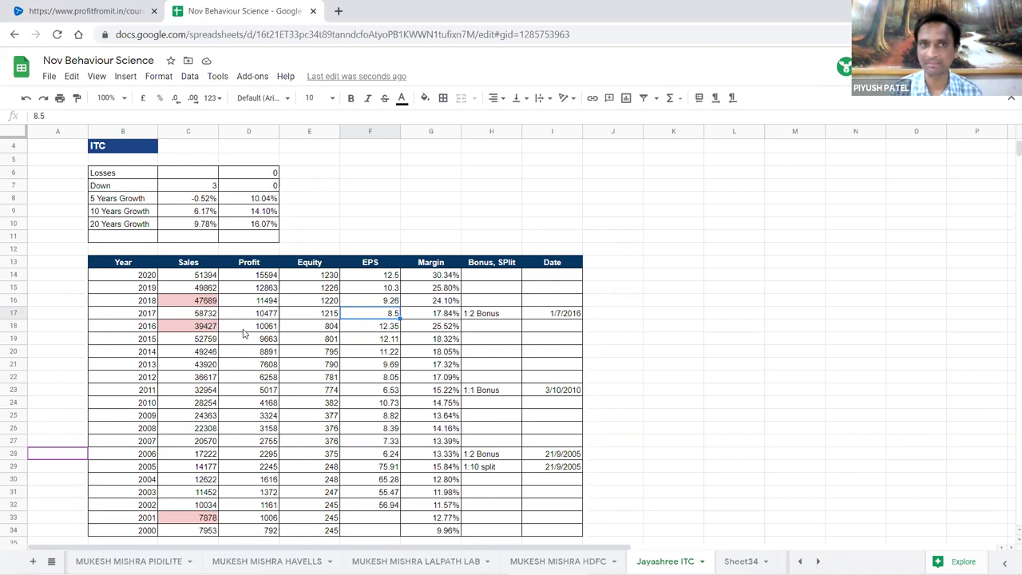
scroll(243, 334, down, 1)
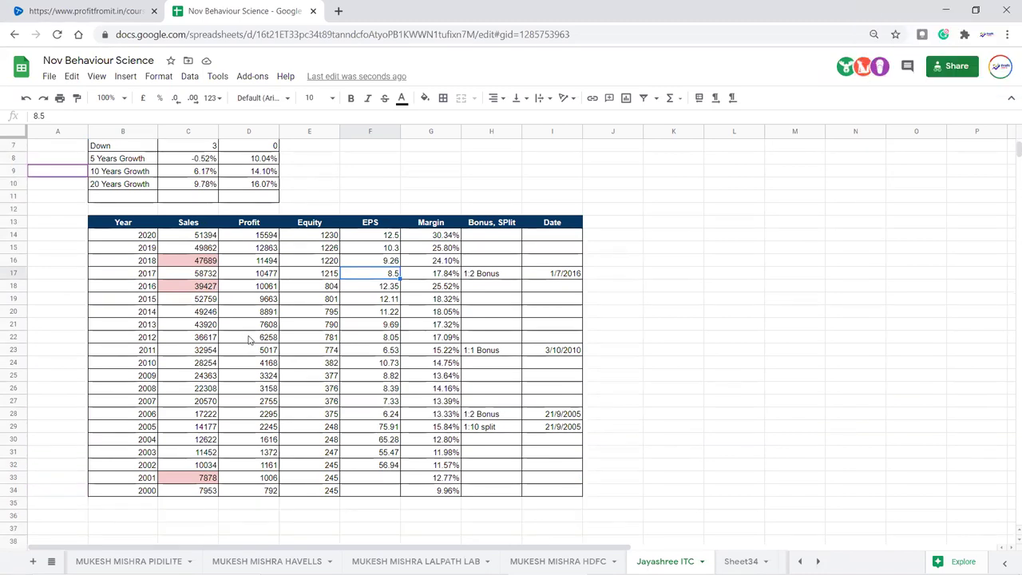
scroll(258, 341, up, 1)
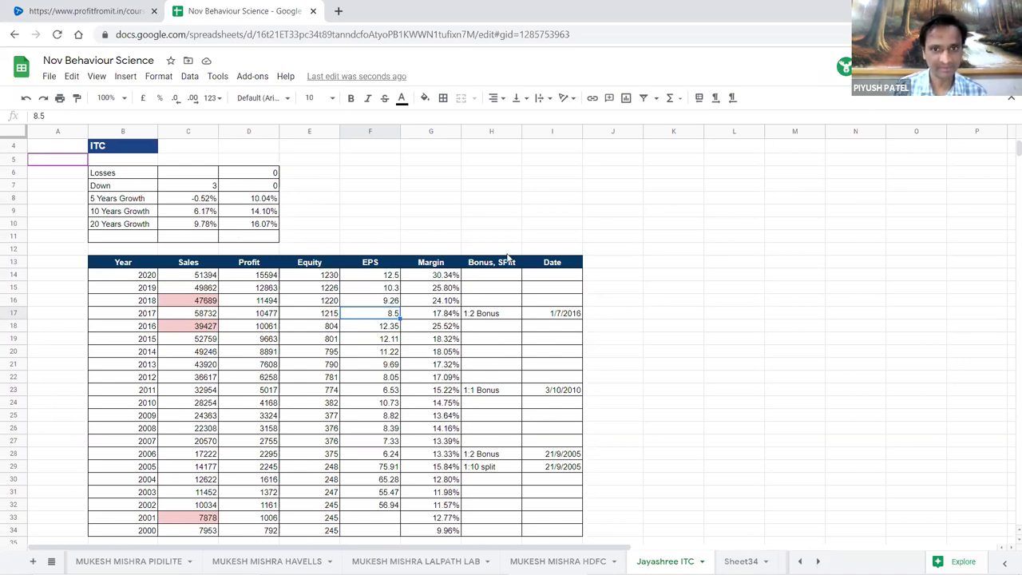
scroll(240, 341, down, 1)
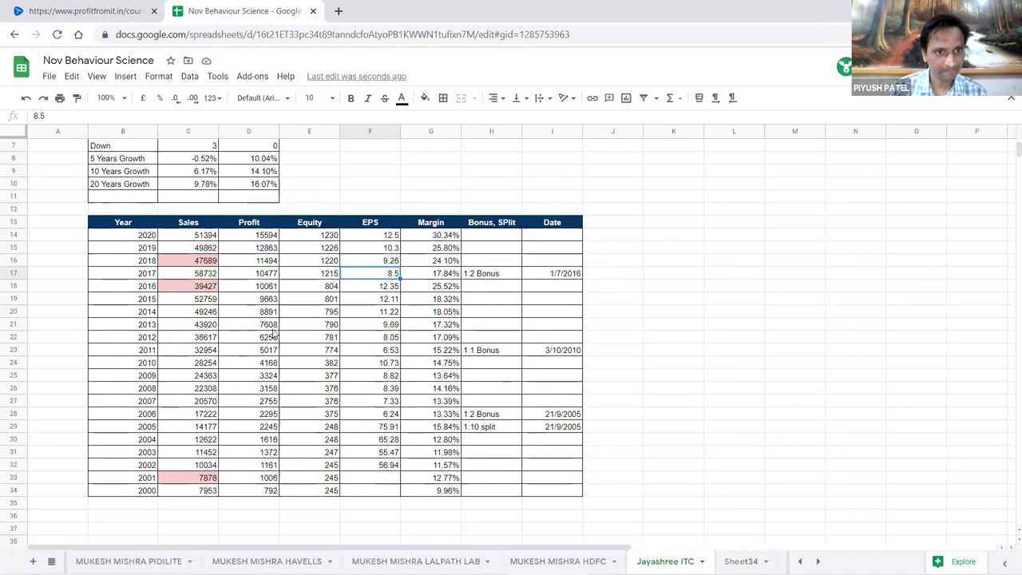
scroll(272, 336, up, 1)
click(262, 317)
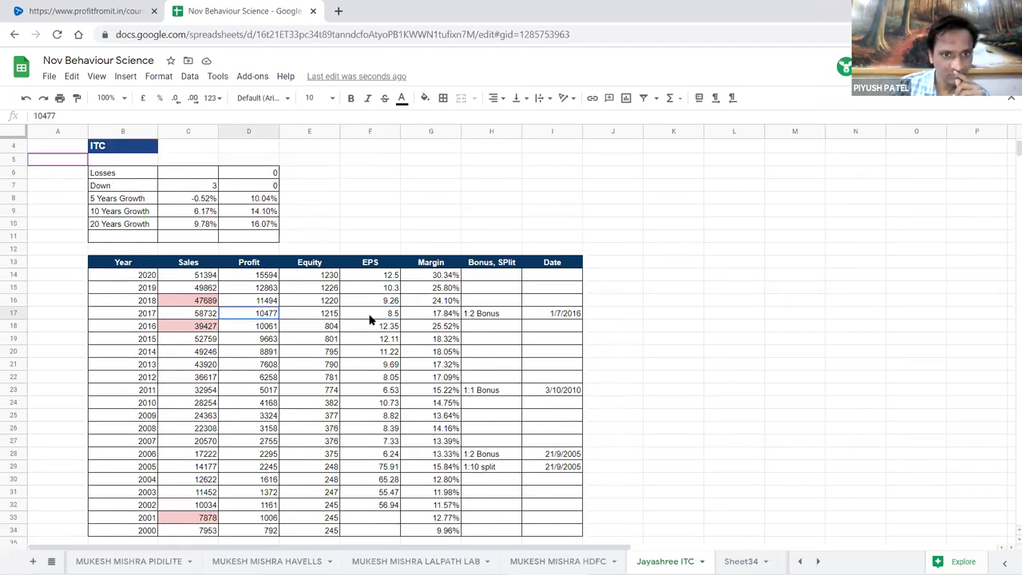
click(374, 263)
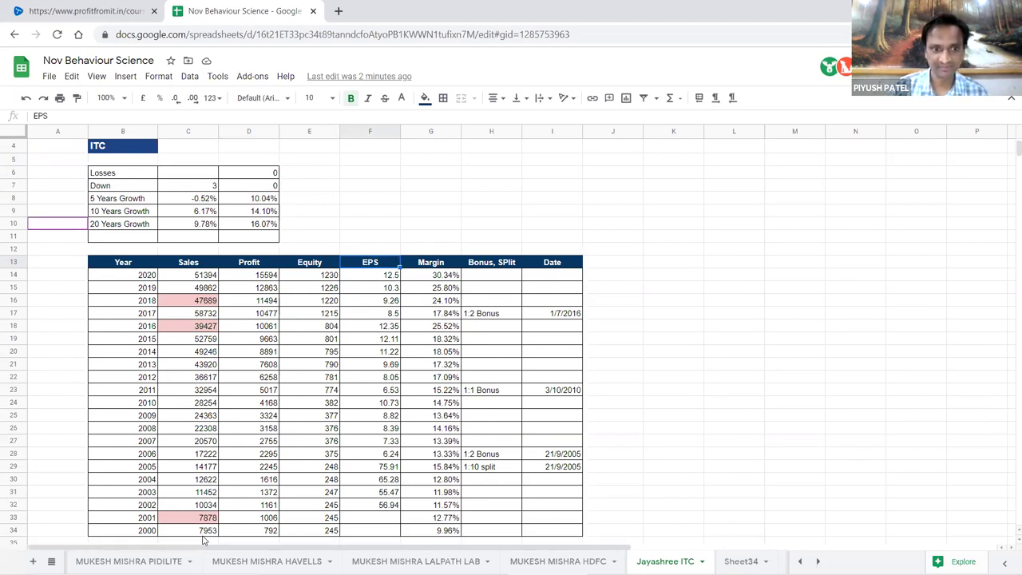
scroll(349, 432, down, 1)
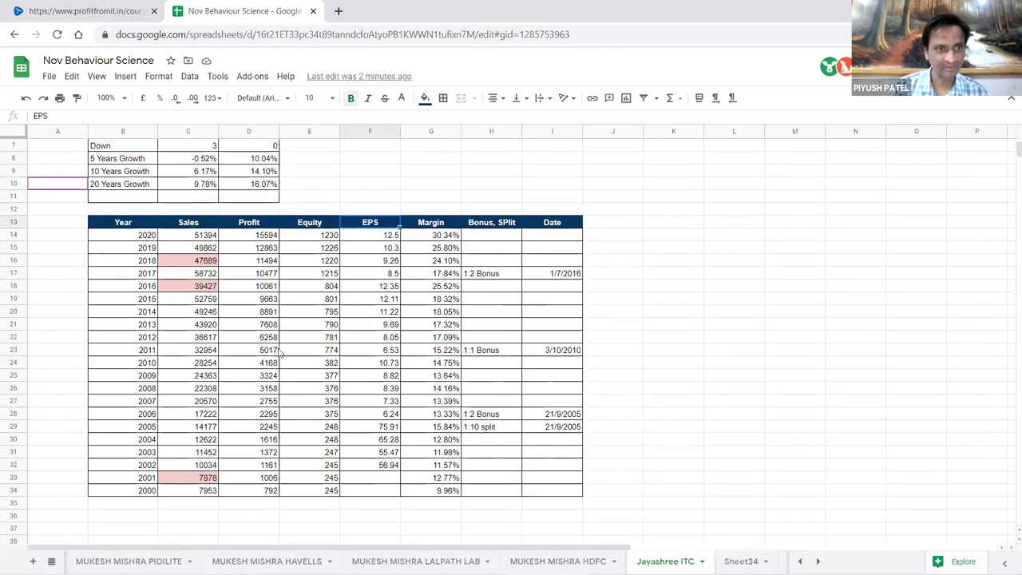
scroll(281, 353, up, 1)
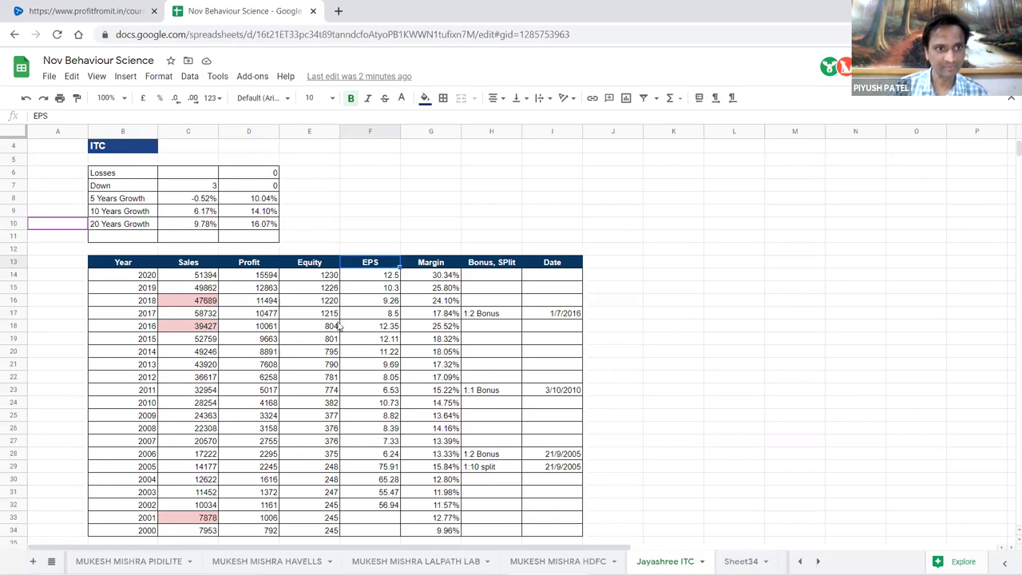
- Check ITC's 20-year sales growth formula and select the 5, 10 and 20-year sales growth cells
click(208, 225)
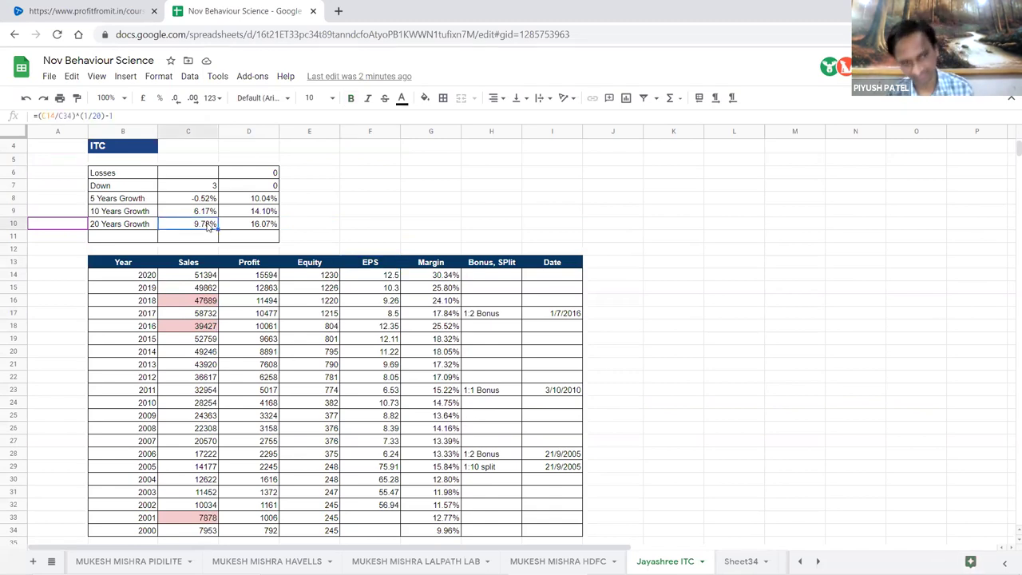
click(195, 200)
drag(206, 226, 201, 206)
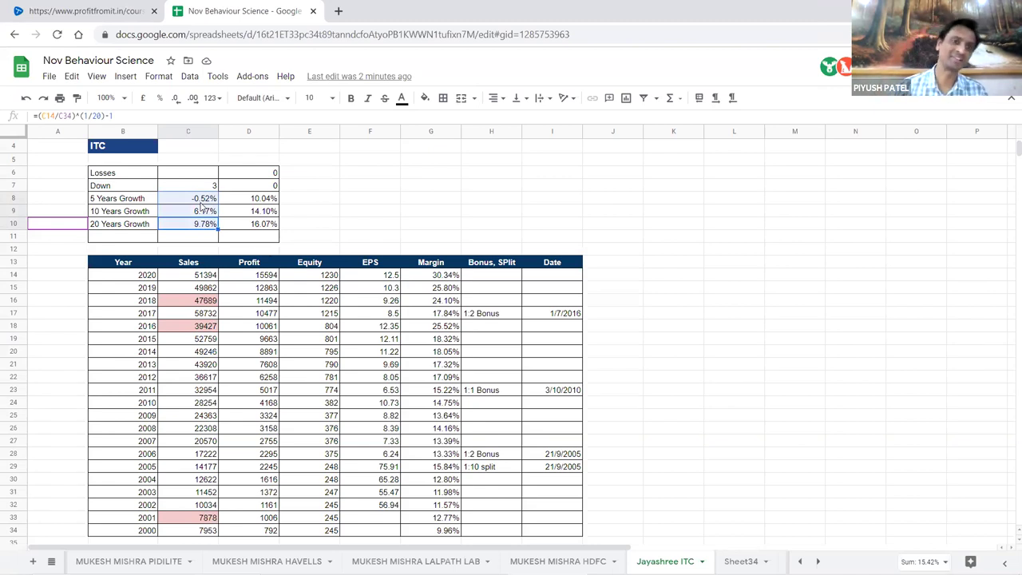
- Check ITC's 20-year sales growth cell against the 2000 and 2020 sales figures
click(205, 223)
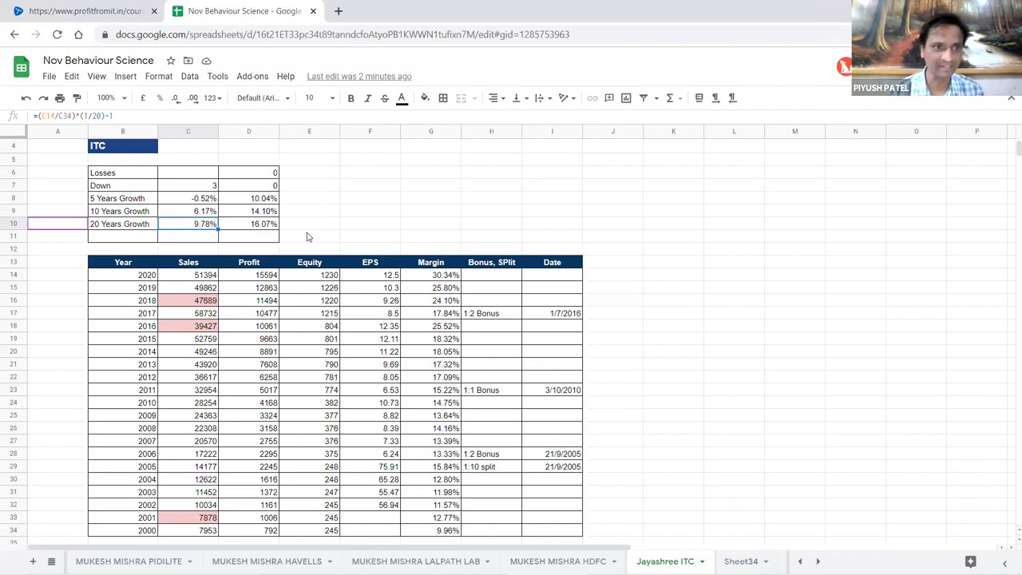
click(207, 533)
click(210, 277)
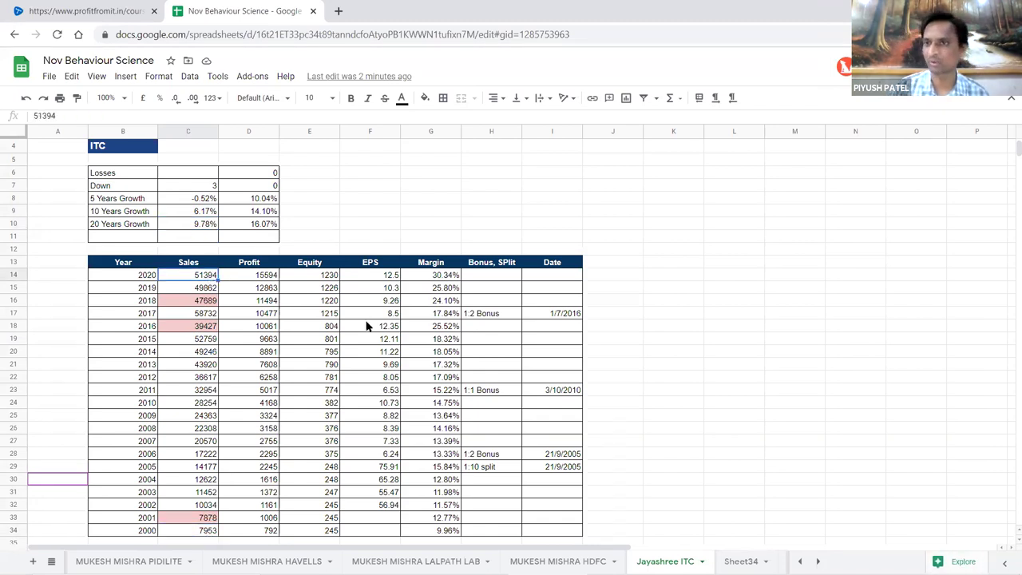
click(306, 317)
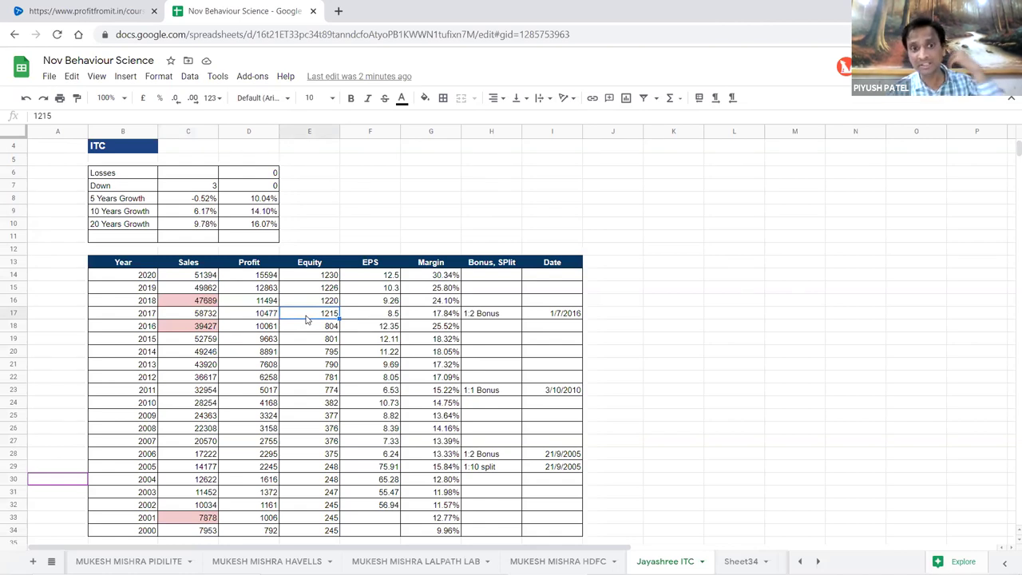
click(201, 228)
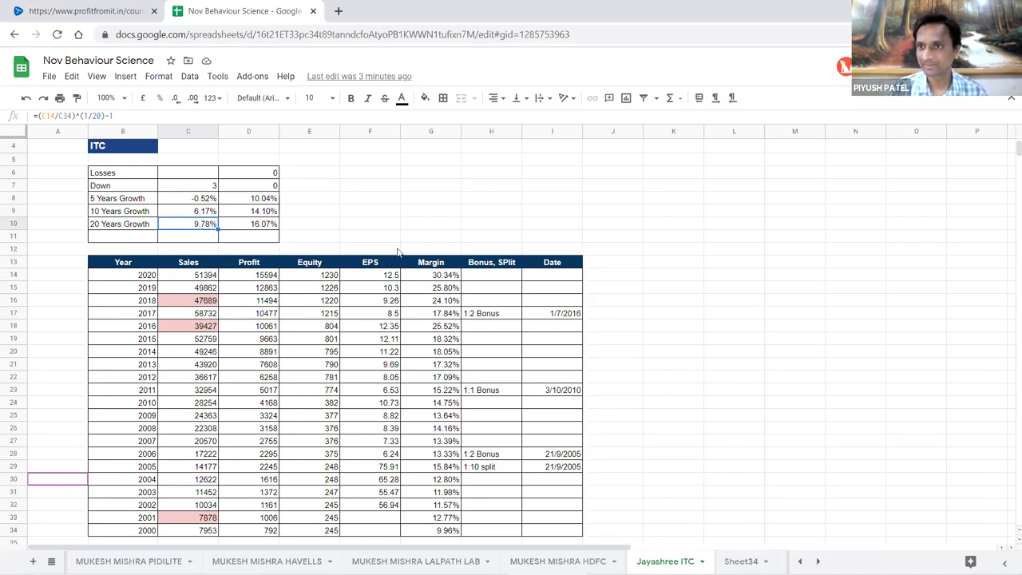
click(538, 186)
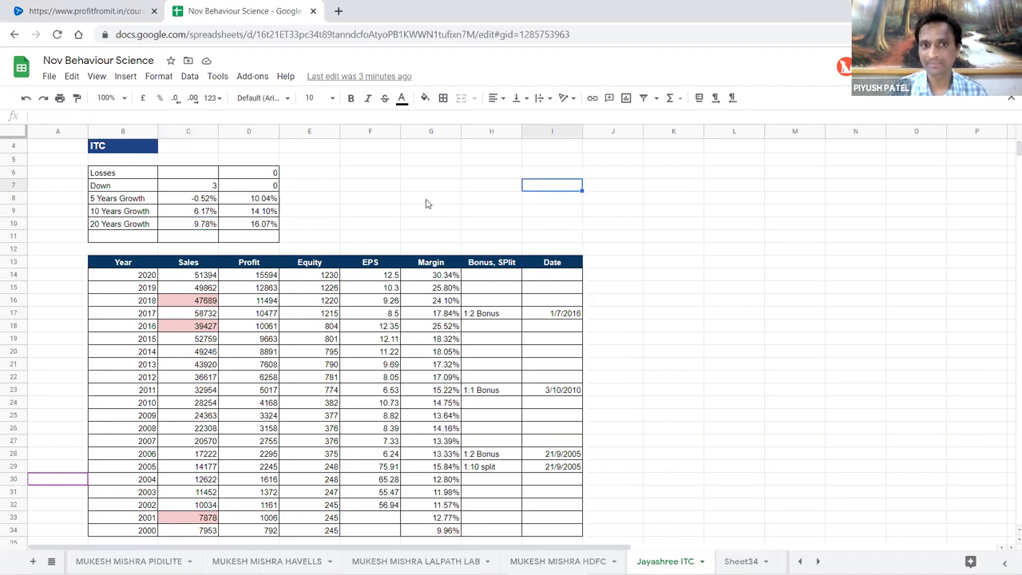
drag(369, 174, 517, 239)
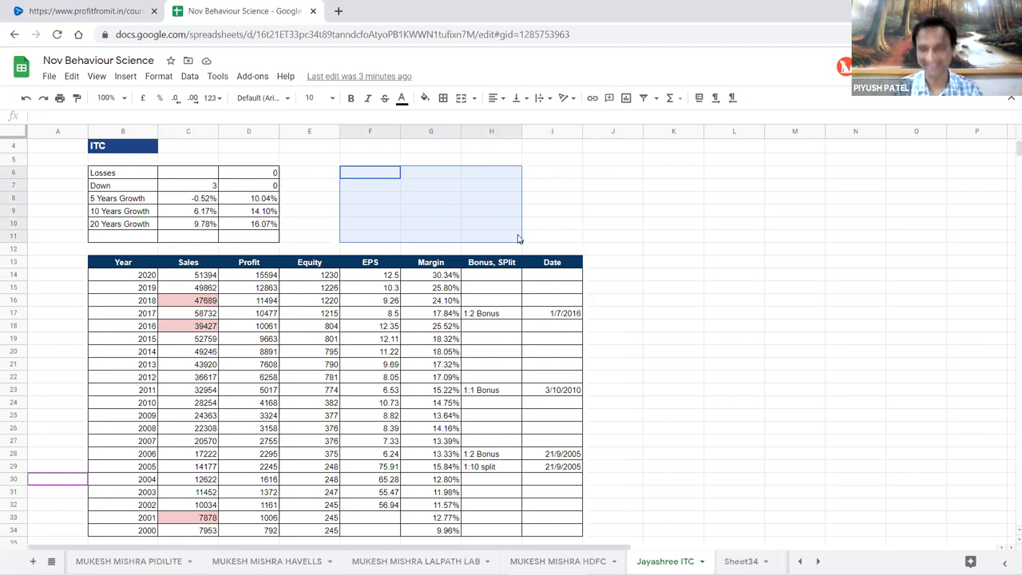
- Examine ITC's sales from 2009 to 2020 and select the 5, 10 and 20-year sales growth cells
drag(206, 268, 205, 416)
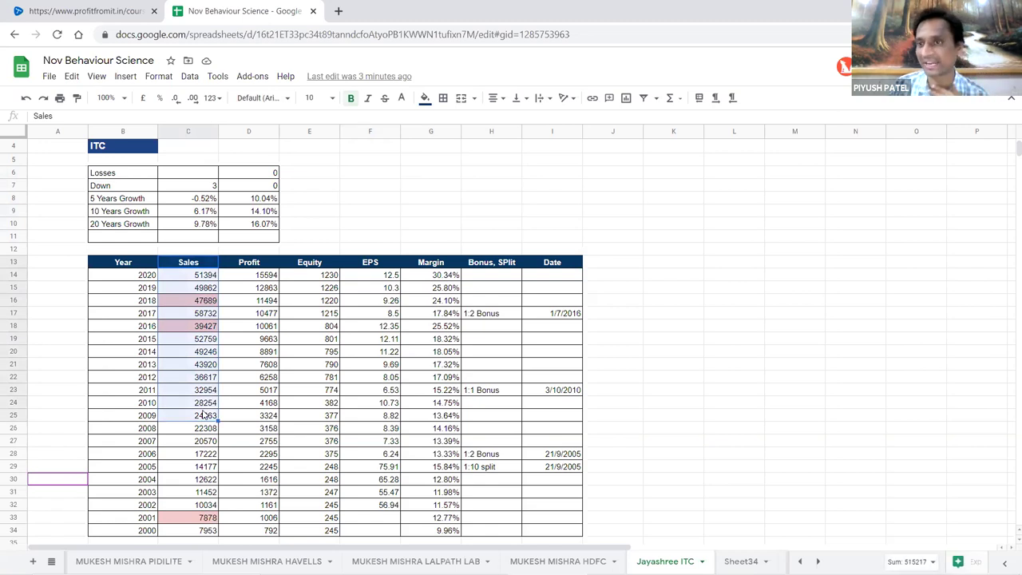
click(196, 340)
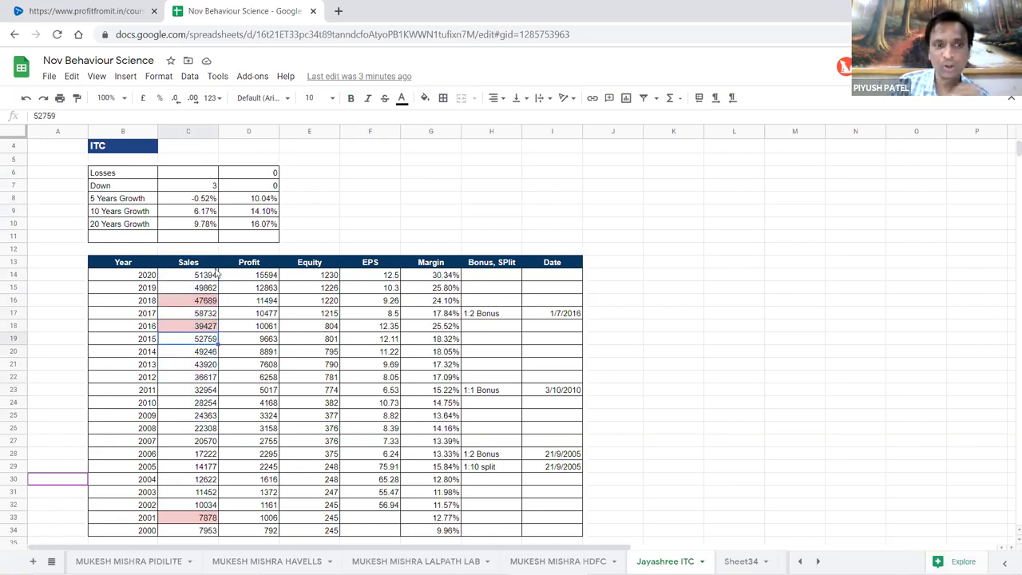
click(211, 199)
shift+click(210, 225)
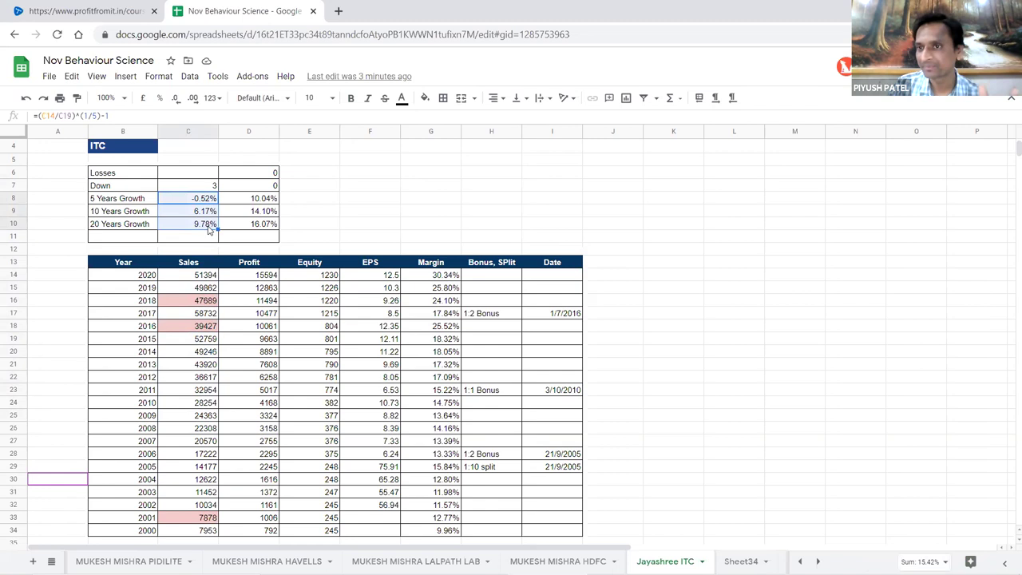
click(260, 356)
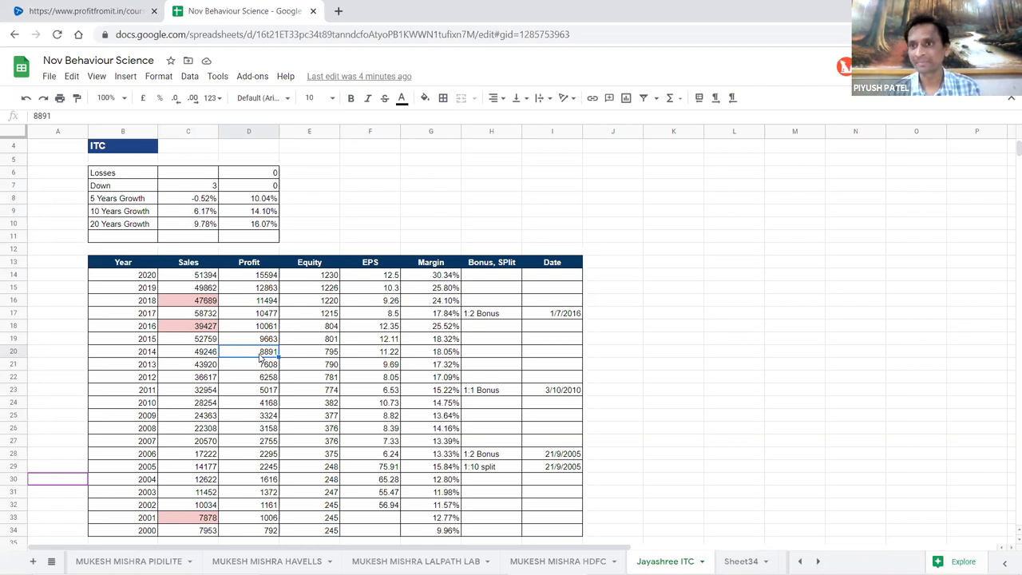
- Trace ITC's sales from 2000 up to 2020 and compare them with the 20-year sales growth
scroll(355, 414, down, 1)
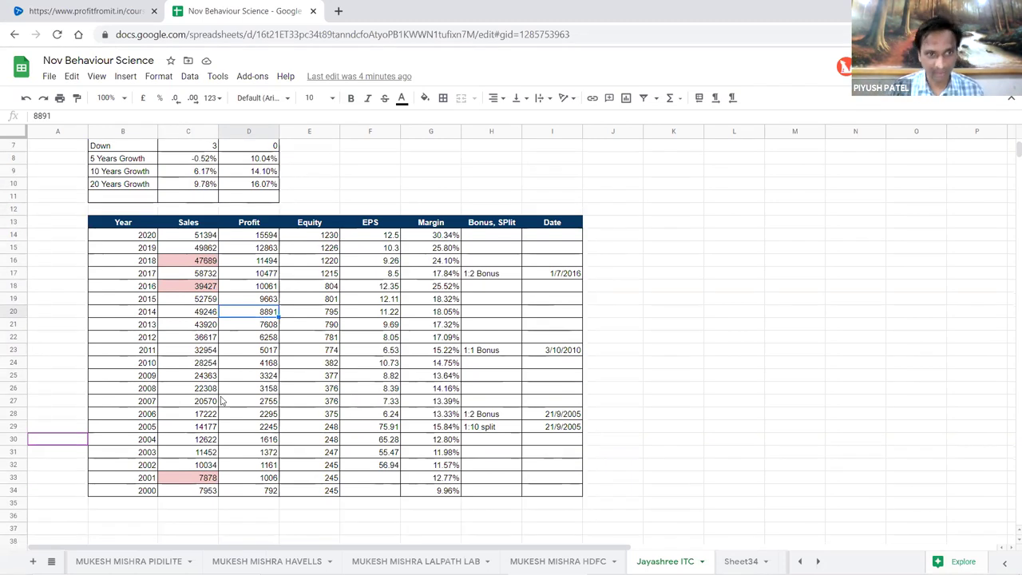
scroll(225, 392, up, 1)
scroll(224, 392, down, 1)
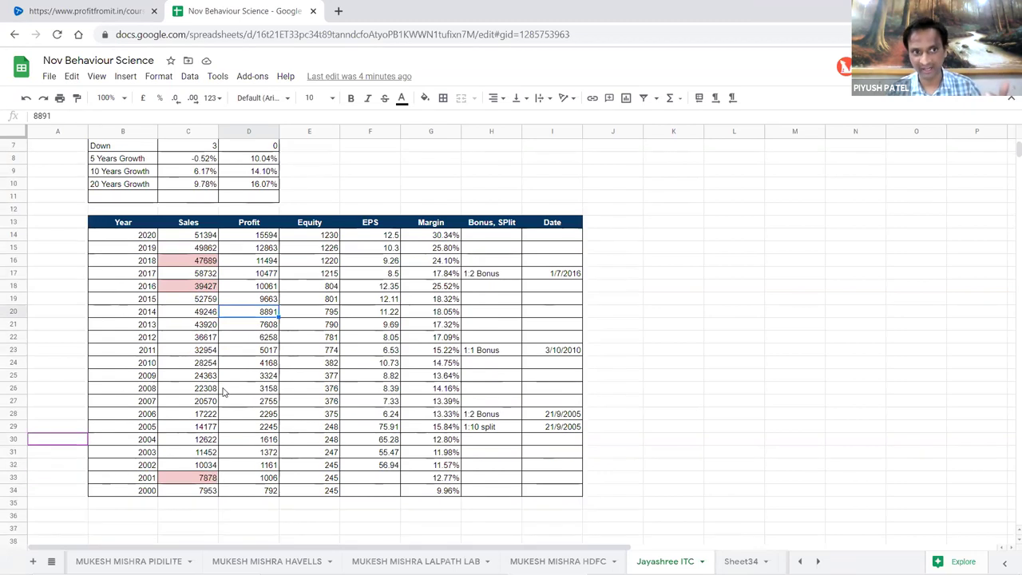
click(203, 491)
drag(205, 427, 207, 185)
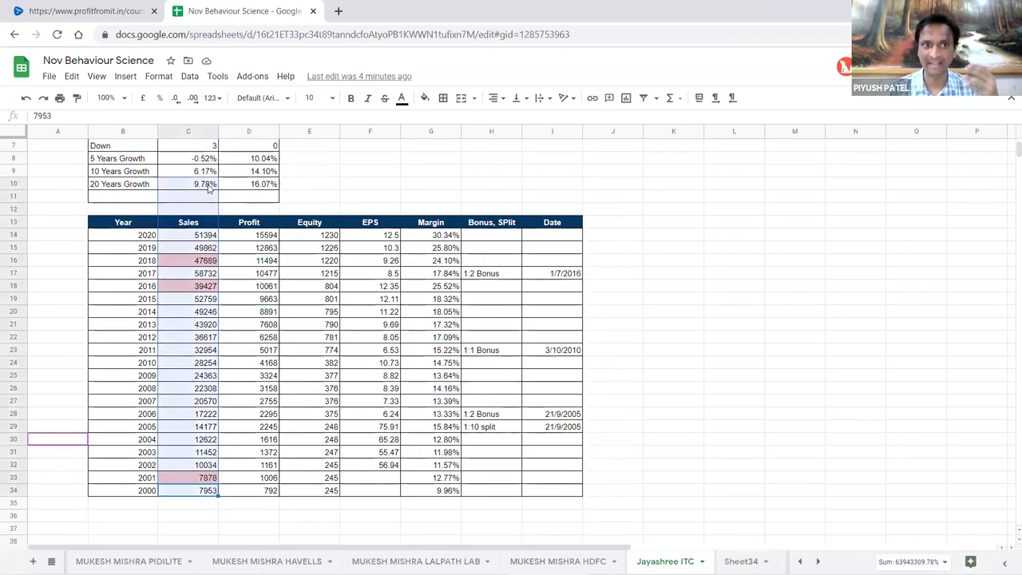
click(210, 186)
drag(204, 490, 206, 236)
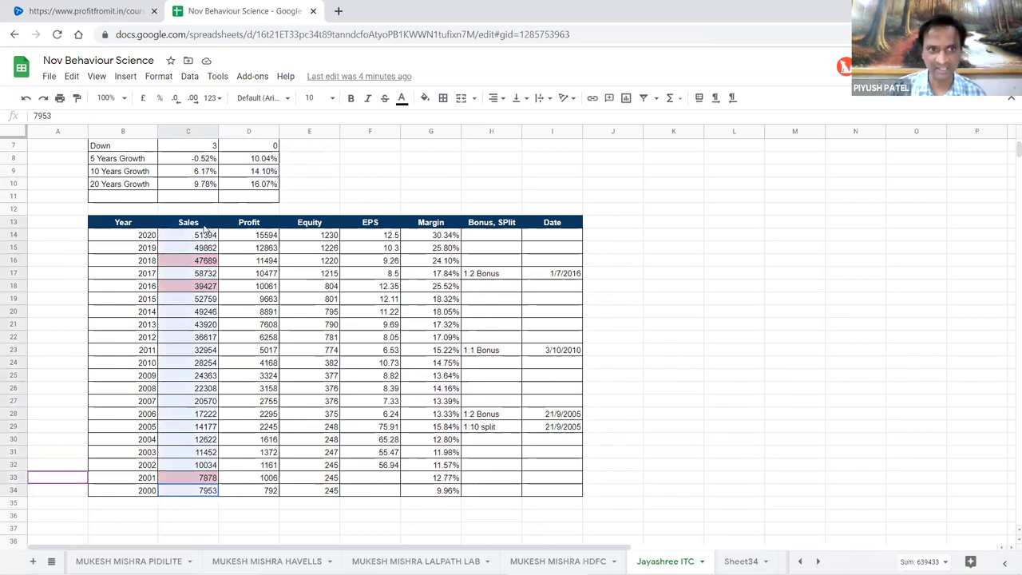
click(311, 328)
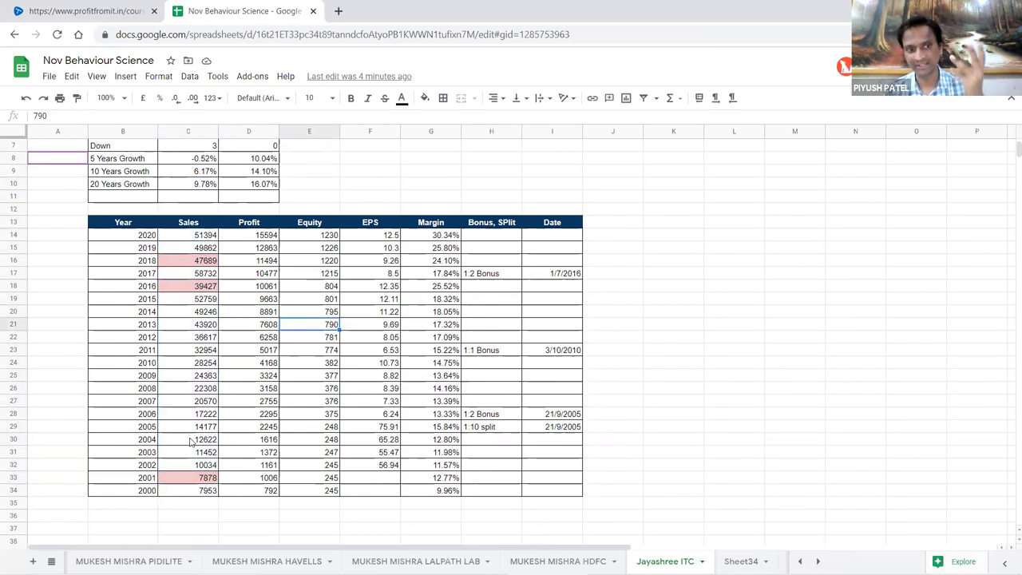
- Examine the red-highlighted sales figures for 2001, 2016 and 2018
click(202, 478)
click(204, 286)
click(203, 261)
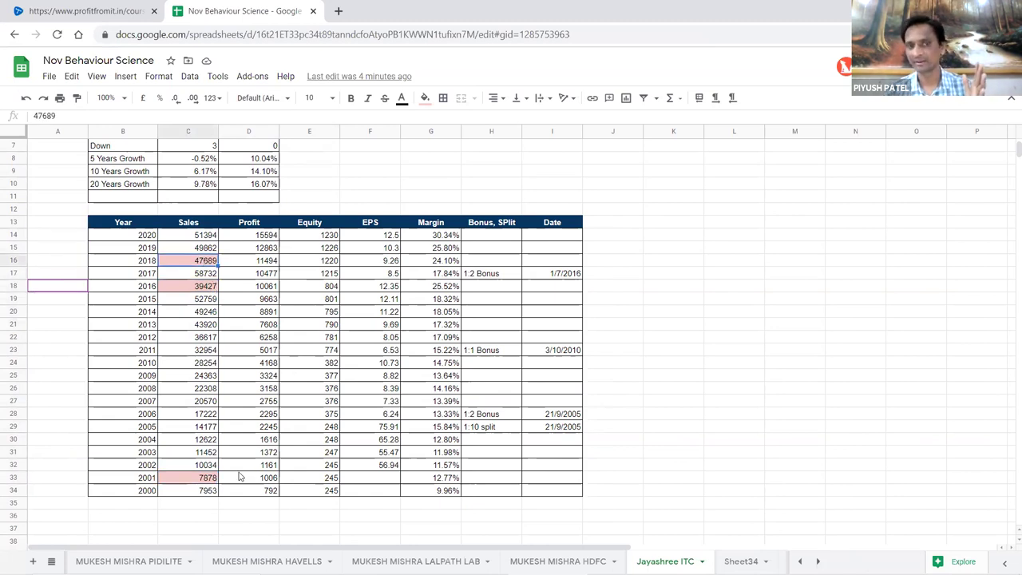
click(209, 290)
click(212, 261)
click(273, 341)
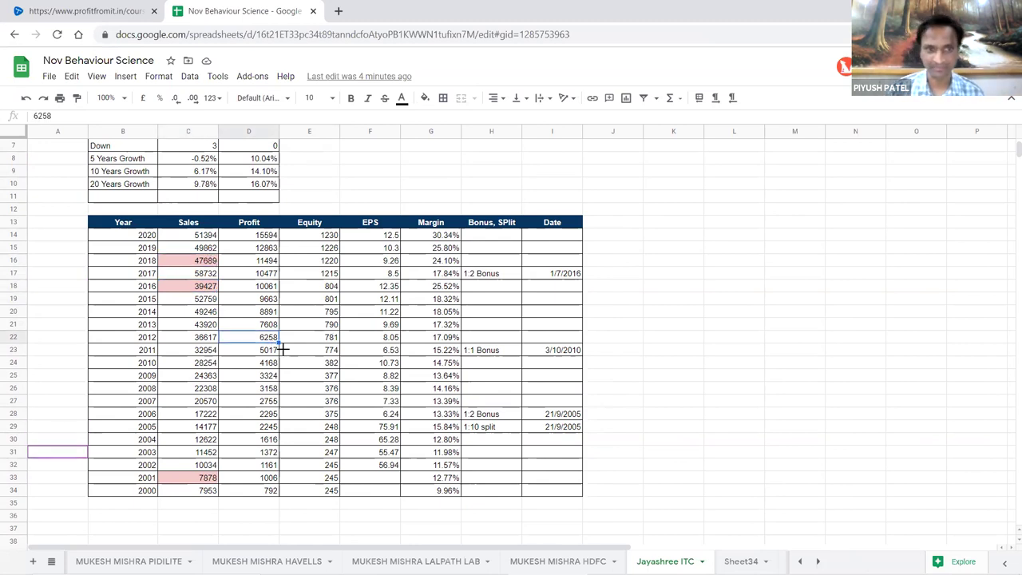
- Select ITC's profit figures from 2000 to 2020 and check the 20-year profit growth formula
click(270, 493)
drag(270, 479, 256, 236)
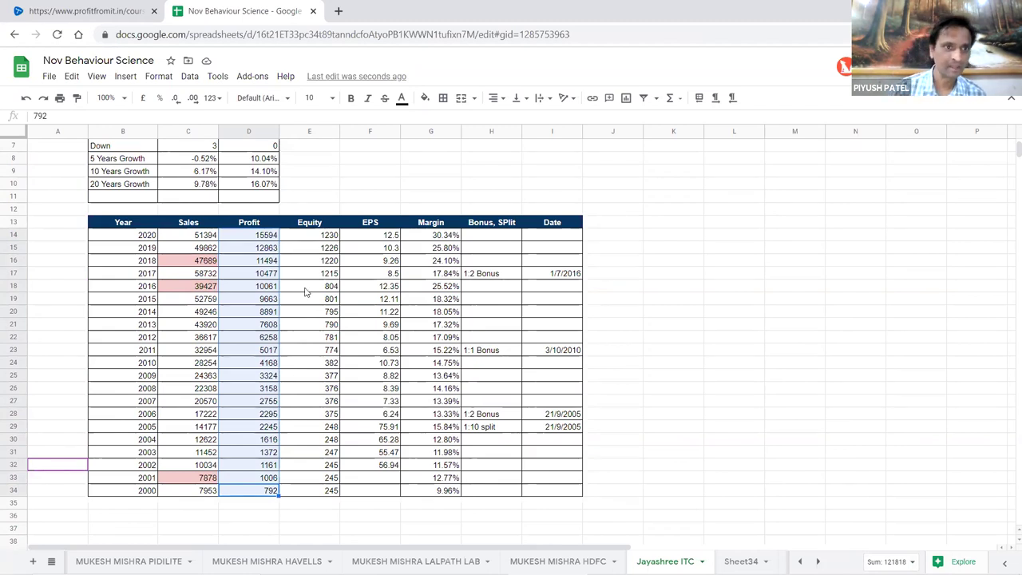
click(257, 186)
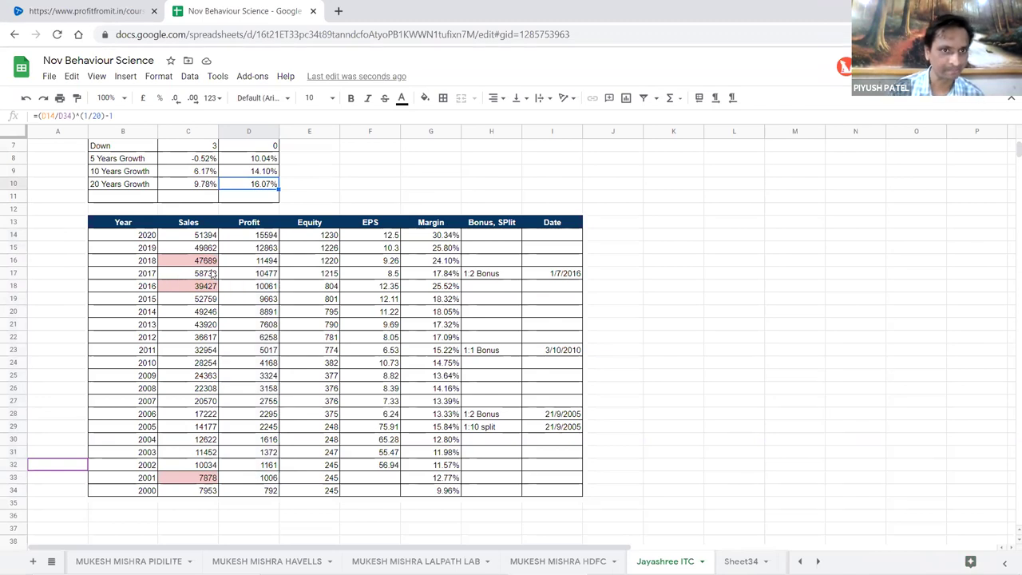
scroll(132, 297, up, 1)
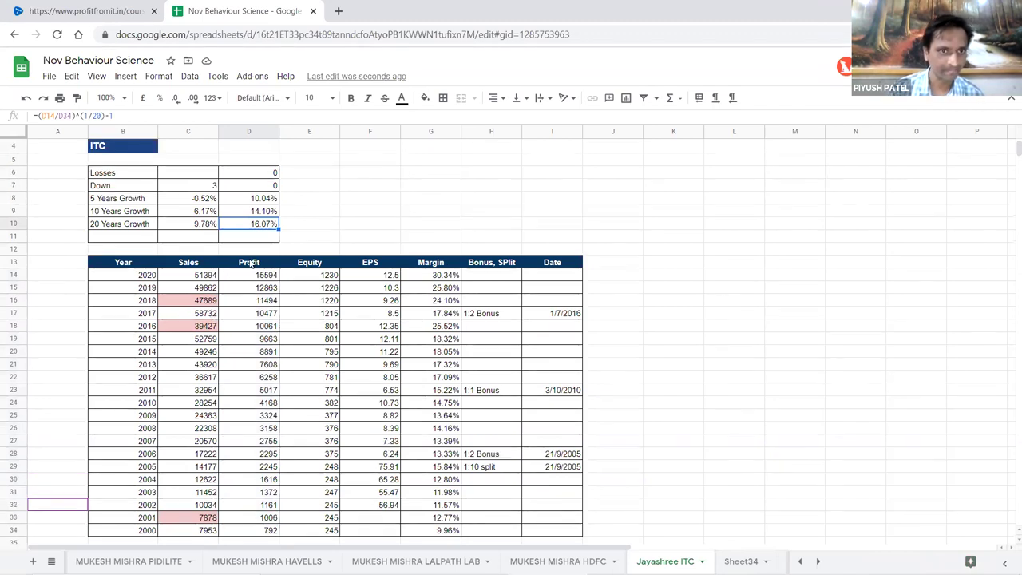
- Examine ITC's EPS figures by selecting them from 2002 up to 2020
click(389, 302)
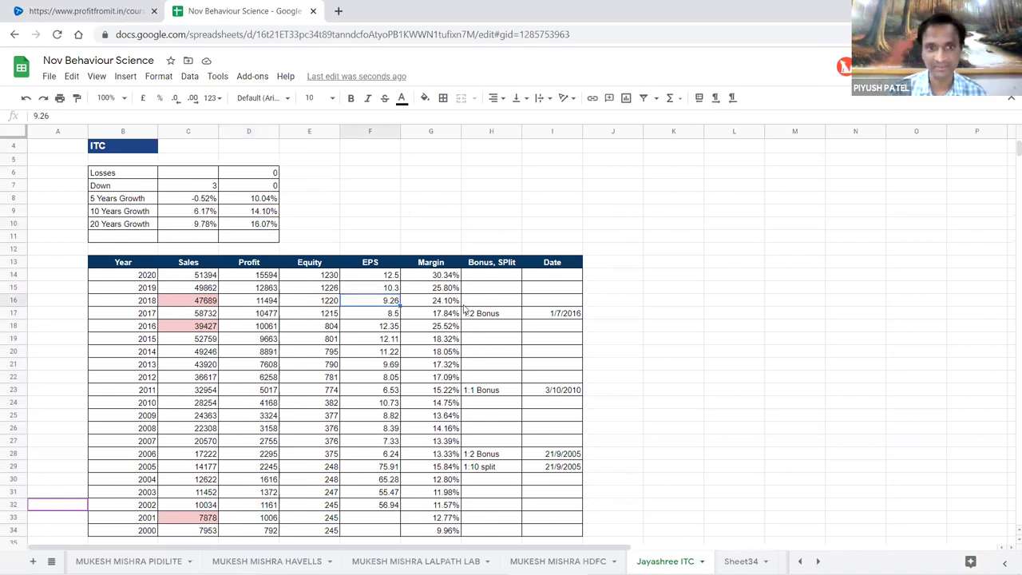
scroll(424, 324, down, 1)
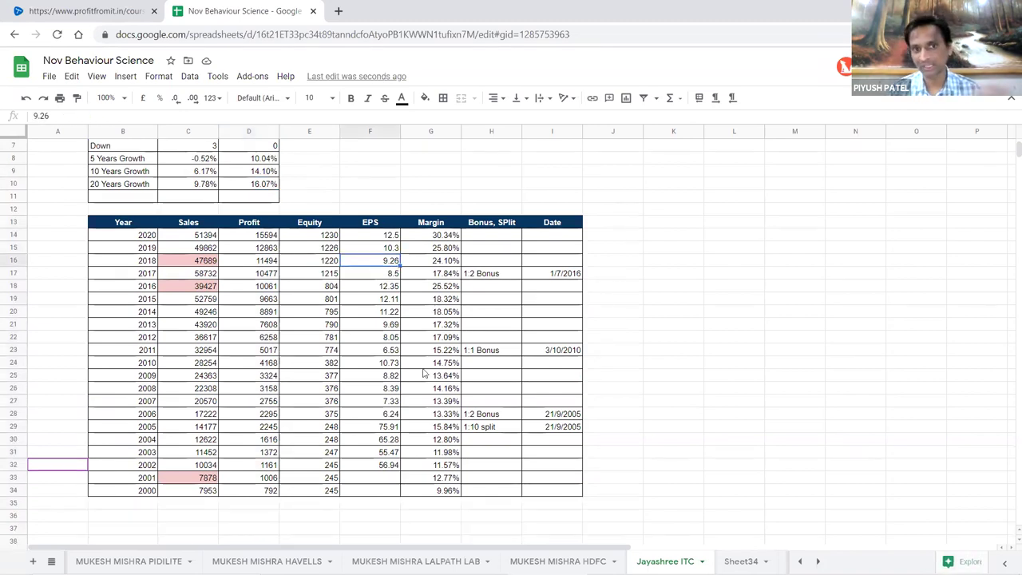
drag(388, 466, 369, 236)
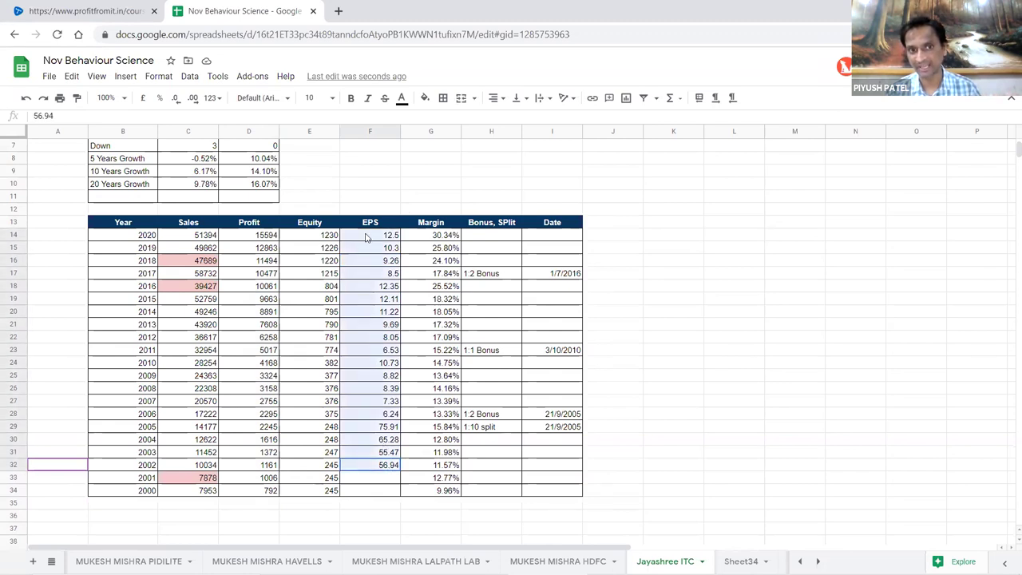
scroll(414, 424, down, 2)
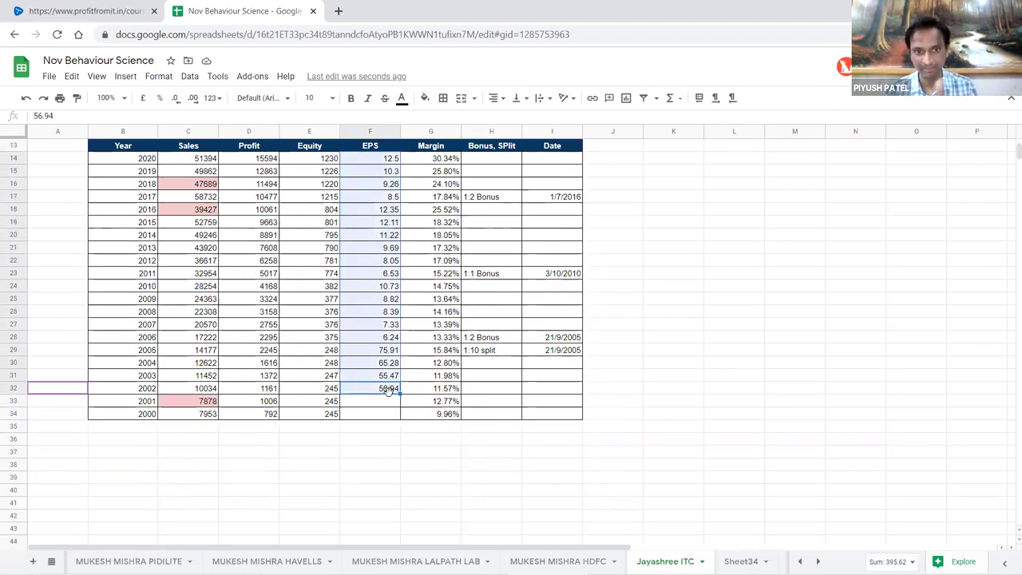
- Compare the EPS values for 2002, 2005 and 2006, and locate the 2005 row in the yearly table
click(395, 392)
click(396, 341)
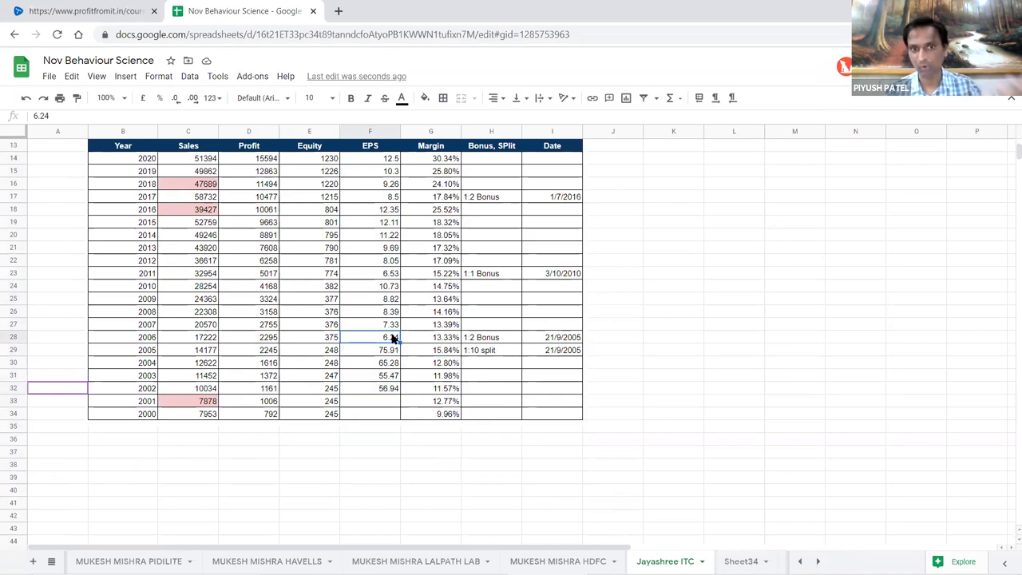
scroll(417, 313, down, 2)
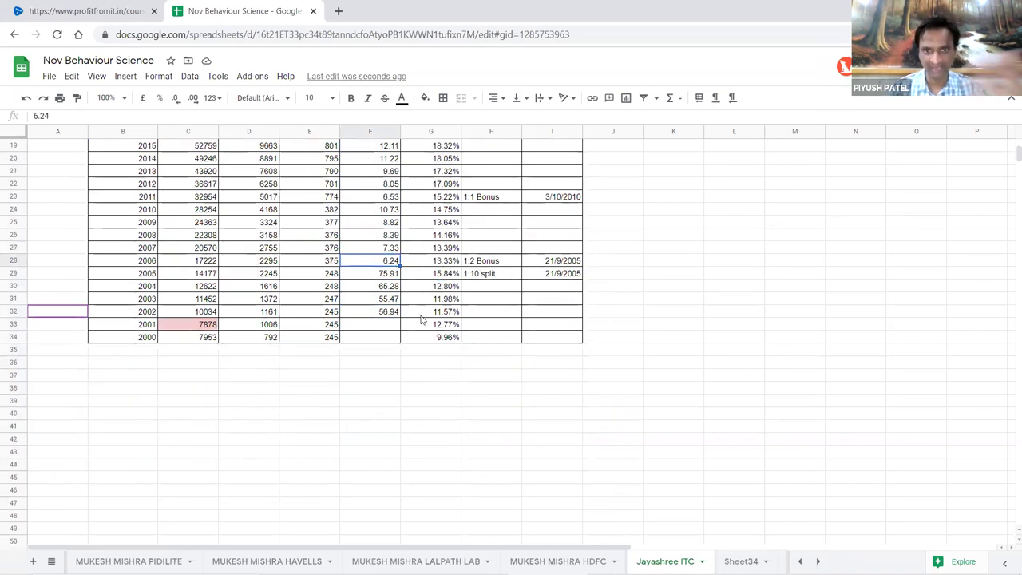
click(381, 274)
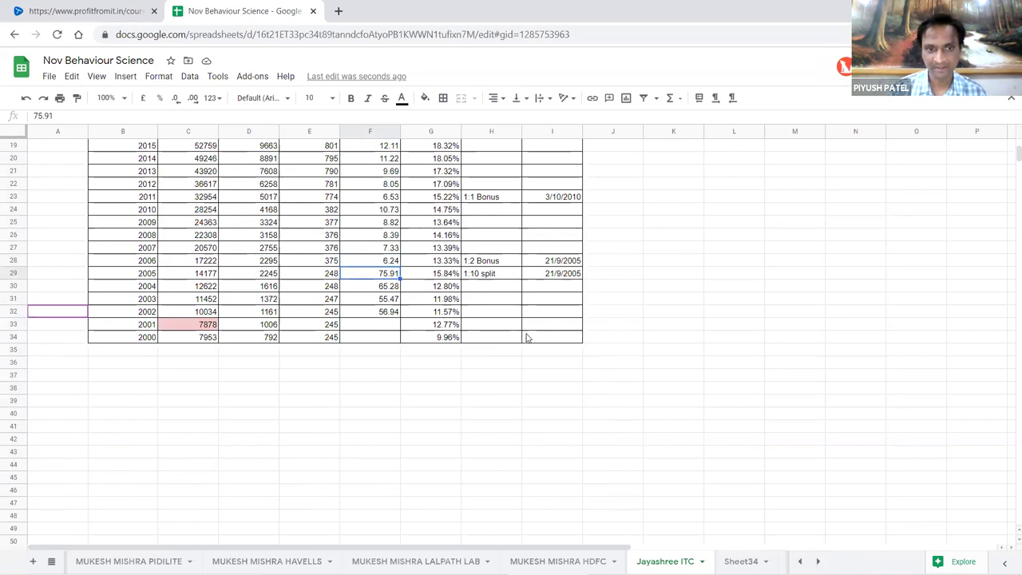
scroll(526, 338, up, 1)
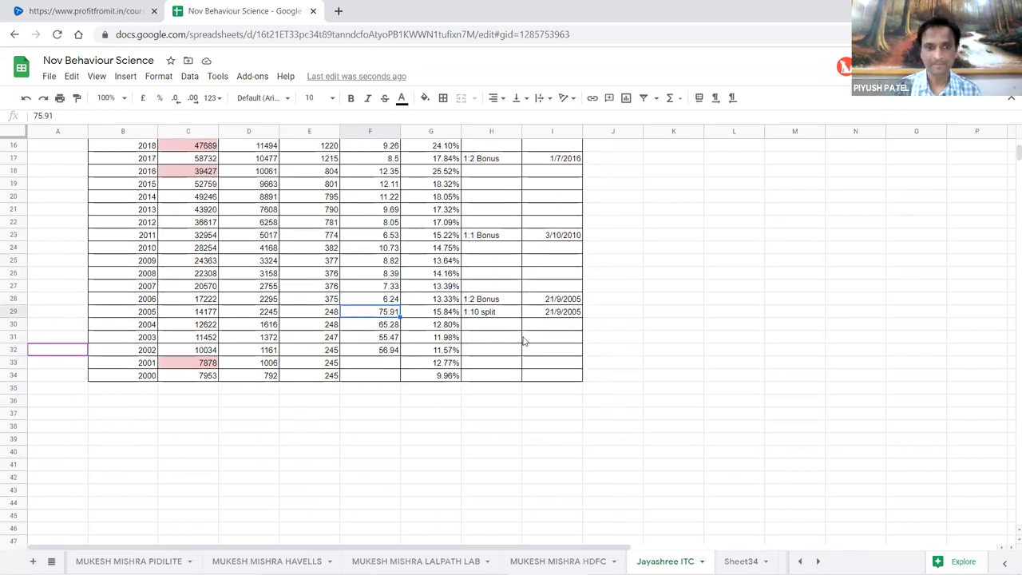
click(140, 314)
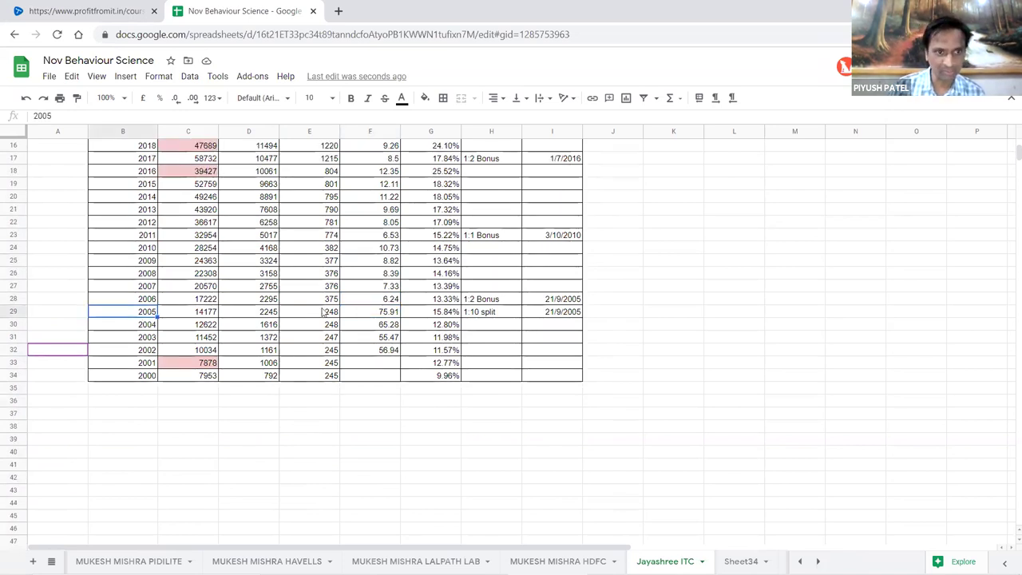
- Compare ITC's 2005 profit with the EPS values for 2005 and 2006
scroll(380, 305, up, 2)
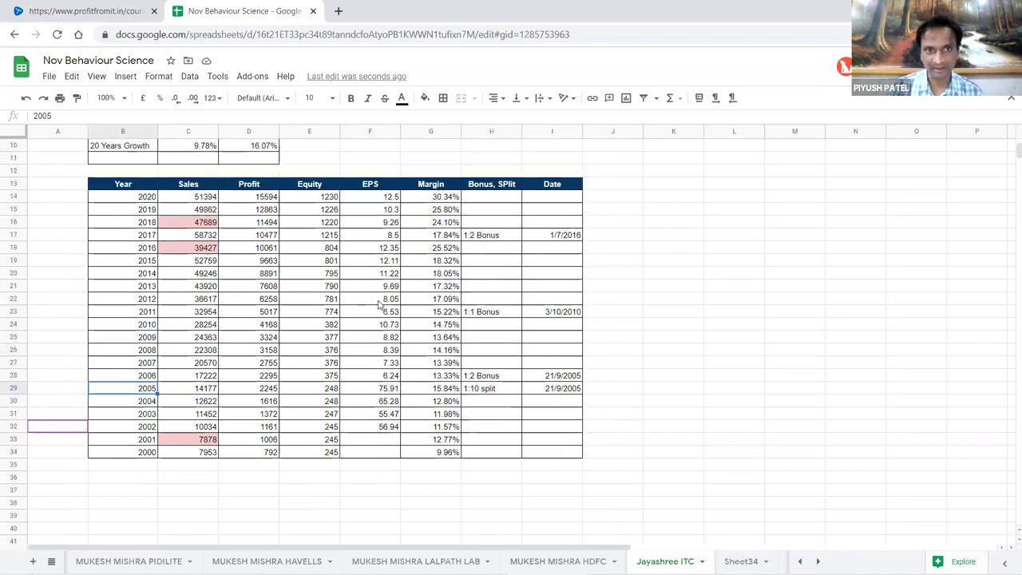
scroll(381, 305, down, 1)
click(272, 352)
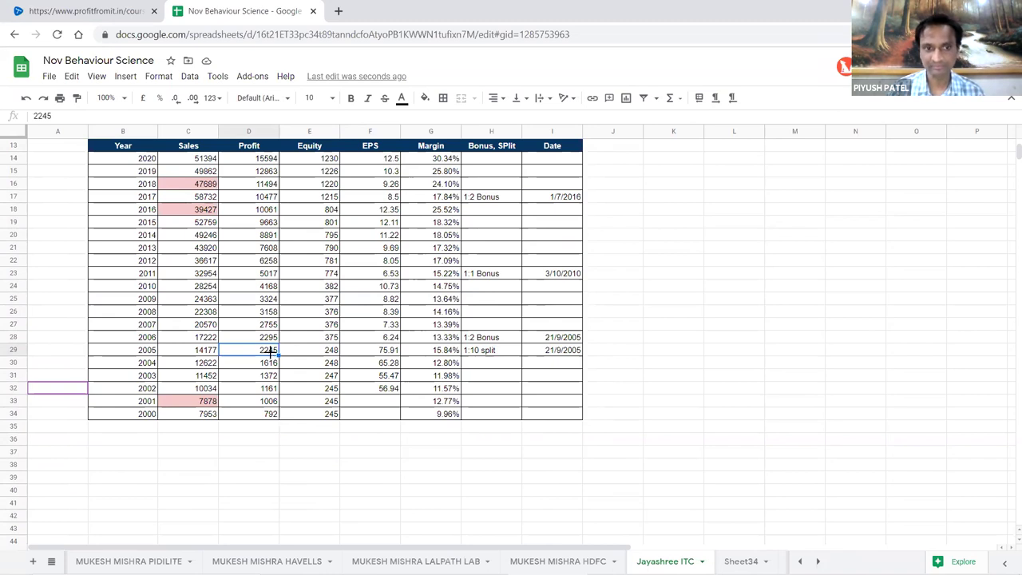
click(385, 352)
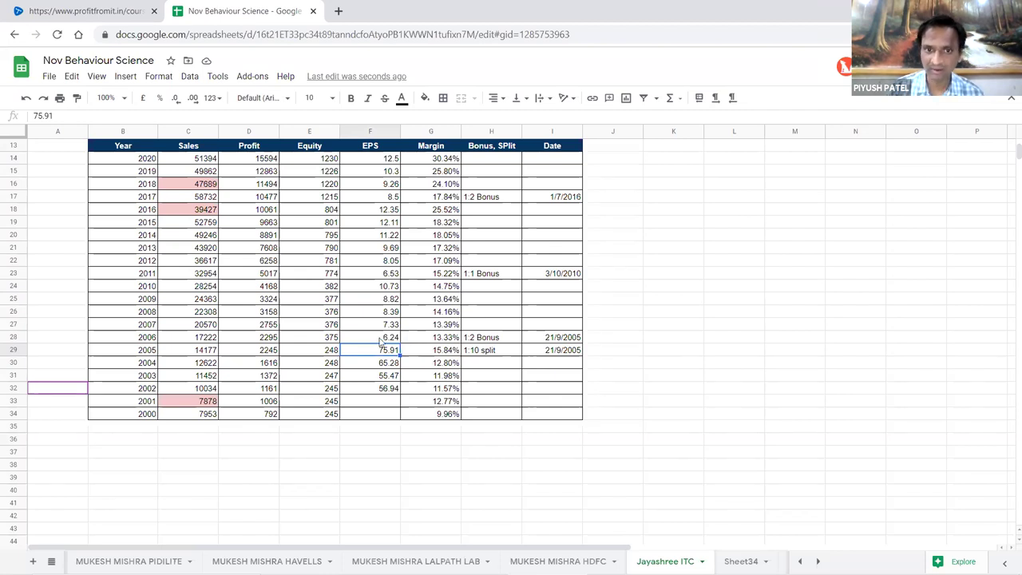
click(385, 341)
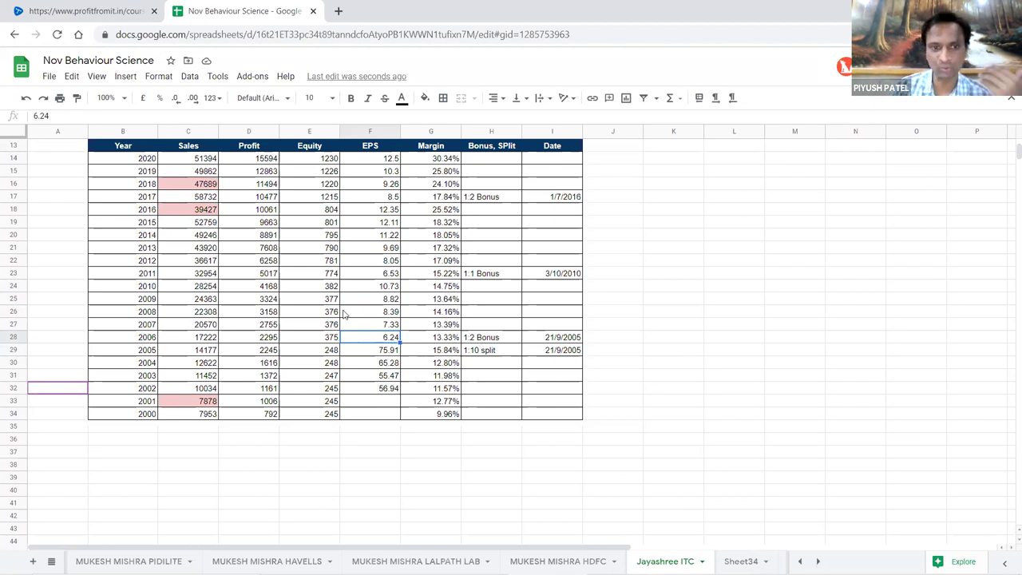
click(267, 352)
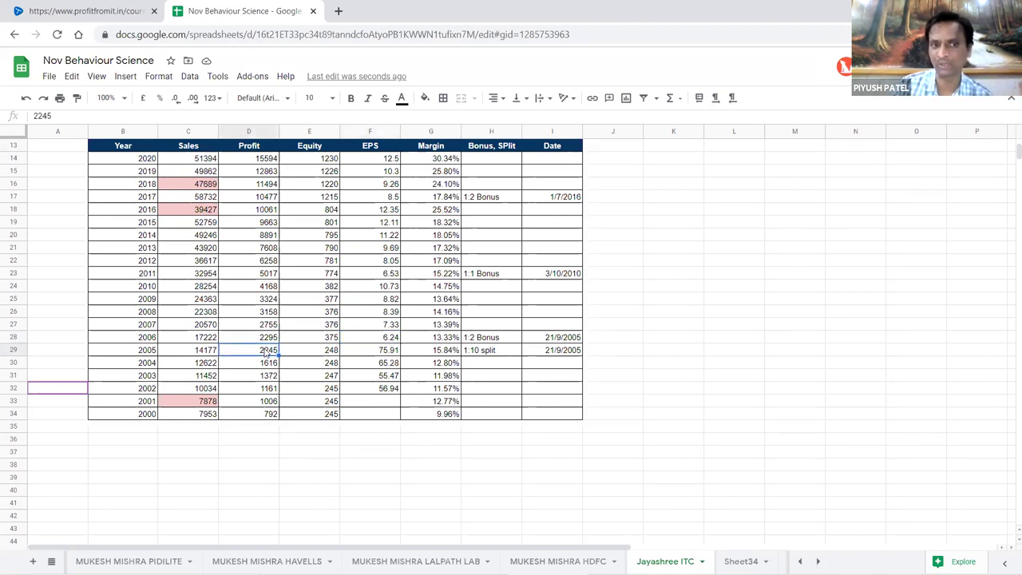
click(386, 354)
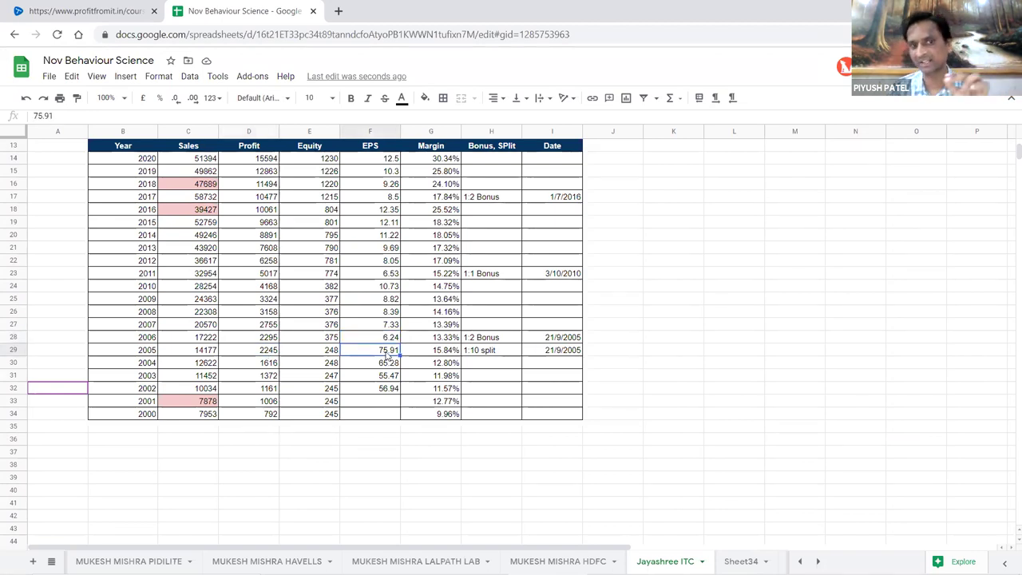
- Check ITC's 2006 profit and compare the EPS values for 2005 and 2006
click(268, 339)
click(382, 335)
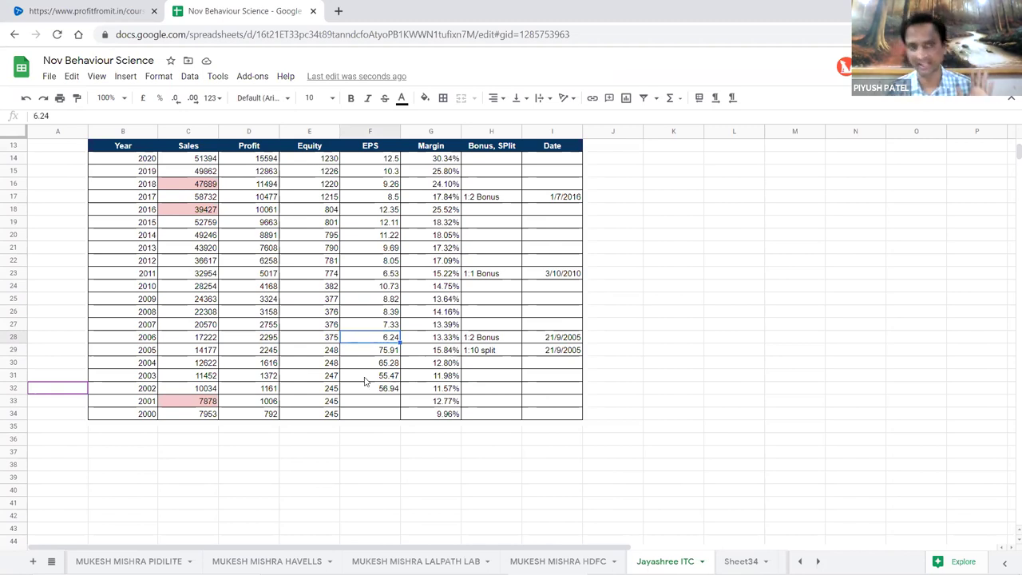
drag(375, 353, 380, 340)
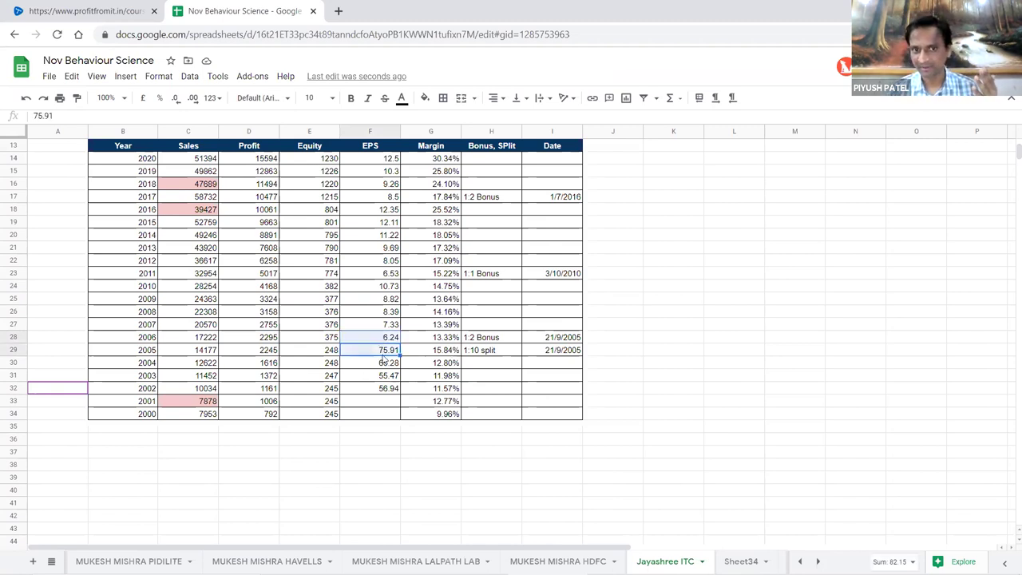
click(387, 354)
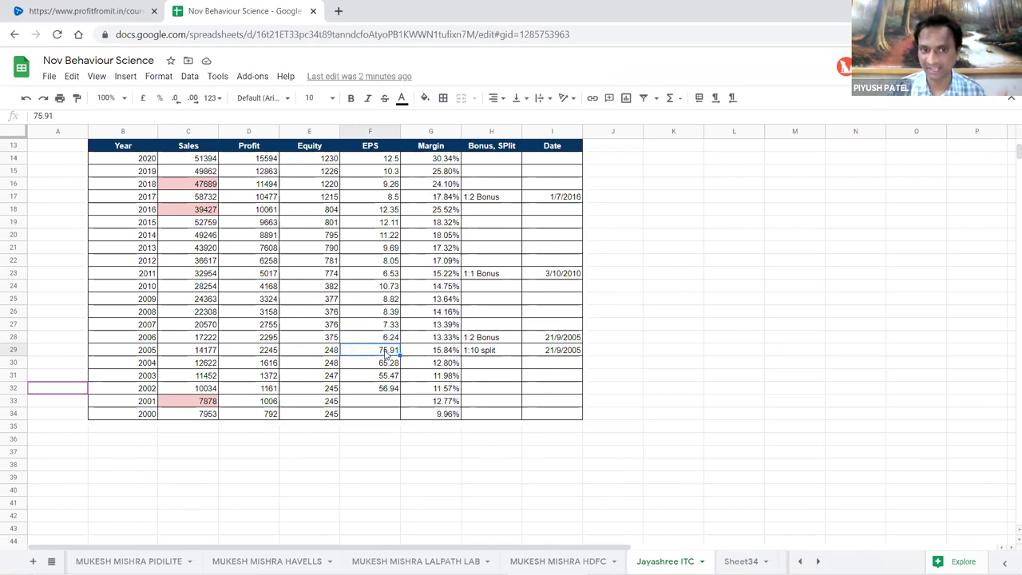
click(391, 339)
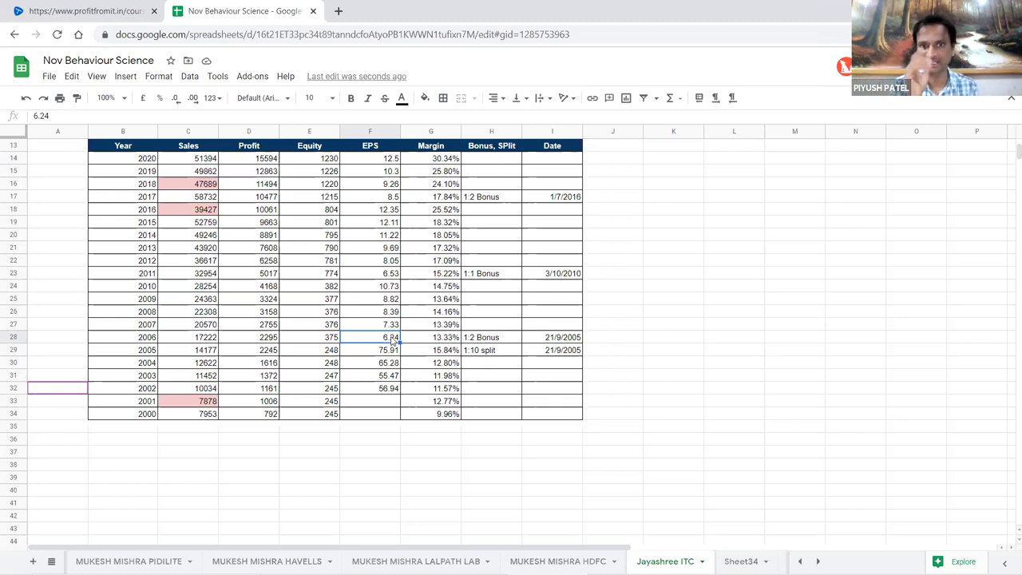
- Check the date of the 2006 bonus and compare ITC's equity for 2005 and 2006
key(Right)
key(Right)
key(Right)
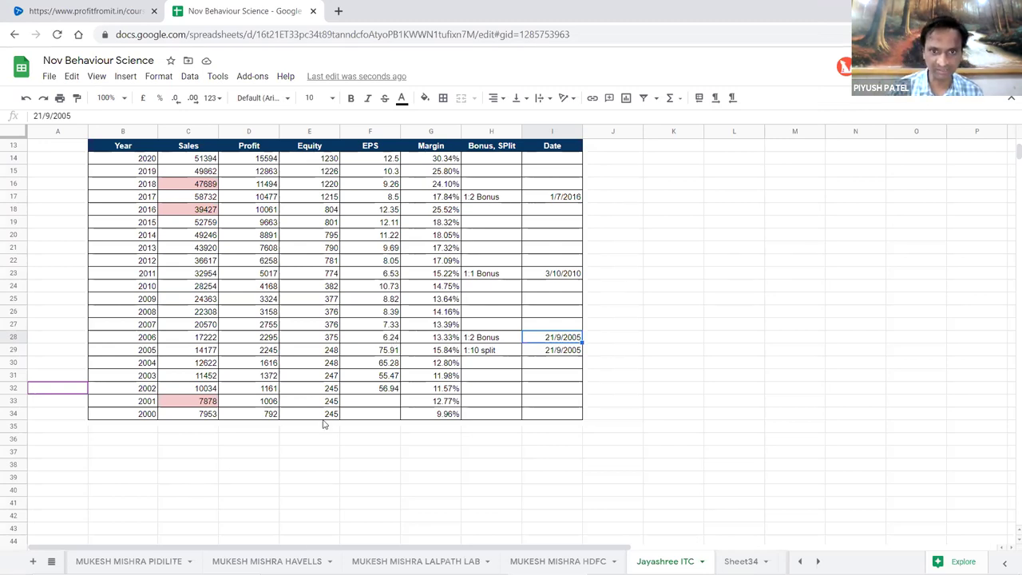
click(329, 338)
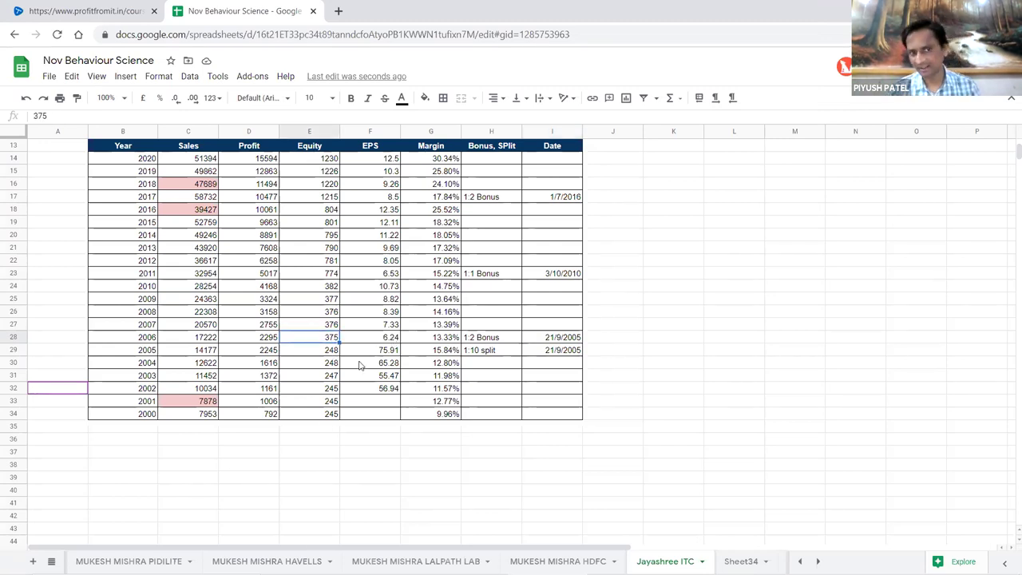
click(334, 355)
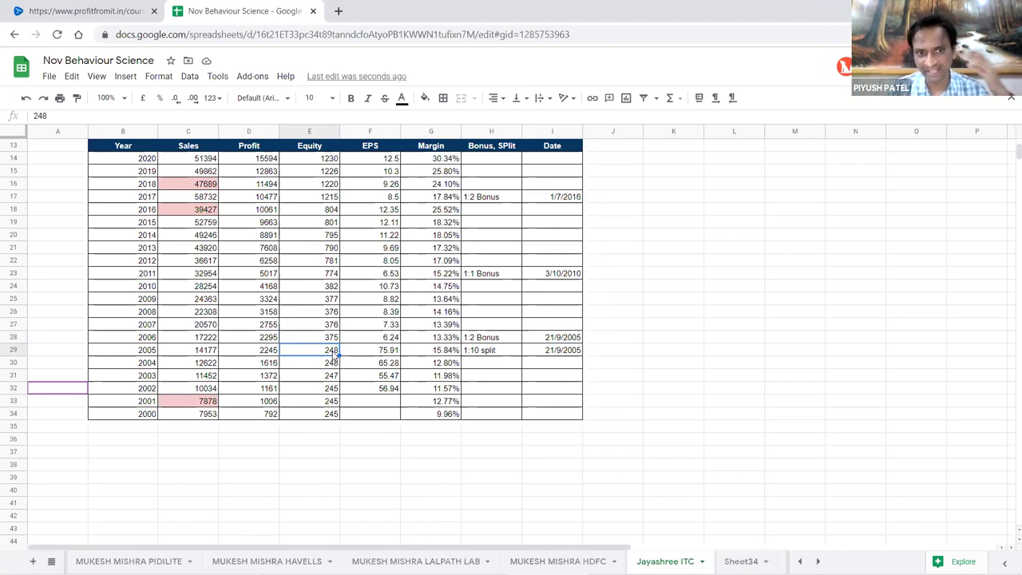
click(323, 338)
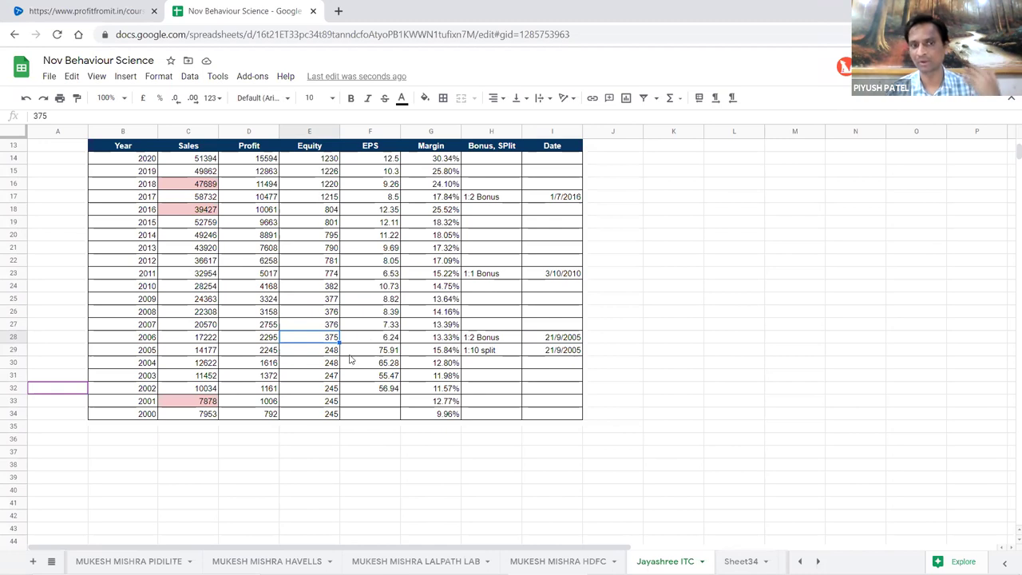
click(332, 353)
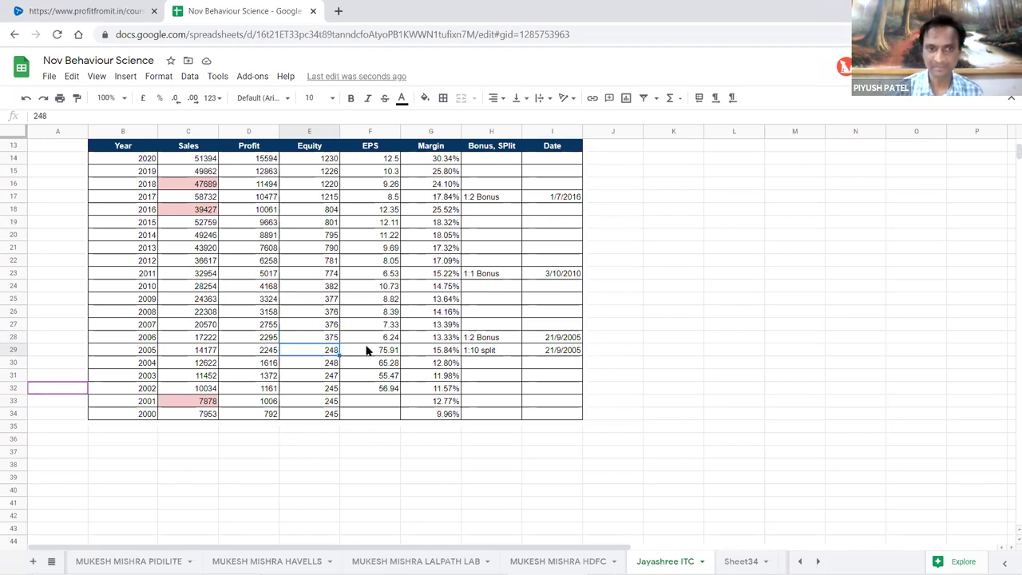
- Examine ITC's 2005 profit, equity and split entry, and compare the equity with the 2006 figure
scroll(366, 343, up, 1)
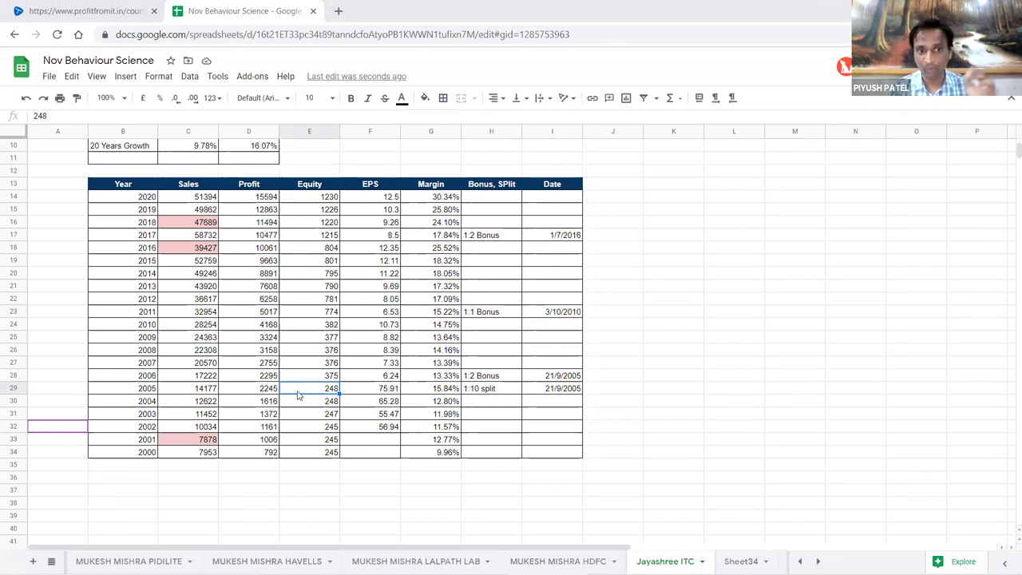
click(271, 389)
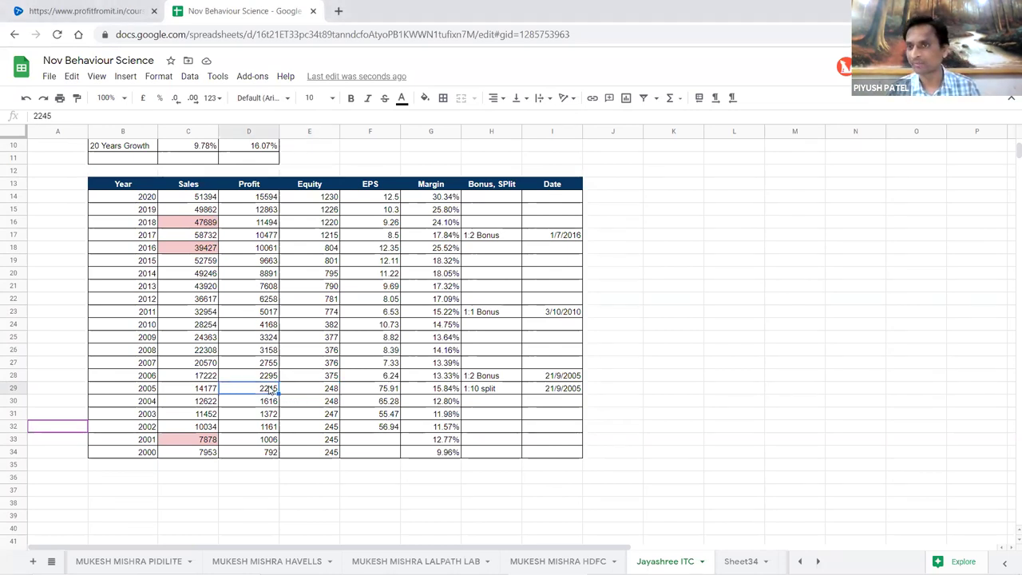
click(327, 391)
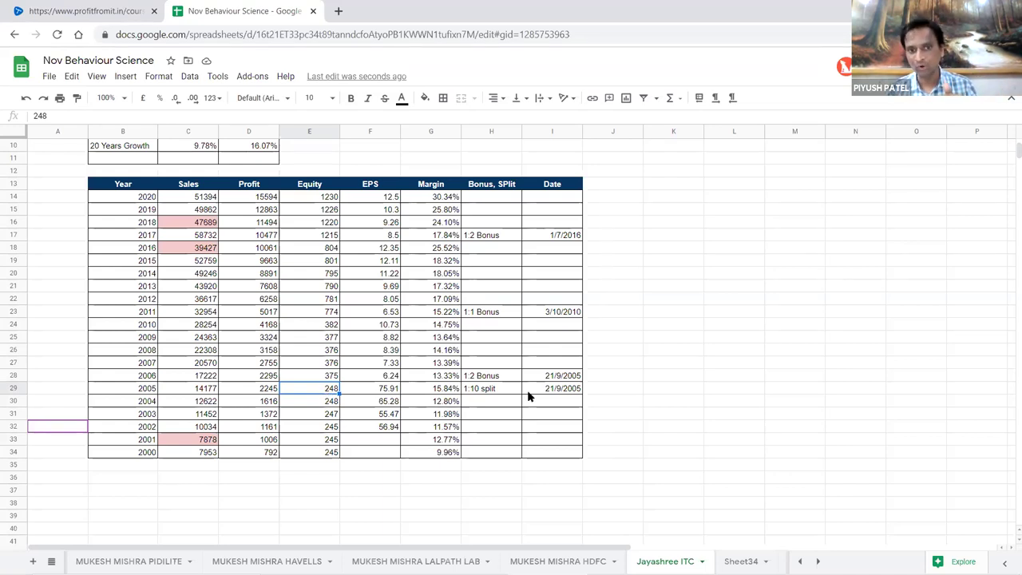
click(503, 389)
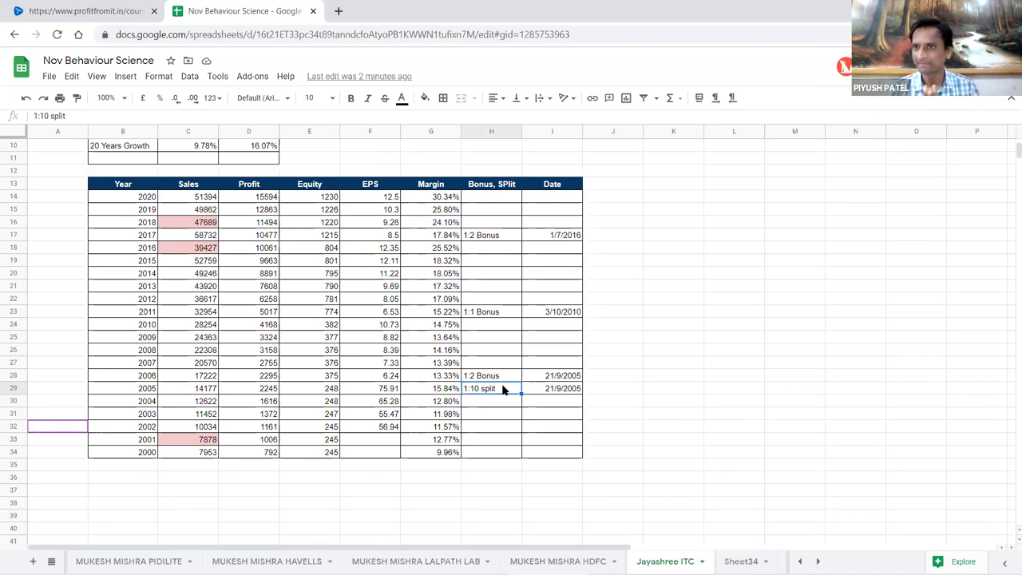
click(336, 396)
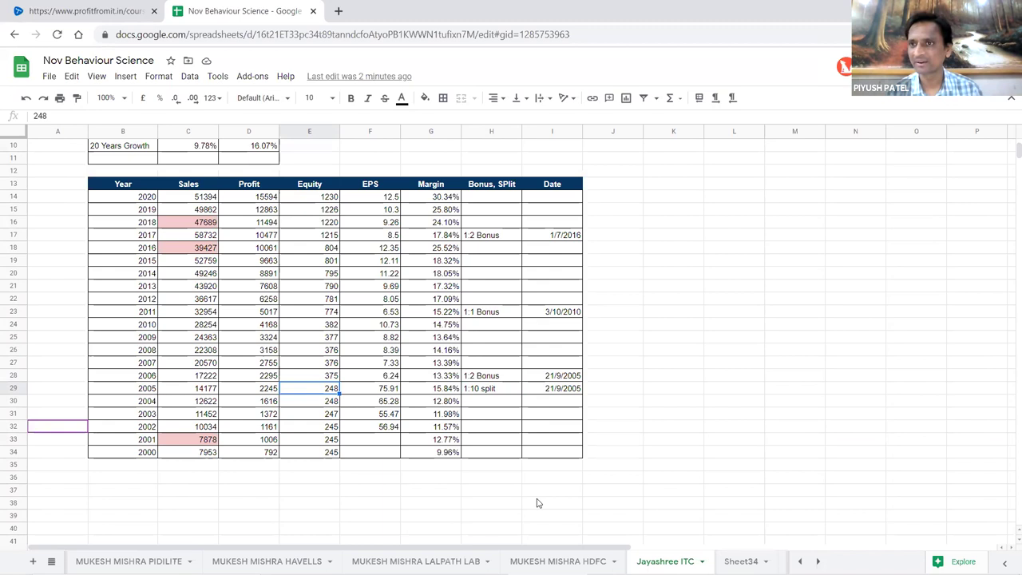
click(335, 379)
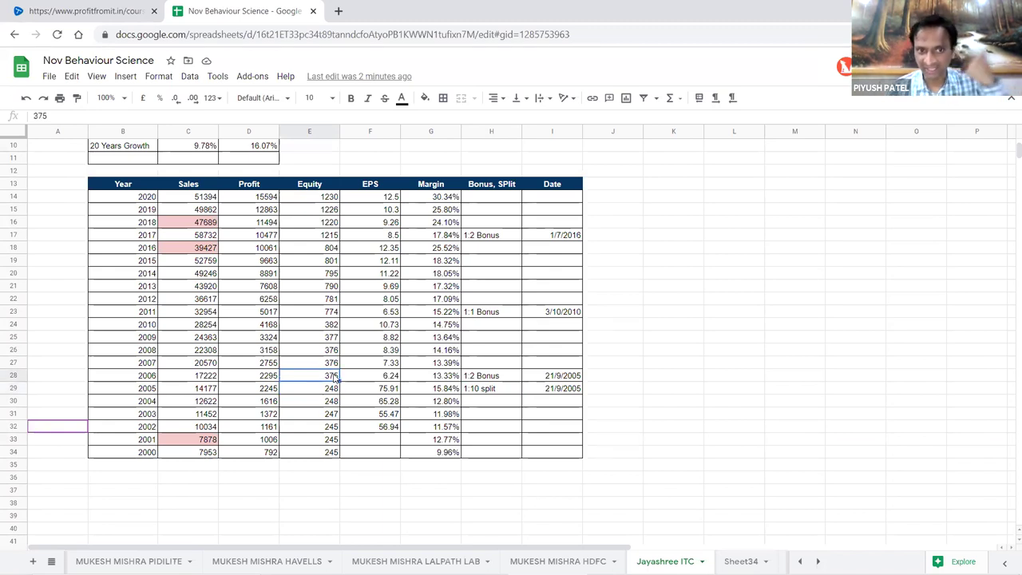
- Review the 2006 bonus and its date, the 2005 split entry, and the 2006 EPS
click(668, 393)
click(501, 376)
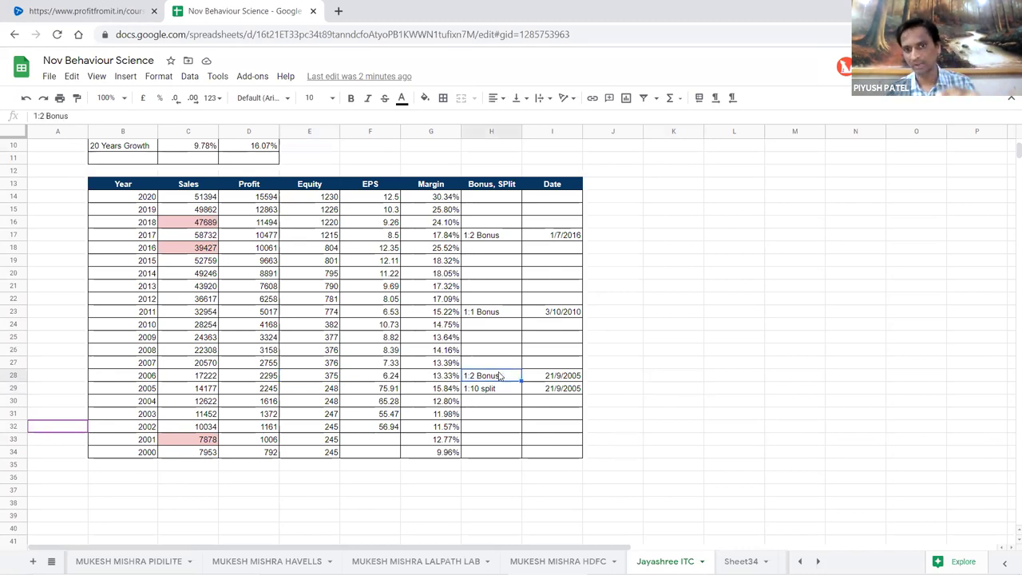
click(554, 380)
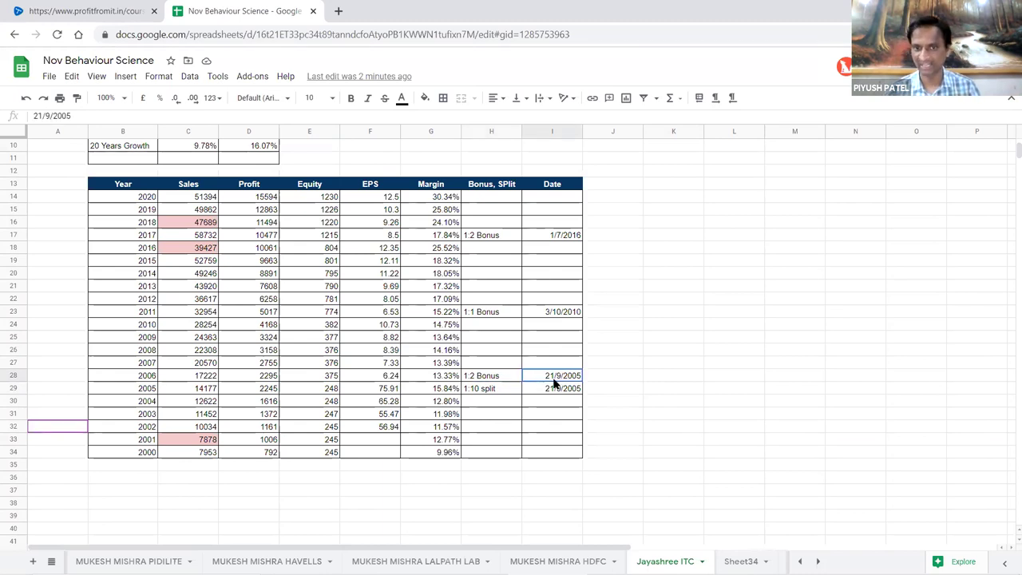
click(506, 390)
click(387, 376)
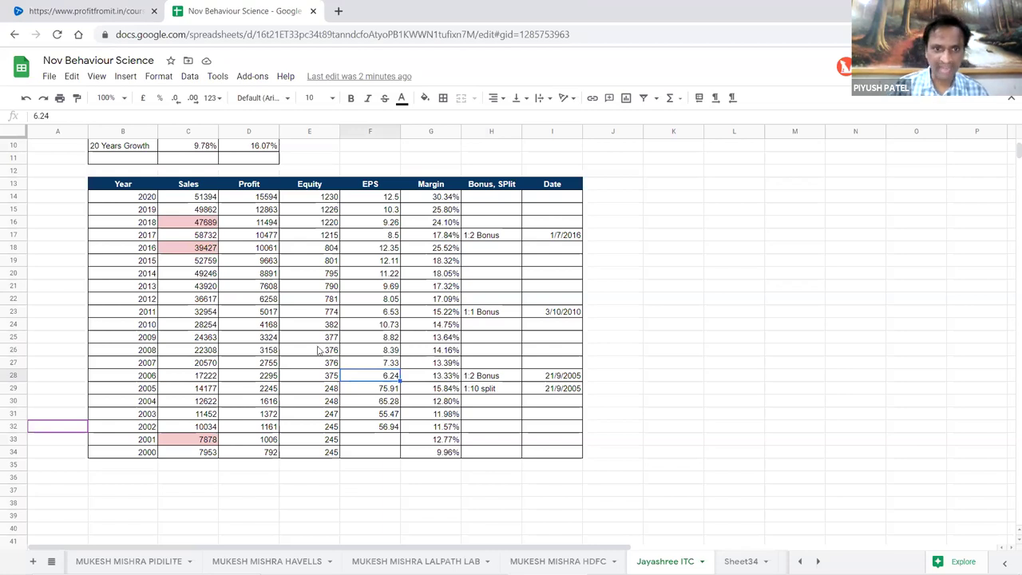
- Select ITC's equity figures from 2003 to 2010, compare 2010 with 2011, and check the 2010 profit
drag(329, 418, 321, 388)
drag(317, 339, 326, 326)
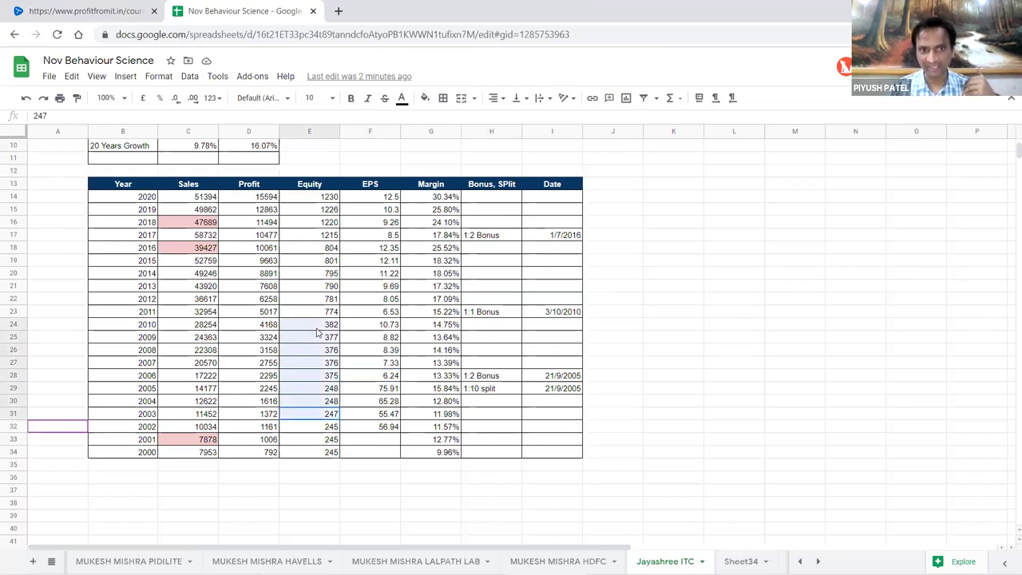
click(330, 327)
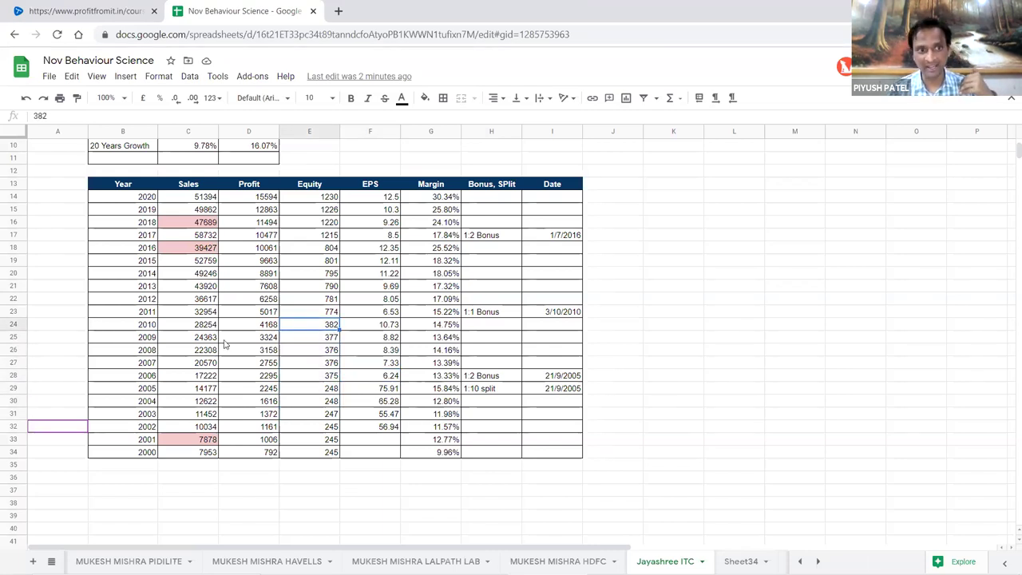
click(333, 312)
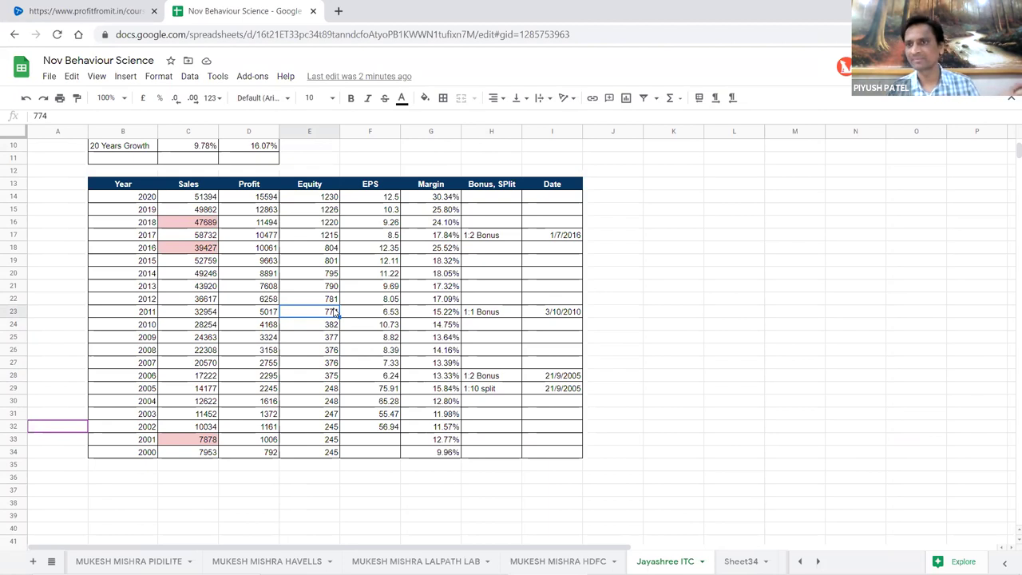
click(271, 330)
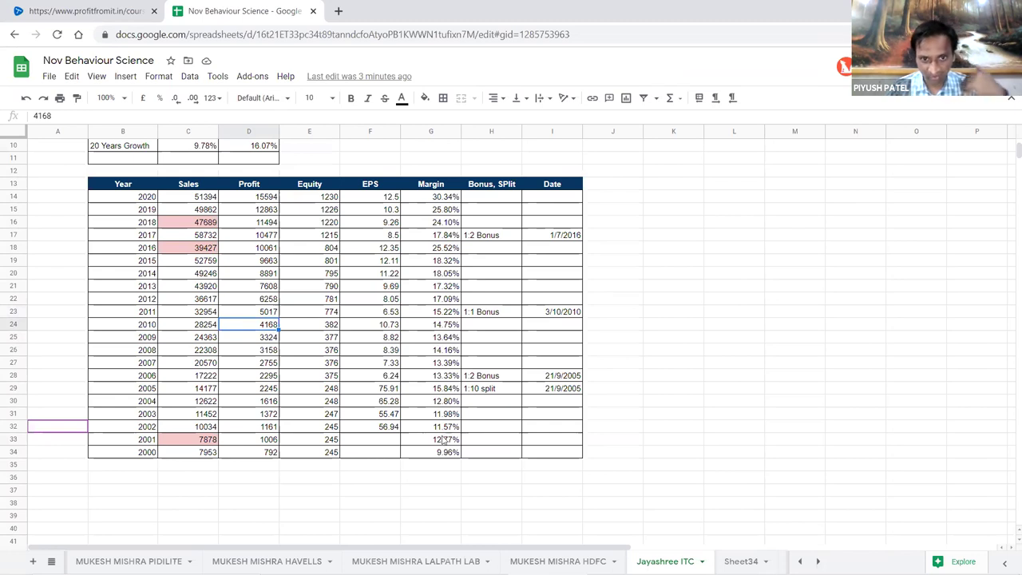
- Examine ITC's margin trend by selecting the margins from 2000 up to 2020
drag(431, 452, 426, 201)
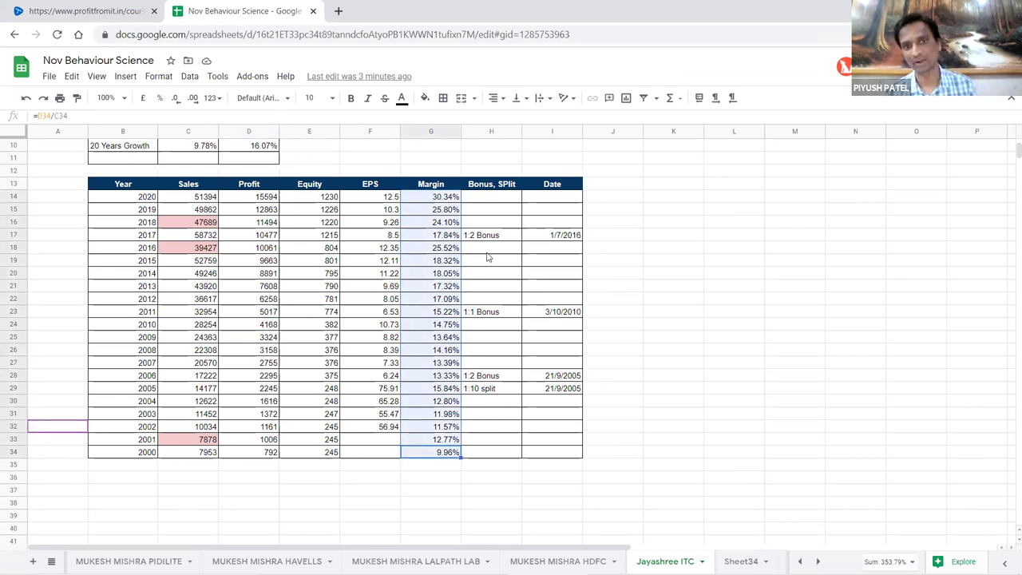
click(496, 278)
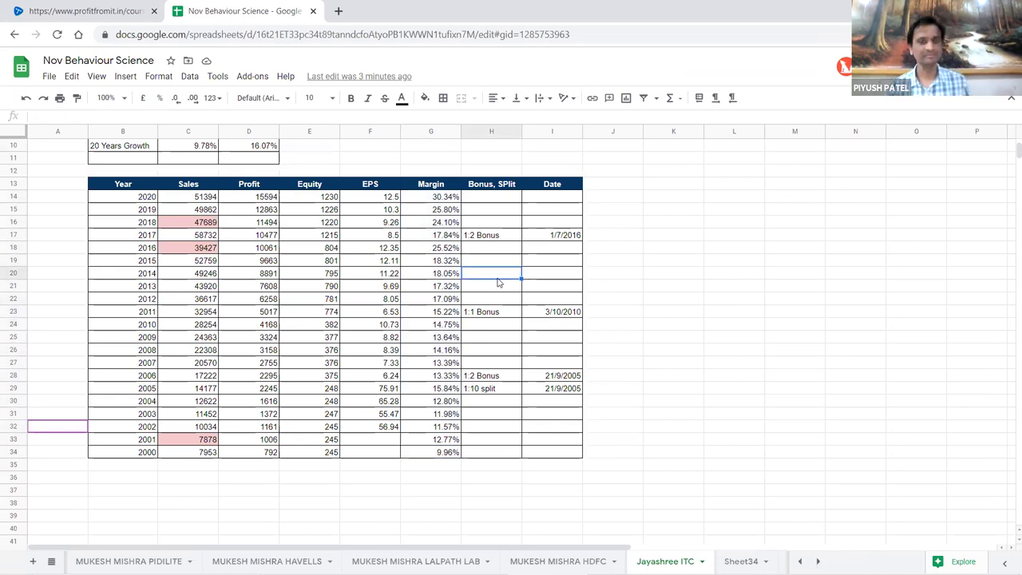
scroll(422, 354, up, 1)
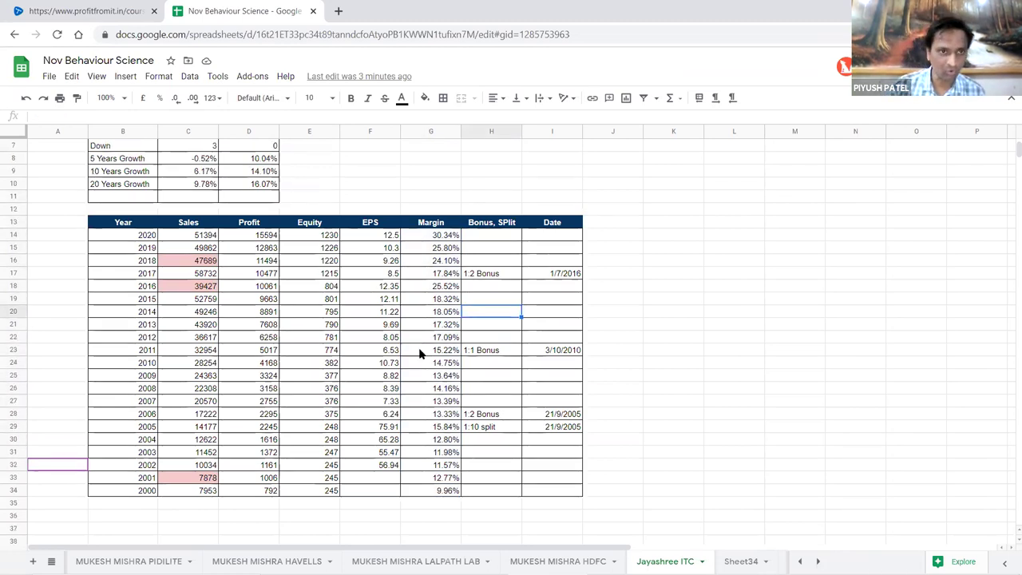
scroll(421, 354, up, 1)
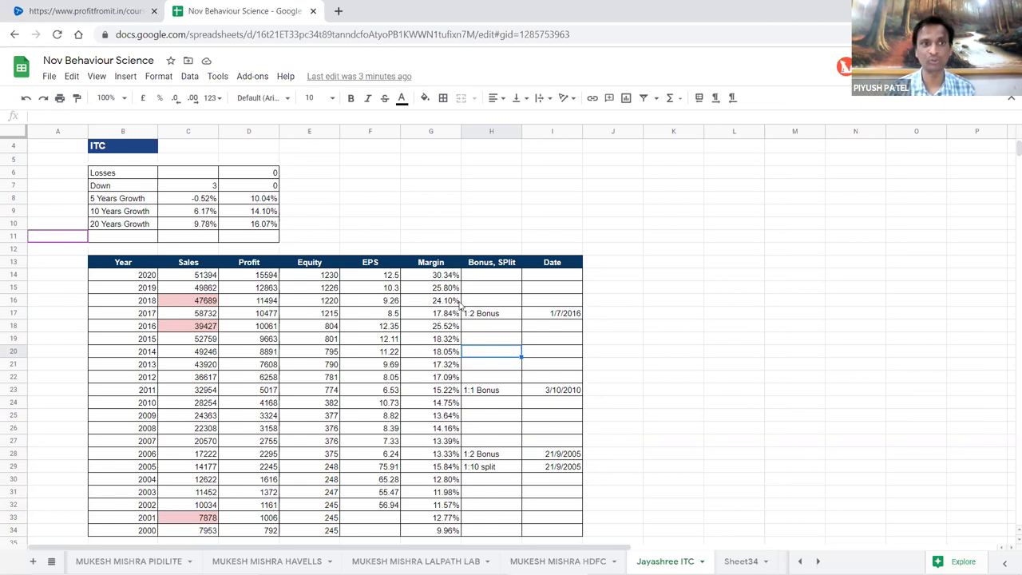
- Check the 5-year sales growth formula and select the margins from 2020 down to 2000
click(205, 204)
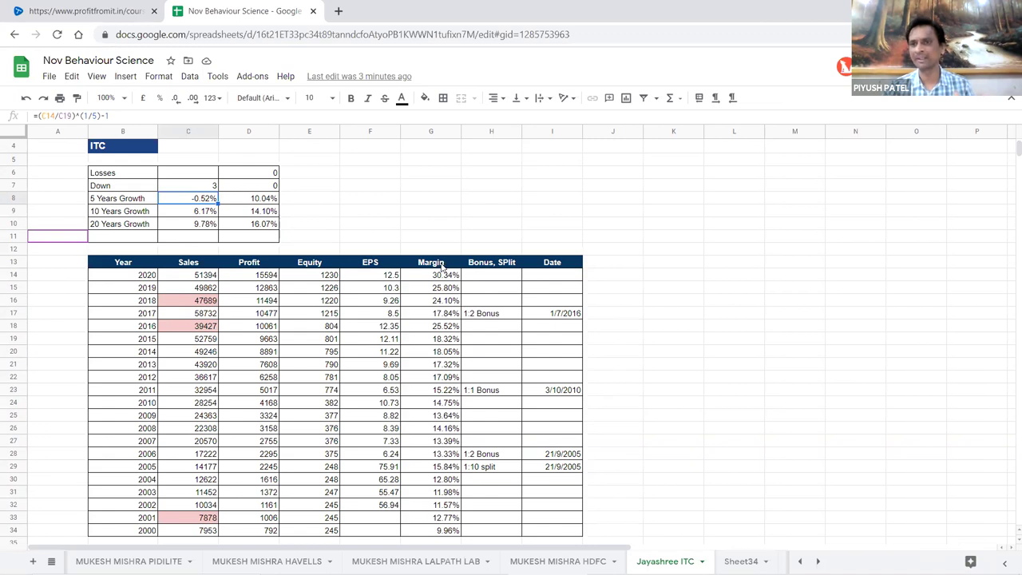
scroll(447, 268, down, 1)
drag(451, 237, 444, 491)
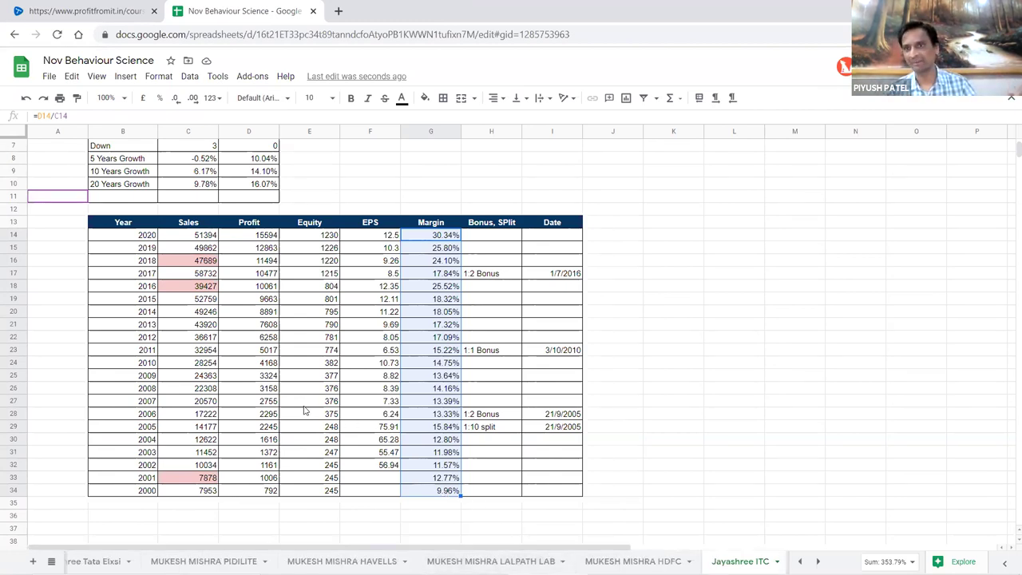
- Check the 20-year sales growth formula and select the 5-, 10- and 20-year sales growth rates
scroll(301, 443, up, 1)
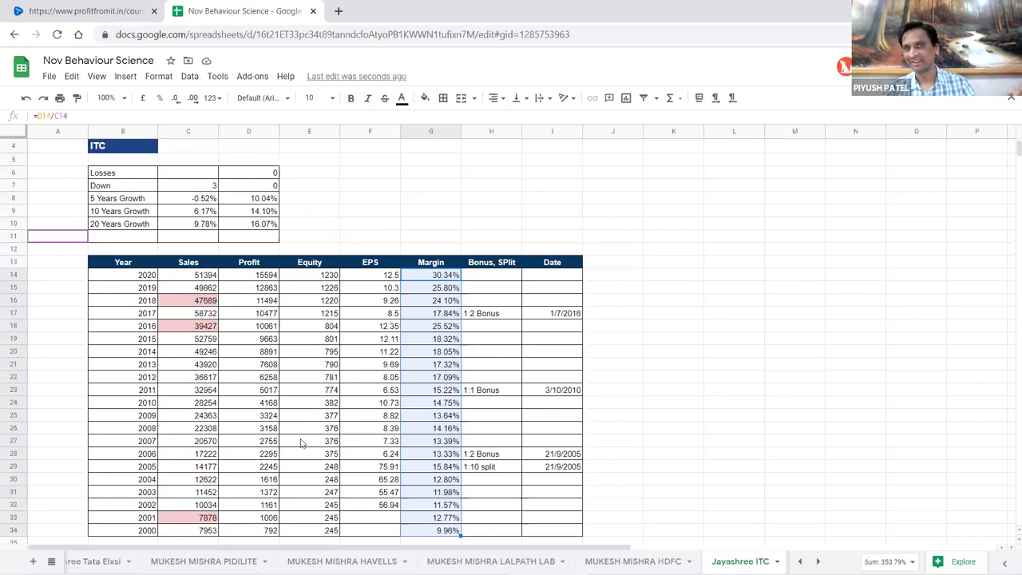
click(197, 227)
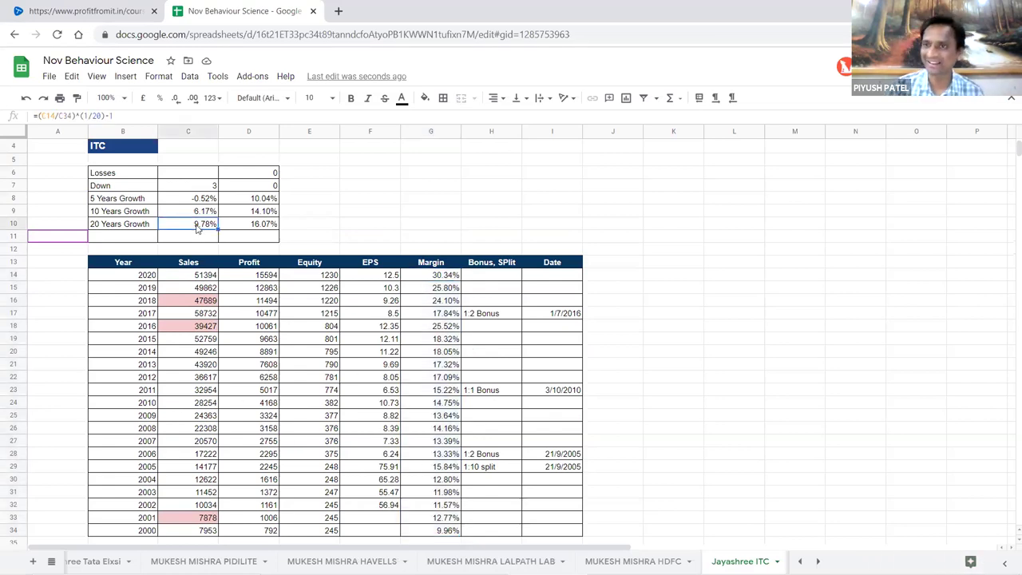
drag(206, 198, 206, 227)
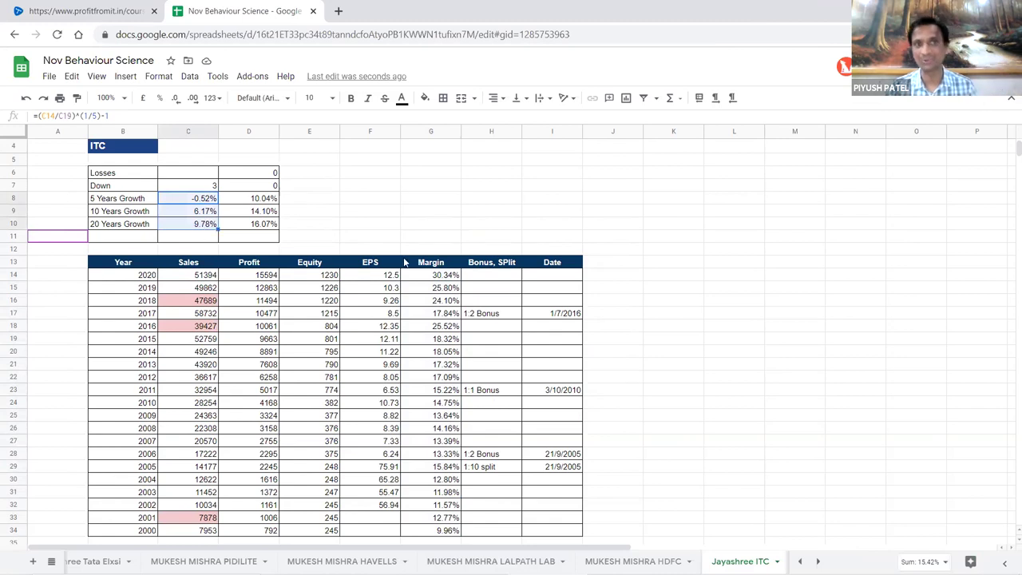
click(362, 238)
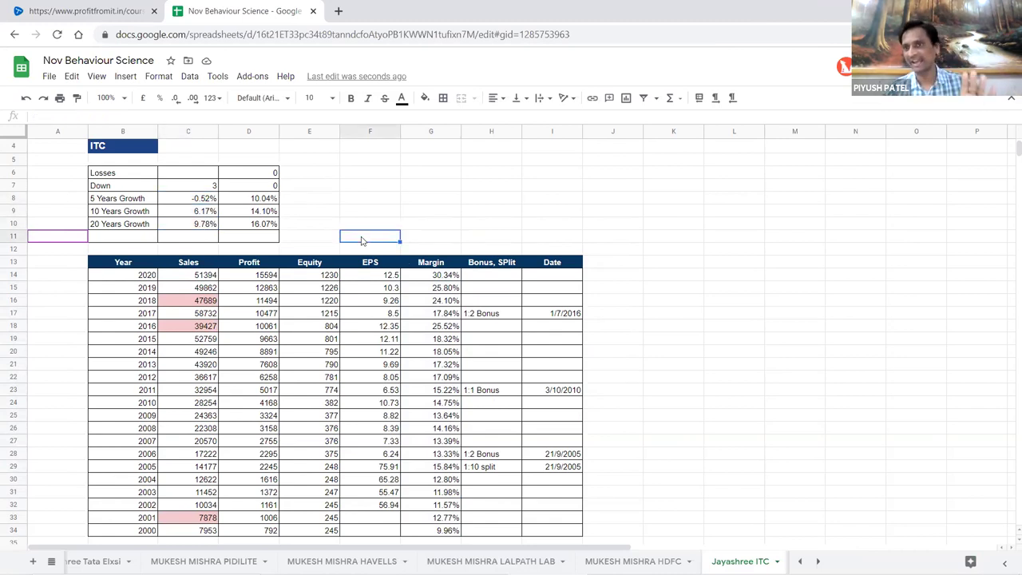
click(450, 239)
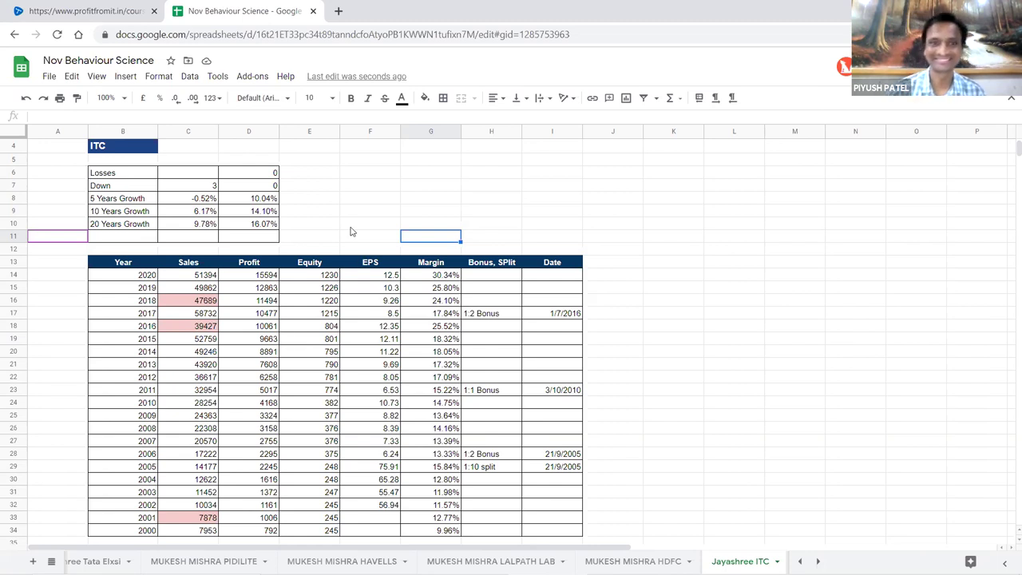
- Enter the labels "Quality" in cell G6 and "Growth" in cell G8
click(444, 177)
text(Quality)
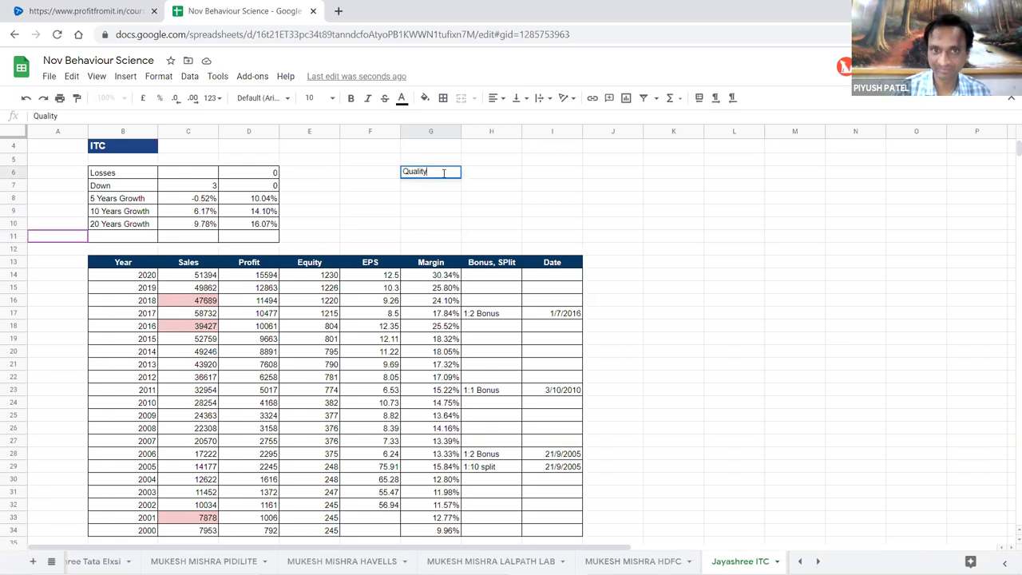
key(Return)
key(Return)
text(Growth)
key(Return)
- Move the "Growth" label from cell G8 to cell I6, on the same row as "Quality"
key(Up)
key(ctrl+x)
key(Up)
key(Up)
key(Right)
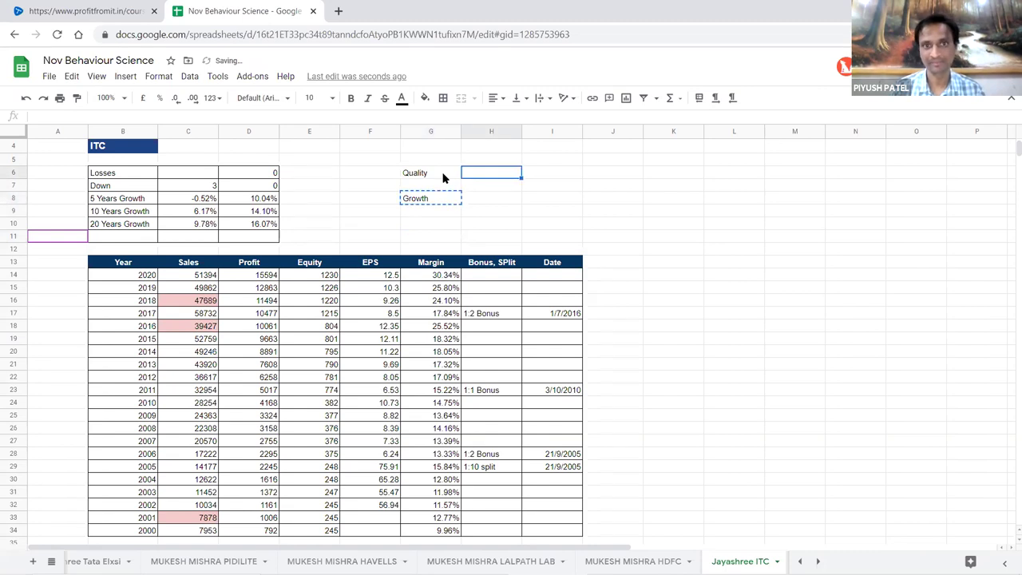
key(Right)
key(ctrl+v)
- Make the "Quality" and "Growth" labels in row 6 bold
key(Left)
key(Left)
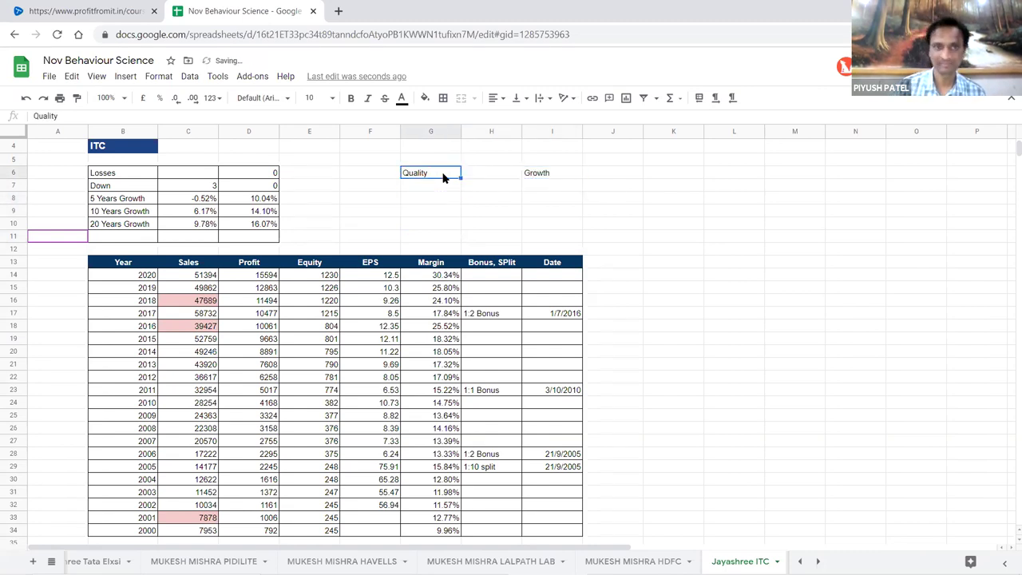
key(shift+Right)
key(shift+Right)
key(shift+Right)
key(shift+Left)
key(ctrl+b)
key(Down)
key(Down)
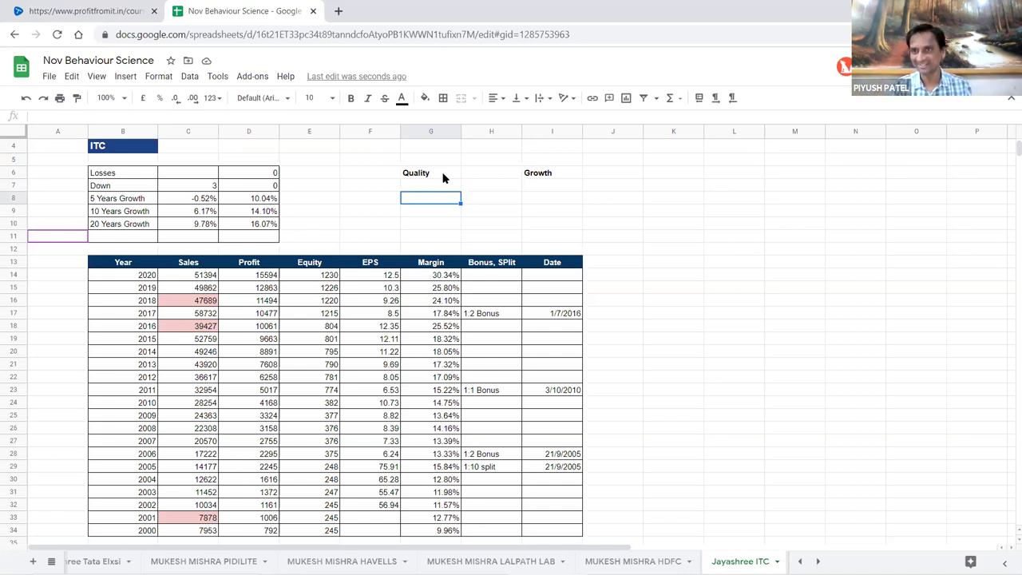
- Point out the Quality and Growth labels and select ITC's sales and profit figures from 2000 up to 2020
click(559, 210)
click(424, 173)
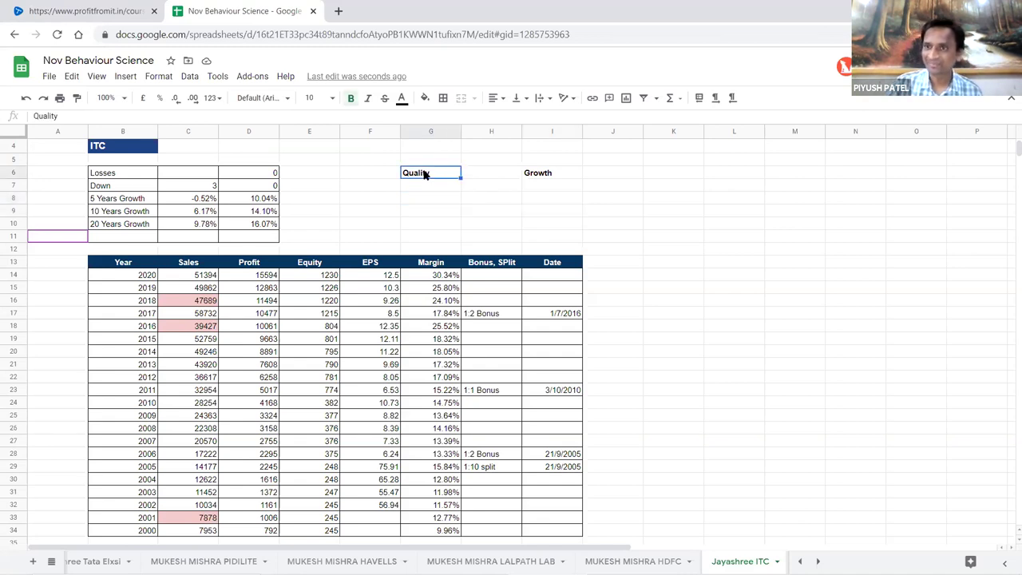
click(568, 179)
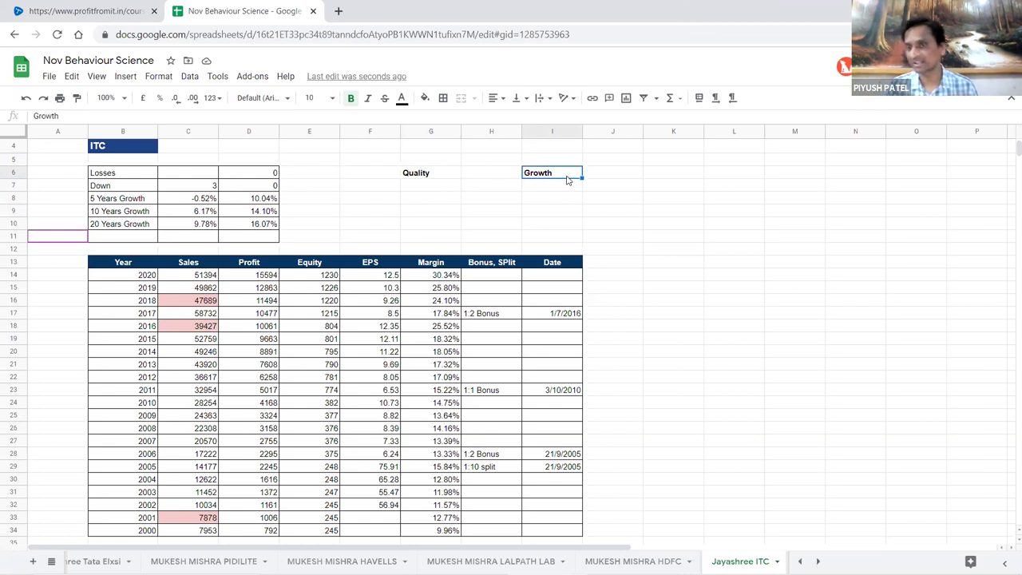
click(203, 530)
shift+click(184, 272)
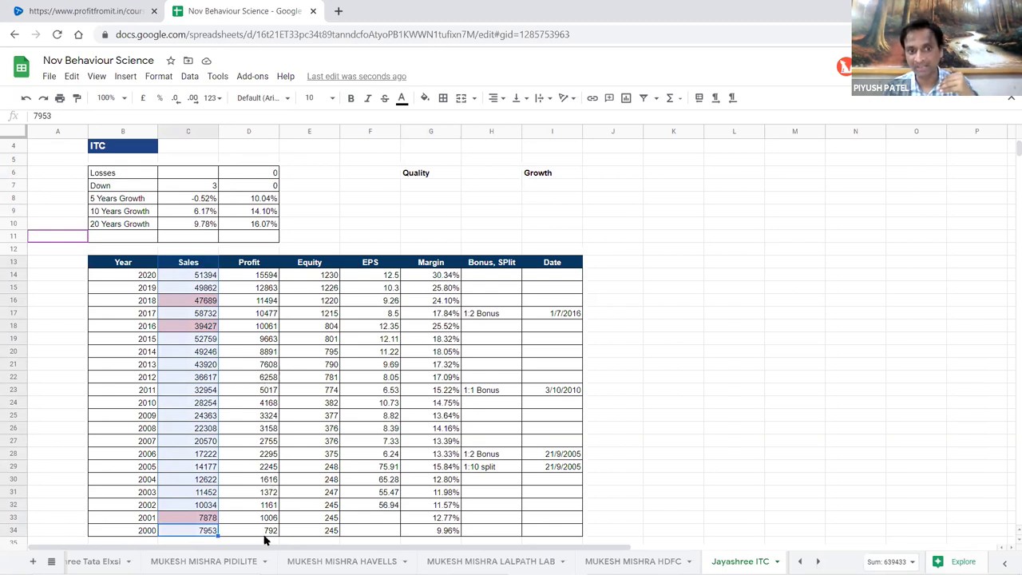
drag(267, 531, 269, 504)
drag(274, 369, 270, 273)
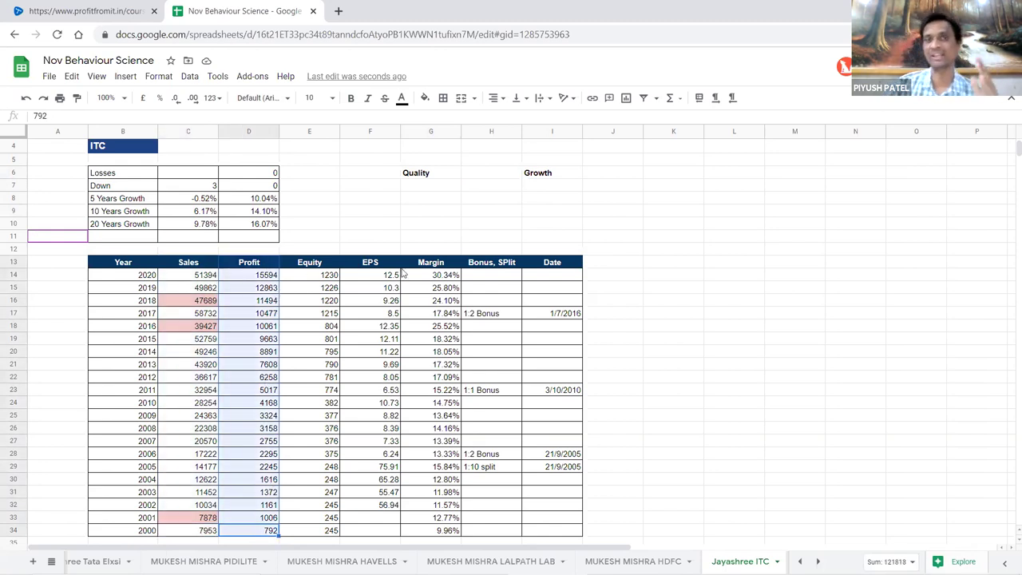
- Check the 20-year sales and profit growth formulas, and revisit the Quality, Growth and EPS headings
click(192, 226)
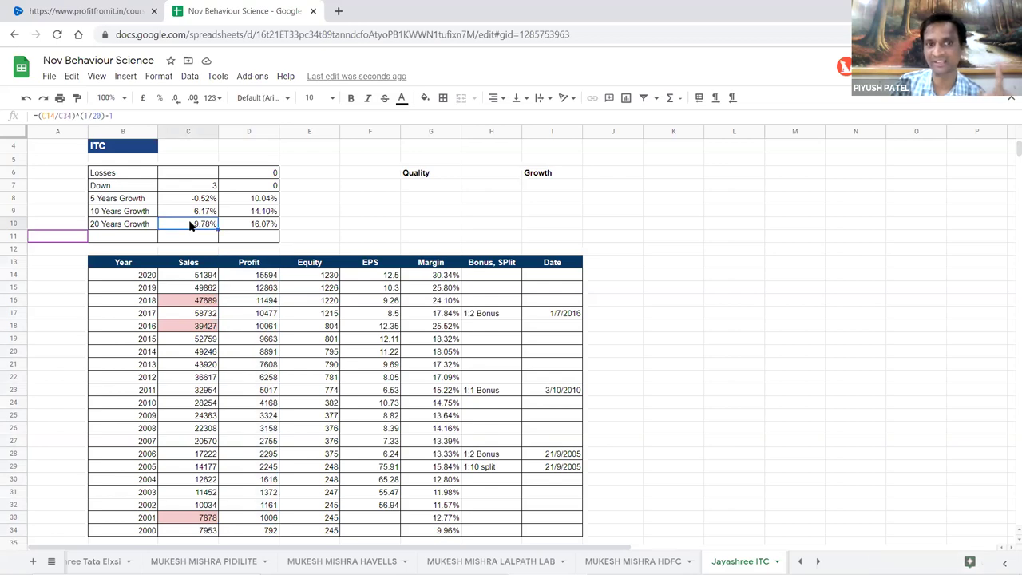
click(268, 226)
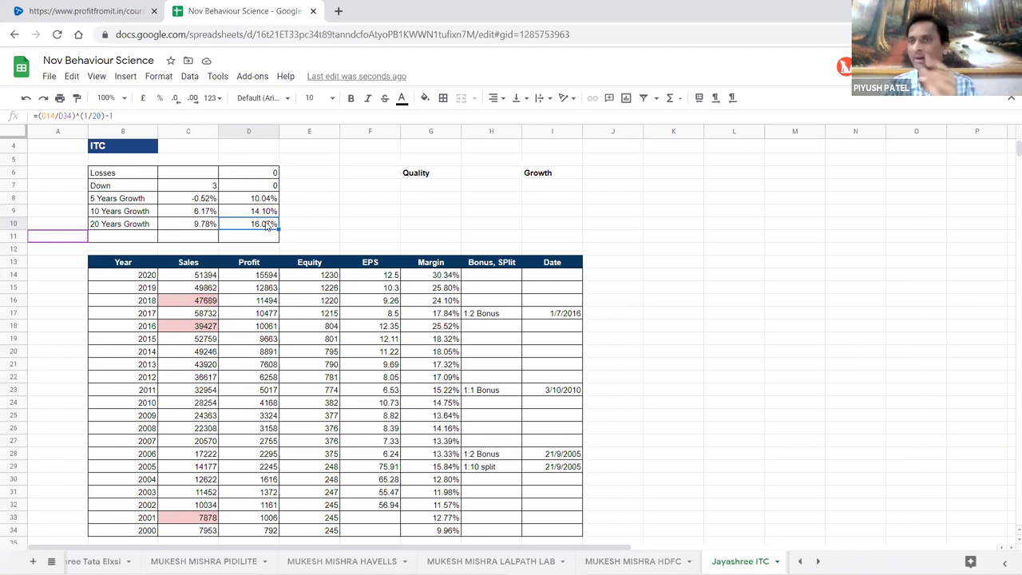
click(210, 229)
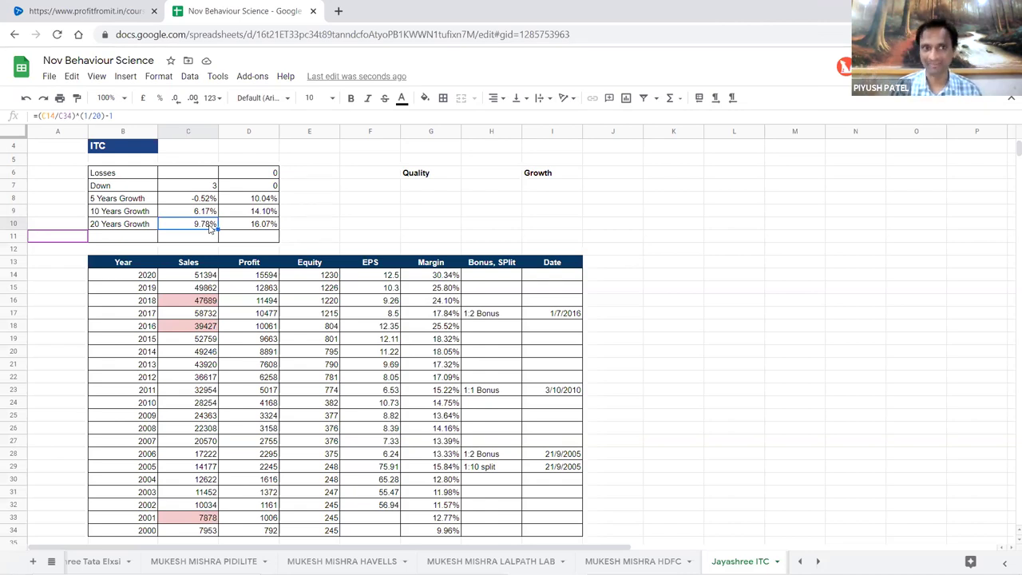
click(431, 175)
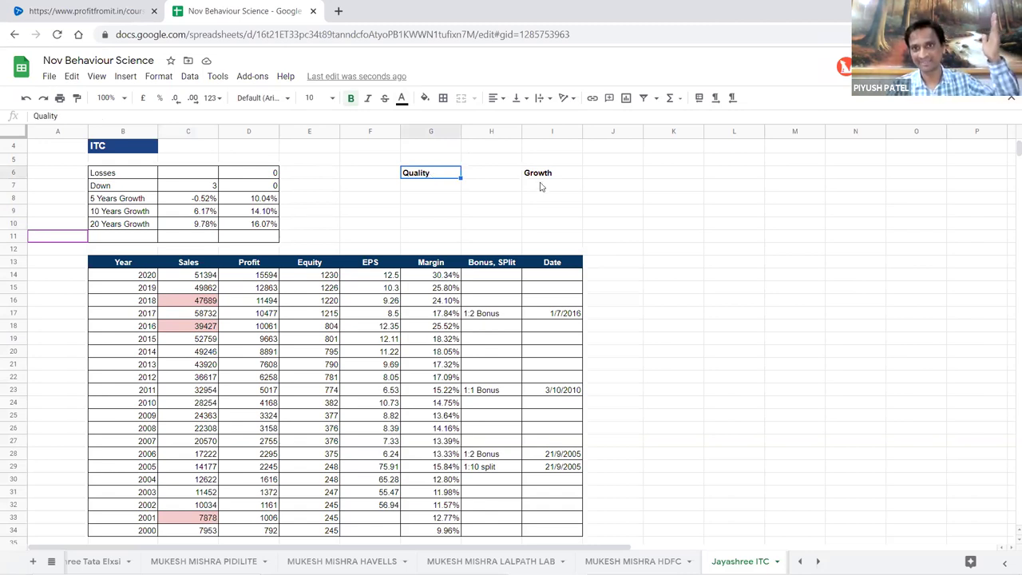
click(563, 173)
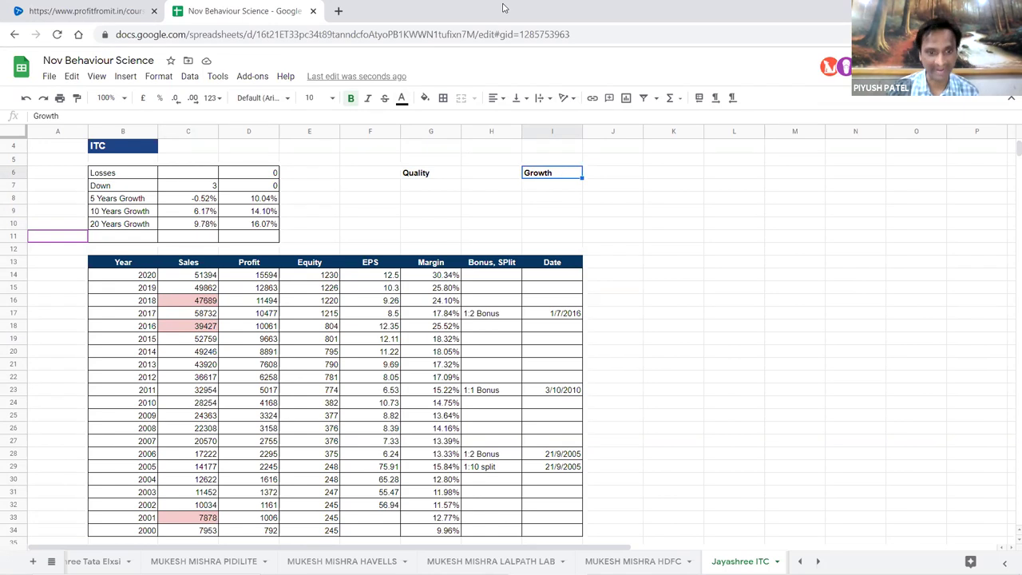
click(362, 264)
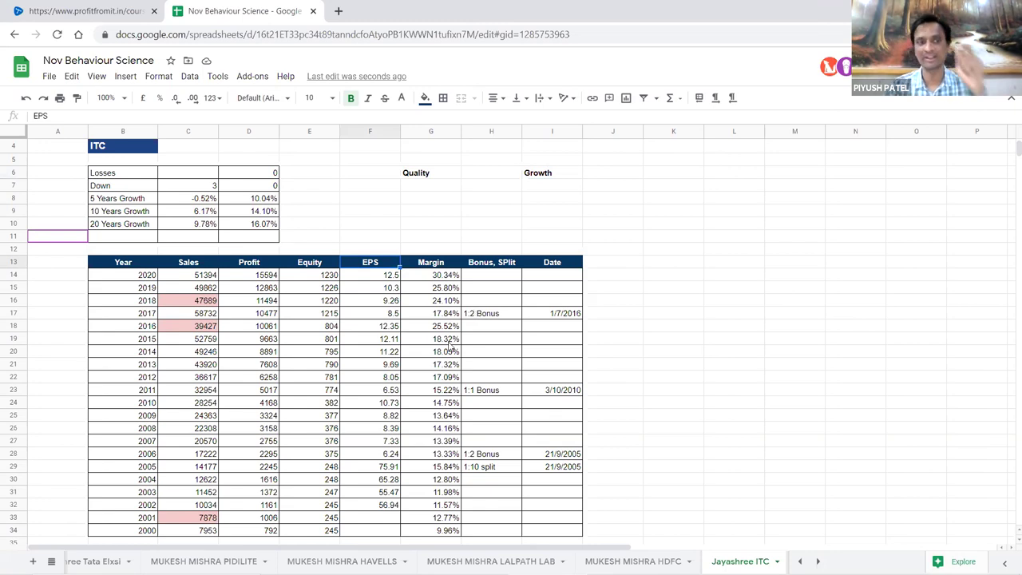
- Go to the Sheet1 overview and follow the researcher link in the Jubilant foods row to its company sheet
click(51, 561)
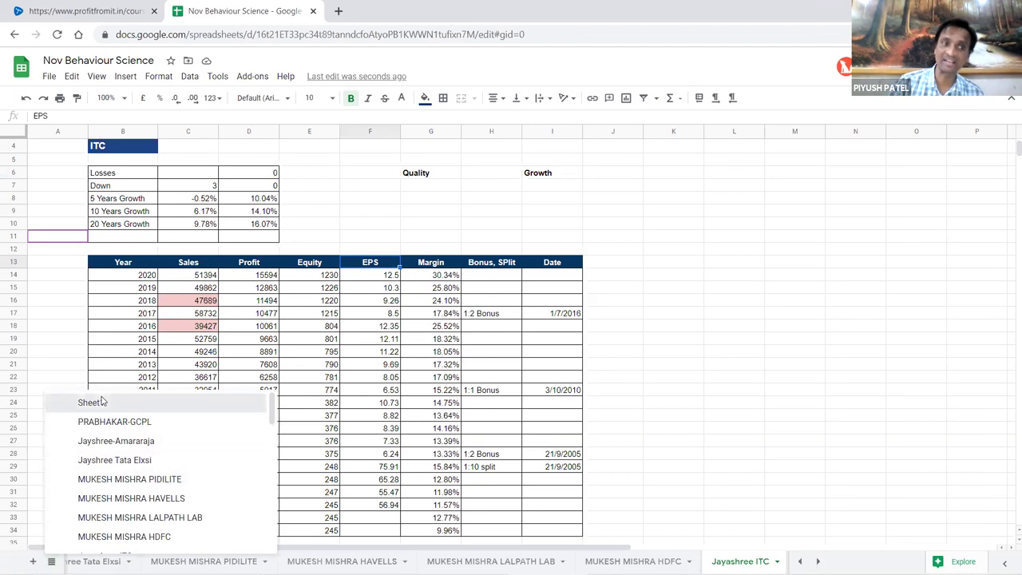
click(91, 403)
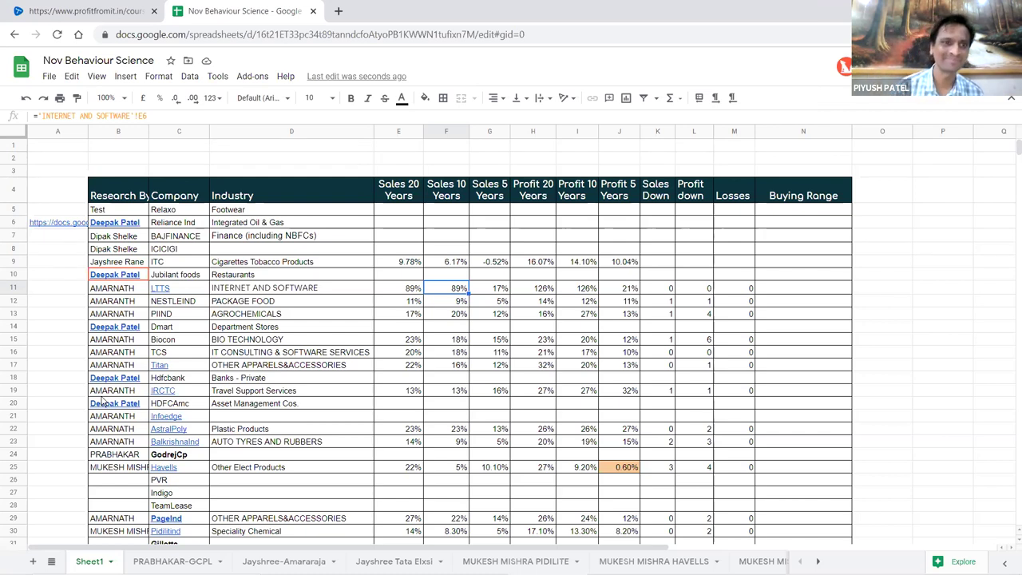
click(192, 278)
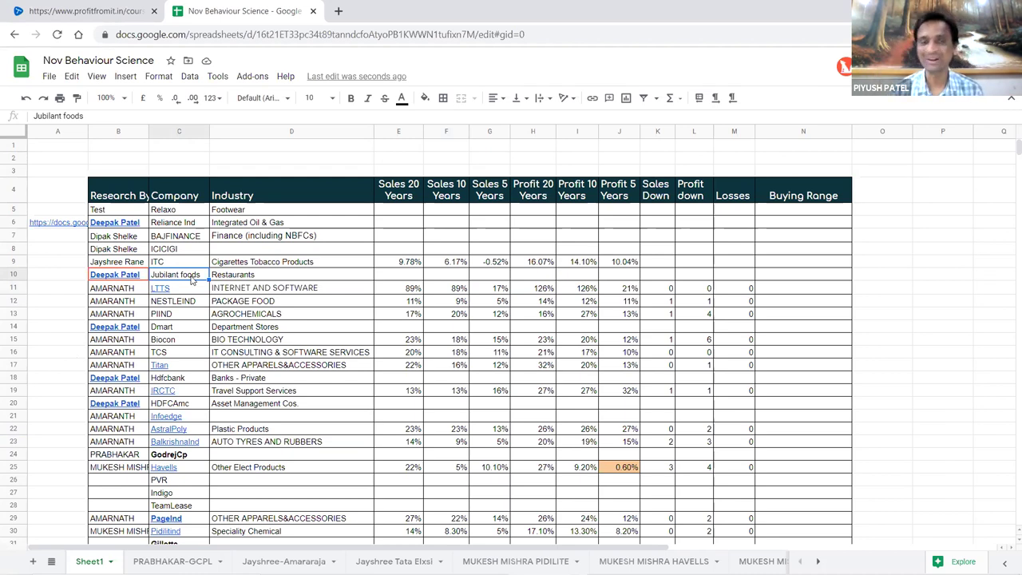
click(114, 277)
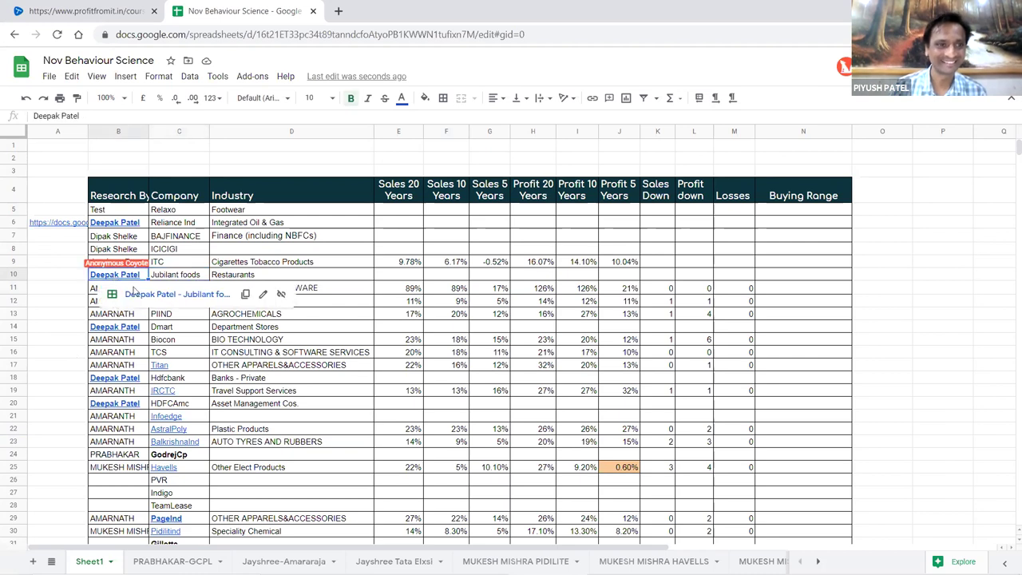
click(159, 295)
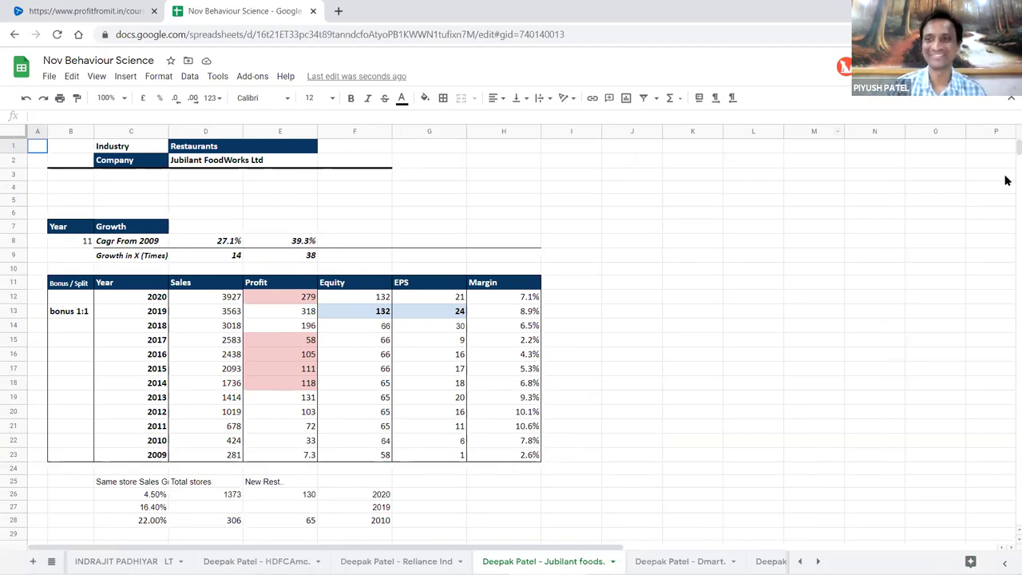
- Examine Jubilant FoodWorks' sales from 2009 to 2020, the 2014 margin, and the profit column from 2009 to 2020
click(166, 340)
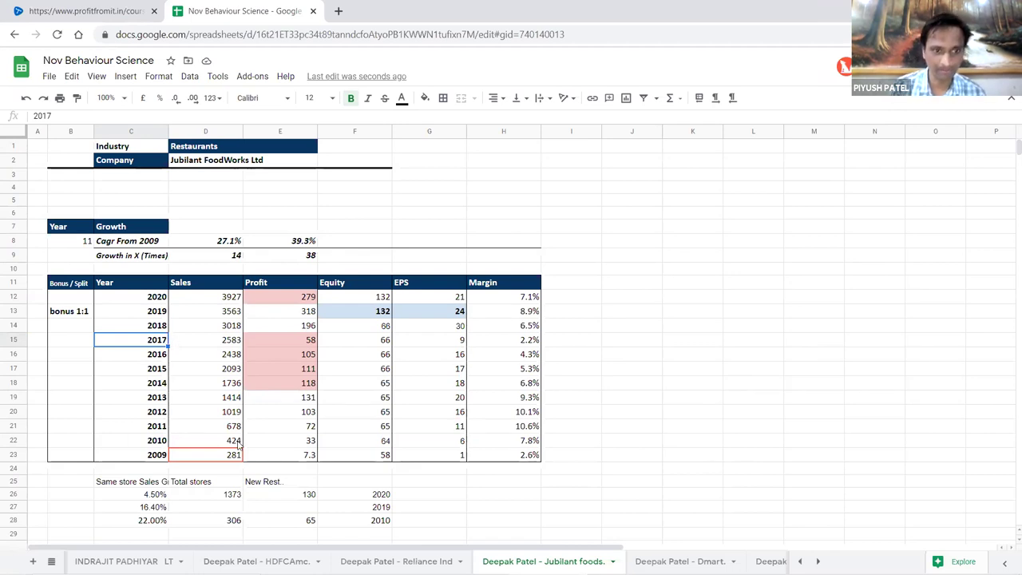
drag(230, 455, 209, 297)
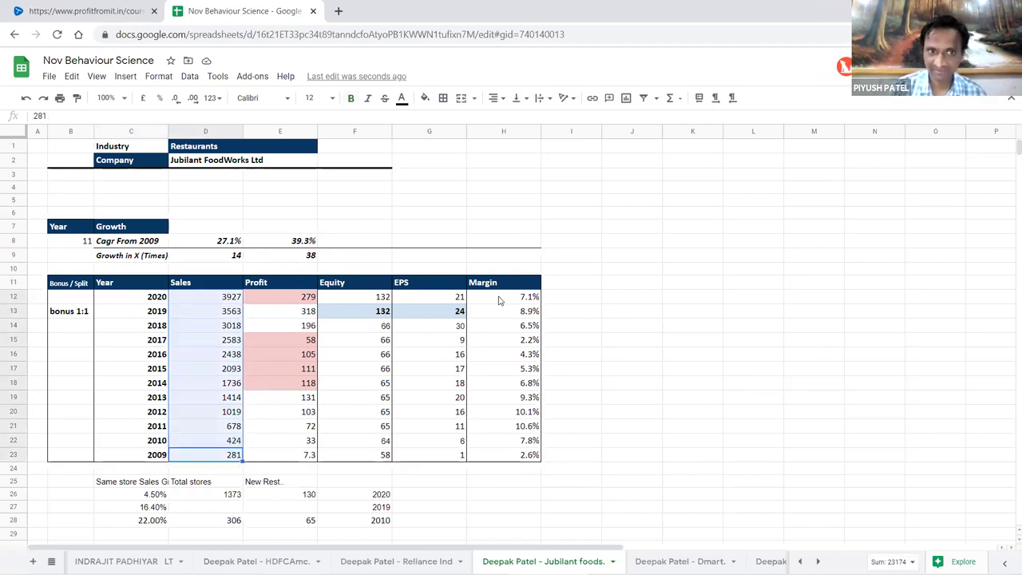
click(482, 389)
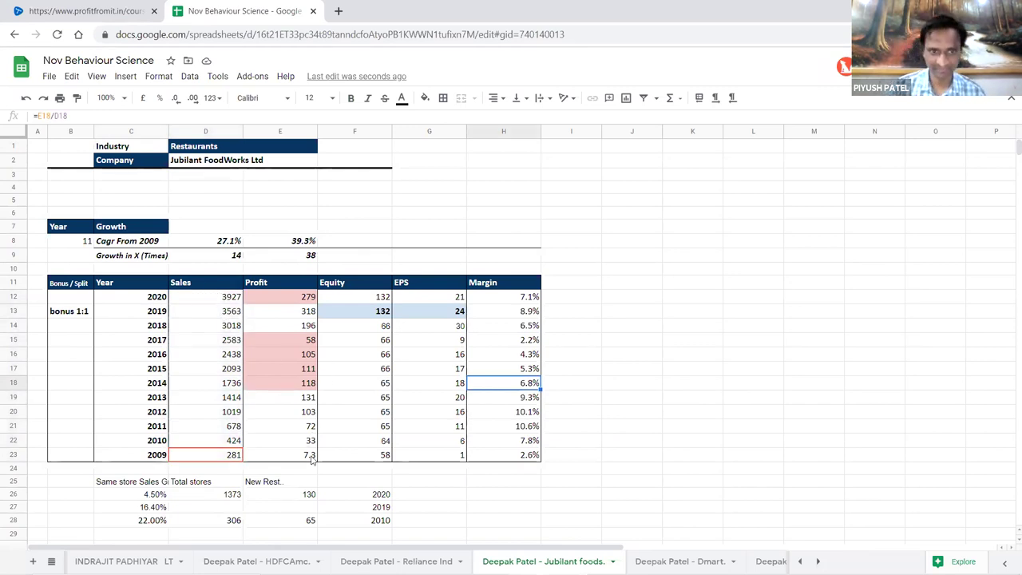
drag(306, 455, 297, 299)
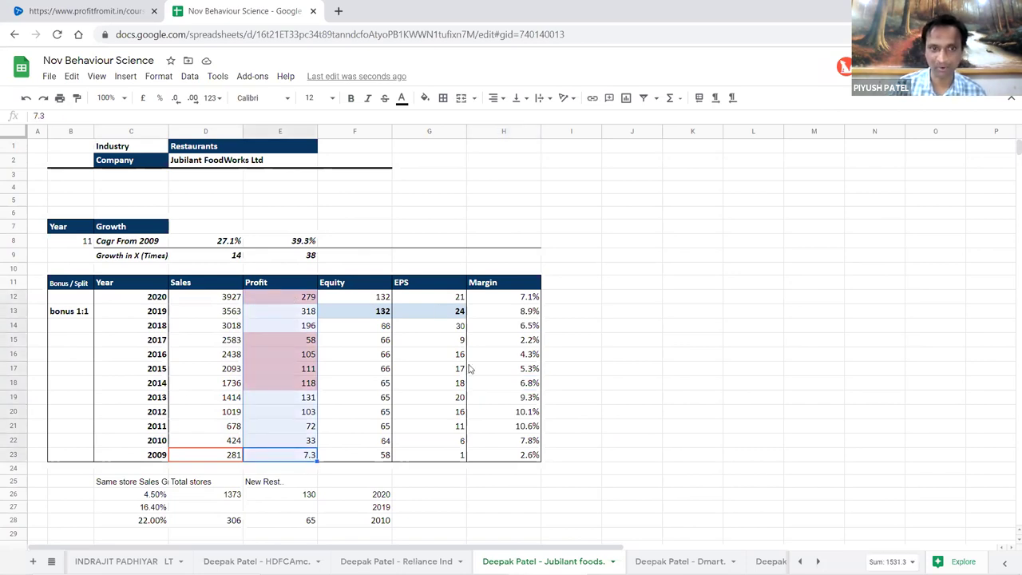
- Go through the highlighted 2014 to 2017 profits, the 2018 to 2020 profits and the 2017 EPS
click(308, 383)
click(312, 369)
click(310, 356)
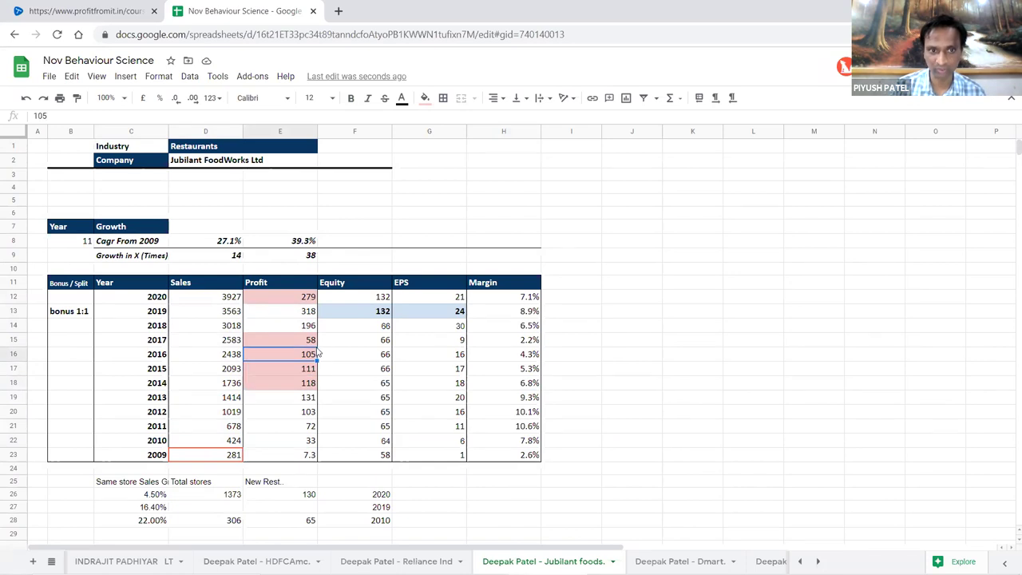
mouse_move(308, 343)
mouse_down()
mouse_move(310, 391)
mouse_move(304, 348)
mouse_up()
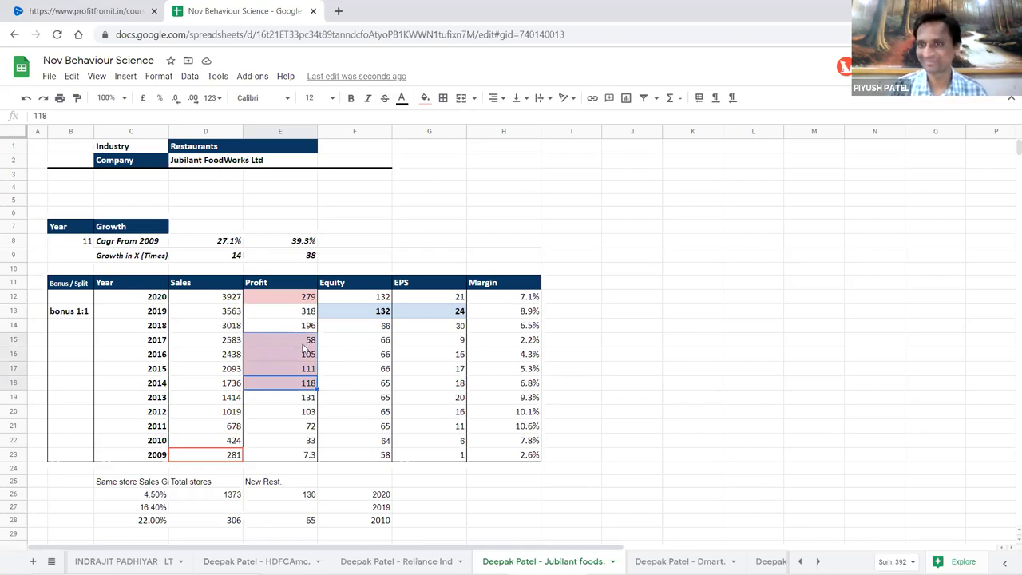
click(310, 329)
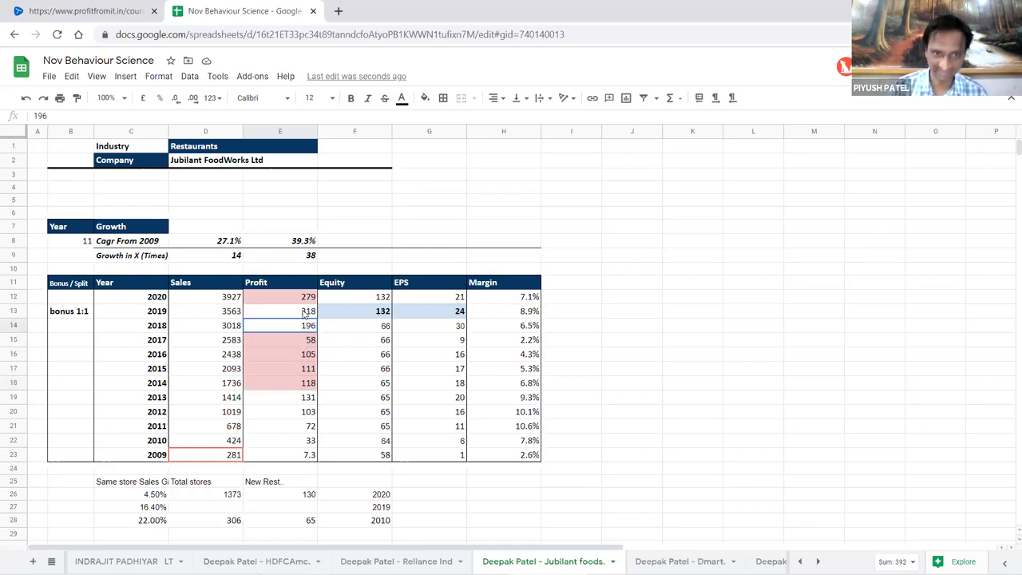
drag(304, 314, 309, 300)
click(296, 301)
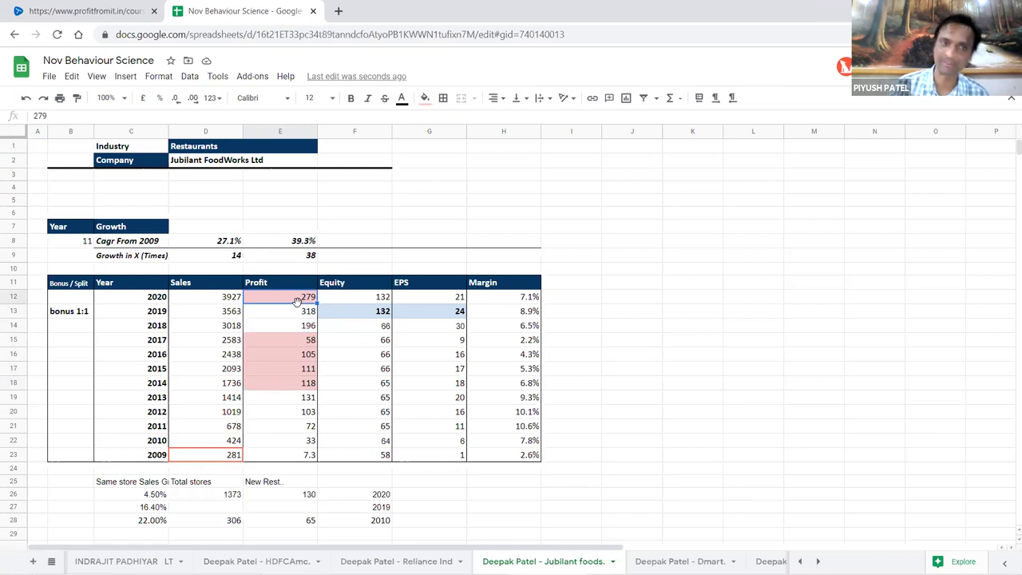
click(419, 338)
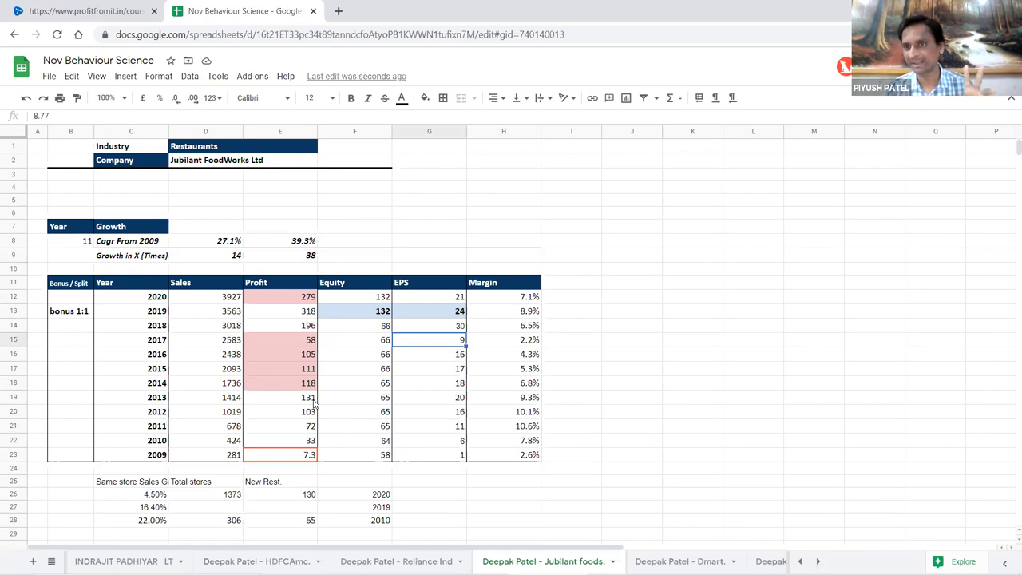
- Select the 2009 to 2020 sales again, and review the industry and company name cells and the Bonus / Split column
click(223, 455)
drag(209, 389, 215, 306)
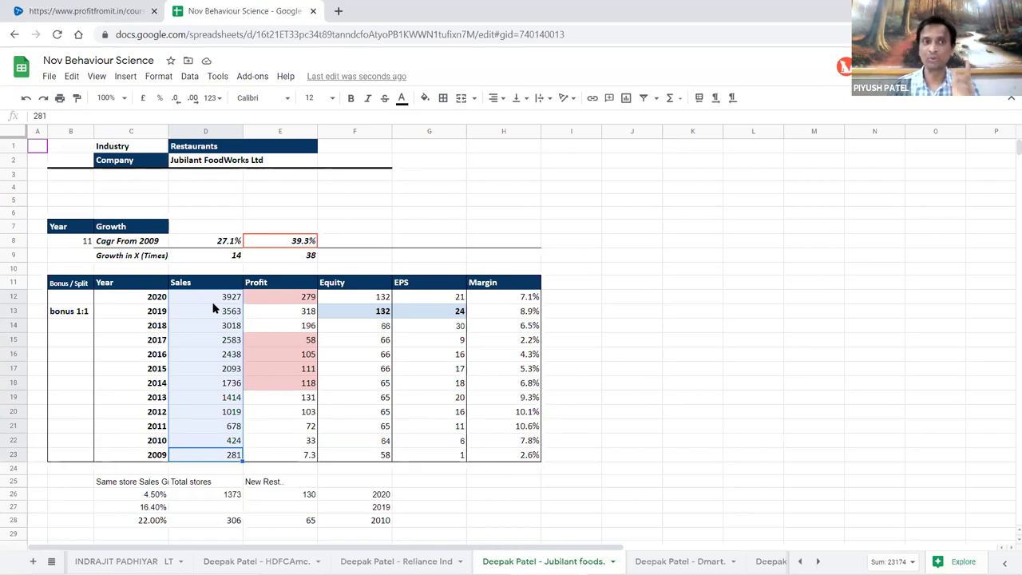
click(190, 153)
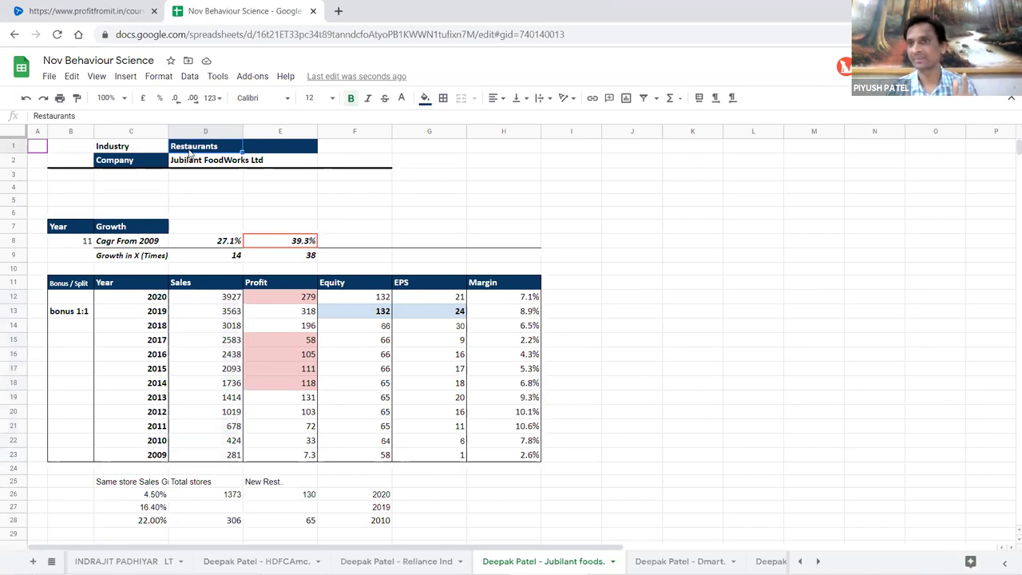
click(274, 150)
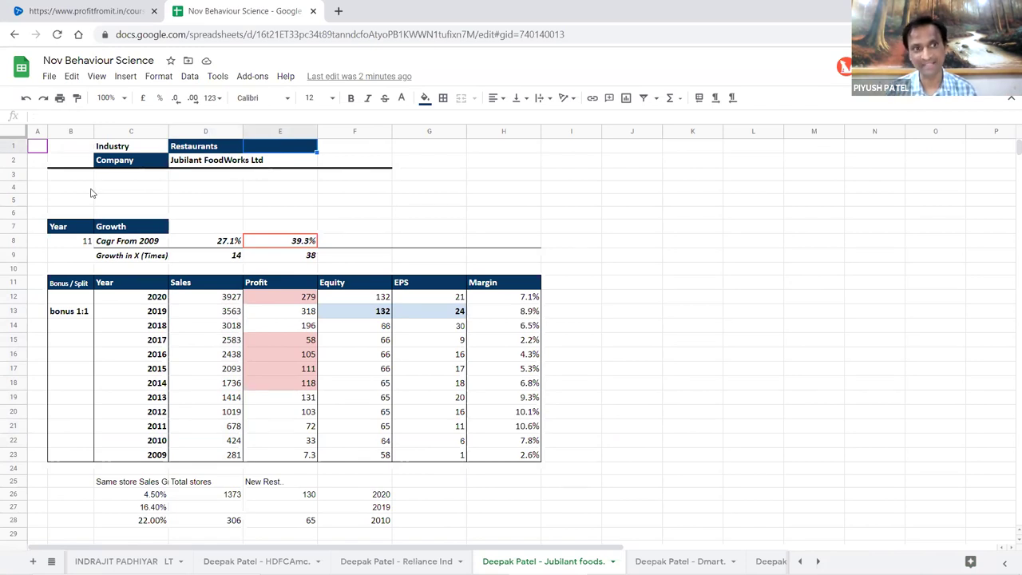
click(212, 162)
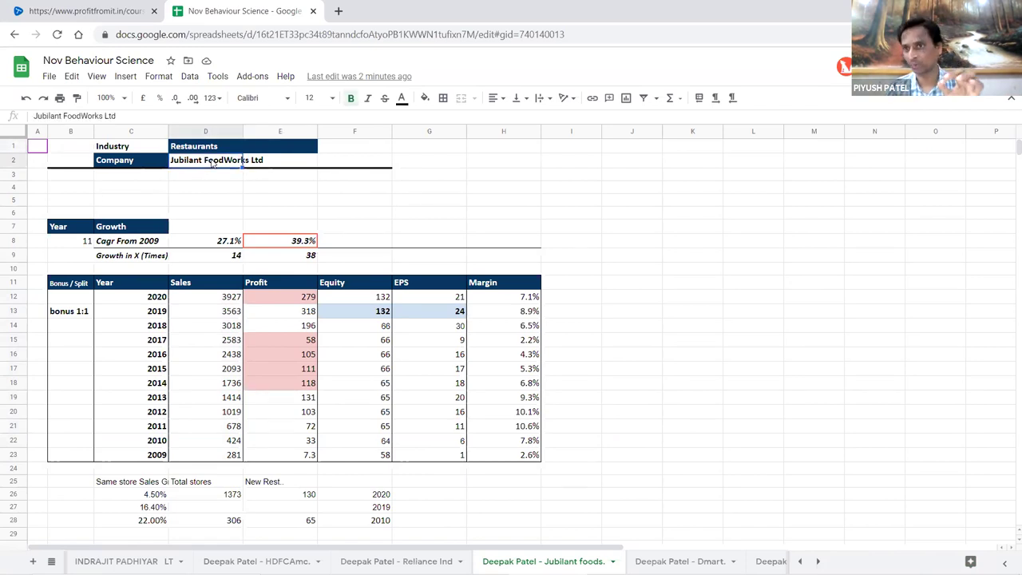
click(202, 370)
drag(88, 285, 80, 469)
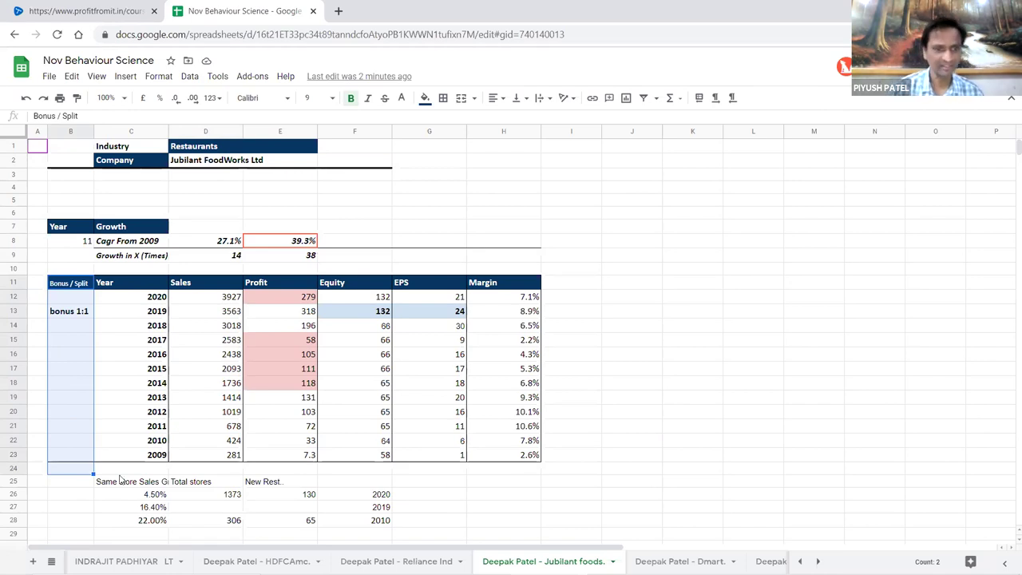
- Examine the same-store sales growth heading and select the total stores figures below the yearly table
scroll(146, 465, down, 3)
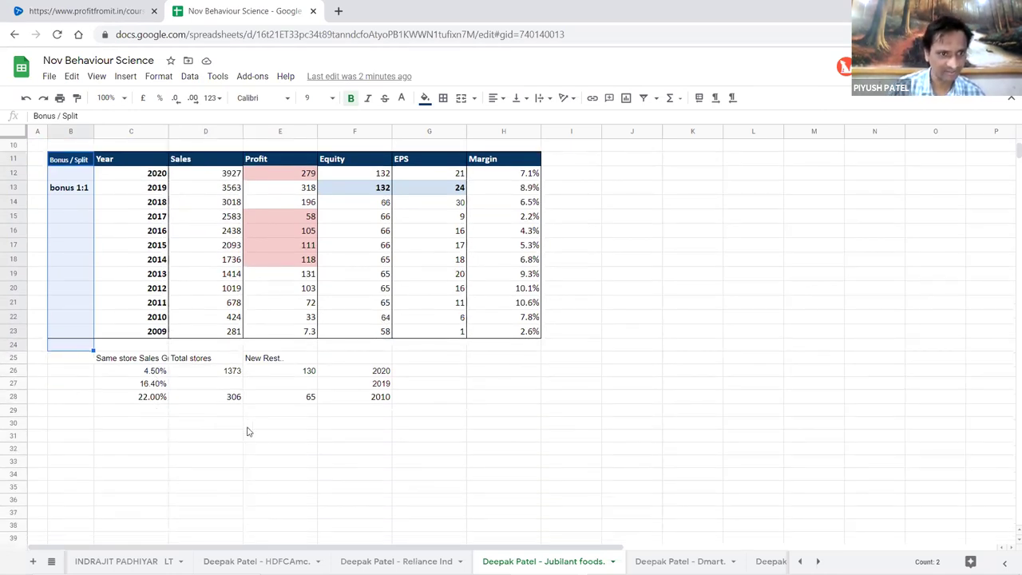
scroll(239, 429, up, 1)
click(148, 403)
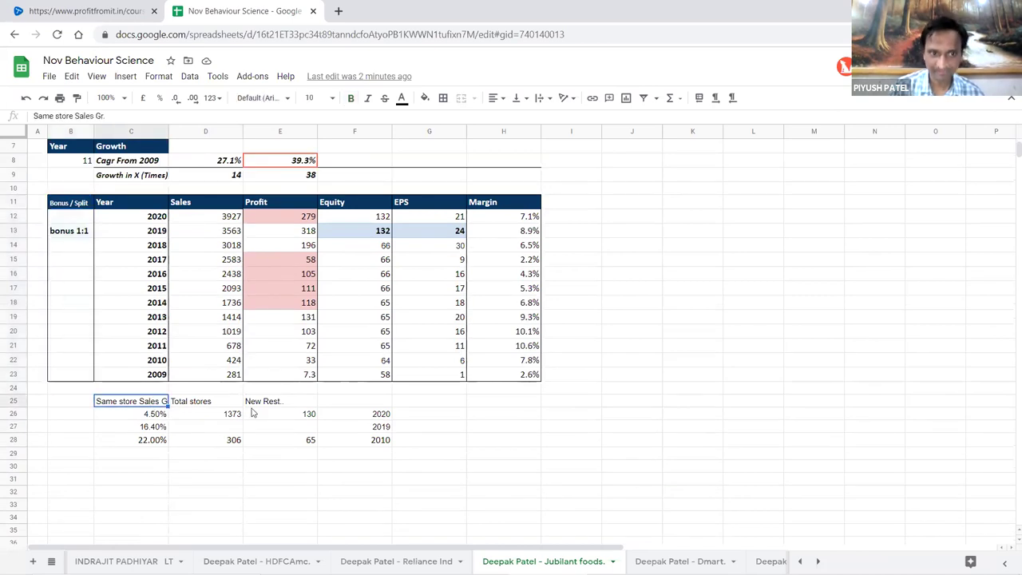
mouse_move(221, 415)
mouse_down()
mouse_move(227, 443)
mouse_move(231, 402)
mouse_up()
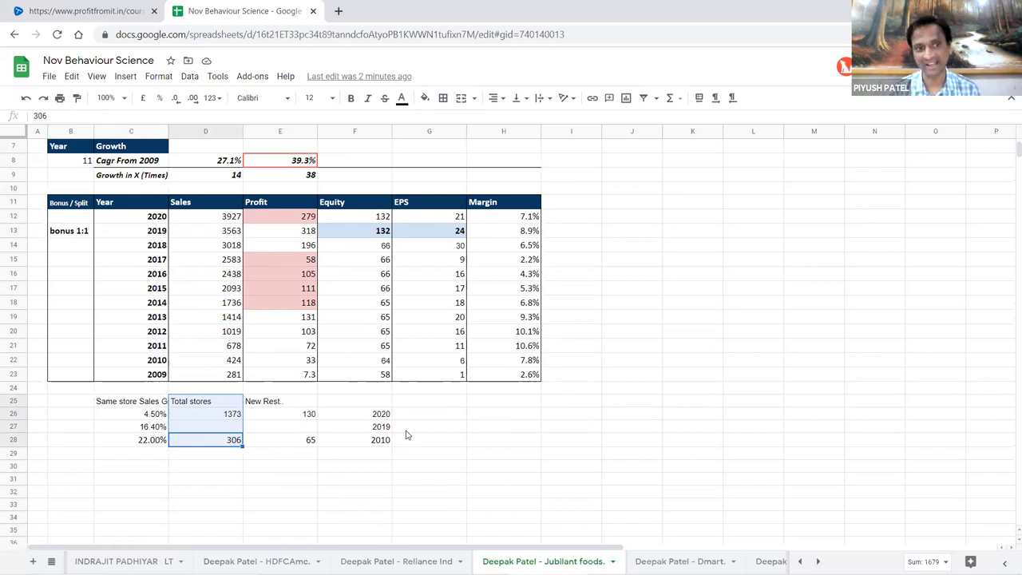
- Review the 2009 sales and year cells, and select the Bonus / Split column from 2009 up to 2020
click(208, 377)
click(157, 378)
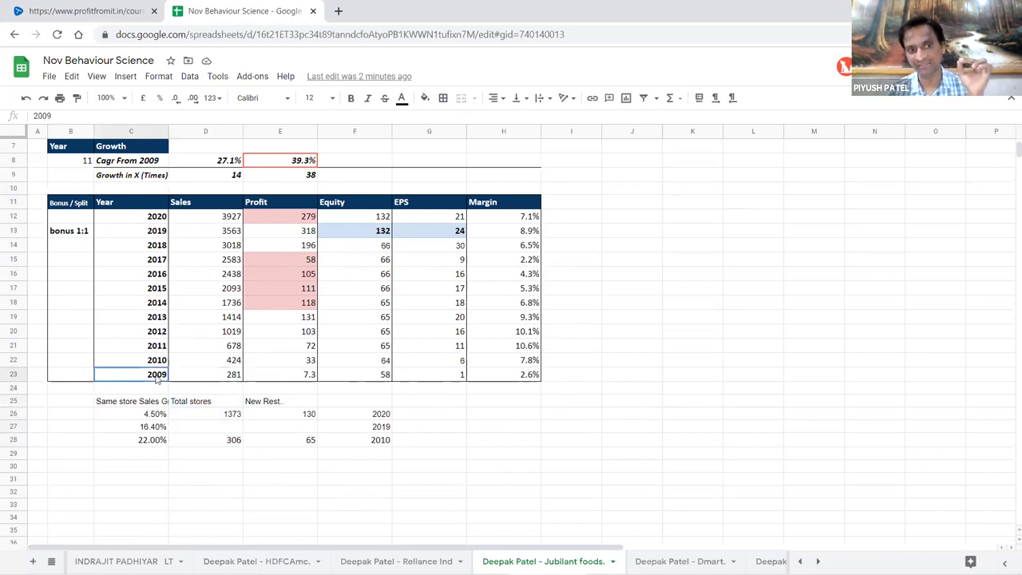
click(80, 376)
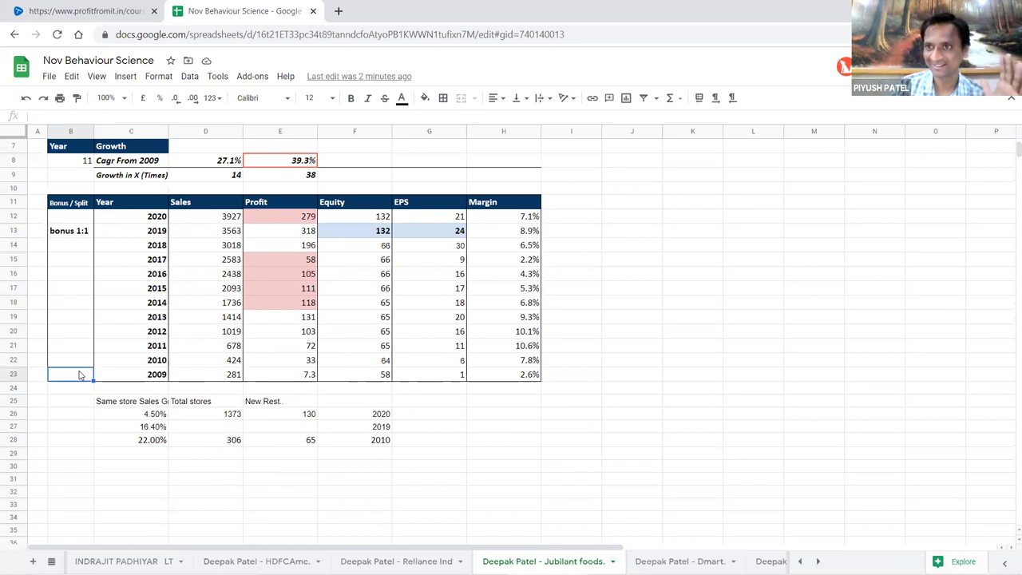
click(90, 219)
drag(86, 375, 77, 219)
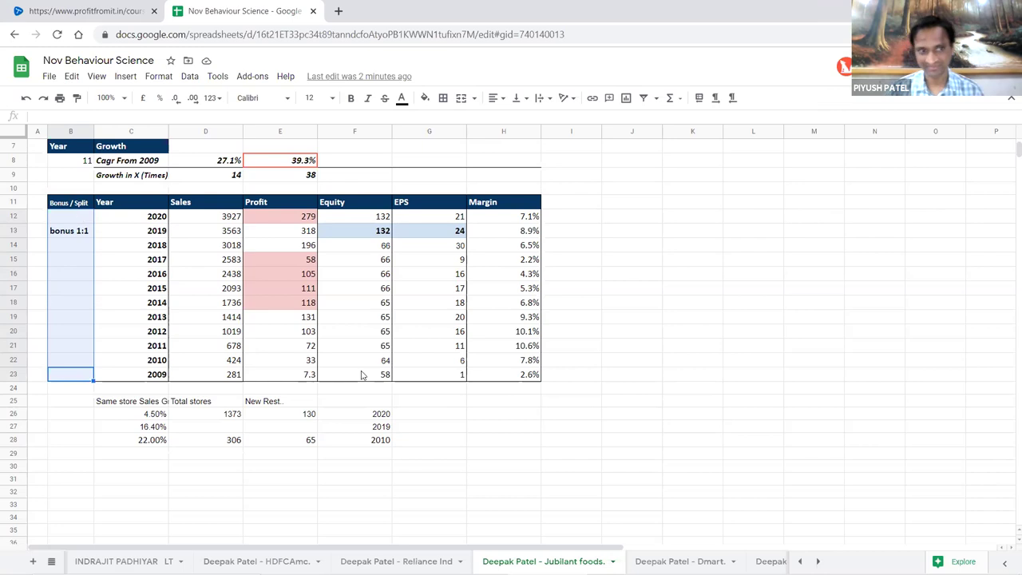
- Examine the 2010 new restaurant and total stores figures and the blank 2019 store cells below the yearly table
click(256, 466)
click(385, 442)
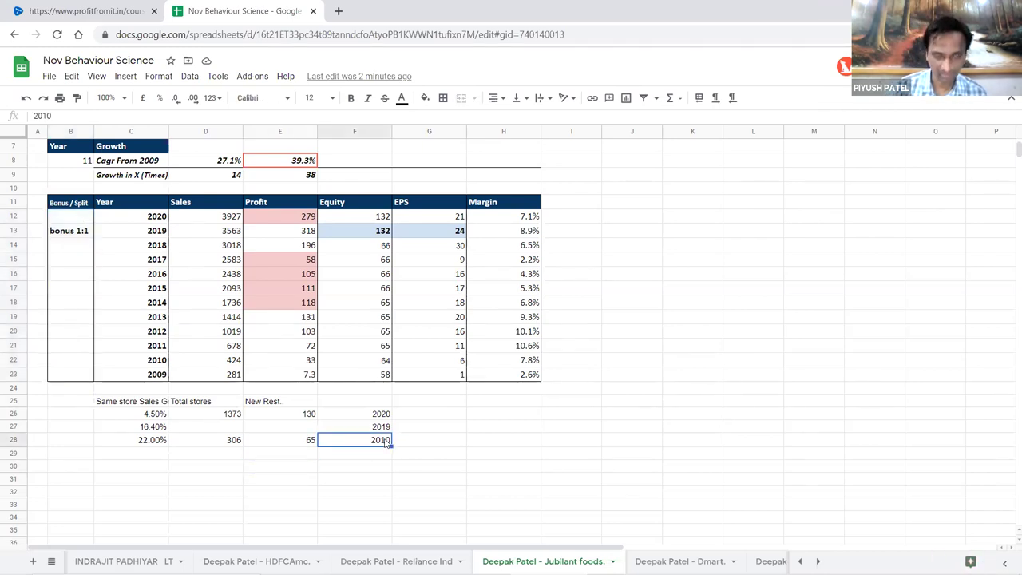
click(311, 441)
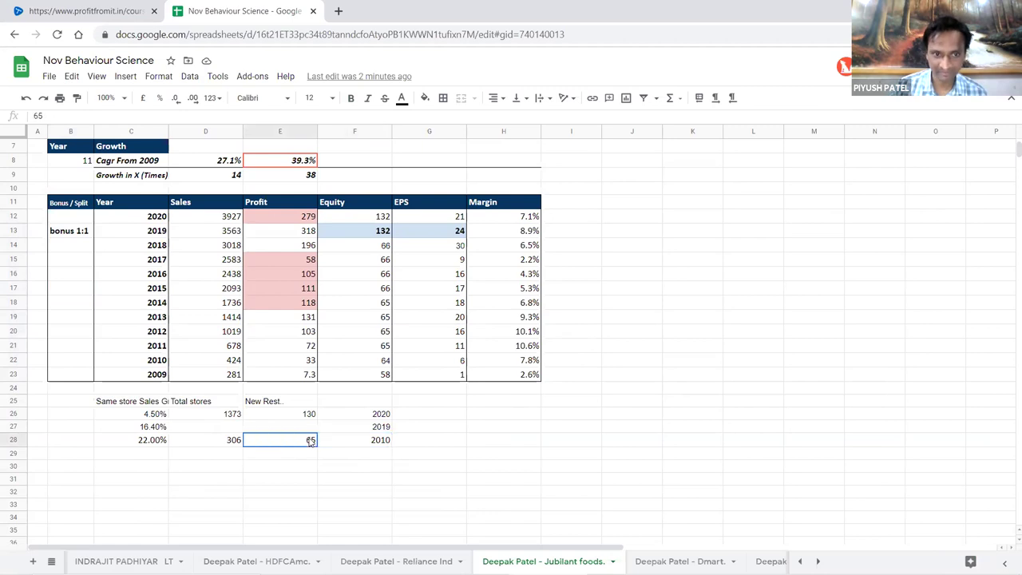
click(231, 444)
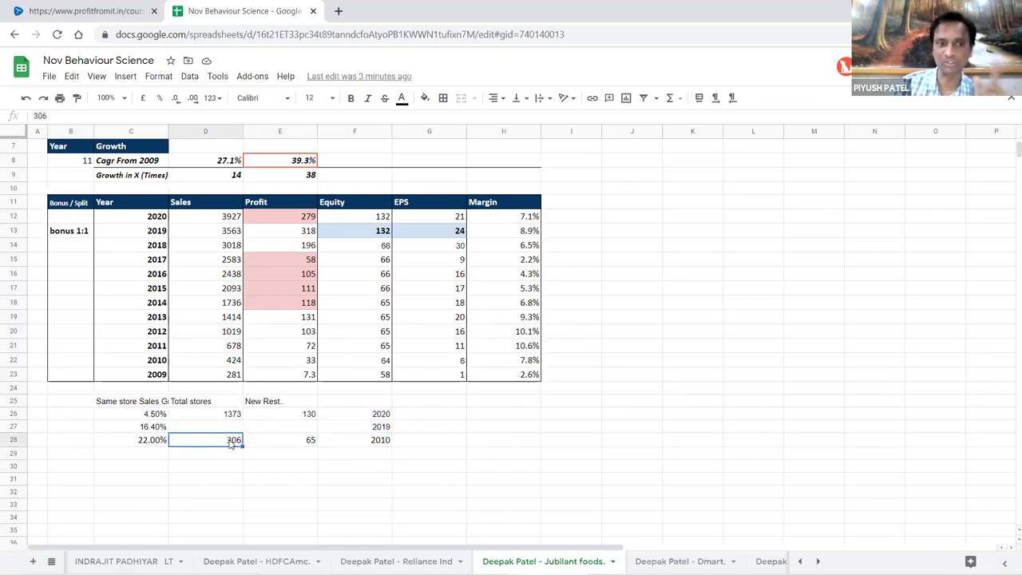
click(376, 448)
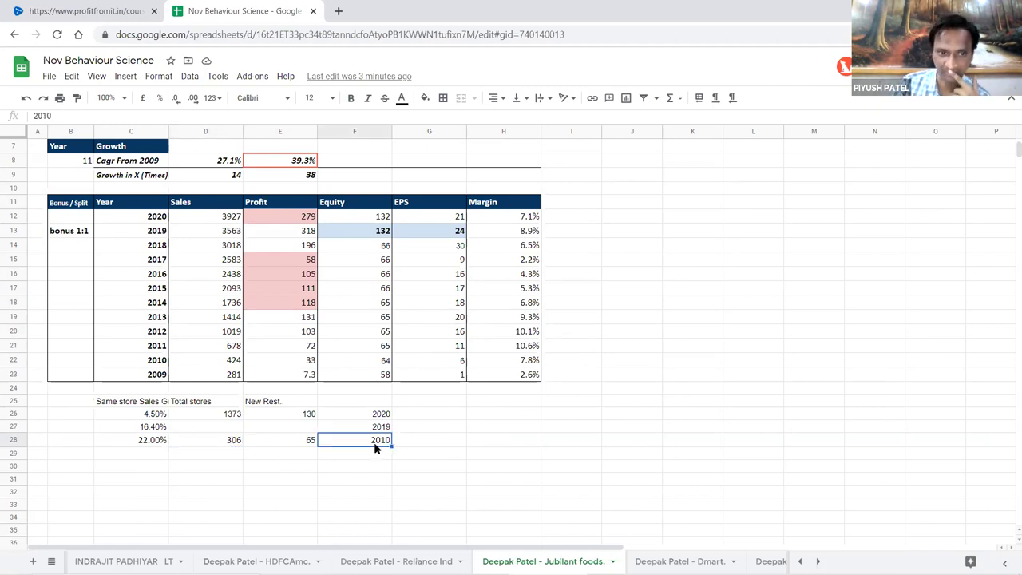
click(312, 442)
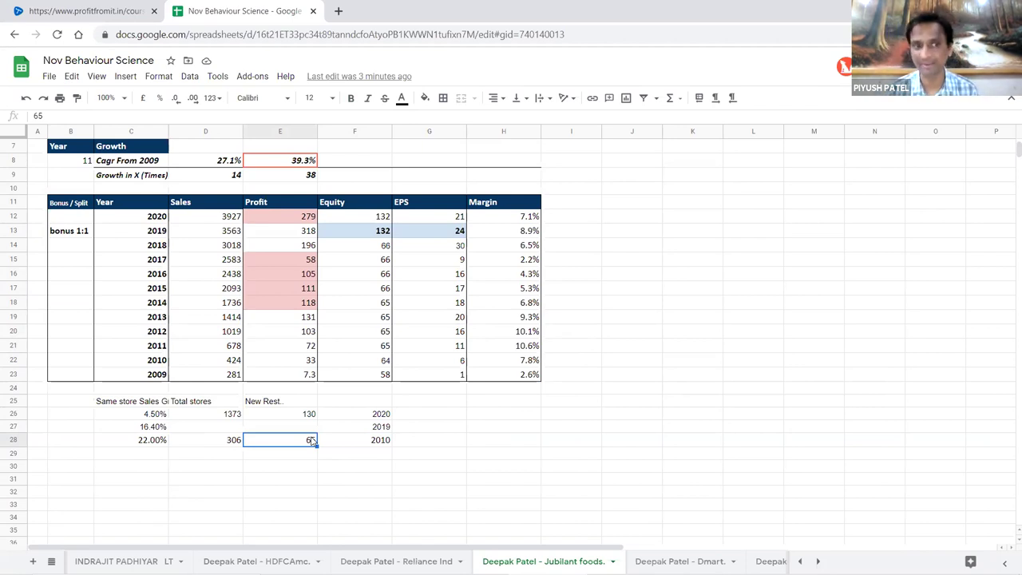
key(Up)
key(Left)
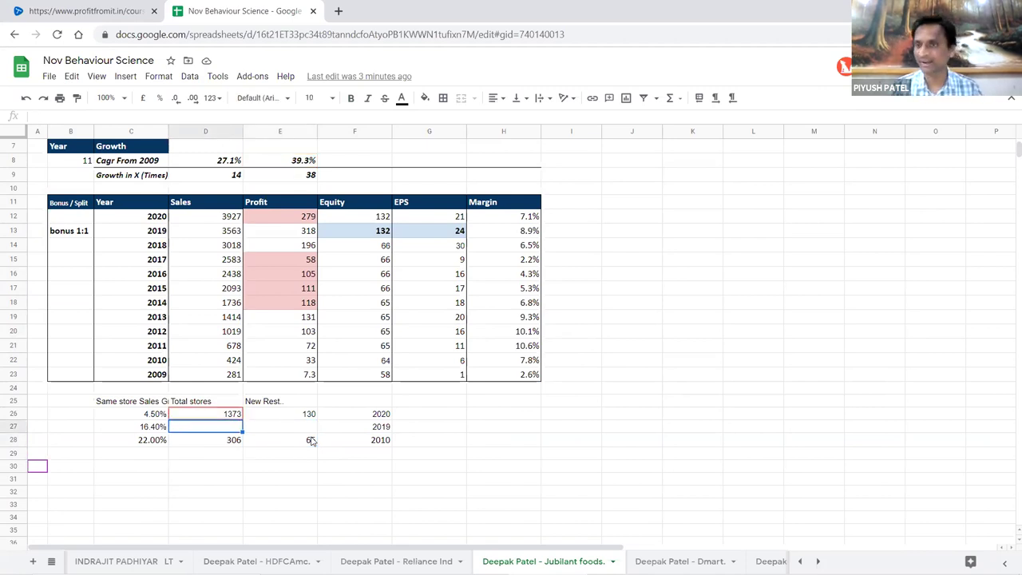
key(shift+Right)
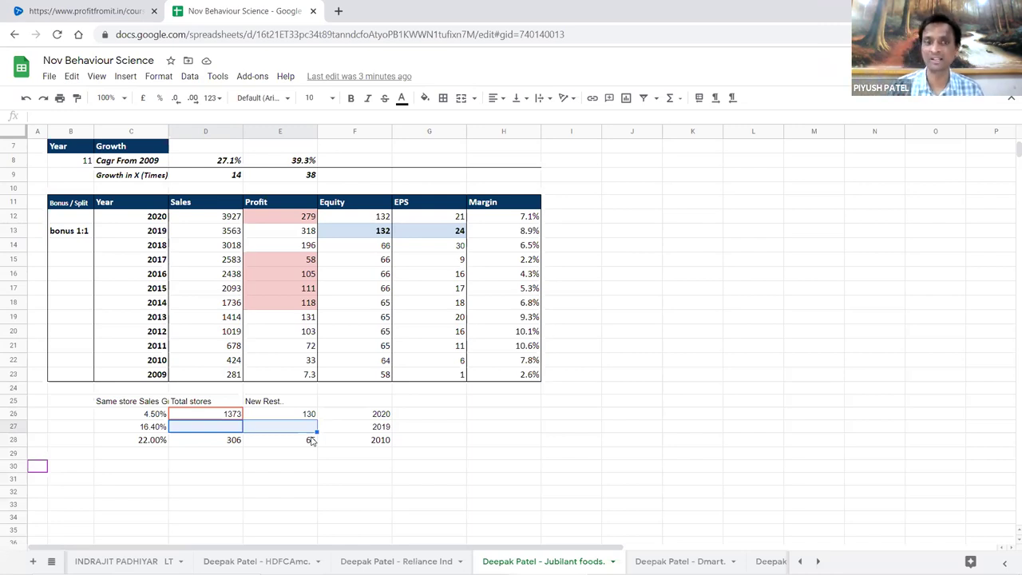
click(311, 440)
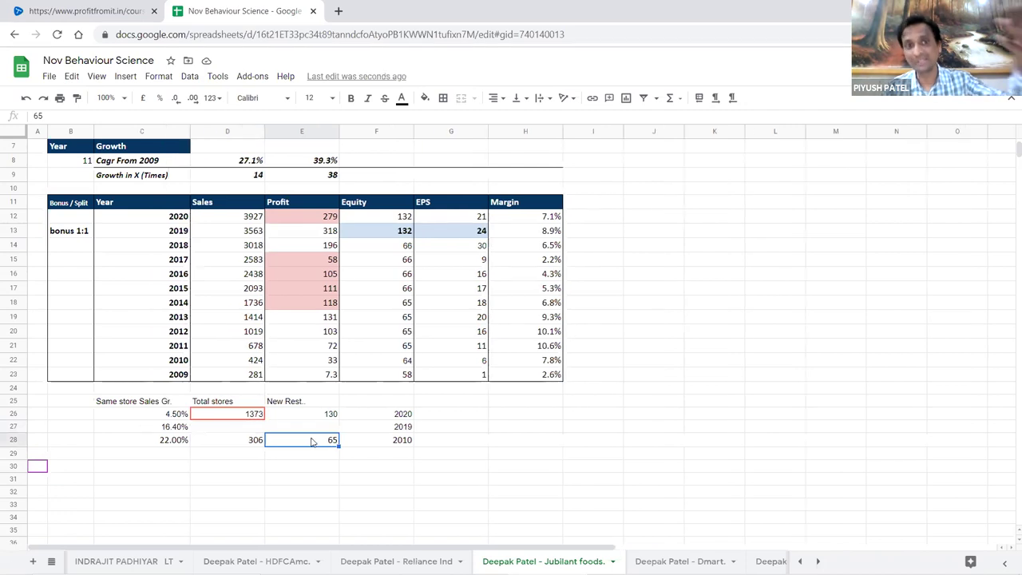
- Go through the 2009 to 2020 sales, years and Bonus / Split cells along with the 2010 total stores
drag(249, 375, 242, 210)
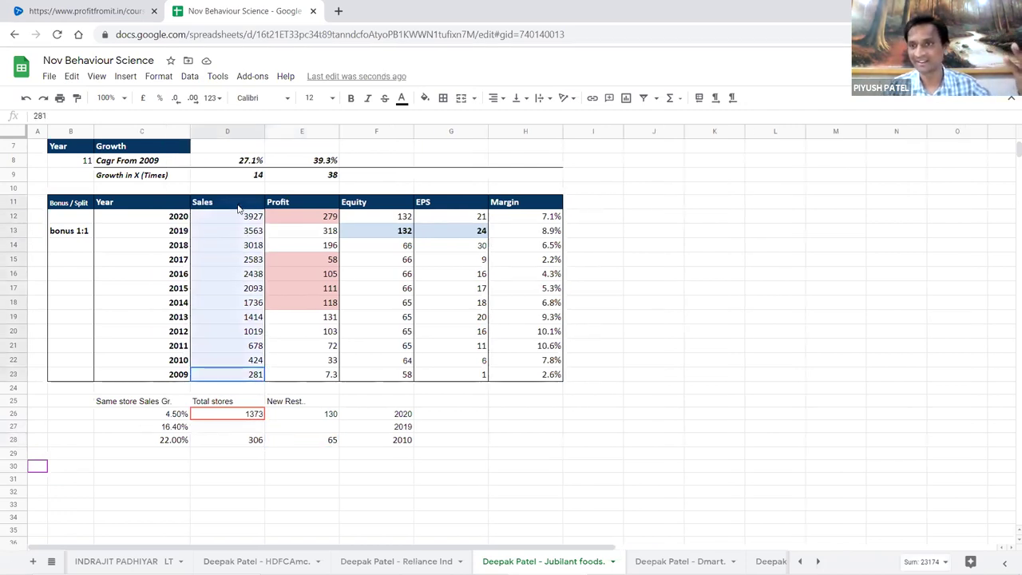
click(542, 387)
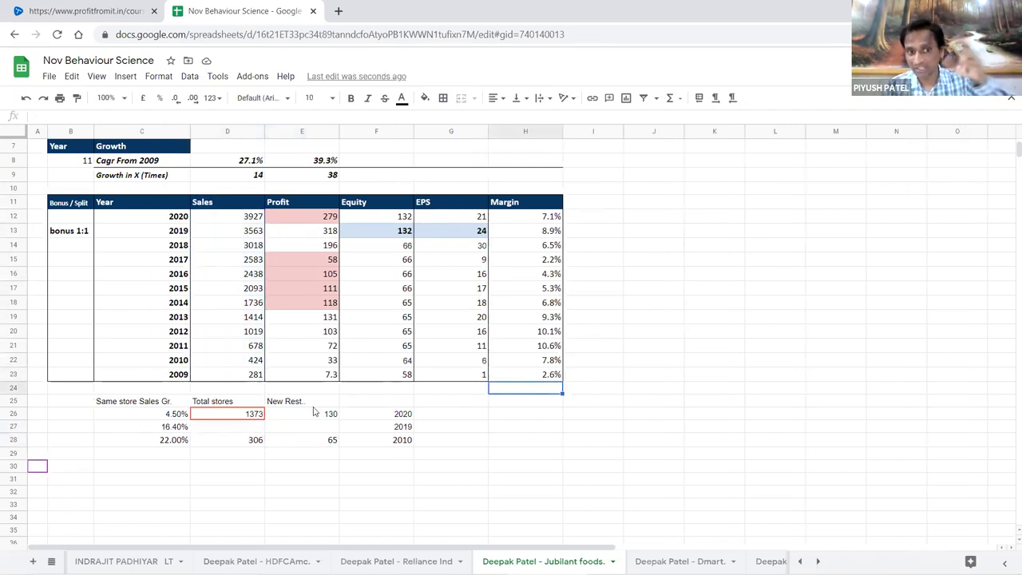
click(254, 438)
drag(134, 375, 166, 218)
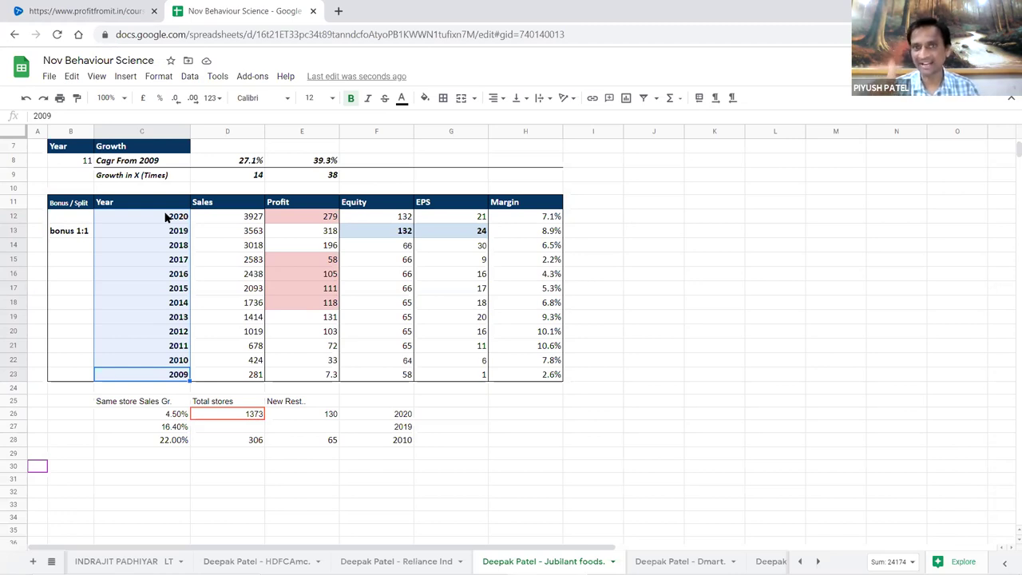
drag(87, 372, 84, 215)
click(220, 284)
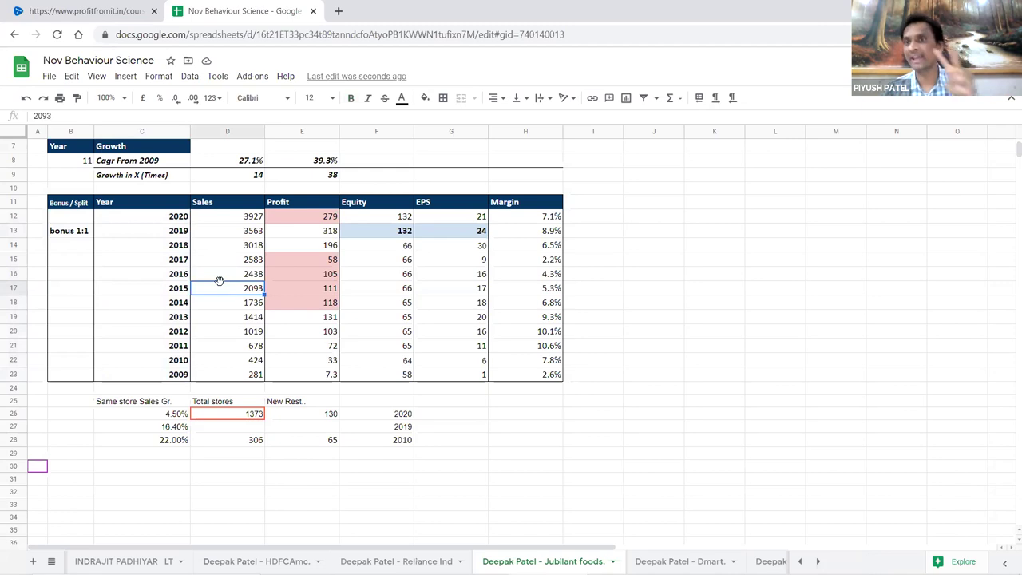
- Review the same-store sales growth figures with their heading, and select the profits from 2014 up to 2020
click(177, 417)
click(135, 403)
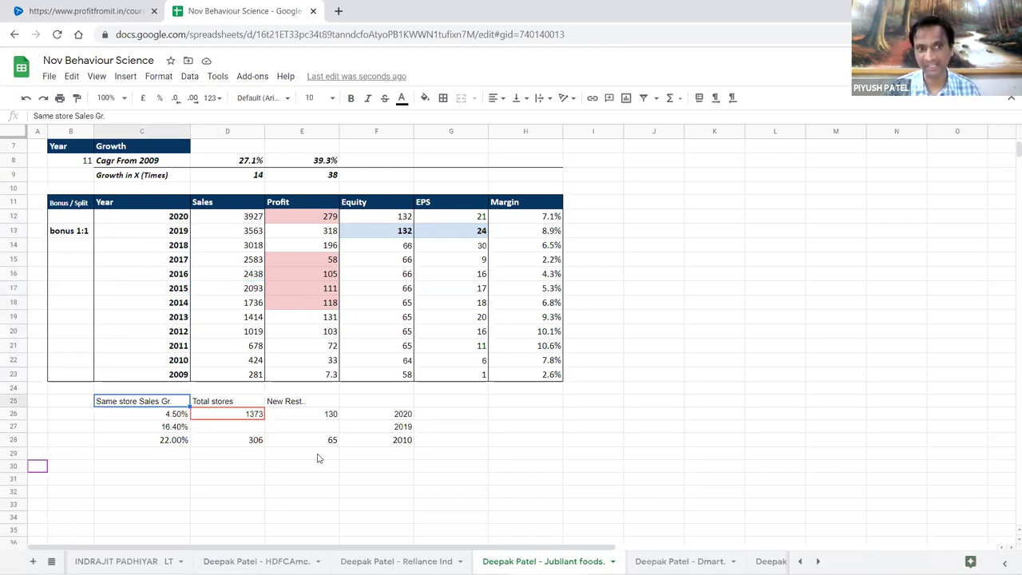
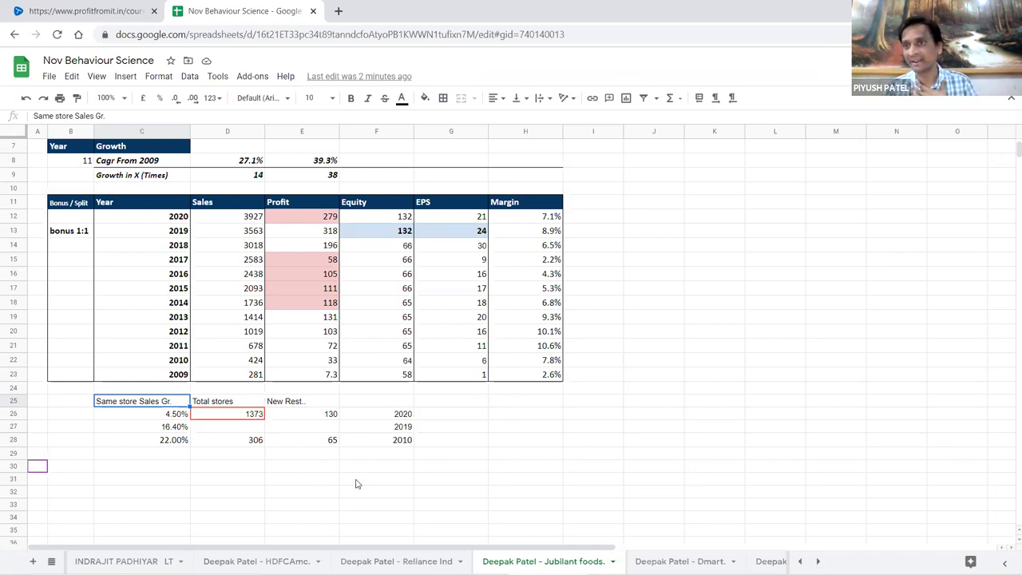
drag(159, 445, 150, 404)
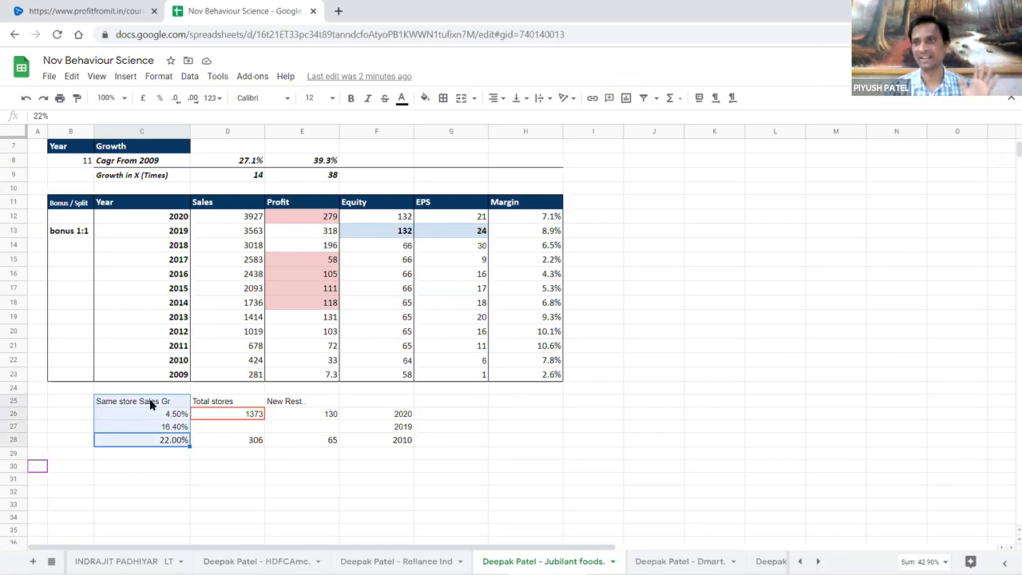
click(331, 308)
click(332, 289)
drag(330, 306, 326, 263)
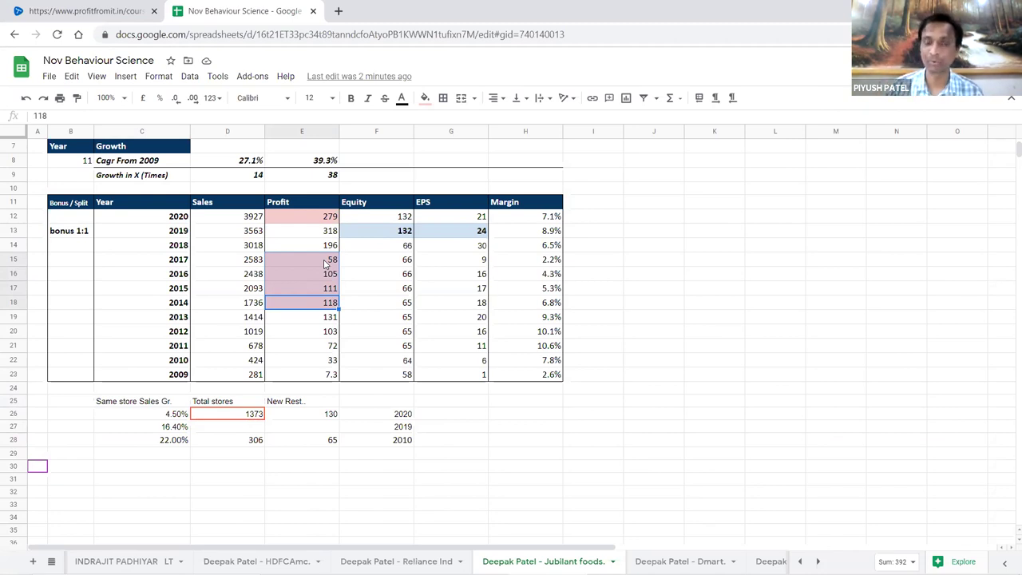
drag(325, 264, 330, 225)
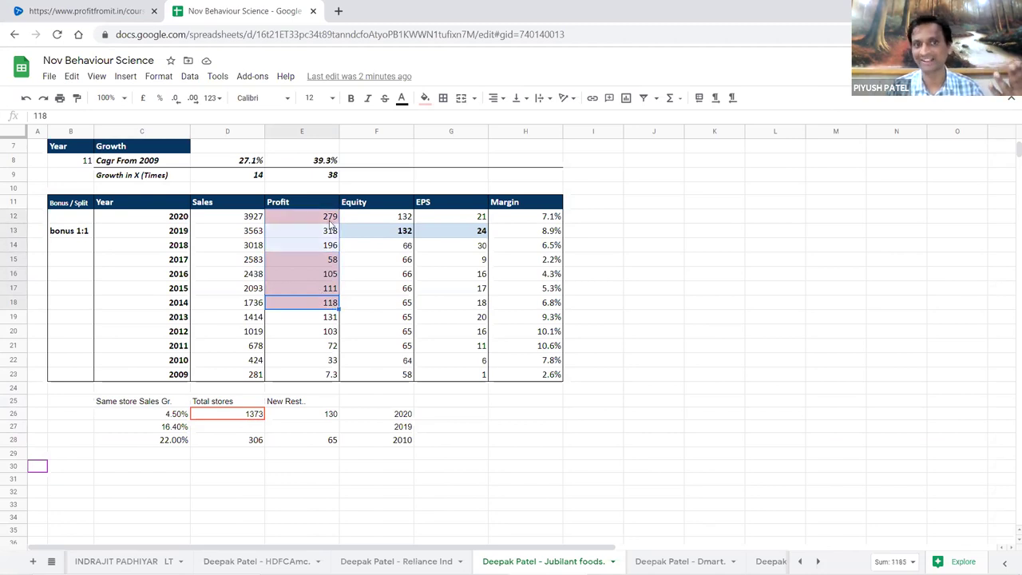
- Check the 2014 EPS and the profit and sales CAGR formulas against the sales column back to 2009
click(451, 305)
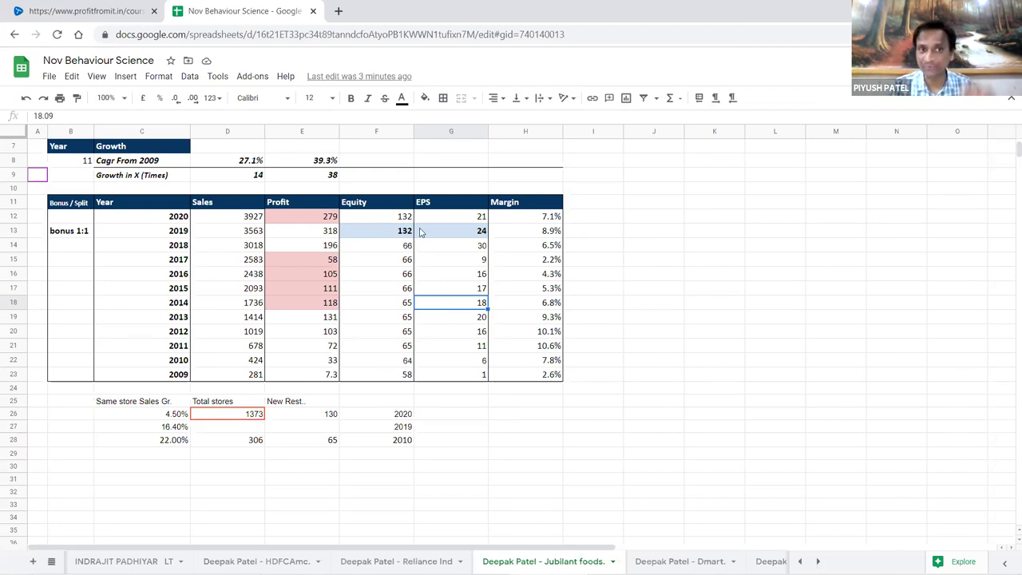
click(324, 163)
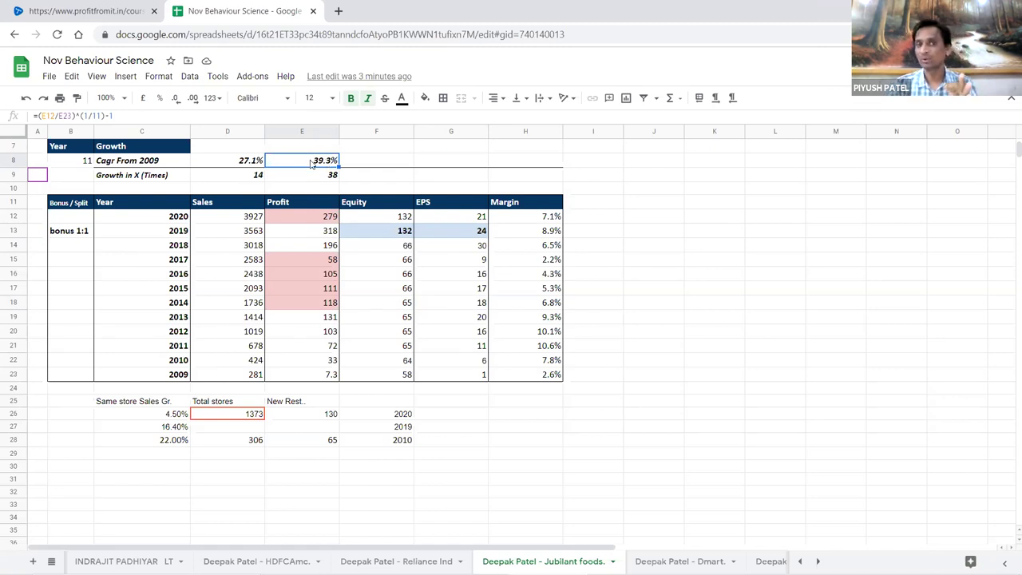
click(245, 165)
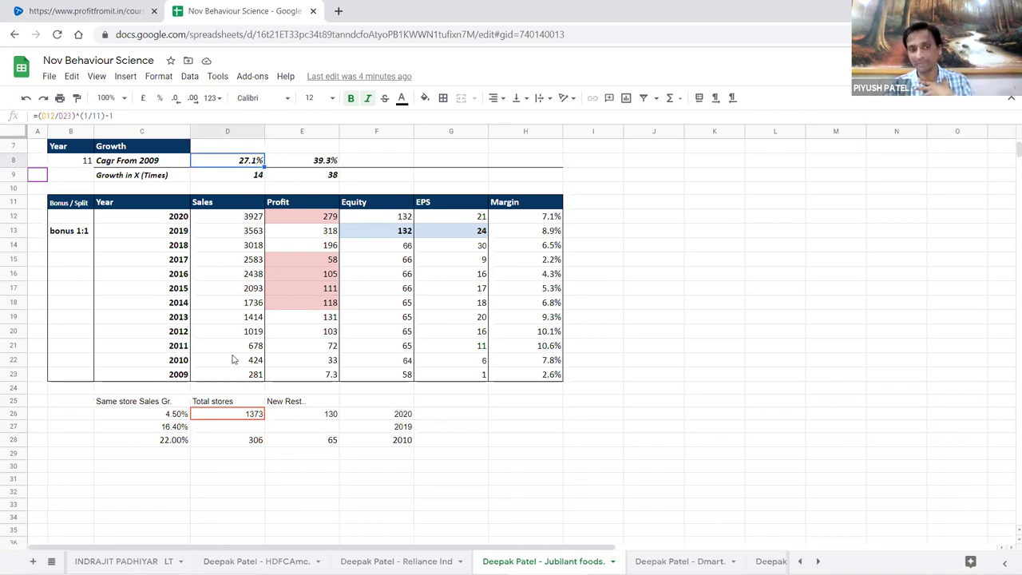
drag(237, 377, 253, 160)
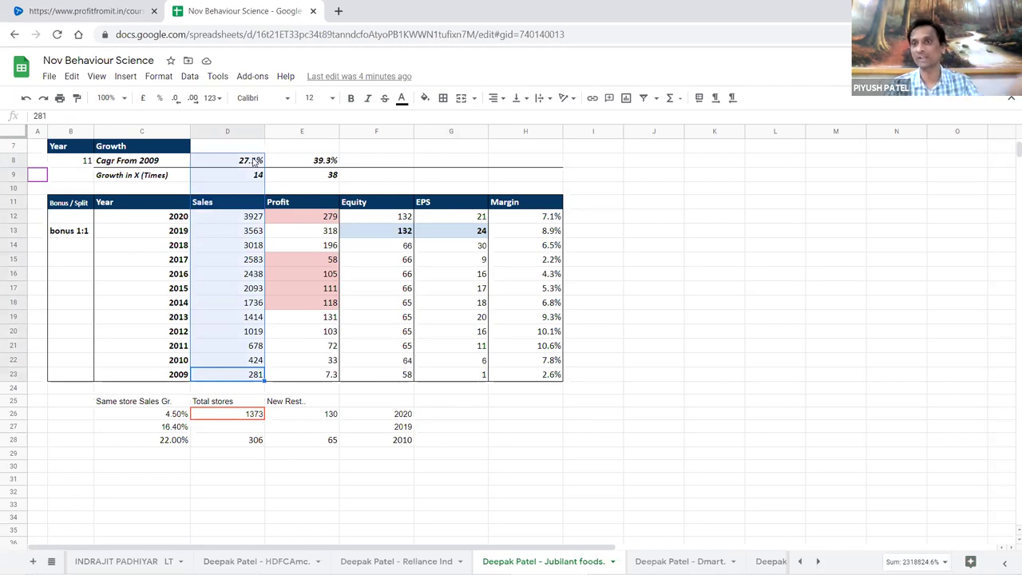
click(253, 161)
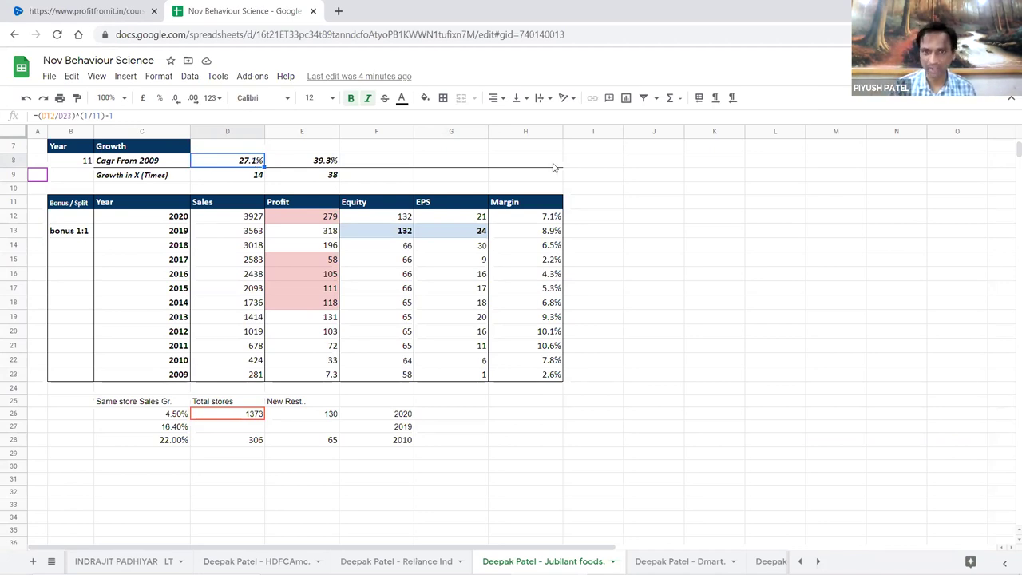
- Examine the margin column from 2009 to 2020, then clear the selection beside the table
drag(547, 203, 551, 375)
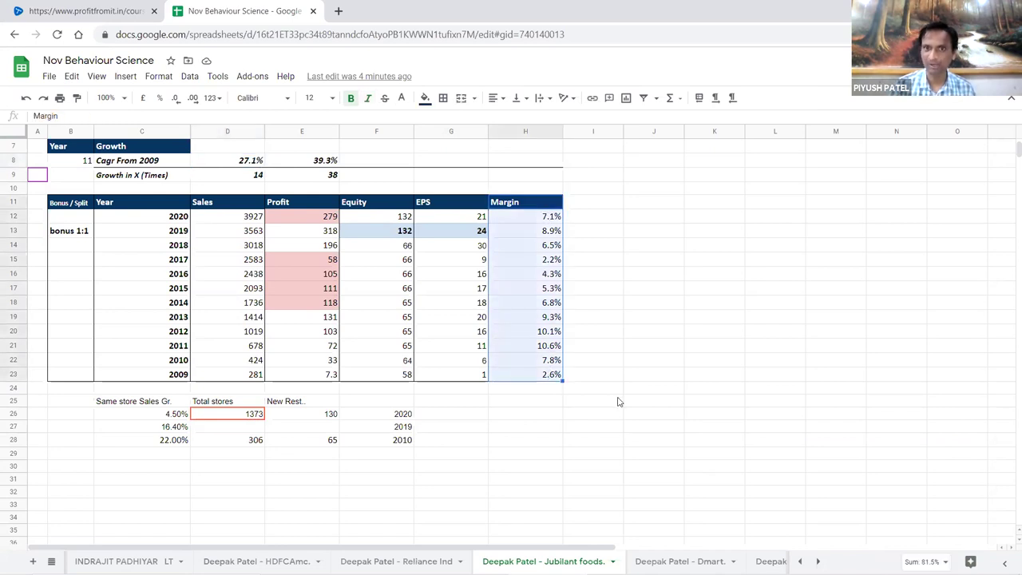
click(628, 382)
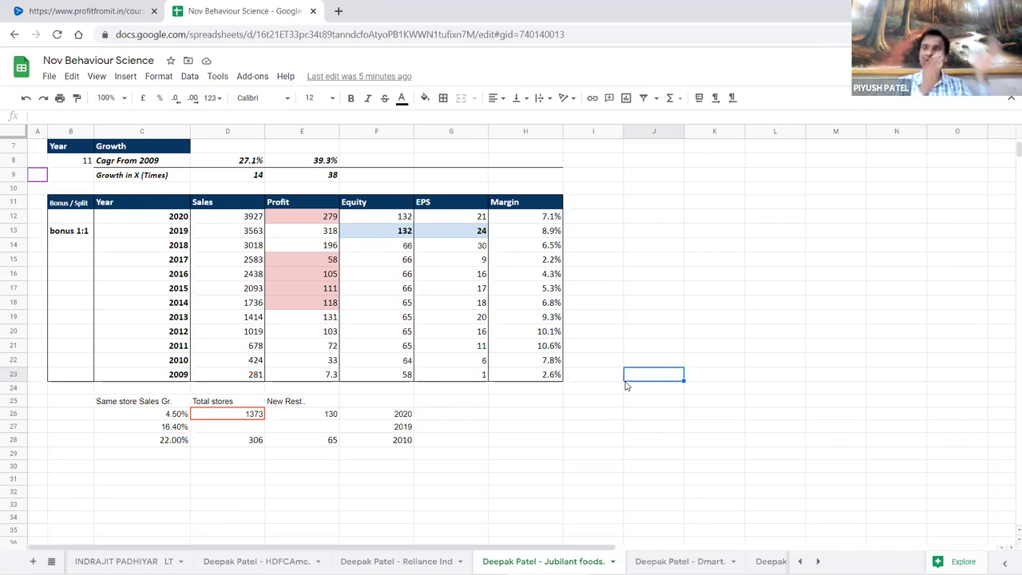
drag(552, 375, 549, 223)
click(598, 274)
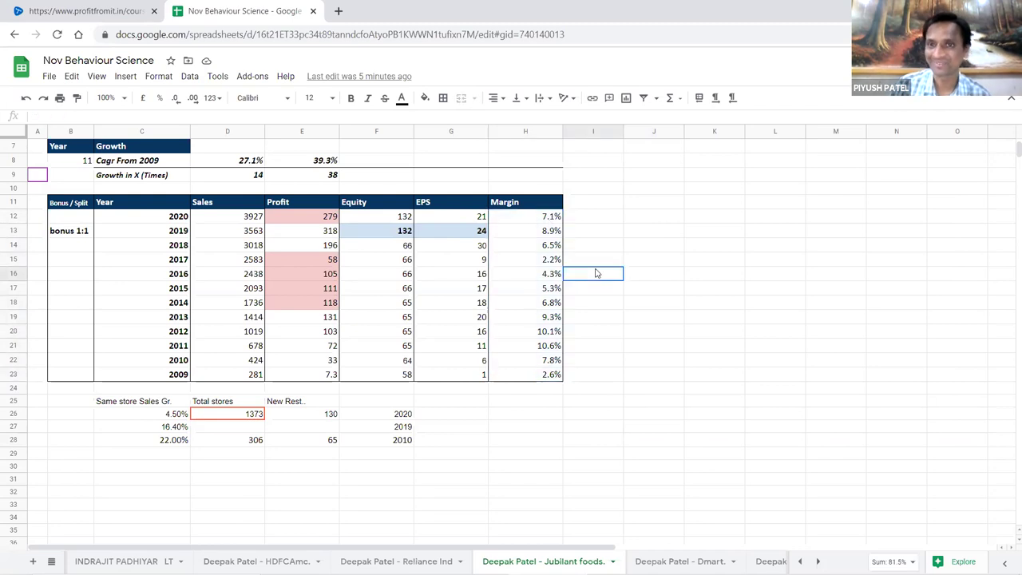
click(649, 275)
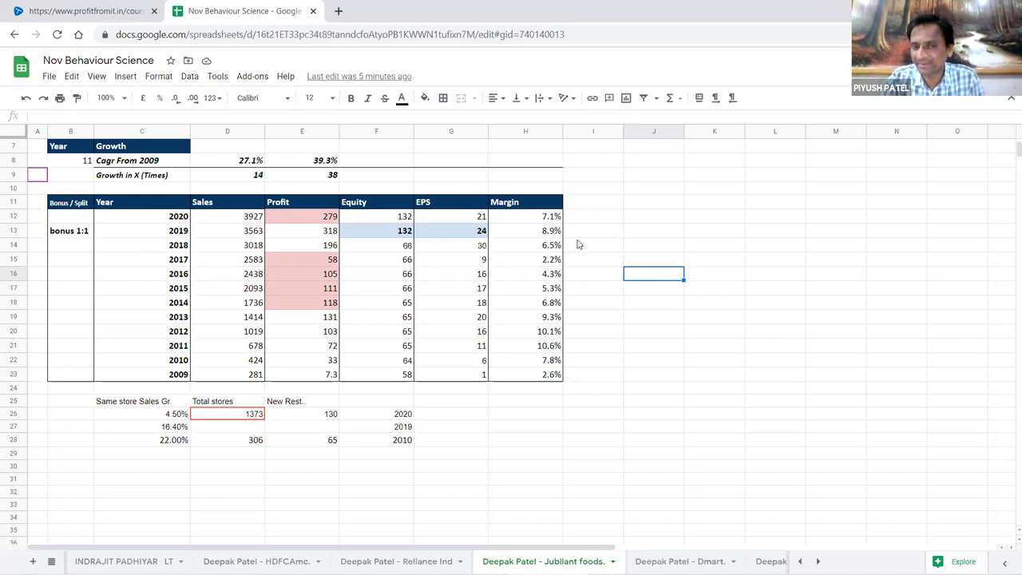
click(587, 205)
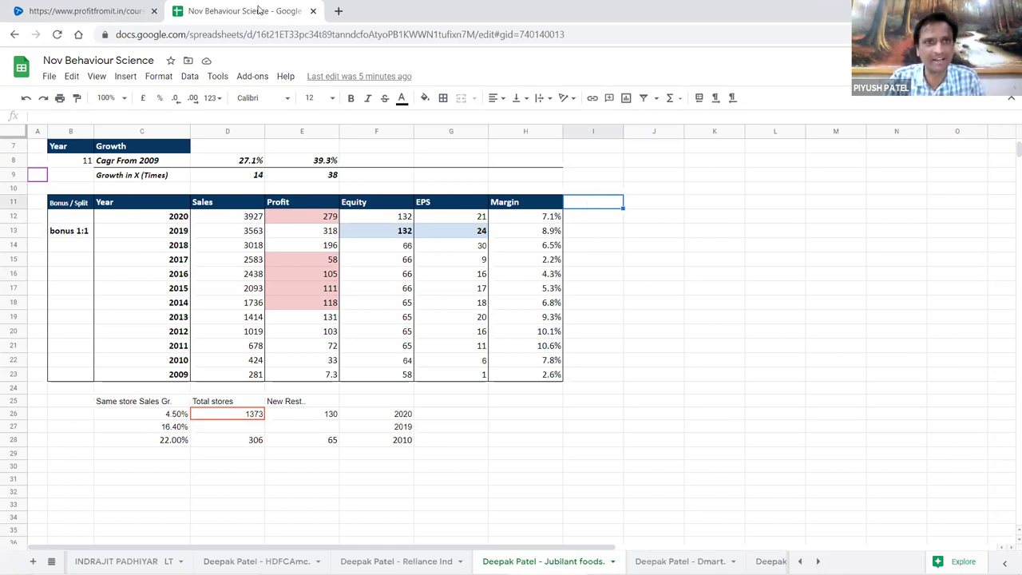
- Open the NSE India website in a new browser tab
click(339, 11)
click(217, 33)
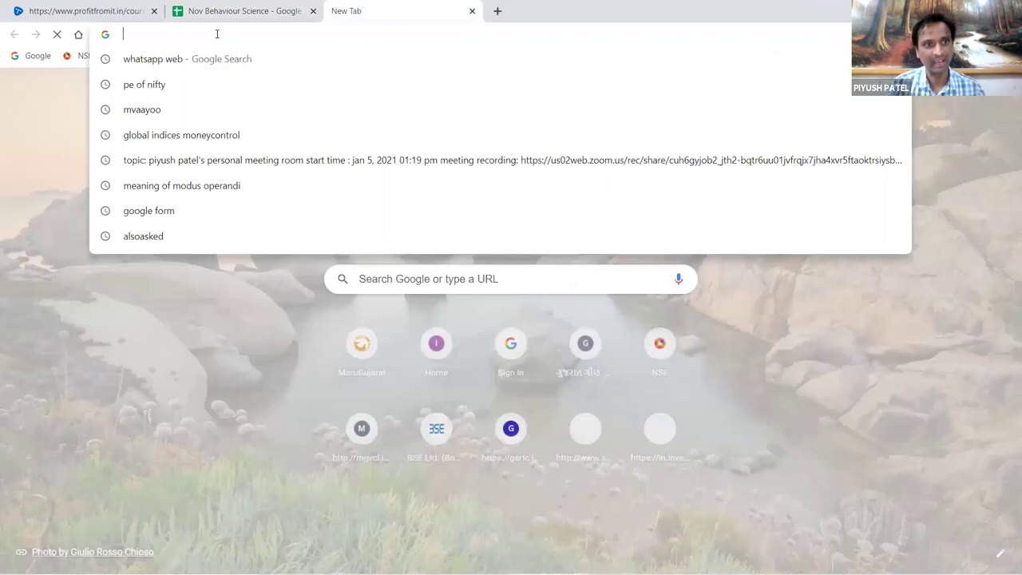
text(n)
key(Return)
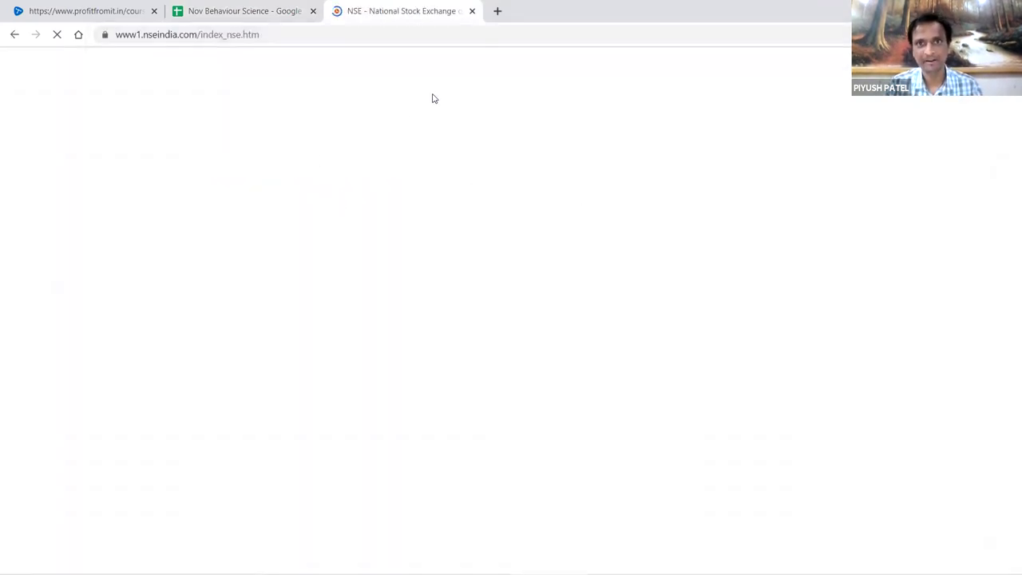
- Look up the equity "dangee" on NSE, open the Dangee Dums Limited quote and highlight its Open price label
text(dangee)
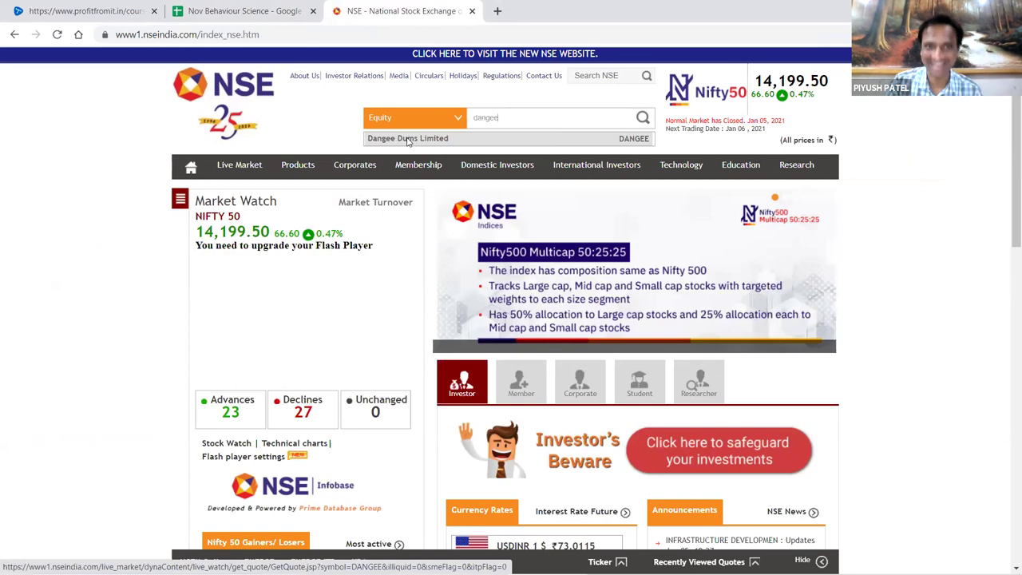
click(408, 139)
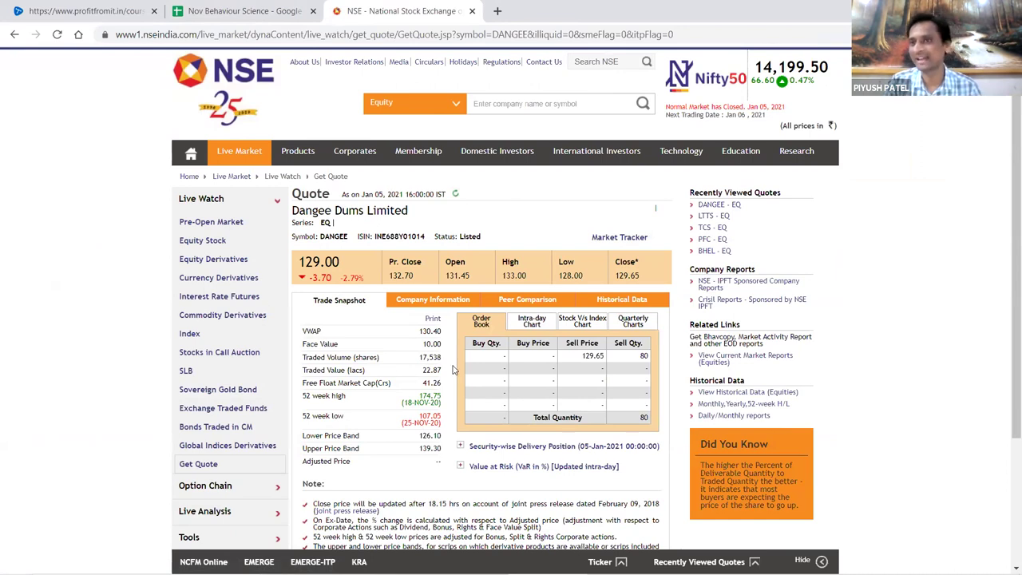
double_click(455, 262)
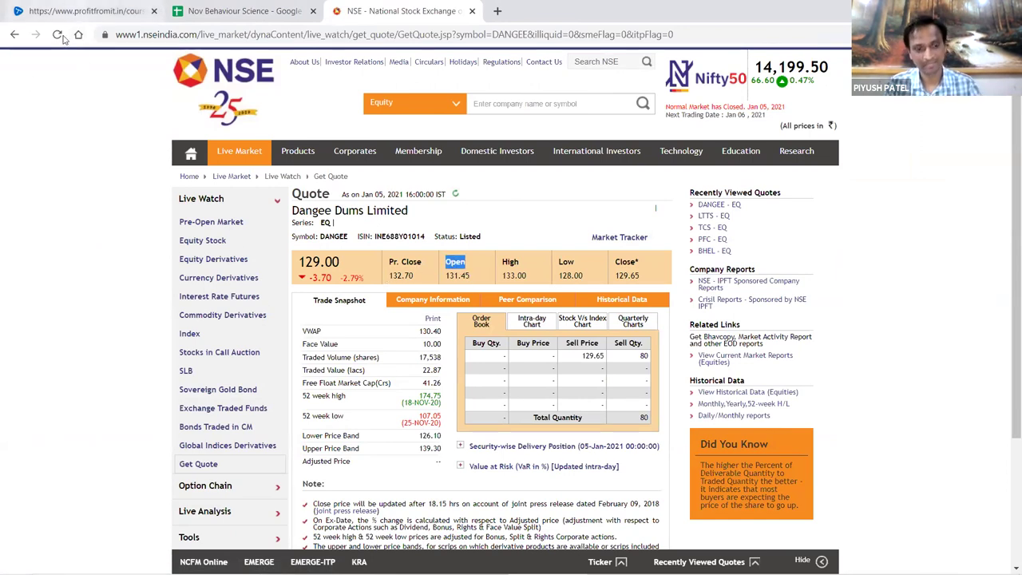
- Return to the NSE quote page and highlight the company name Dangee Dums Limited
click(194, 12)
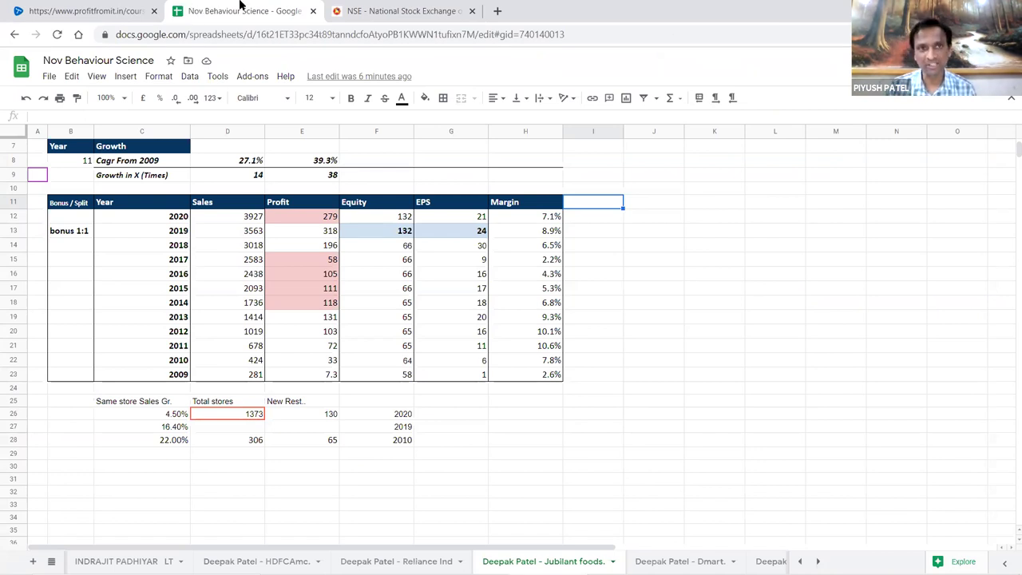
click(353, 10)
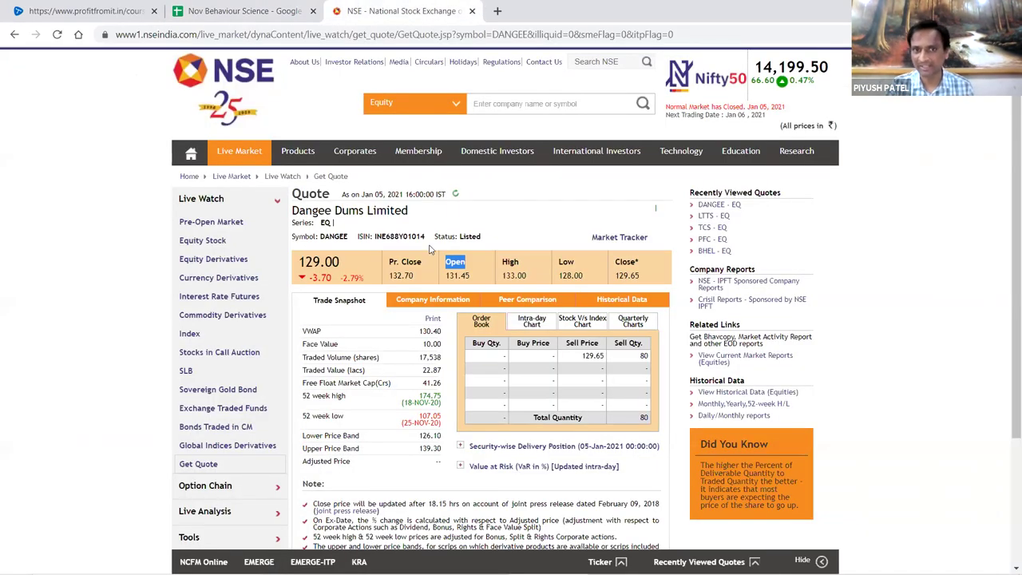
triple_click(387, 210)
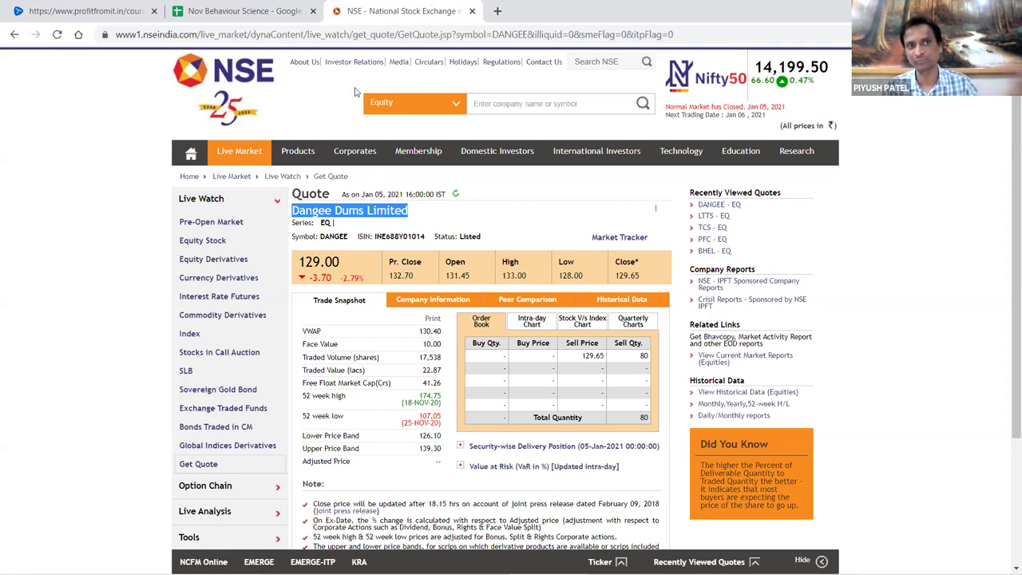
- Go back to the Jubilant FoodWorks sheet, select the profit column from 2009 up to its header, then clear the selection
key(ctrl+shift+Tab)
click(211, 245)
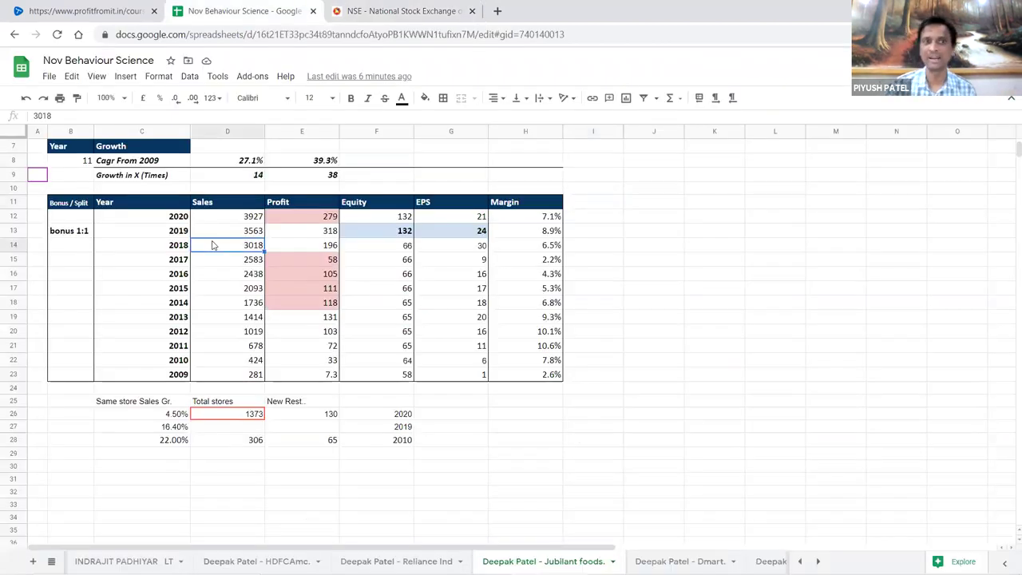
scroll(564, 320, up, 2)
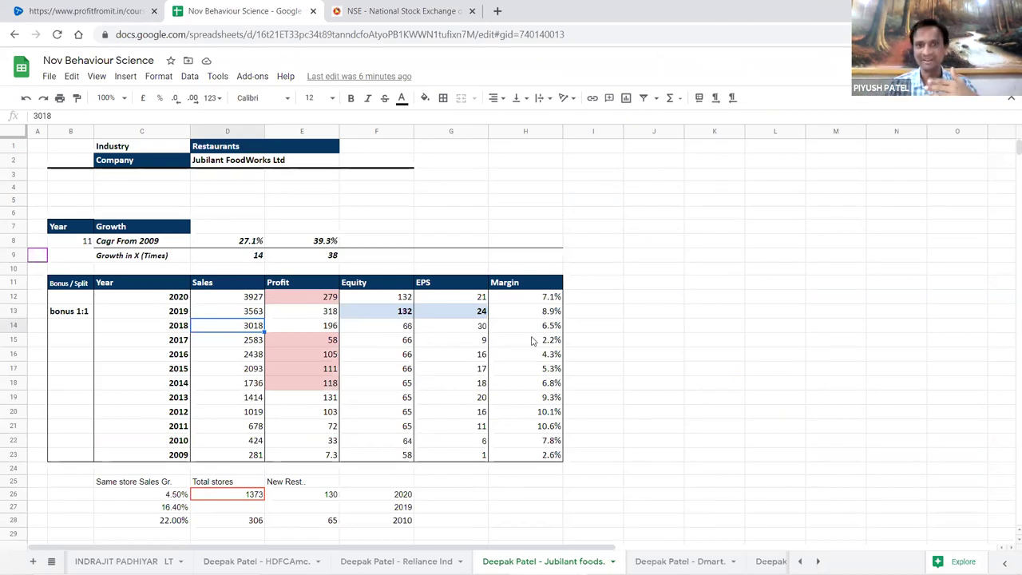
scroll(361, 469, down, 3)
scroll(344, 440, up, 3)
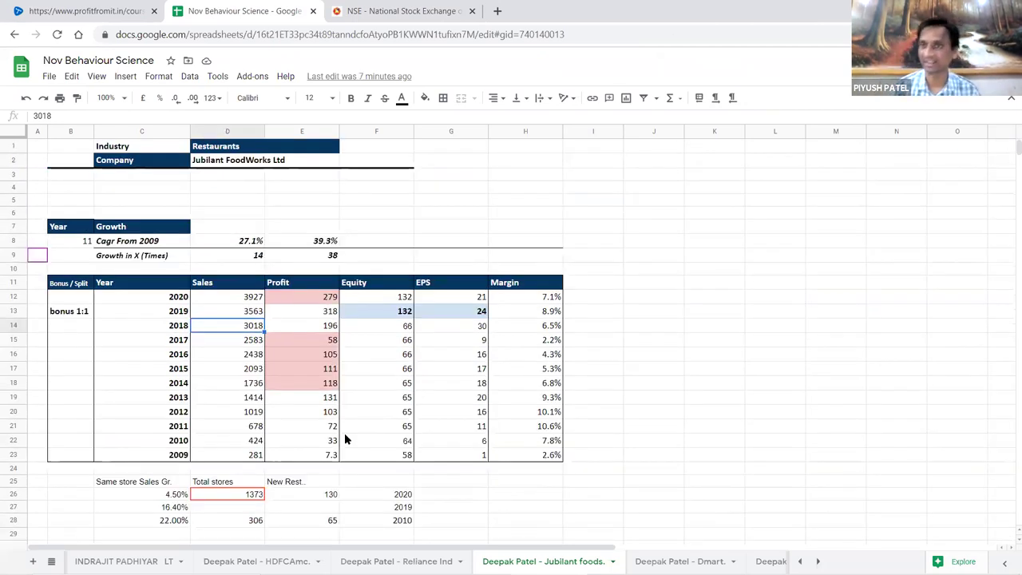
drag(325, 455, 332, 285)
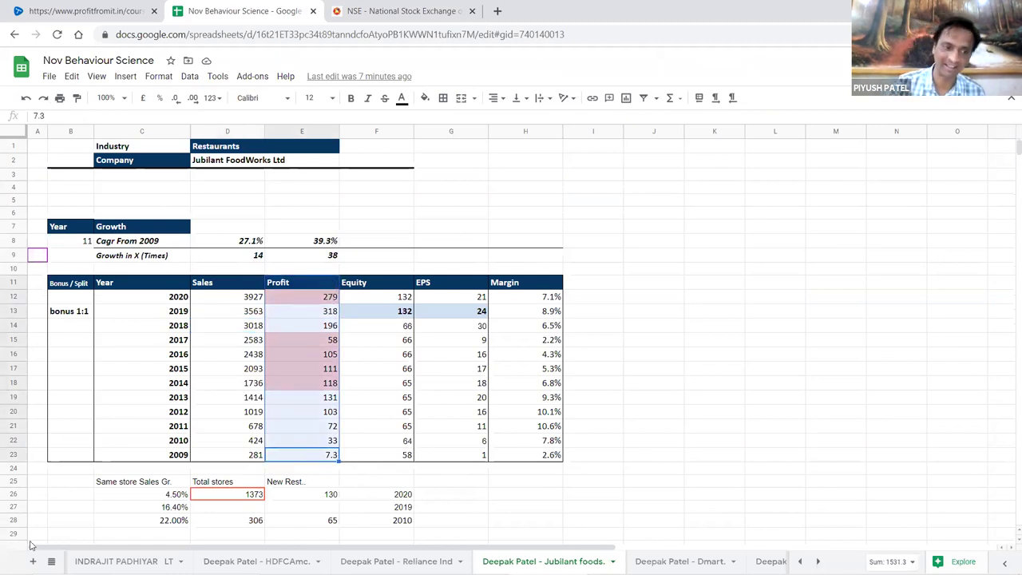
click(233, 402)
- Open the Dmart sheet and look over Avenue Supermarts' growth figures and yearly table
click(51, 561)
scroll(101, 472, up, 10)
click(437, 368)
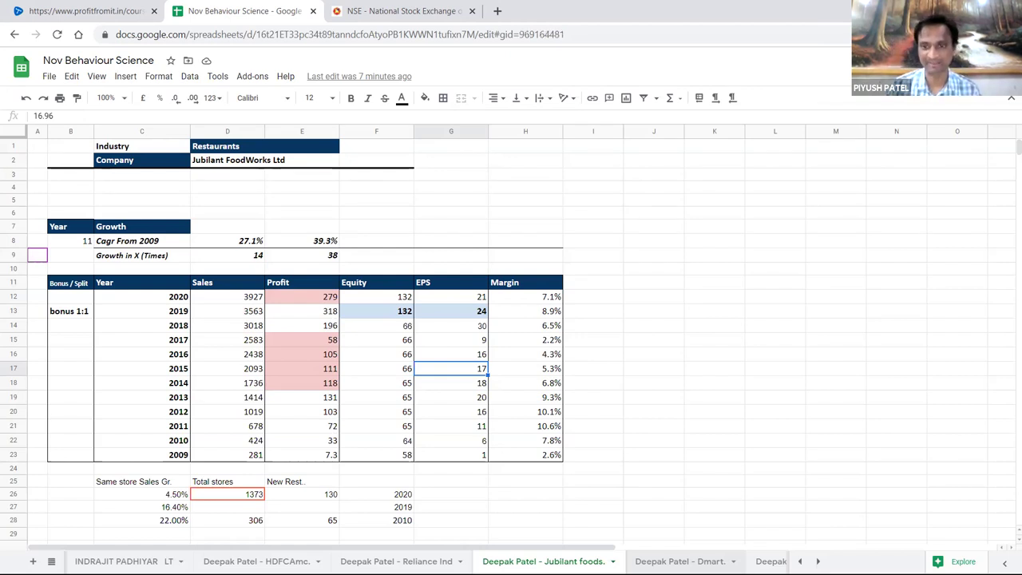
click(679, 561)
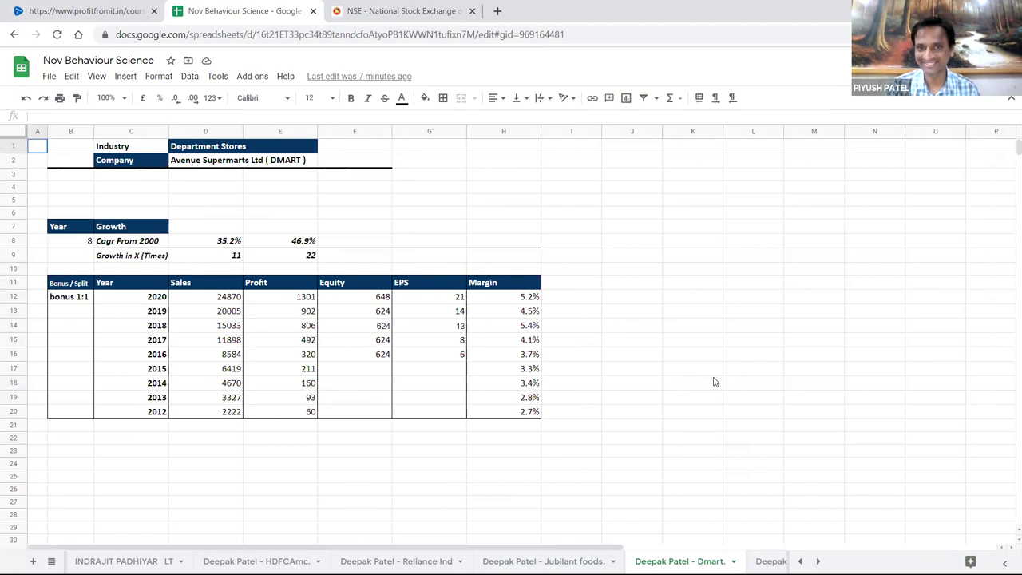
scroll(396, 365, down, 2)
scroll(399, 363, up, 2)
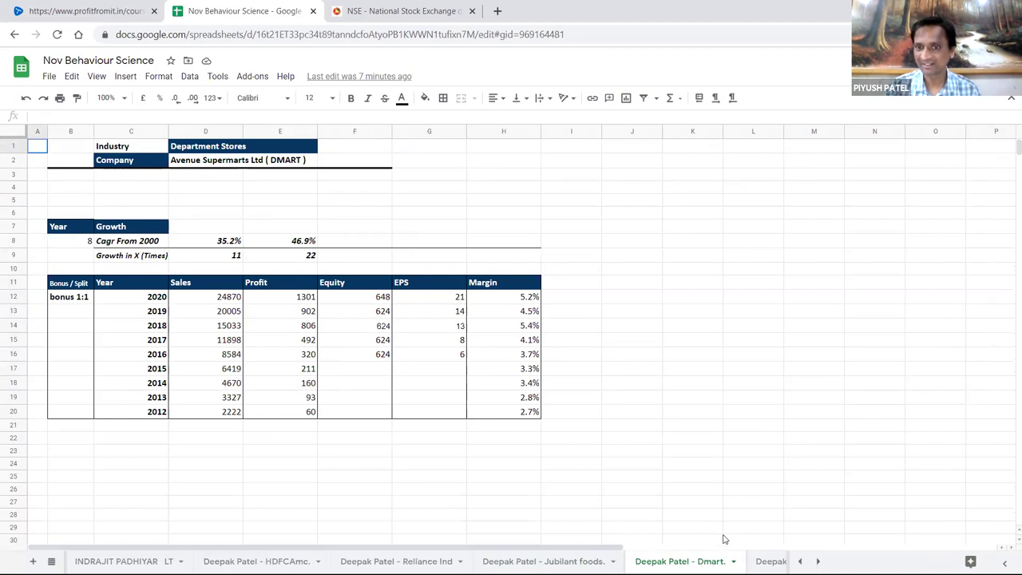
- View the HDFC Bank sheet down to its 2001 figures and move on to the BAJFINANCE sheet
click(771, 562)
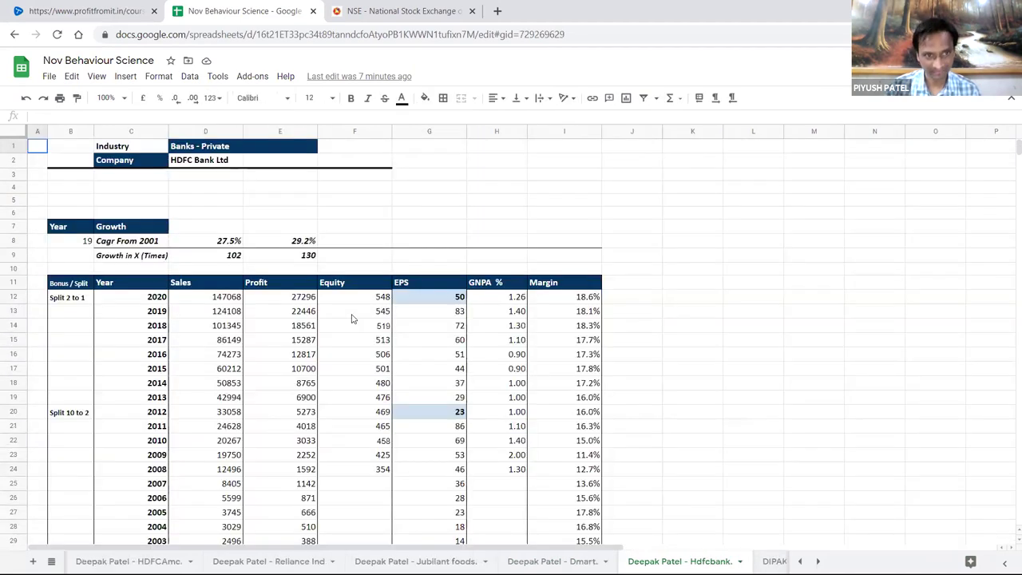
scroll(292, 297, down, 2)
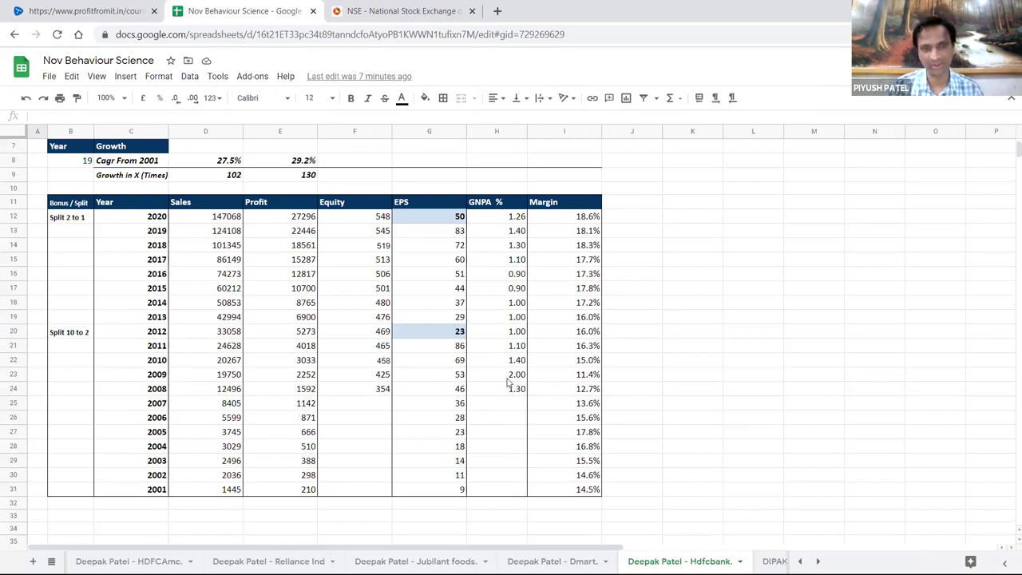
key(ctrl+shift+Page_Down)
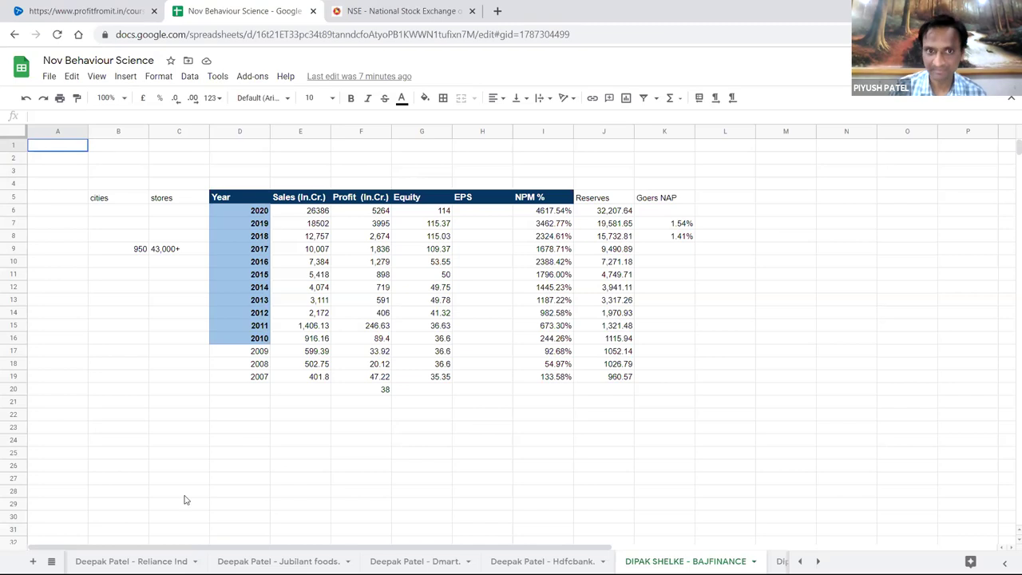
- Open the Reliance Ind sheet from the list of all sheets and select the 2017 sales figure
click(51, 562)
scroll(192, 445, up, 3)
scroll(173, 436, down, 4)
click(129, 462)
click(231, 342)
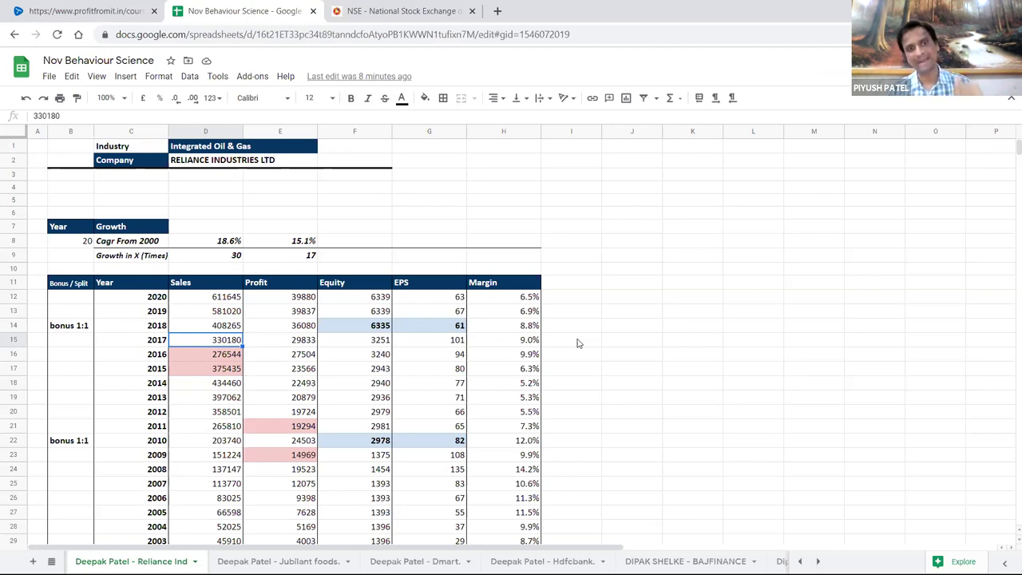
- Examine Reliance's sales from 2020 back to 2000, checking the 2020 and 2012 figures, and clear the selection beside the table
click(214, 287)
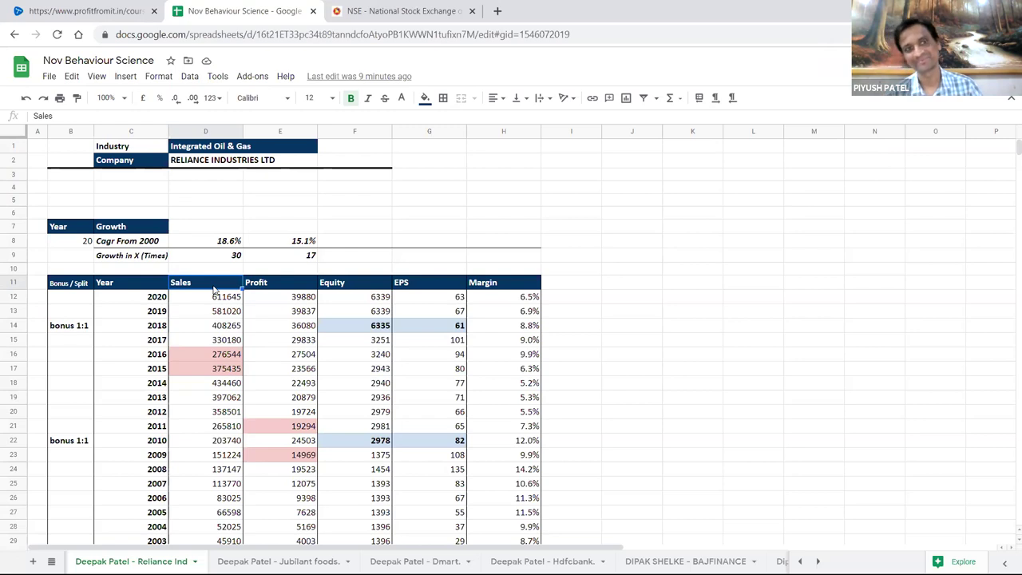
key(Down)
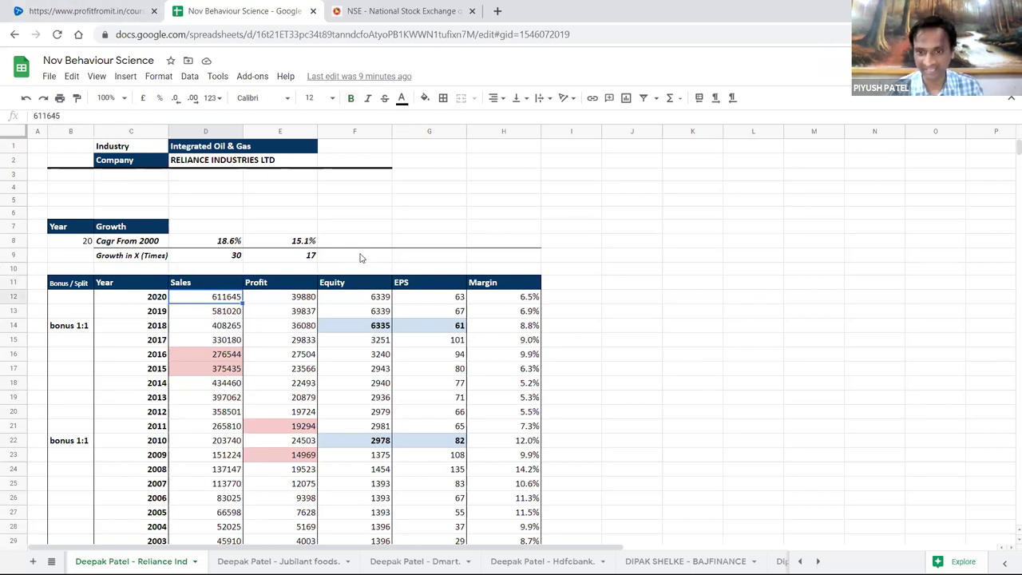
scroll(344, 243, down, 3)
scroll(331, 236, up, 2)
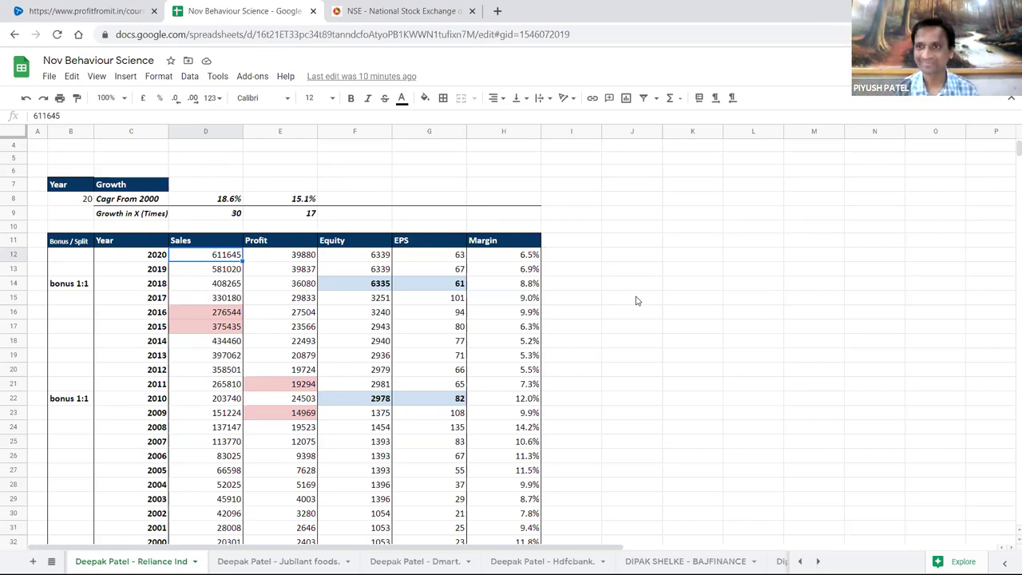
click(173, 373)
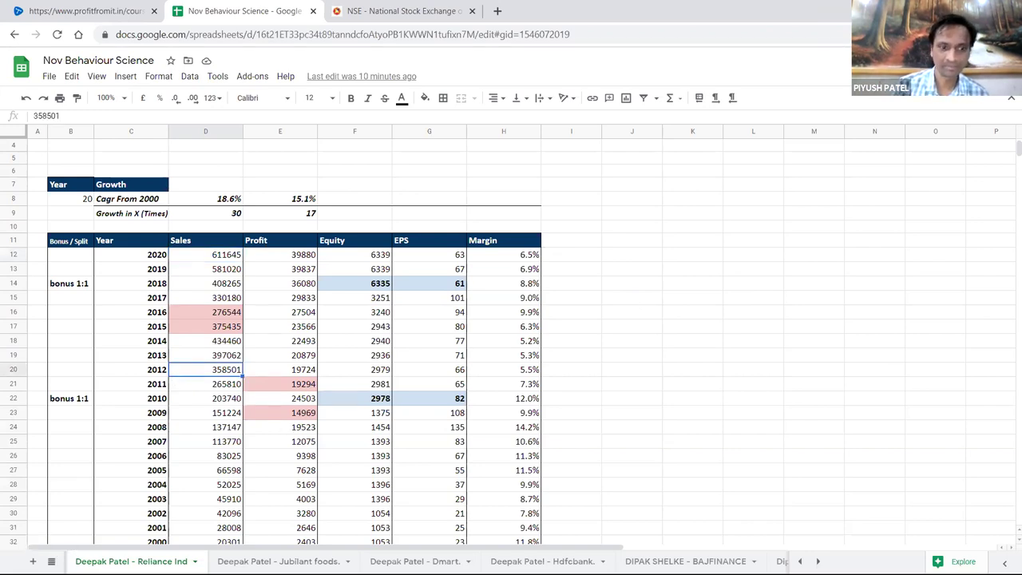
click(631, 311)
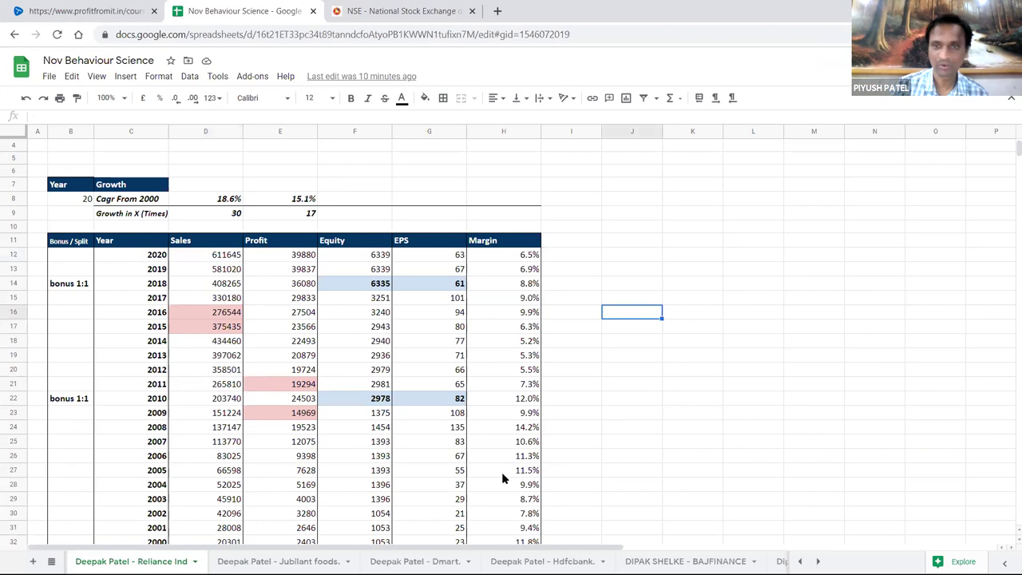
scroll(501, 472, down, 2)
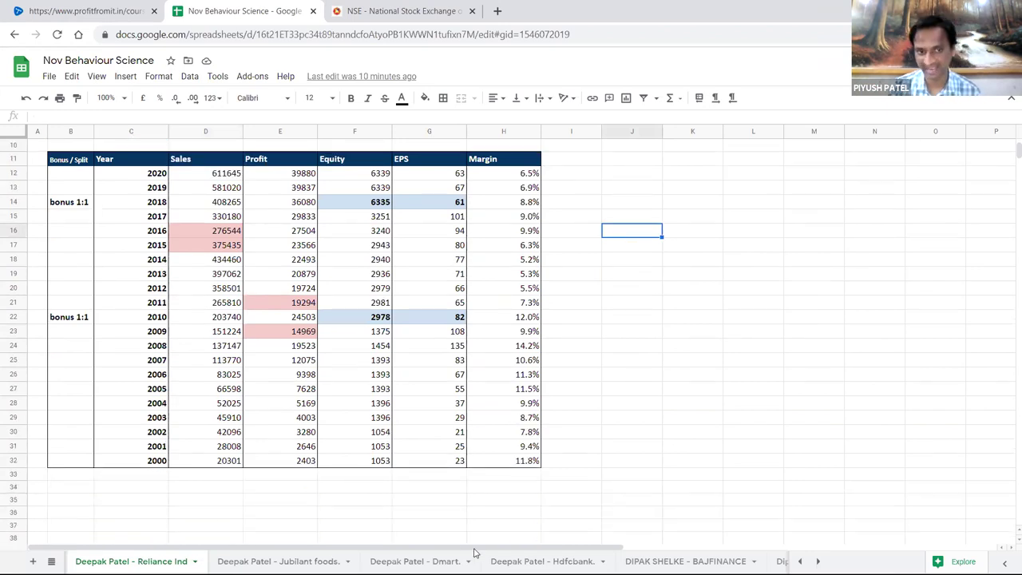
- Switch to the Dmart sheet and select an empty cell below its table
key(ctrl+shift+Page_Down)
key(ctrl+shift+Page_Down)
click(502, 456)
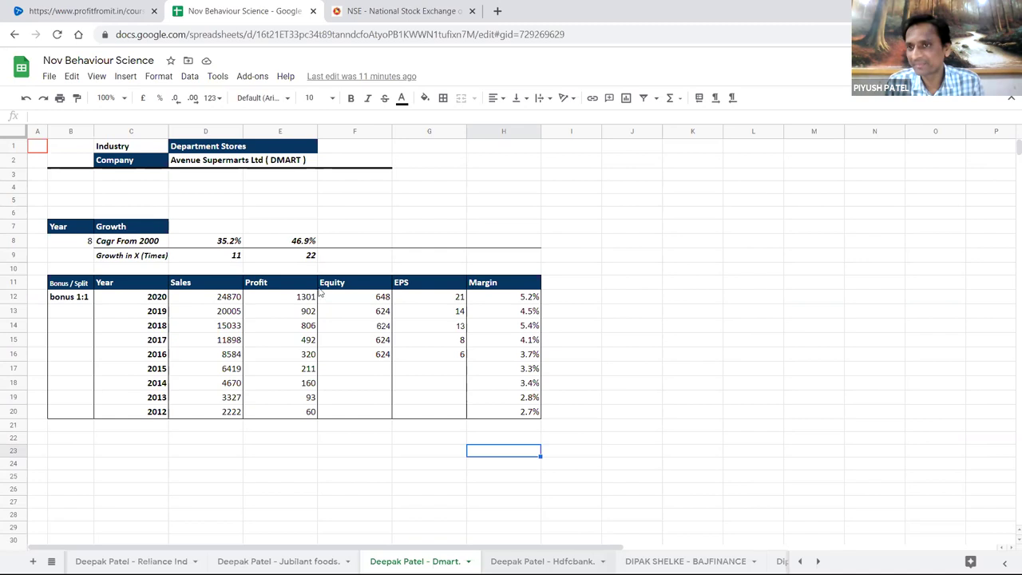
- On the HDFC Bank sheet, highlight the sales and profit columns from 2001 to 2020 in turn, then clear the selection
key(ctrl+shift+Page_Down)
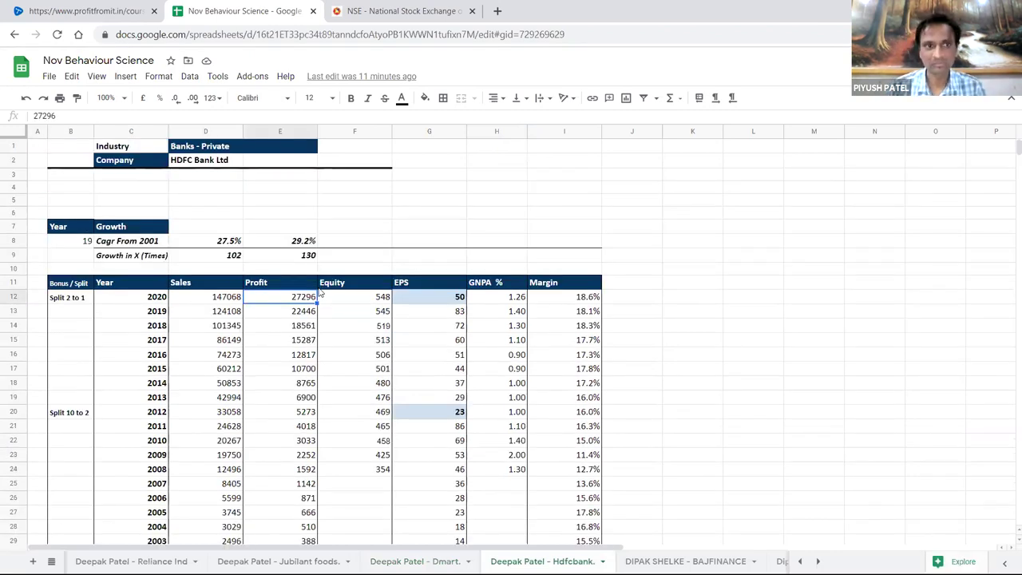
scroll(319, 293, down, 1)
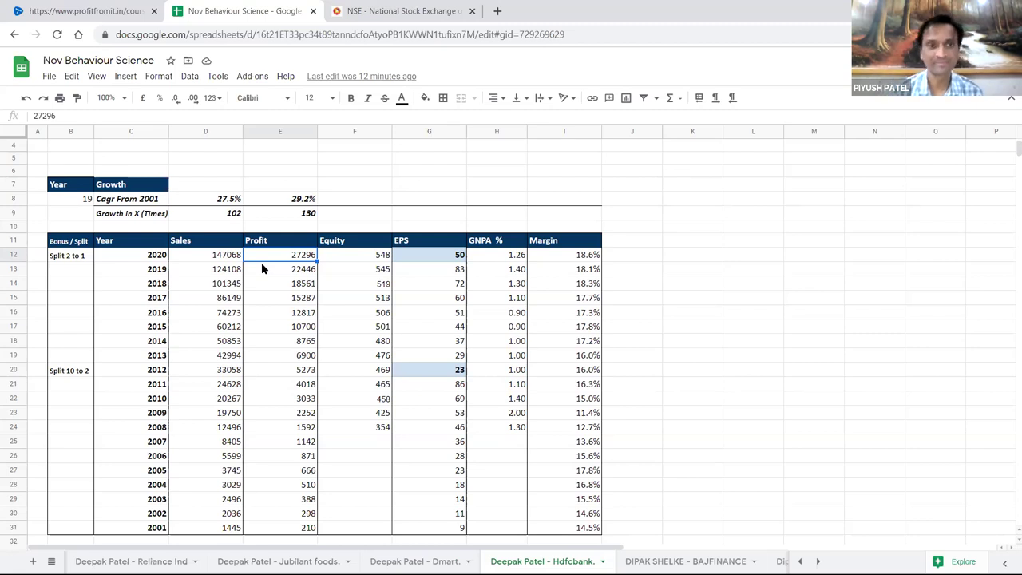
scroll(261, 268, down, 1)
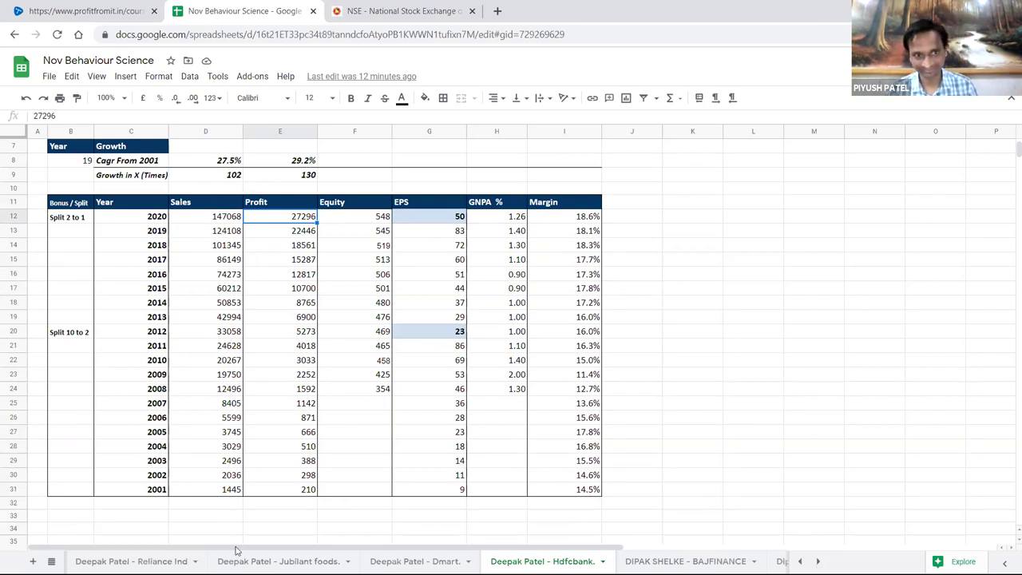
click(224, 490)
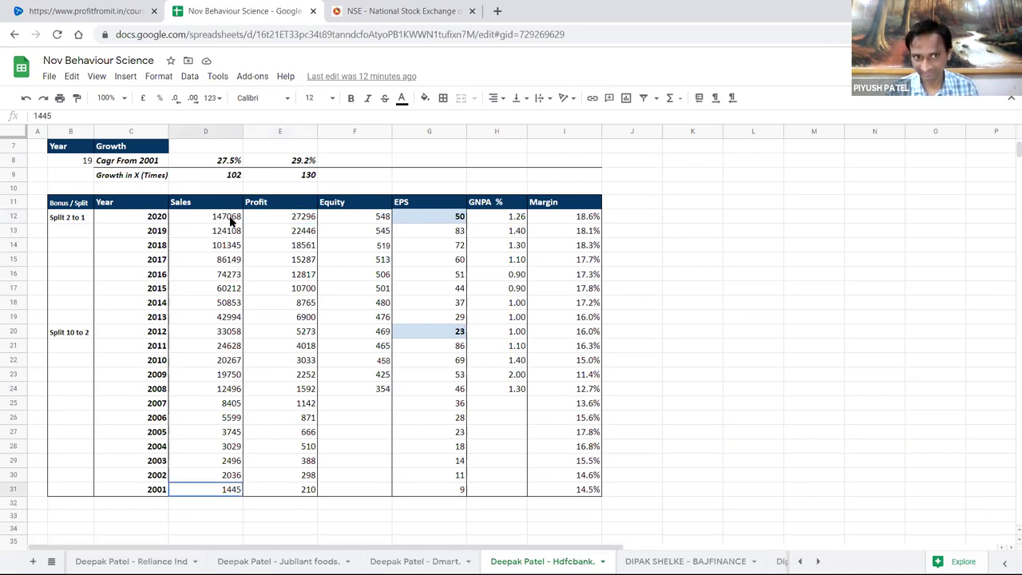
shift+click(227, 216)
click(308, 494)
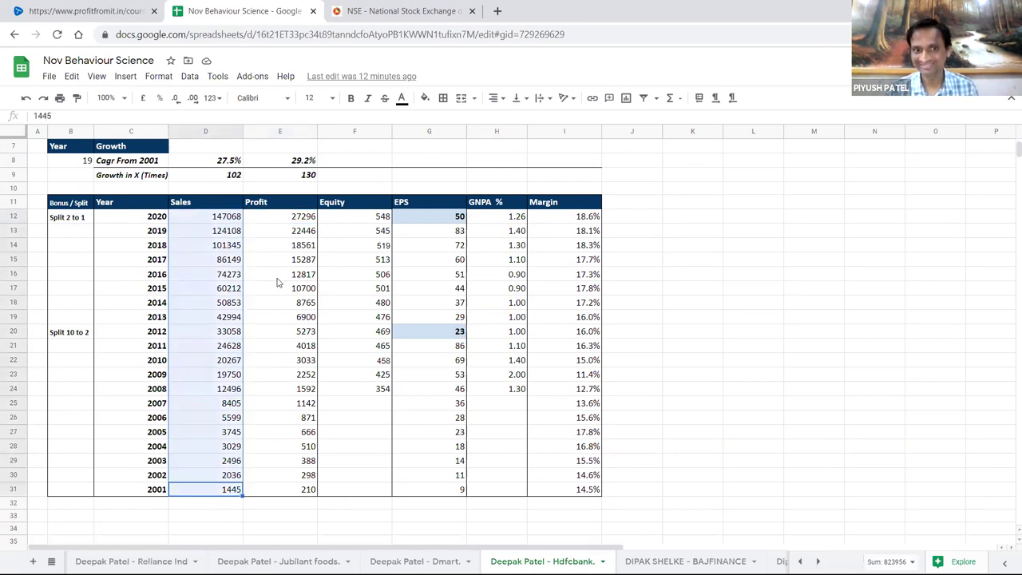
shift+click(301, 217)
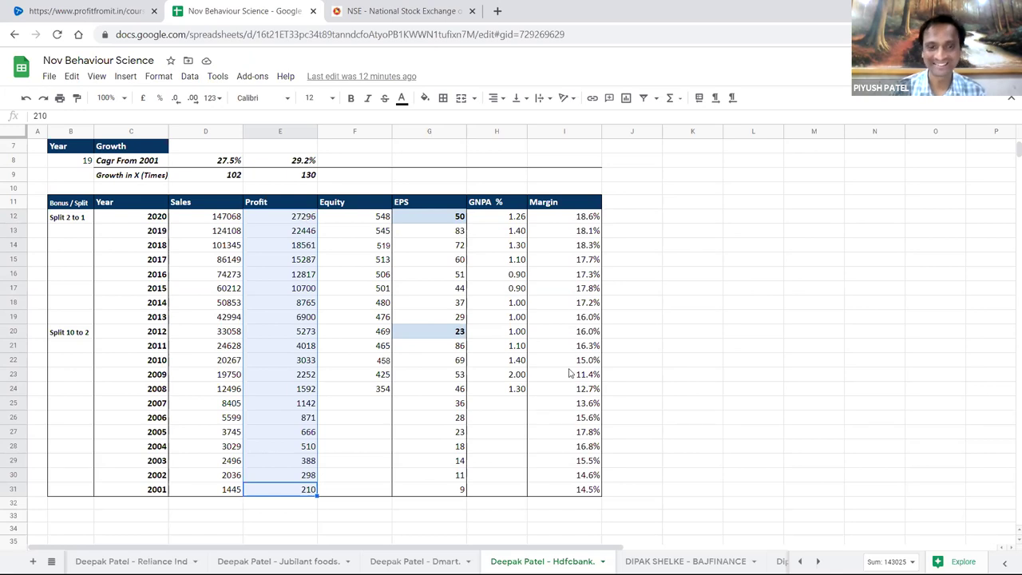
click(635, 349)
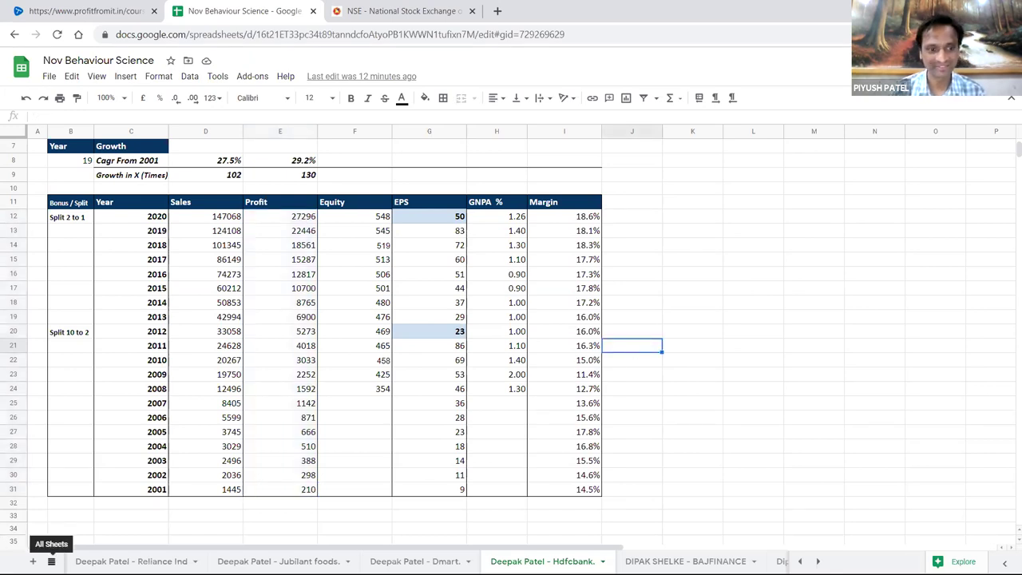
- Reopen the Dmart sheet, check the sales CAGR formula, and move the selection below the table
click(51, 561)
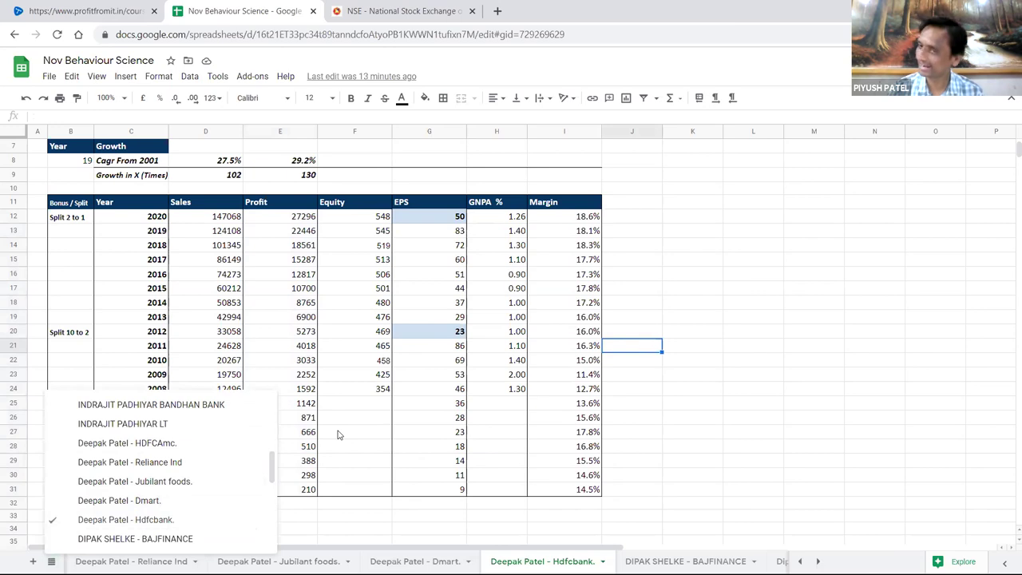
click(240, 498)
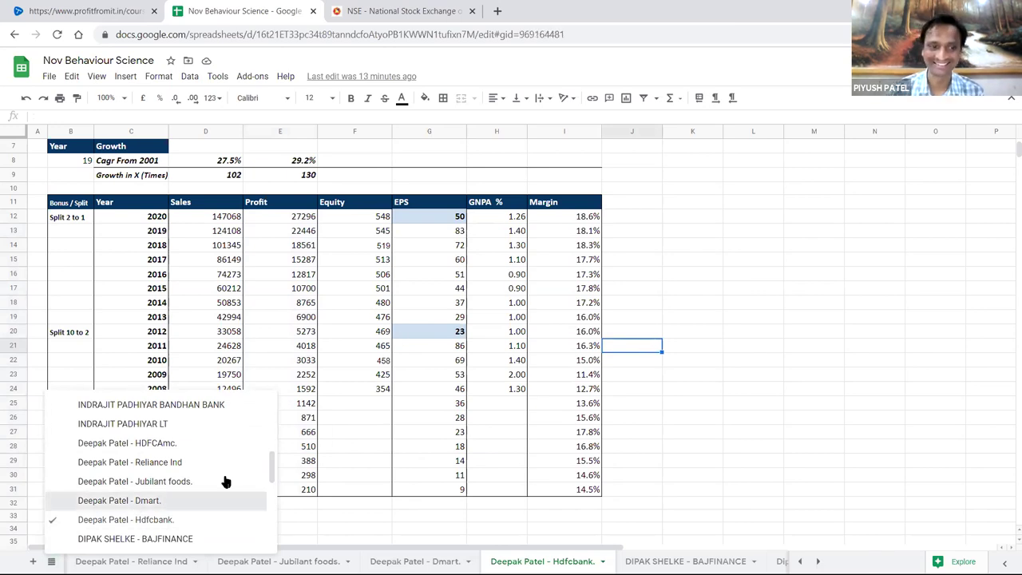
click(227, 242)
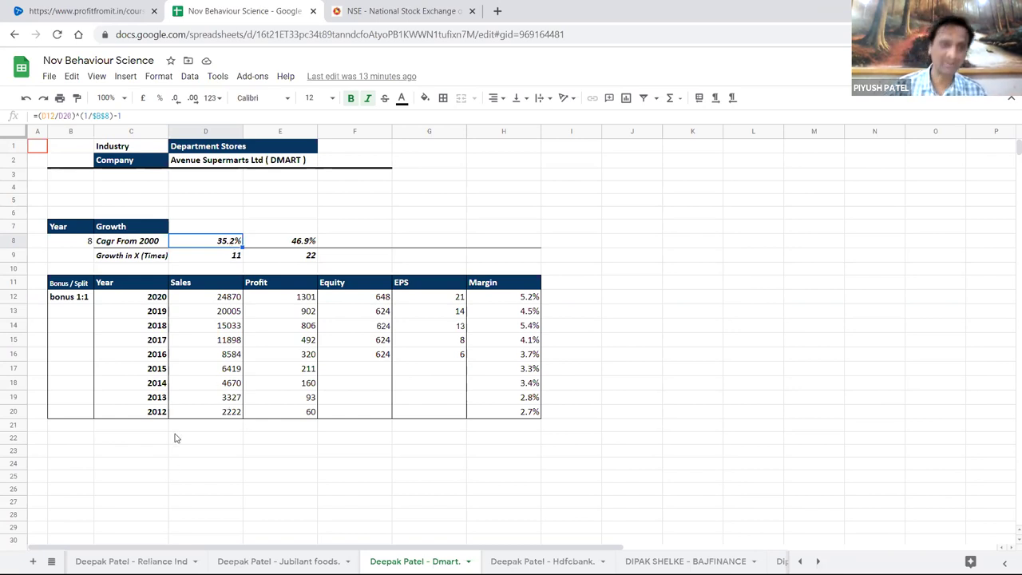
click(463, 444)
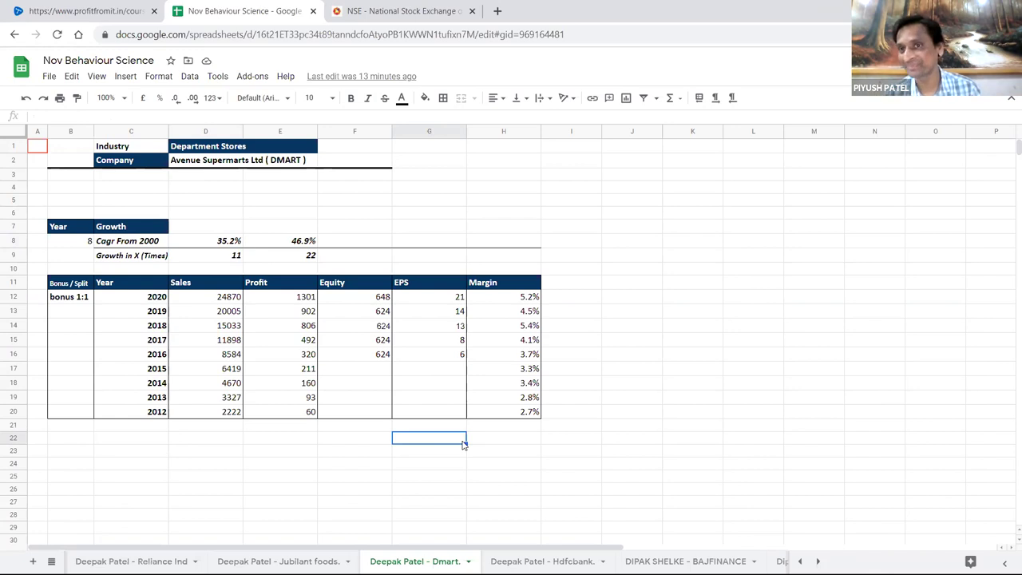
- Enter 100 in cell I3 and 15% in cell J3 of the Dmart sheet
click(552, 175)
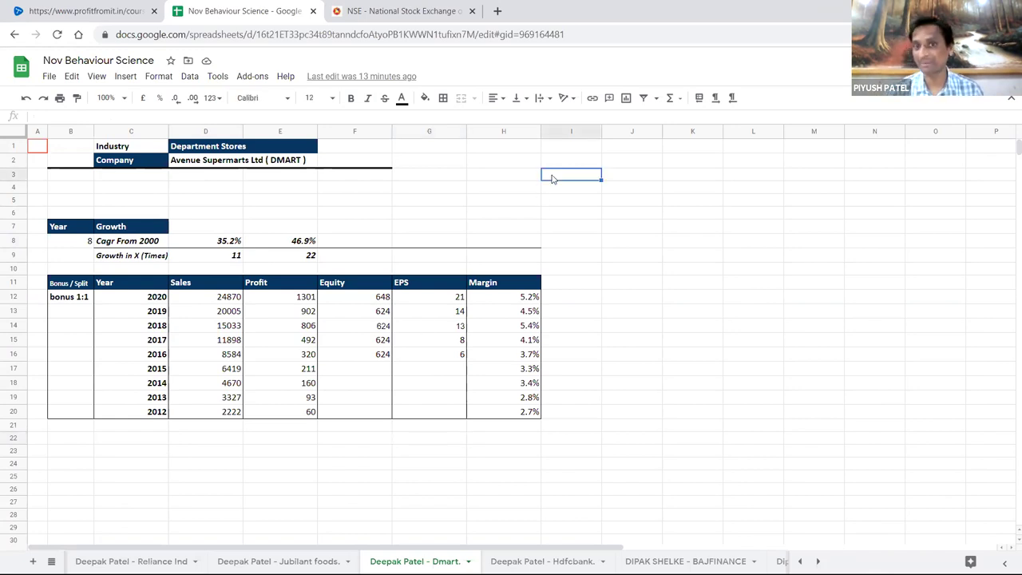
text(100)
key(Return)
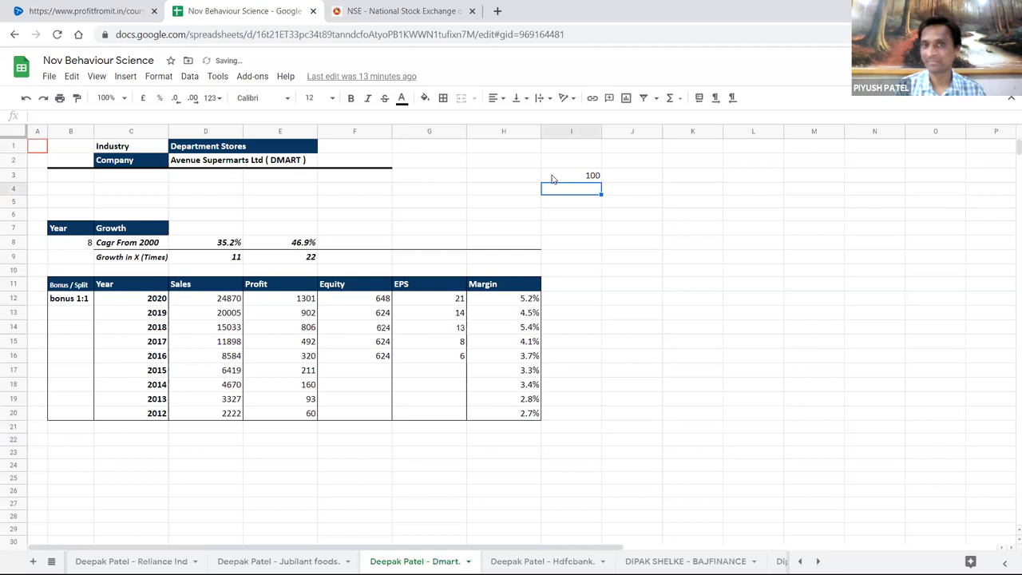
click(552, 176)
key(Right)
text(15%)
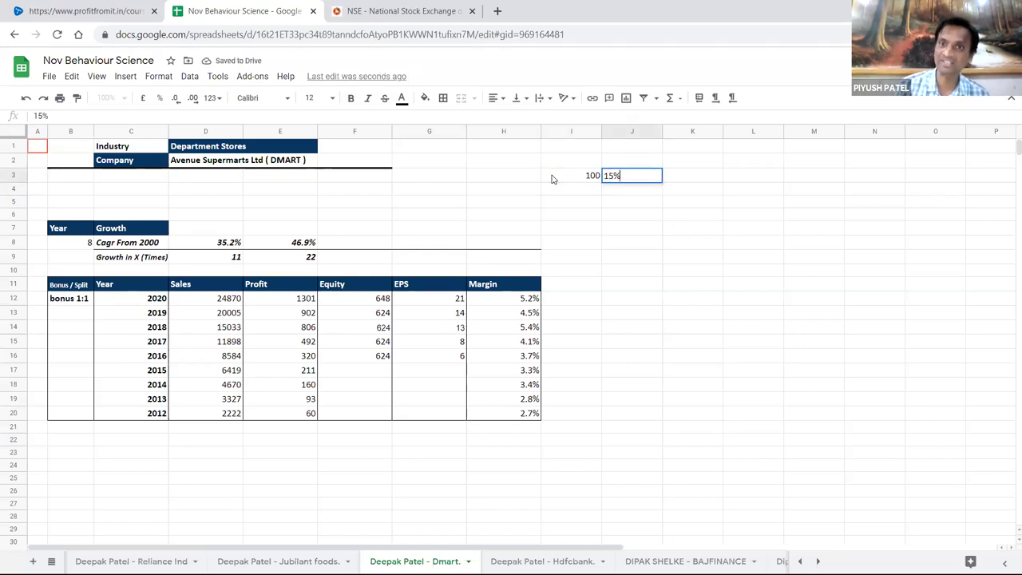
key(Return)
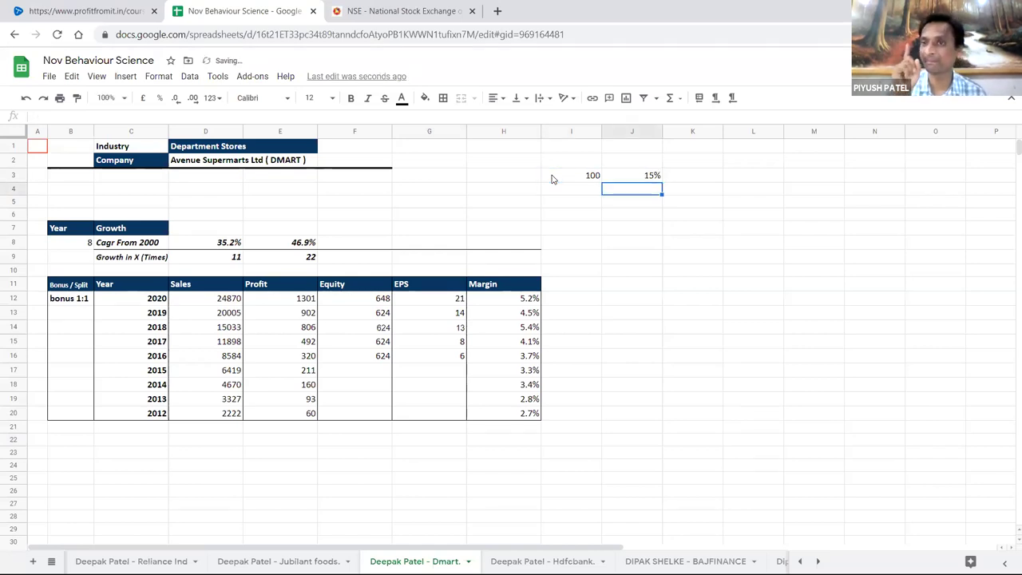
- Continue row 3 with 20 in cell K3 and 15% in cell L3
key(Up)
key(Right)
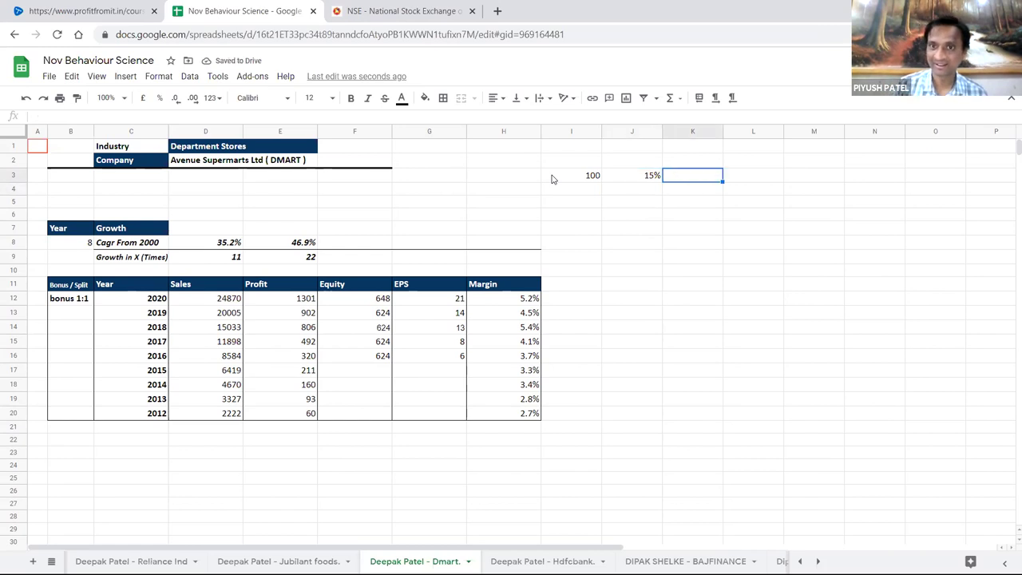
text(20)
key(Tab)
text(15%)
key(Return)
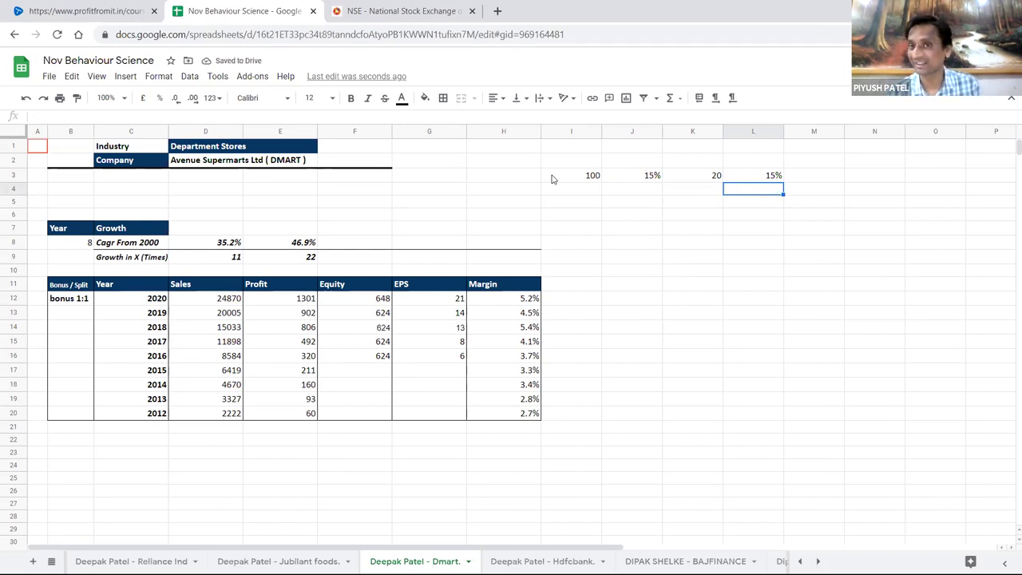
- Enter 80 in cell I4 and 15% in cell J4, below the first pair of values
key(Left)
key(Left)
key(Left)
text(80)
key(Tab)
text(15%)
key(Return)
key(Up)
key(Right)
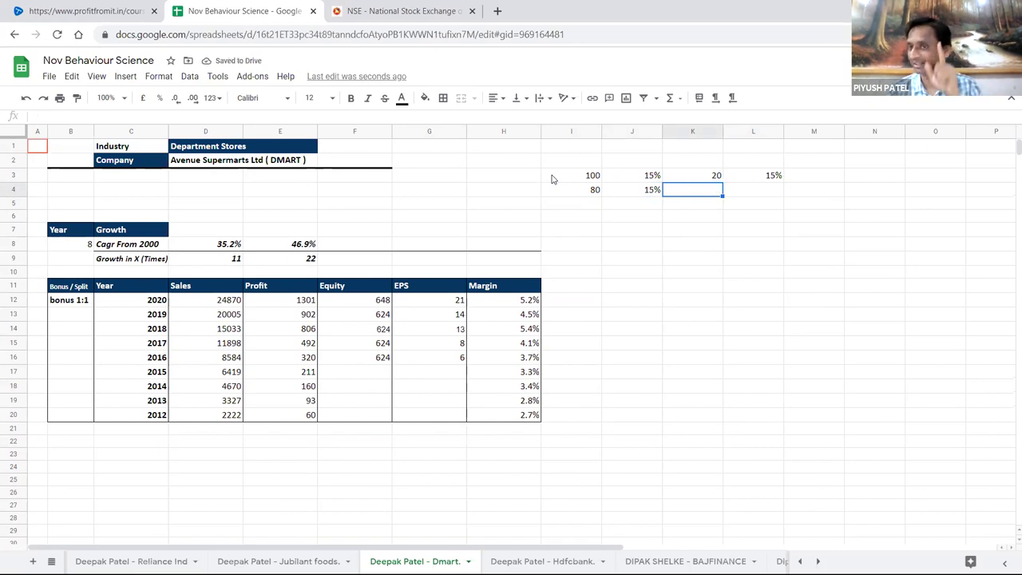
- Highlight the example figures in rows 3 and 4, and delete the 80 and 15% from I4:J4
key(Left)
key(Left)
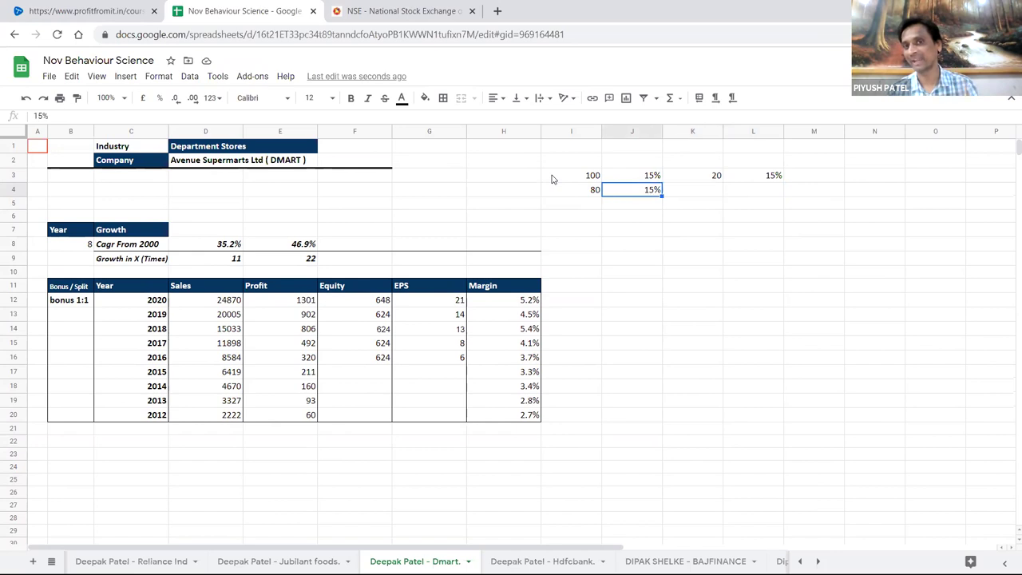
key(Up)
key(shift+Down)
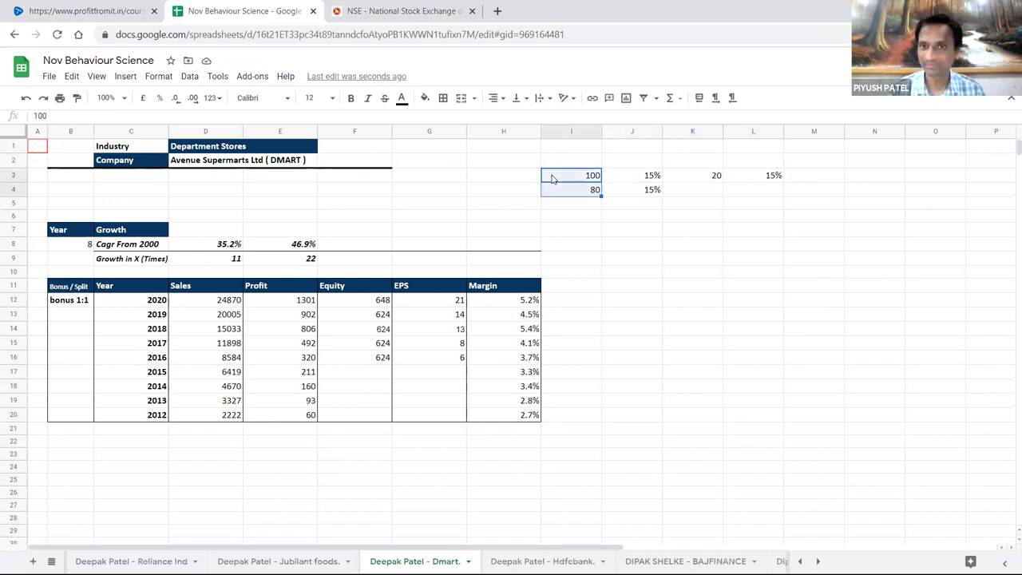
key(shift+Right)
key(shift+Right)
key(shift+Right)
key(Down)
key(shift+Right)
key(Delete)
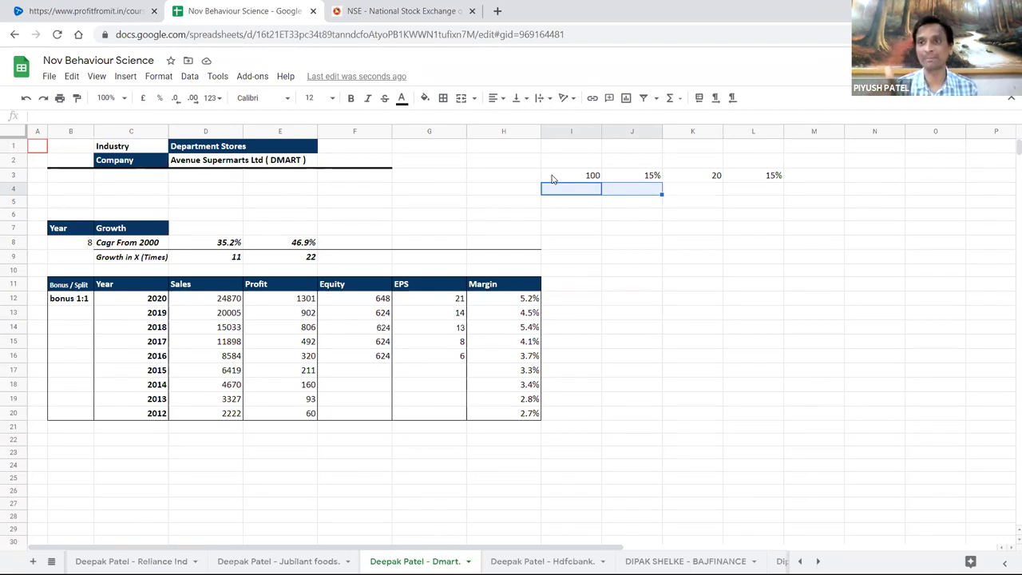
- Clear the example values from I3:L3 and select an empty cell beside the Dmart table
click(652, 177)
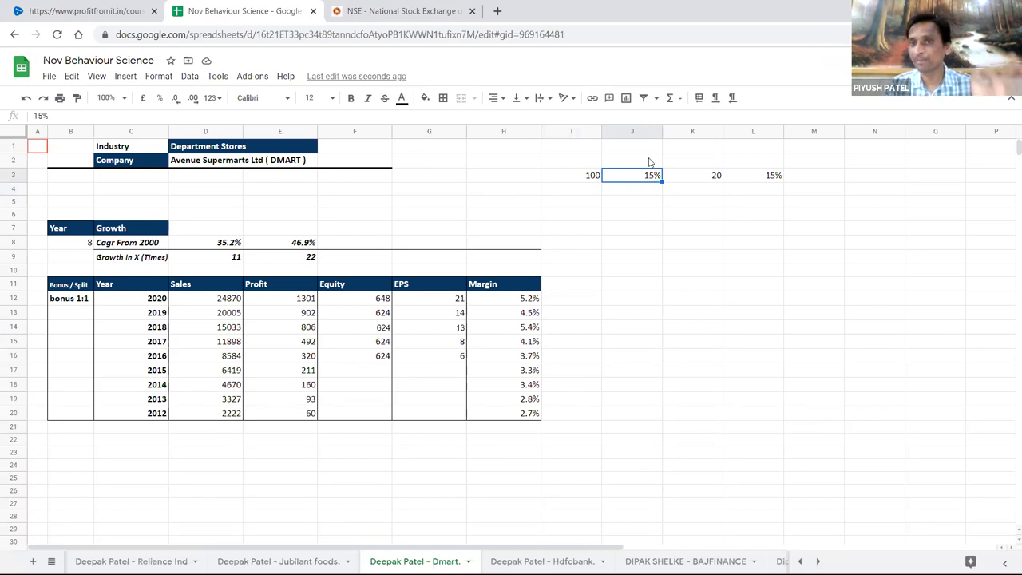
click(770, 179)
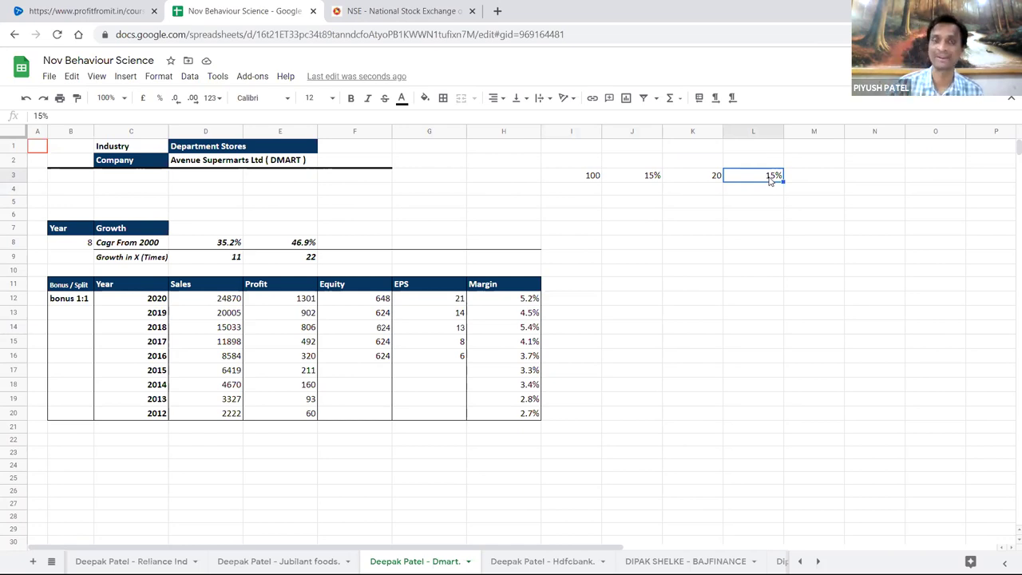
key(shift+Left)
key(shift+Left)
key(shift+Left)
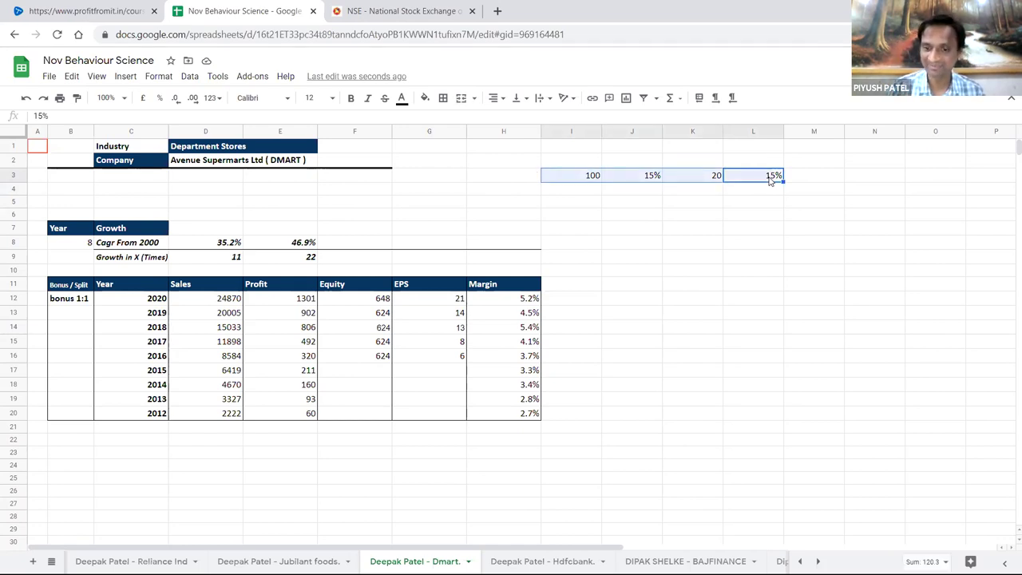
key(Delete)
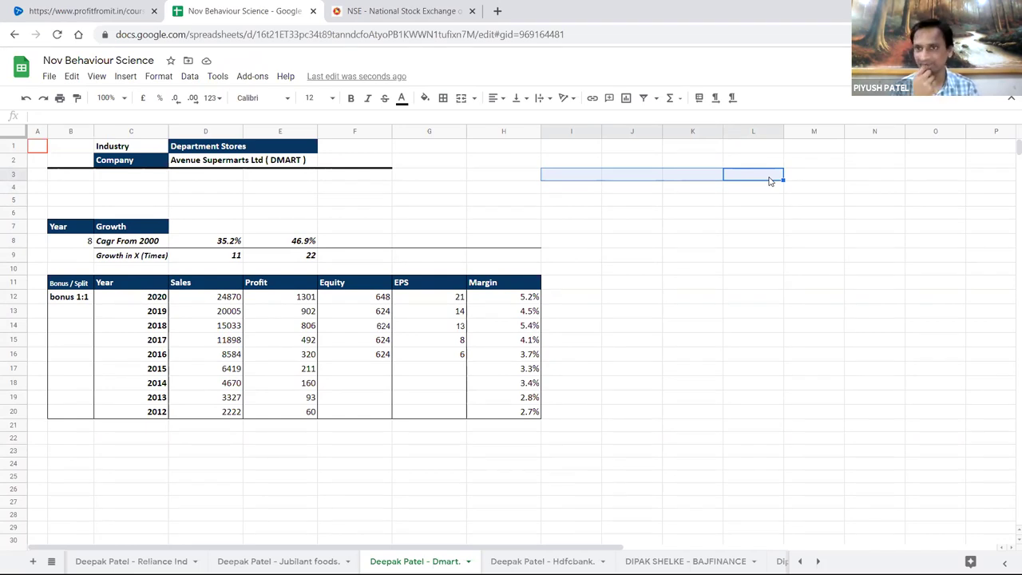
click(559, 384)
scroll(465, 457, down, 2)
scroll(465, 457, up, 2)
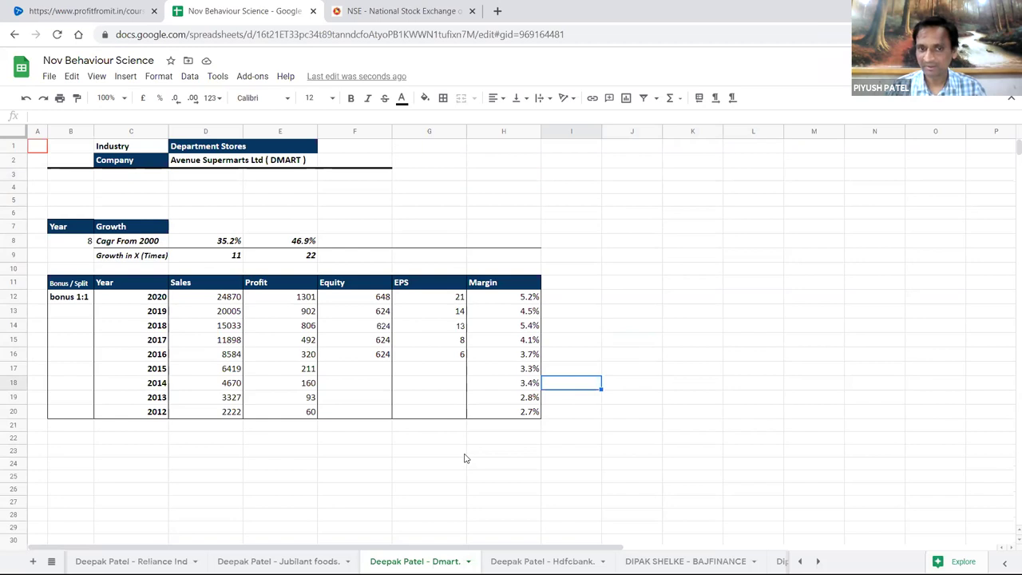
- Look through the workbook's full list of sheets for another company, and close the list
click(52, 561)
scroll(154, 469, up, 5)
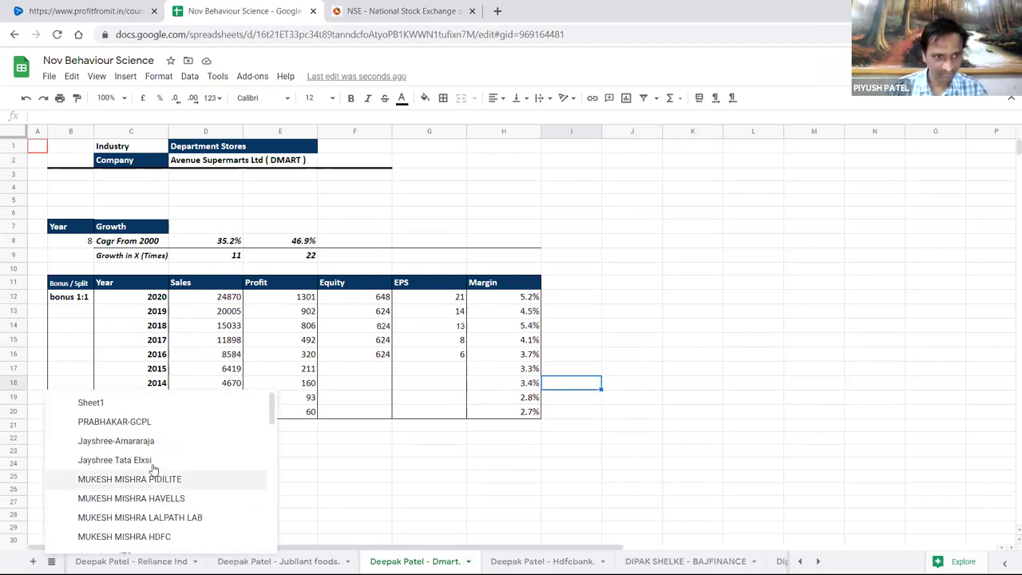
scroll(156, 463, down, 5)
scroll(157, 452, down, 5)
scroll(175, 534, down, 3)
scroll(137, 499, up, 2)
scroll(137, 502, down, 2)
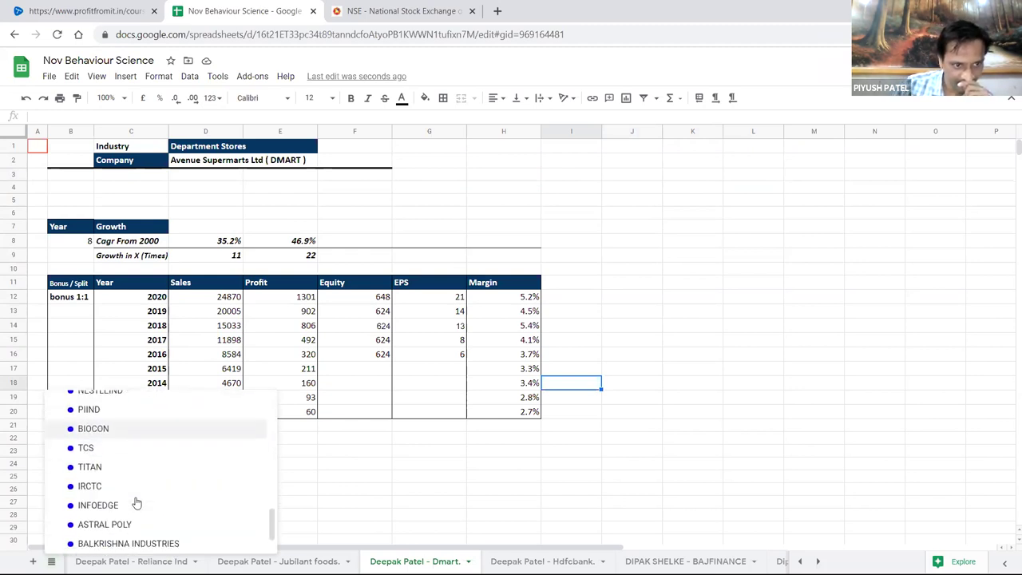
scroll(136, 503, down, 2)
scroll(138, 513, up, 2)
scroll(133, 511, up, 4)
scroll(116, 487, up, 2)
scroll(115, 487, up, 3)
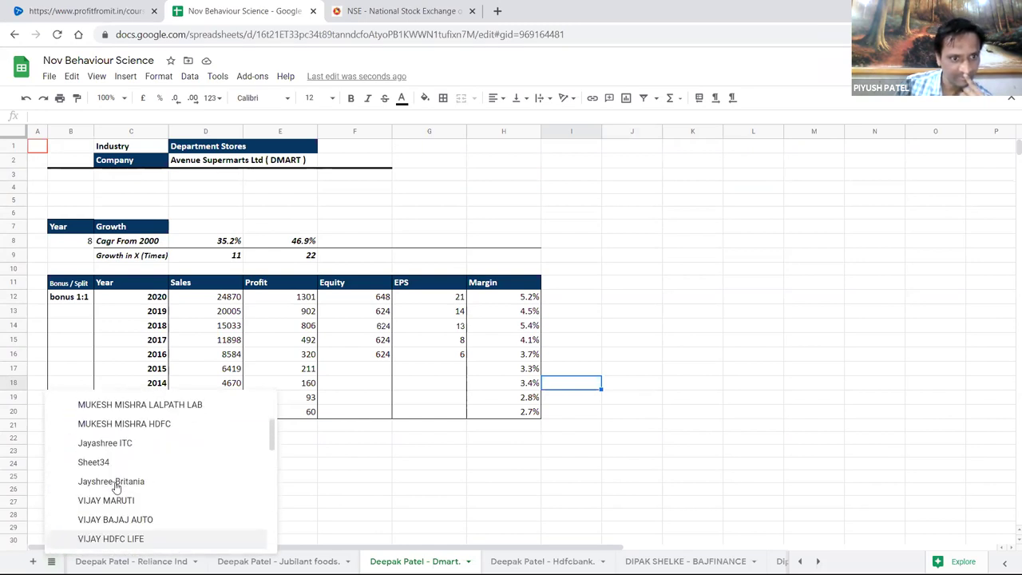
click(354, 463)
- Open Sheet1 with the company summary table and select the industry cell of TCS
click(51, 561)
scroll(79, 479, up, 5)
click(96, 403)
click(337, 354)
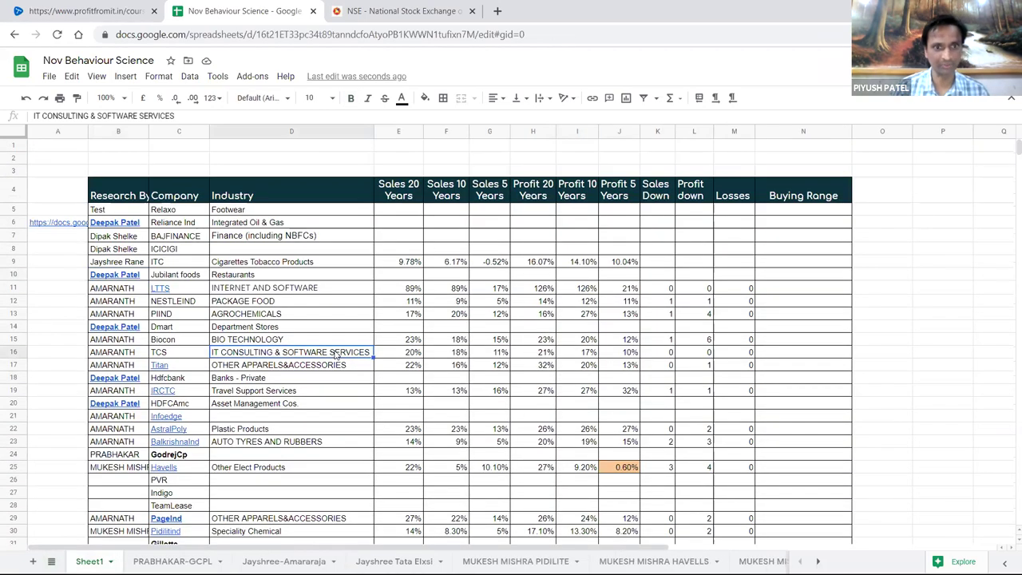
- Search Sheet1 for "hul" and for "per", and close the search
key(ctrl+f)
text(hul)
key(BackSpace)
key(BackSpace)
key(BackSpace)
text(per)
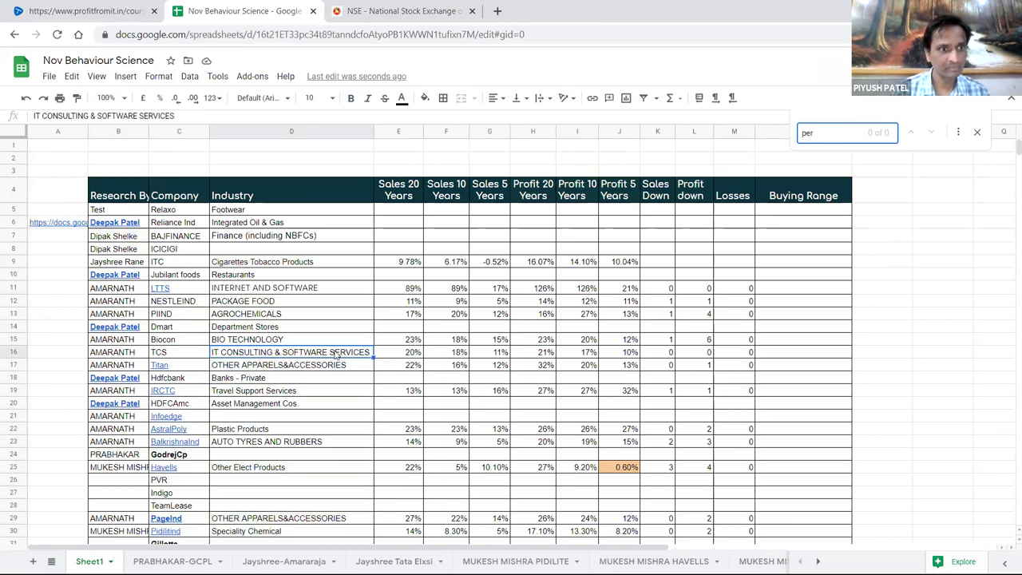
key(Escape)
- Open the spreadsheet linked in cell A6 and request access to it
click(62, 225)
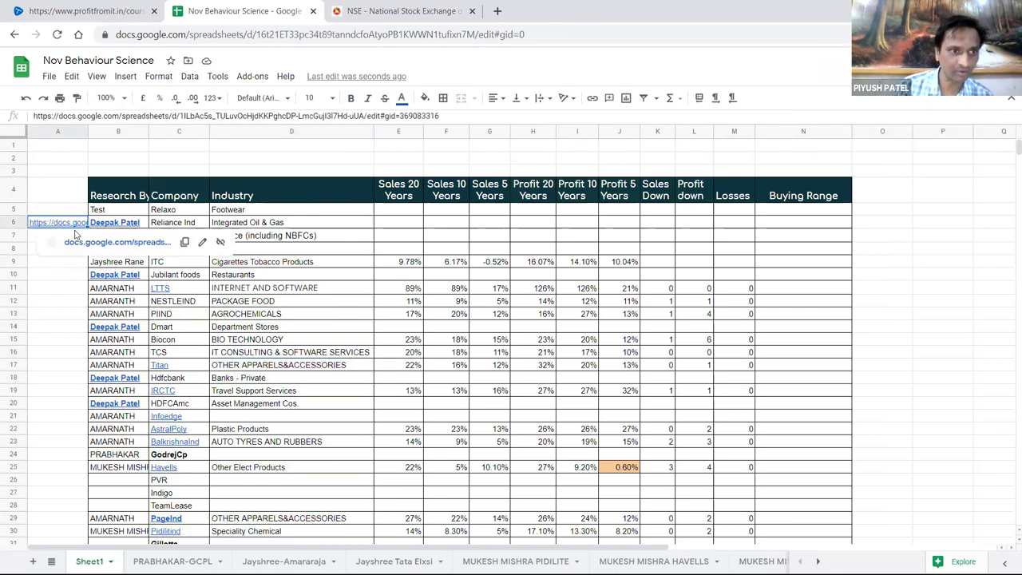
click(93, 243)
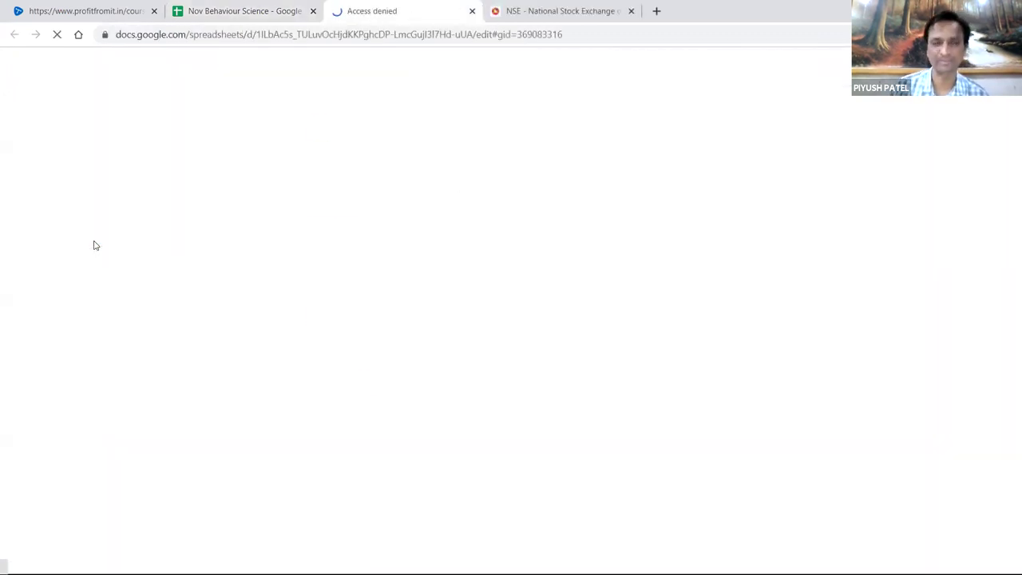
click(362, 314)
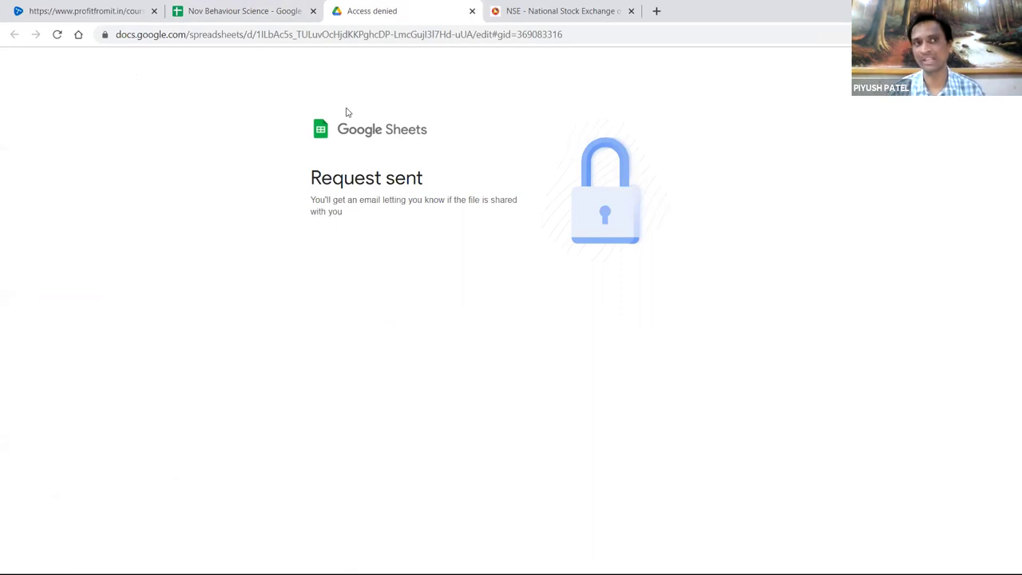
- Reload the linked spreadsheet's page and send the access request again
click(234, 33)
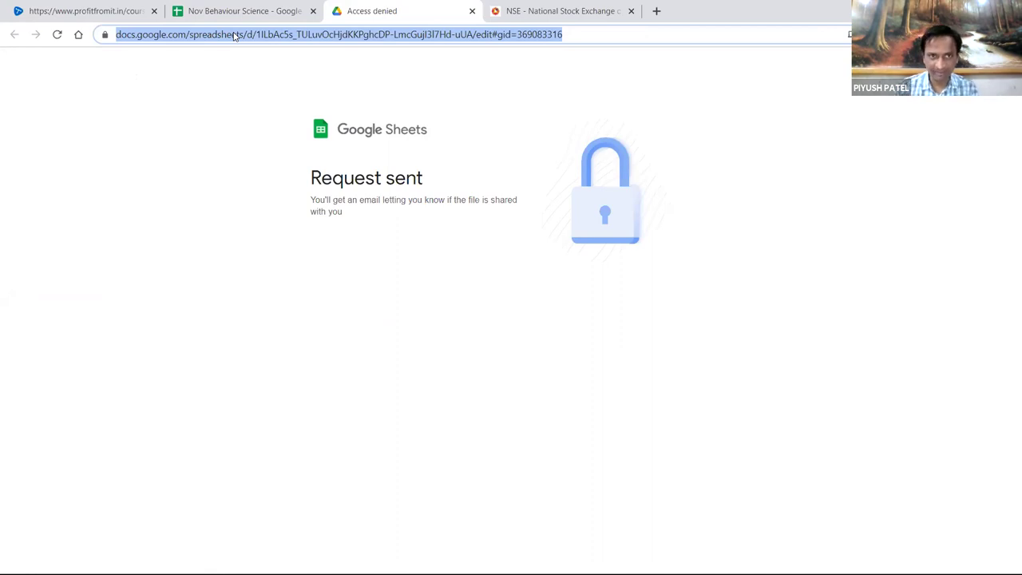
key(Return)
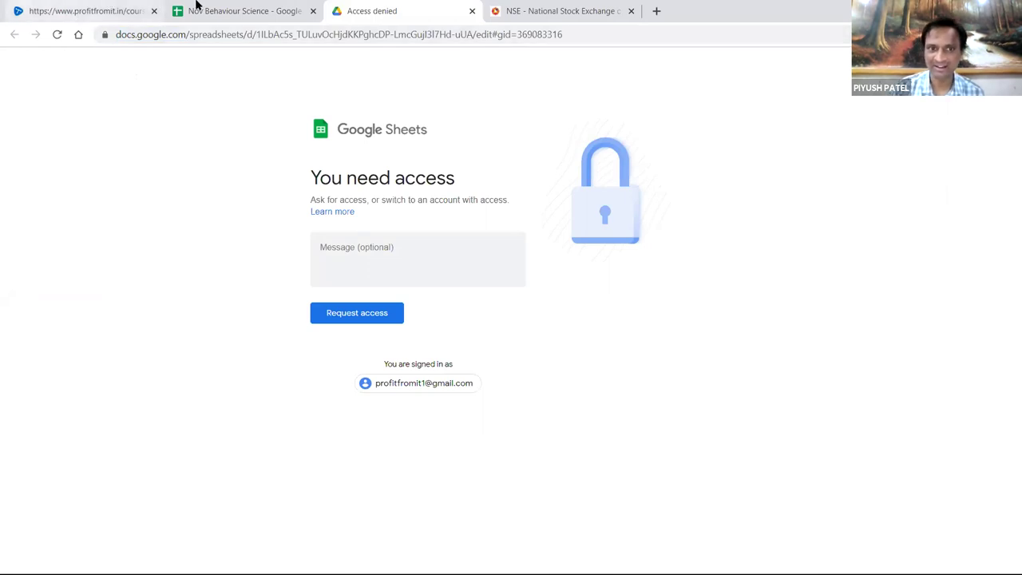
click(359, 318)
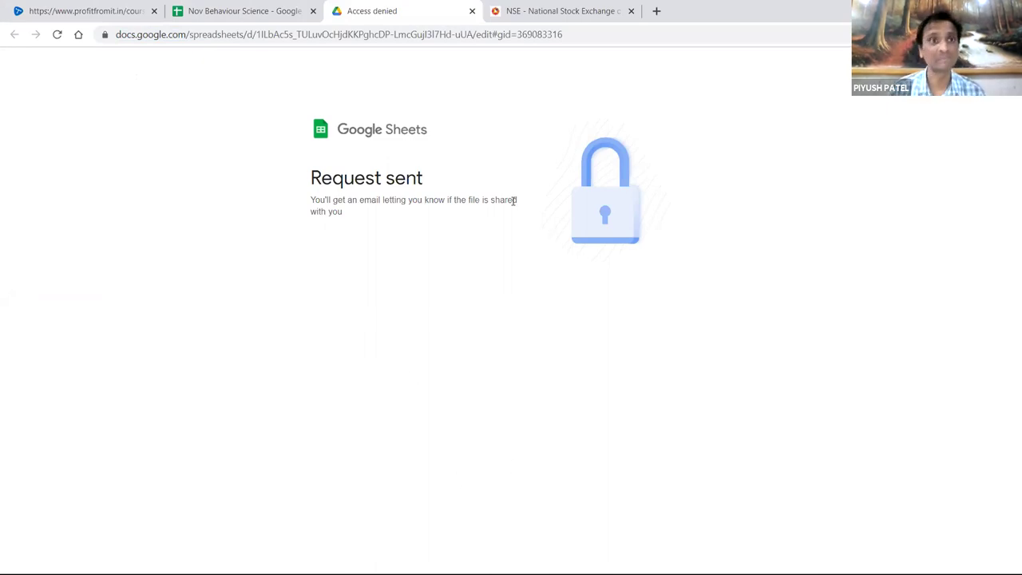
- Return to the Nov Behaviour Science workbook, examine its link-sharing role options, and close the sharing dialog without changes
click(236, 9)
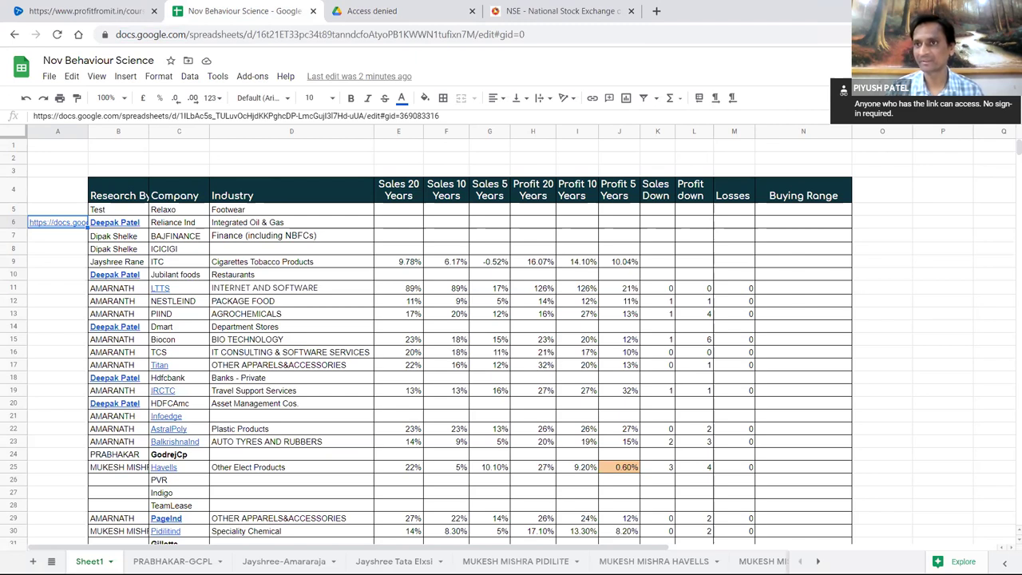
click(934, 61)
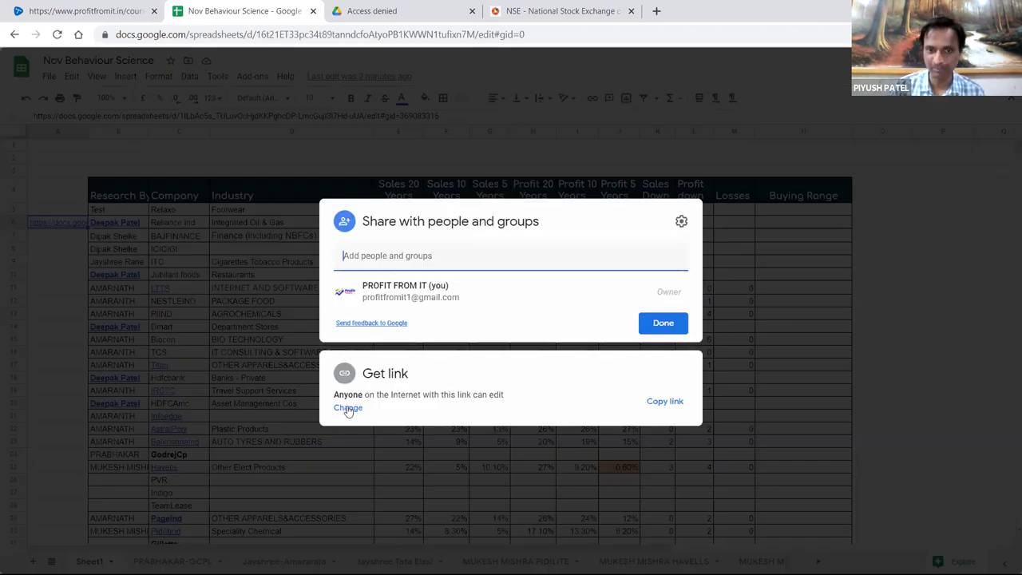
click(348, 409)
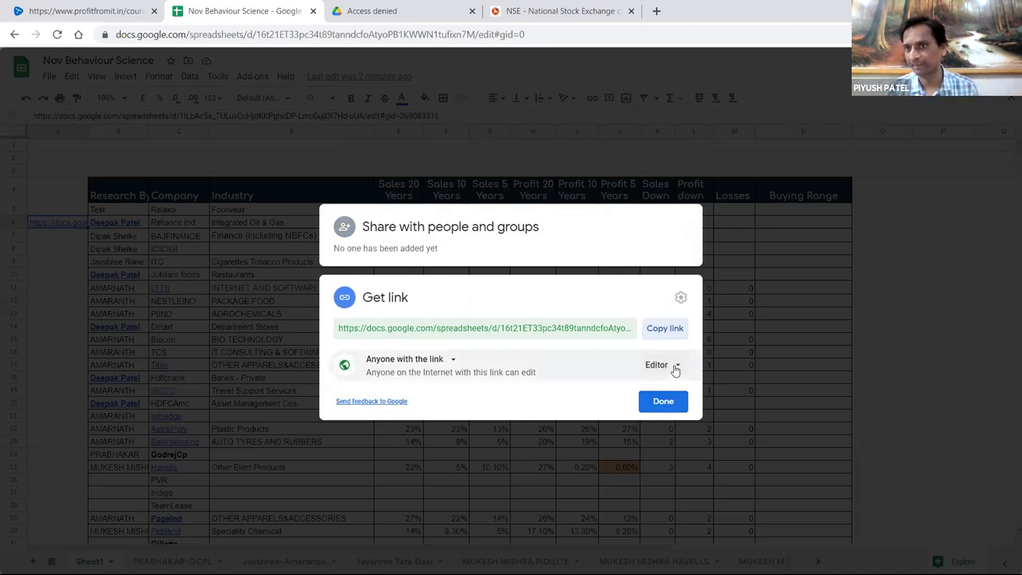
click(674, 367)
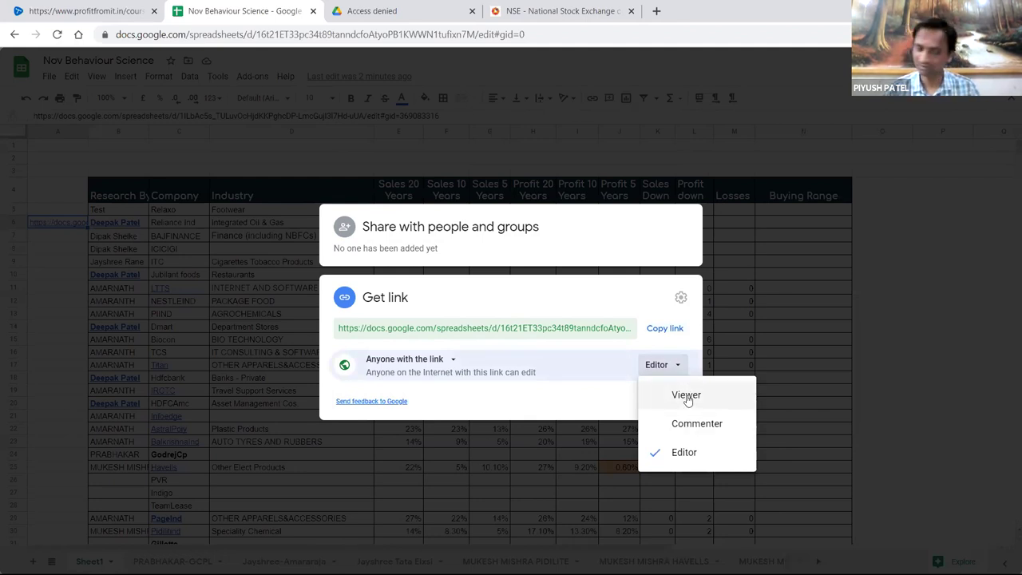
click(805, 329)
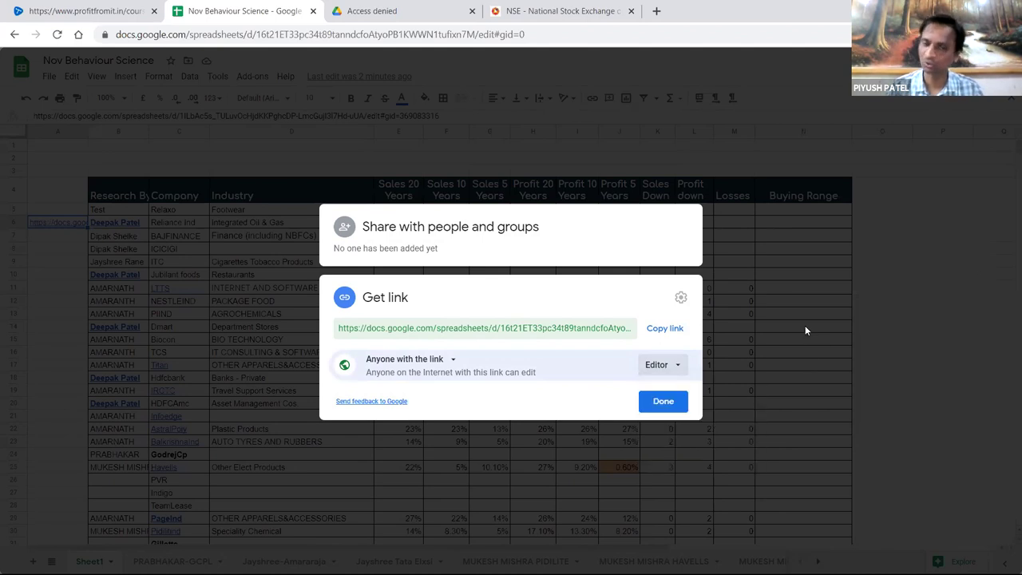
click(741, 376)
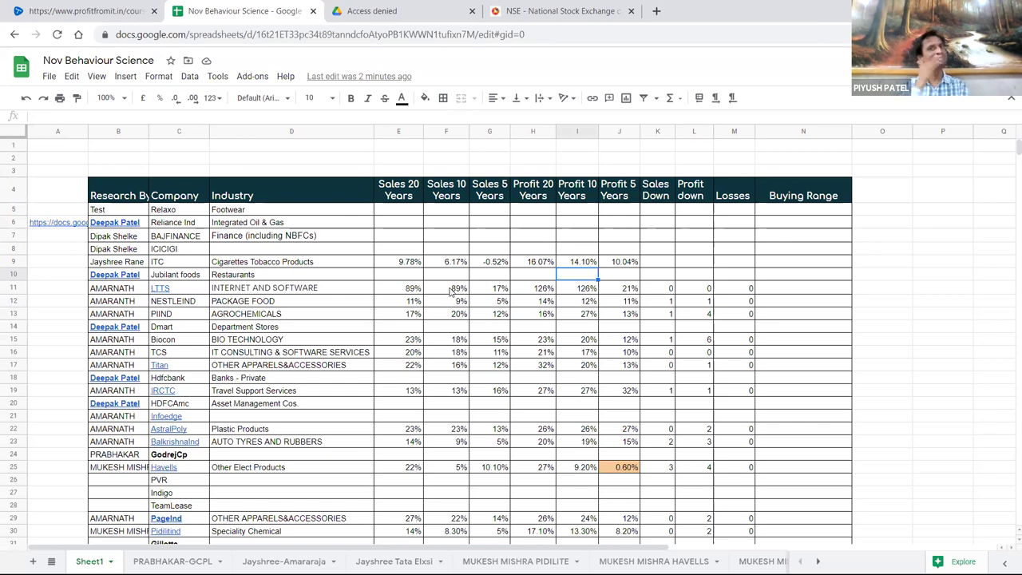
- Close the access-denied page and select the LTTS company cell in the Sheet1 table
click(474, 11)
click(323, 344)
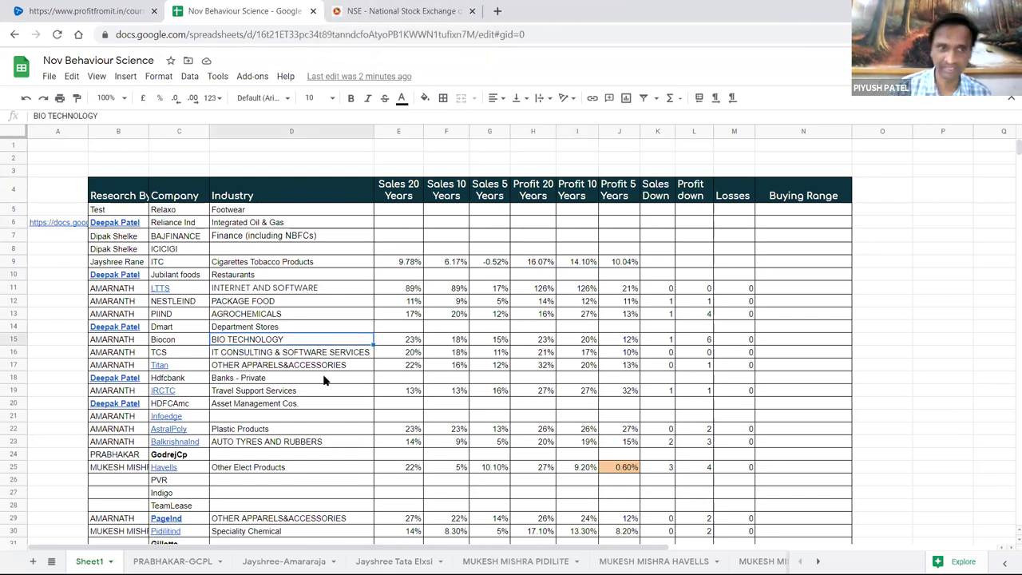
click(325, 255)
click(269, 274)
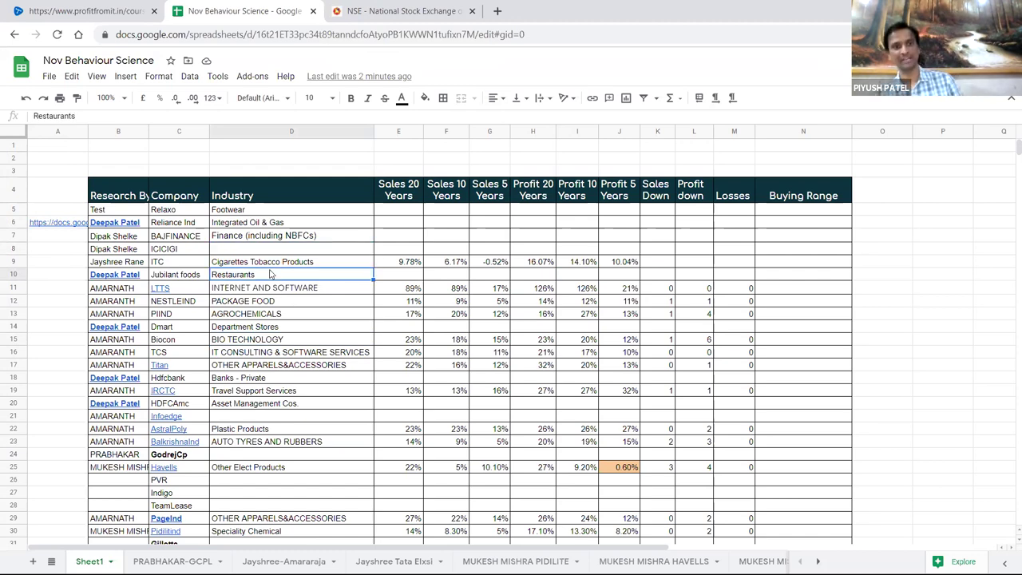
key(Down)
key(Left)
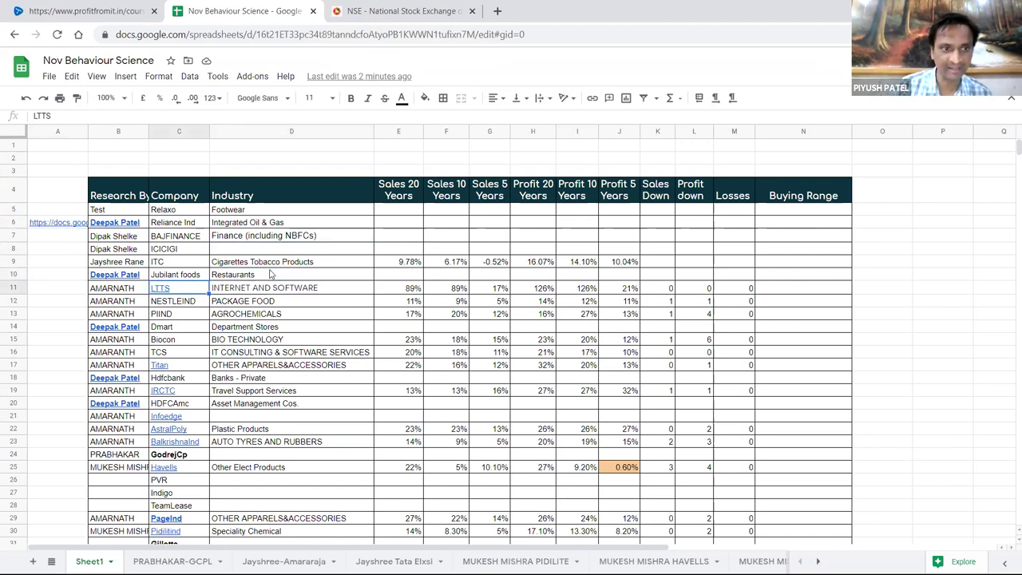
- Examine the industry and researcher entries from row 11 down, and select the Research By cells in rows 11 to 24
key(Left)
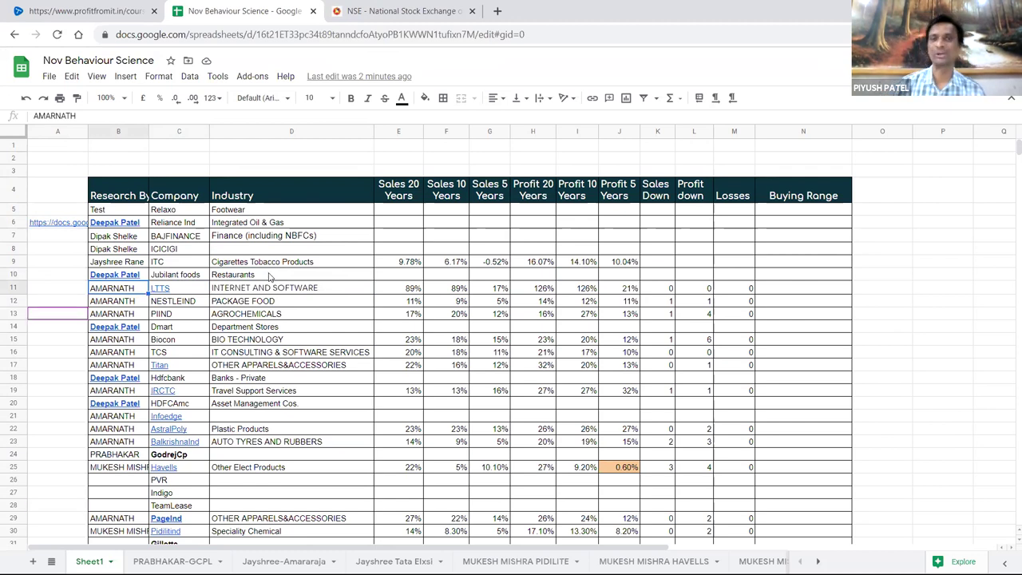
scroll(577, 388, down, 2)
scroll(496, 392, up, 2)
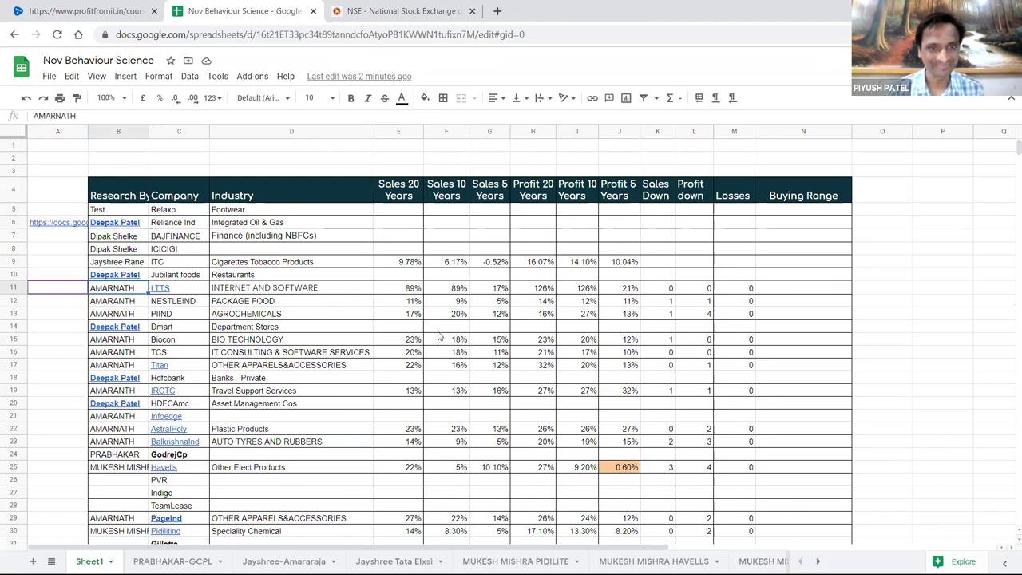
click(345, 278)
click(342, 292)
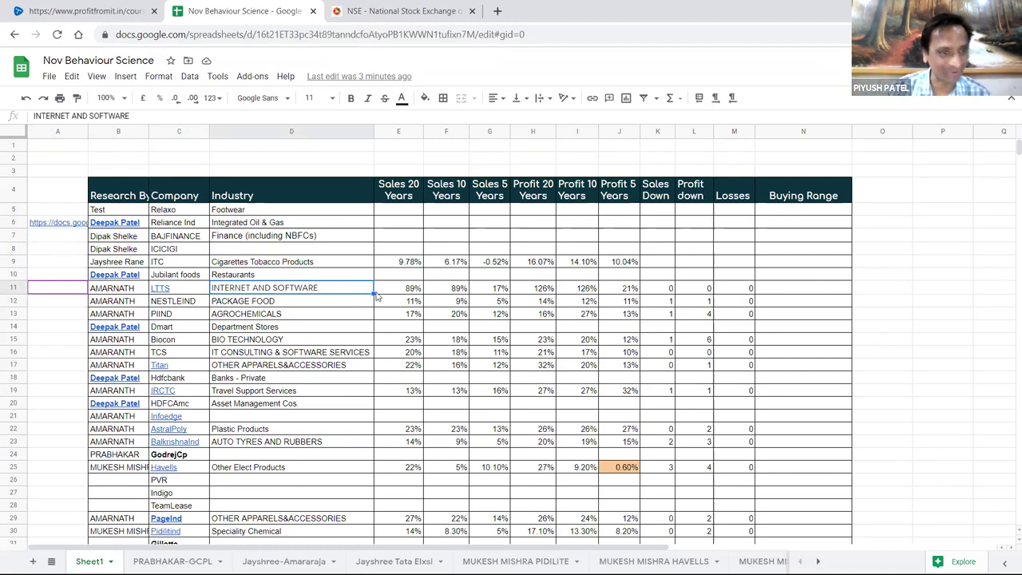
click(305, 304)
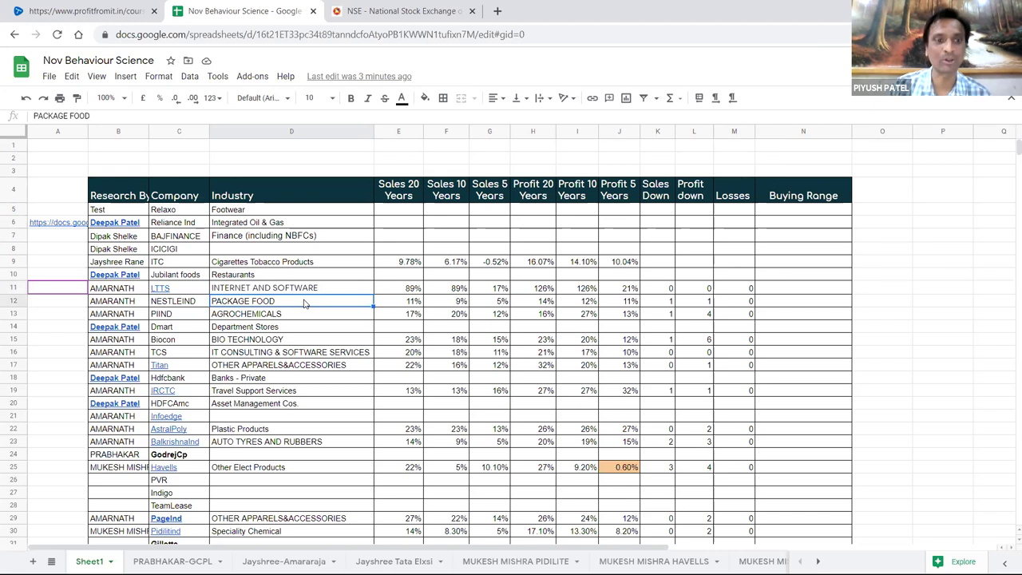
click(286, 339)
click(113, 304)
drag(114, 306, 120, 457)
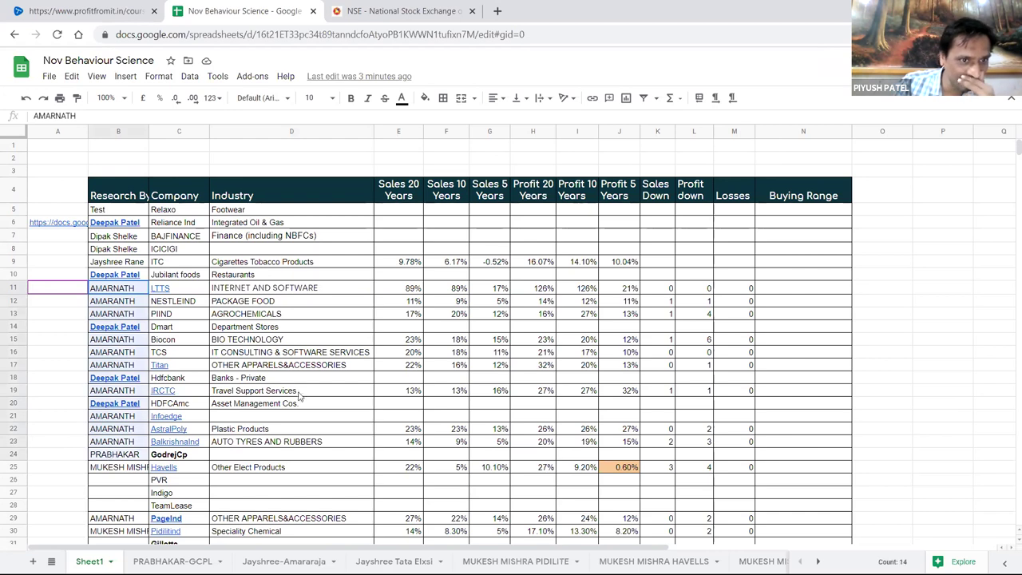
- Go through the Company column entries from NESTLEIND to BalkrishnaInd, checking which companies link to their own sheets
click(190, 301)
click(181, 316)
click(182, 343)
click(185, 356)
click(183, 364)
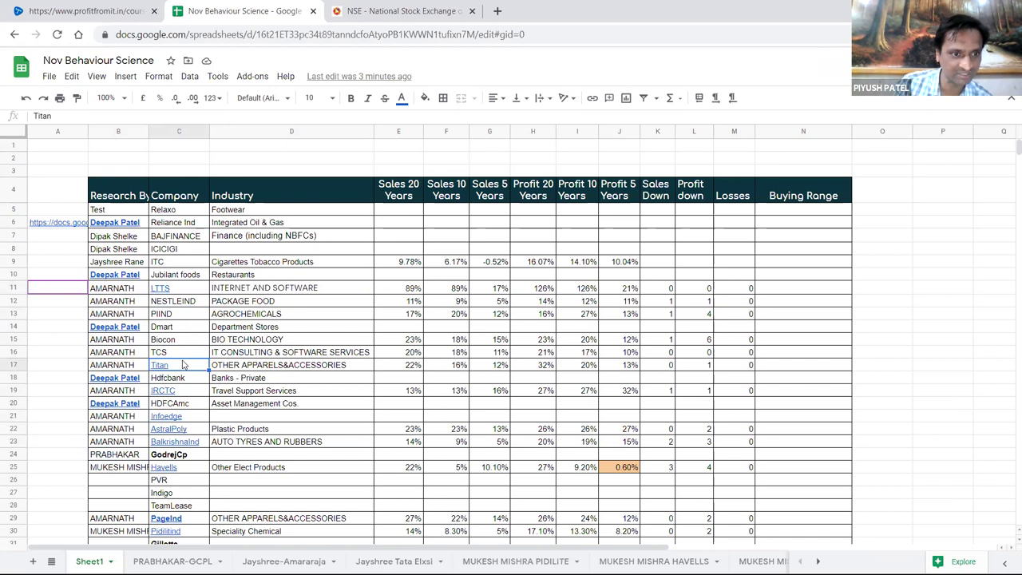
click(193, 418)
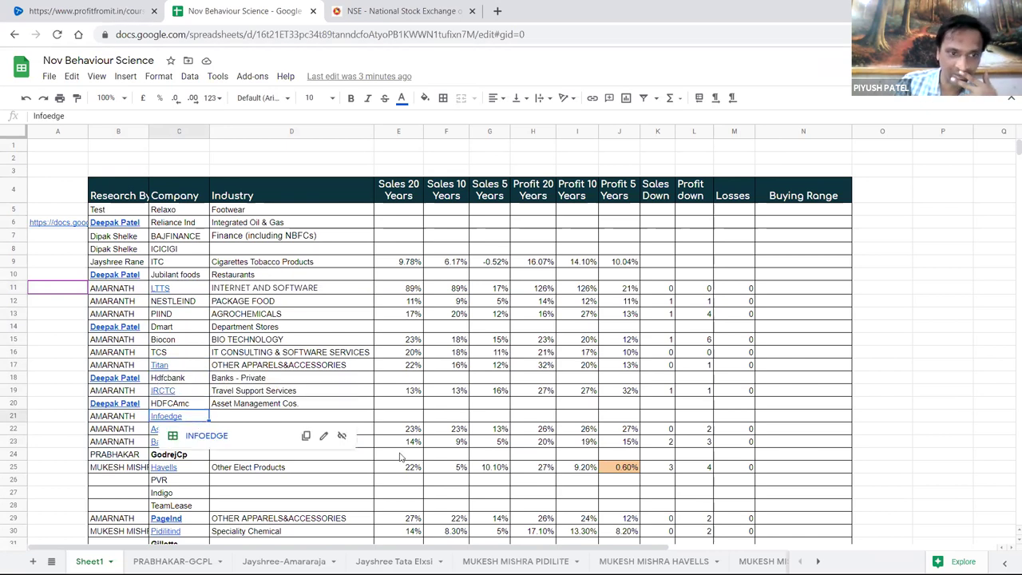
click(197, 432)
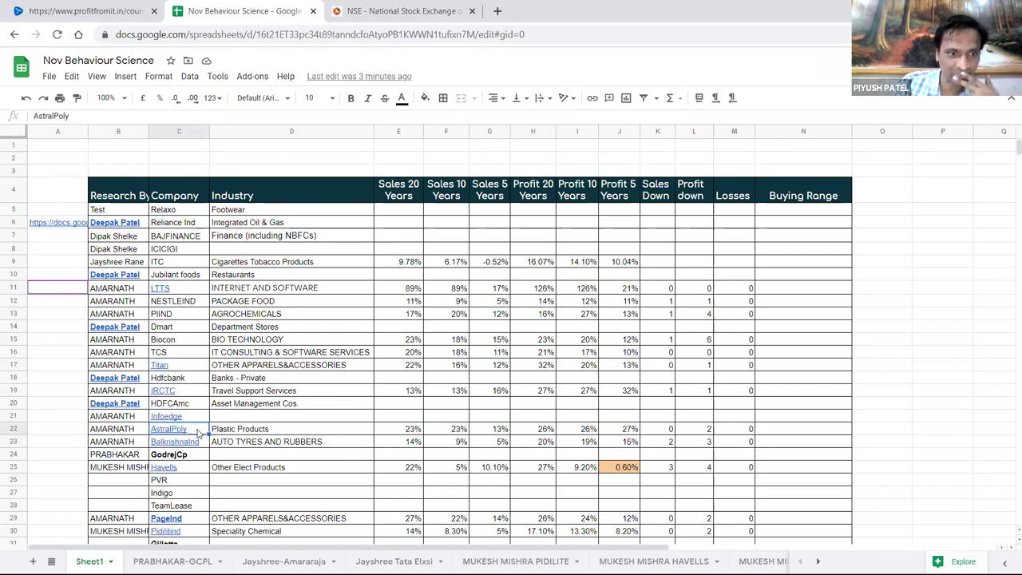
click(188, 445)
- Examine the company list down to Ultratech and back up for entries with and without researchers and growth figures
scroll(191, 360, down, 3)
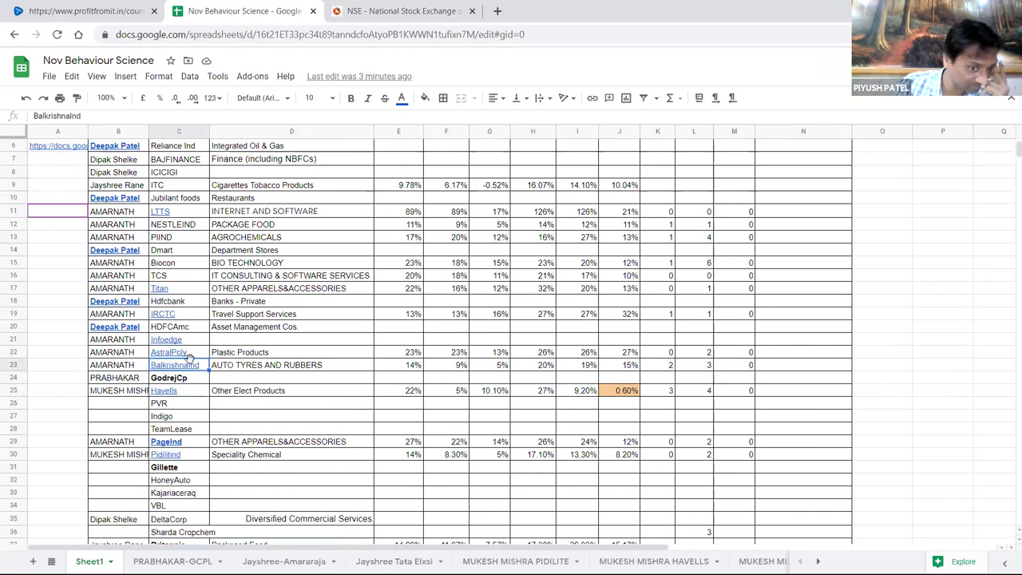
scroll(189, 358, down, 2)
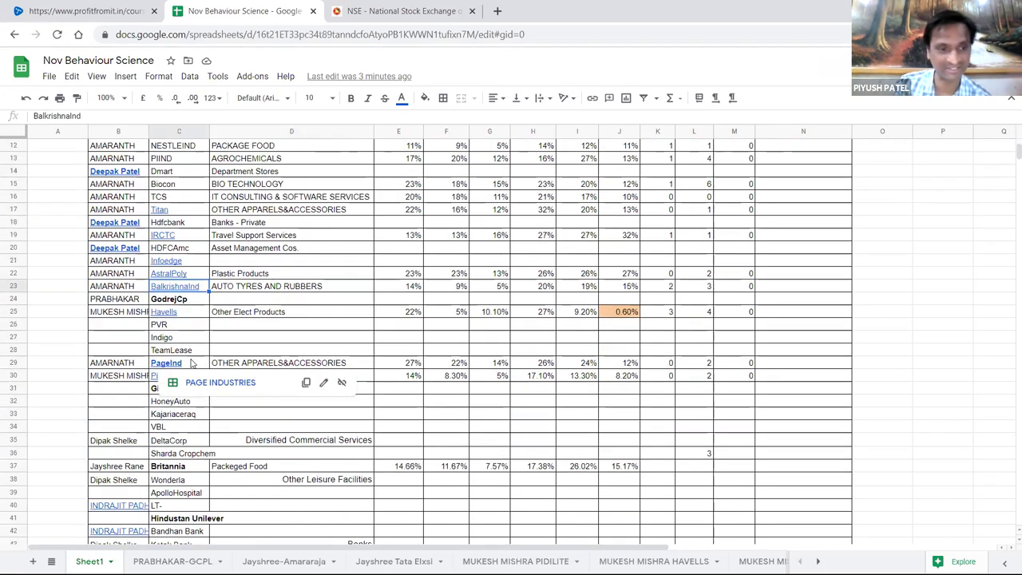
scroll(191, 364, down, 3)
scroll(177, 336, down, 2)
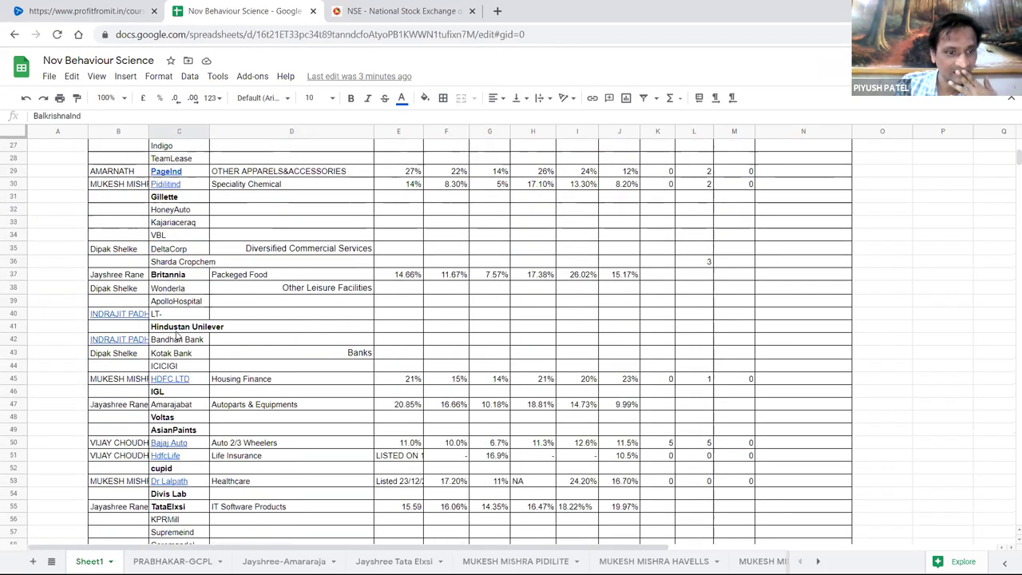
scroll(177, 335, down, 5)
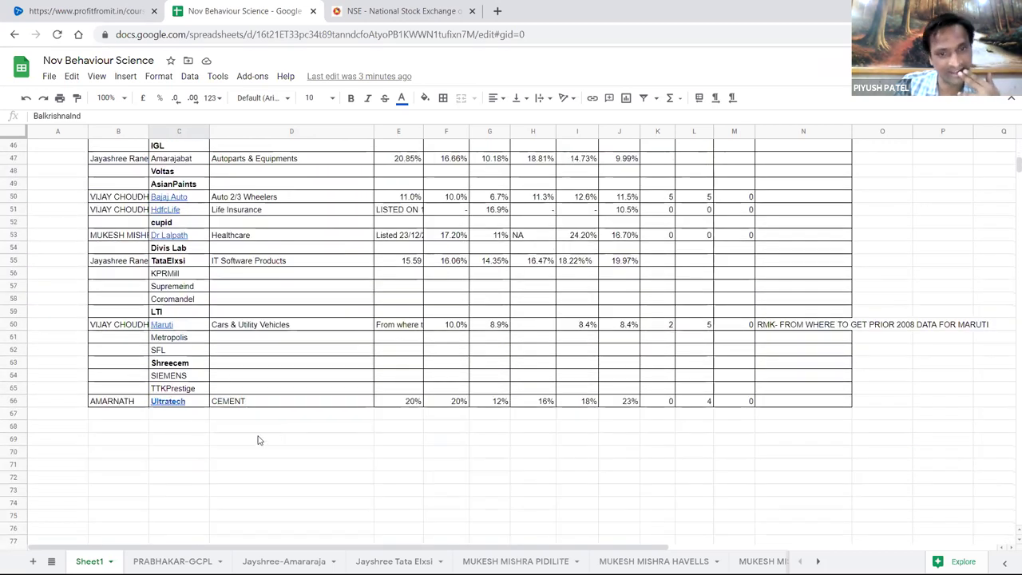
click(278, 437)
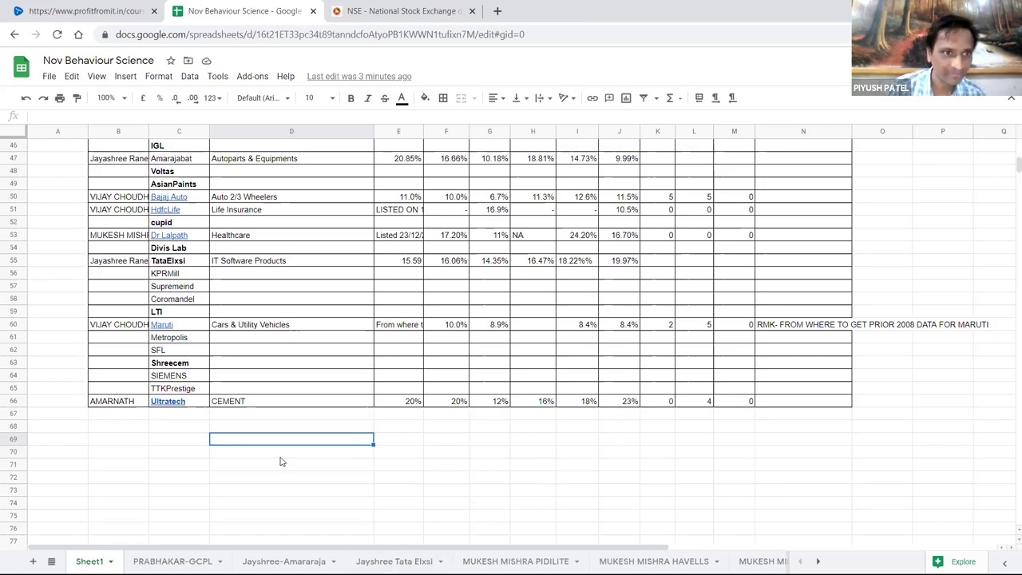
scroll(208, 302, up, 2)
scroll(208, 301, up, 6)
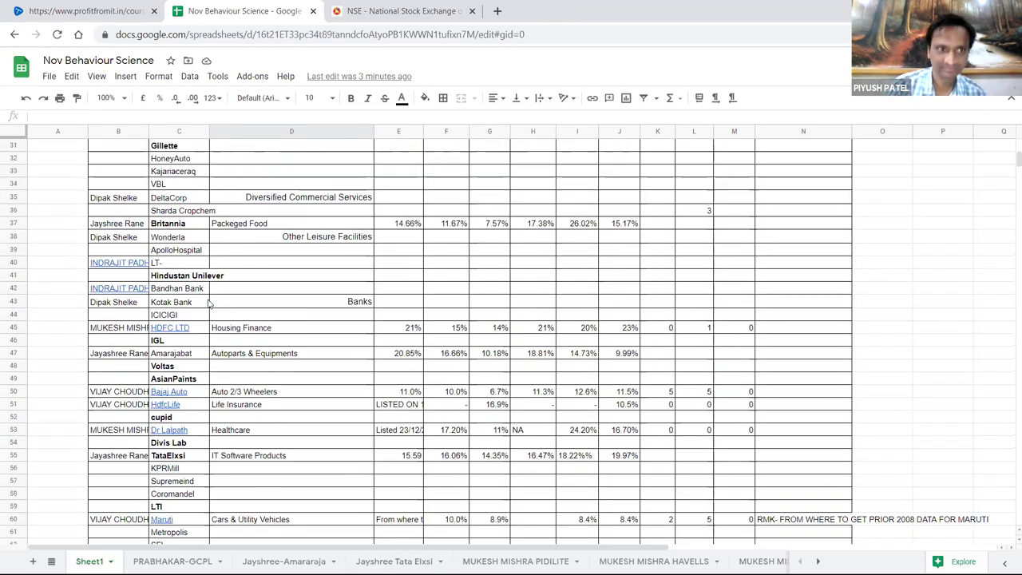
scroll(191, 303, up, 1)
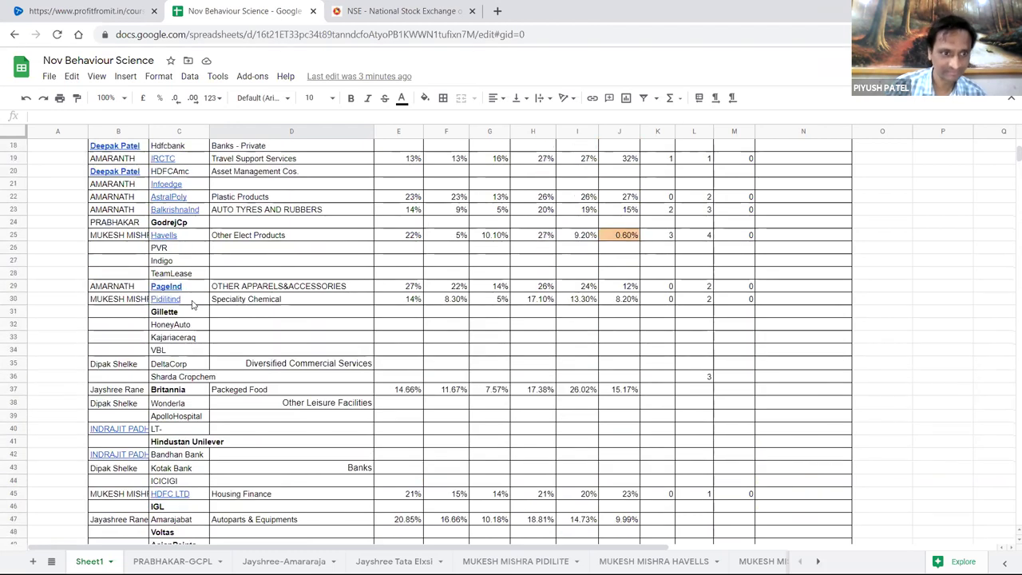
scroll(191, 304, up, 1)
scroll(190, 305, down, 4)
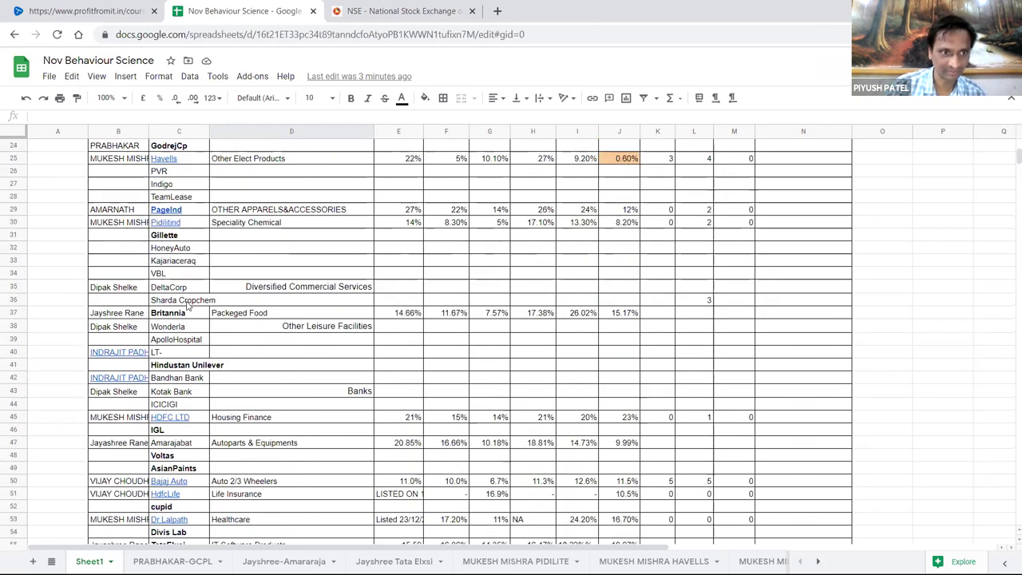
scroll(190, 304, up, 4)
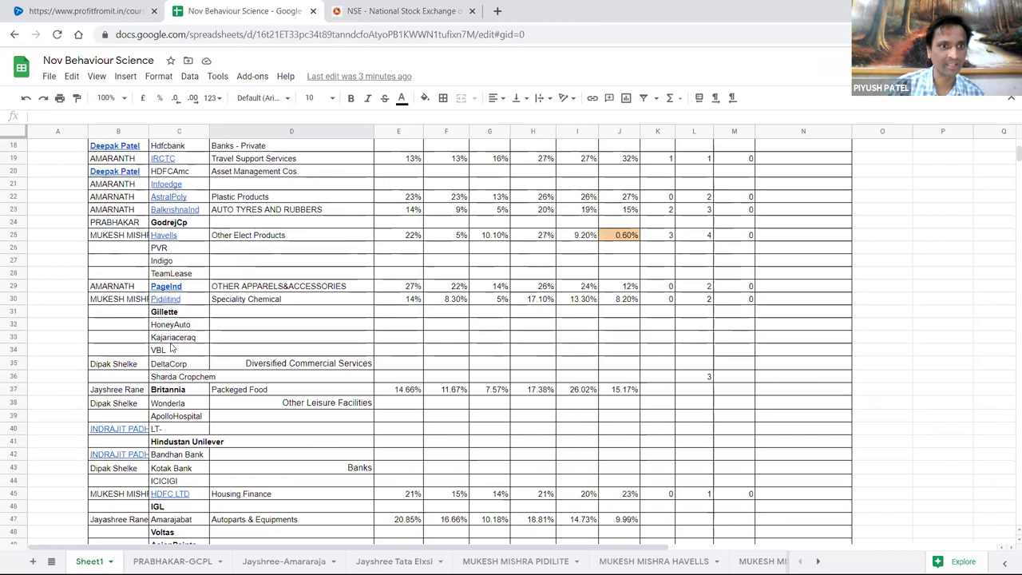
scroll(192, 274, up, 3)
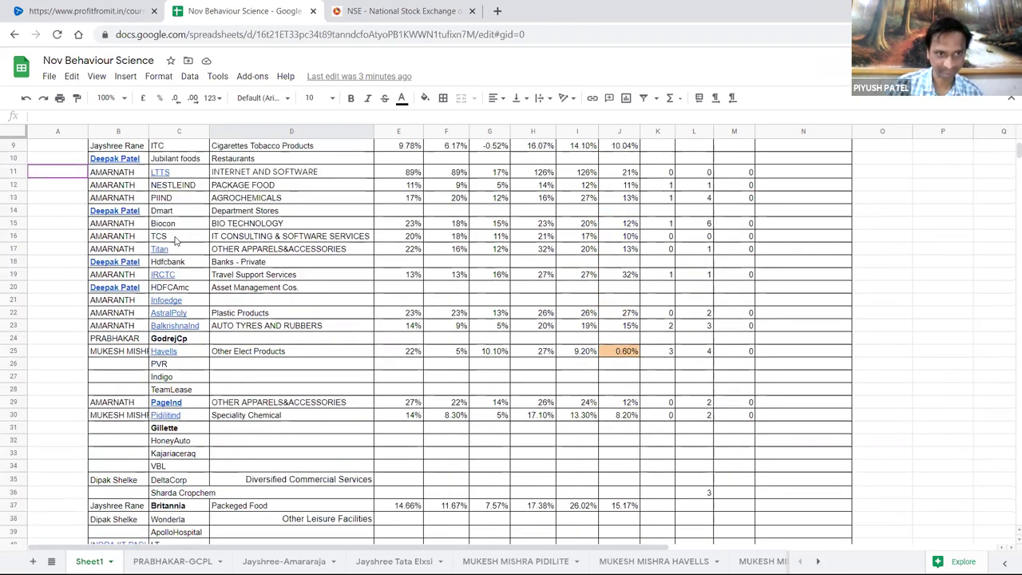
- Review the sales and profit growth columns from Havells to Ultratech, selecting the figures in rows 47 to 66
click(412, 391)
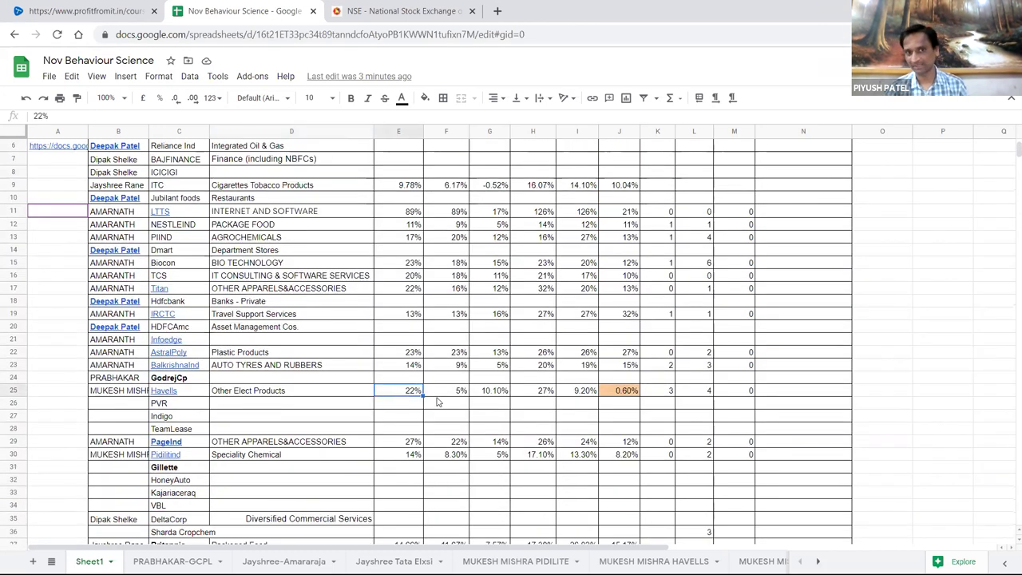
scroll(533, 407, down, 3)
scroll(534, 408, down, 7)
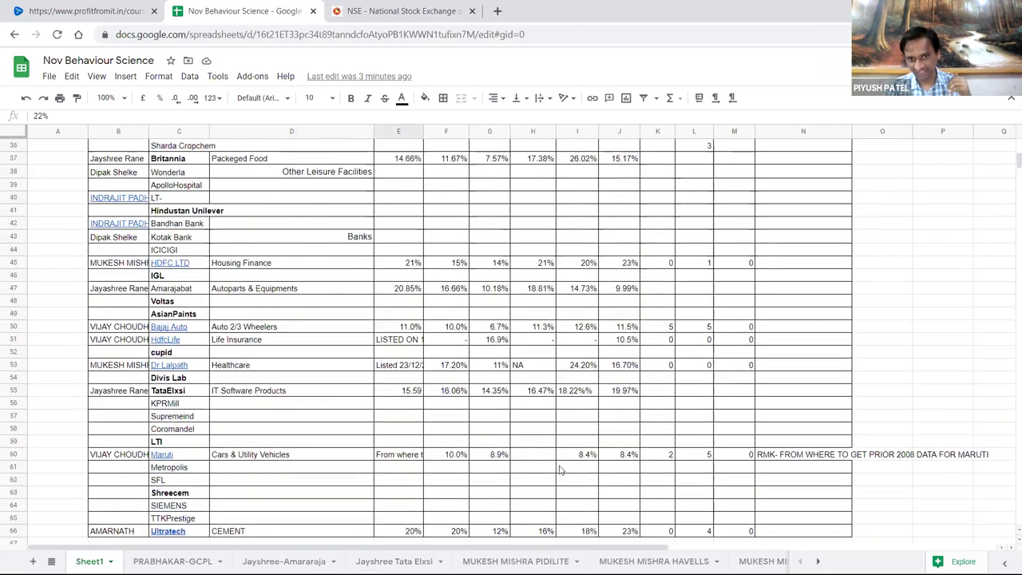
scroll(609, 486, down, 3)
drag(627, 413, 379, 173)
scroll(485, 314, up, 3)
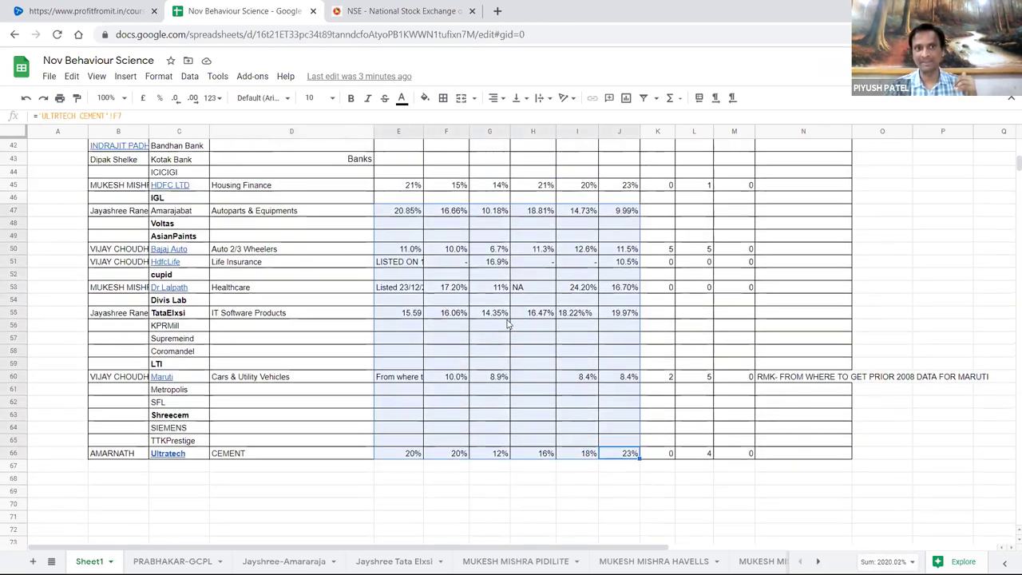
click(461, 265)
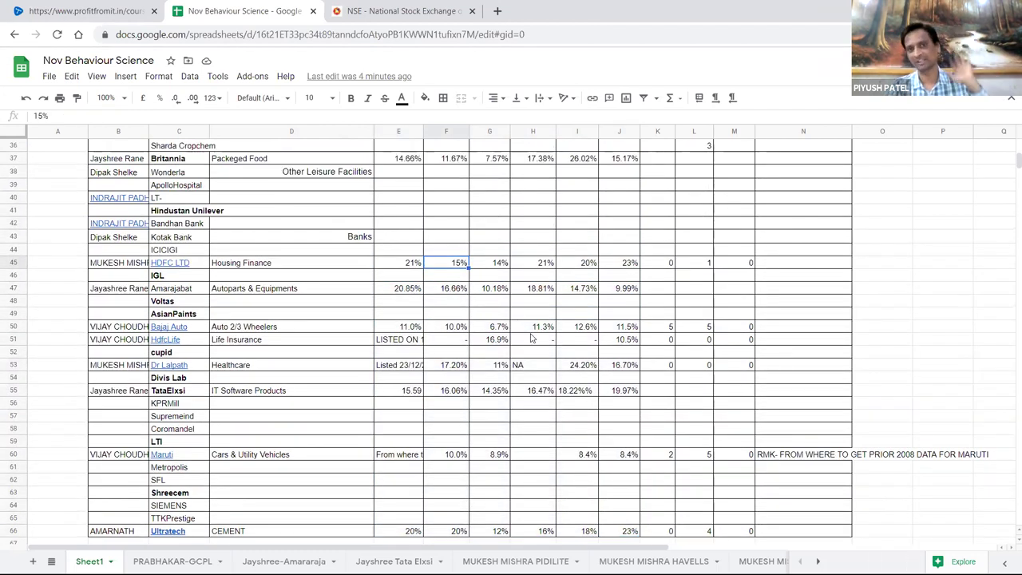
- Examine the growth figures around the middle of the table and select Britannia's five-year sales growth
scroll(418, 335, up, 8)
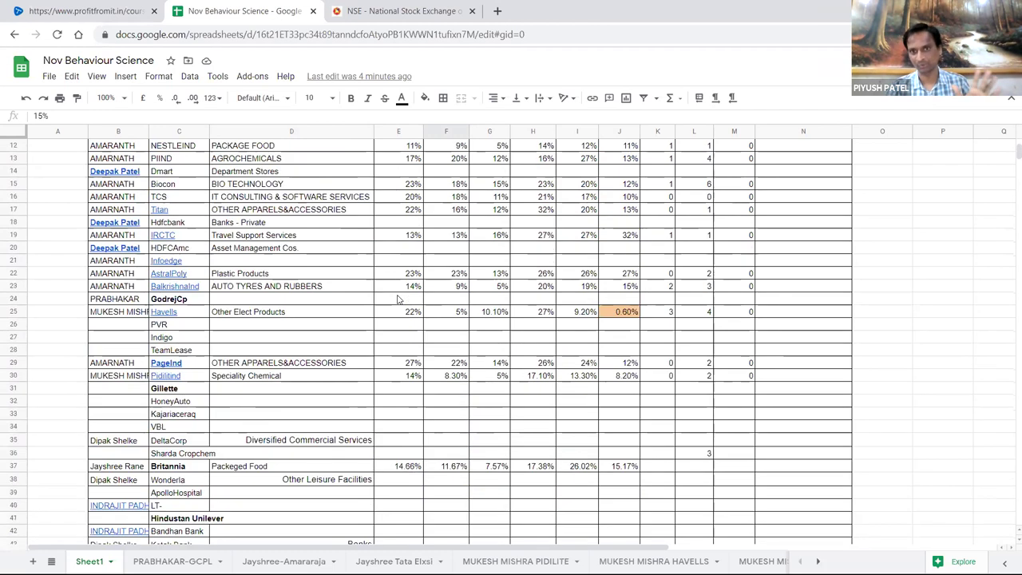
click(506, 391)
click(553, 423)
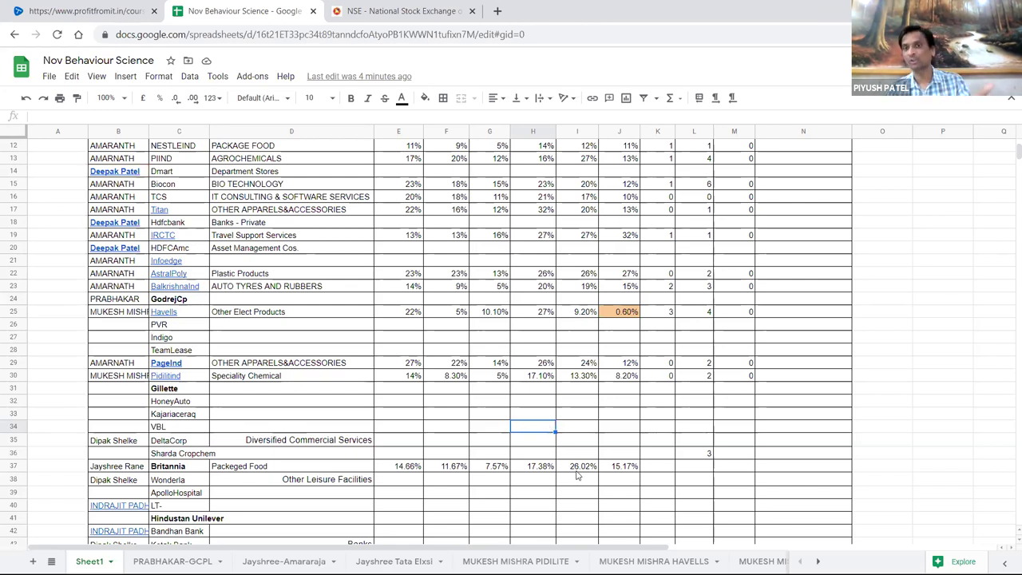
click(486, 468)
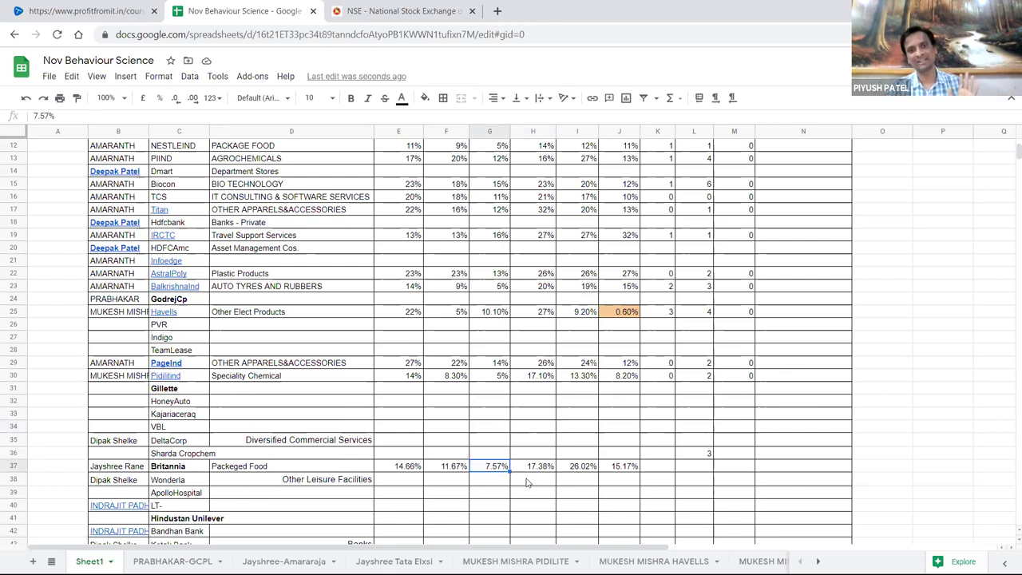
- Search the sheet for "naukri" and clear the search term
click(386, 290)
key(ctrl+f)
text(naukri)
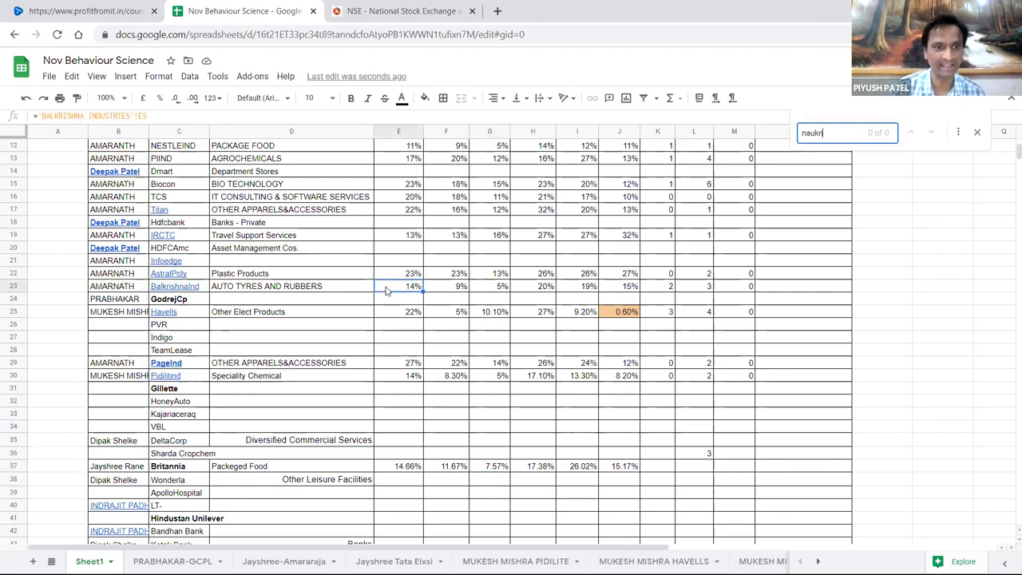
key(BackSpace)
key(BackSpace)
key(BackSpace)
key(BackSpace)
key(BackSpace)
key(BackSpace)
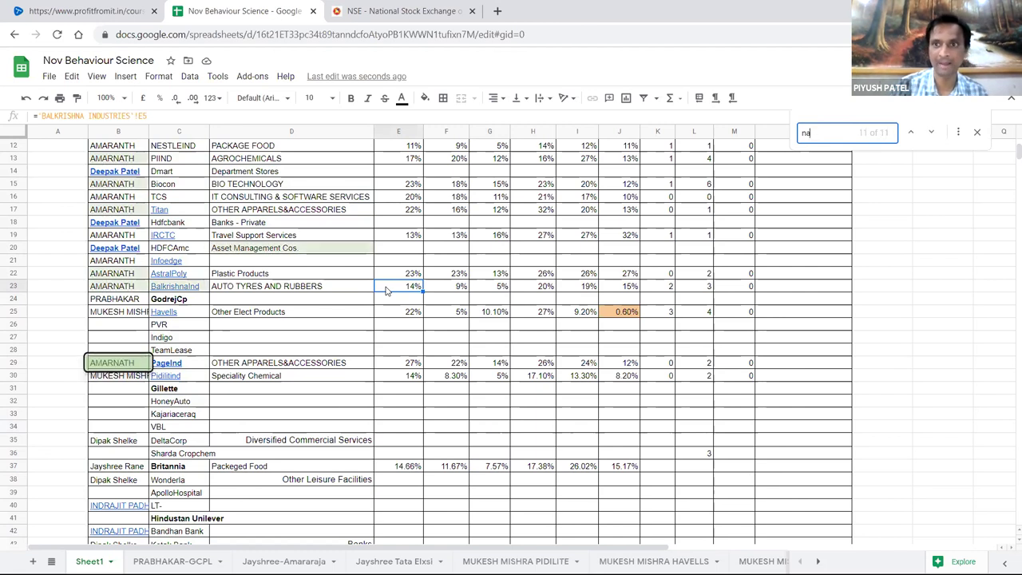
- Search the sheet for "info" and open the INFOEDGE sheet linked in the Infoedge company cell
text(in)
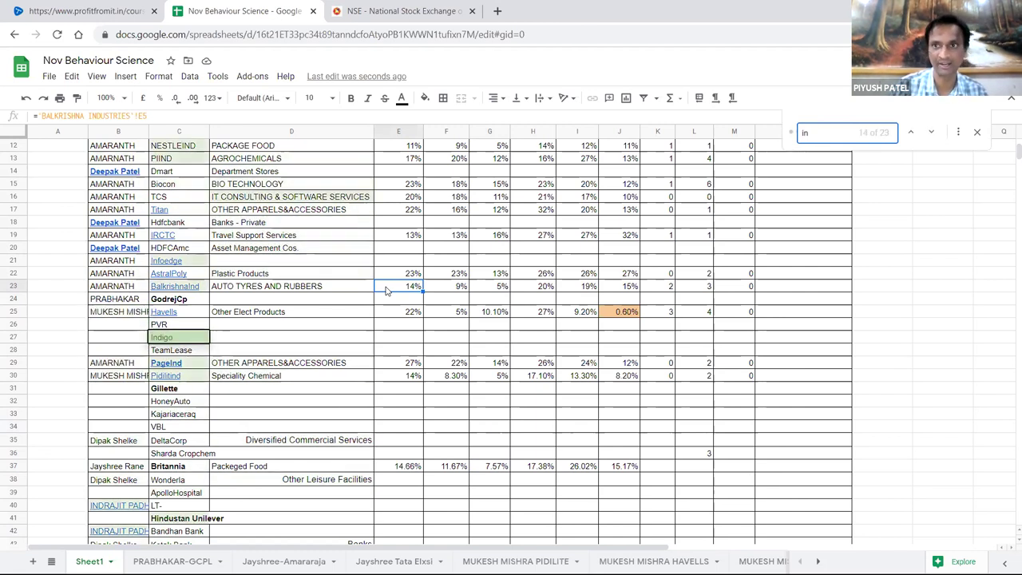
text(fo)
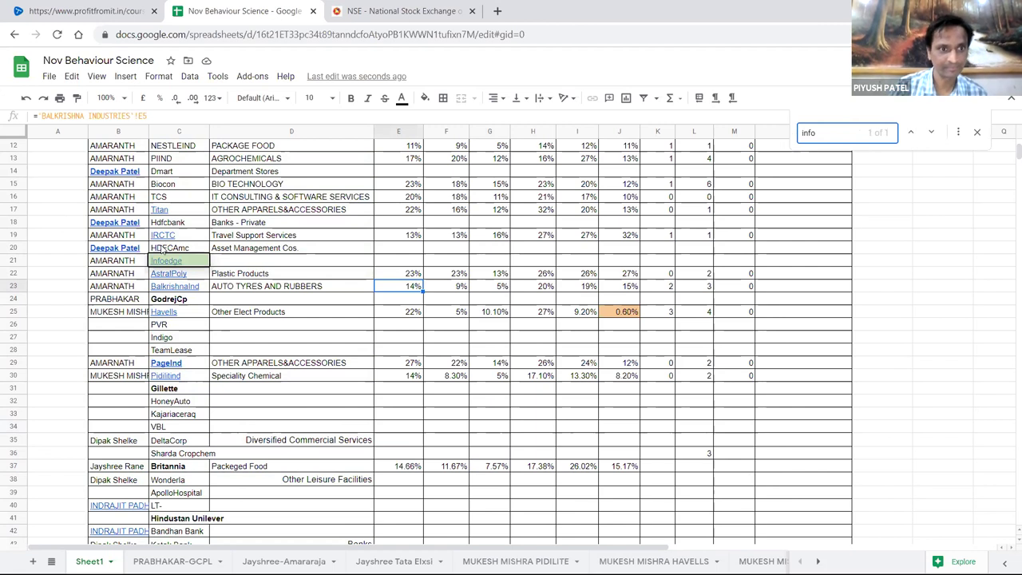
mouse_move(169, 265)
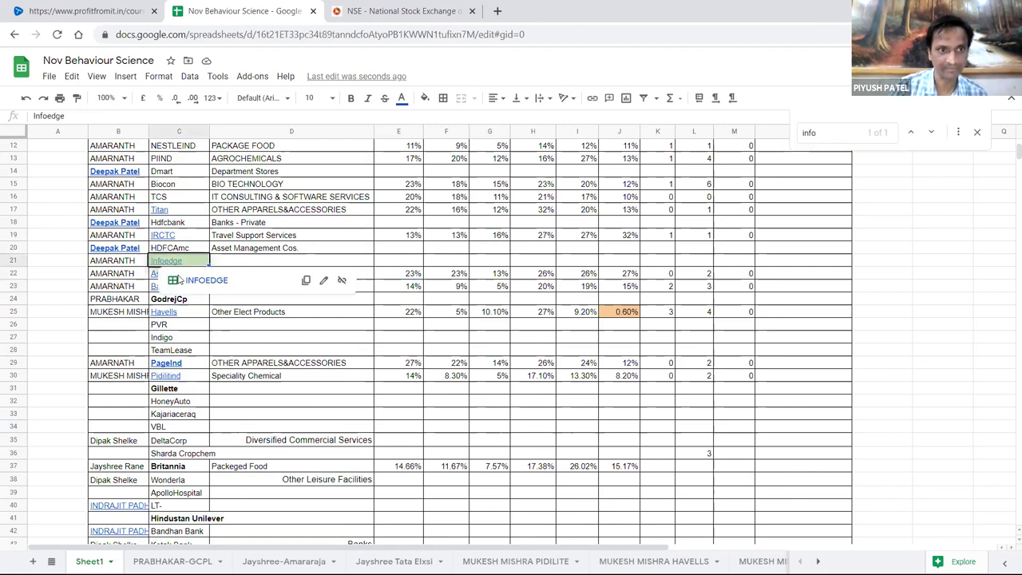
click(206, 281)
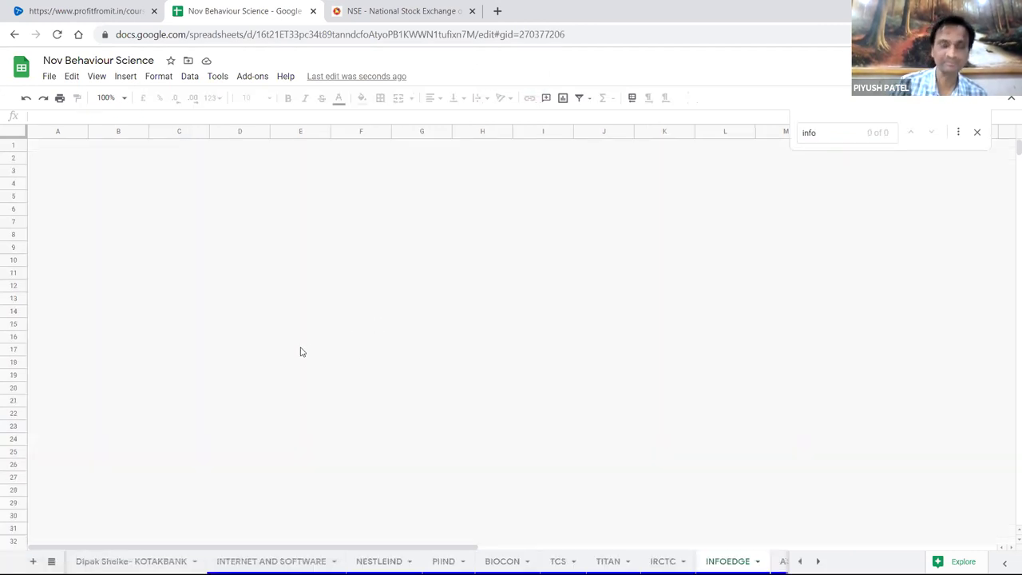
- Examine Infoedge's yearly sales and profit table, selecting the 2014 sales cell and the 2020 profit cell
scroll(453, 374, down, 1)
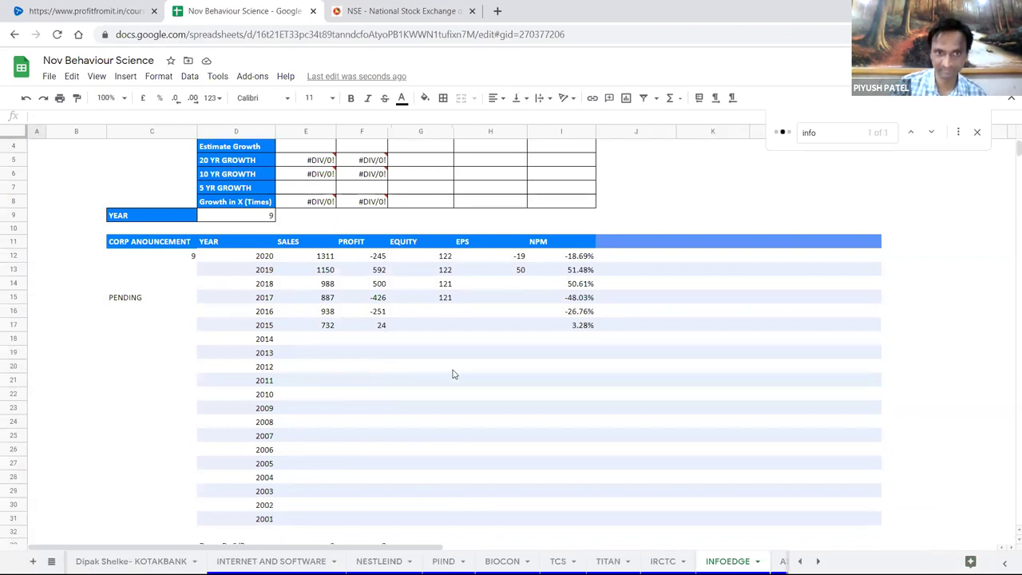
scroll(403, 376, up, 1)
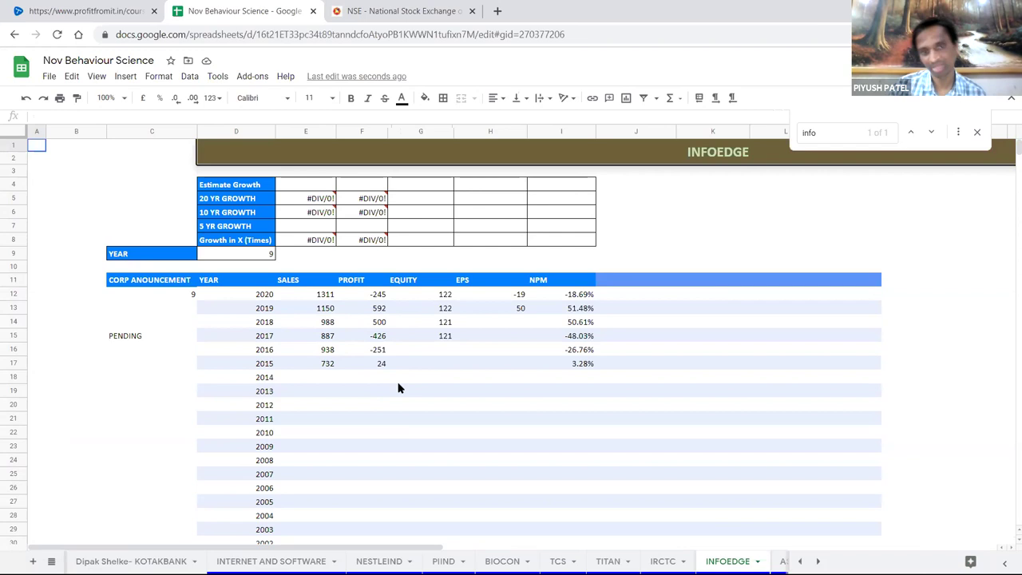
click(331, 379)
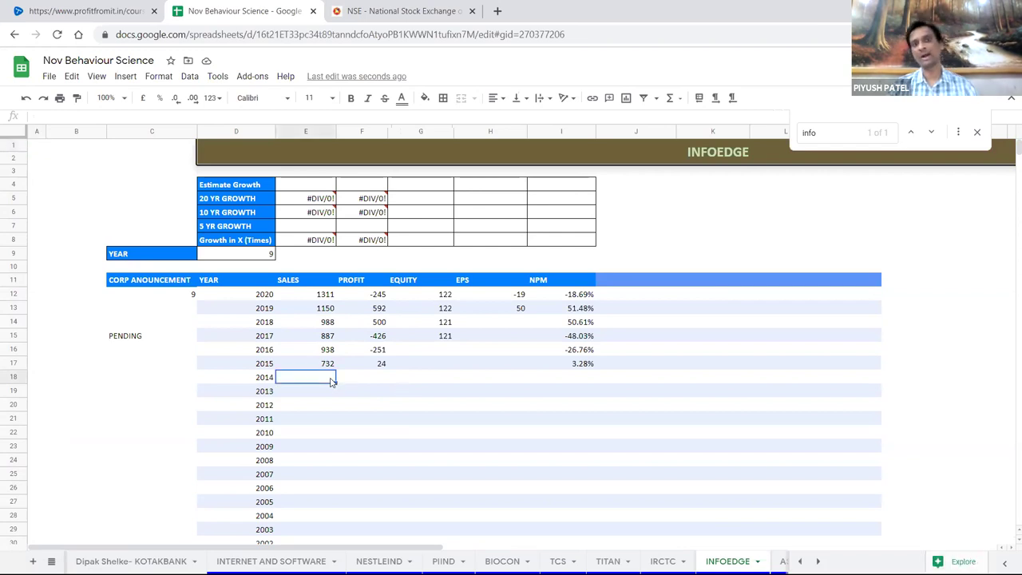
click(375, 295)
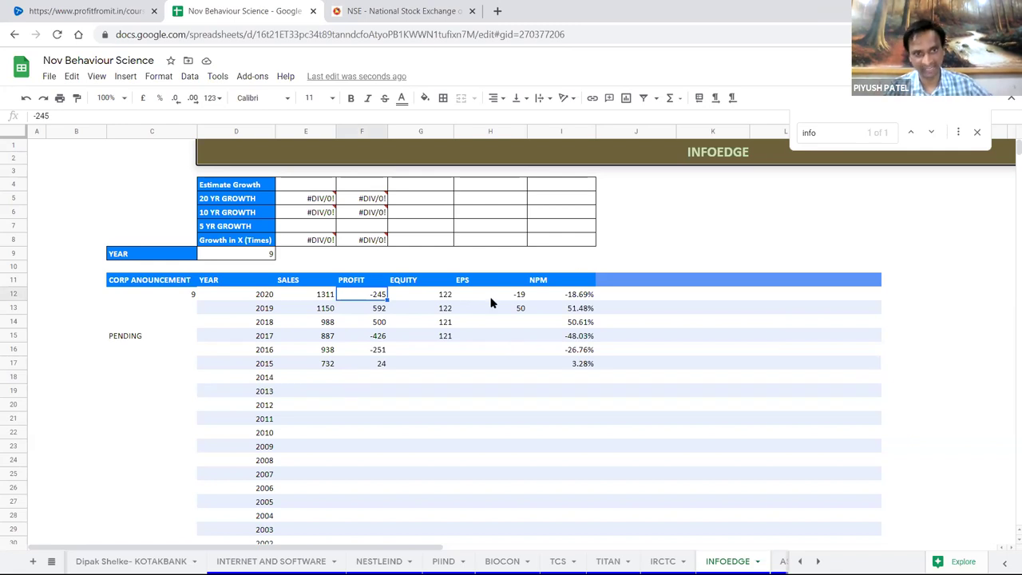
- Examine Infoedge's latest yearly profit figures and select the sales cells from 2020 down to 2001
click(369, 311)
click(376, 295)
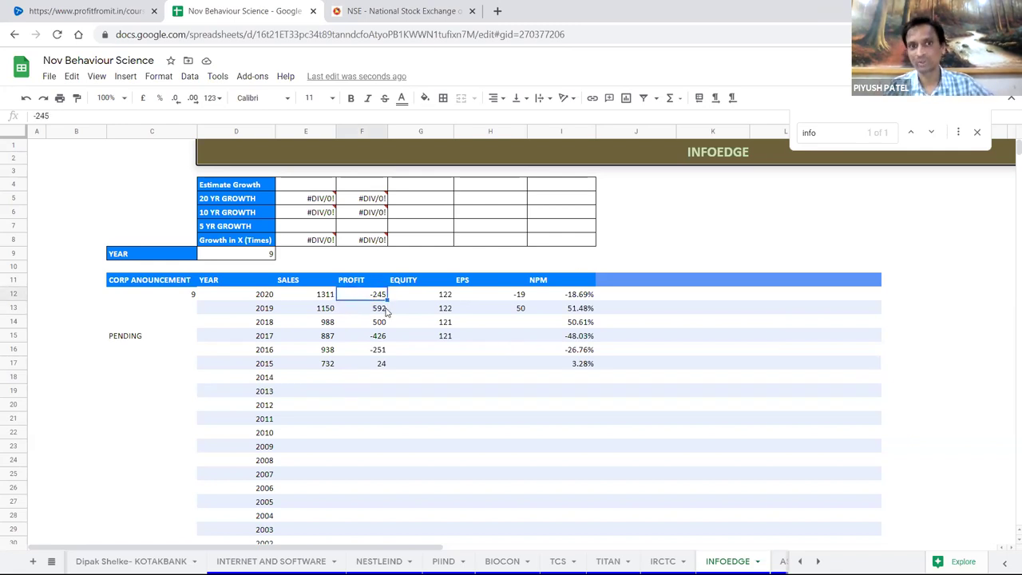
click(377, 310)
click(375, 300)
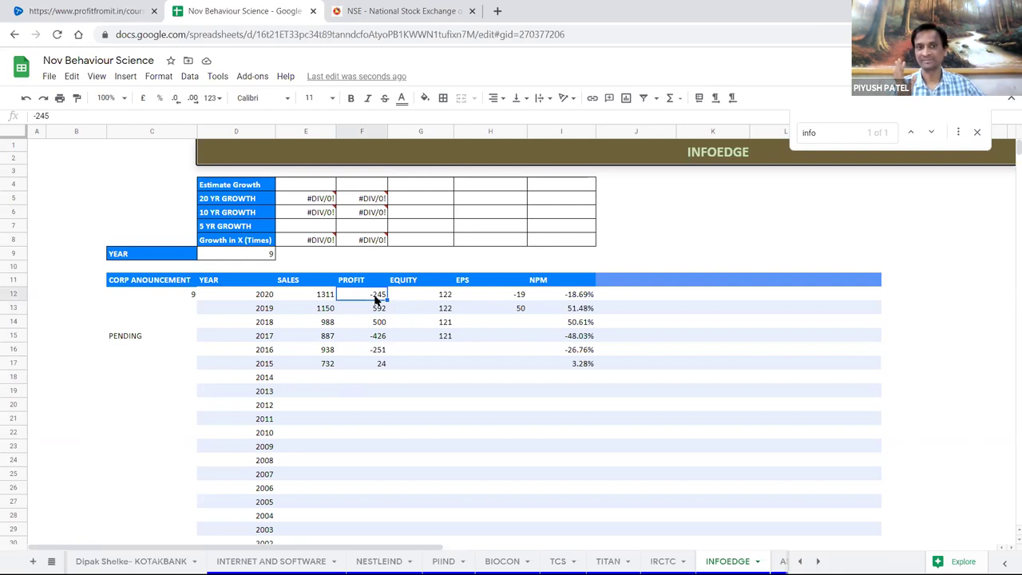
click(364, 434)
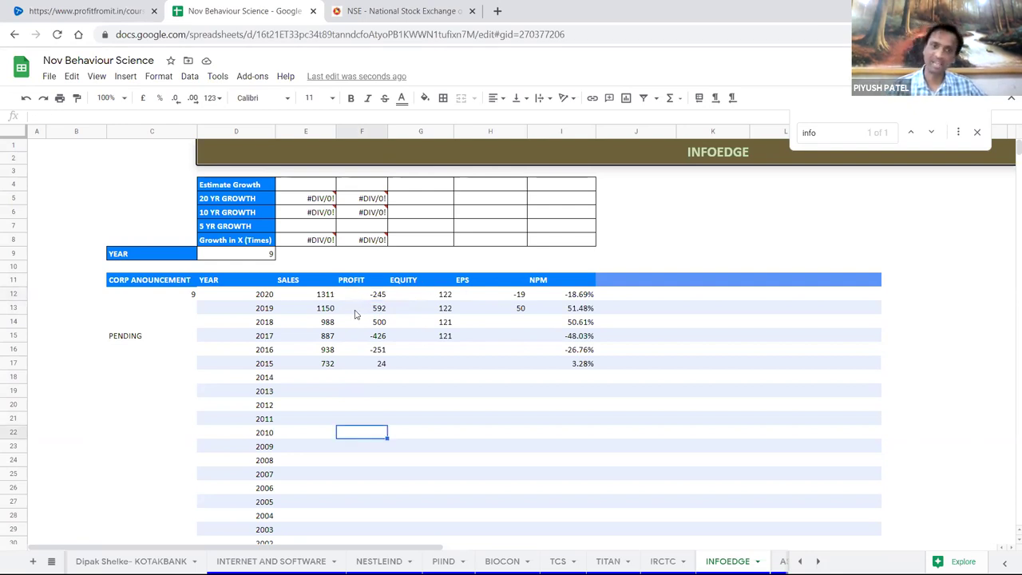
drag(319, 298, 317, 511)
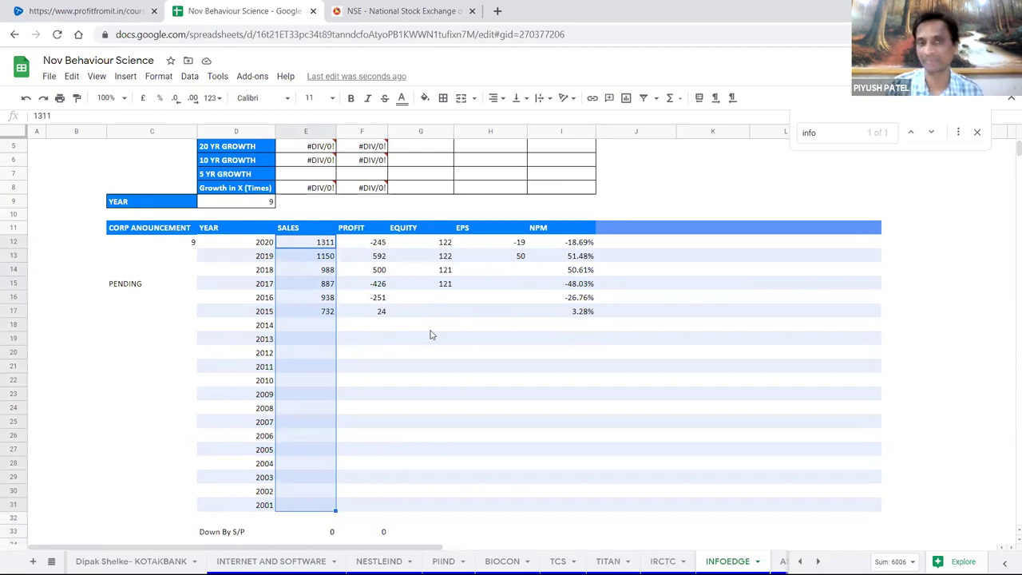
scroll(431, 335, up, 1)
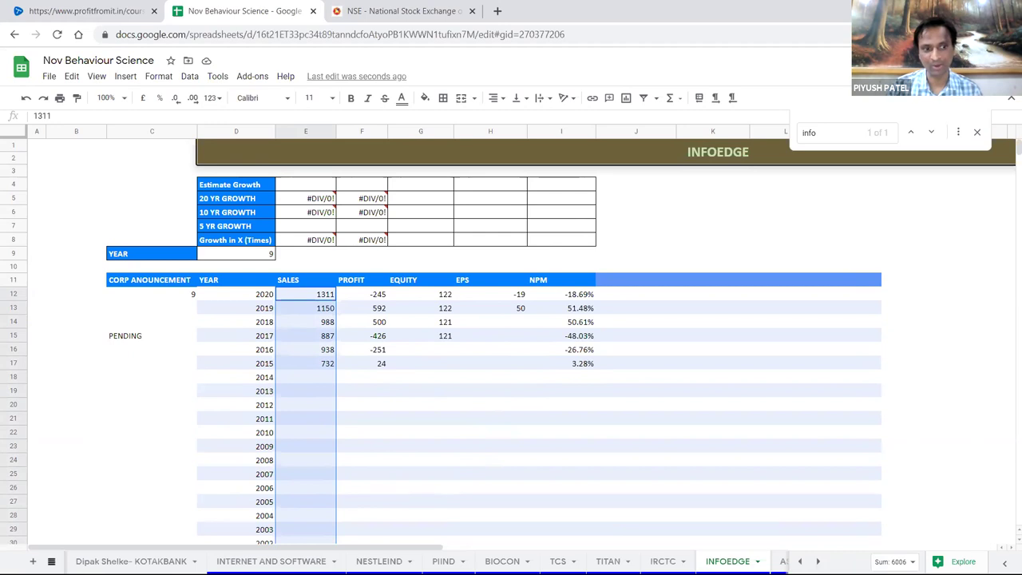
- Return to Sheet1 and open the INTERNET AND SOFTWARE sheet linked in the LTTS company cell
click(51, 561)
scroll(105, 461, up, 5)
click(101, 403)
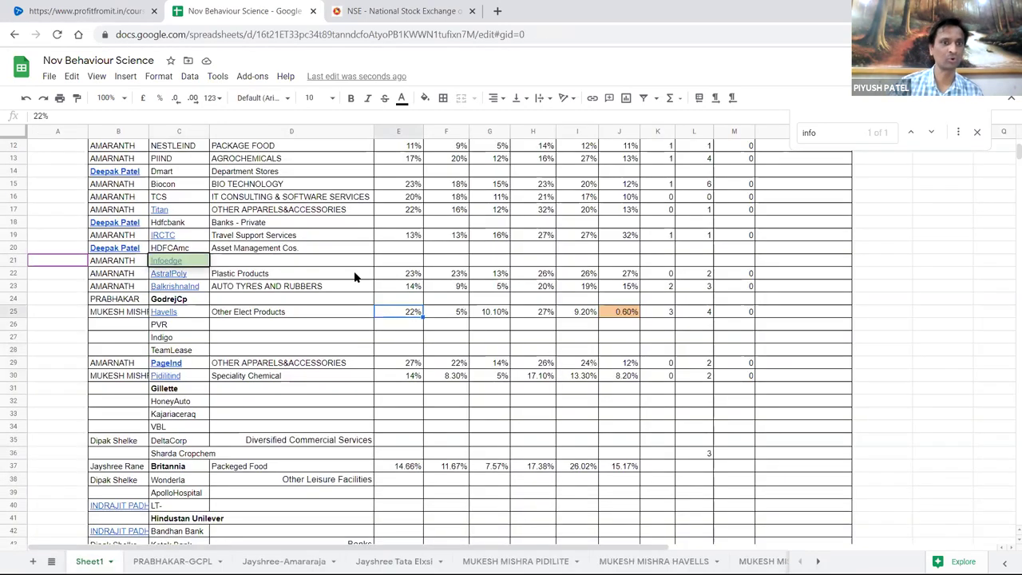
click(356, 276)
scroll(296, 217, up, 3)
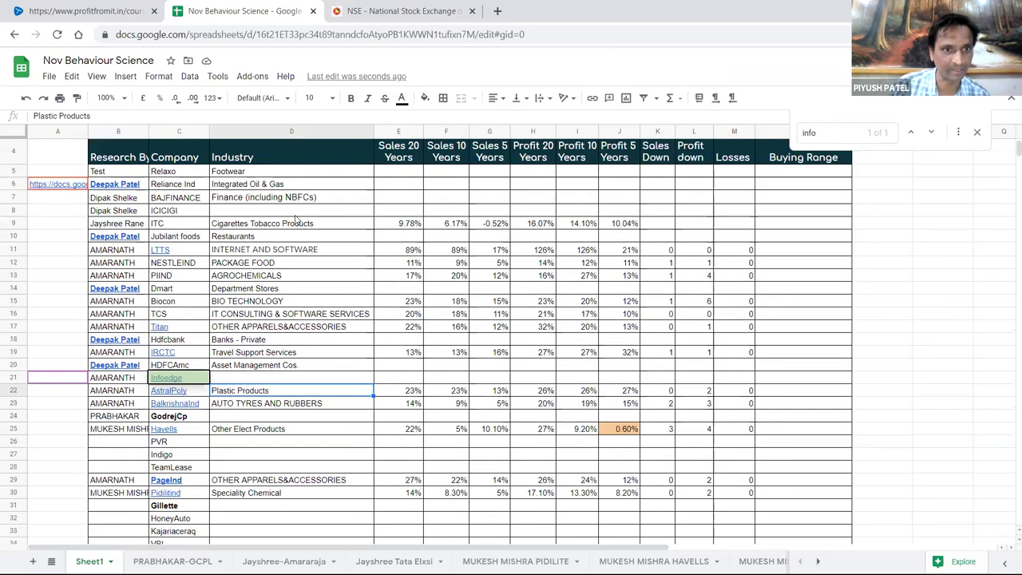
click(159, 249)
click(211, 260)
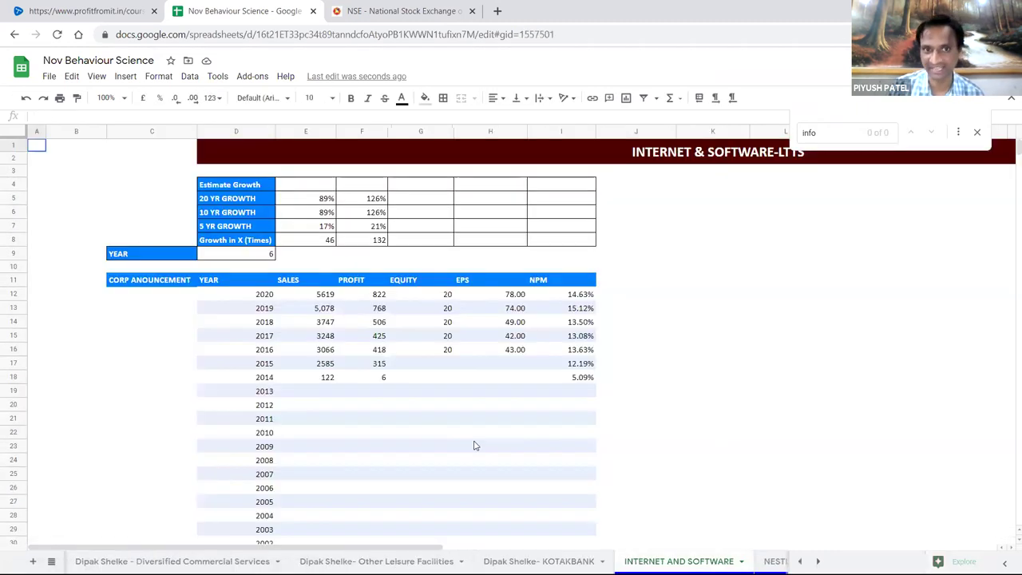
- Close the sheet search and select the empty 2012 profit cell
click(480, 433)
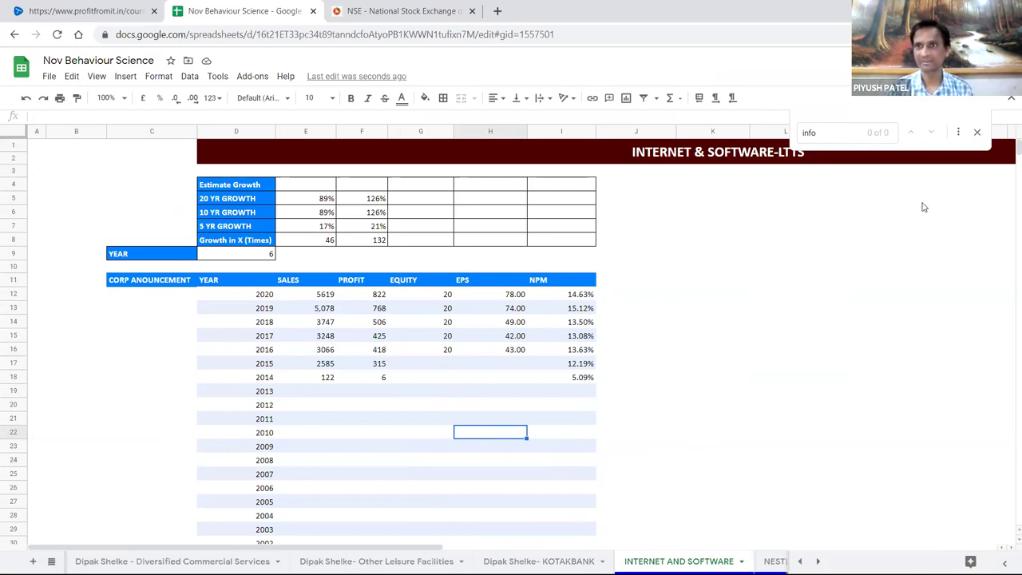
key(Escape)
click(362, 405)
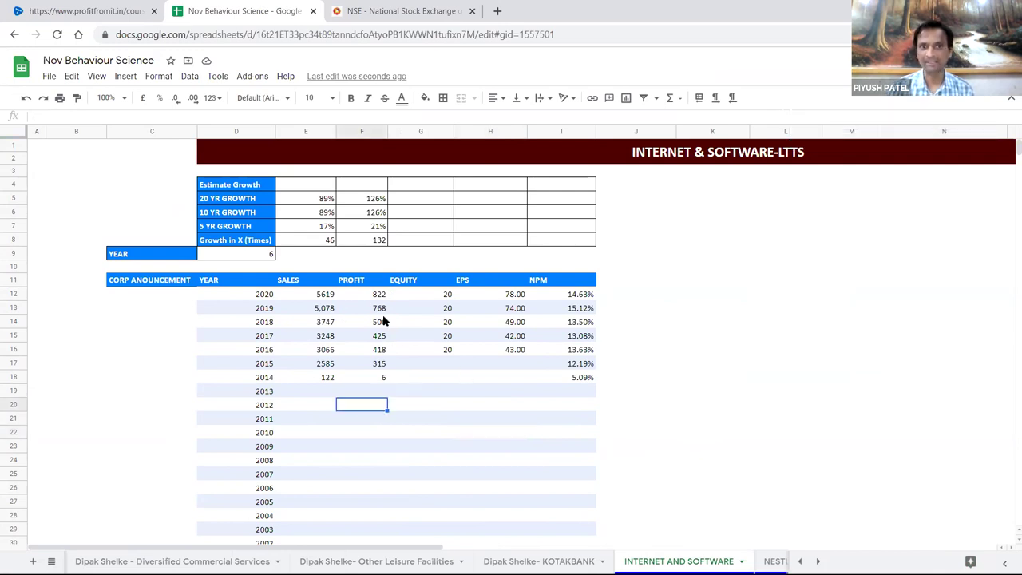
- Examine the LTTS yearly figures down to 2014, selecting that year's sales and profit cells together
scroll(381, 296, down, 2)
mouse_move(360, 329)
mouse_down()
mouse_move(326, 300)
mouse_move(359, 323)
mouse_up()
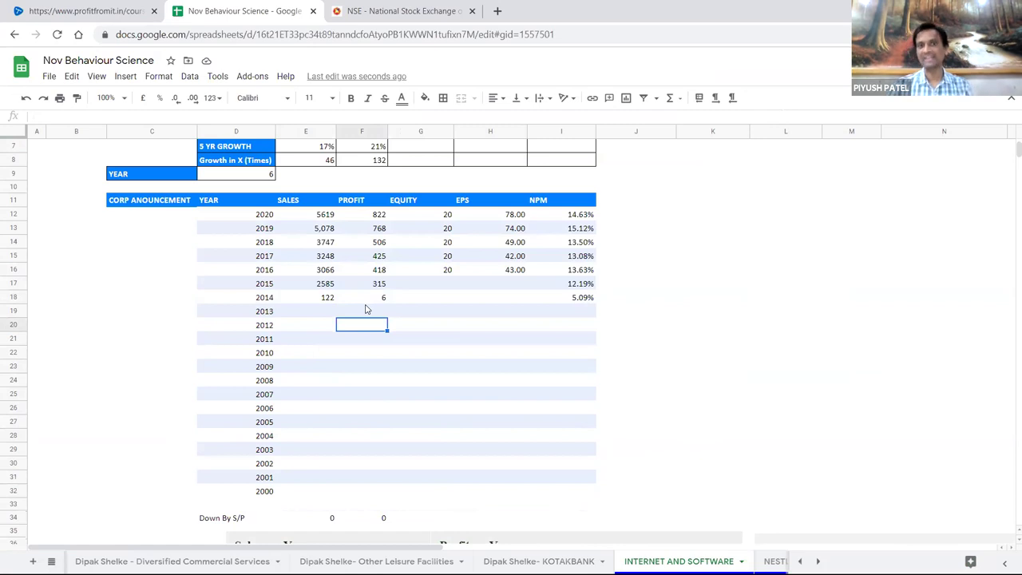
key(Up)
key(Up)
key(Left)
key(shift+Right)
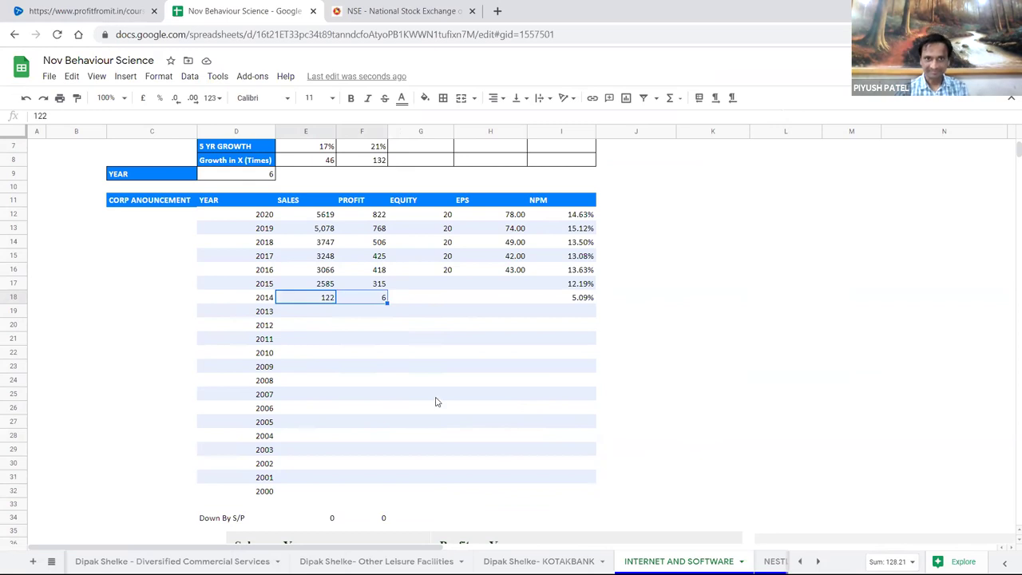
- Examine the LTTS sales growth rates, and select the yearly table from the SALES heading through the 2014 NPM value
scroll(718, 358, up, 2)
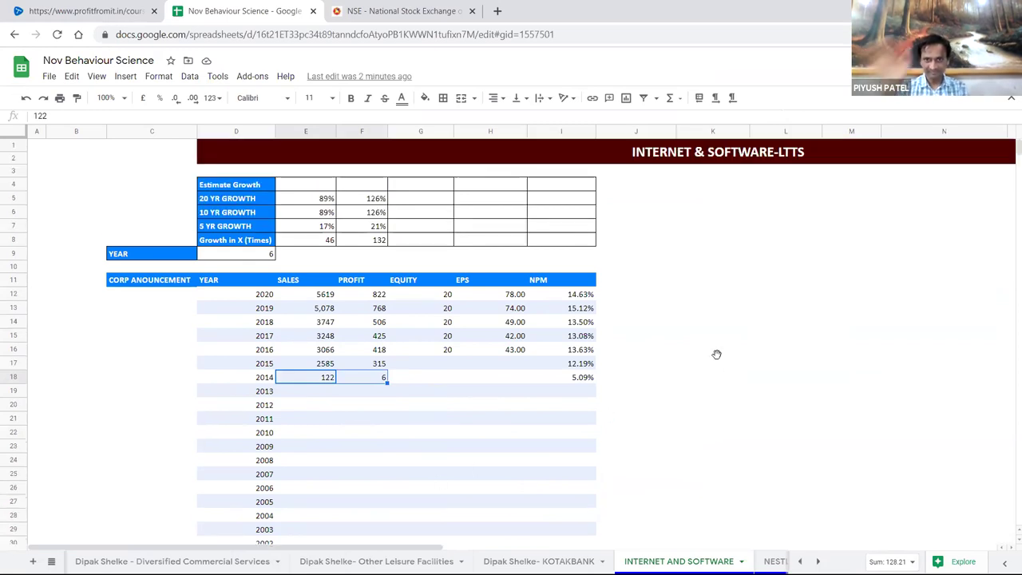
click(716, 352)
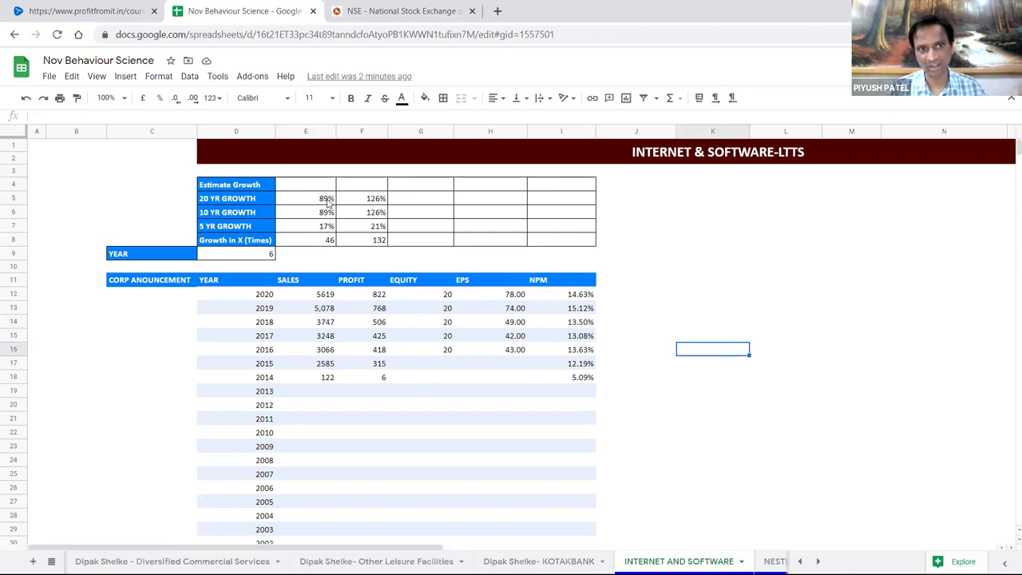
drag(319, 199, 332, 232)
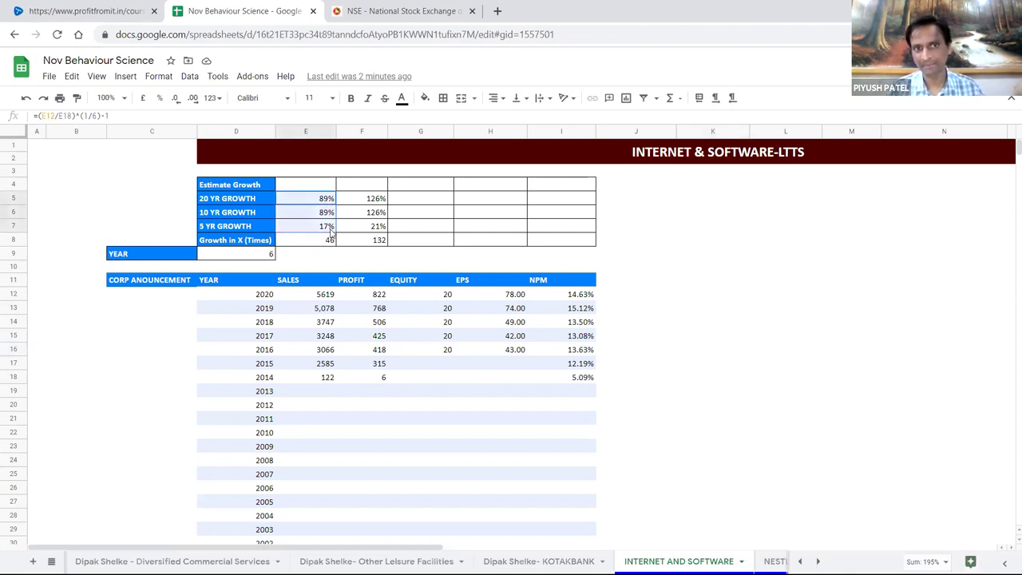
click(331, 230)
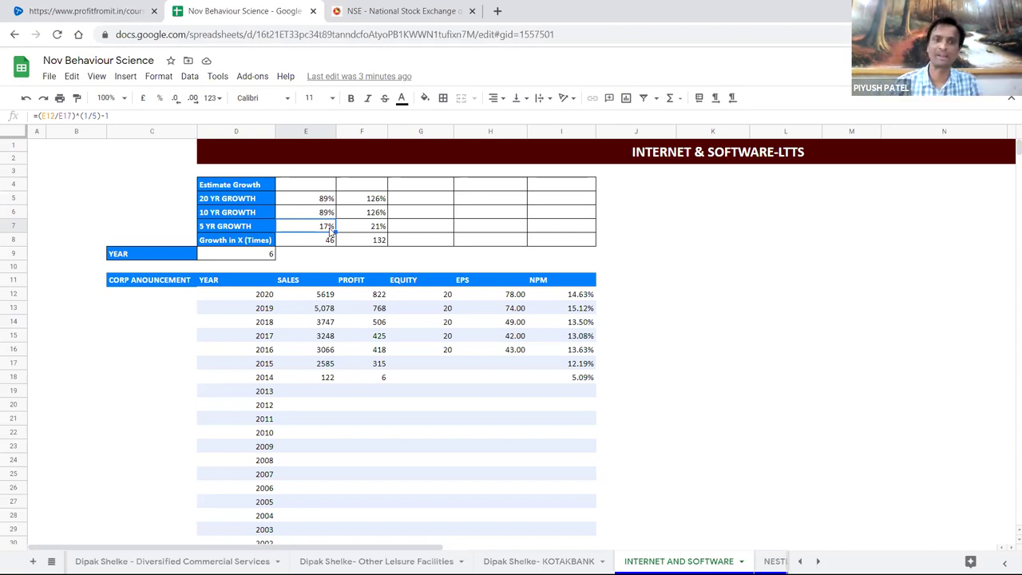
click(303, 284)
mouse_move(589, 391)
mouse_down()
mouse_move(455, 424)
mouse_move(590, 403)
mouse_move(591, 380)
mouse_up()
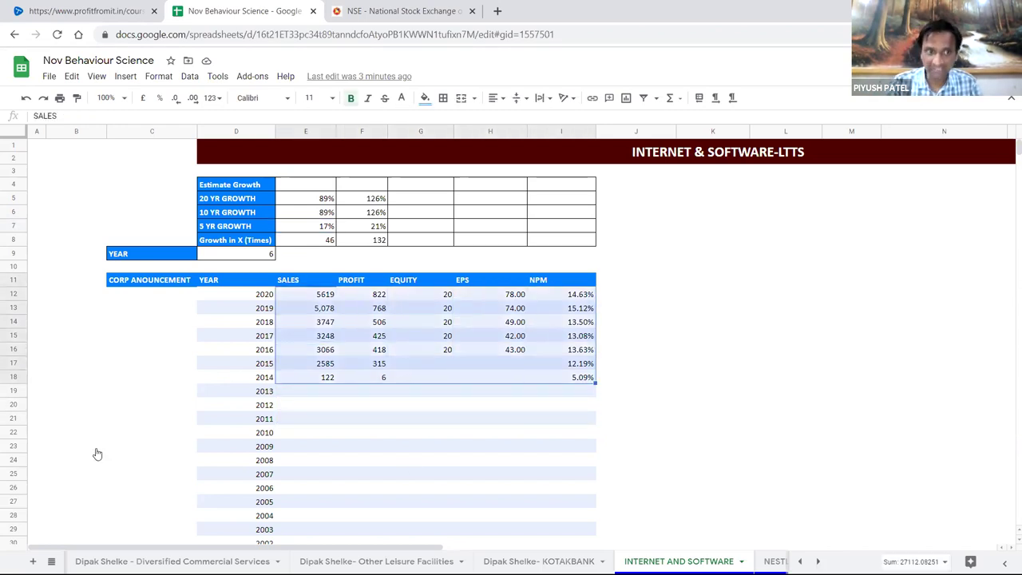
- Open the Sheet1 summary and select the NESTLEIND entry in the Company column
click(52, 561)
scroll(94, 407, up, 5)
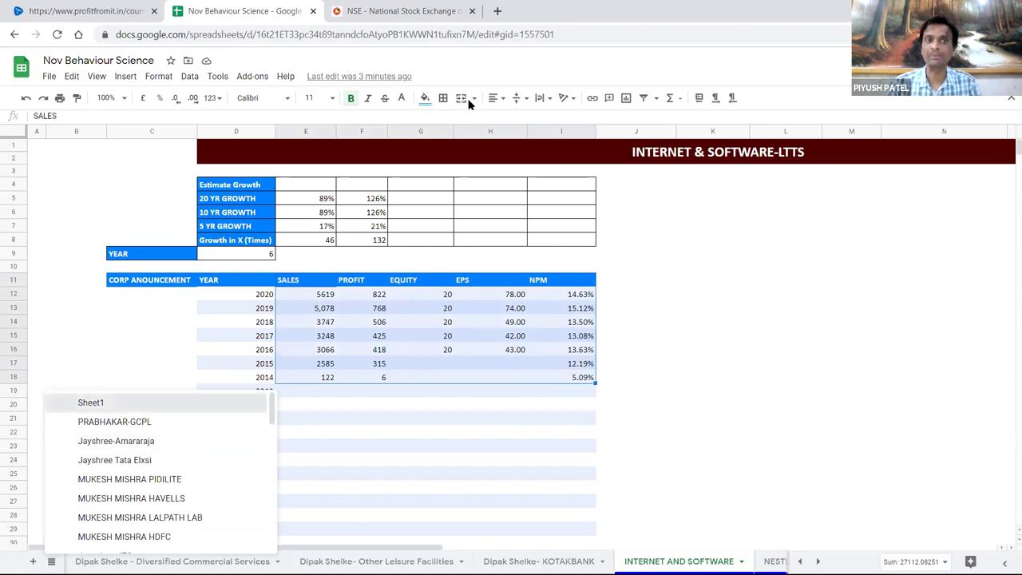
click(91, 402)
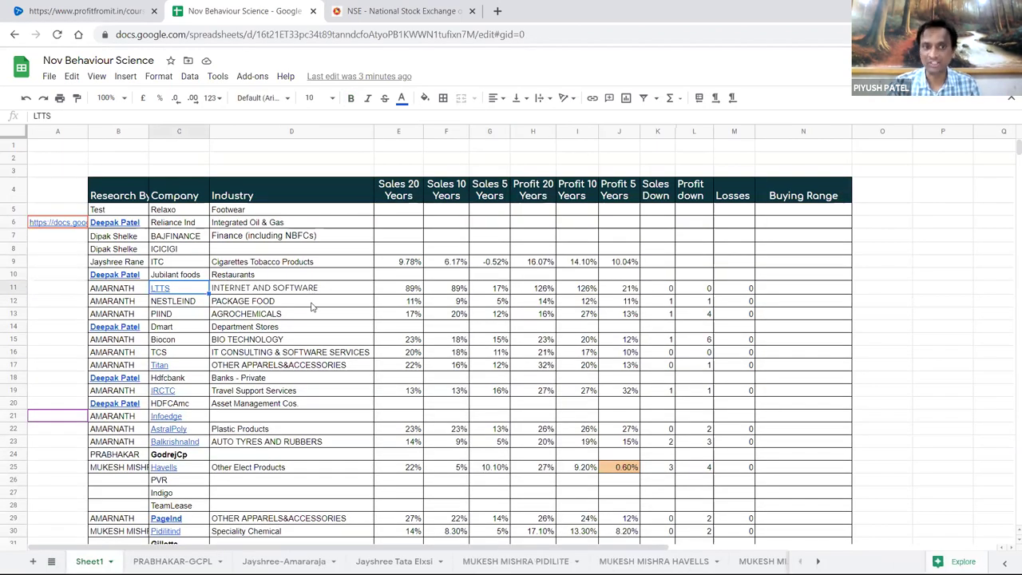
key(Right)
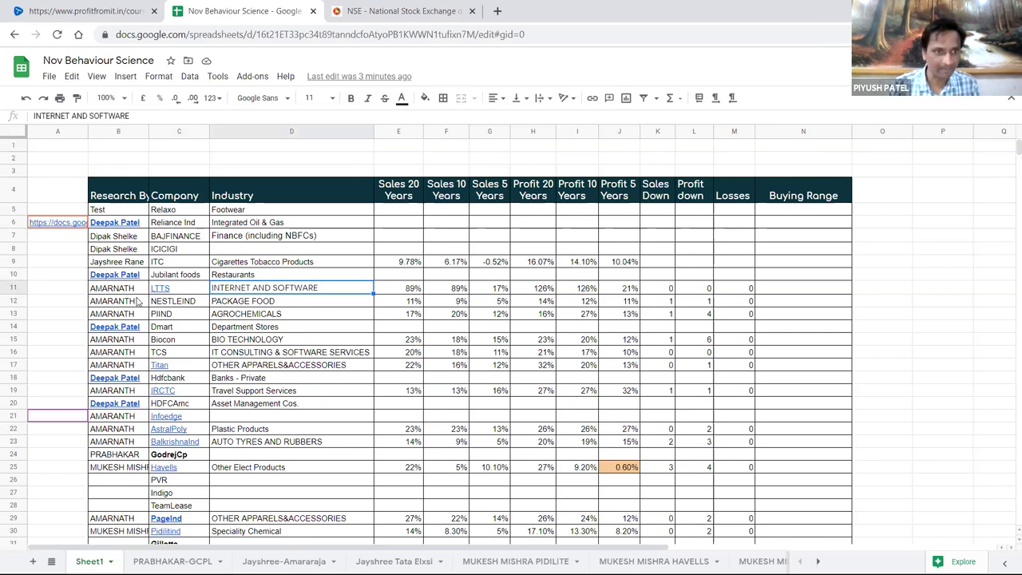
key(Left)
key(Down)
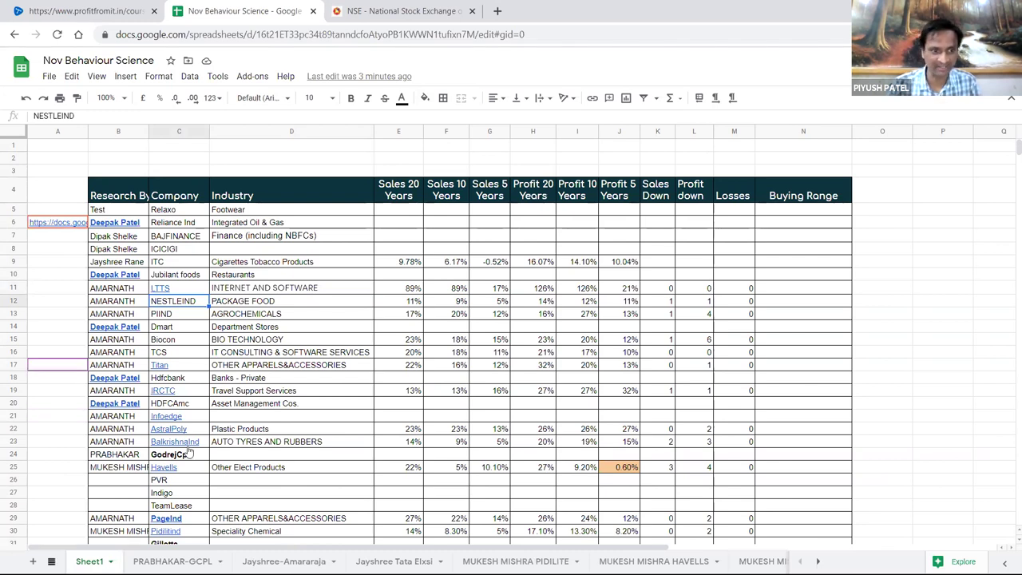
- Find the NESTLEIND sheet in the list of all sheets and open it
click(51, 561)
scroll(188, 452, down, 10)
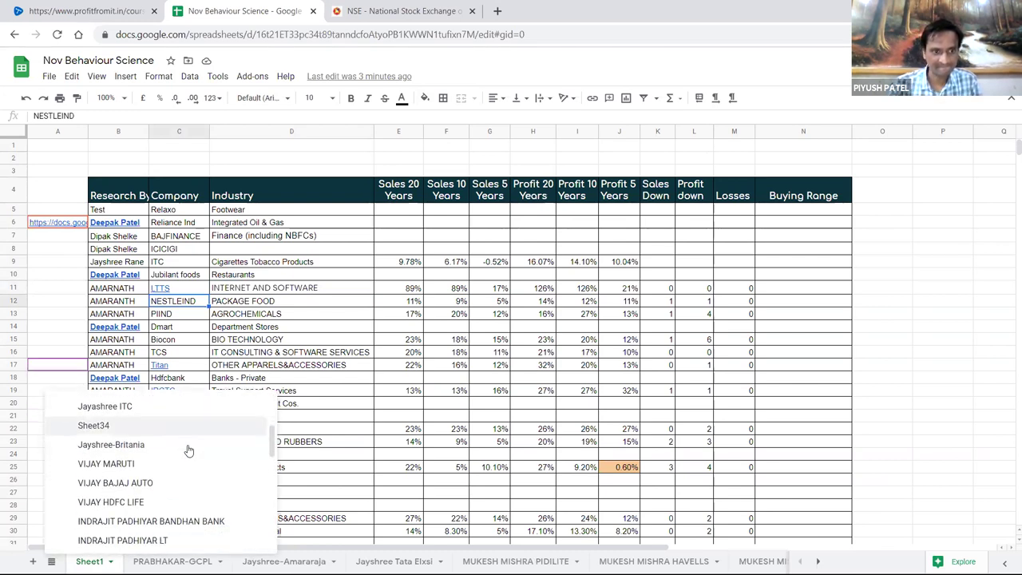
scroll(188, 451, down, 5)
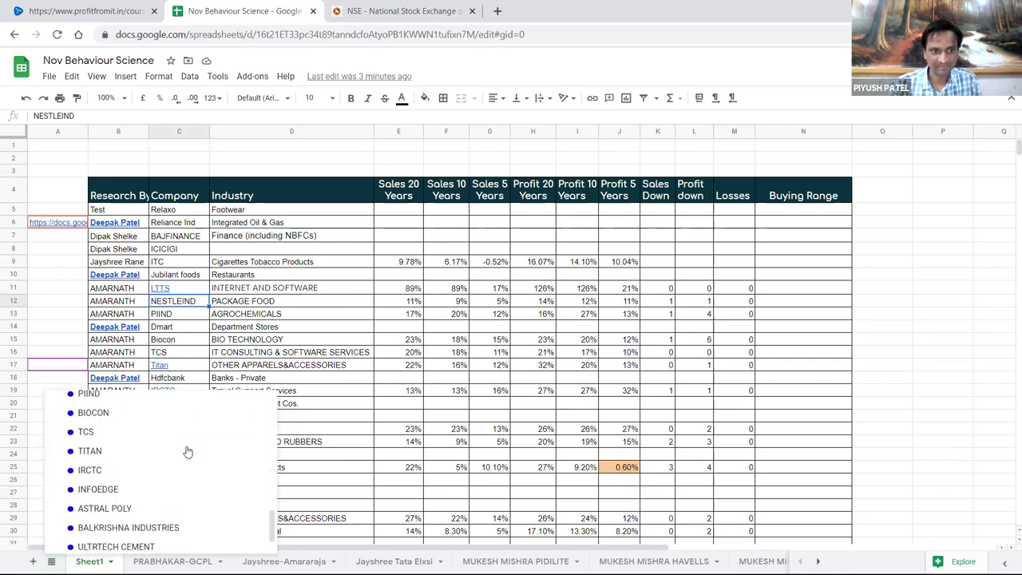
scroll(151, 416, up, 15)
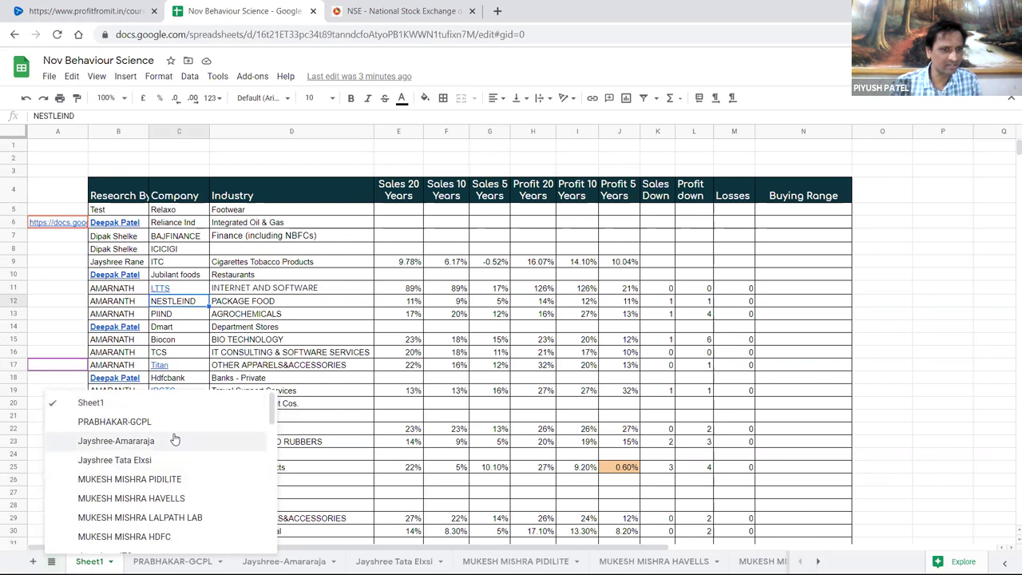
scroll(178, 438, down, 3)
scroll(182, 435, down, 3)
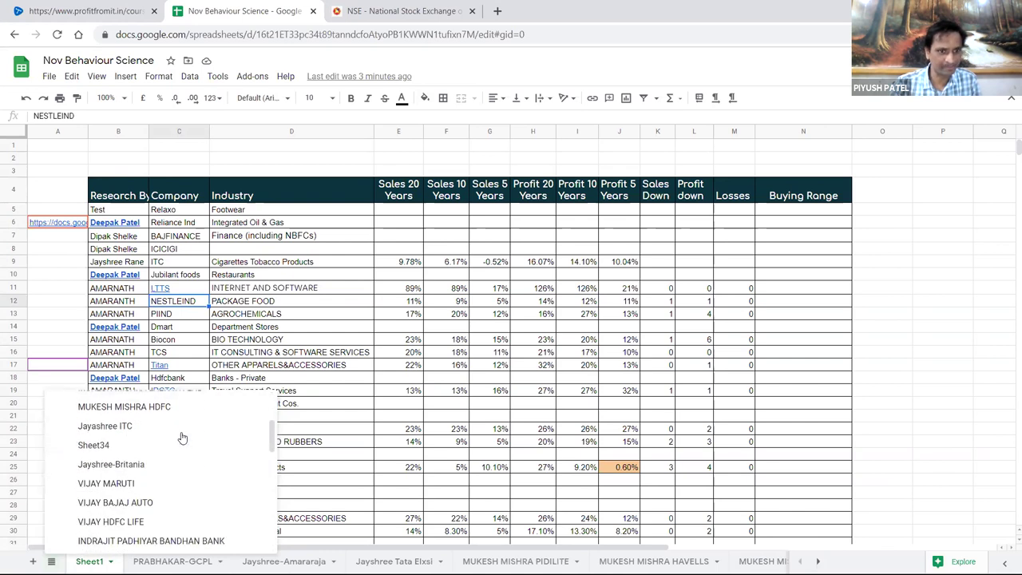
scroll(182, 435, up, 3)
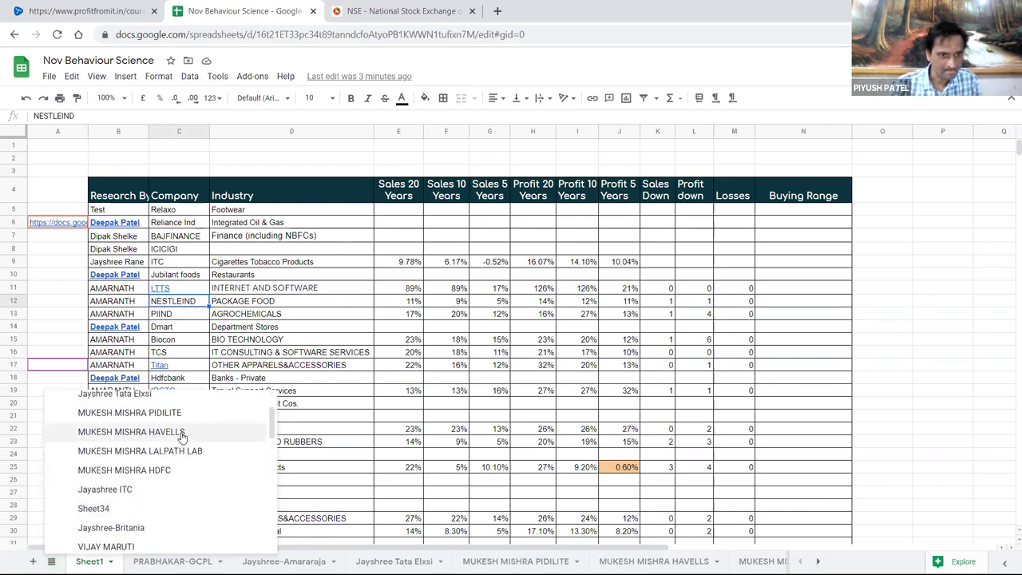
scroll(182, 438, down, 10)
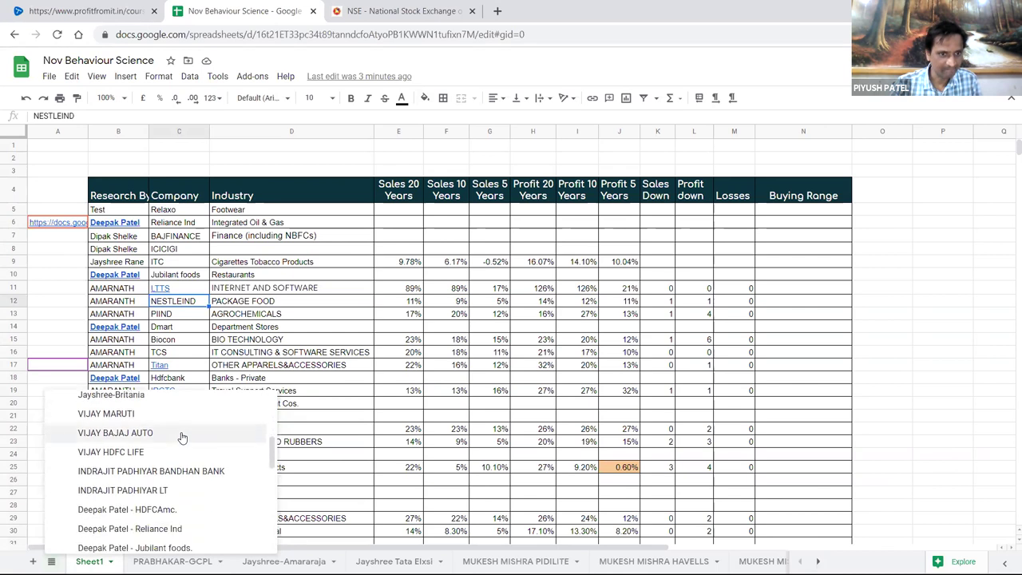
scroll(183, 437, down, 12)
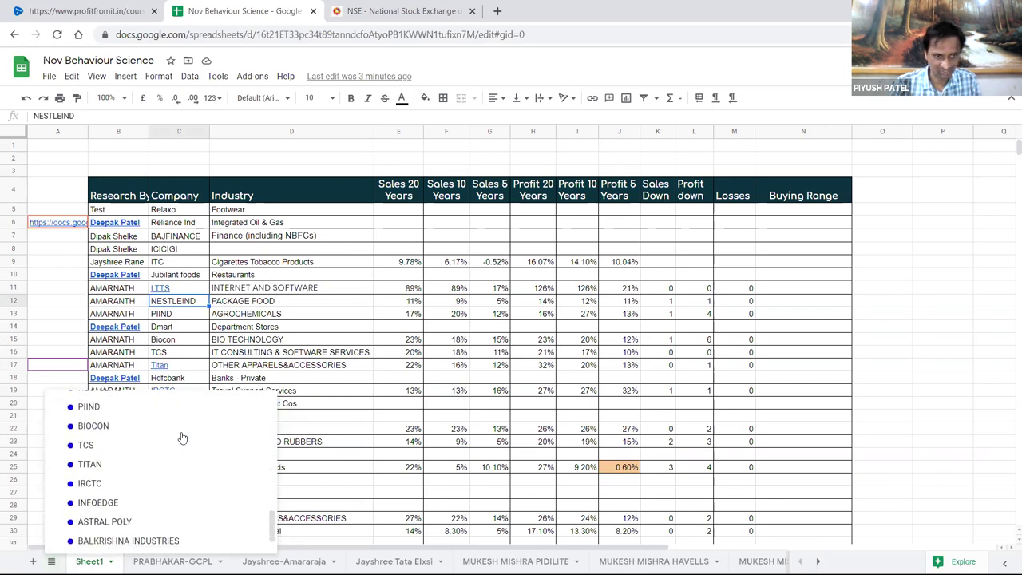
scroll(182, 438, down, 2)
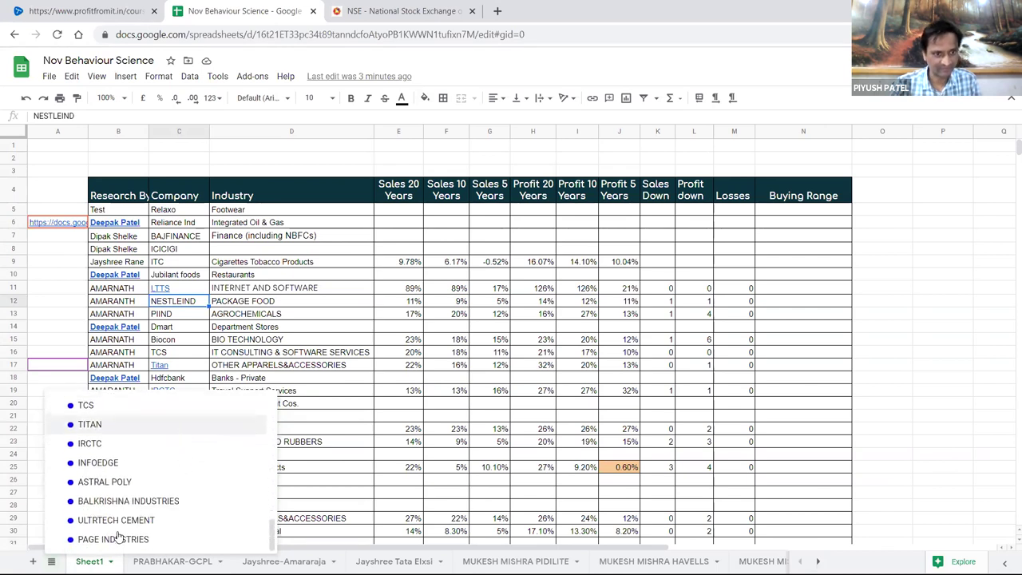
scroll(104, 485, up, 3)
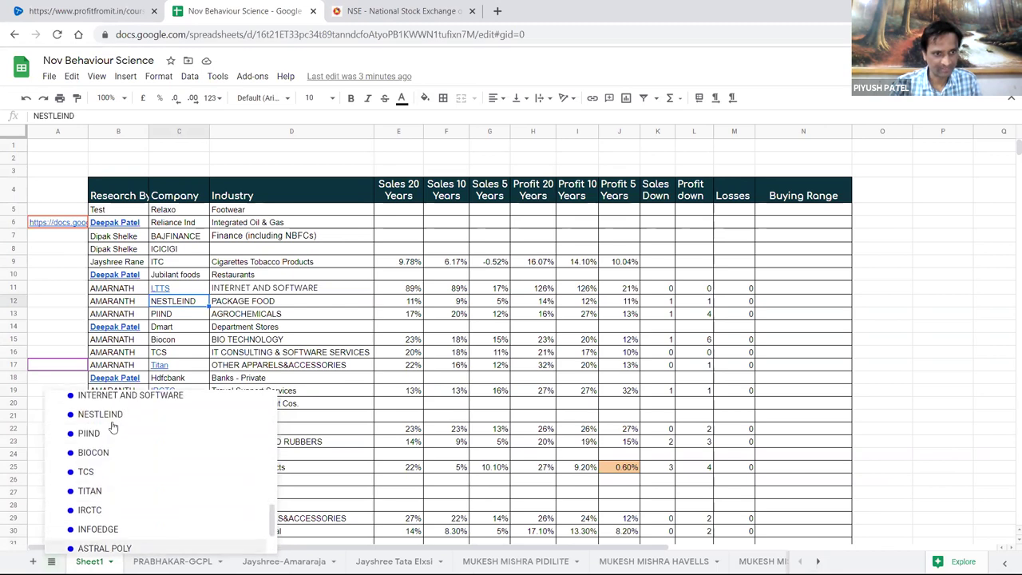
click(101, 415)
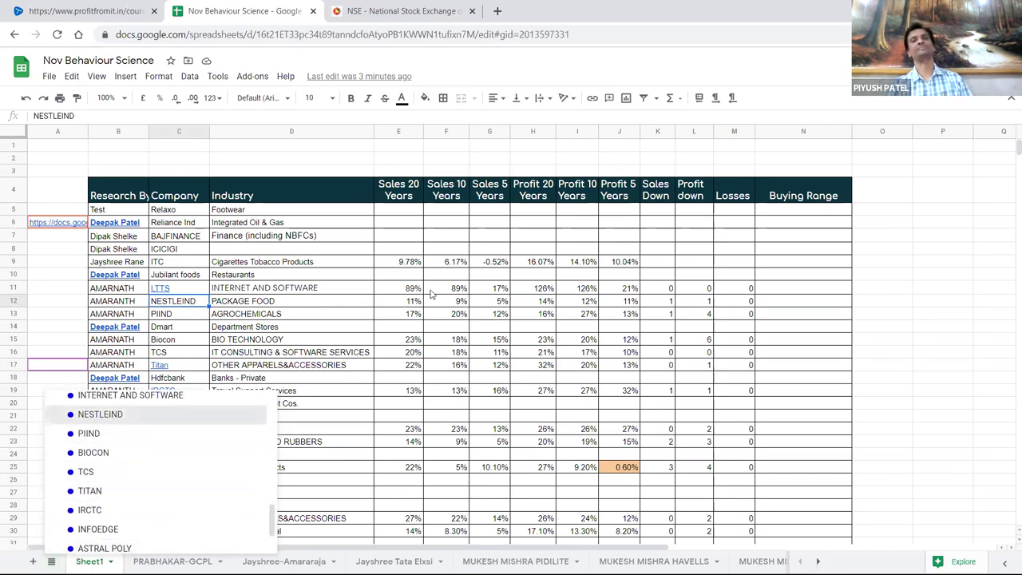
click(444, 352)
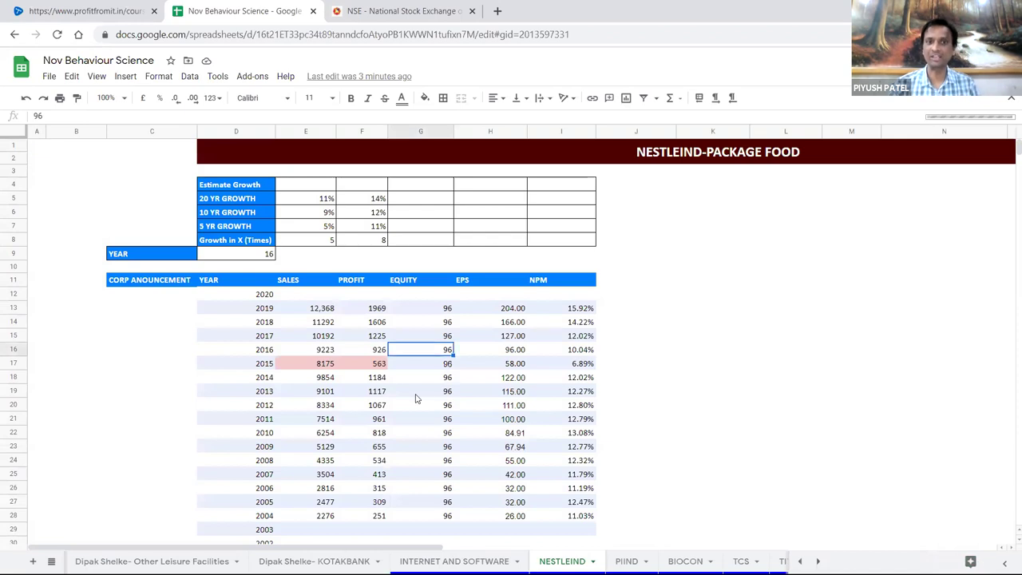
- Examine NESTLEIND's 20-year sales growth and its yearly equity and EPS figures
click(415, 397)
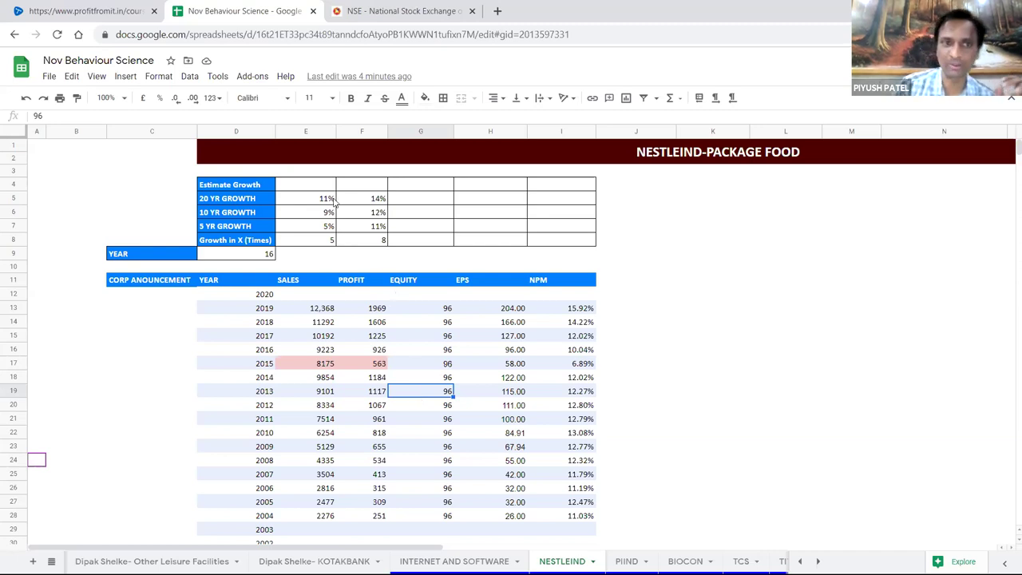
click(616, 325)
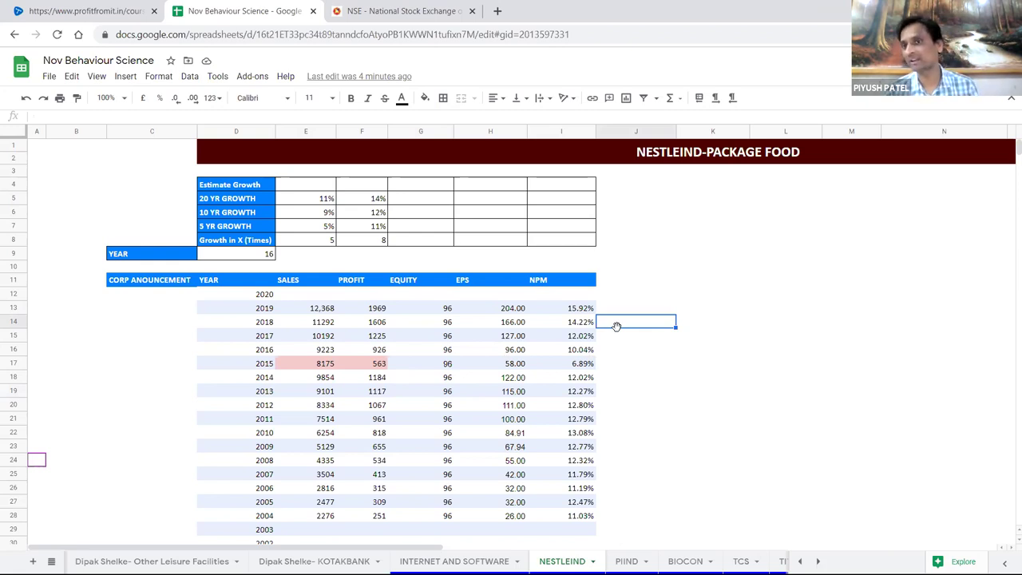
click(481, 357)
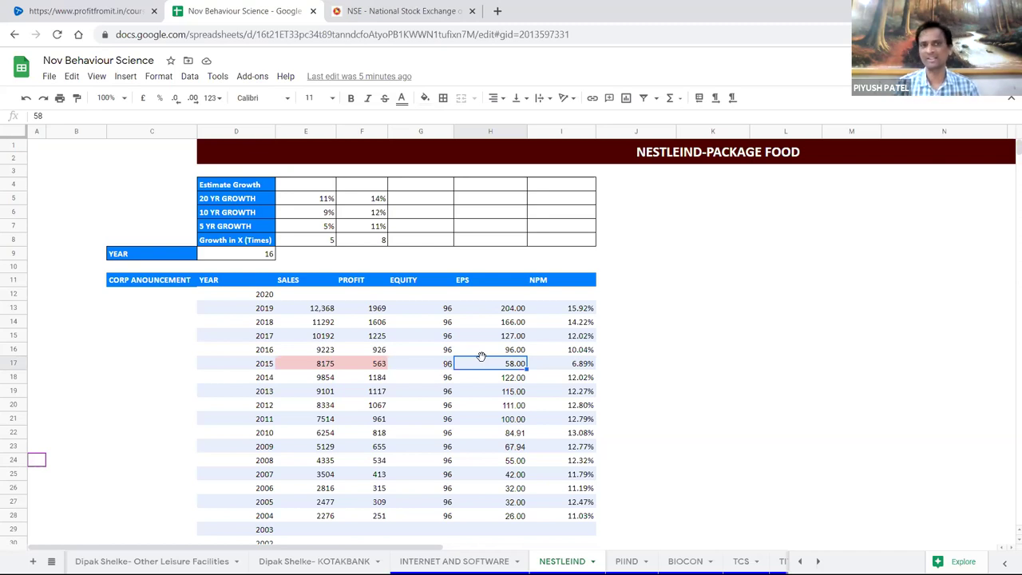
click(389, 311)
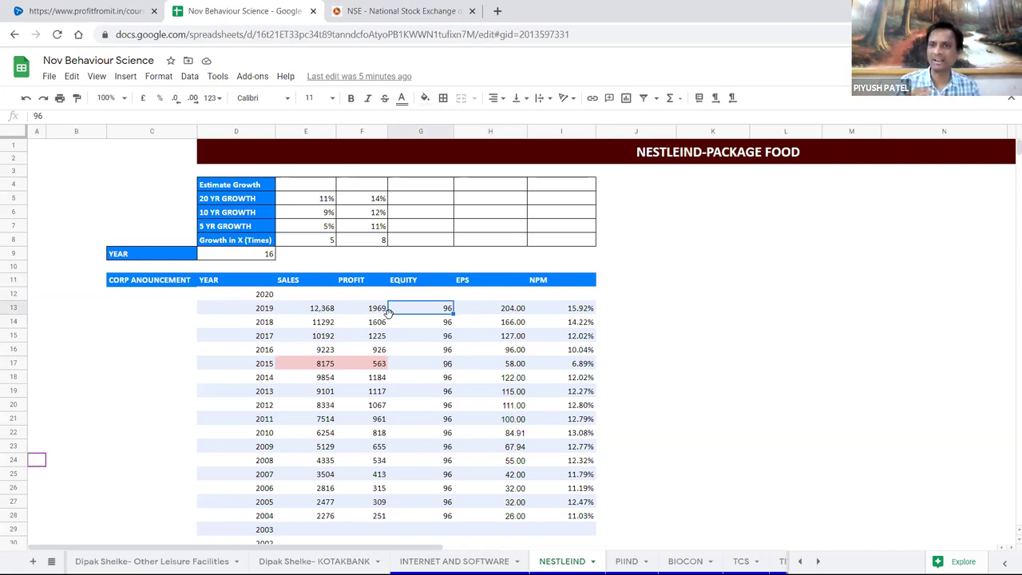
click(325, 205)
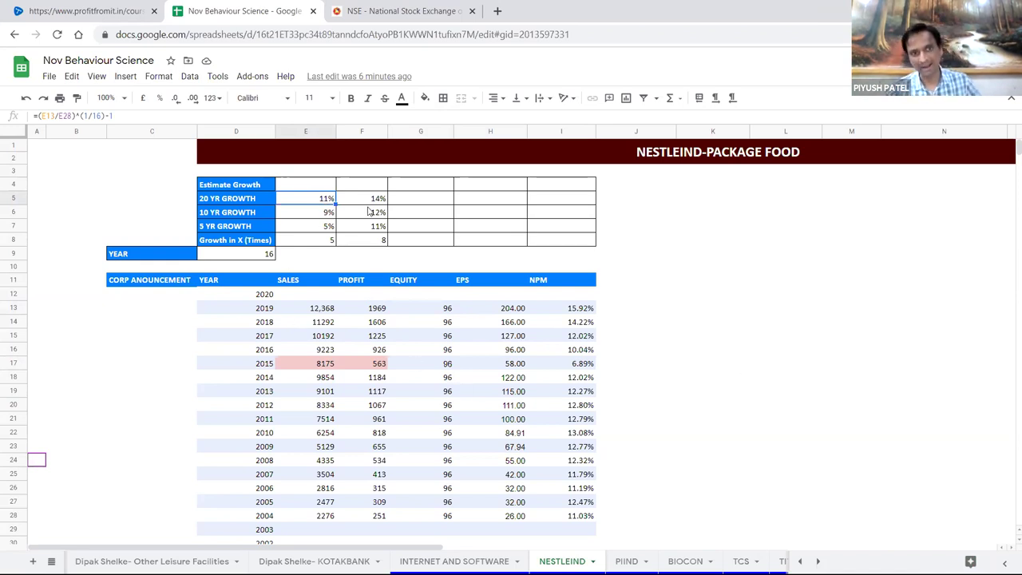
click(614, 368)
click(656, 408)
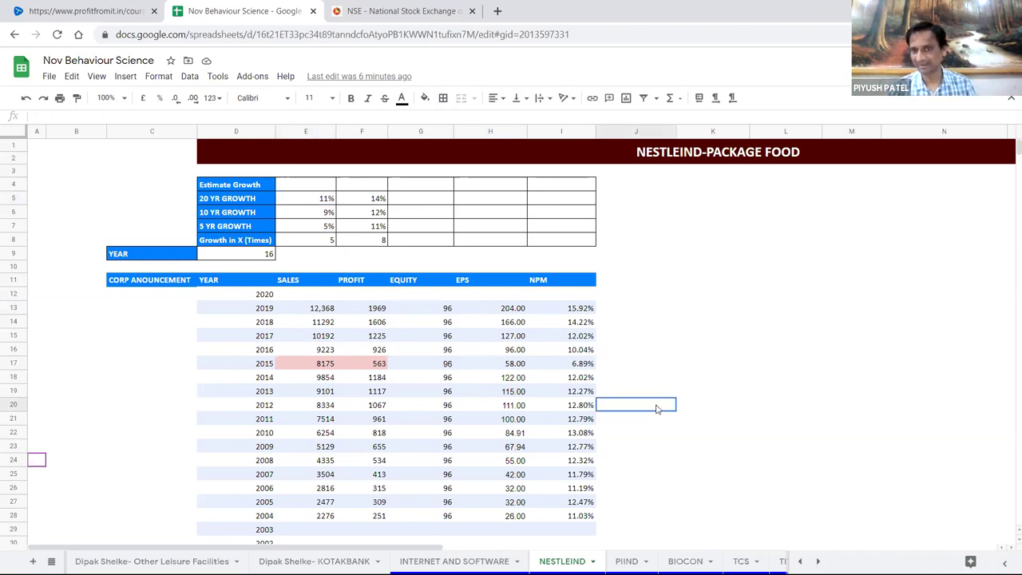
click(747, 163)
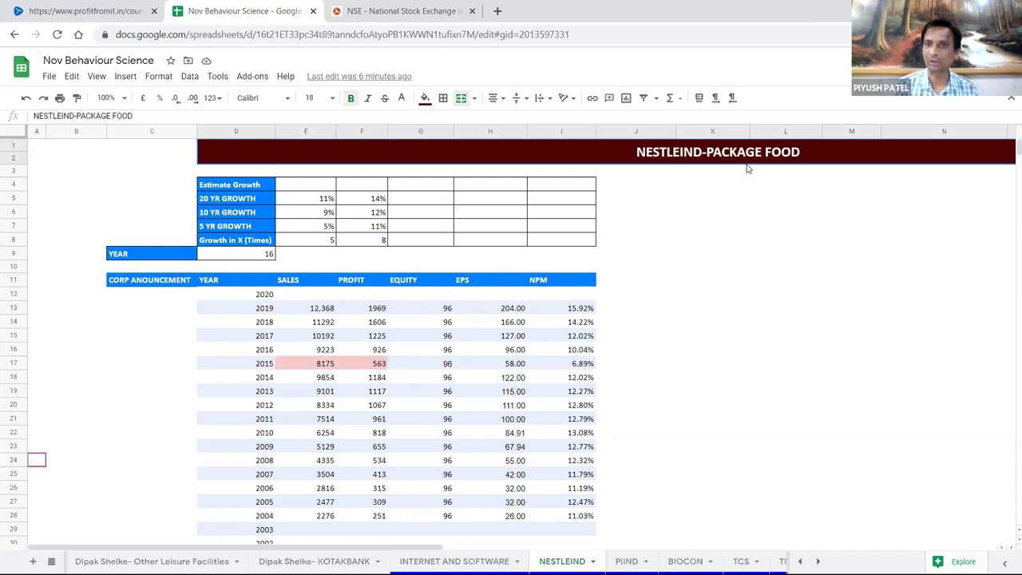
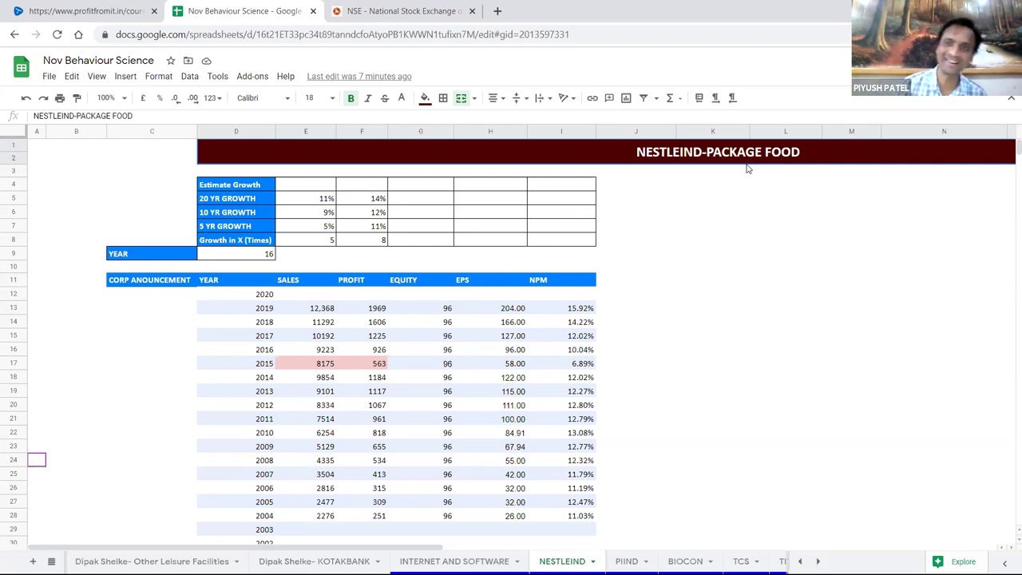
- Select the yearly table's headings from CORP ANOUNCEMENT through NPM, and finish on the NPM heading alone
click(550, 277)
drag(182, 281, 564, 282)
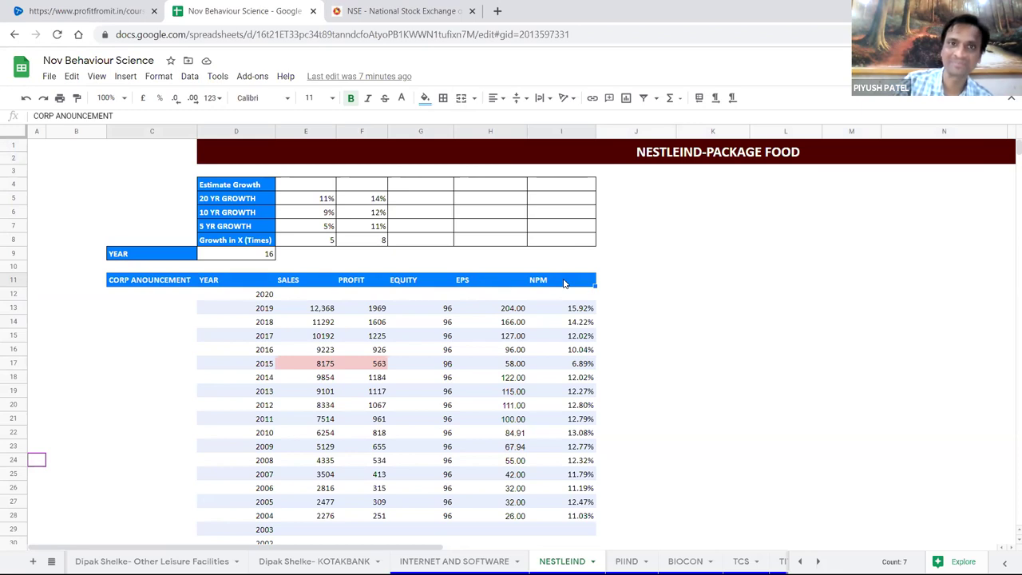
click(564, 282)
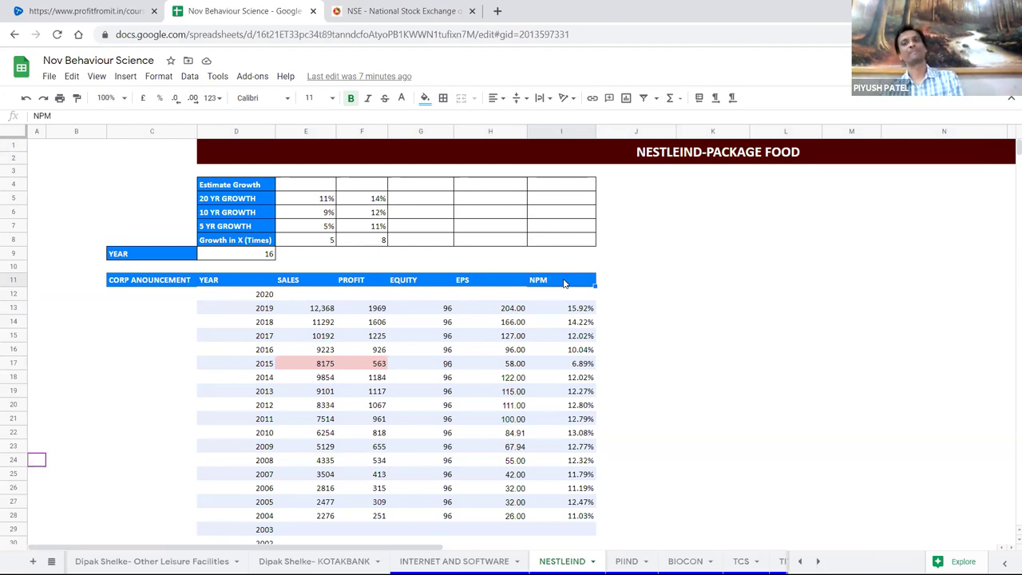
- Open the BIOCON sheet from the list of all sheets
click(51, 561)
scroll(98, 490, up, 3)
scroll(123, 432, down, 6)
scroll(123, 432, up, 2)
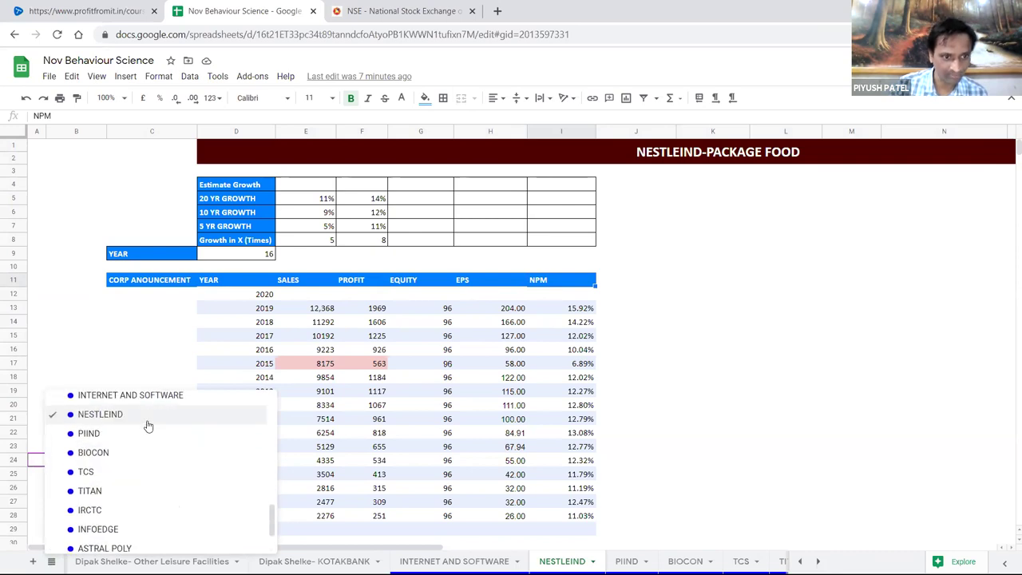
click(180, 443)
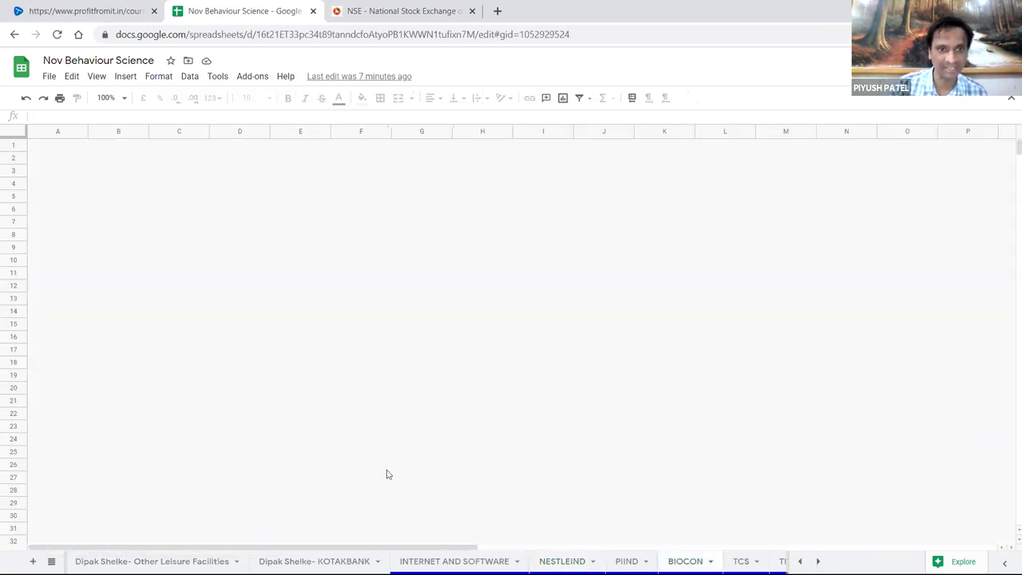
- Review BIOCON's yearly figures and select its sales values from 2002 up to 2020
scroll(380, 342, down, 1)
scroll(381, 342, down, 1)
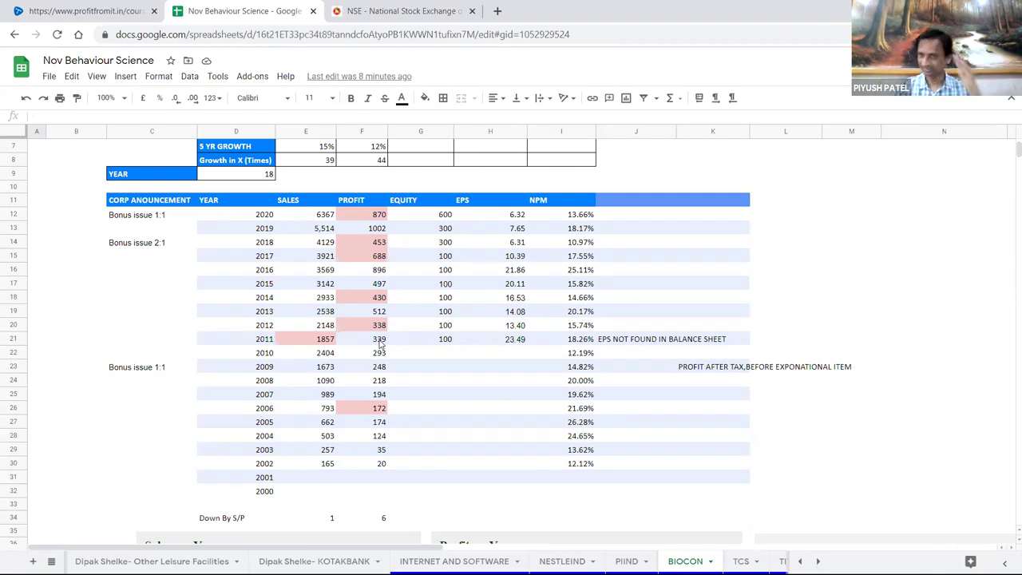
scroll(414, 343, up, 1)
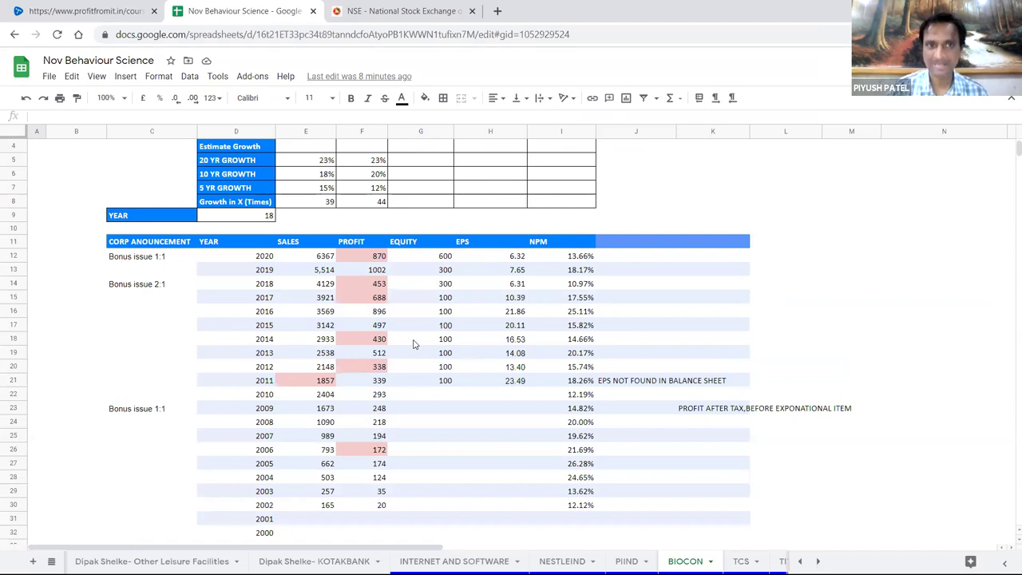
scroll(395, 353, down, 1)
drag(320, 463, 298, 220)
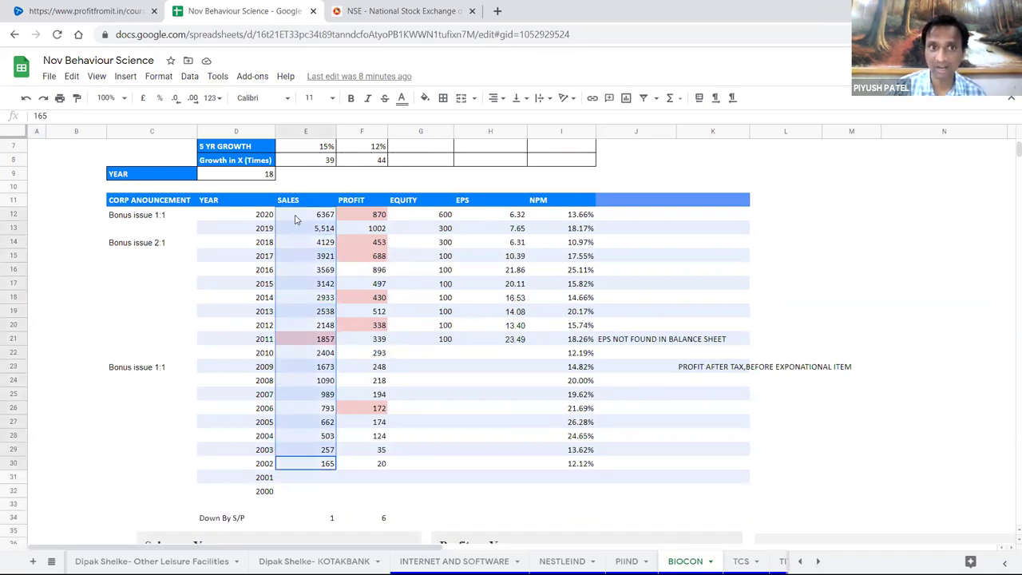
- Check BIOCON's 2011 sales figure, its 20-year and 10-year sales growth, and its 20-year profit growth
click(331, 342)
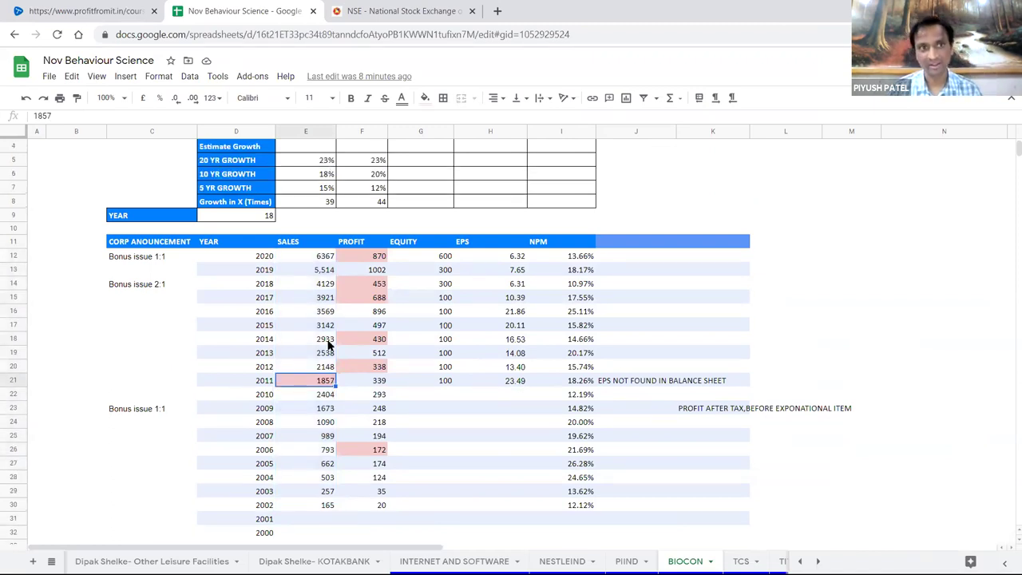
scroll(331, 344, up, 1)
click(327, 163)
drag(326, 163, 330, 177)
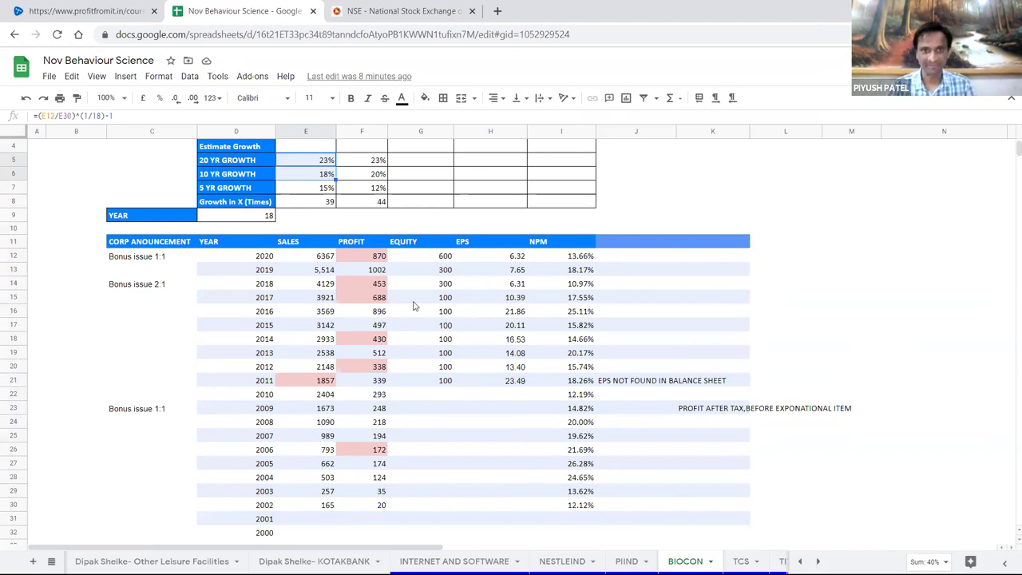
click(372, 163)
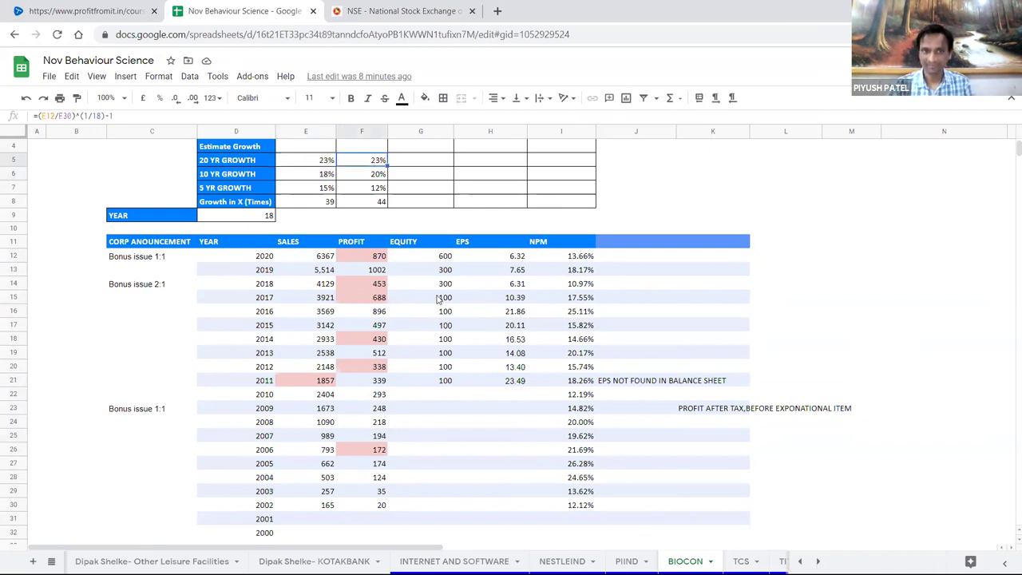
- Examine BIOCON's yearly sales and profit series by selecting each from 2002 up to 2020
click(370, 506)
drag(368, 414, 365, 257)
click(457, 436)
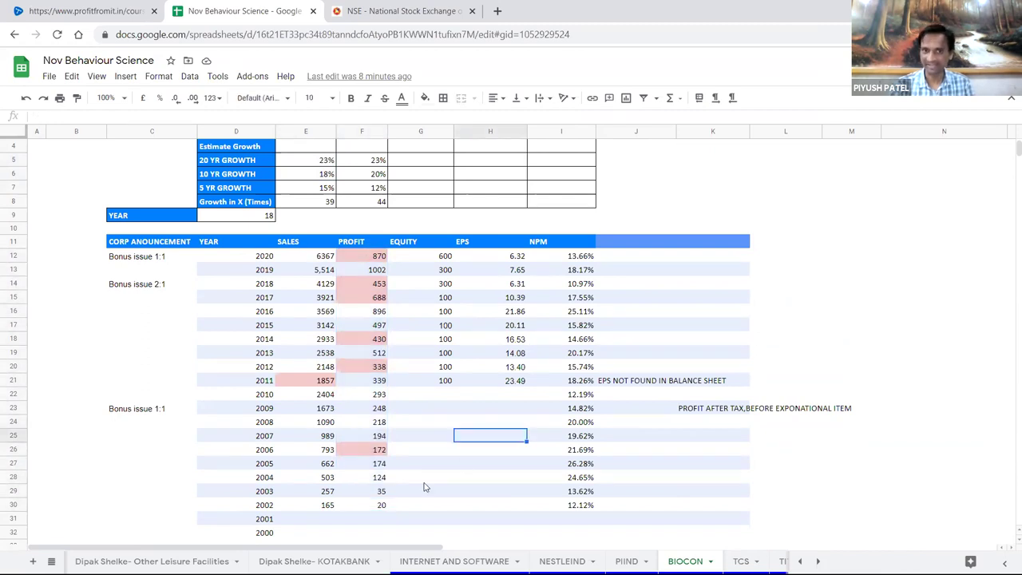
drag(375, 504, 381, 261)
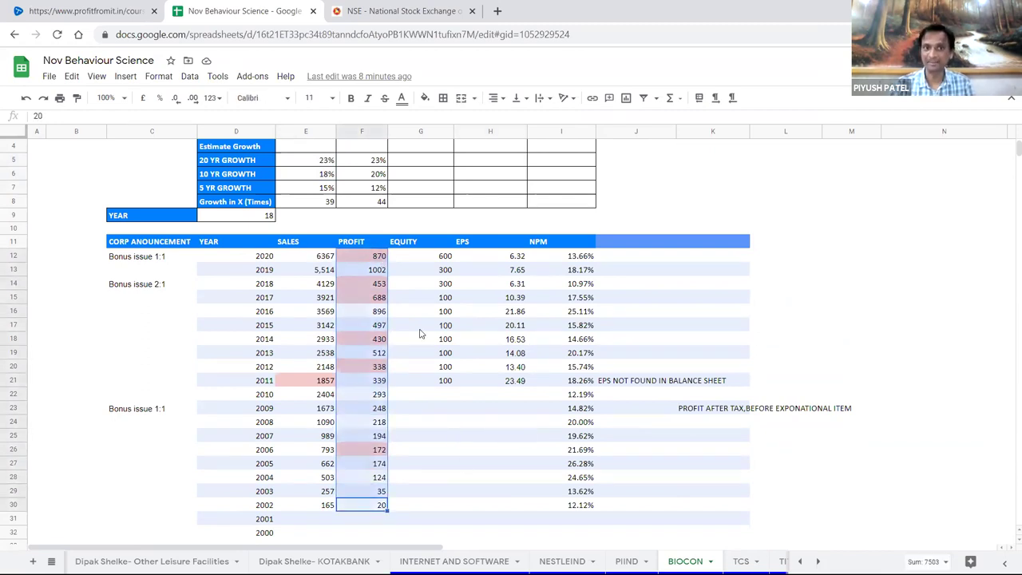
click(477, 435)
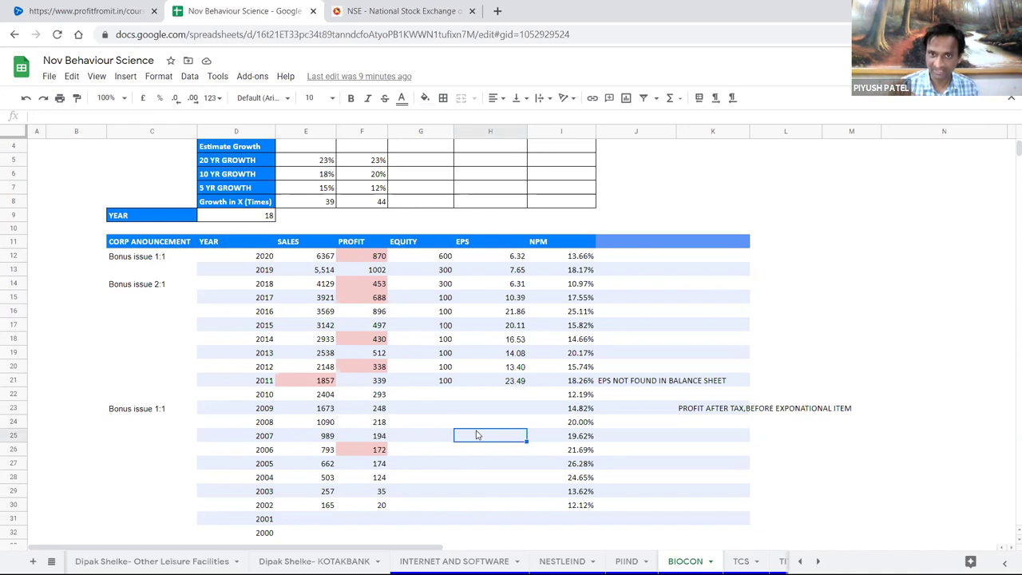
drag(323, 505, 322, 380)
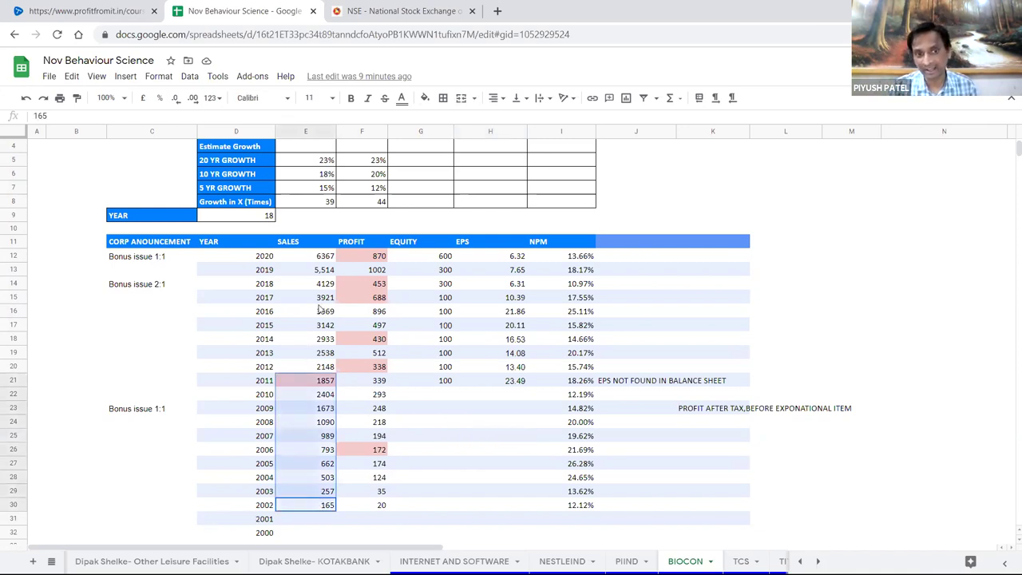
drag(320, 309, 317, 262)
drag(371, 504, 375, 263)
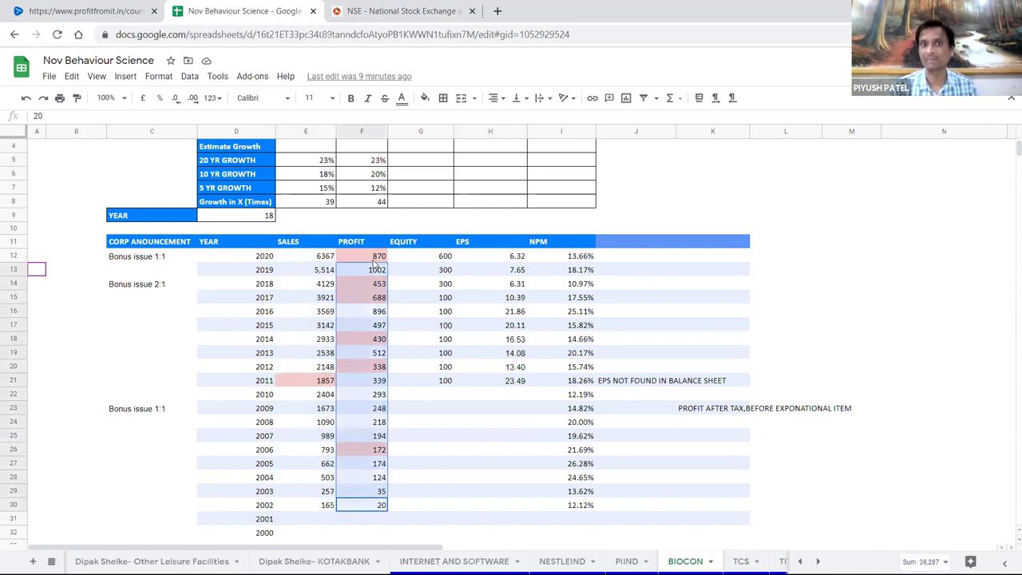
- Show BIOCON's NPM percentages for 2002 to 2020 without decimal places
drag(577, 500, 568, 257)
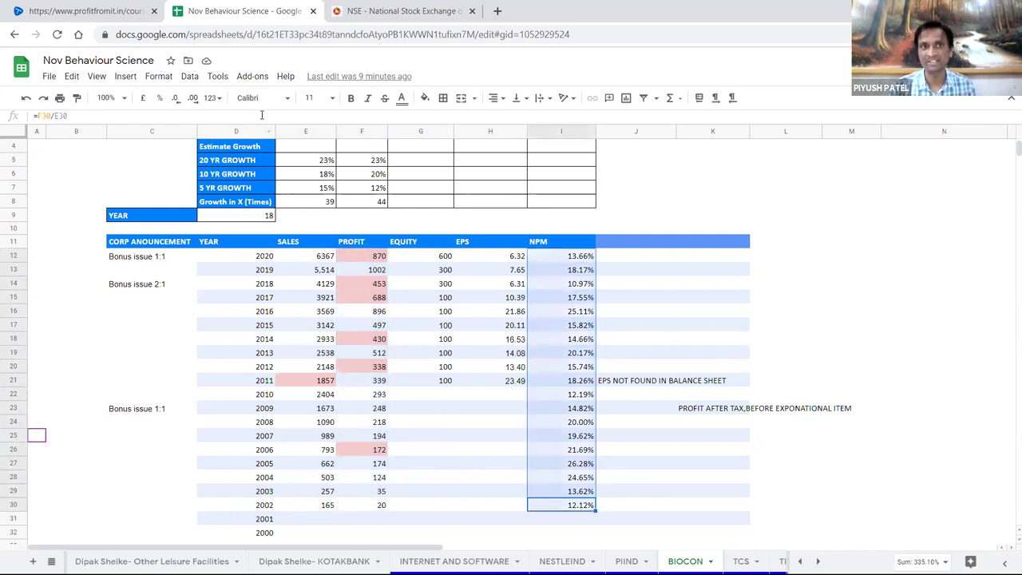
click(176, 99)
click(177, 100)
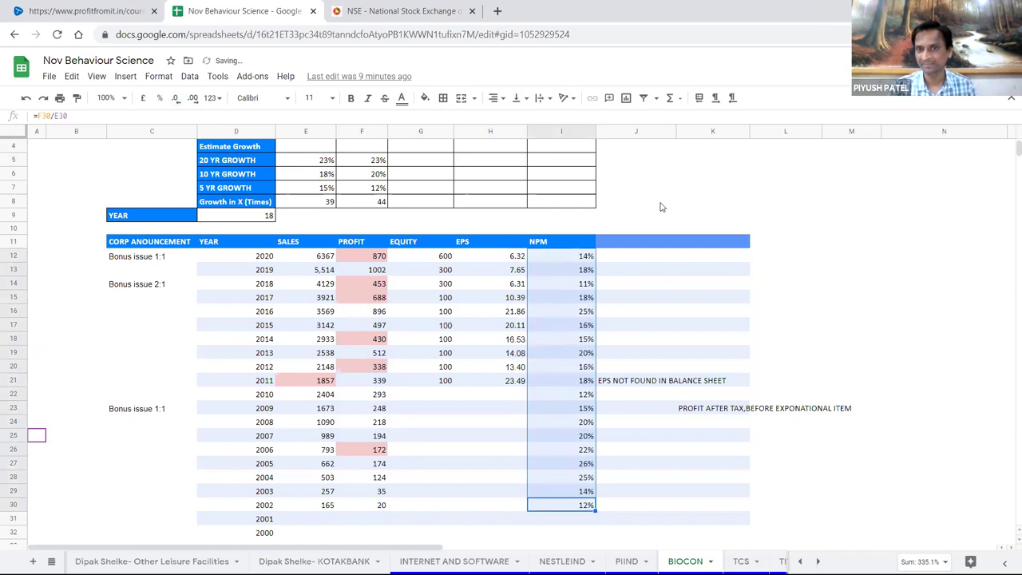
click(657, 483)
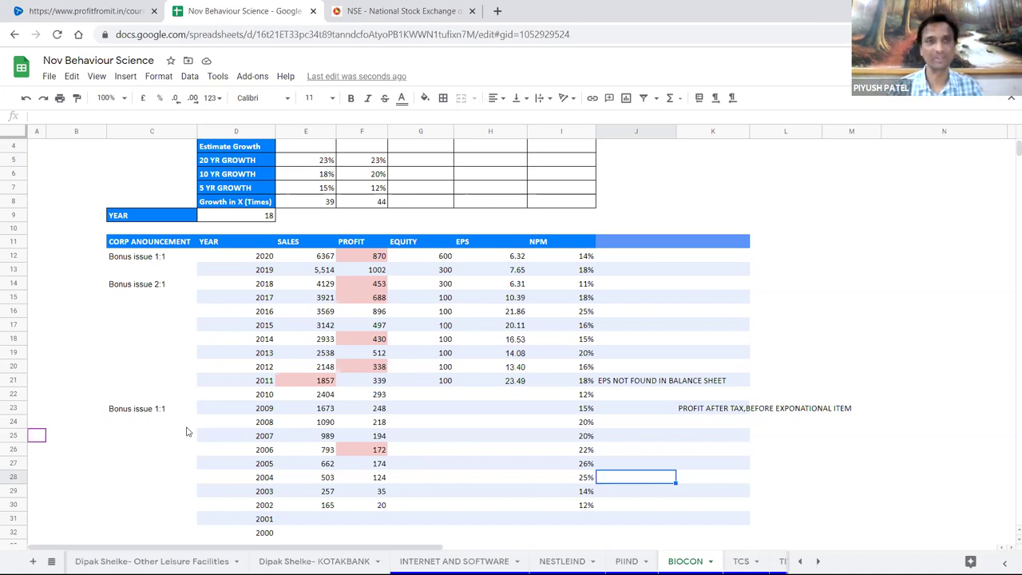
- Open Sheet1, the company summary, from the list of all sheets
click(51, 561)
scroll(119, 454, up, 5)
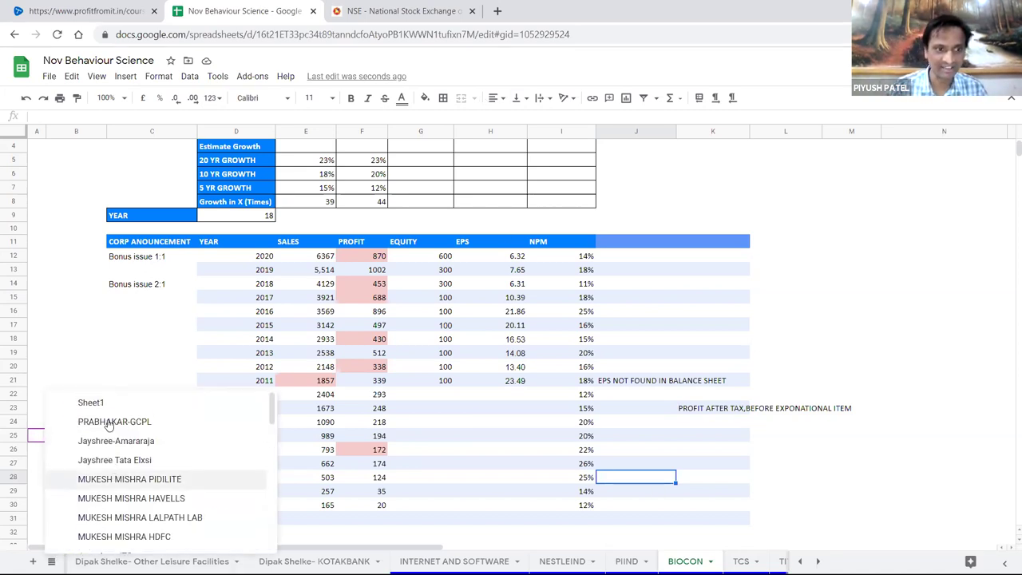
click(197, 404)
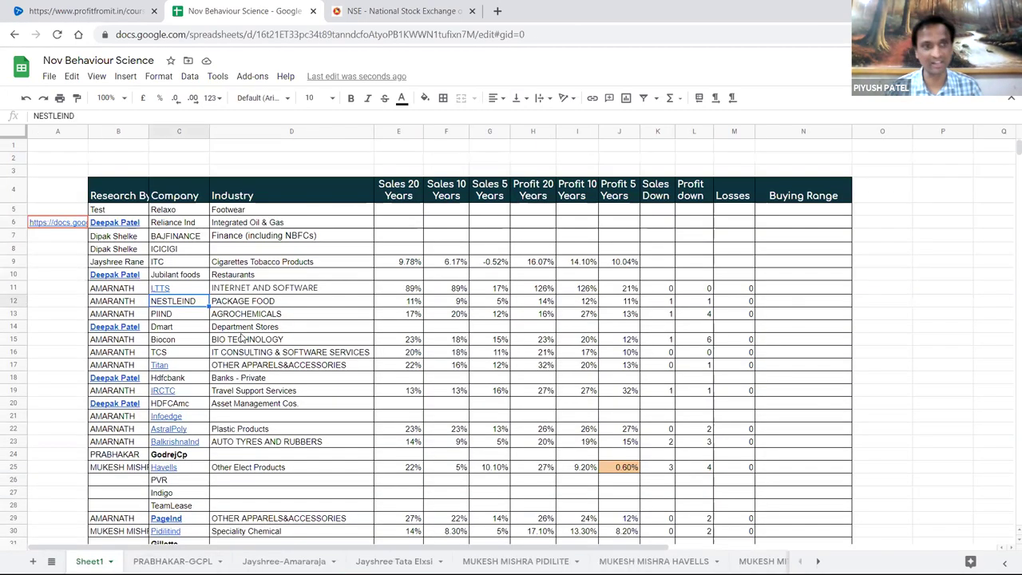
- Find Havells in the summary's company list and follow its link to the Havells sheet
key(Down)
key(Down)
key(Down)
key(Down)
scroll(241, 393, down, 5)
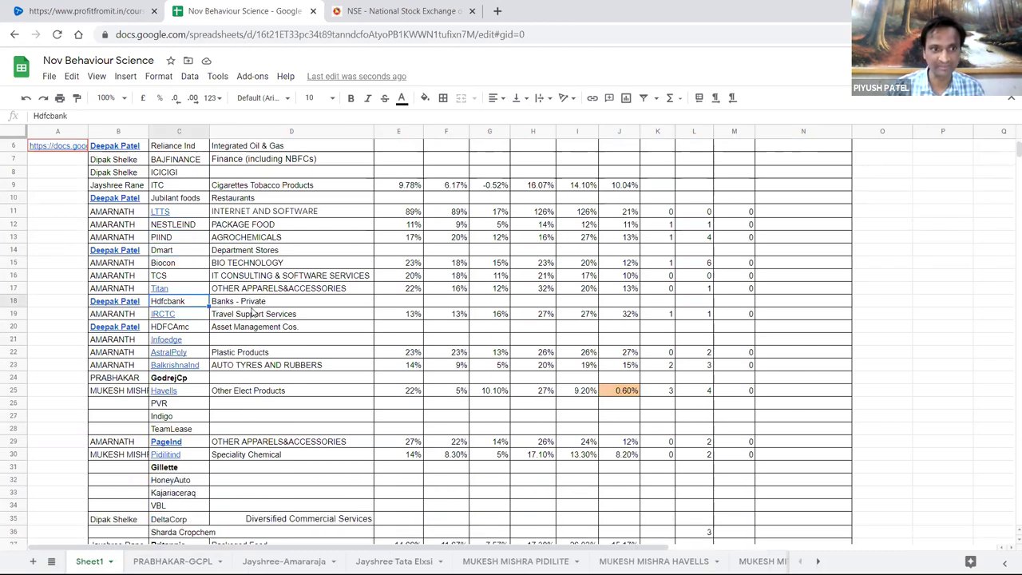
click(196, 316)
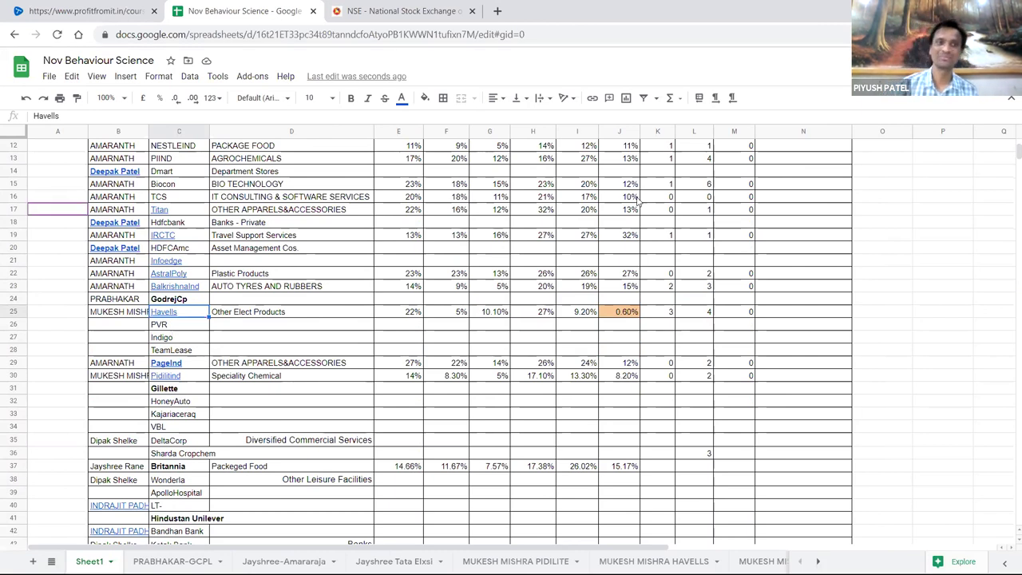
mouse_move(168, 315)
click(238, 331)
click(378, 301)
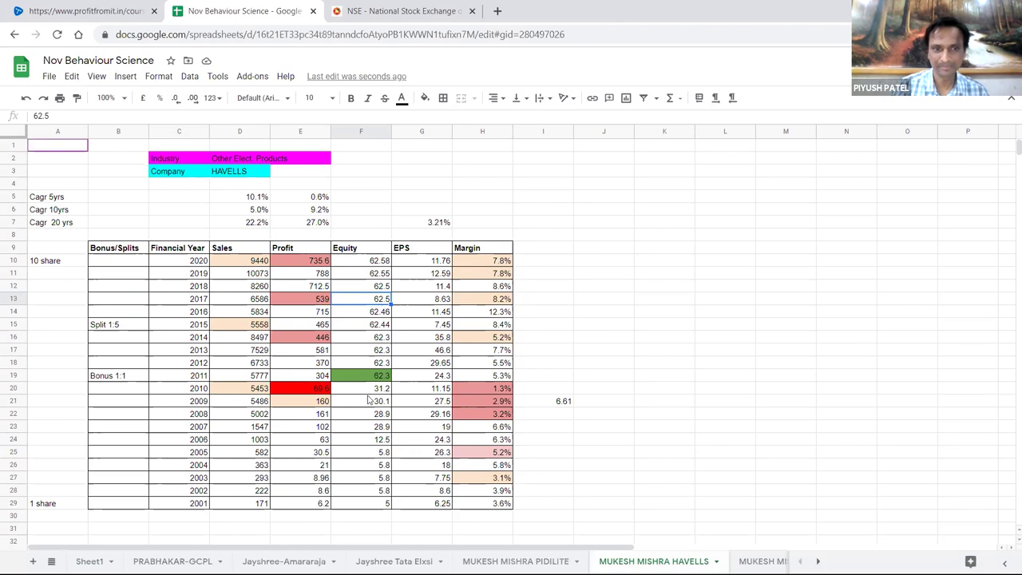
- Review Havells' sales from 2001 to 2020, its sales growth over 5, 10 and 20 years, and its 20-year profit growth
drag(253, 505, 248, 260)
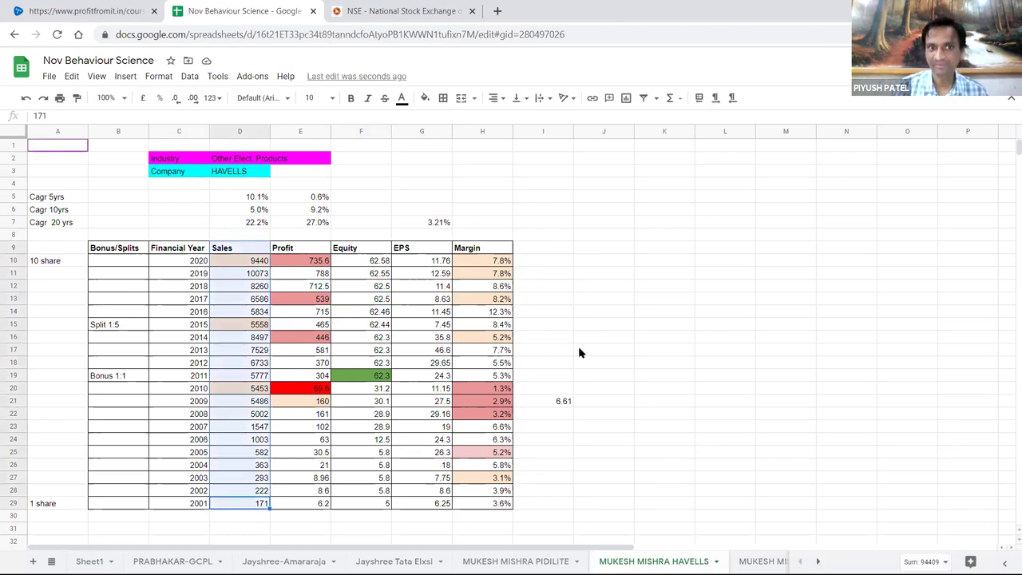
click(579, 353)
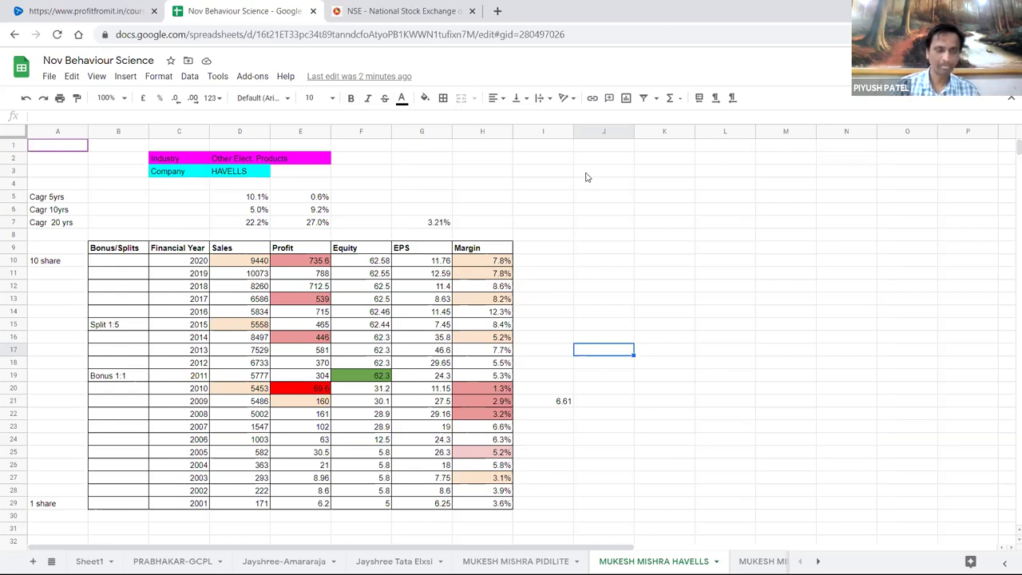
click(251, 225)
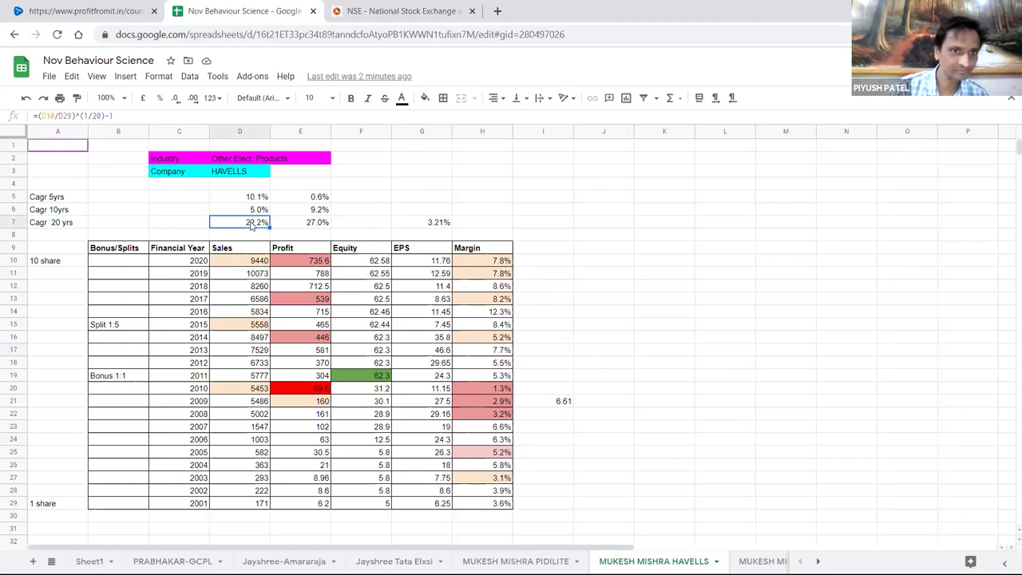
click(305, 227)
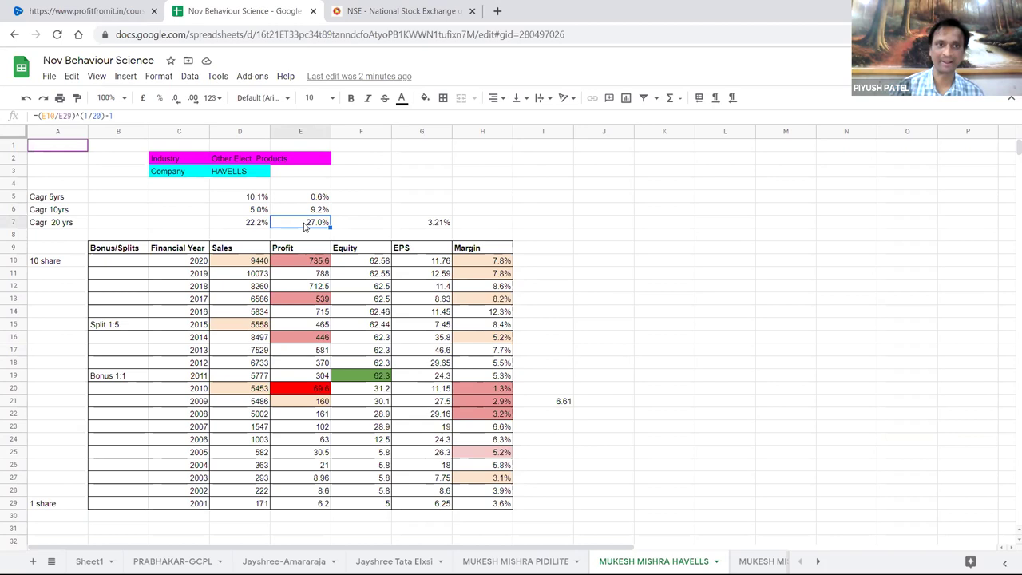
click(250, 198)
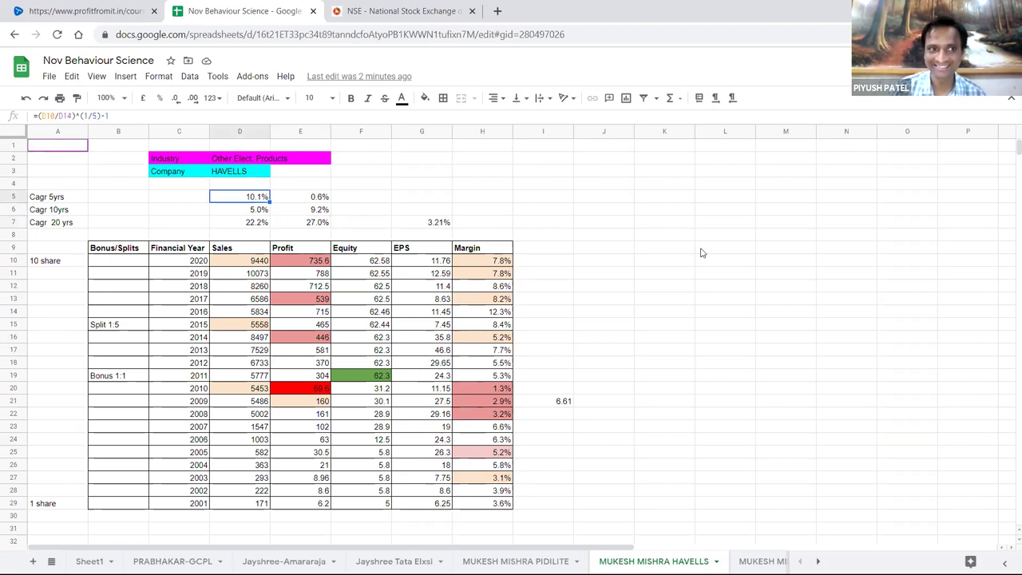
click(256, 210)
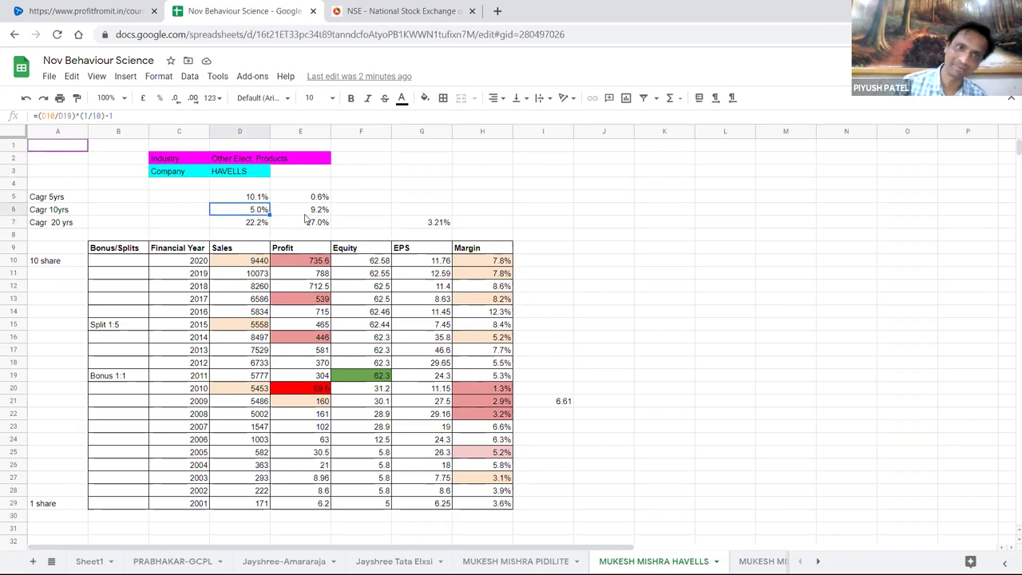
click(303, 286)
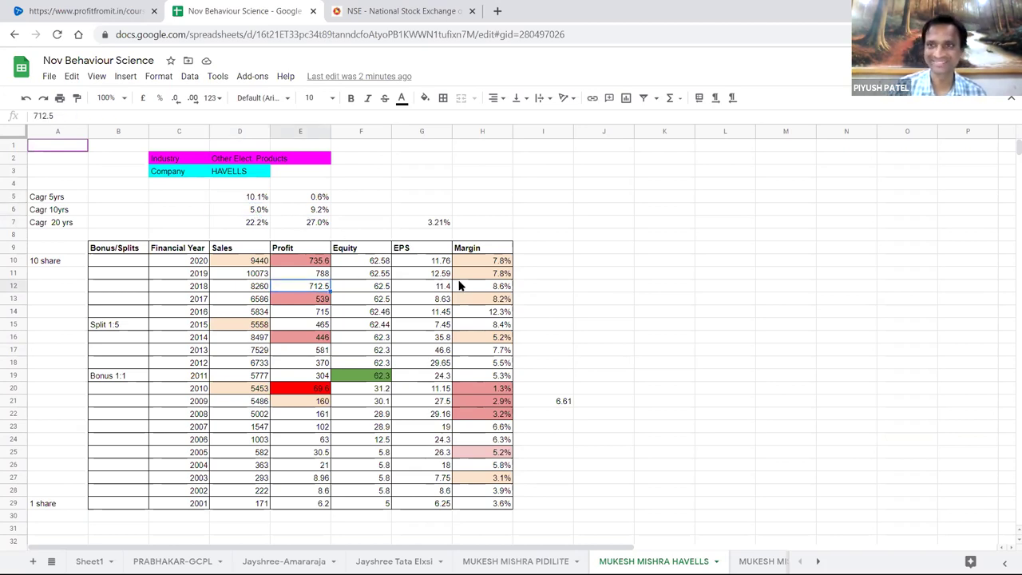
- Compare Havells' 5-year, 10-year and 20-year sales CAGR with one another, both as a group and individually
drag(257, 224, 257, 202)
click(559, 264)
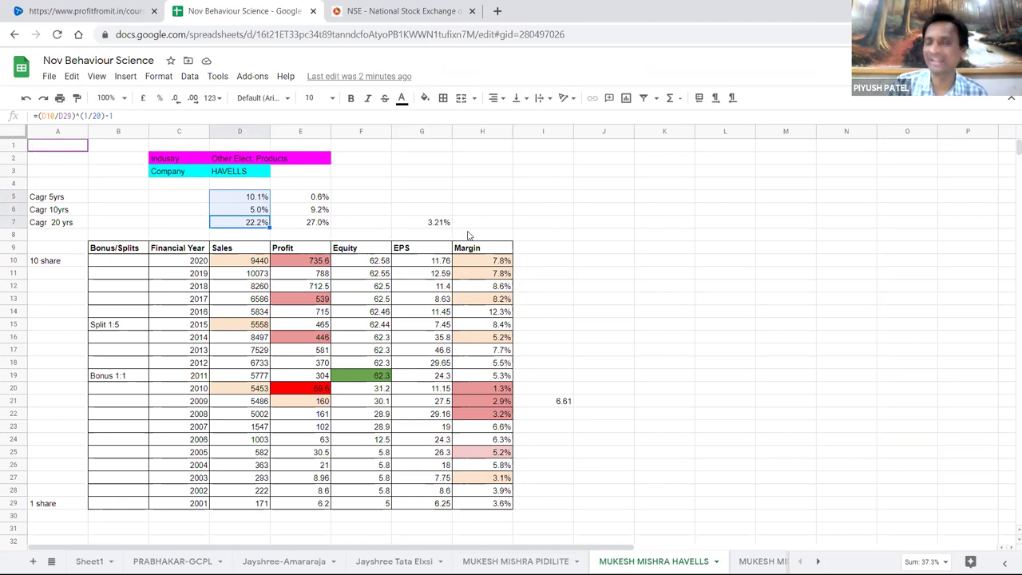
click(244, 227)
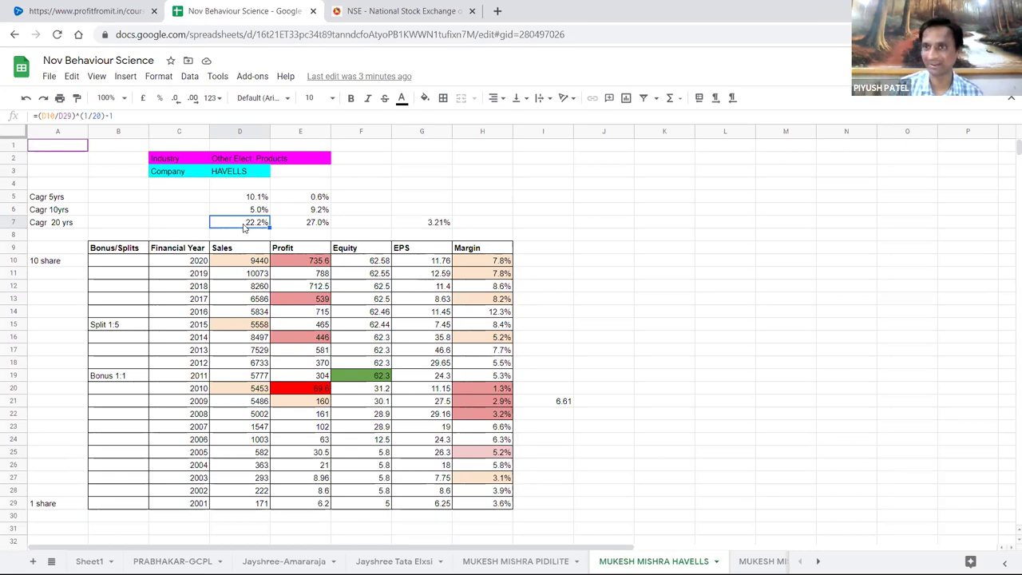
drag(257, 200, 252, 222)
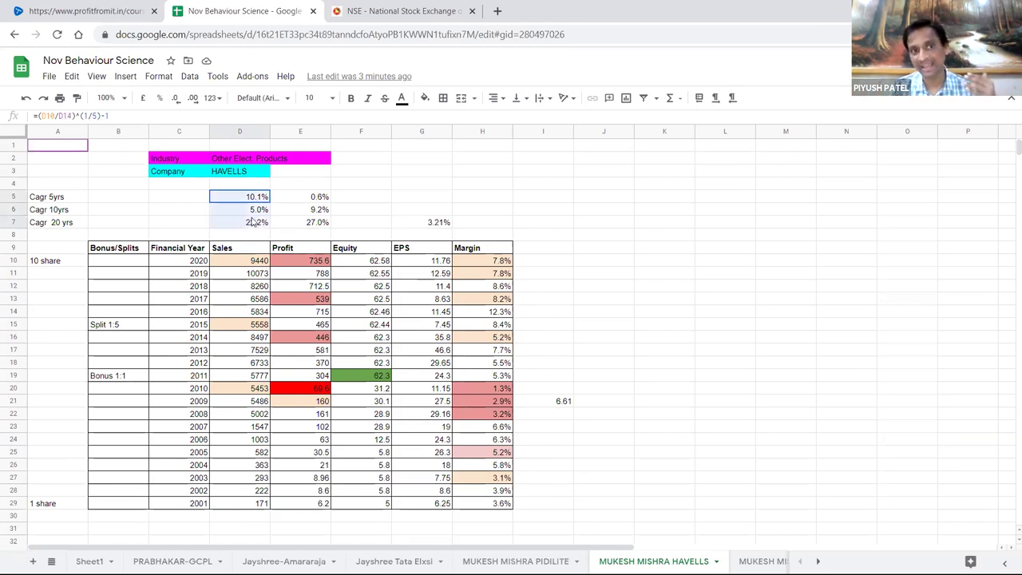
click(482, 233)
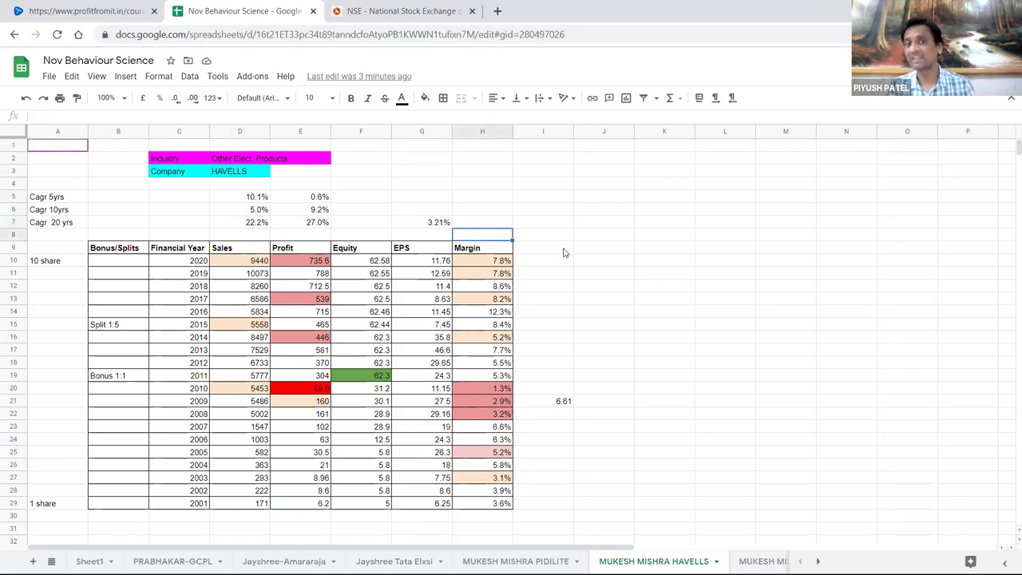
click(563, 251)
click(613, 259)
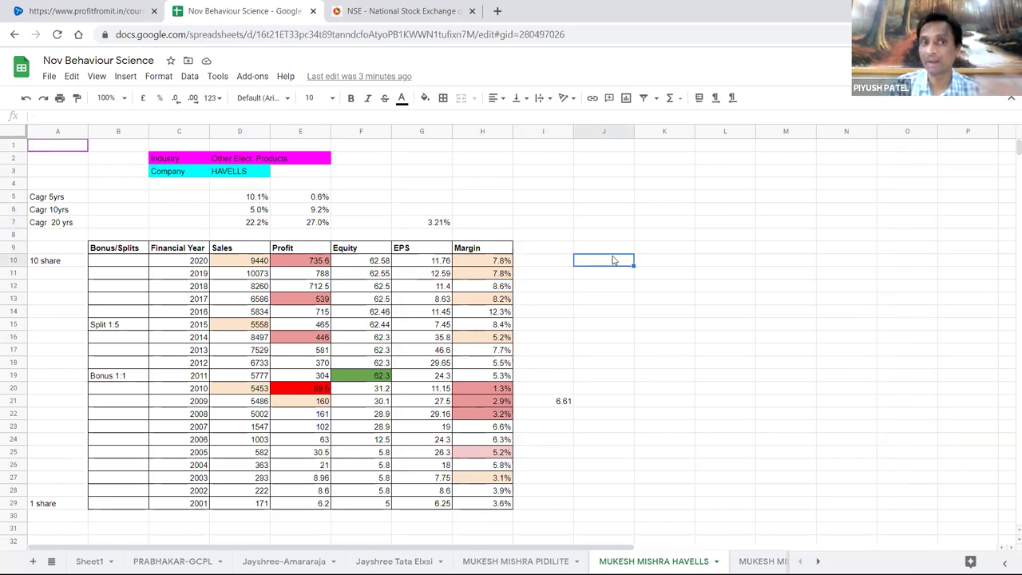
click(257, 211)
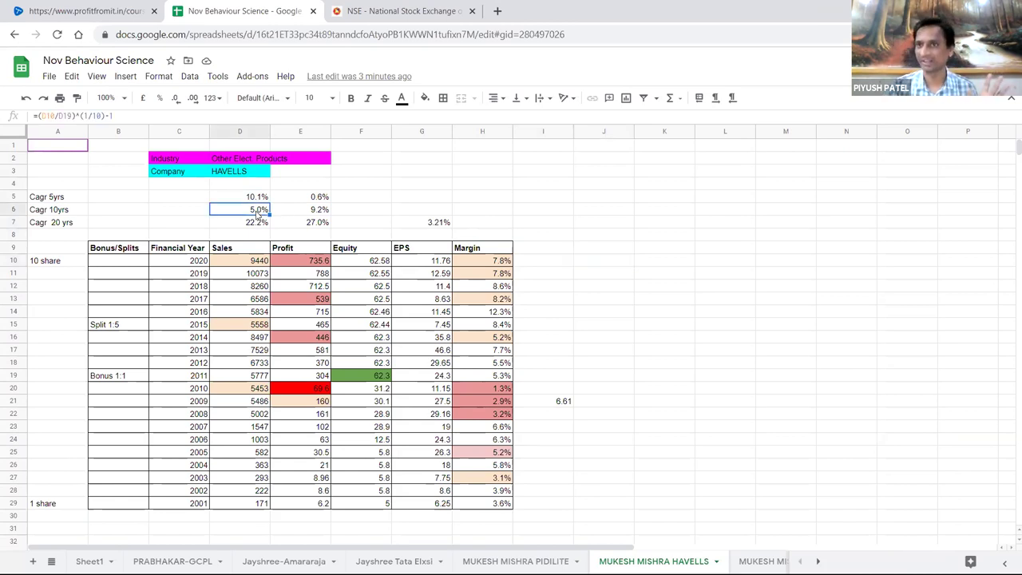
click(259, 199)
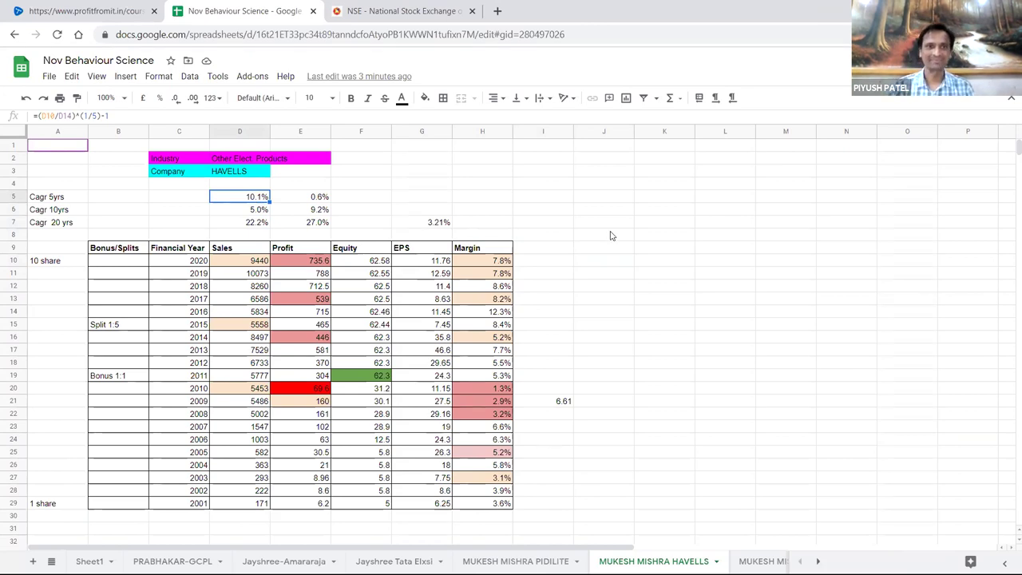
drag(259, 200, 267, 223)
click(663, 248)
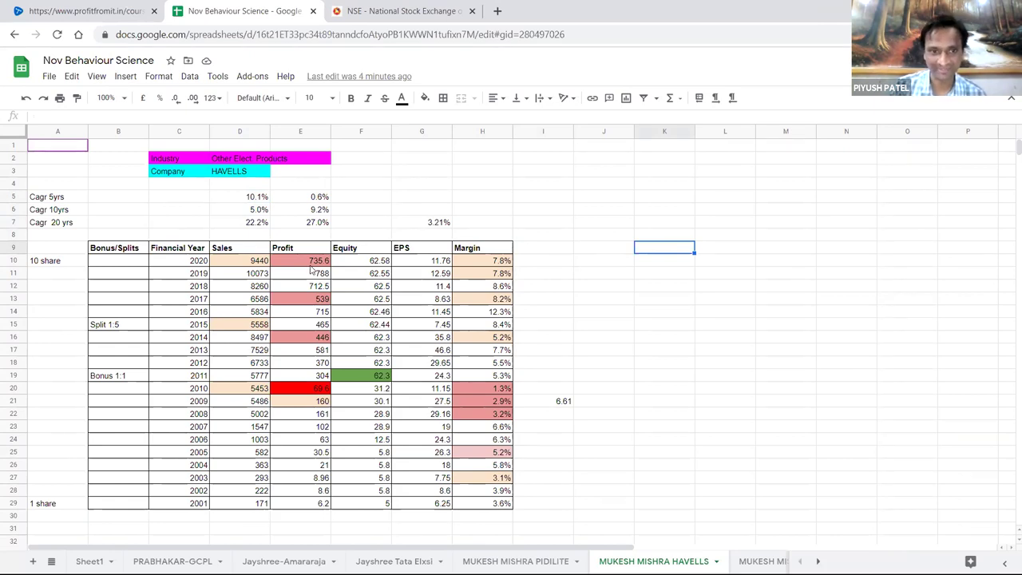
- Inspect Havells' red-highlighted 2010 profit figure and the neighbouring equity value, leaving the cells unedited
click(315, 391)
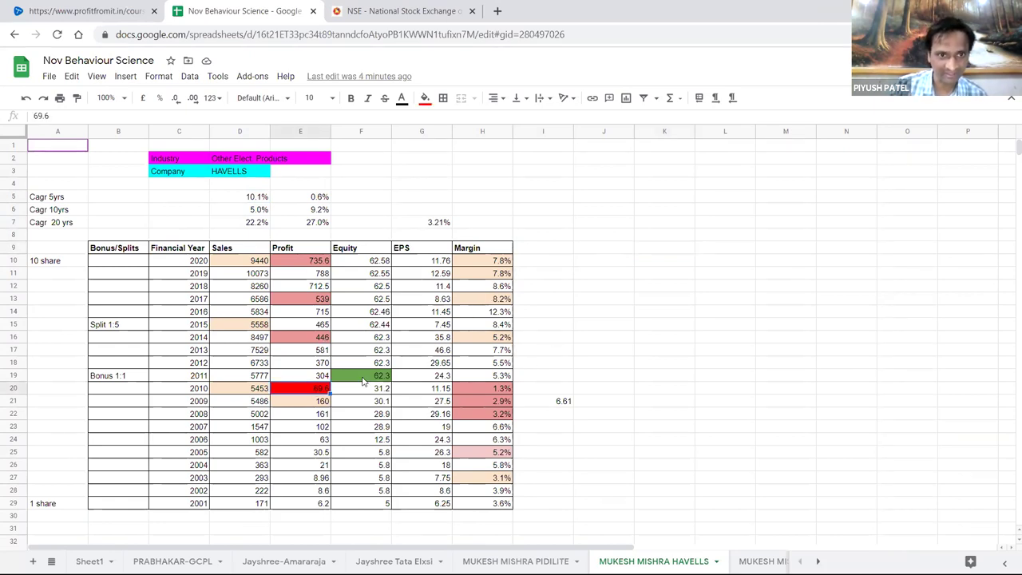
double_click(319, 391)
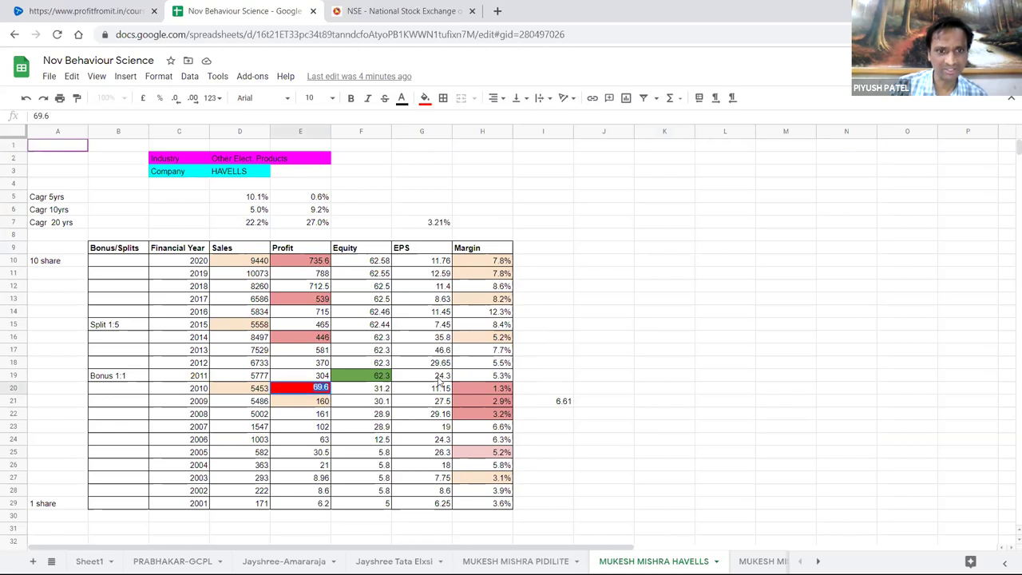
key(Escape)
click(360, 403)
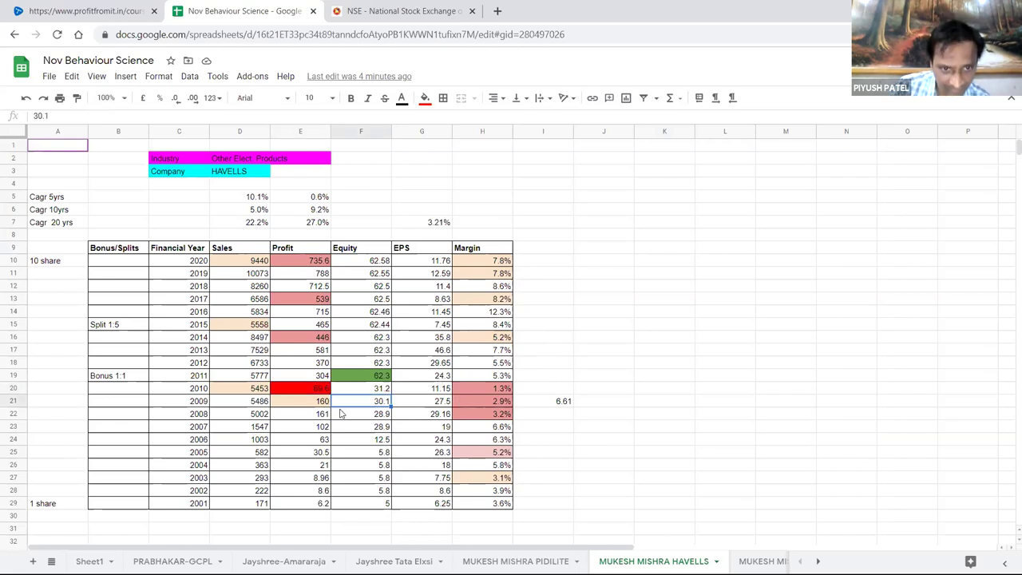
click(197, 389)
click(323, 389)
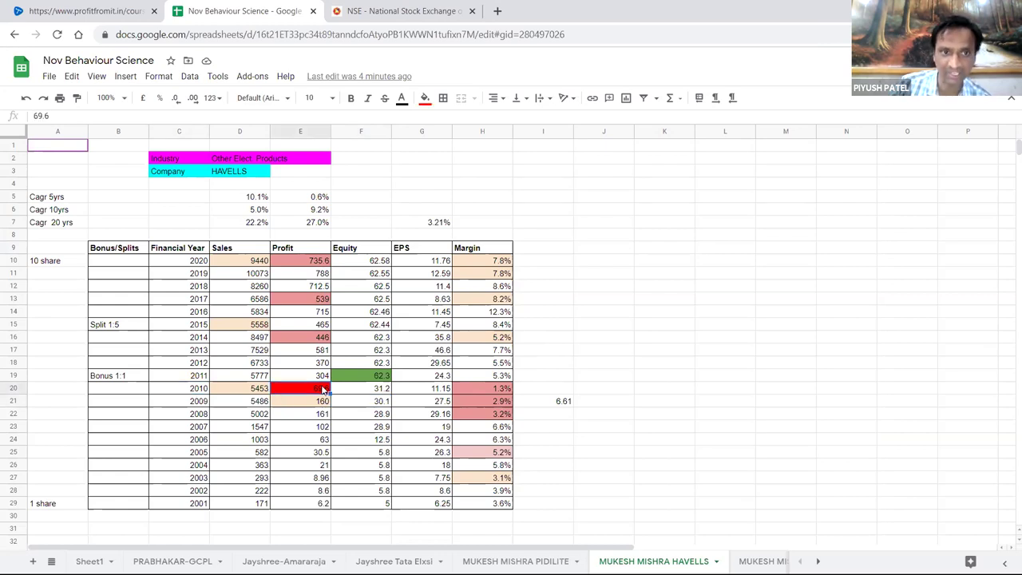
- Inspect the 5-year profit CAGR formula in E5 against Havells' 2015 and 2020 profit figures, leaving it unedited
click(324, 323)
click(321, 264)
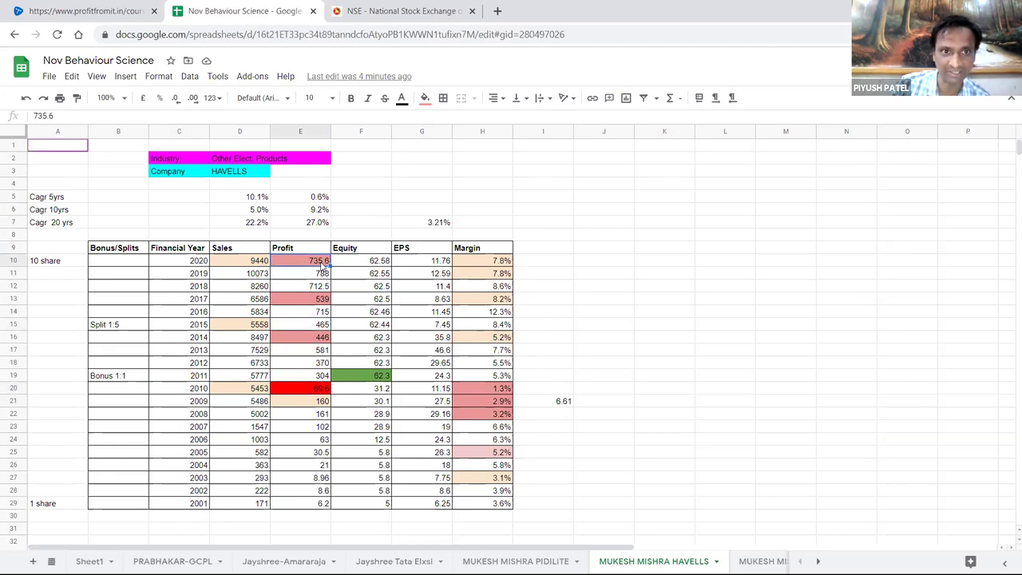
click(319, 196)
double_click(319, 196)
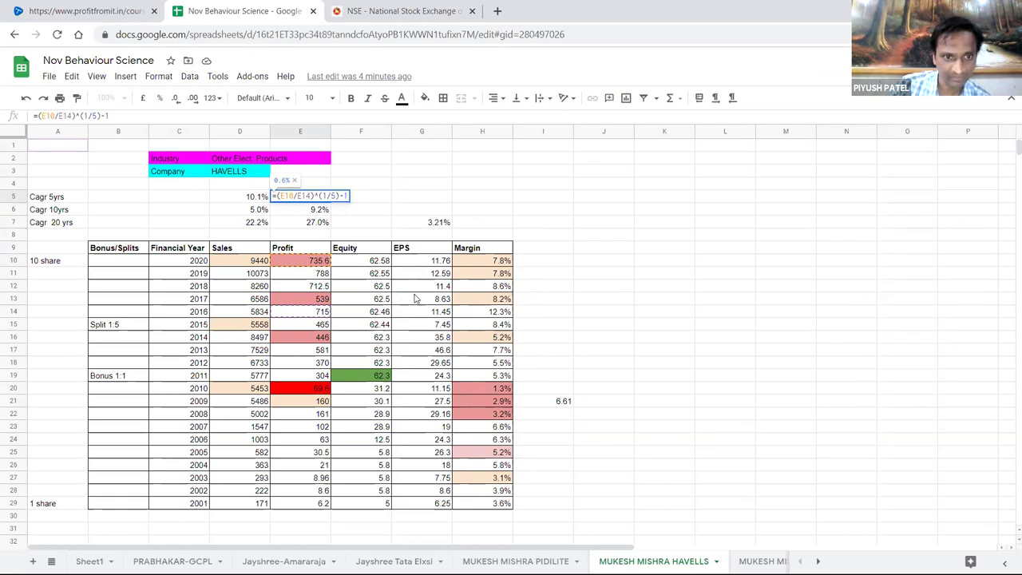
key(Escape)
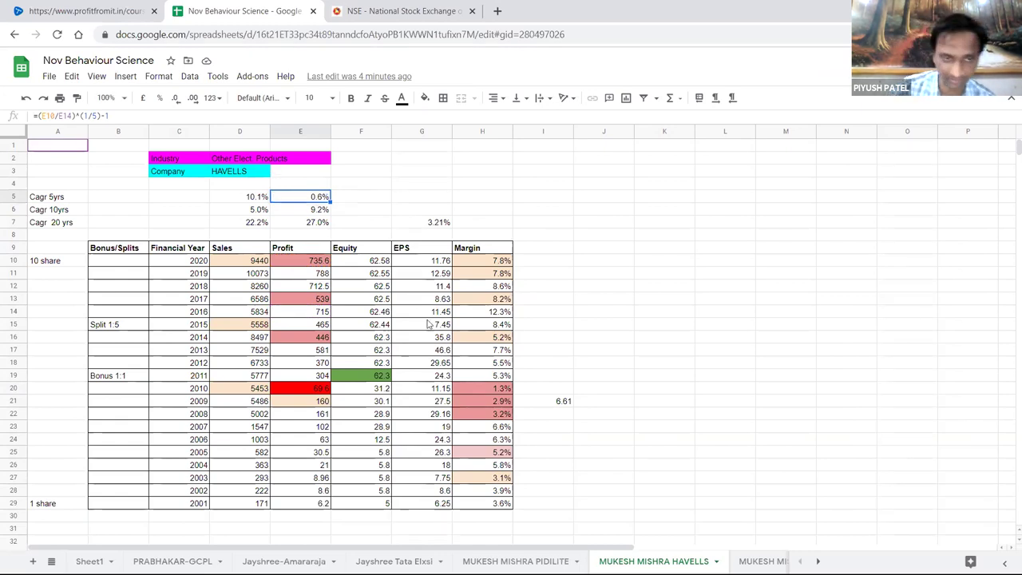
double_click(318, 196)
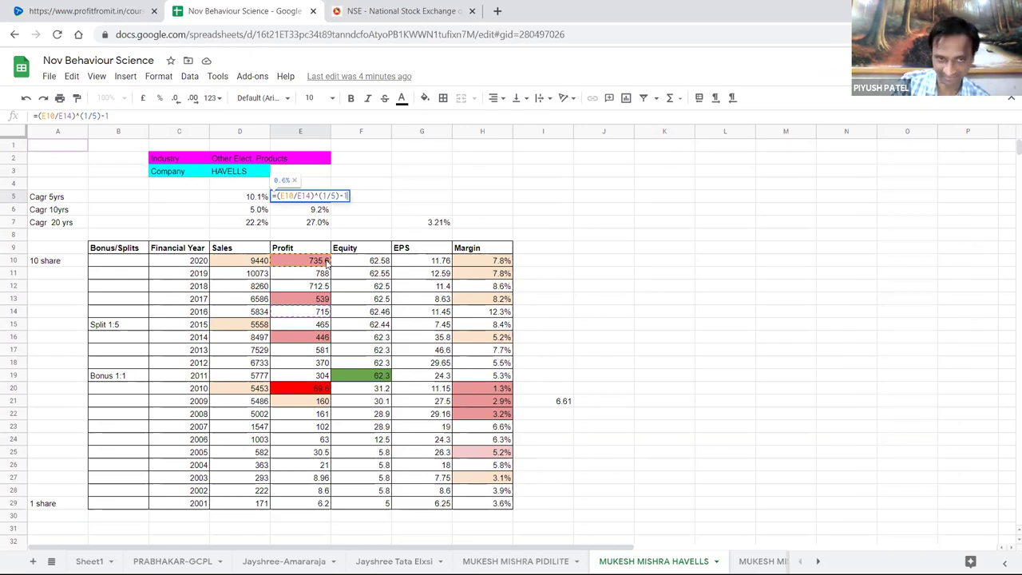
key(Return)
click(551, 172)
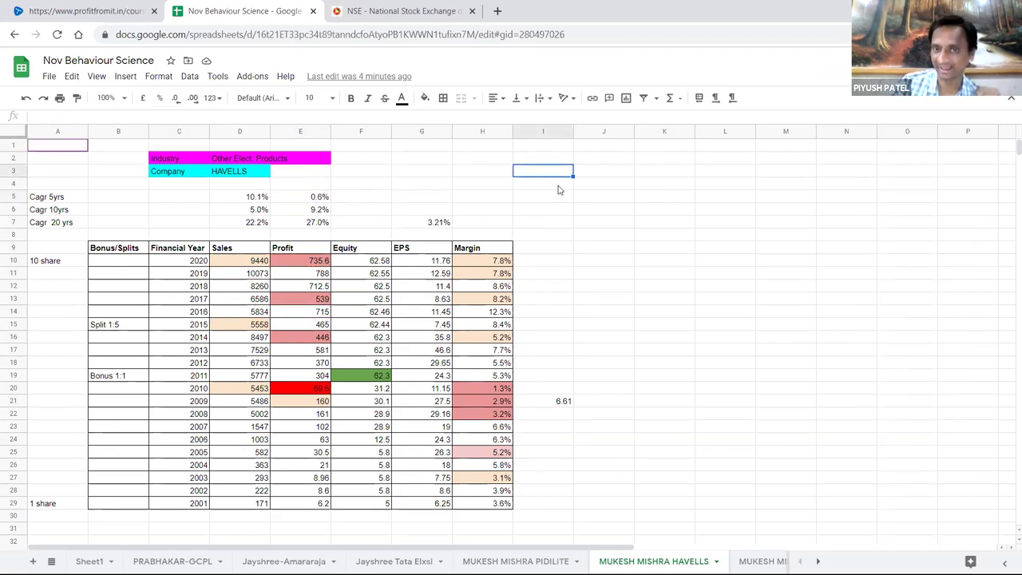
- Calculate 2020-2016 in the blank cell I4 to check the number of years, and clear the cell again
click(558, 187)
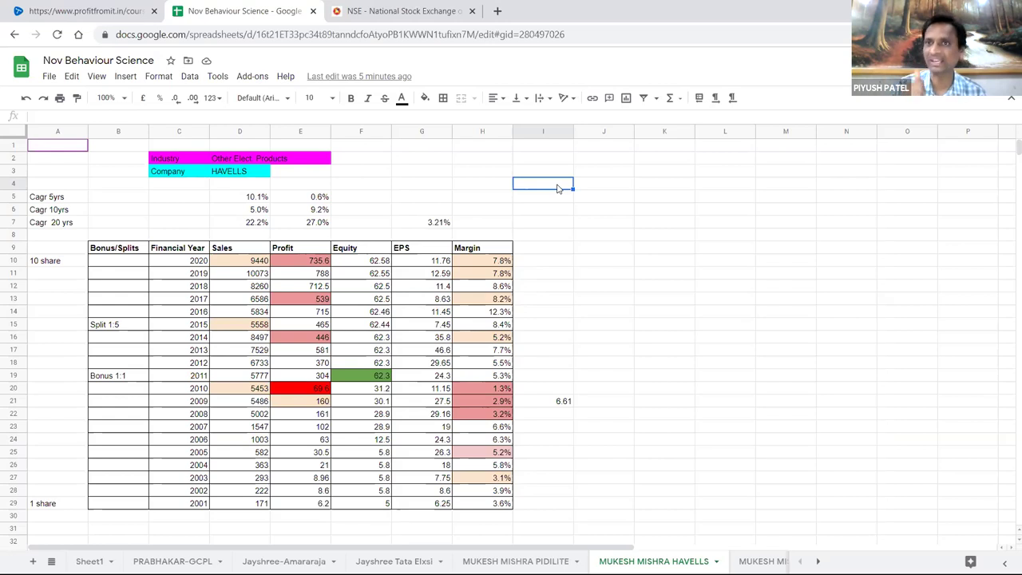
text(=2020)
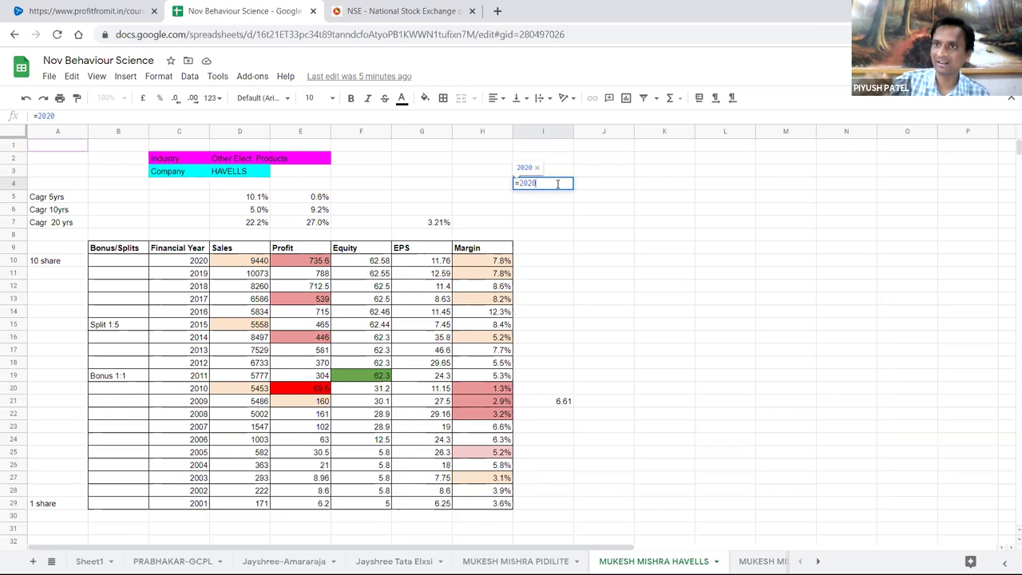
text(-2016)
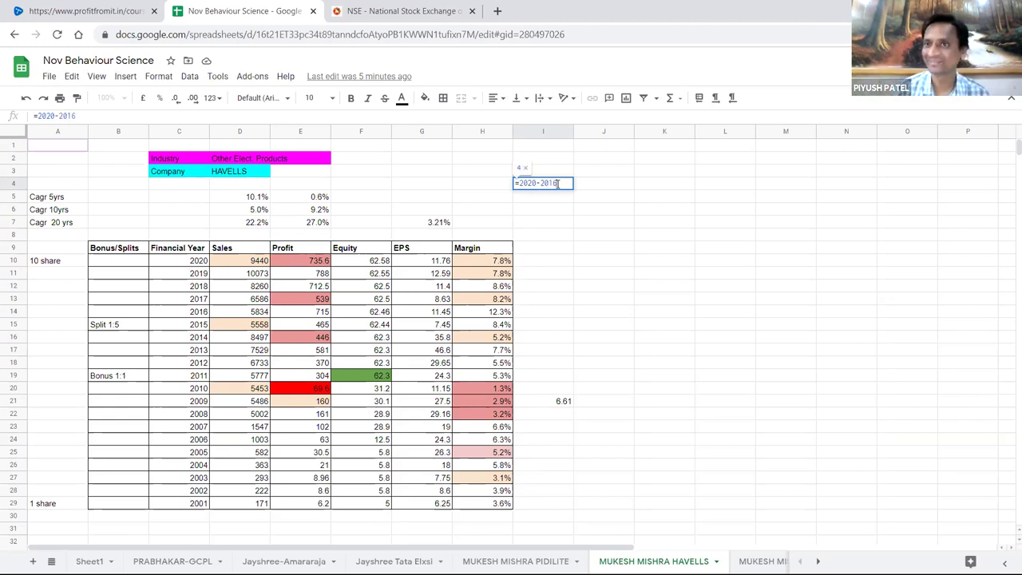
key(Return)
click(565, 186)
key(Delete)
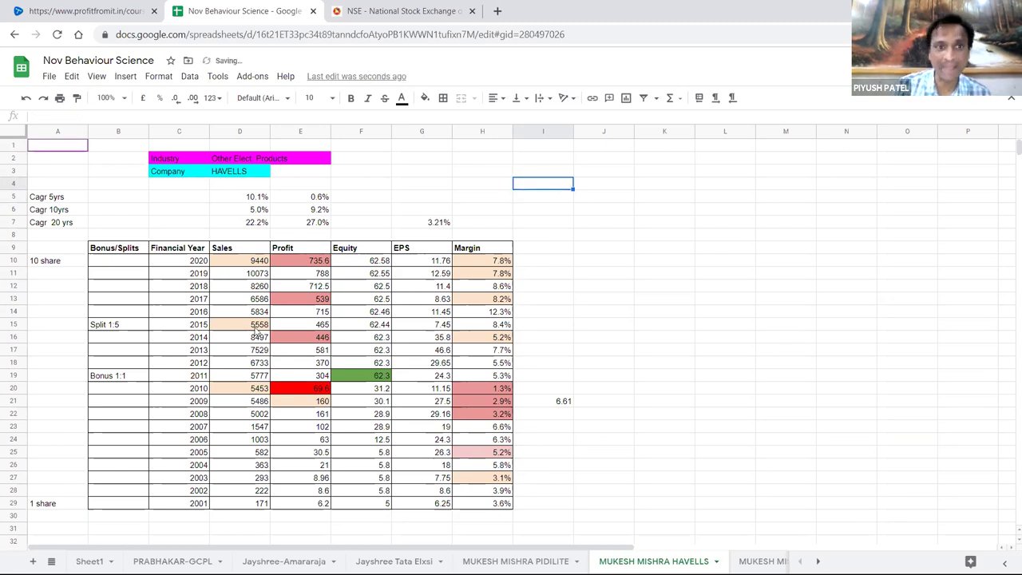
- Rewrite the 5-year sales CAGR in D5 as =(D10/D15)^(1/5)-1 so it starts from 2015
drag(319, 265, 325, 300)
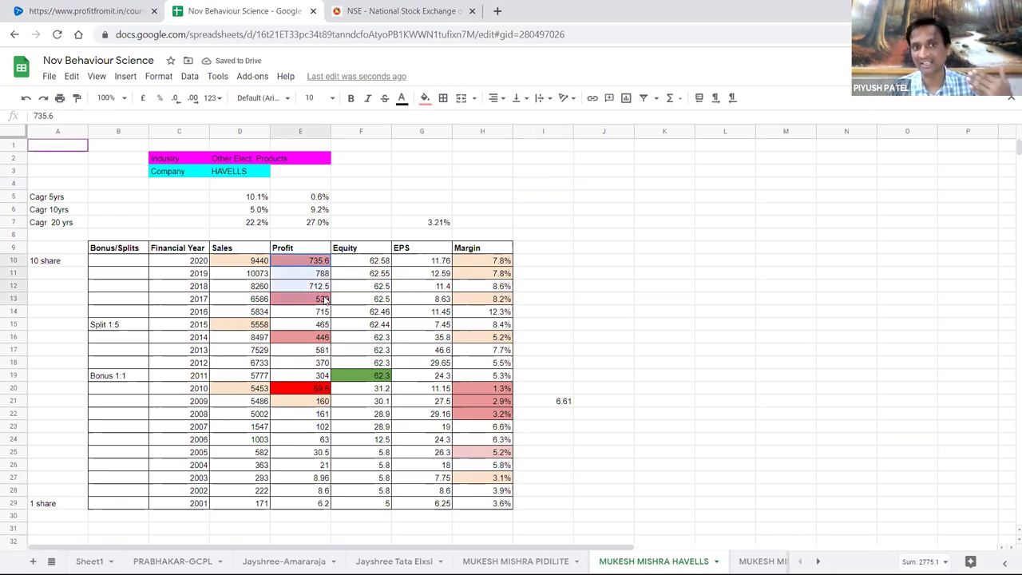
click(327, 201)
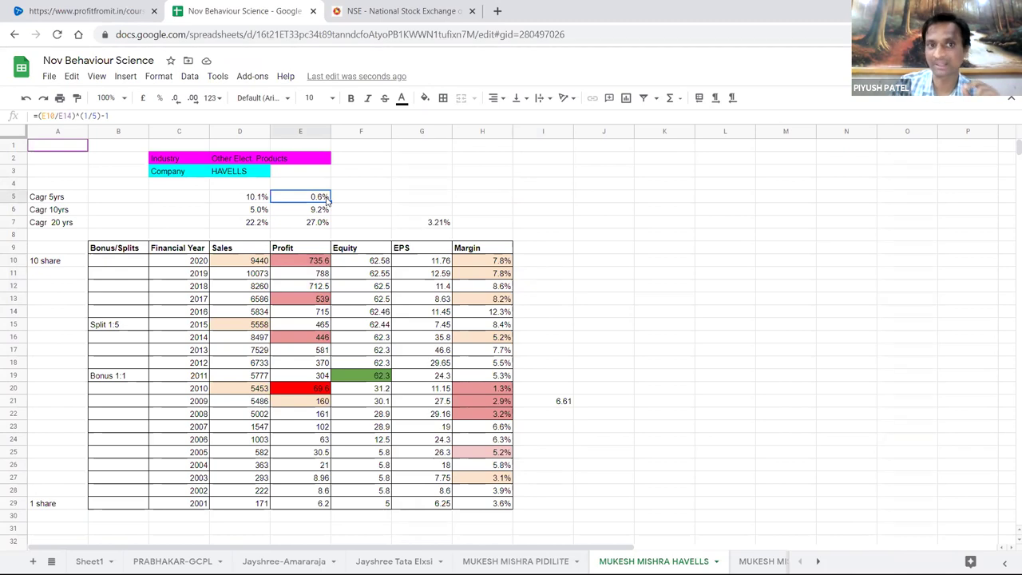
click(257, 200)
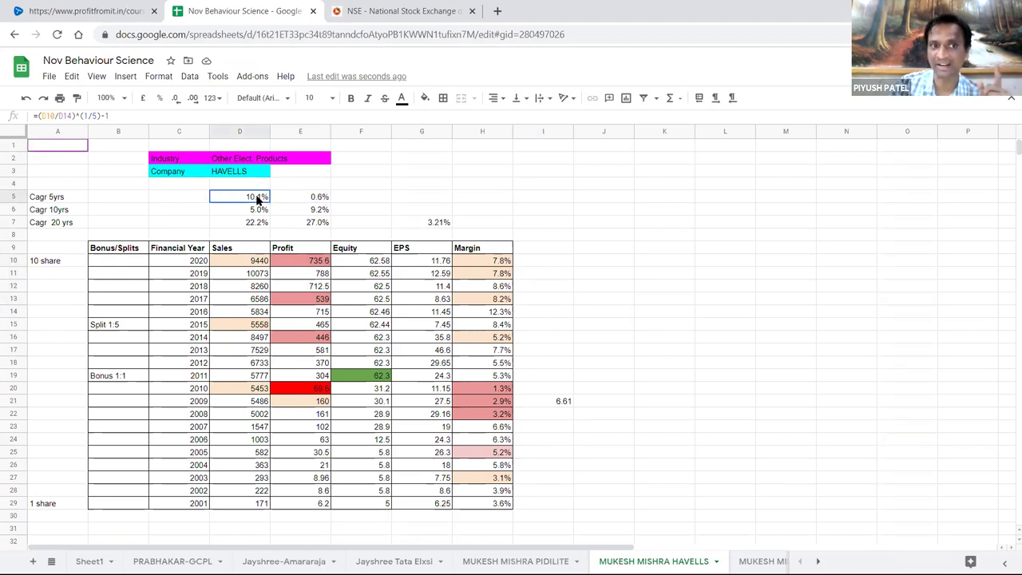
text(=(D9)
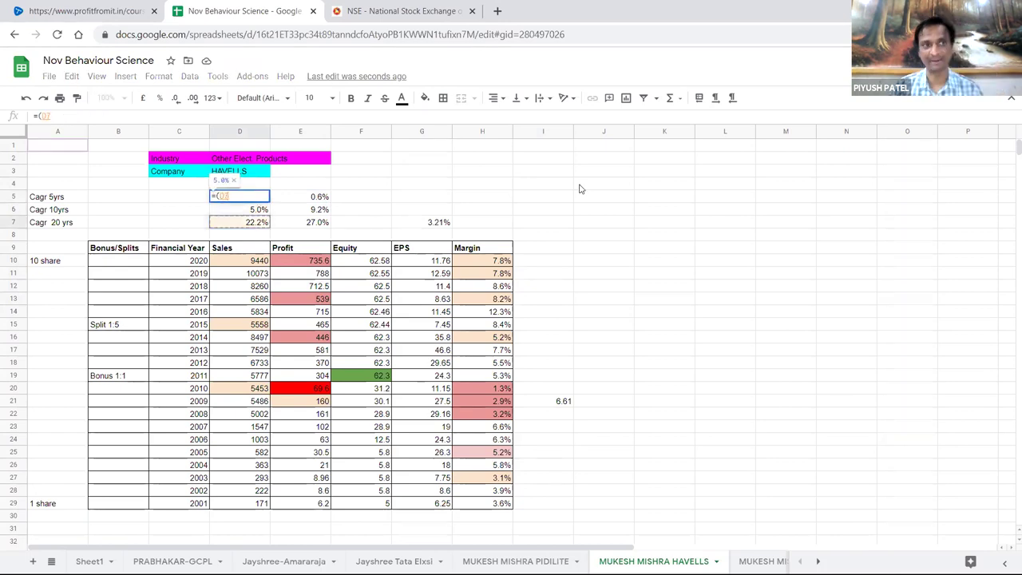
key(BackSpace)
text(10)
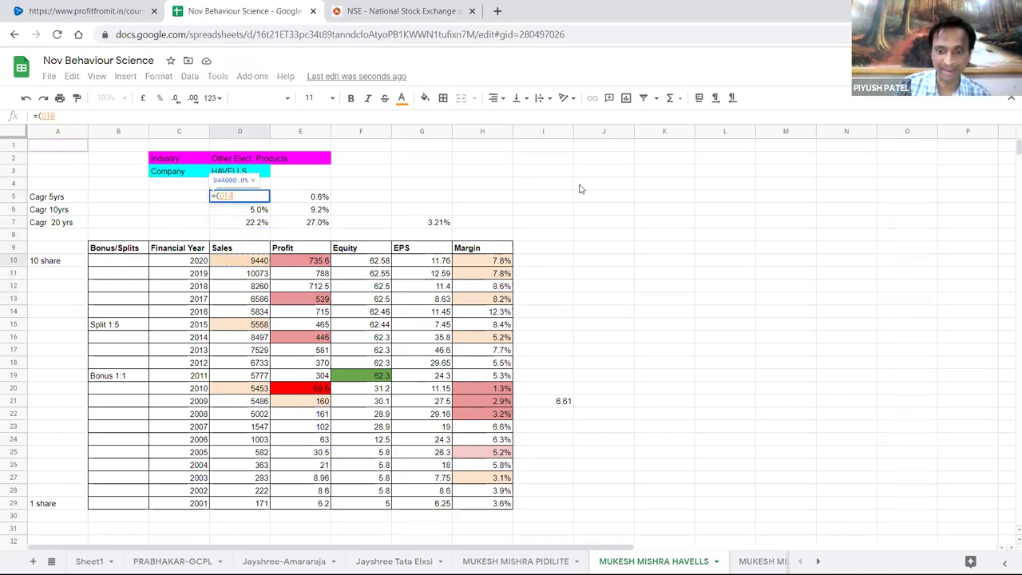
text(/)
key(Down)
key(Down)
key(Down)
key(Down)
key(Down)
key(Down)
key(Down)
key(Down)
key(Down)
key(Down)
text()^(1/5)-1)
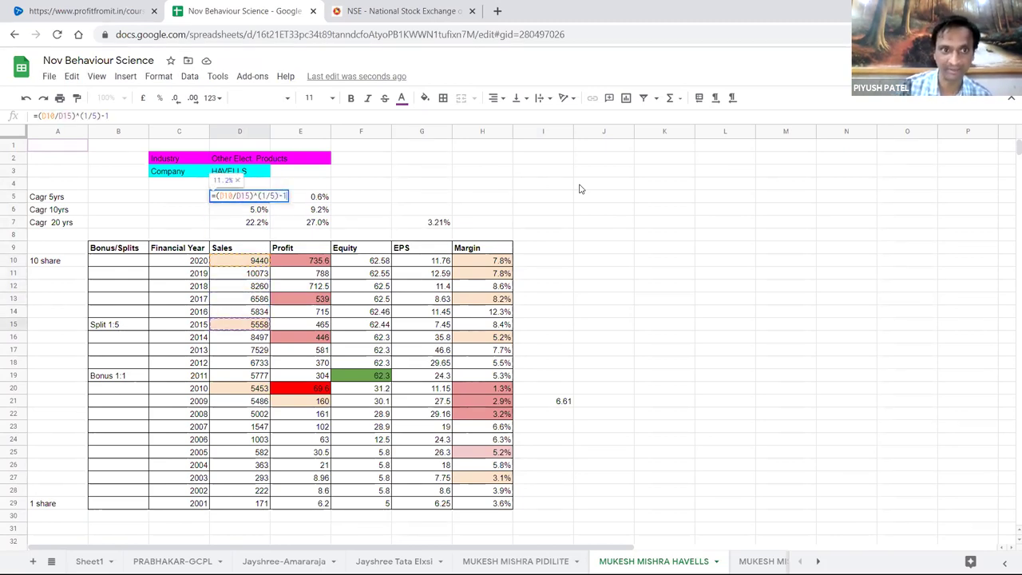
key(Return)
- Copy the 5-year sales CAGR formula from D5 to the profit column in E5
key(Up)
key(ctrl+c)
key(Right)
key(ctrl+v)
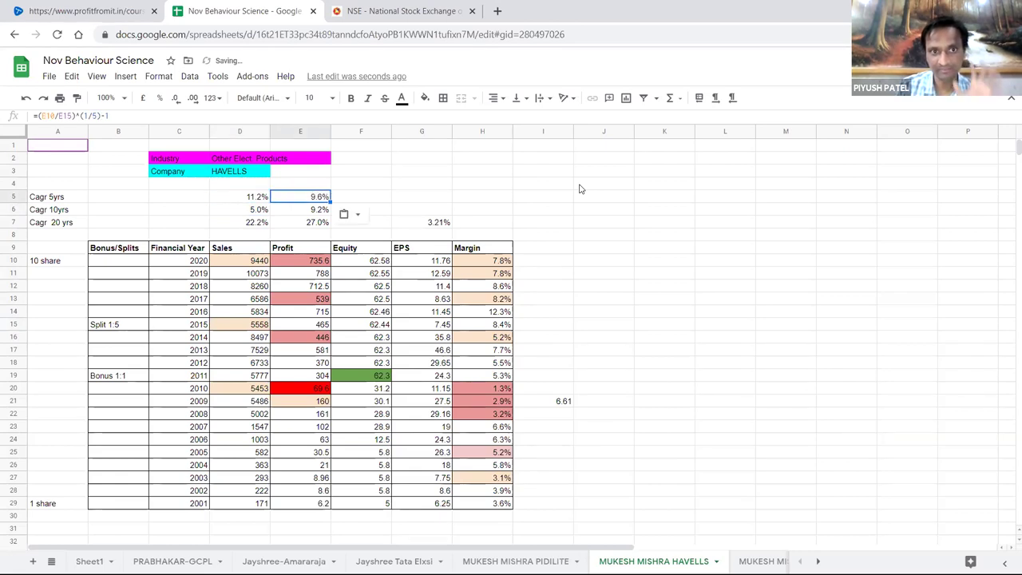
key(Left)
key(Right)
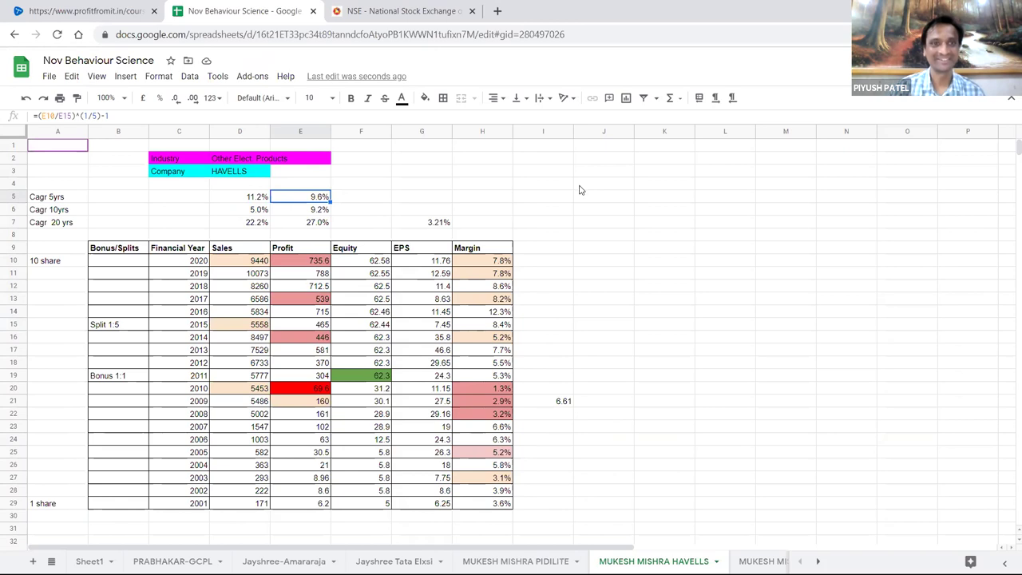
- Change the 10-year sales CAGR in D6 to =(D10/D20)^(1/10)-1 and copy it to the profit column in E6
double_click(258, 211)
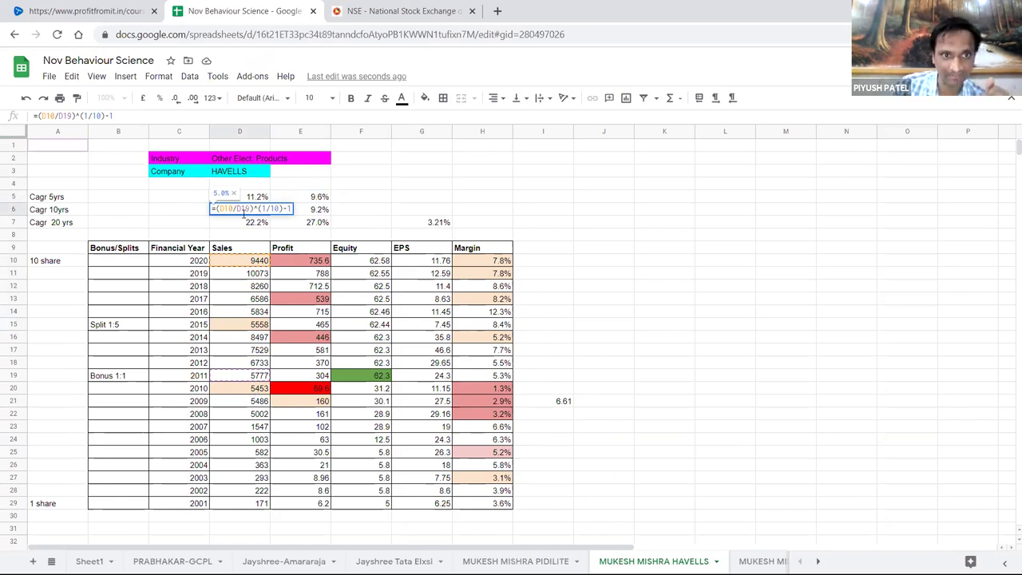
key(Return)
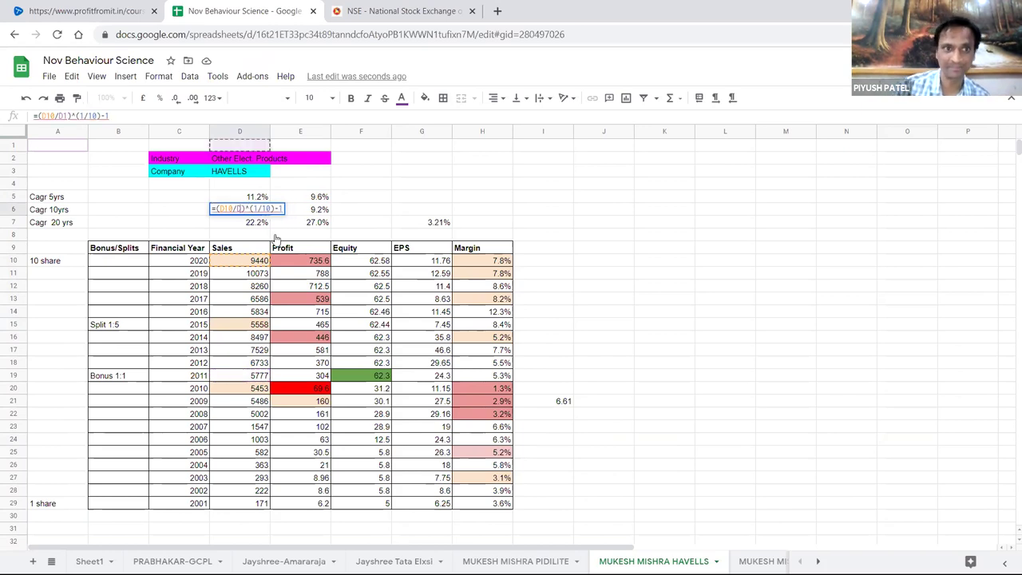
key(Up)
key(ctrl+c)
key(Right)
key(ctrl+v)
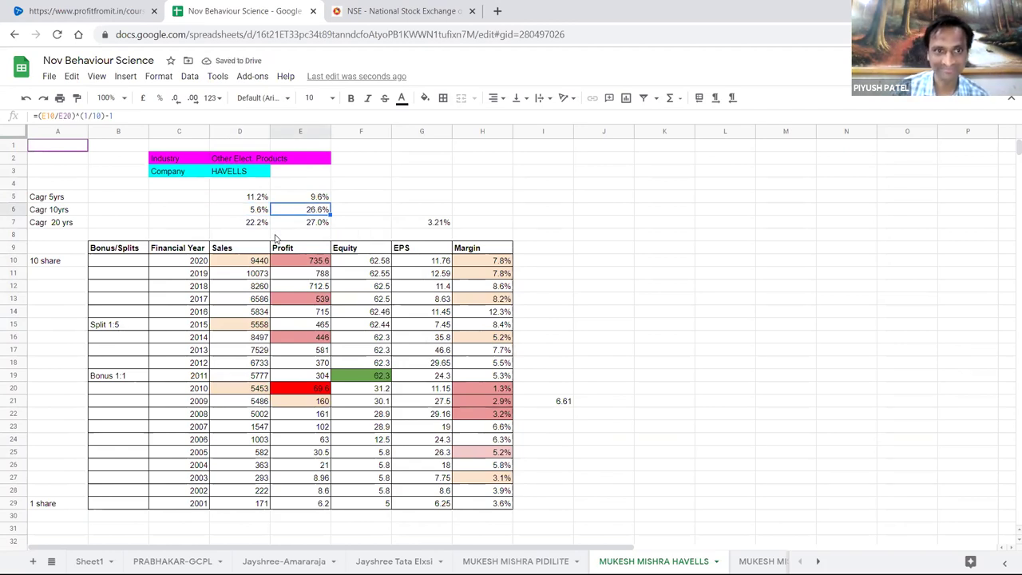
- Change the exponent of the 20-year sales CAGR formula in D7 to 1/19
key(Left)
key(Down)
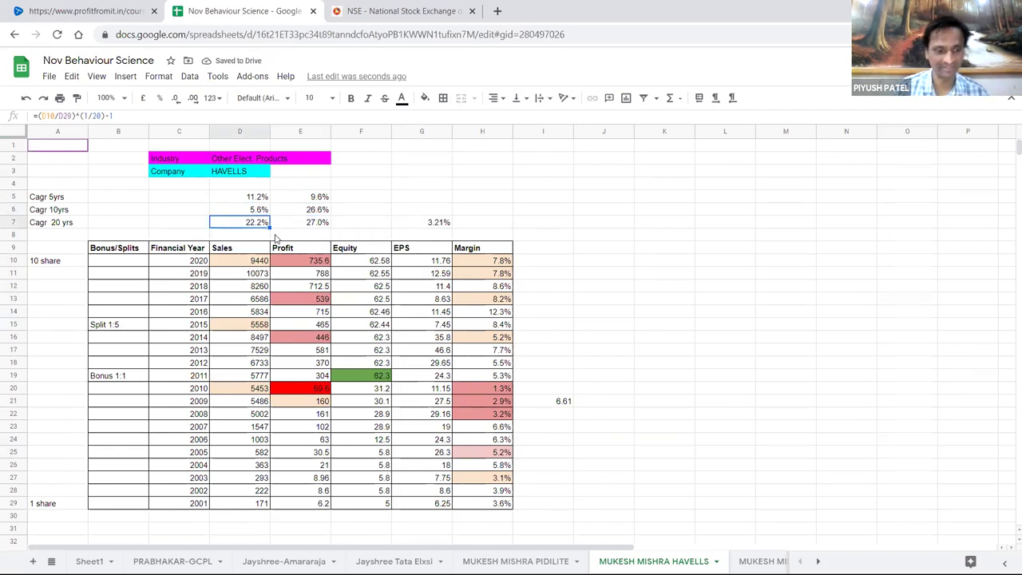
key(F2)
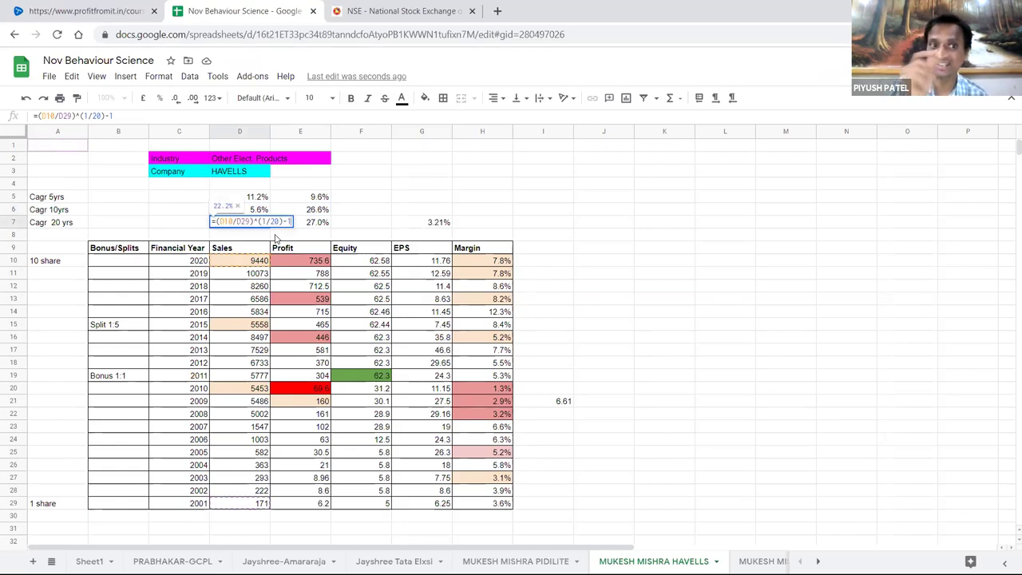
key(Left)
key(Left)
key(Left)
key(BackSpace)
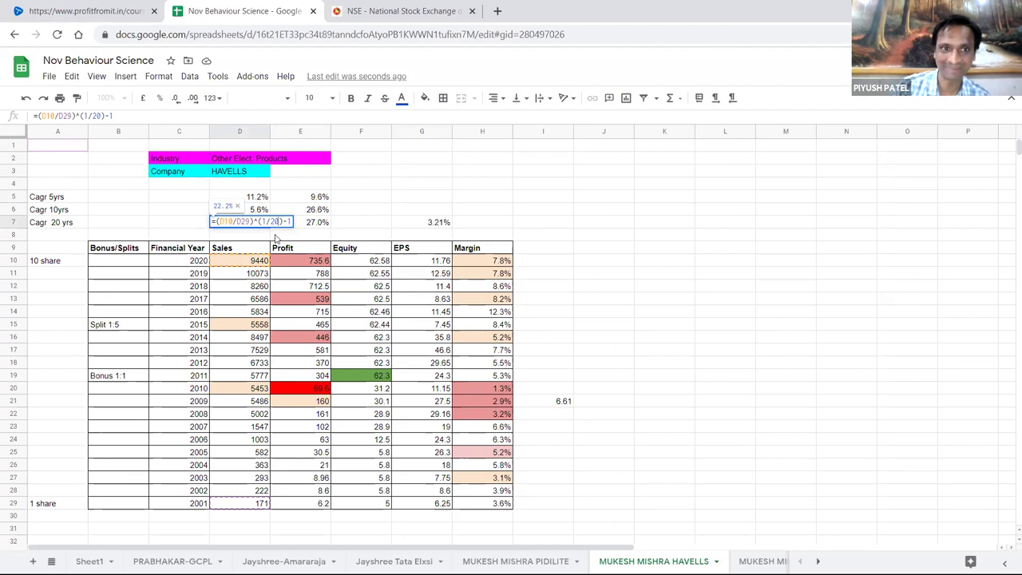
key(BackSpace)
text(19)
key(Return)
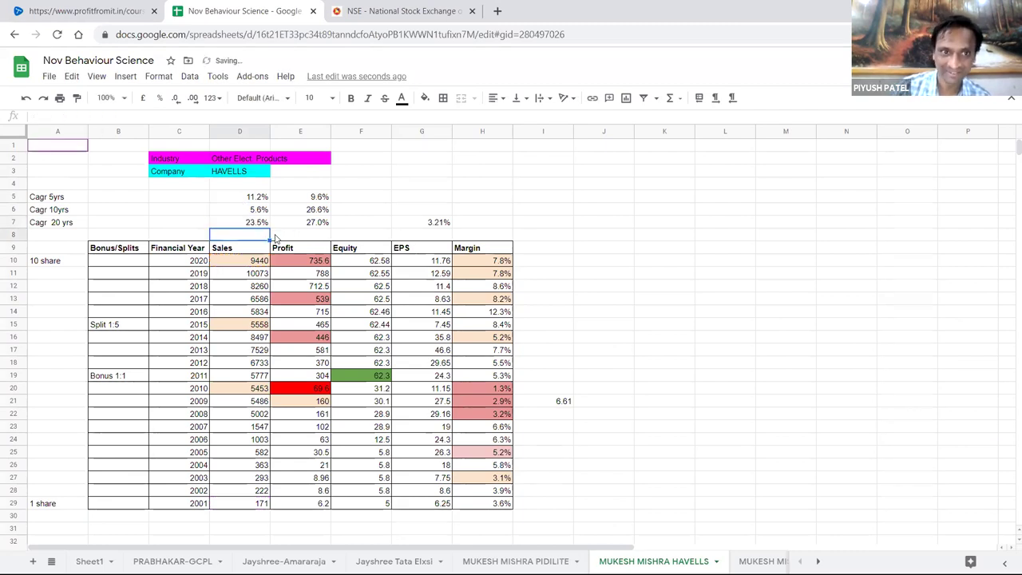
- Copy the 20-year sales CAGR formula from D7 to the profit column in E7
key(Up)
key(ctrl+c)
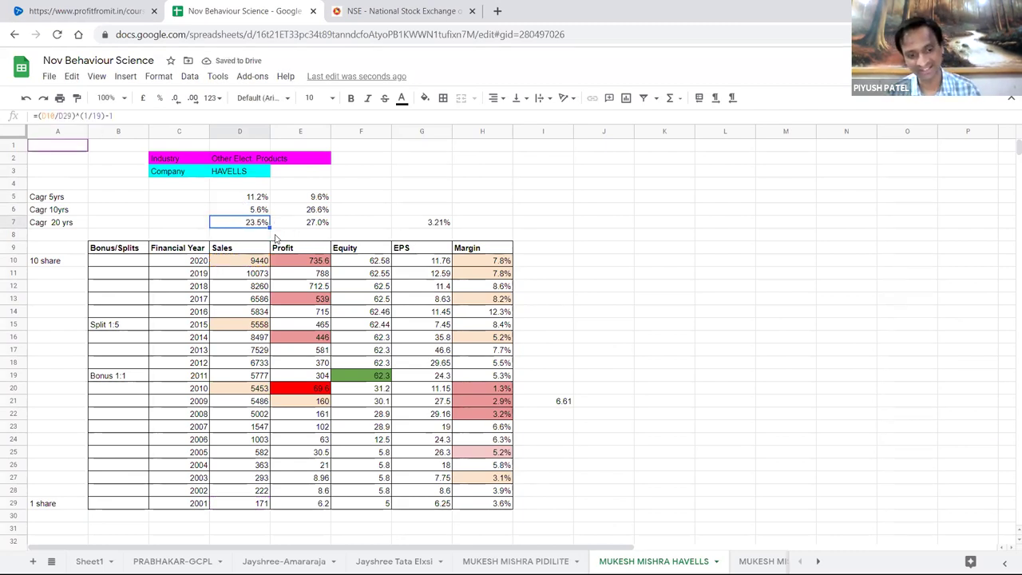
key(Right)
key(ctrl+v)
key(Left)
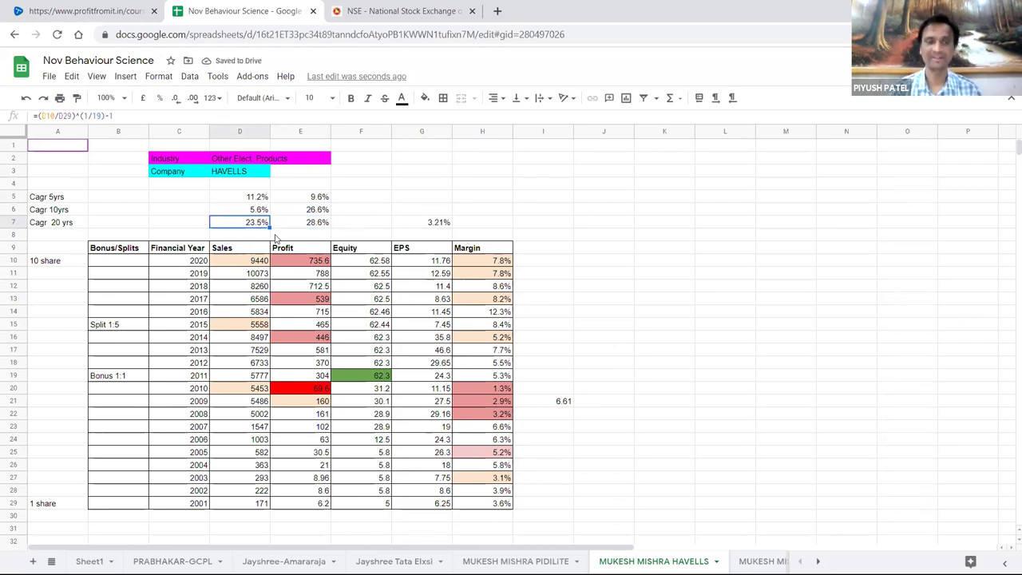
click(628, 236)
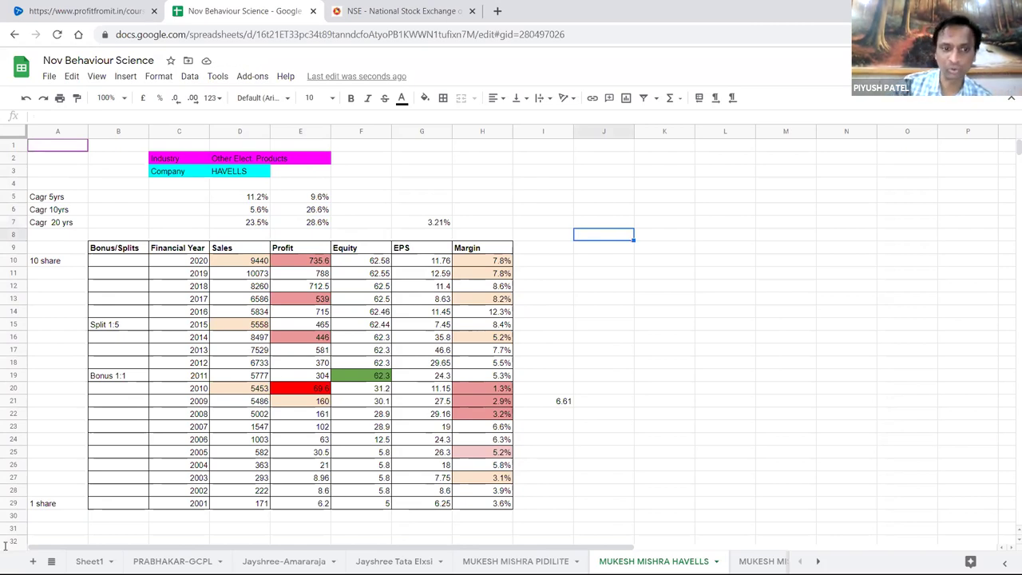
- Review Havells' sales figures from 2001 up to 2020
click(237, 265)
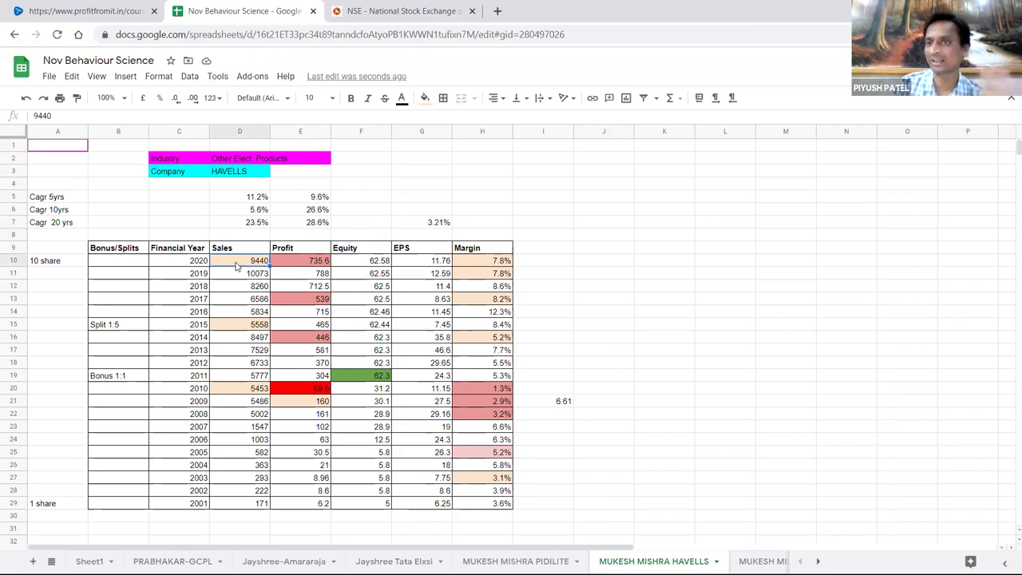
drag(262, 515, 261, 268)
click(610, 314)
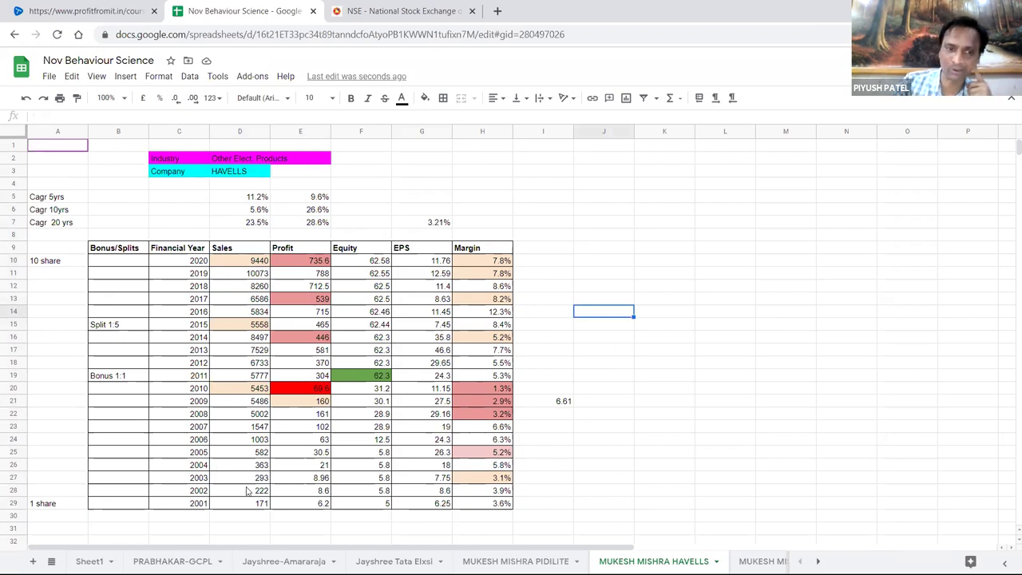
drag(255, 504, 241, 252)
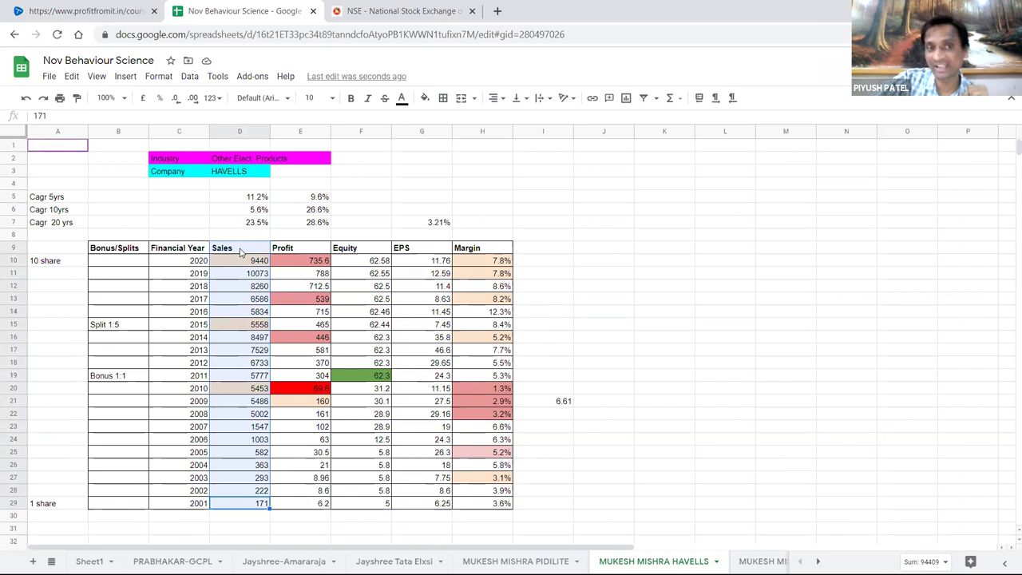
- Start an example beside the table by entering 10 in K4, 9 in K5 and 10% in L5
click(660, 186)
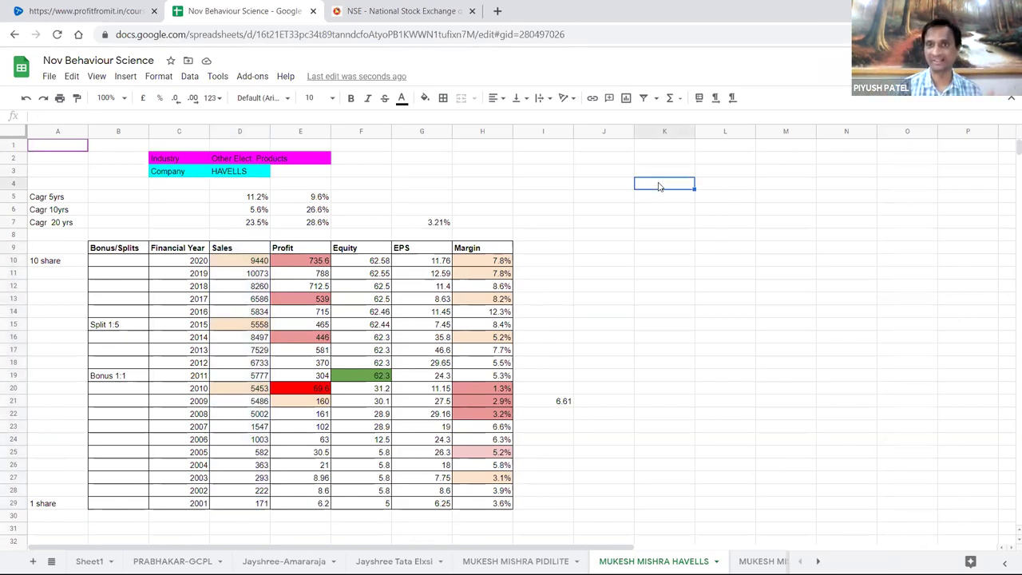
text(10)
key(Return)
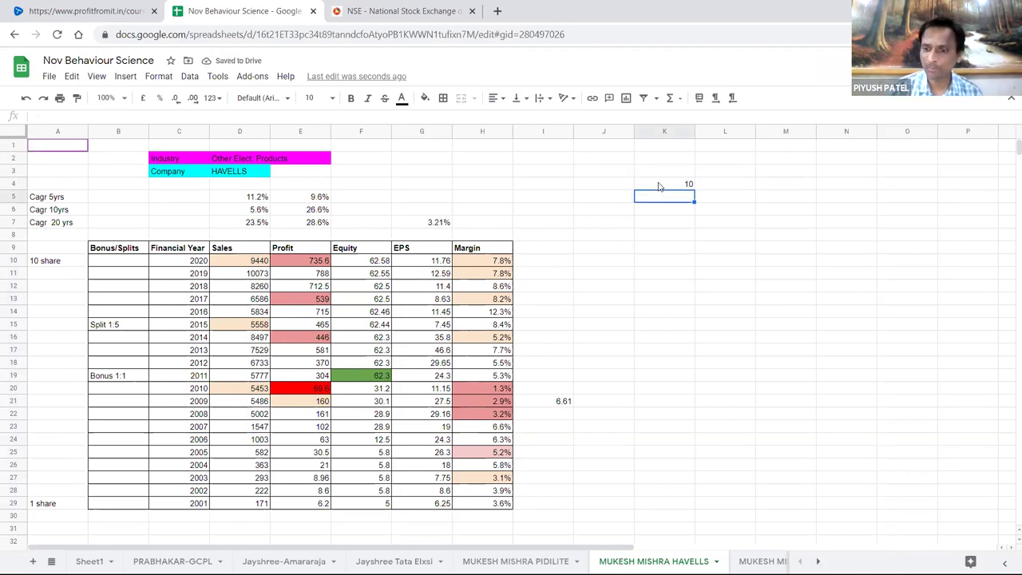
text(9)
key(Tab)
text(10%)
key(Return)
key(Up)
key(Left)
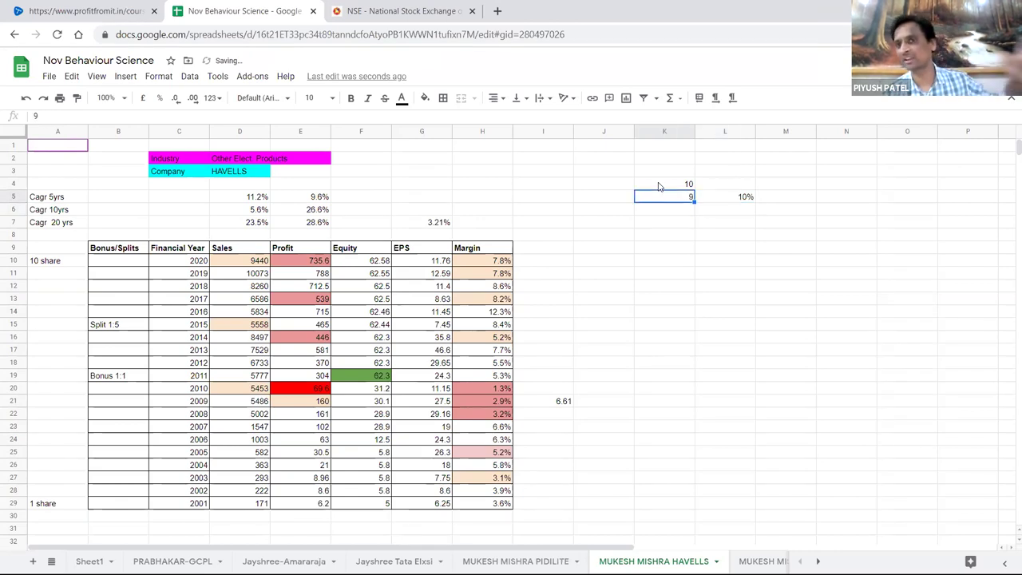
- Extend the example with a second percentage case by entering 1 in L4 and 90% in M4
key(Right)
key(Up)
text(1)
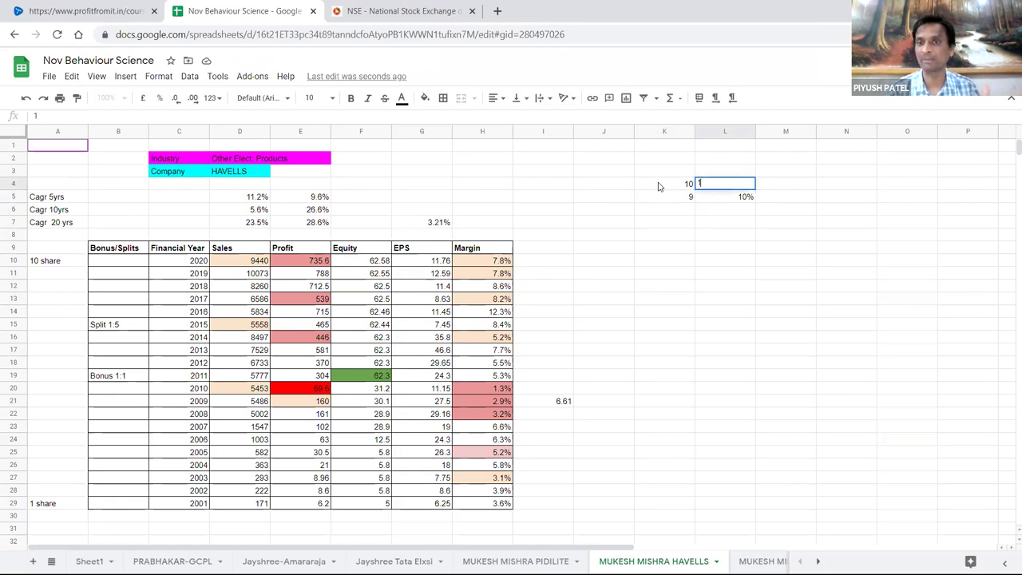
key(Tab)
text(90%)
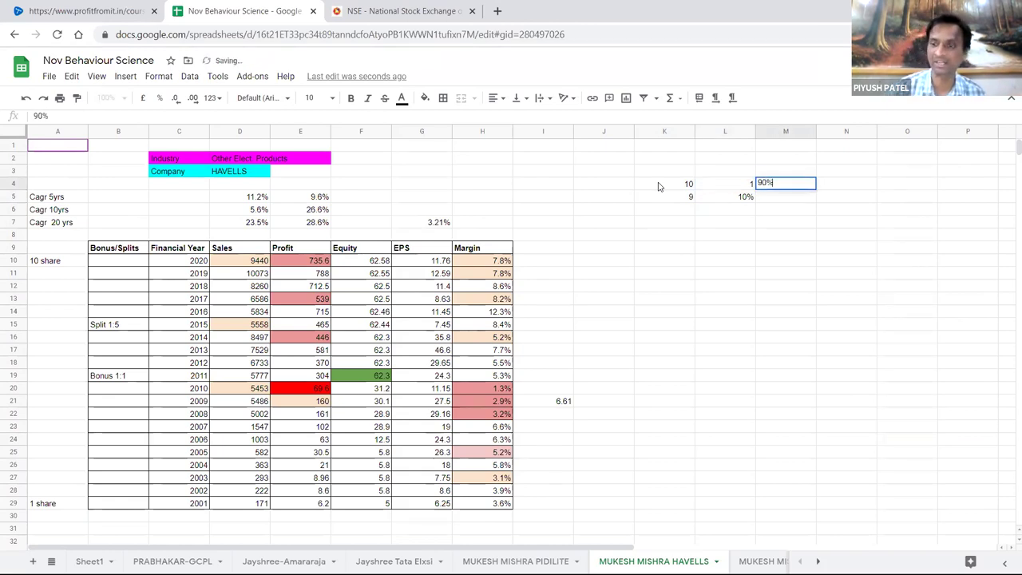
key(Return)
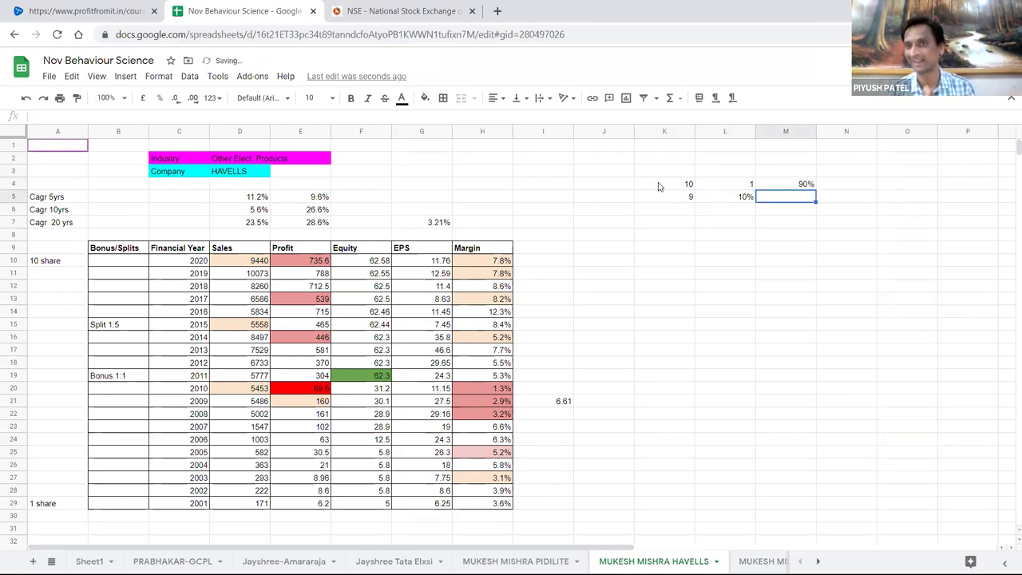
- Clear the percentage example values from K4:M5
key(shift+Left)
key(shift+Left)
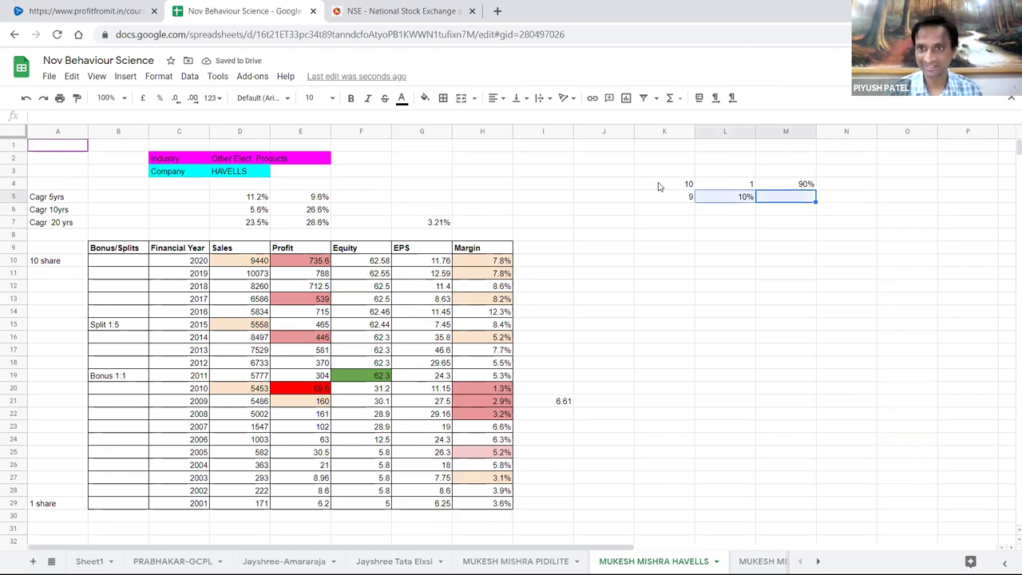
key(shift+Up)
key(Delete)
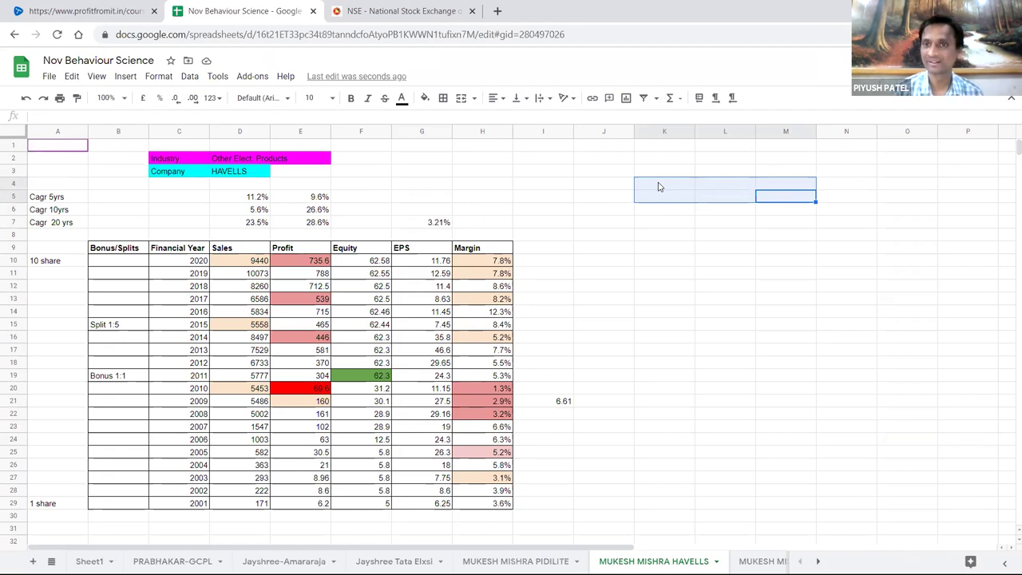
- Load bseindia.com in place of the NSE page and open the stock quote for Havells
click(373, 13)
click(202, 34)
text(bse)
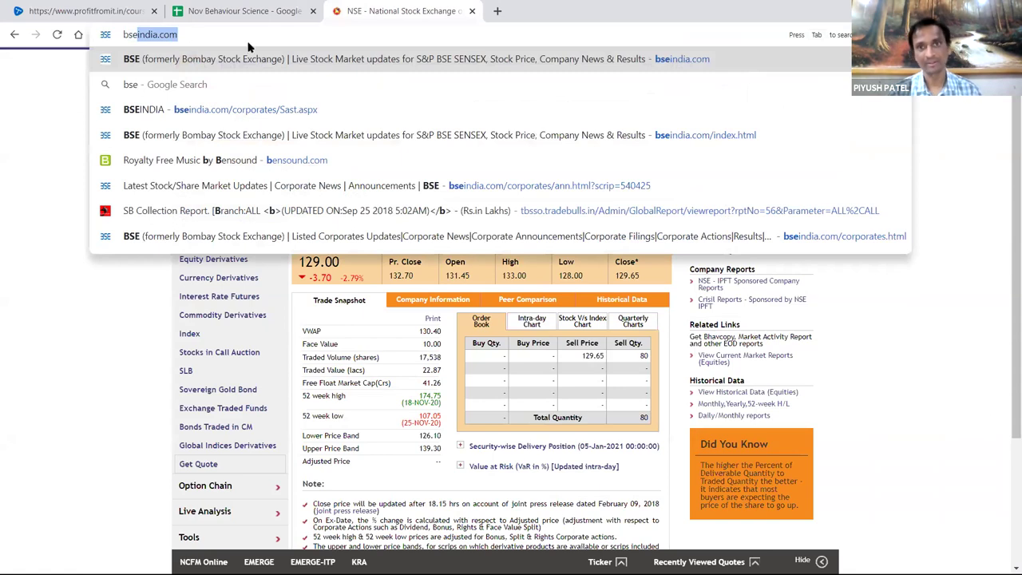
key(Return)
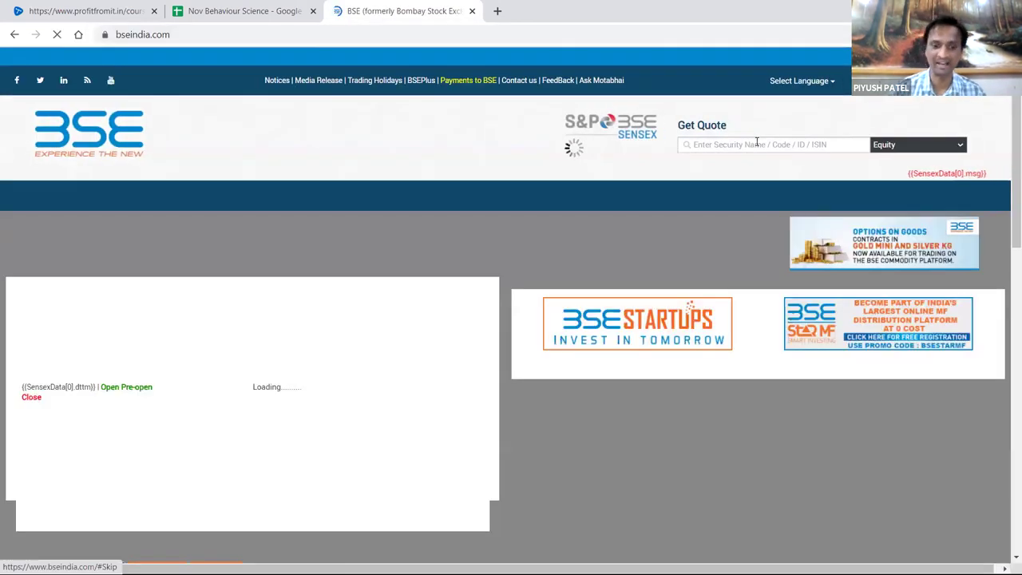
click(756, 144)
text(havell)
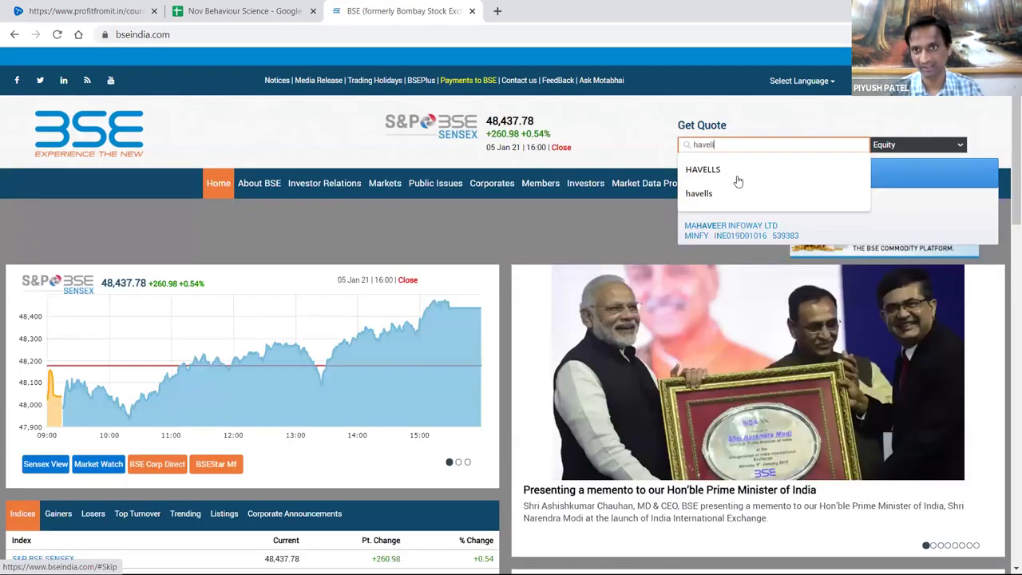
click(715, 177)
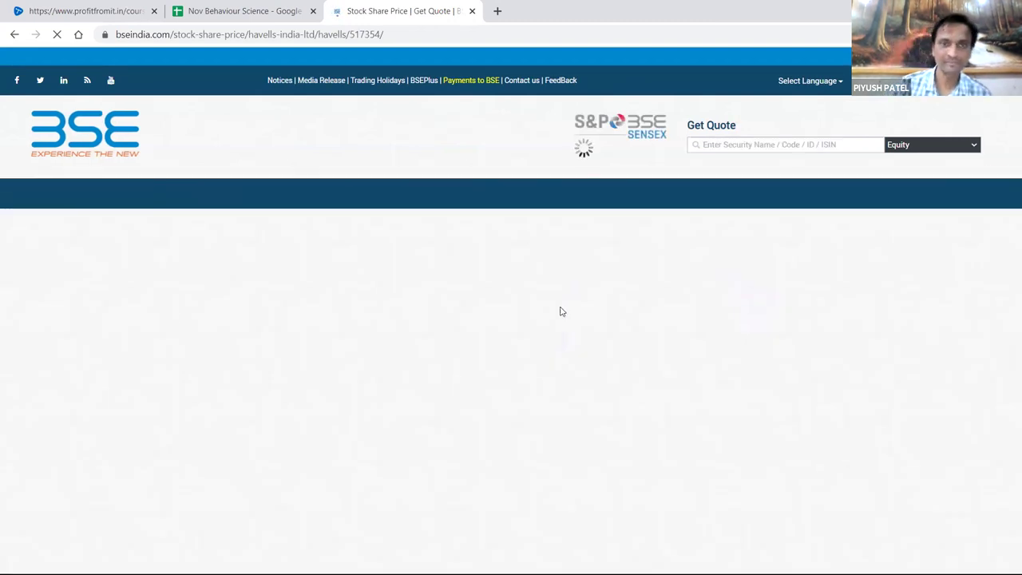
- Open Havells' annual financial results and bring up the segment results for the year ended March 2020
scroll(190, 319, down, 2)
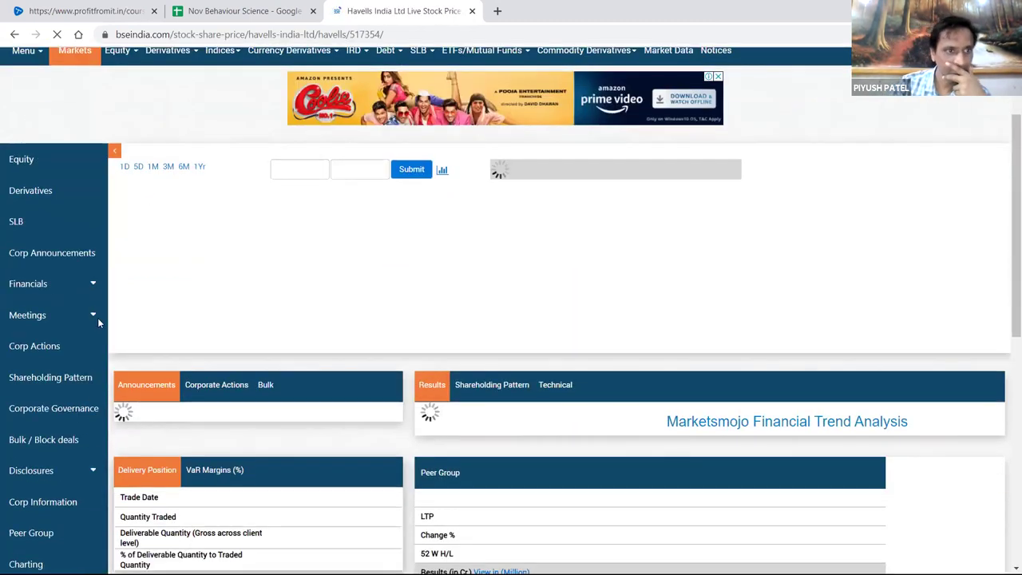
scroll(27, 261, down, 2)
scroll(48, 303, up, 4)
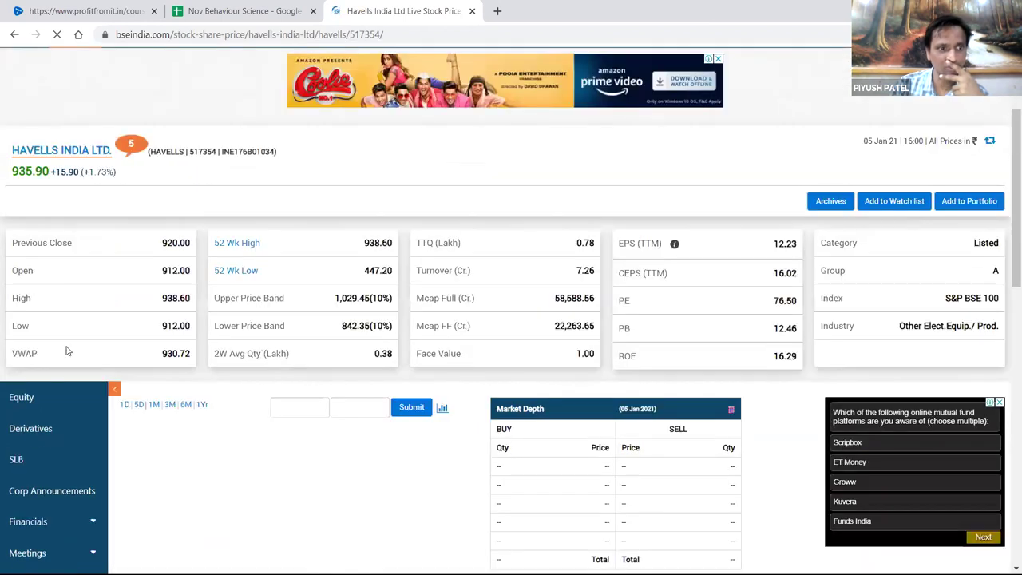
scroll(32, 223, down, 4)
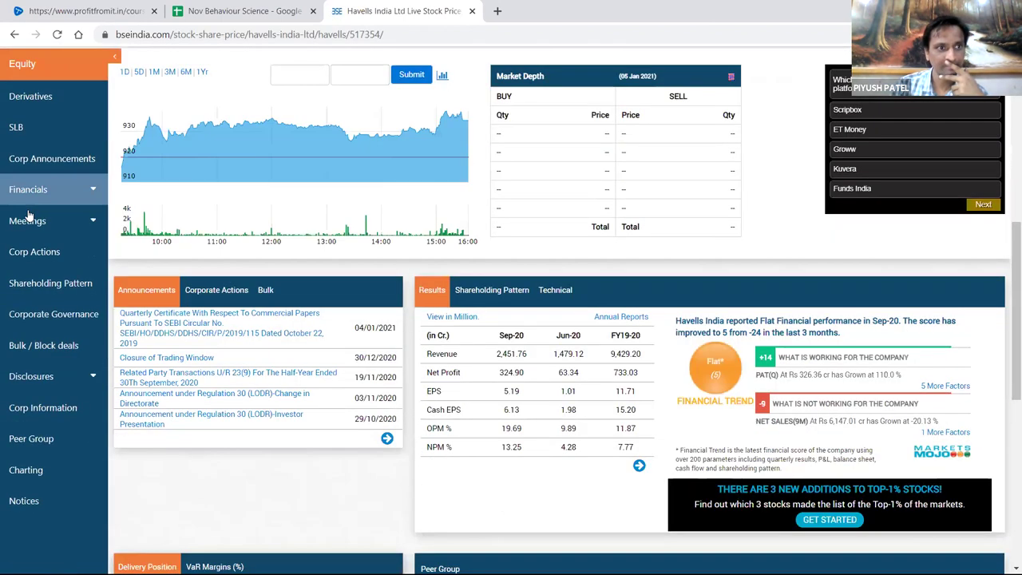
click(28, 190)
click(25, 216)
click(222, 141)
scroll(360, 324, down, 3)
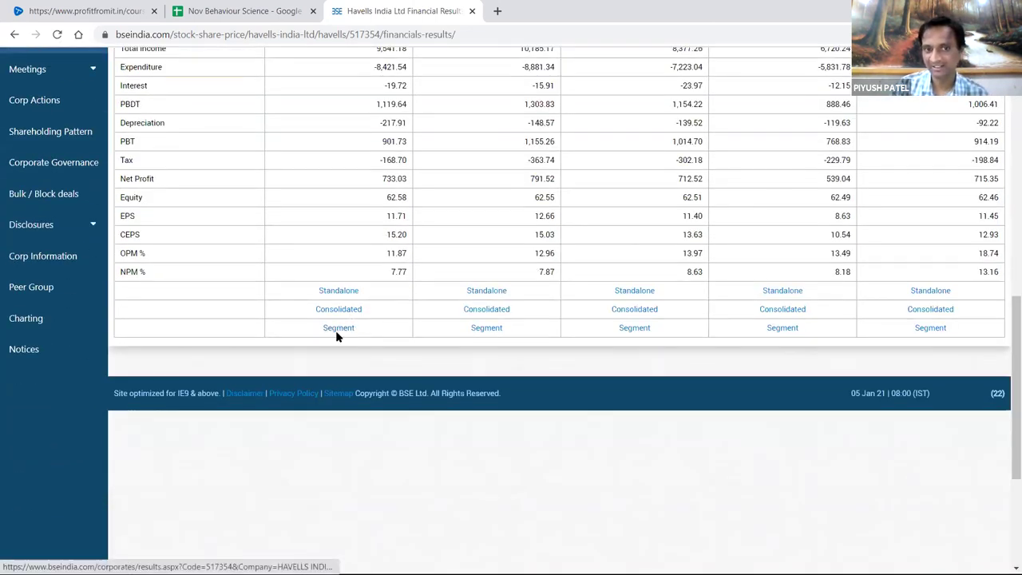
click(340, 328)
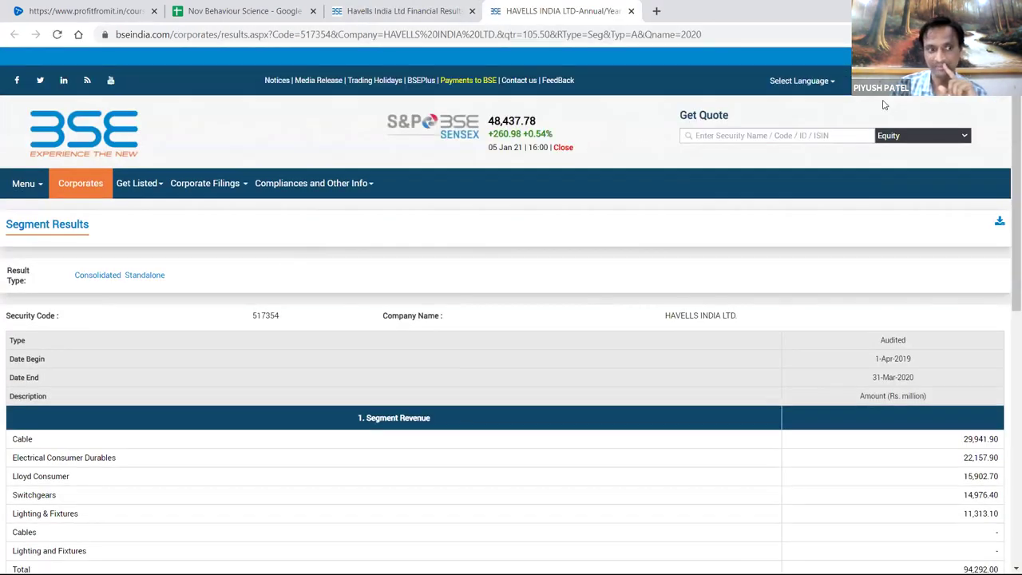
- Examine Havells' segment revenue breakdown, focusing on Cable and Electrical Consumer Durables
scroll(828, 341, down, 3)
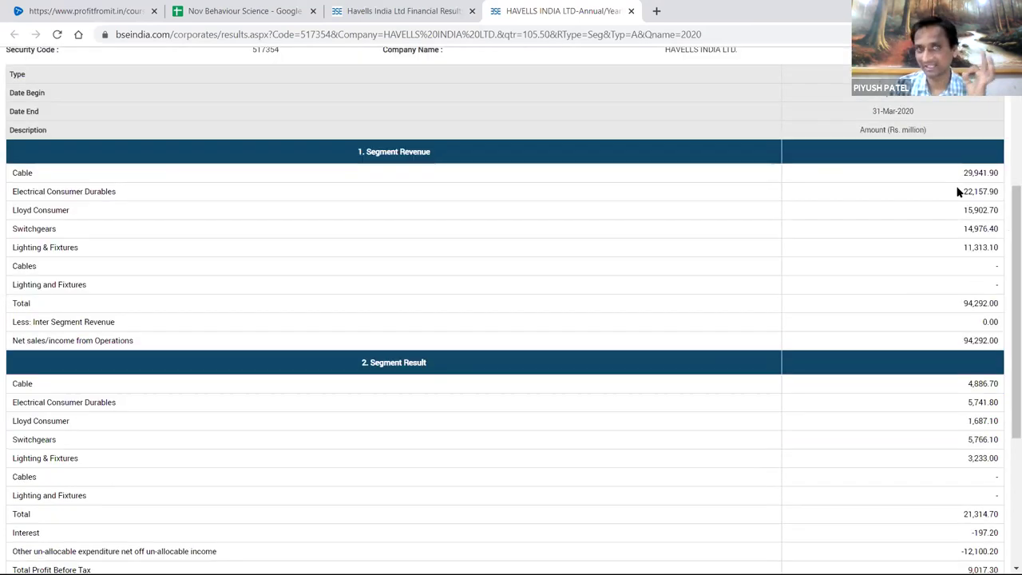
drag(961, 173, 995, 247)
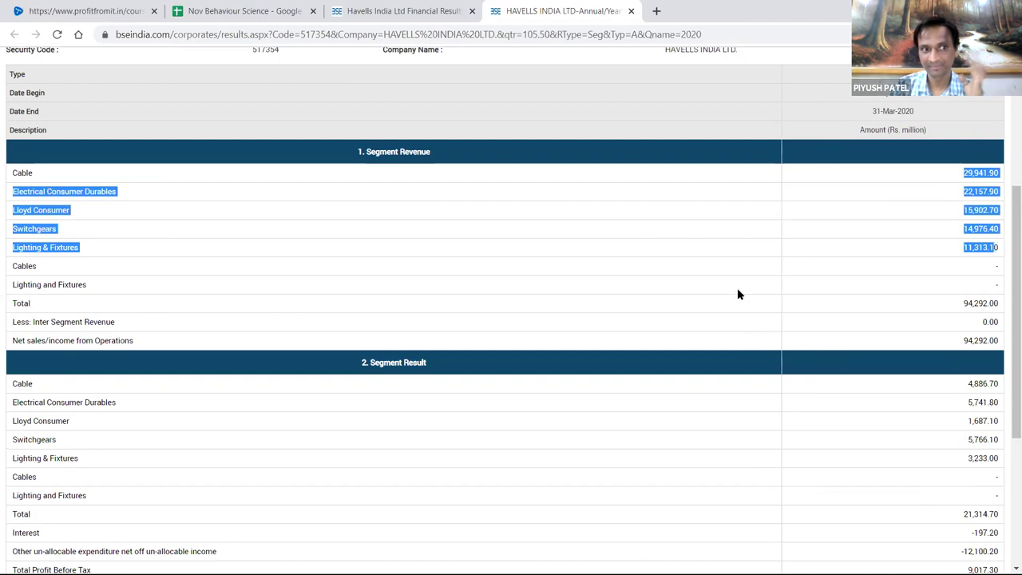
click(873, 286)
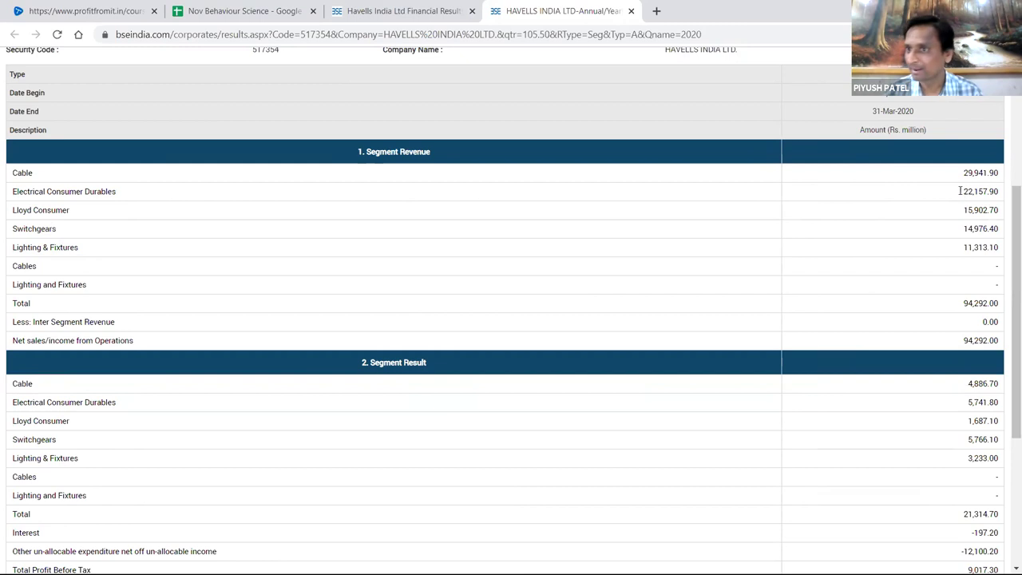
drag(960, 191, 1002, 191)
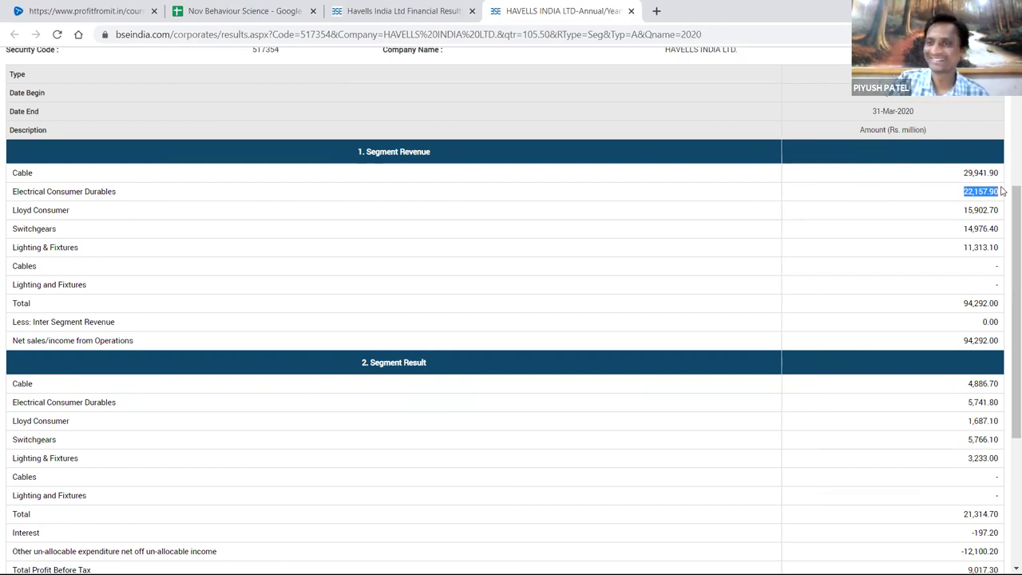
drag(960, 173, 1001, 173)
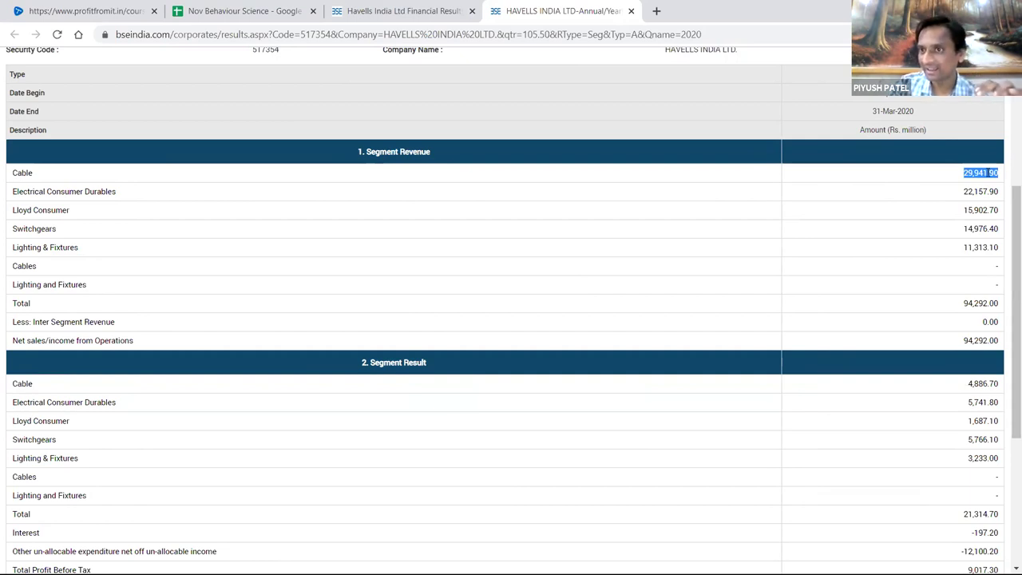
click(972, 200)
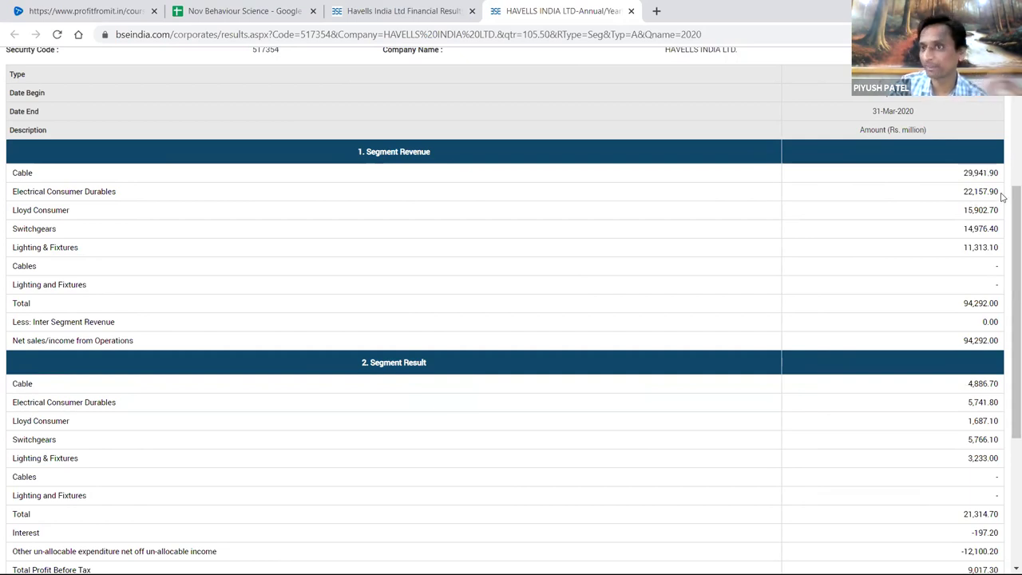
drag(998, 196, 961, 172)
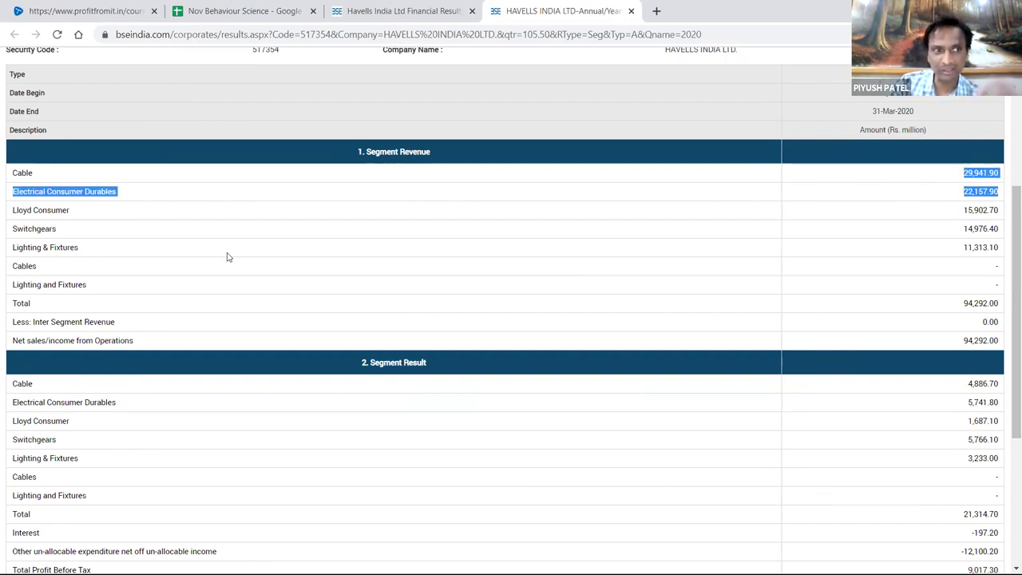
- Compare the Switchgears segment revenue with the total and with the Lloyd Consumer segment
click(977, 227)
double_click(977, 227)
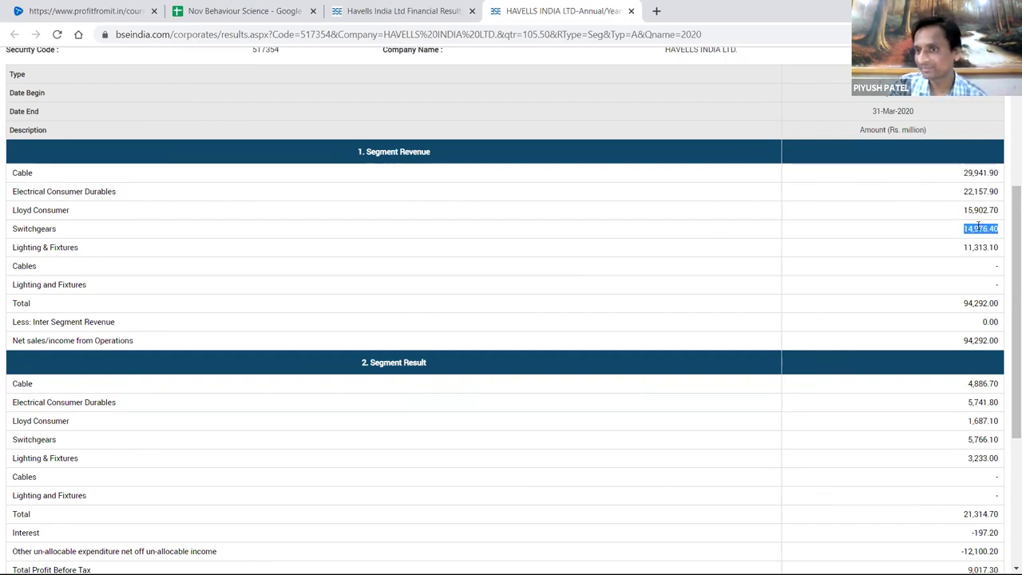
double_click(976, 297)
double_click(975, 228)
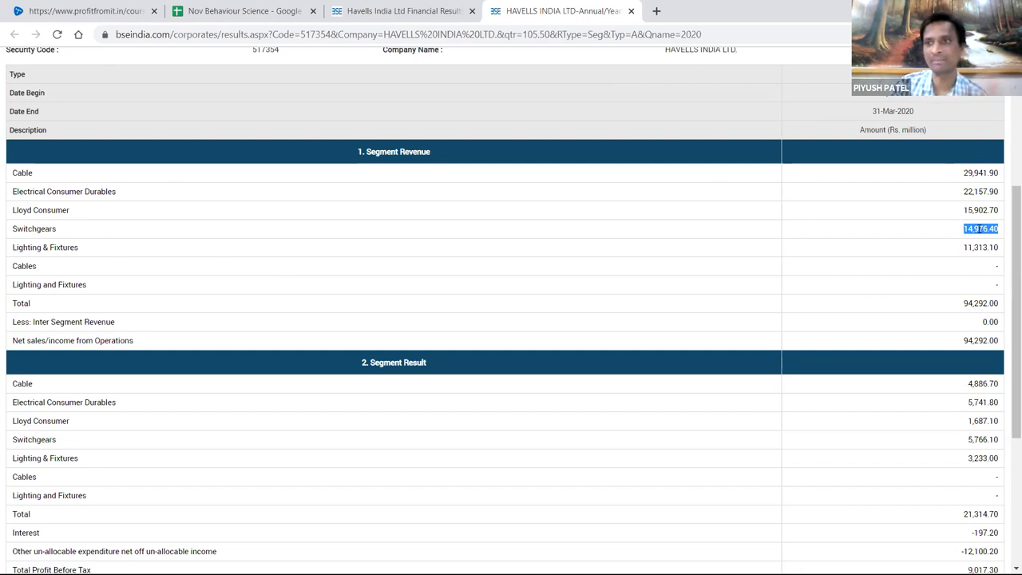
drag(9, 236, 53, 229)
double_click(52, 227)
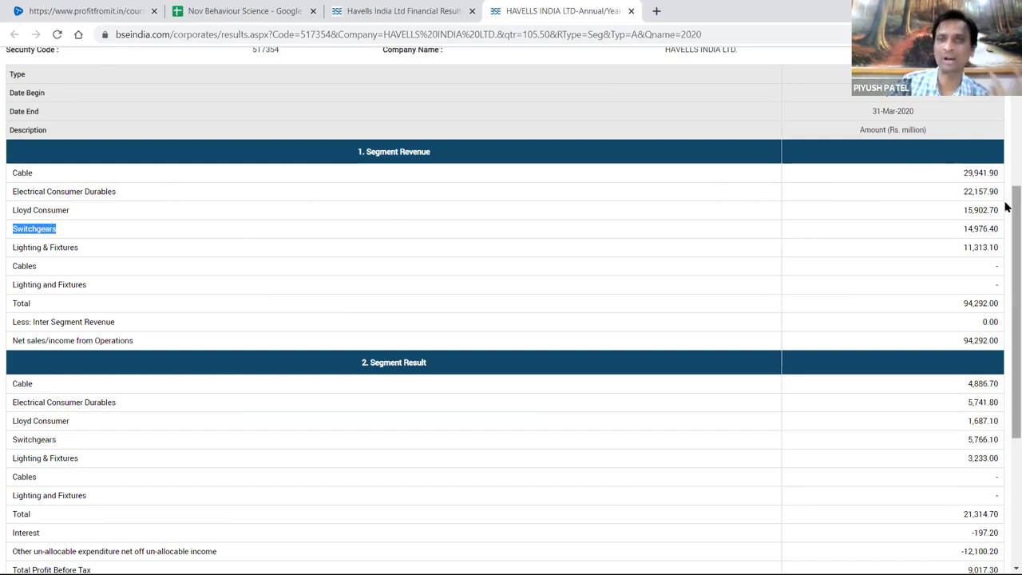
double_click(982, 210)
double_click(988, 229)
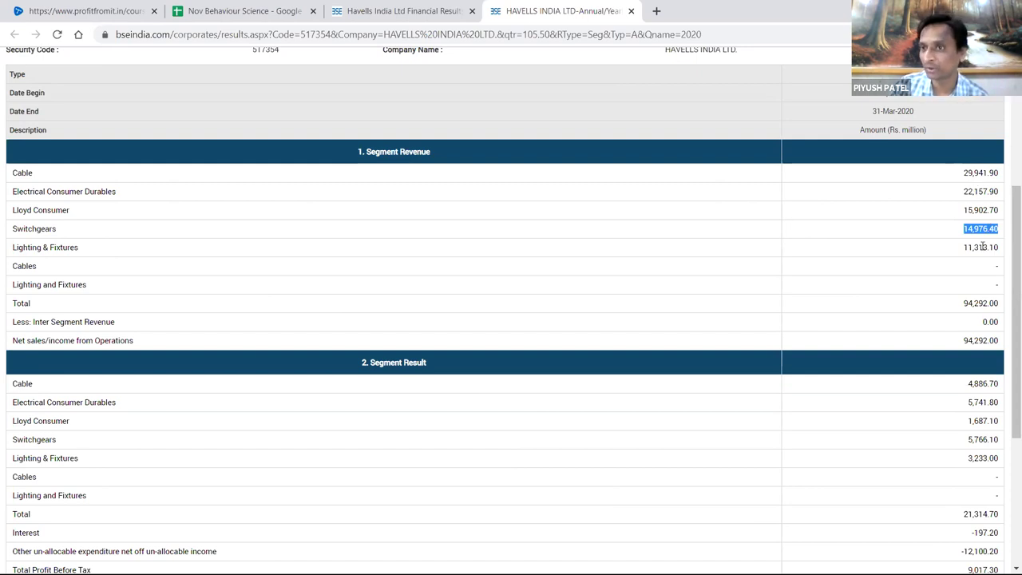
- Close the segment results and open Havells' Peer Group Comparison with annual trends
scroll(538, 254, up, 4)
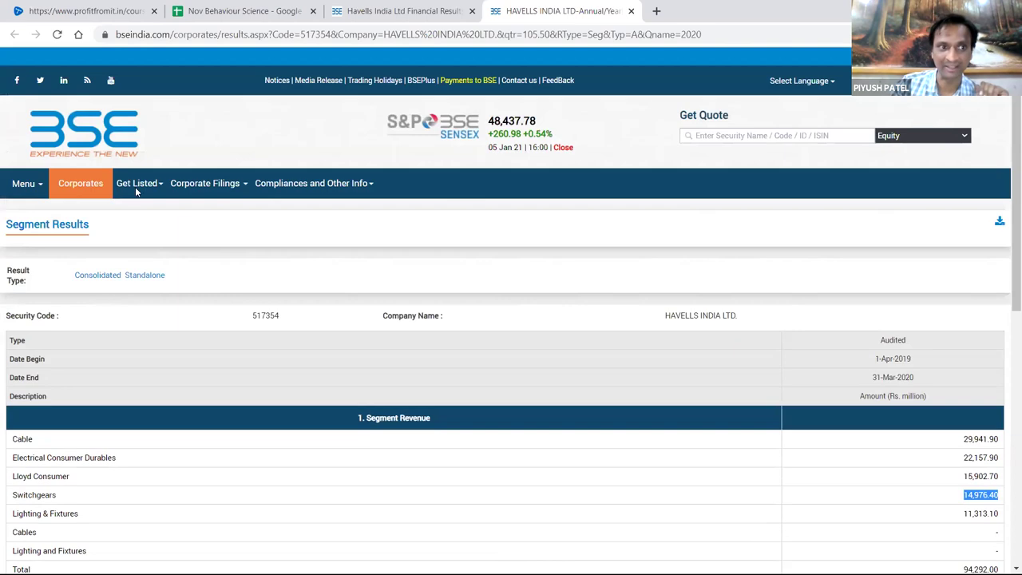
click(631, 11)
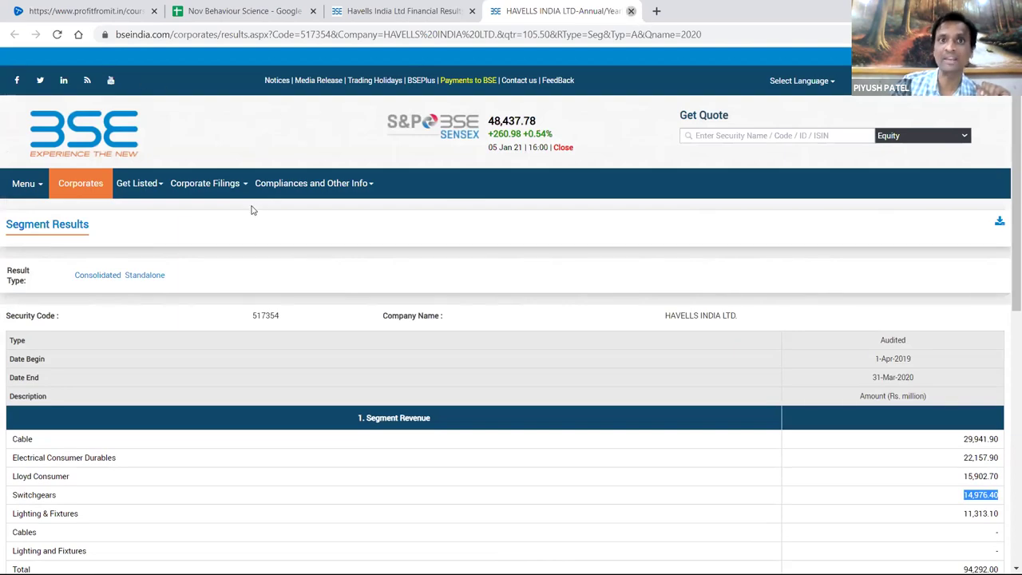
click(40, 237)
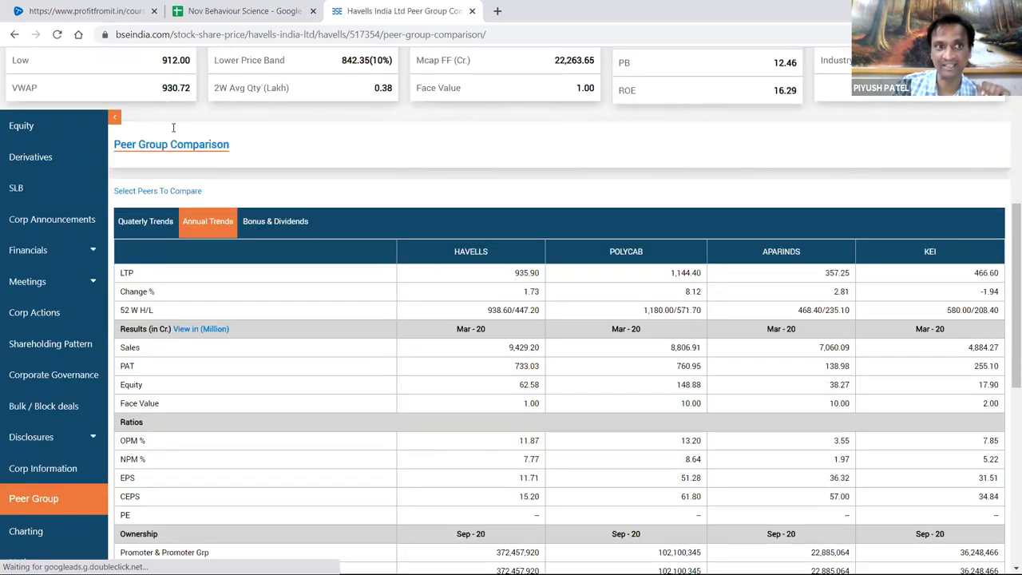
scroll(172, 128, down, 1)
click(173, 129)
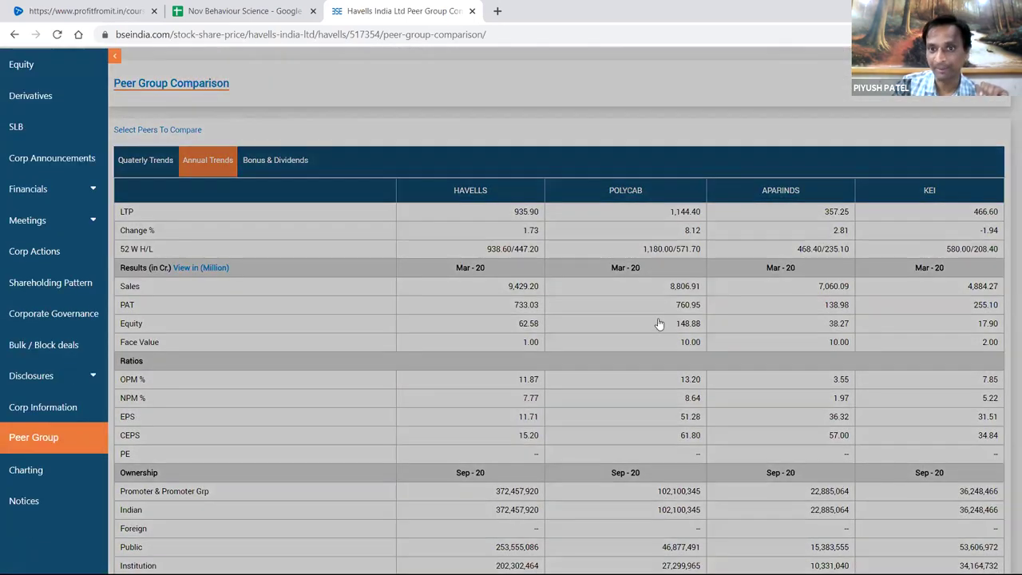
- Compare Havells with Polycab in the peer group's annual trends table
double_click(617, 190)
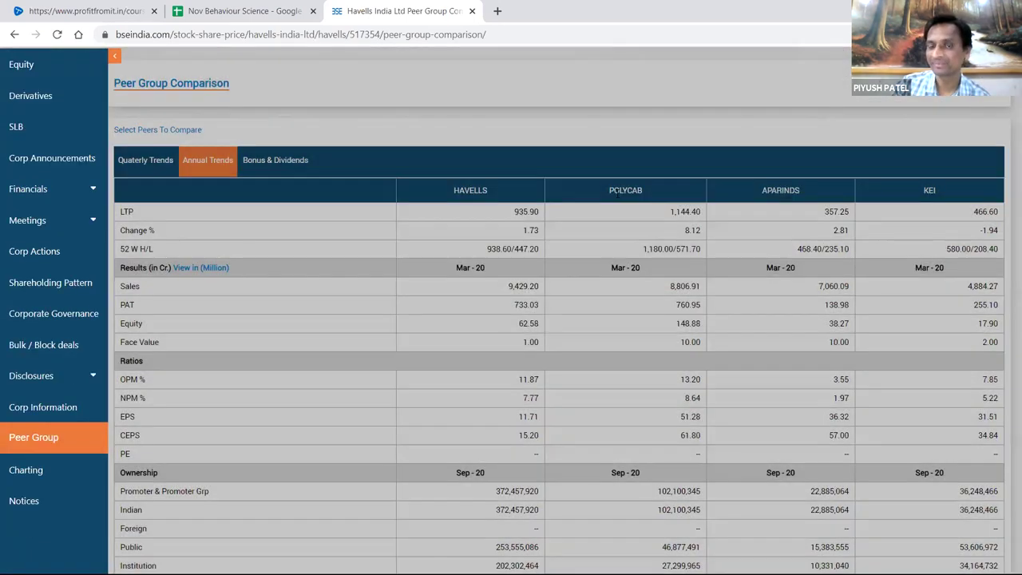
double_click(488, 190)
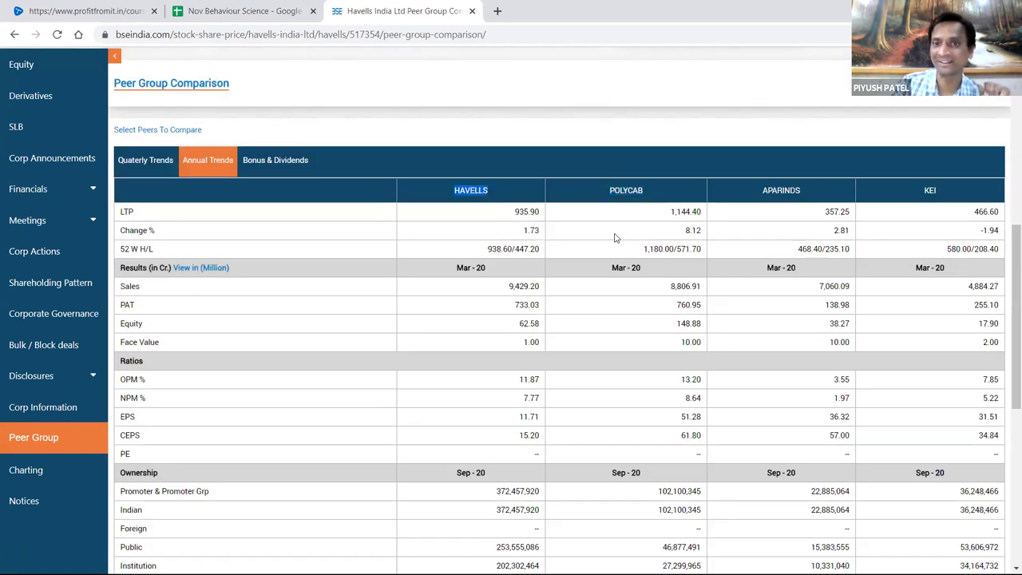
double_click(619, 190)
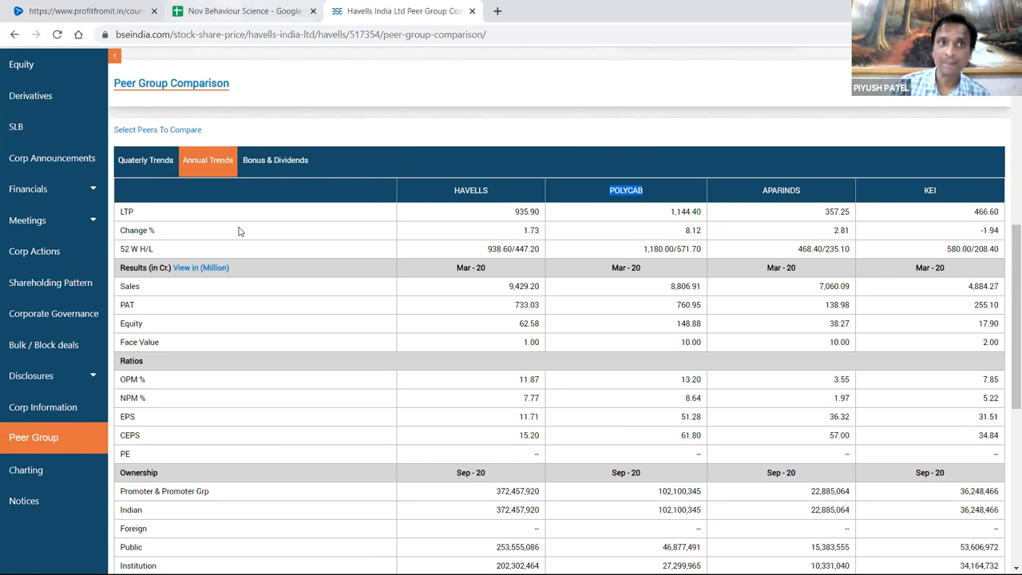
- Return to the Nov Behaviour Science spreadsheet and review Havells' 20-year sales and profit CAGR and 5-year sales CAGR
key(ctrl+shift+Tab)
scroll(248, 186, down, 1)
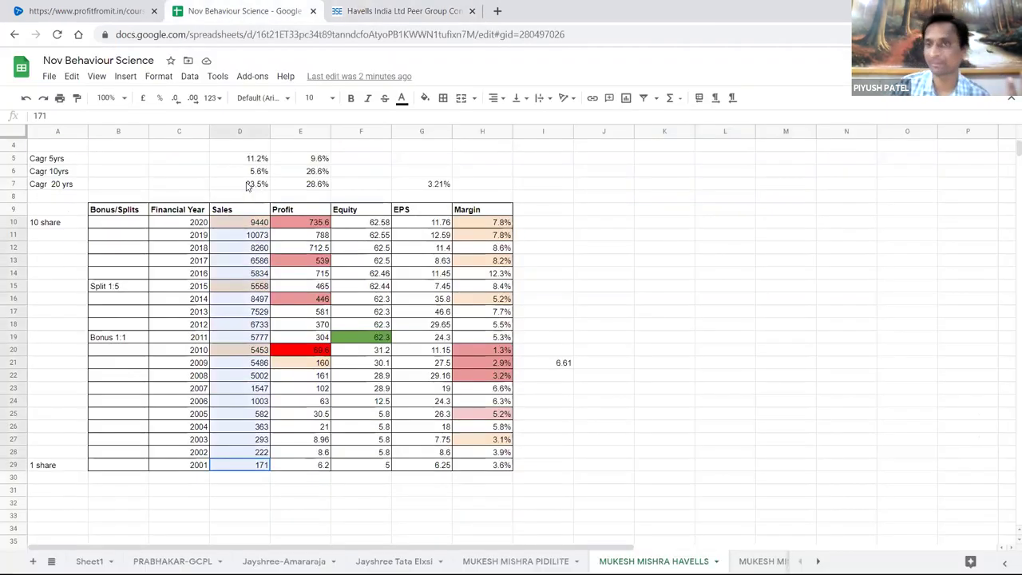
click(247, 186)
click(313, 186)
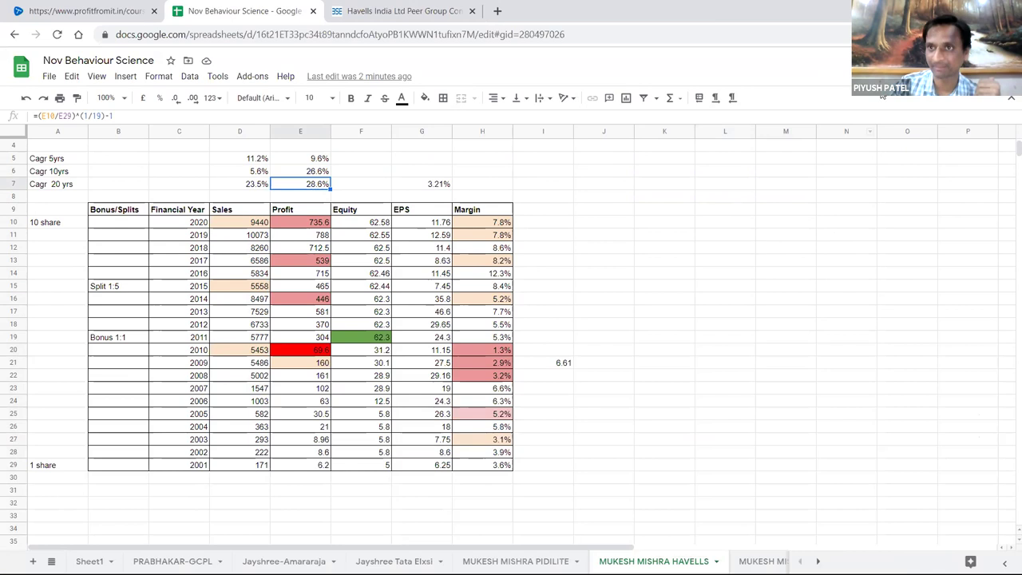
click(274, 287)
click(252, 161)
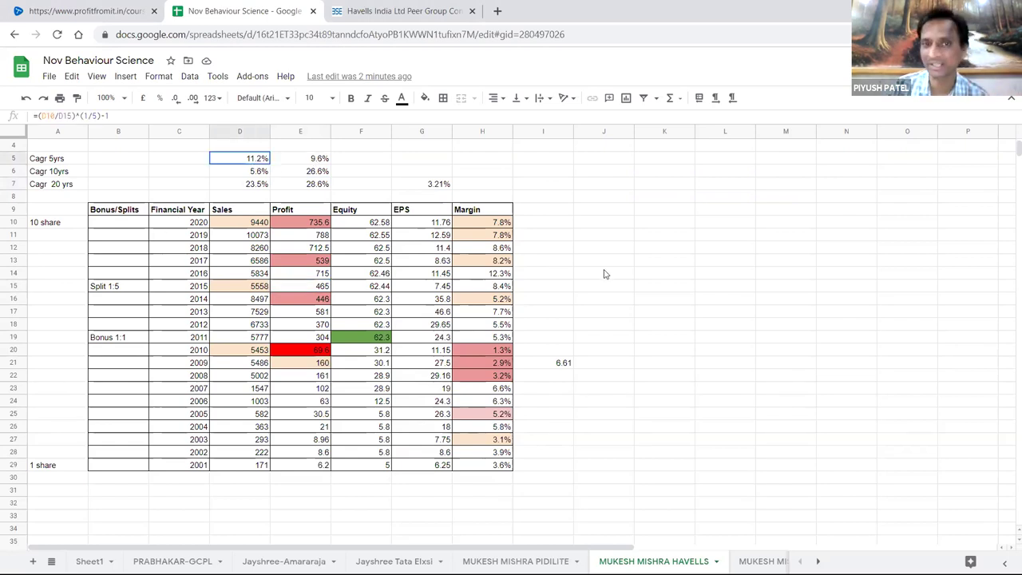
- Review Havells' 5-year sales and profit CAGR and its yearly profits from 2001 to 2020, including the highlighted weak years
shift+click(296, 158)
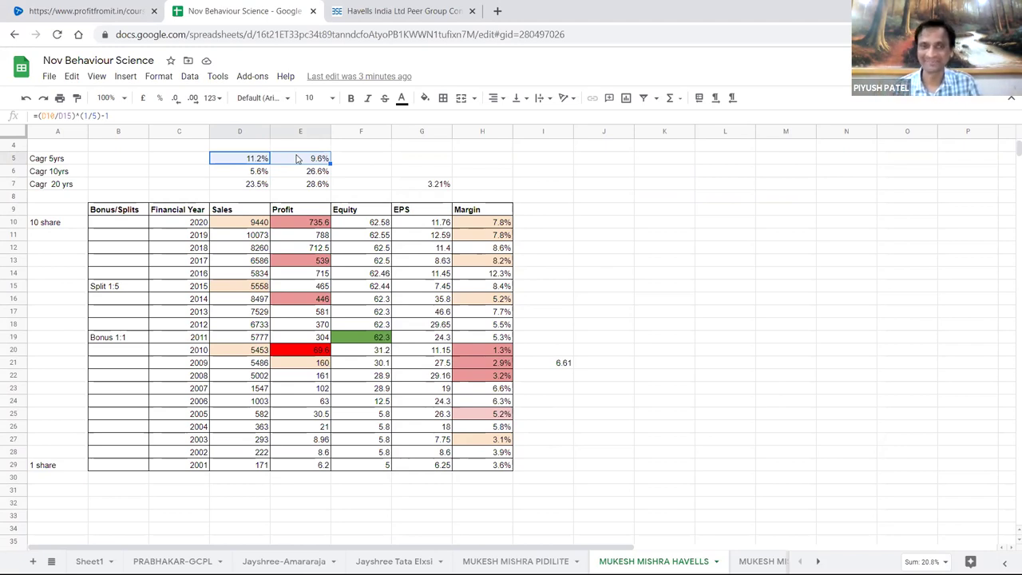
click(316, 468)
drag(315, 470, 316, 221)
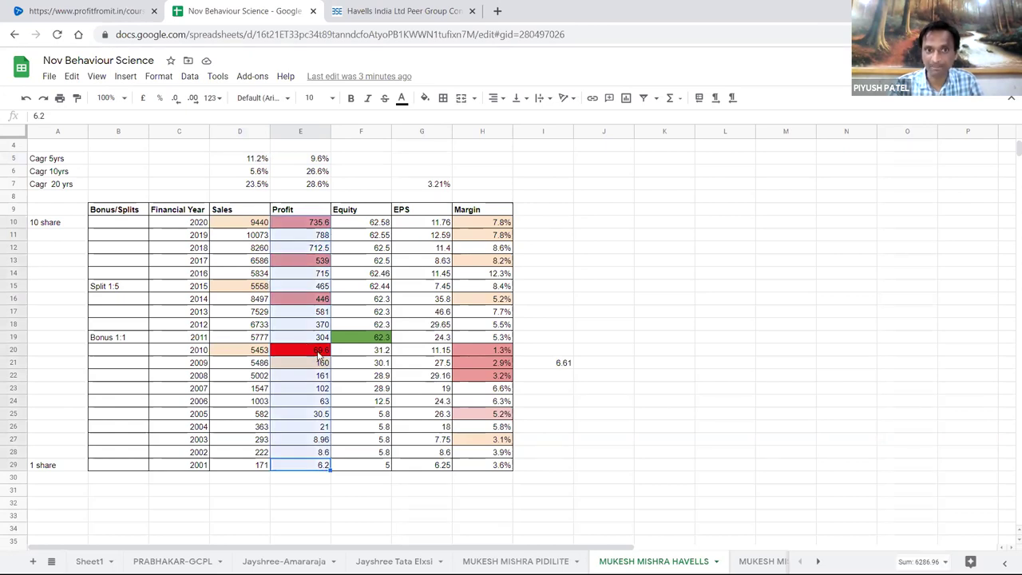
click(319, 353)
click(324, 312)
click(320, 262)
click(318, 221)
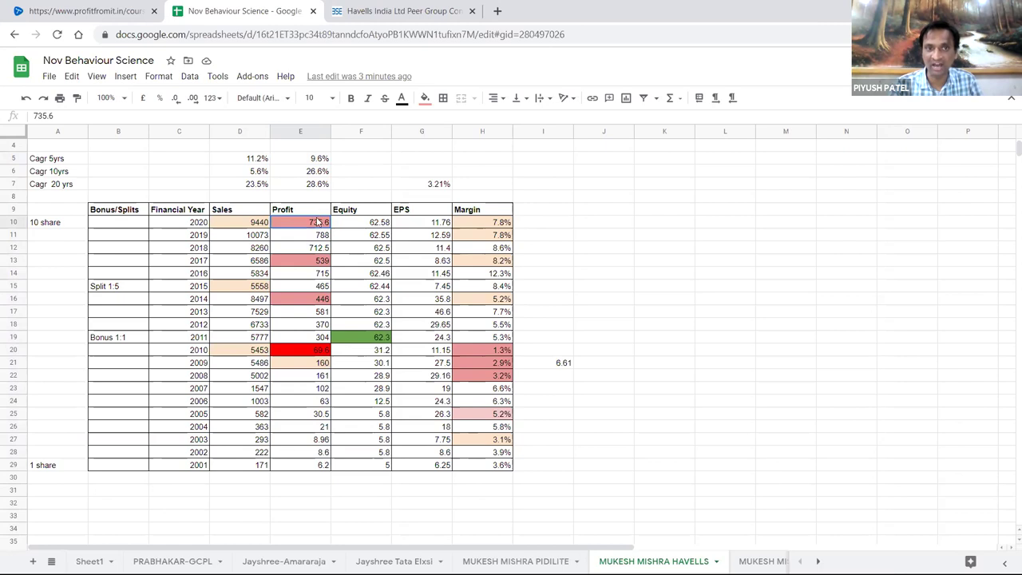
drag(318, 222, 310, 468)
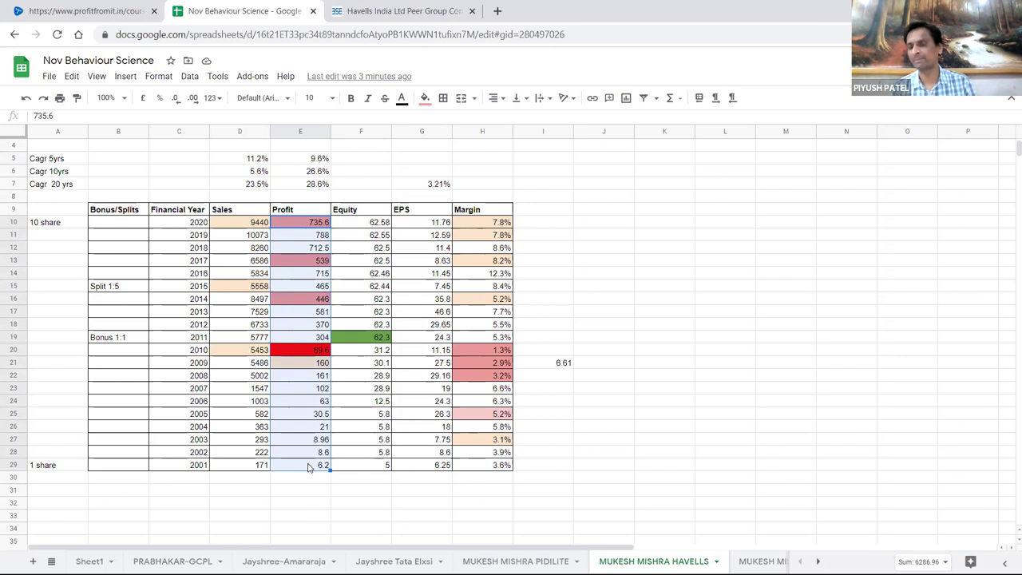
click(321, 356)
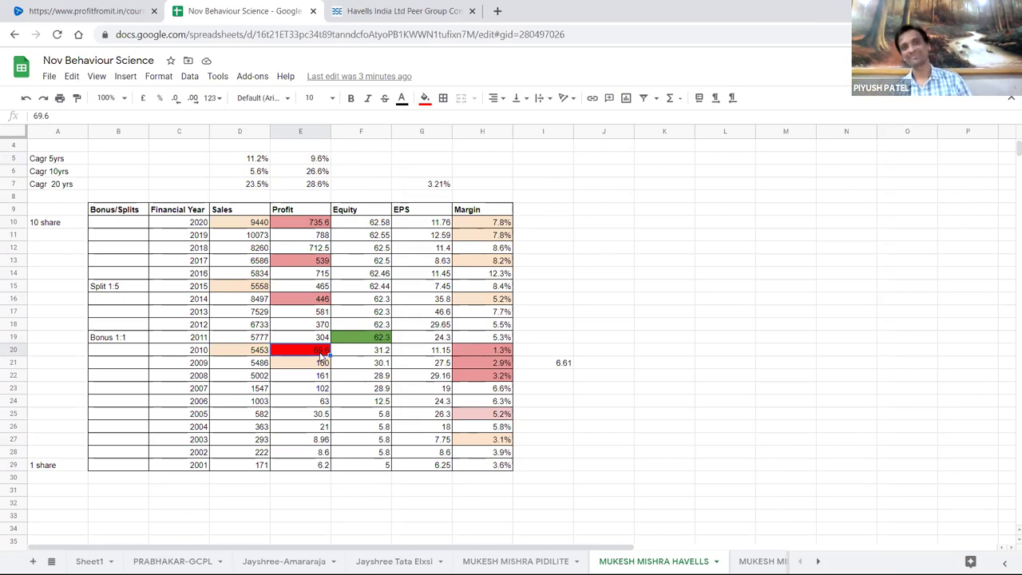
- Examine Havells' 2001 to 2020 sales together with its profit, equity, EPS and margin history
click(309, 404)
drag(264, 465, 260, 223)
drag(490, 466, 254, 222)
click(364, 364)
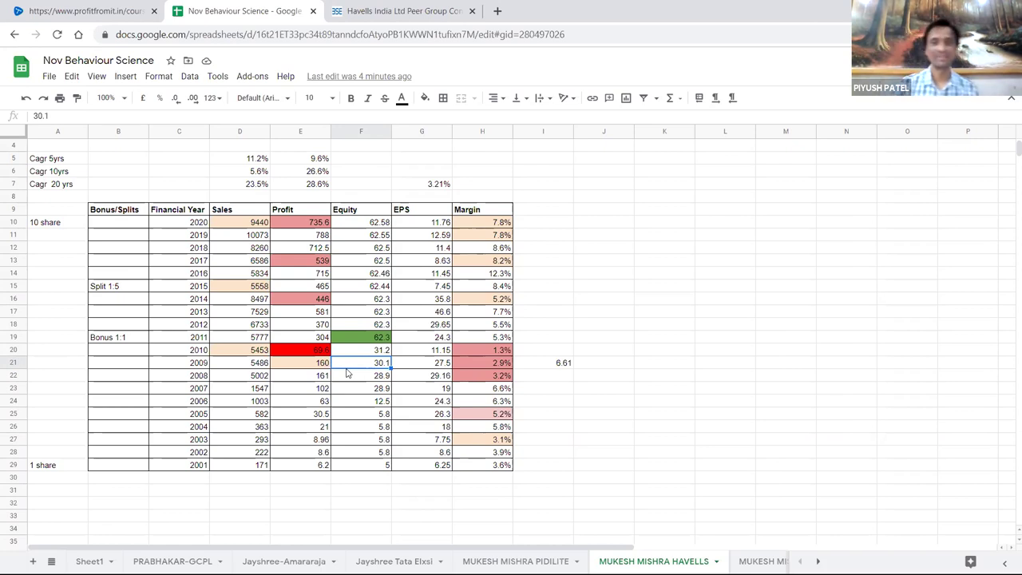
drag(311, 465, 324, 222)
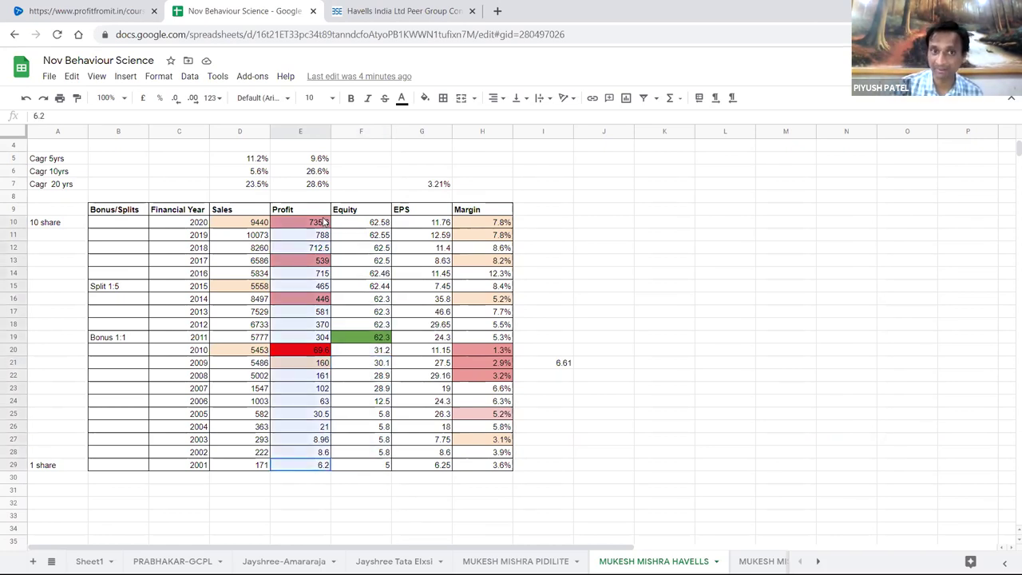
click(619, 328)
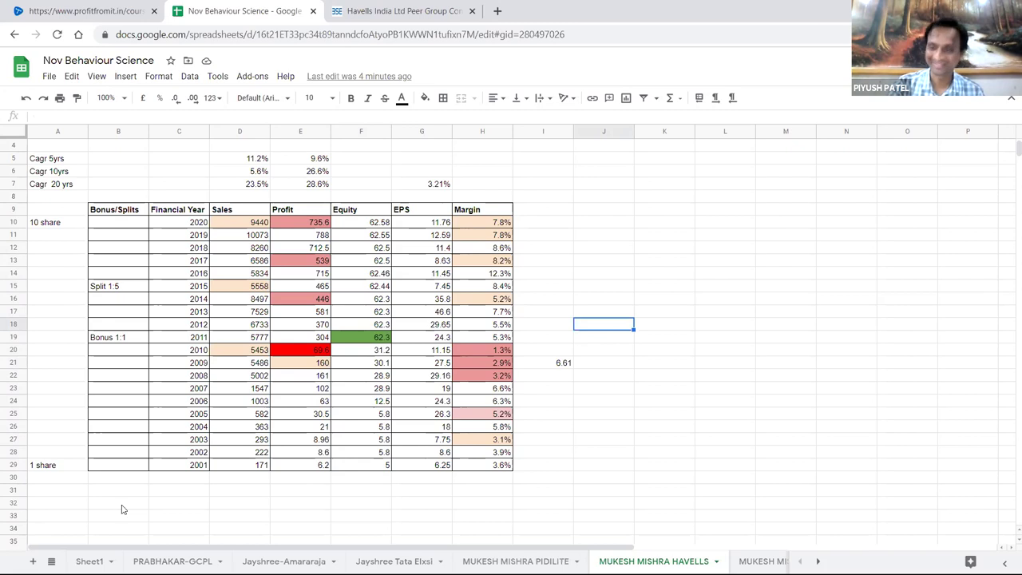
- Compare Havells' 2010 sales with its 2010 profit in the yearly table
click(238, 353)
scroll(271, 375, up, 1)
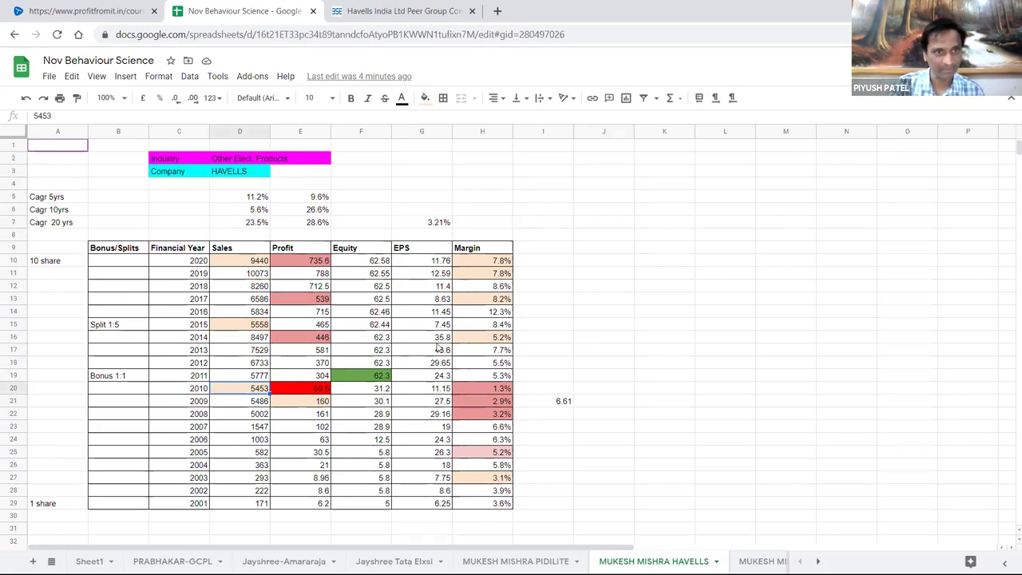
scroll(438, 348, down, 1)
drag(616, 210, 801, 469)
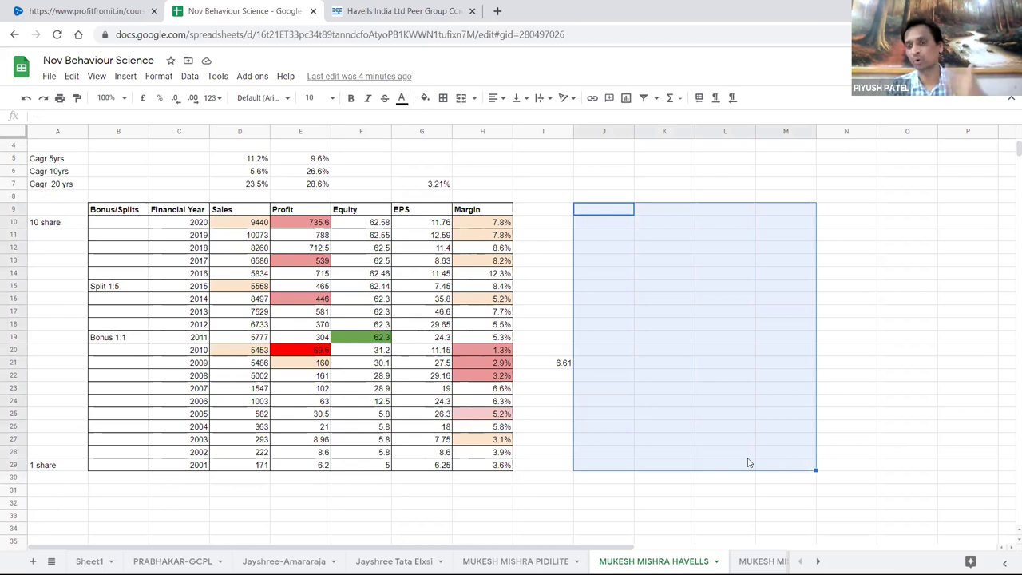
click(615, 428)
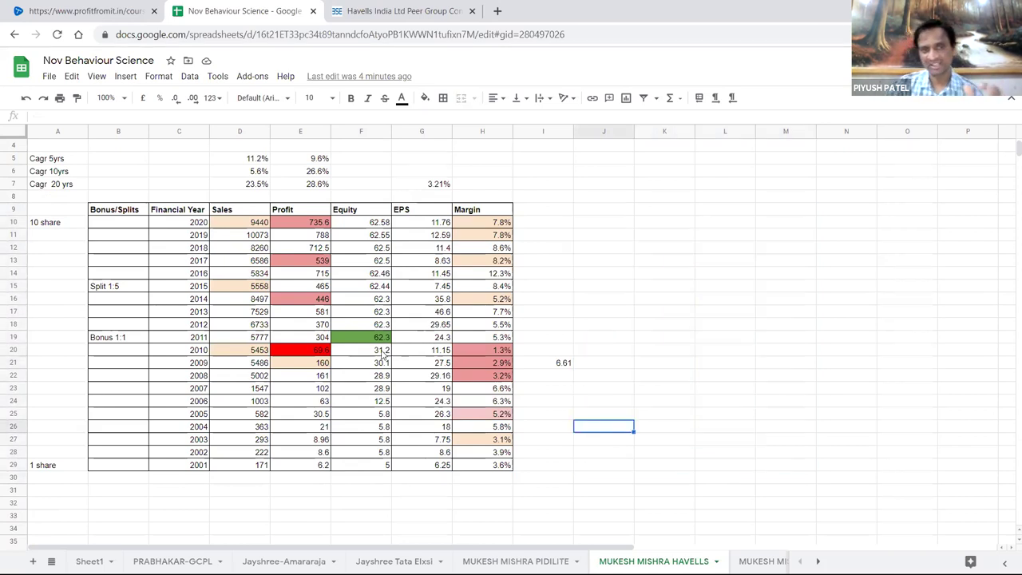
click(315, 354)
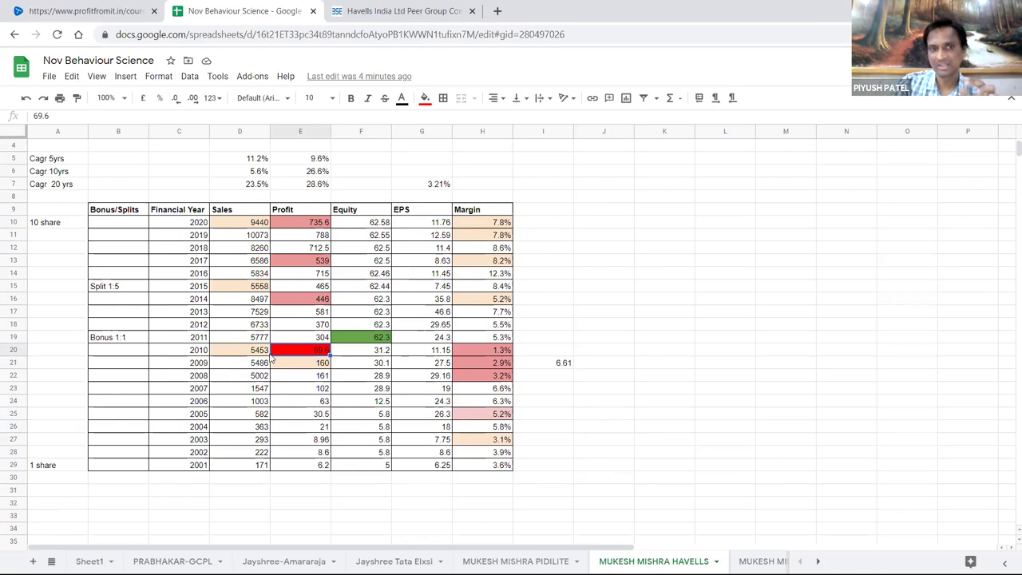
click(262, 356)
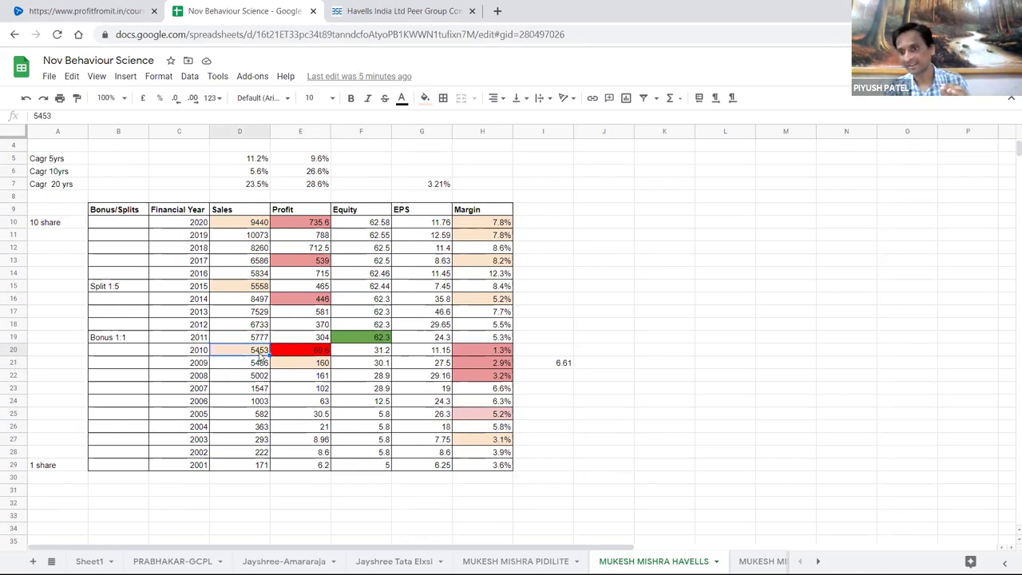
click(304, 355)
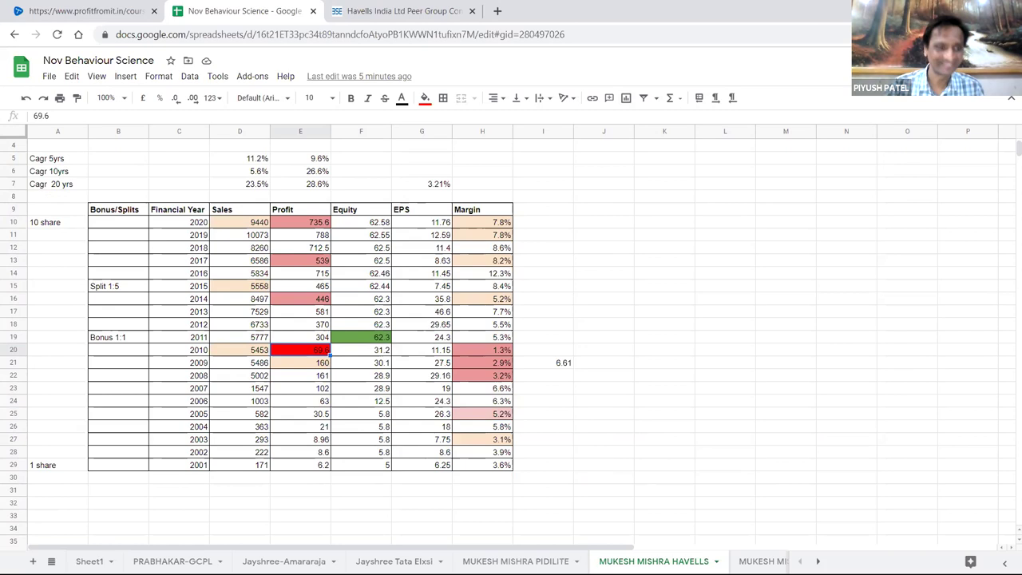
- Return to the Sheet1 company list and look over the rows below Havells
click(51, 562)
click(108, 408)
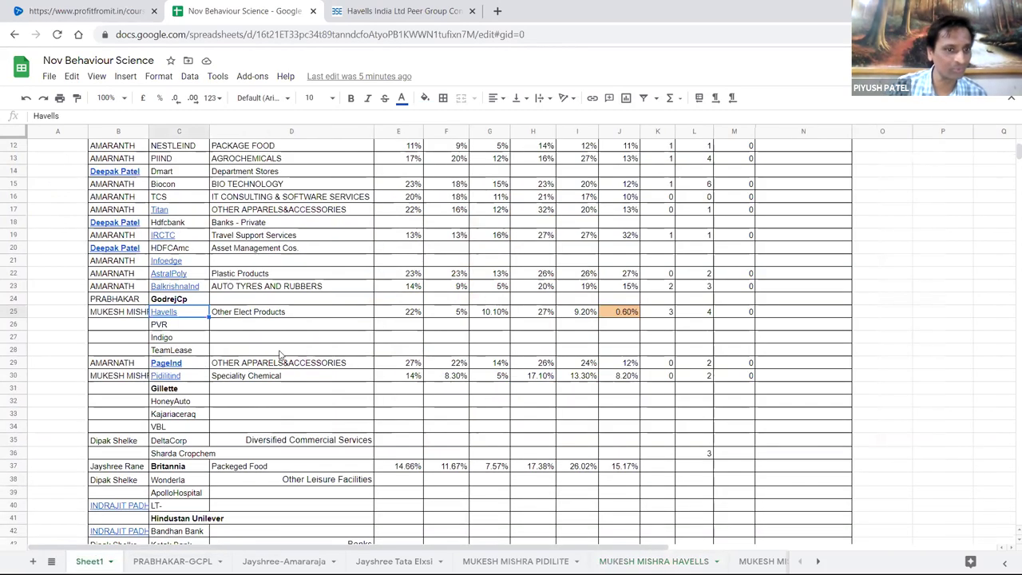
click(302, 324)
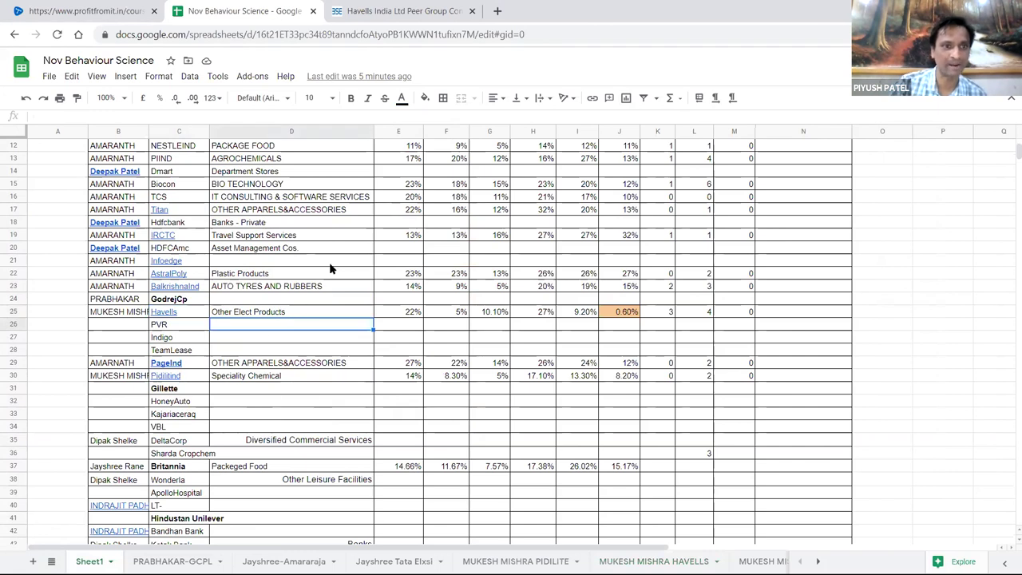
scroll(264, 302, down, 1)
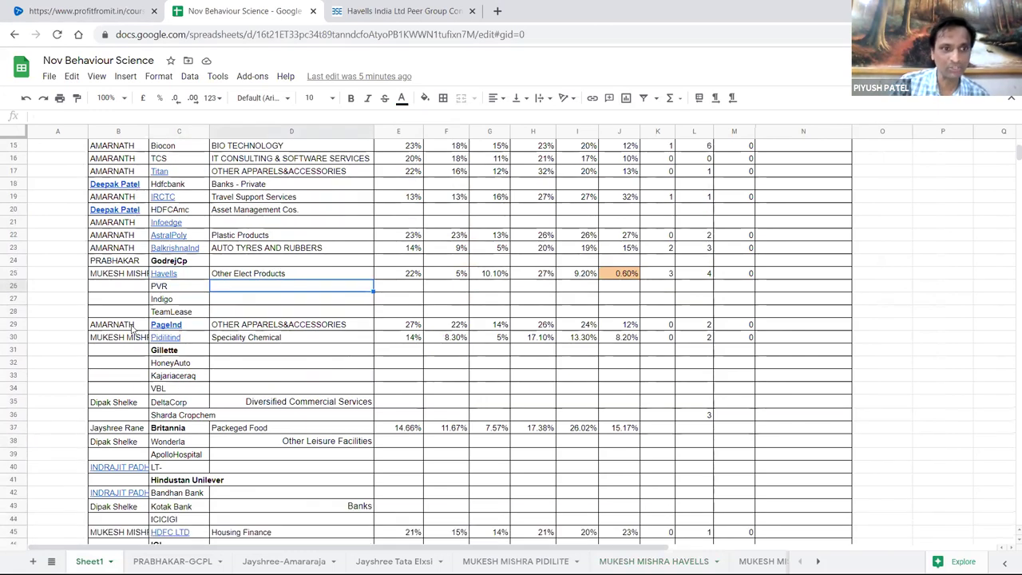
click(317, 303)
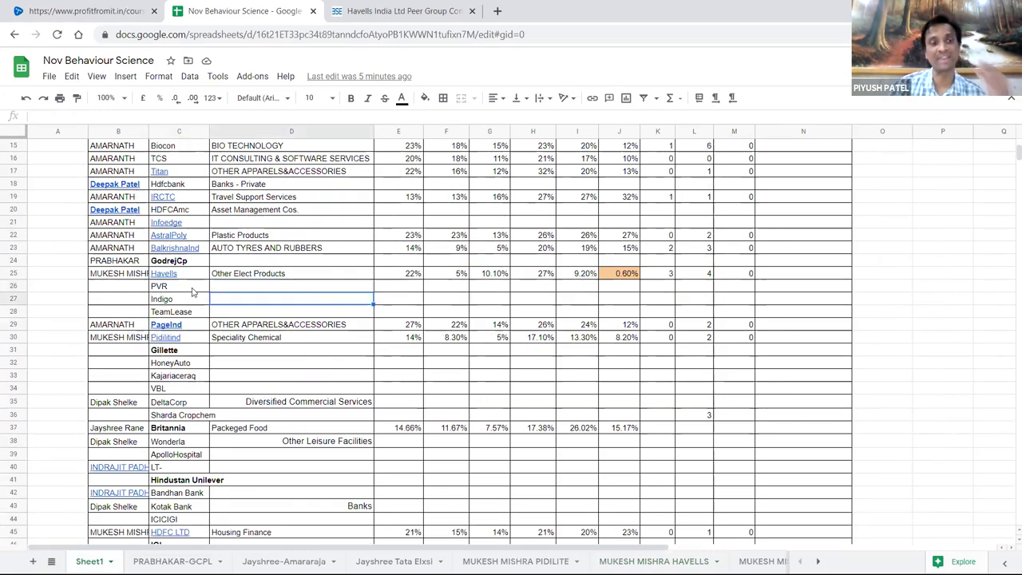
- Check the Indigo and TeamLease entries against the completed Havells and Pidilitind rows
click(200, 298)
click(196, 312)
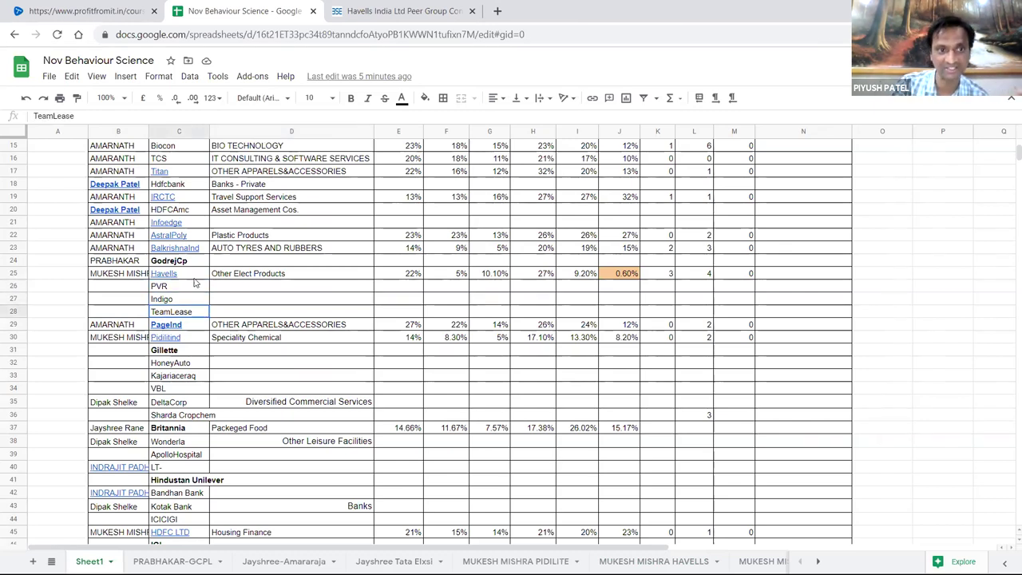
shift+click(194, 276)
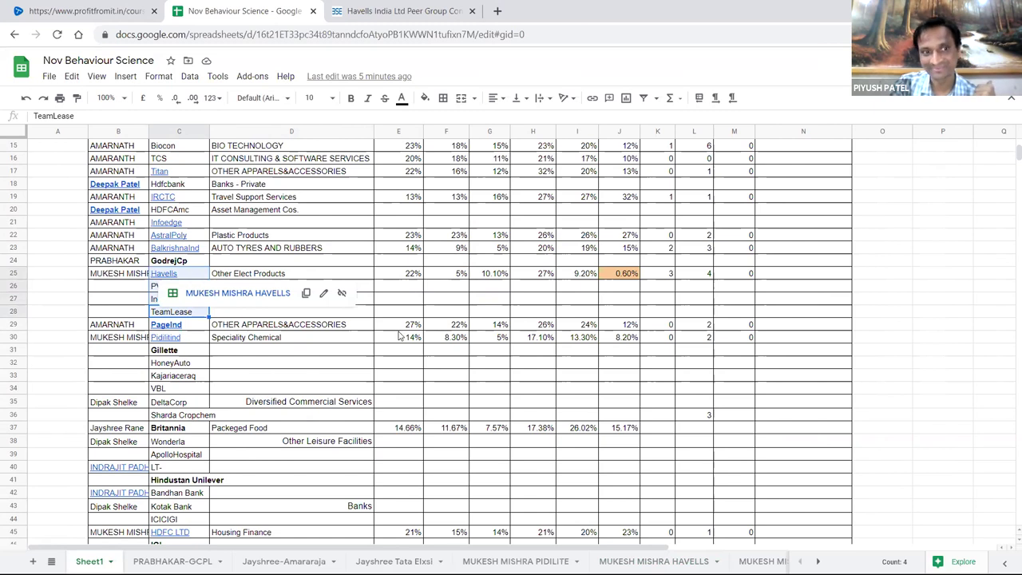
click(439, 342)
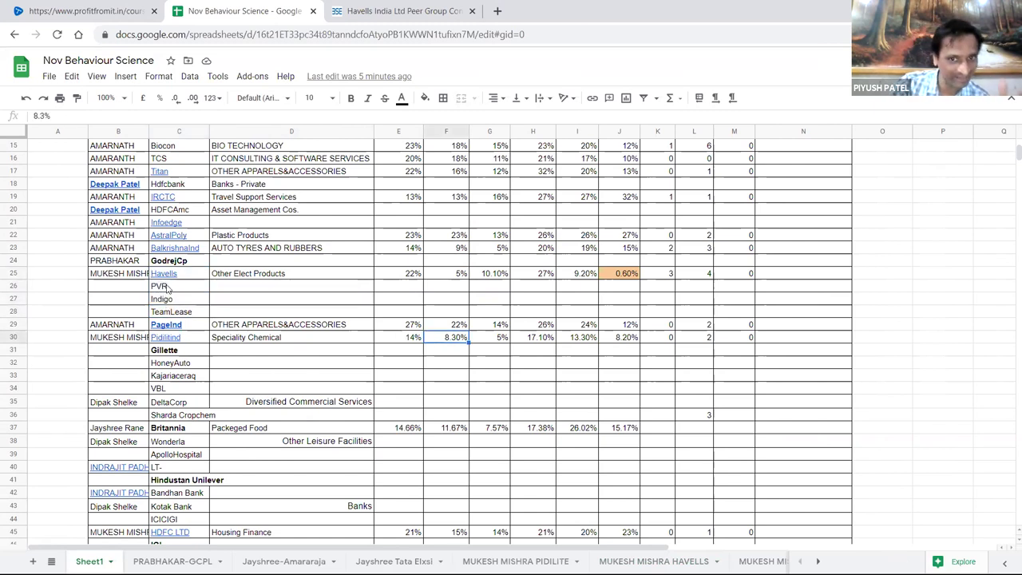
click(239, 301)
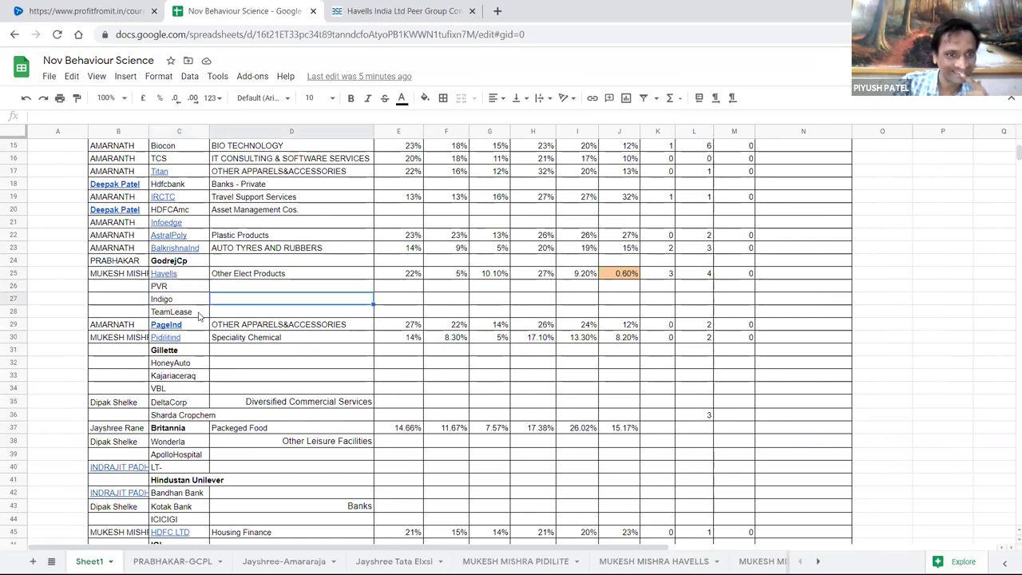
click(200, 314)
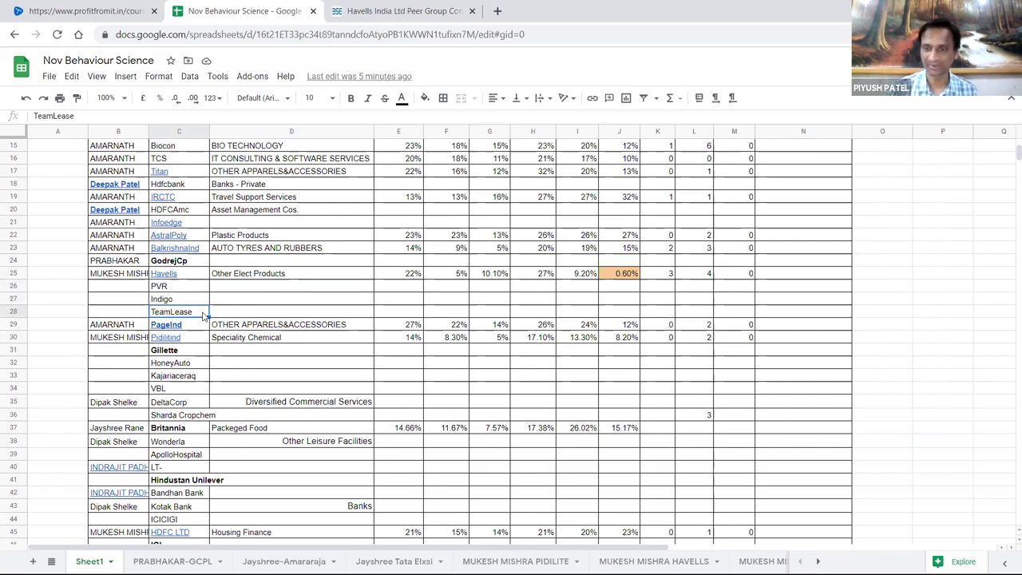
- Look through the Gillette to VBL entries and the researcher assigned to DeltaCorp in the company list
click(231, 376)
scroll(240, 336, down, 2)
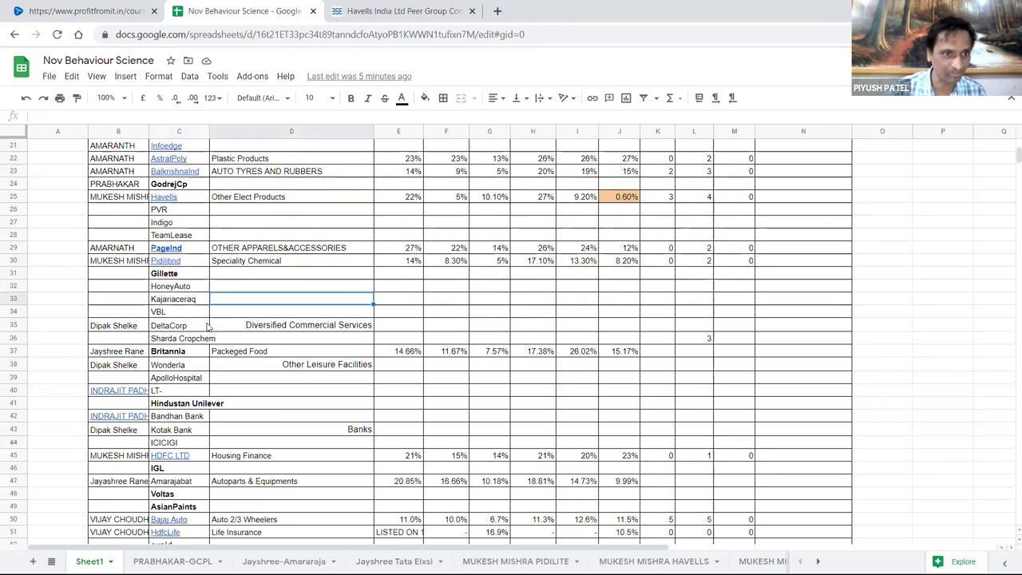
scroll(185, 277, down, 1)
drag(198, 242, 200, 274)
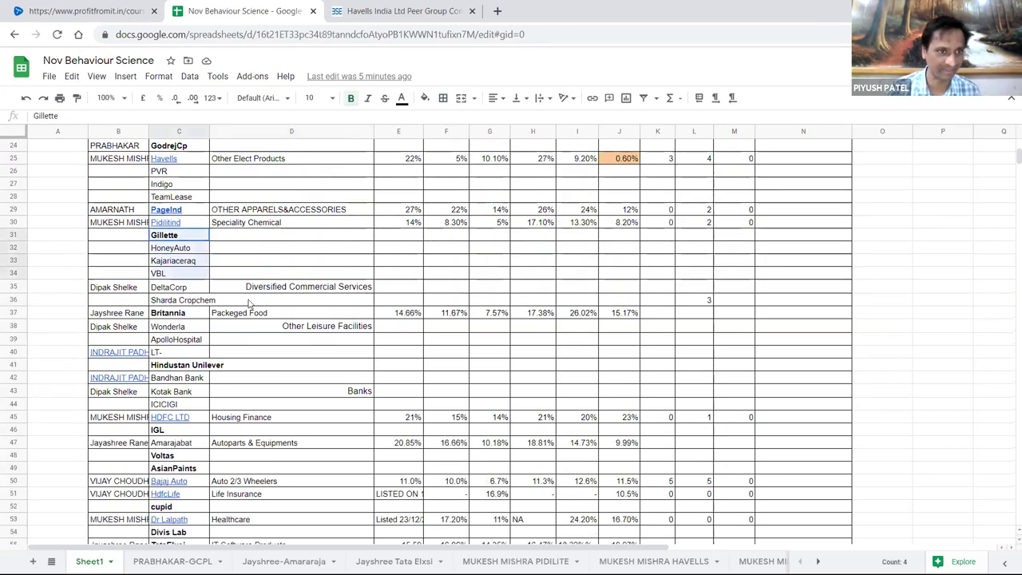
click(128, 289)
scroll(182, 278, up, 1)
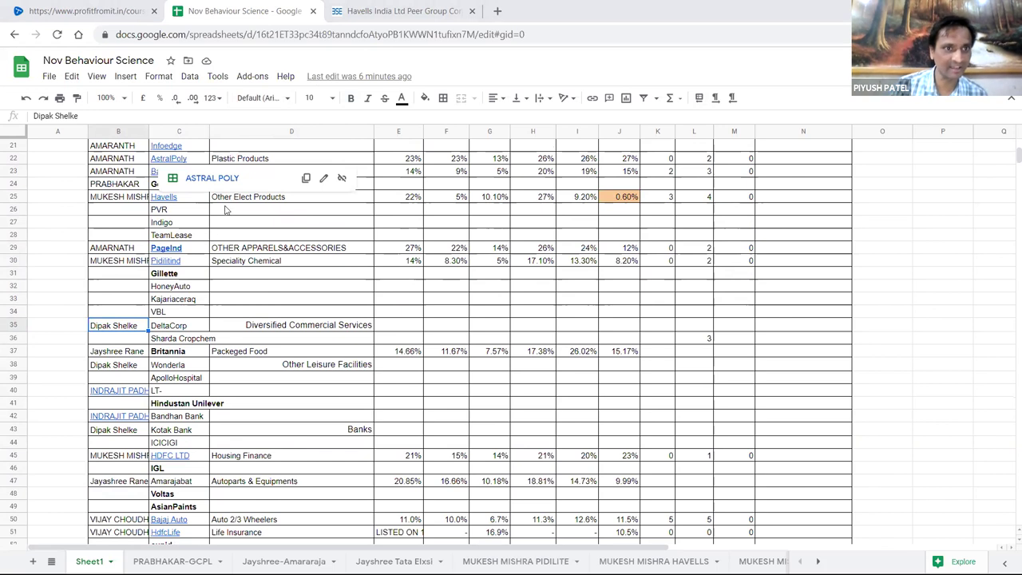
- Find GodrejCp in the company list and open the GCPL sheet to view its growth summary and yearly table
click(182, 186)
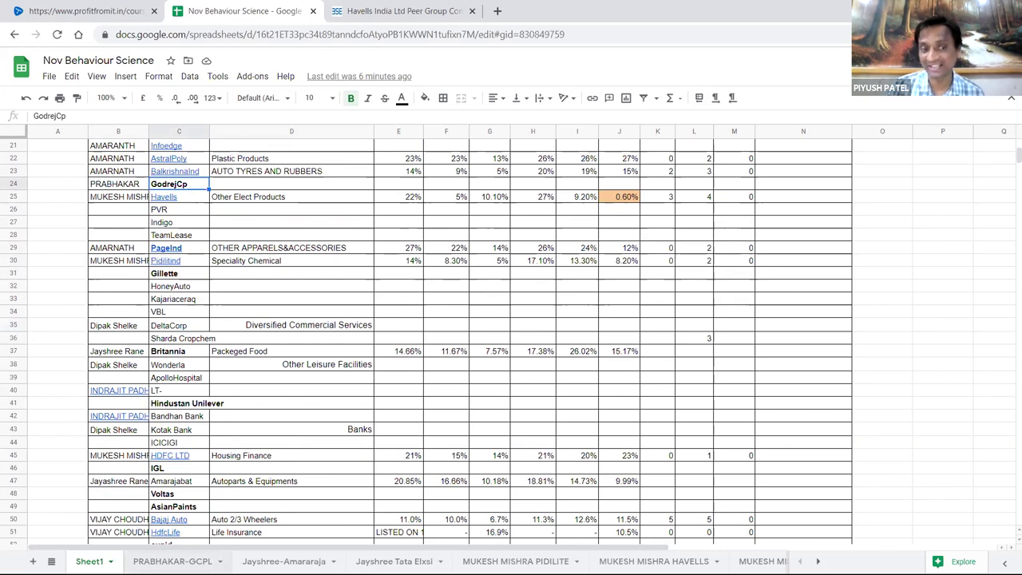
click(310, 190)
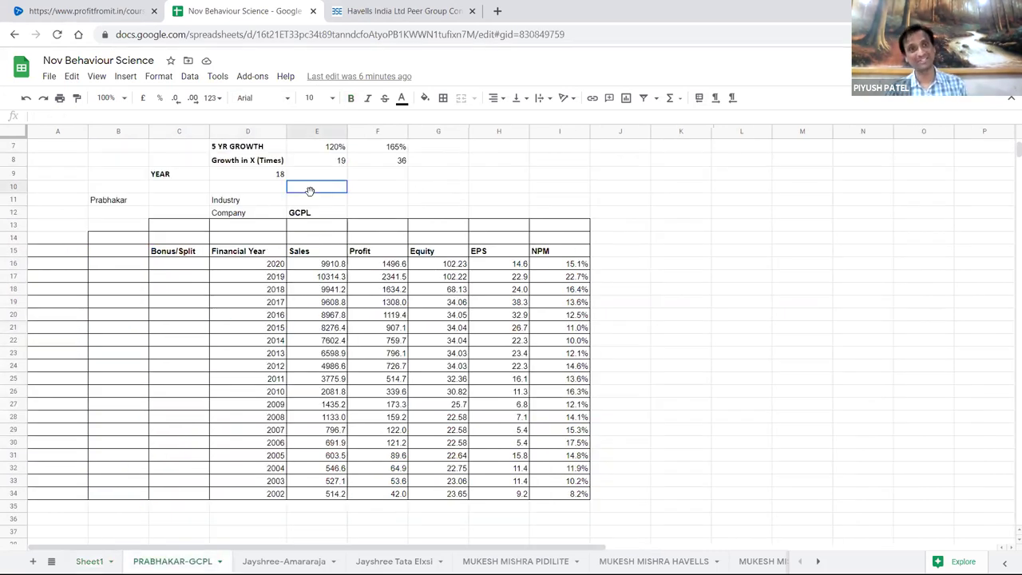
click(303, 217)
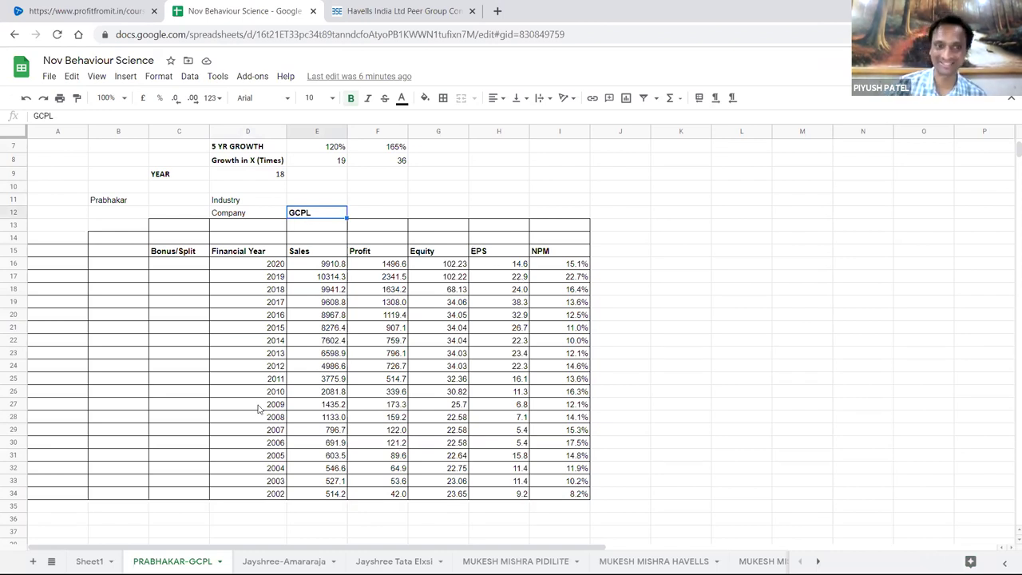
click(369, 304)
scroll(330, 321, up, 2)
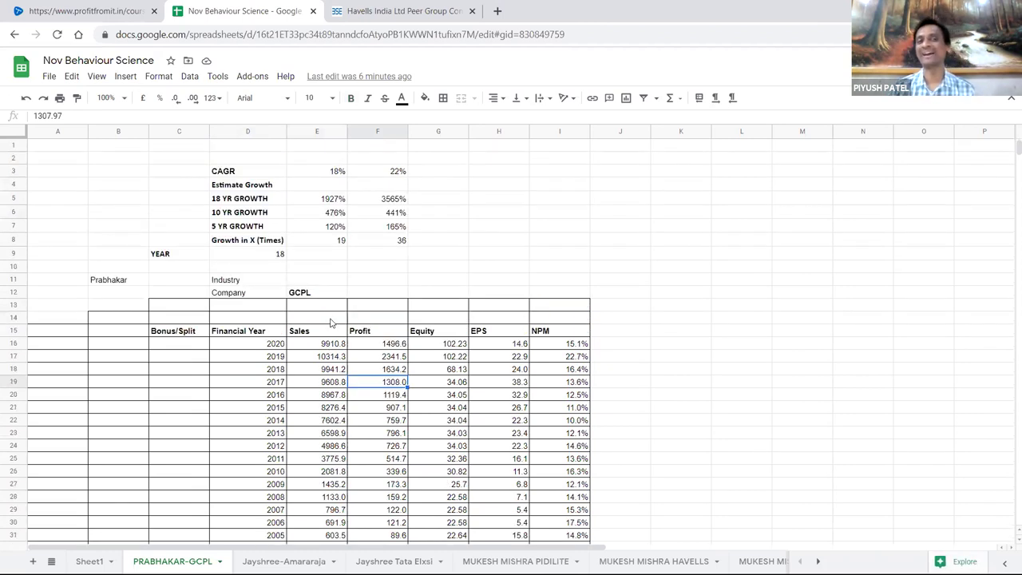
scroll(333, 323, down, 2)
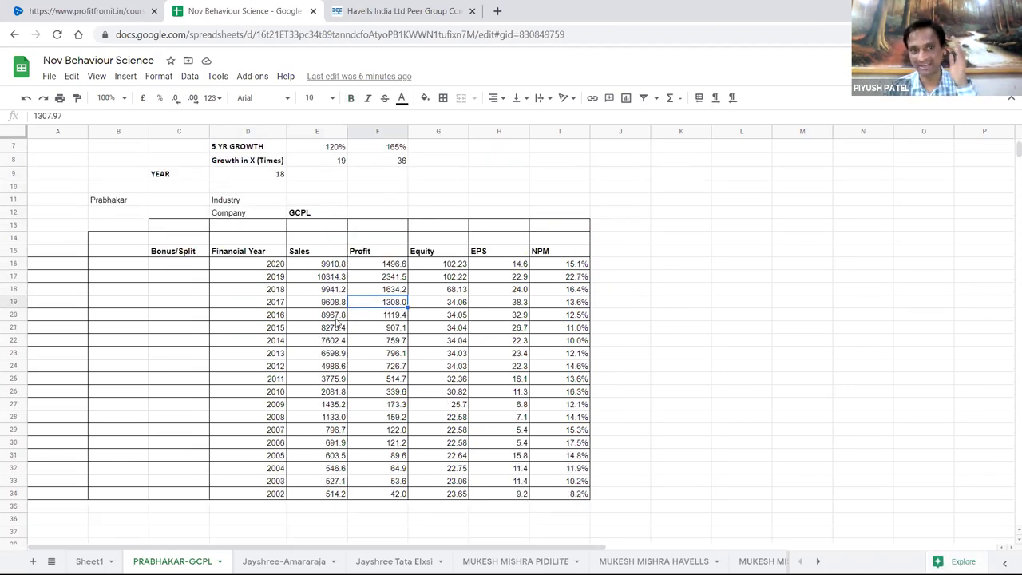
- Review GCPL's full financial table and its 18-, 10- and 5-year sales and profit growth figures
click(192, 206)
shift+click(567, 495)
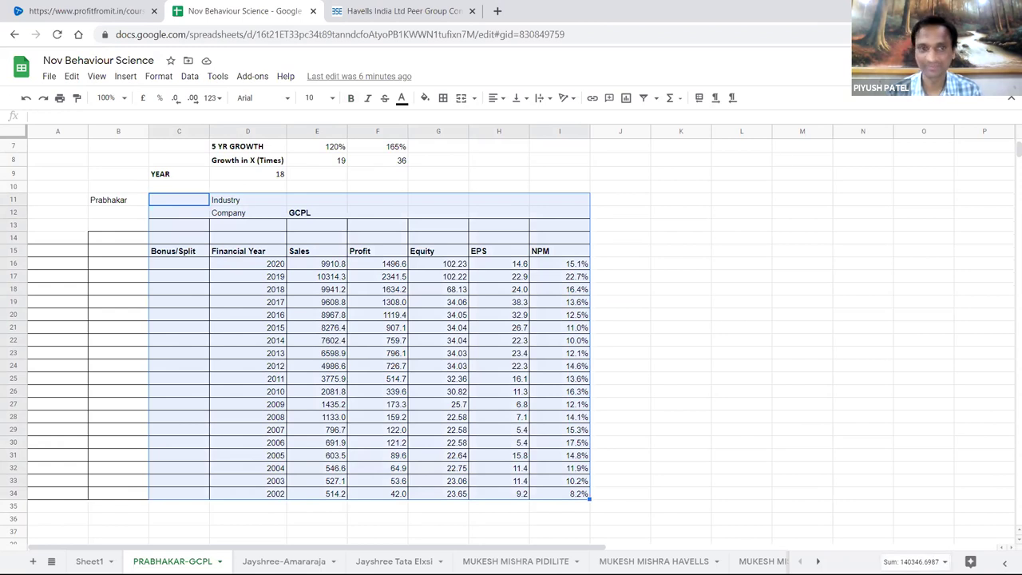
click(375, 194)
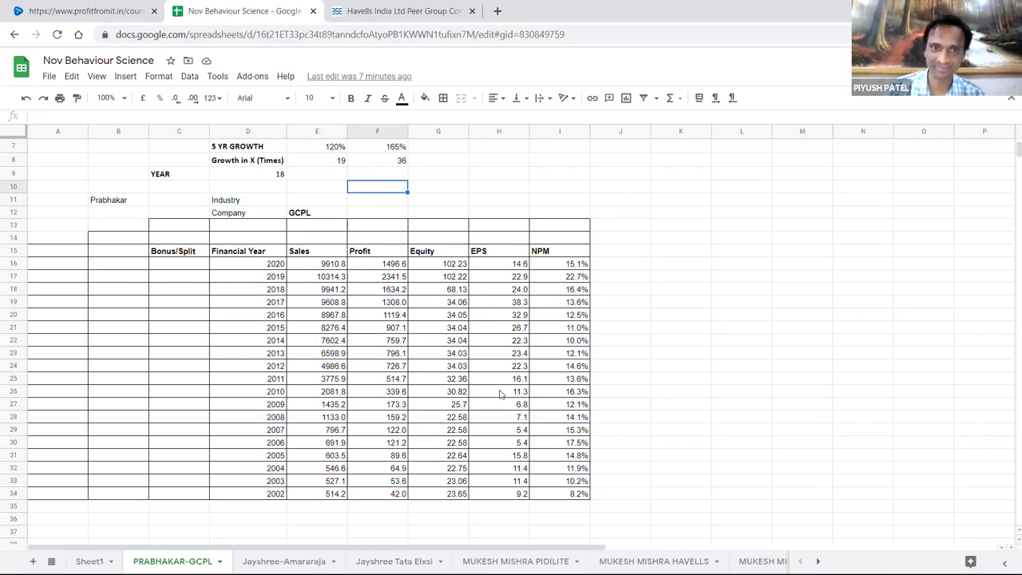
scroll(500, 393, up, 1)
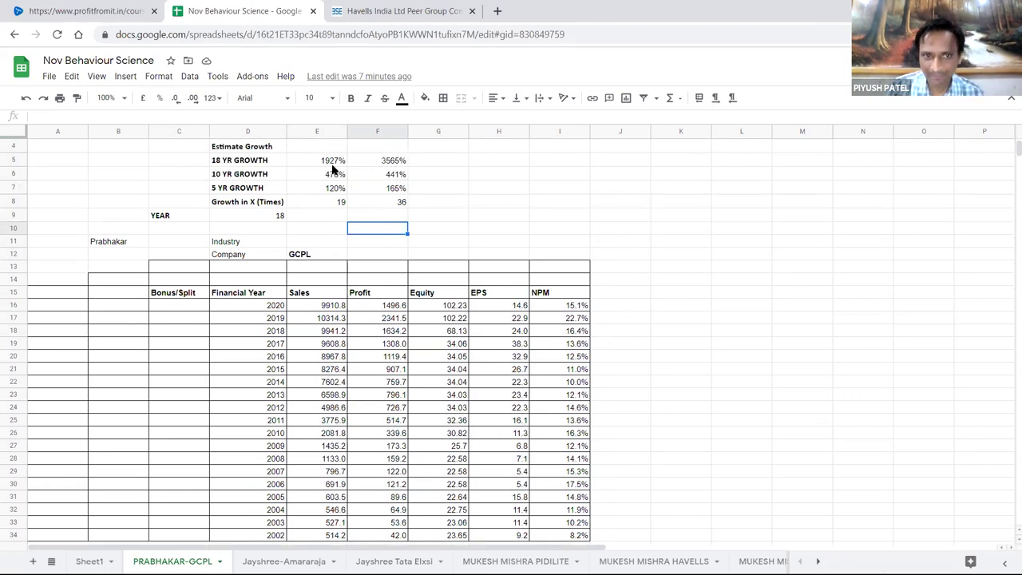
drag(327, 161, 400, 189)
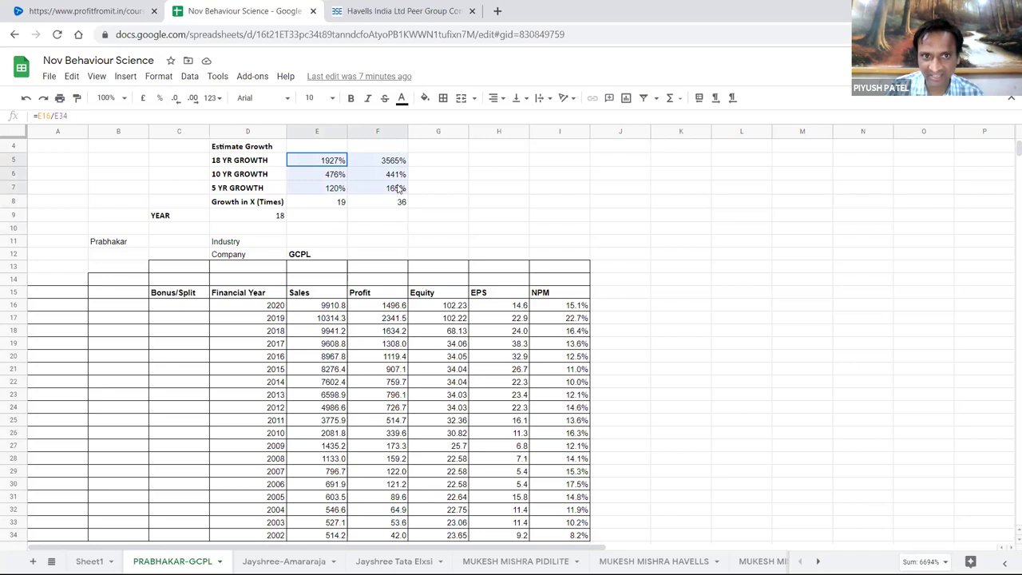
- Format the 18-, 10- and 5-year sales and profit growth figures (E5:F7) as plain numbers without decimals
click(396, 230)
drag(325, 167, 382, 188)
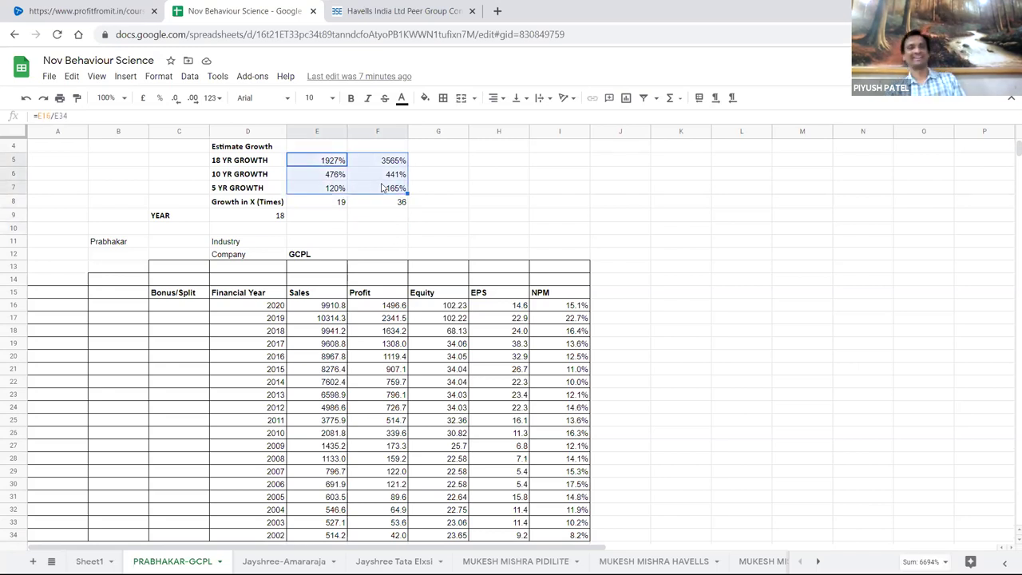
click(450, 201)
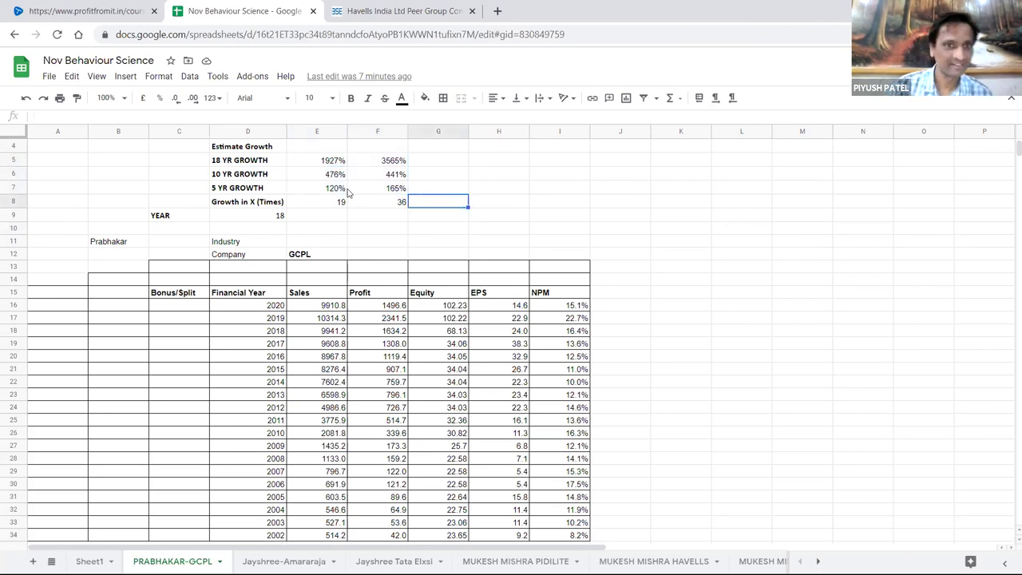
click(337, 190)
drag(328, 164, 334, 176)
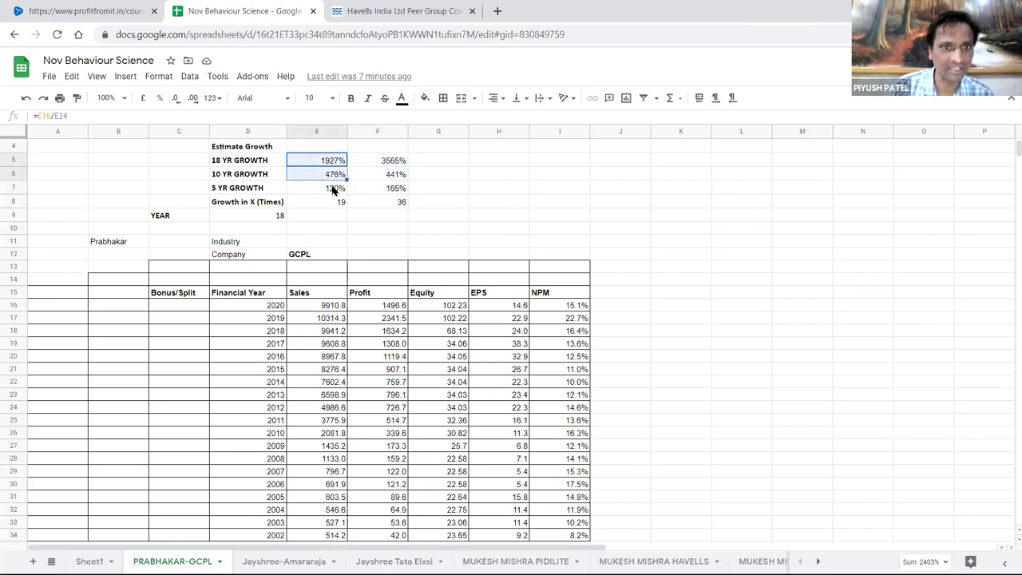
click(335, 189)
click(335, 175)
drag(333, 161, 388, 192)
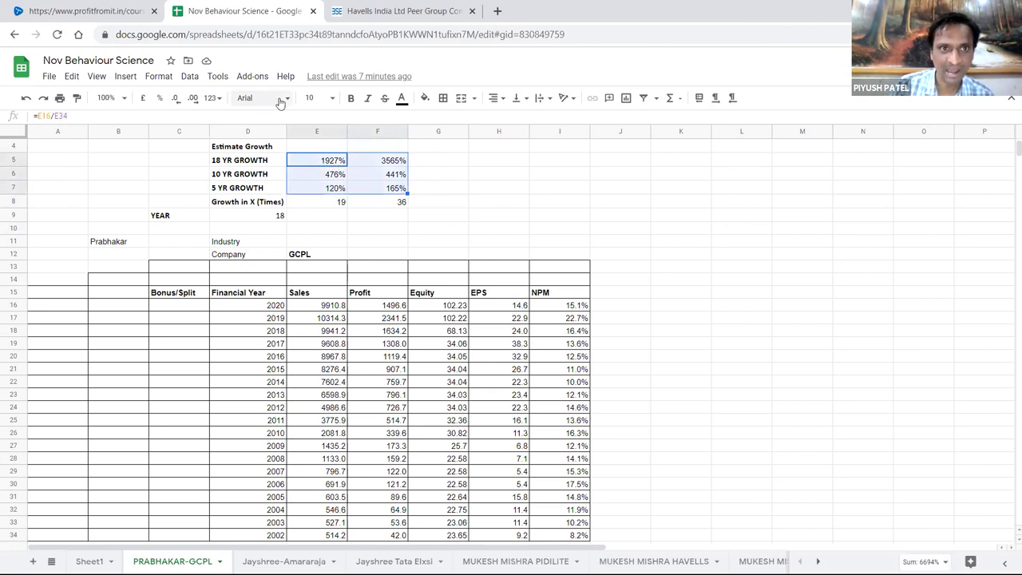
click(214, 97)
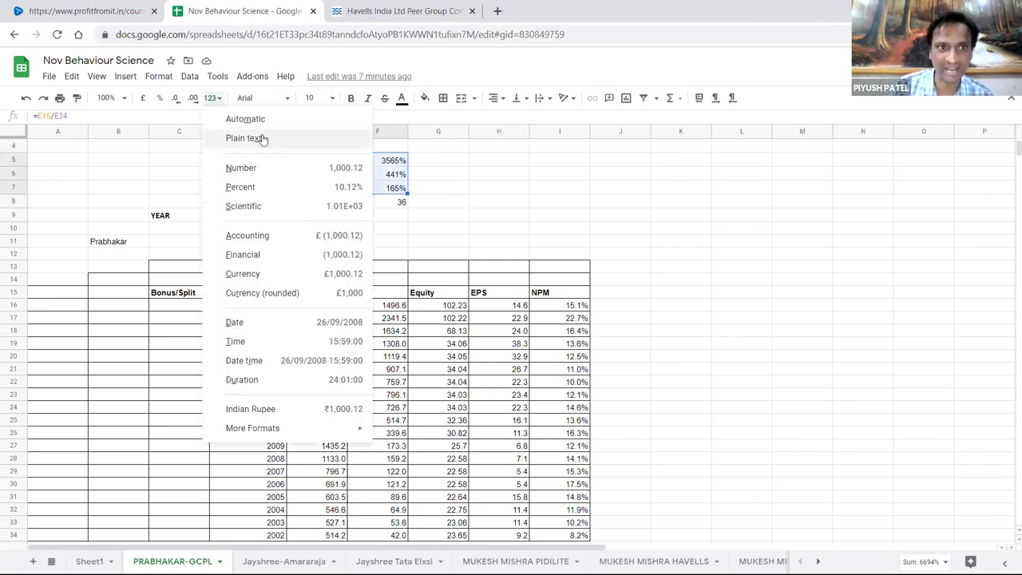
click(239, 167)
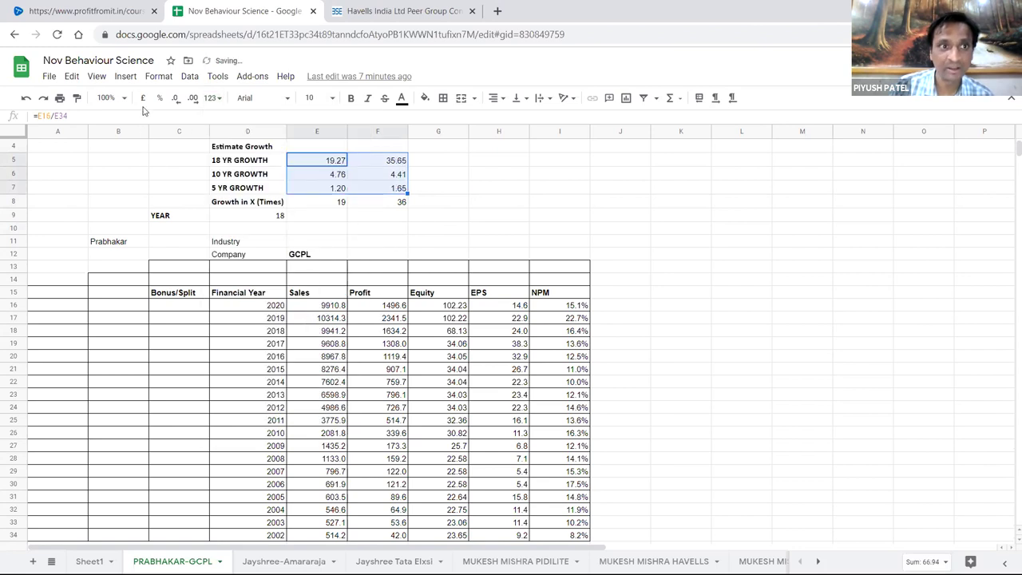
click(178, 99)
click(177, 99)
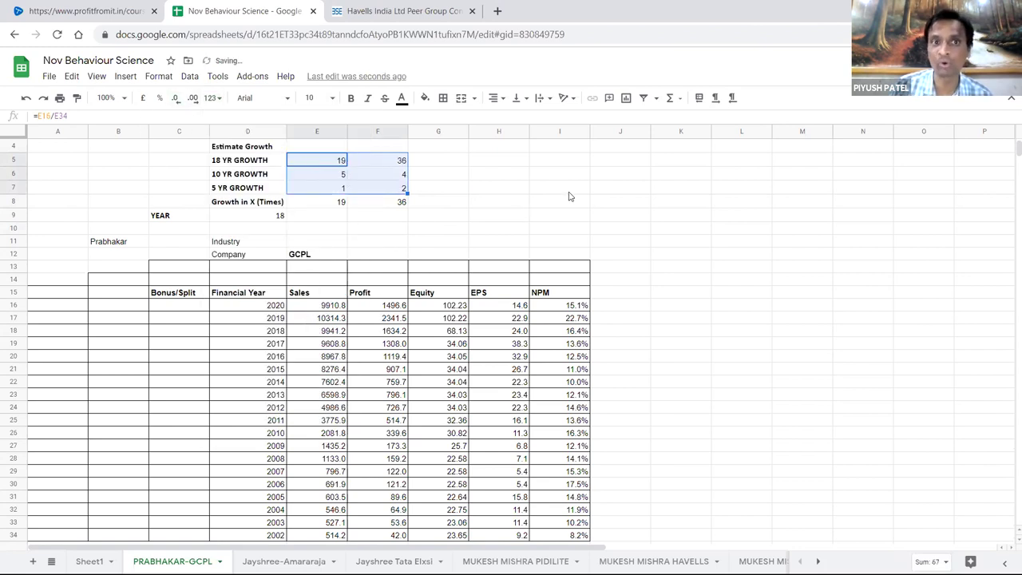
click(570, 193)
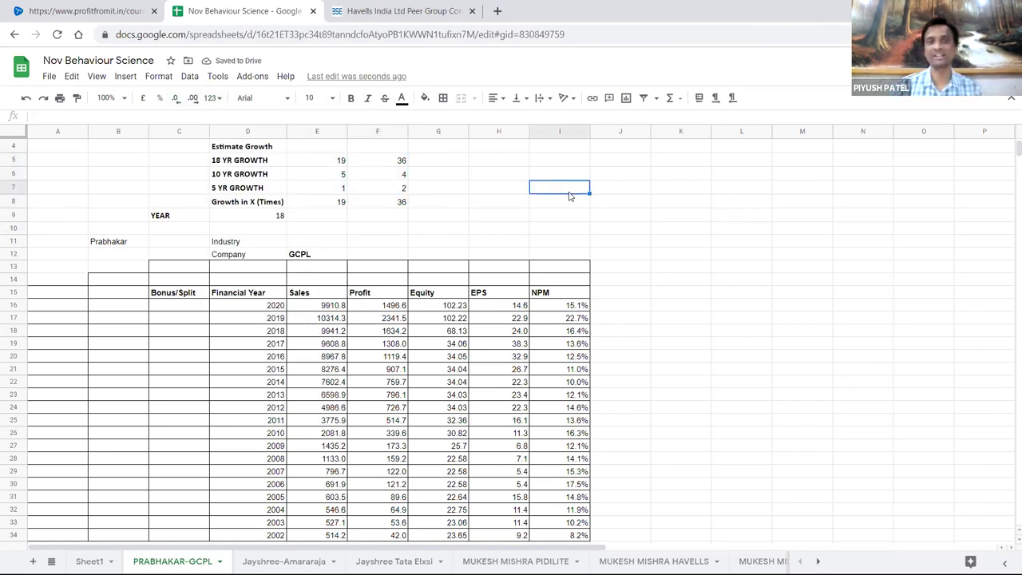
- Review GCPL's CAGR and its 18-, 10- and 5-year sales and profit growth multiples
scroll(569, 196, up, 1)
click(405, 228)
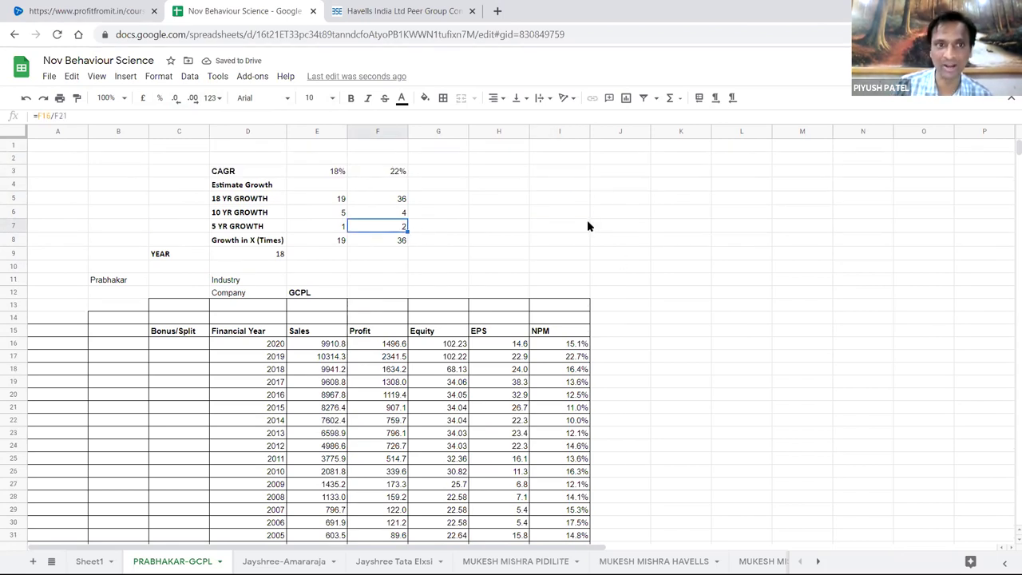
scroll(587, 222, down, 1)
click(338, 162)
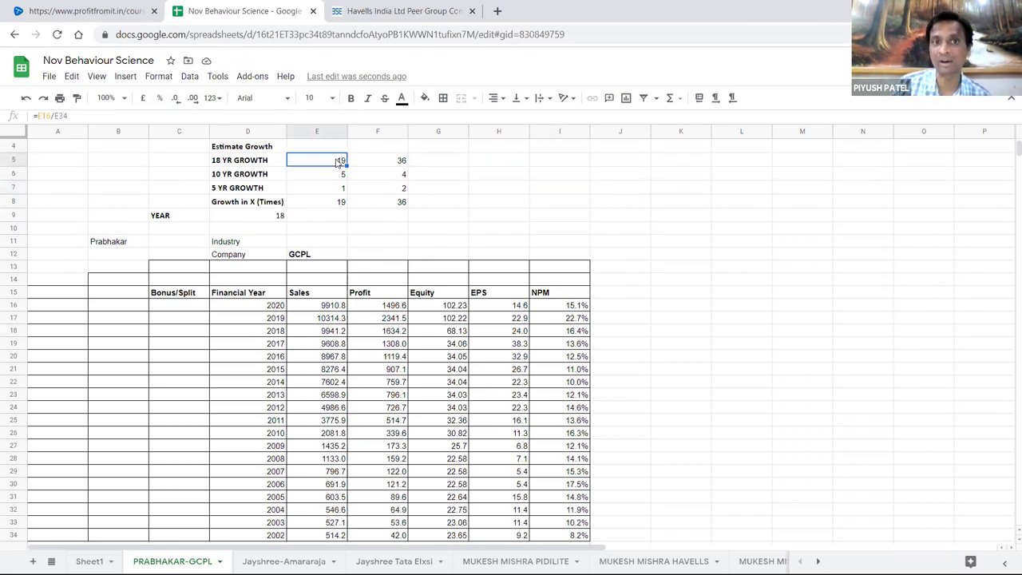
click(405, 167)
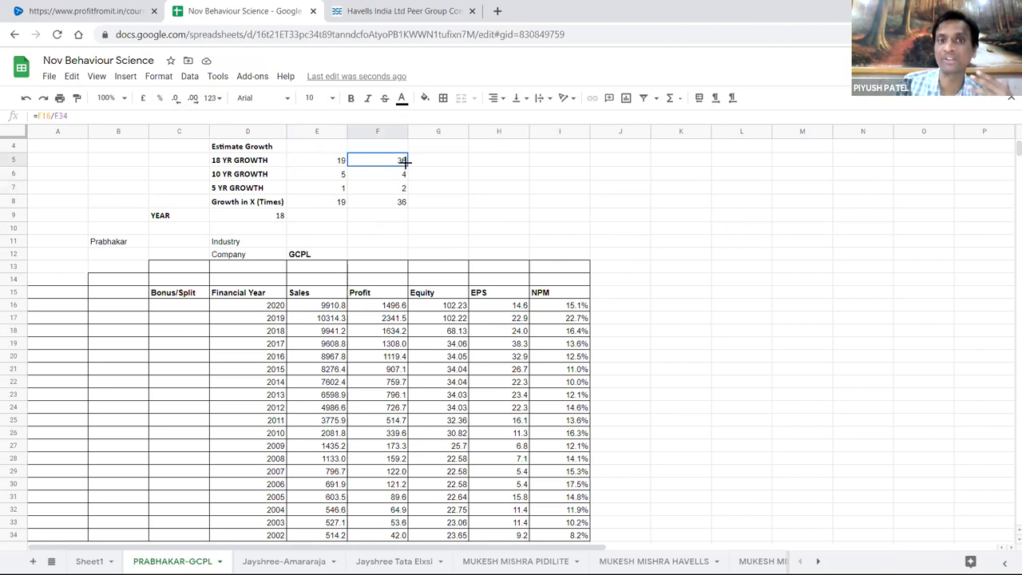
click(580, 217)
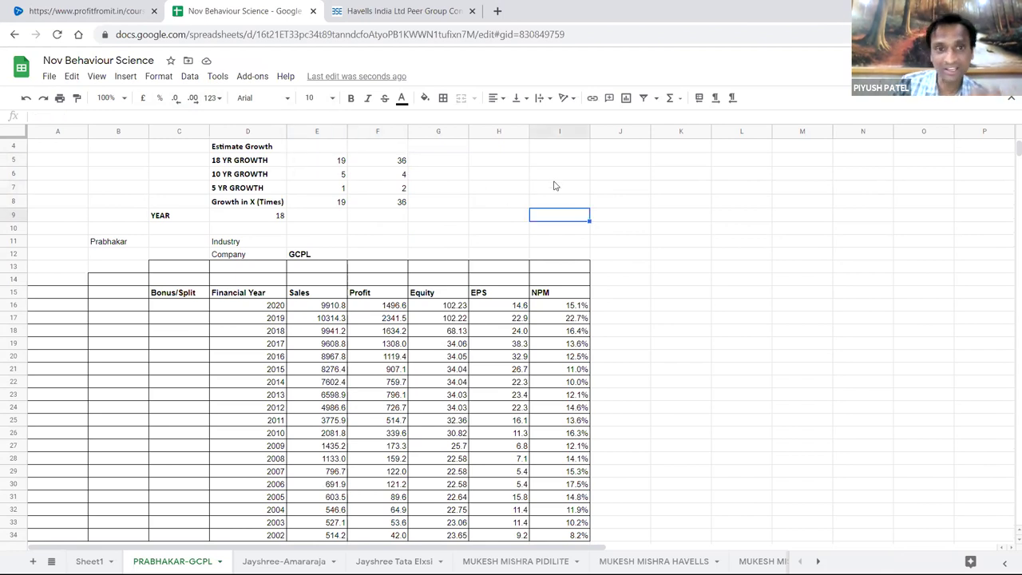
click(467, 188)
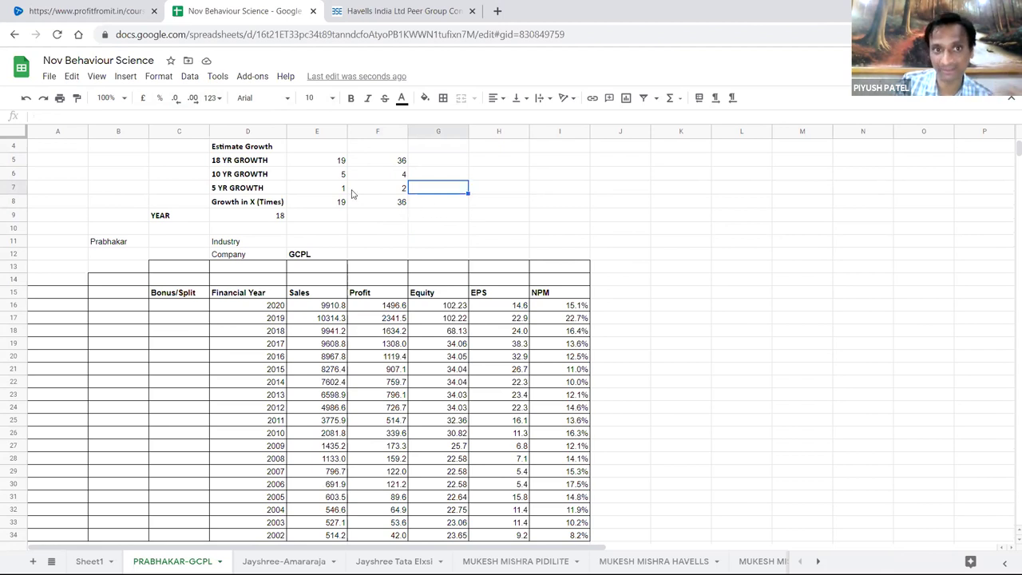
- Replace the 5-year sales growth in E7 with the annualised growth formula =(E16/E21)^(1/5)-1
click(338, 190)
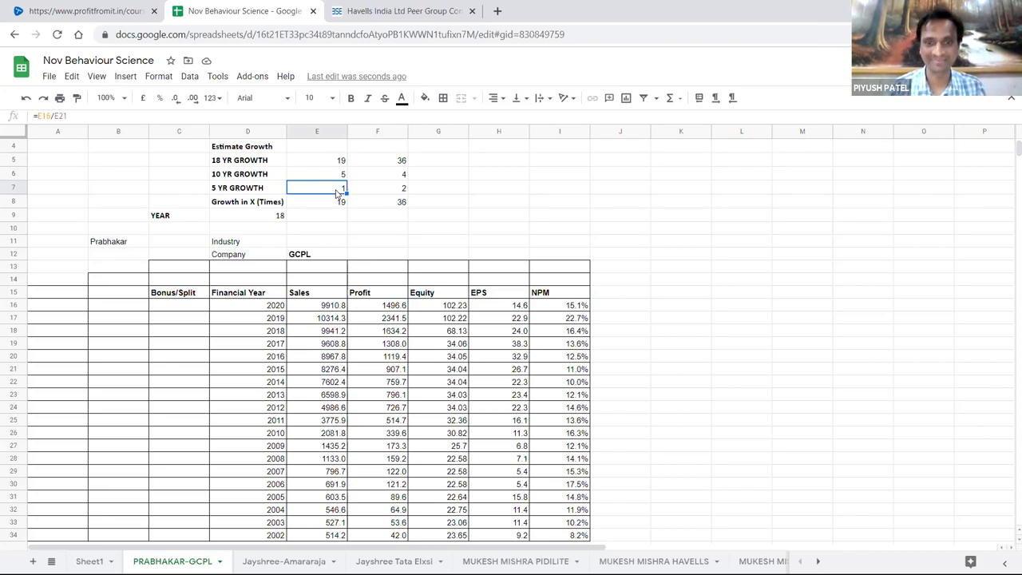
text(=)
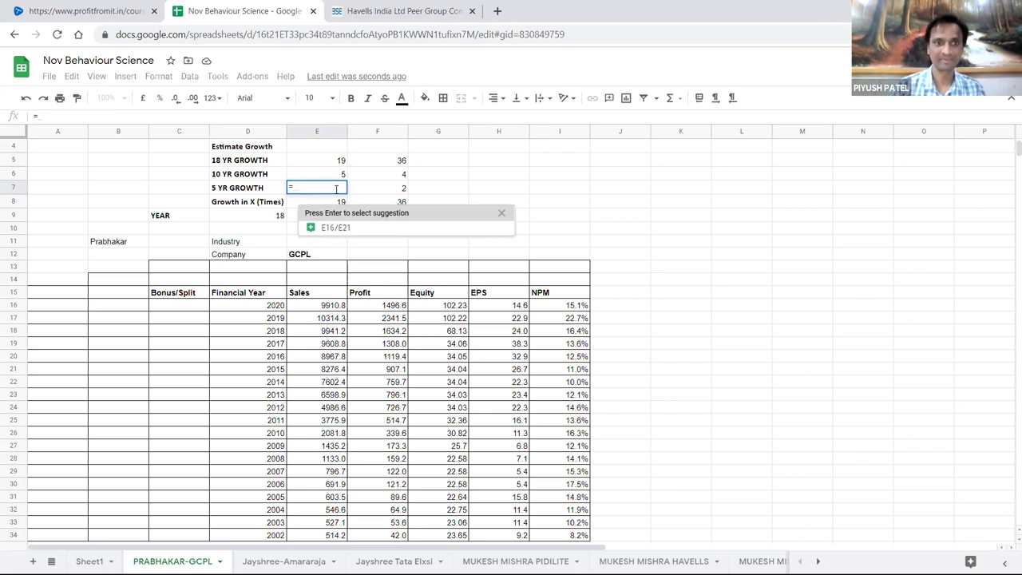
text(()
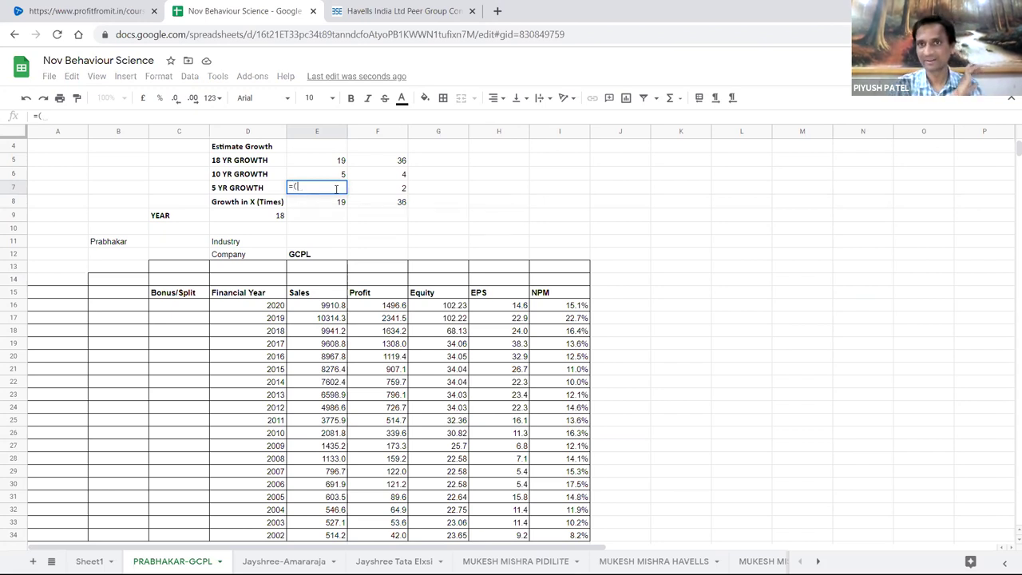
key(Down)
key(Down)
key(Down)
key(Down)
key(Down)
key(Down)
key(Down)
key(Down)
key(Down)
key(Down)
key(Up)
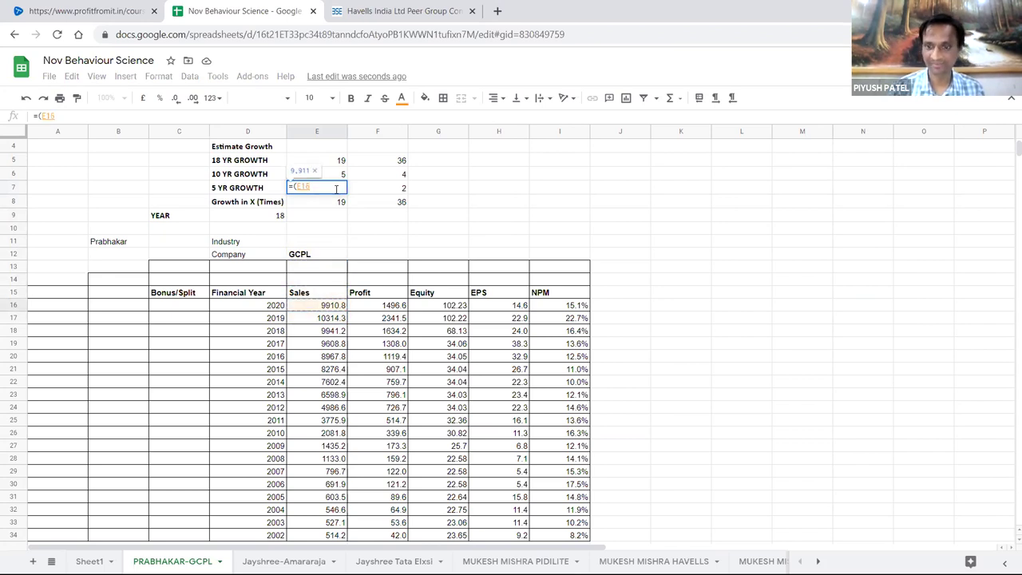
text(/)
key(Down)
key(Down)
key(Down)
key(Down)
key(Down)
key(Down)
key(Down)
key(Down)
key(Down)
key(Down)
key(Down)
key(Down)
key(Down)
key(Down)
key(Down)
key(Down)
key(Down)
key(Down)
key(Down)
key(Down)
key(Down)
key(Down)
key(Down)
key(Down)
key(Down)
key(Down)
key(Down)
key(Down)
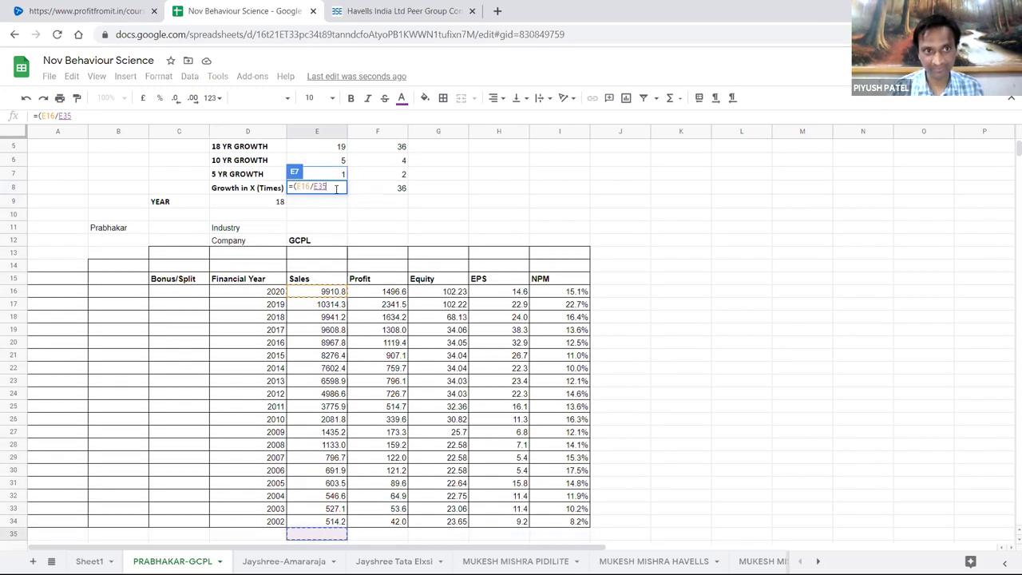
key(Up)
key(Up)
key(Up)
key(Up)
key(Up)
key(Up)
key(Up)
key(Up)
key(Up)
key(Up)
key(Up)
key(Up)
key(Up)
key(Up)
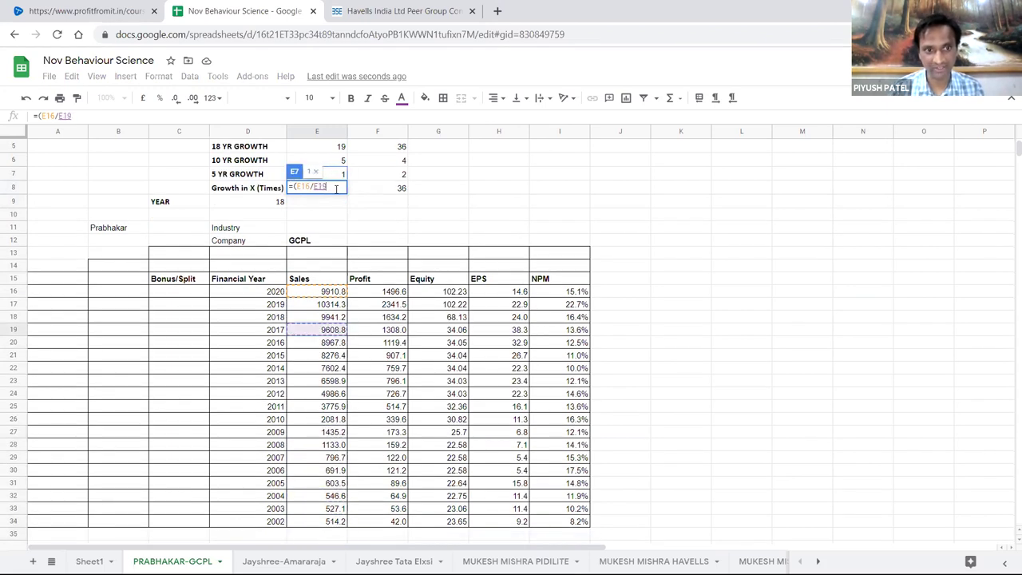
text()^()
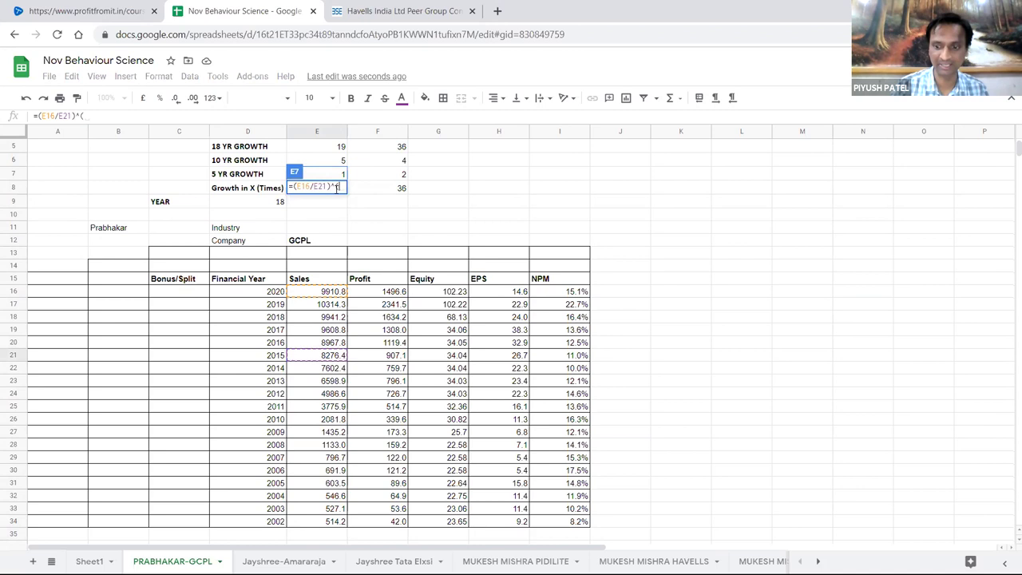
text(1/5)-1)
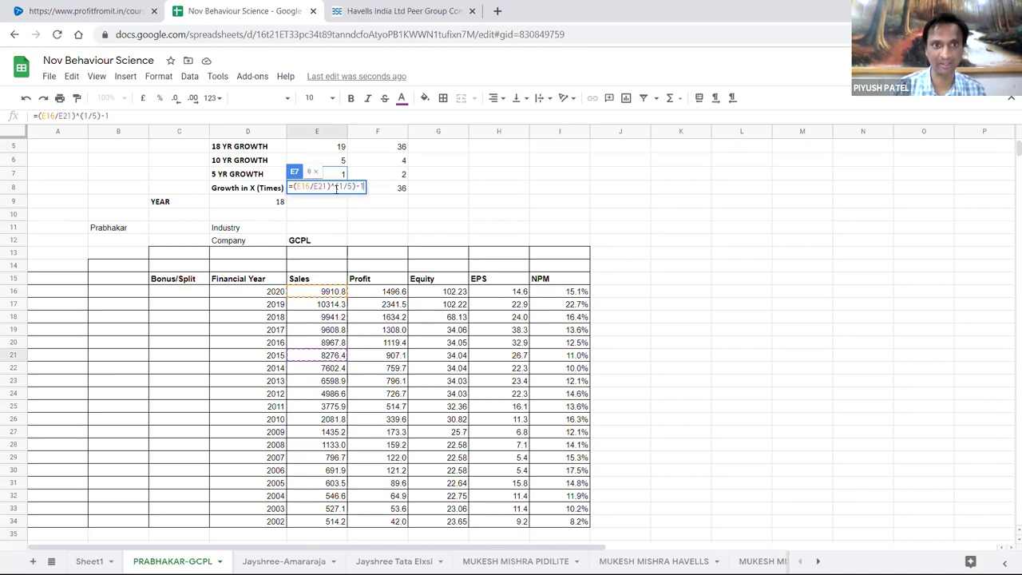
key(Return)
key(Up)
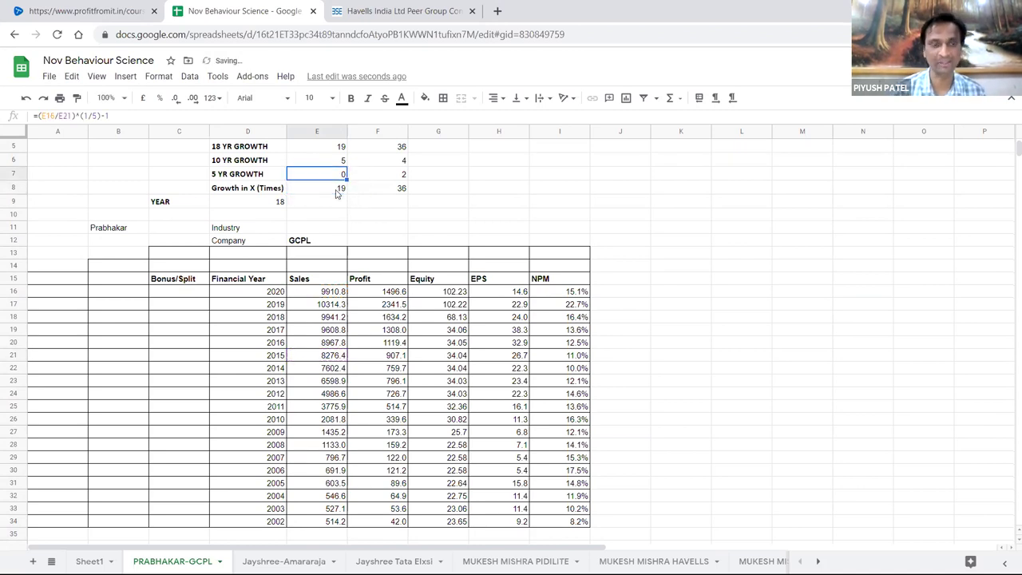
- Format the 5-year sales growth as a percentage with one decimal and copy its formula to the profit cell F7
click(211, 98)
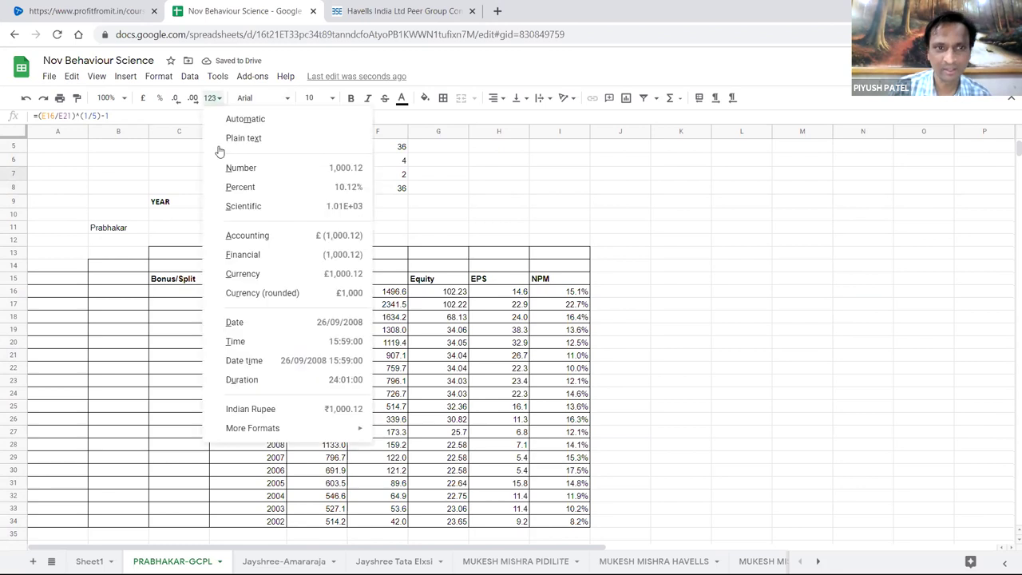
click(240, 187)
click(173, 97)
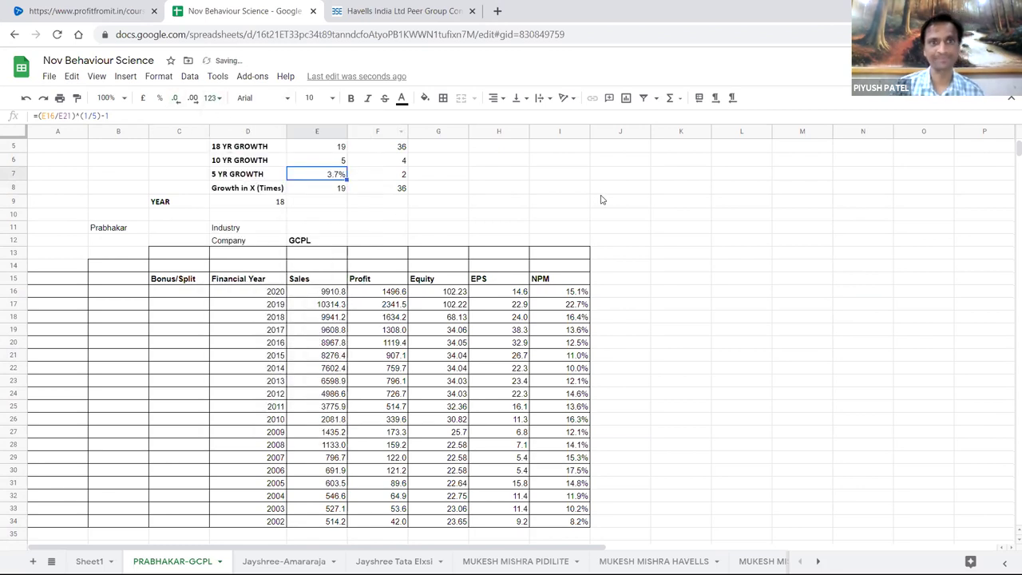
key(Right)
text(10.5%)
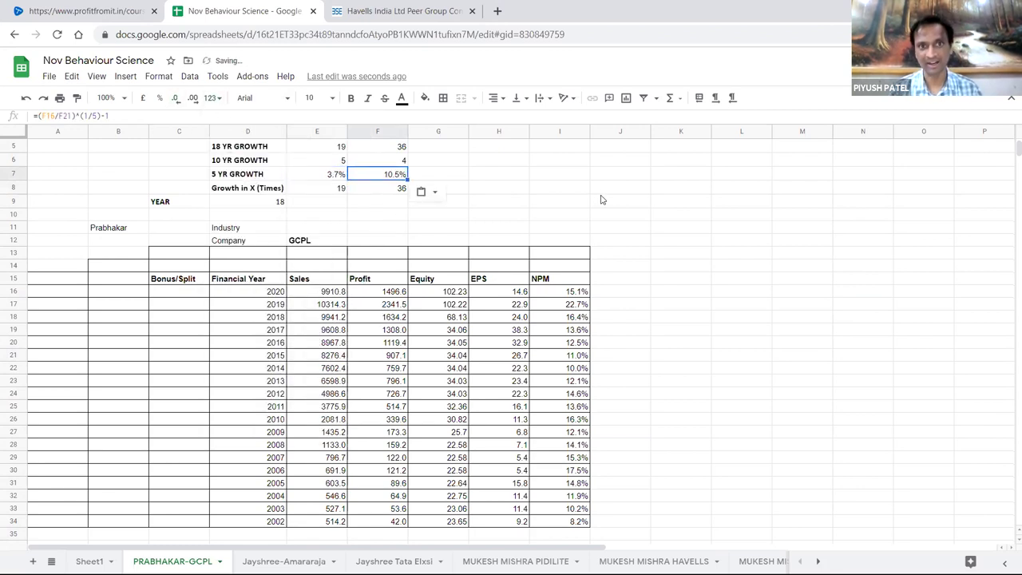
- Replace the 10-year sales growth in E6 with the annualised growth formula =(E16/E26)^(1/10)-1
key(Left)
key(Up)
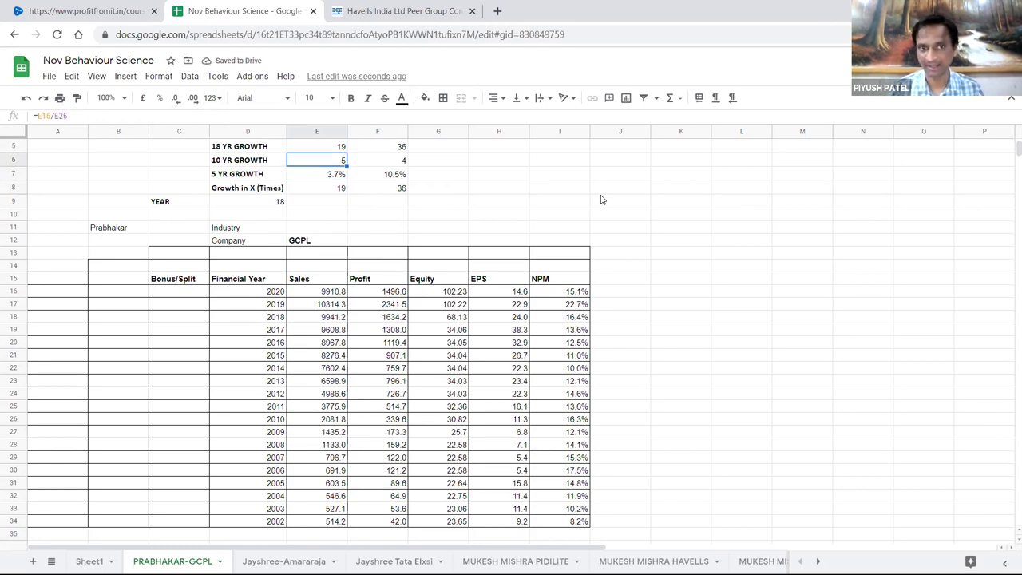
text(=()
key(Down)
key(Down)
key(Down)
key(Down)
key(Down)
key(Down)
key(Down)
key(Down)
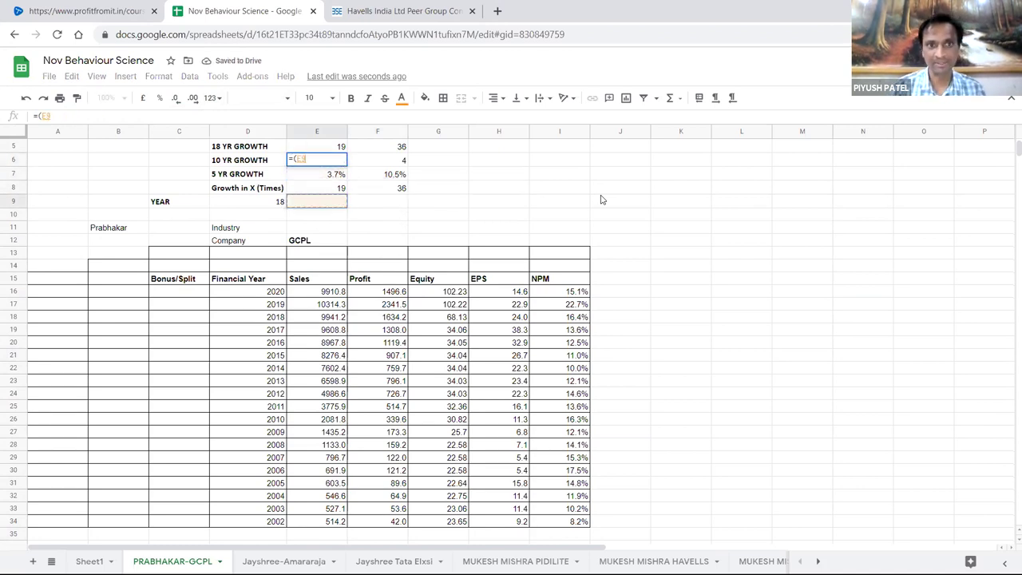
key(Down)
key(Down)
text(/)
key(Down)
key(Down)
key(Down)
key(Down)
key(Down)
key(Down)
key(Down)
key(Down)
key(Down)
key(Down)
key(Down)
key(Down)
key(Down)
key(Down)
key(Down)
key(Down)
key(Down)
key(Down)
key(Down)
key(Down)
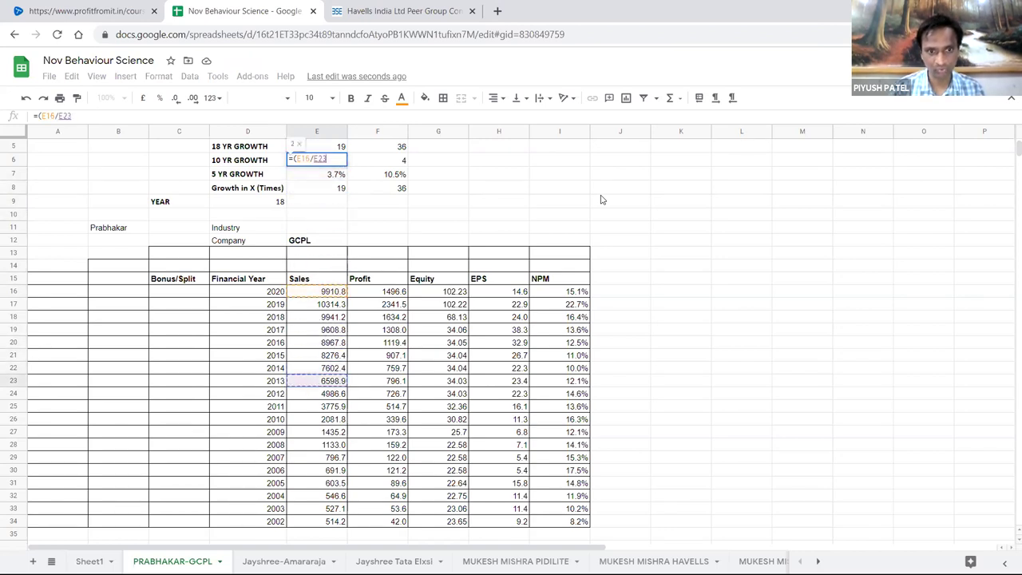
text()*(1/10)-1)
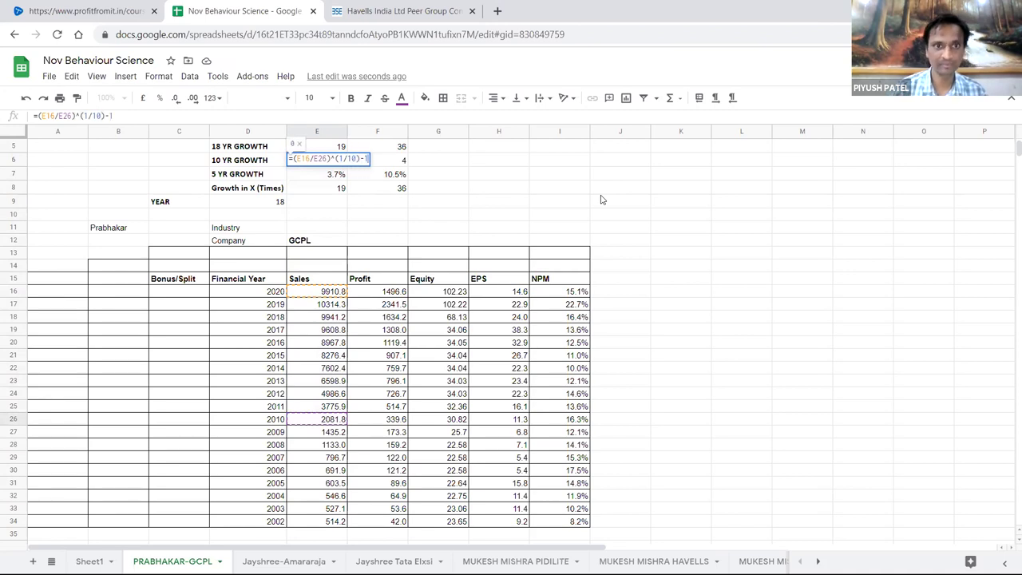
key(Return)
key(Up)
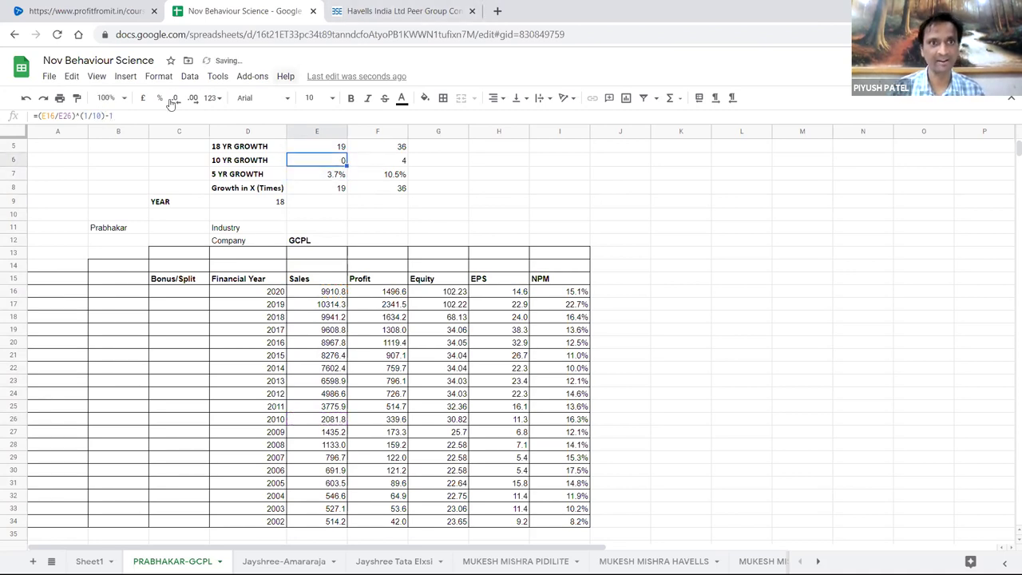
- Format the 10-year sales growth as a percentage without decimals and copy its formula to the profit cell F6
click(212, 97)
click(240, 189)
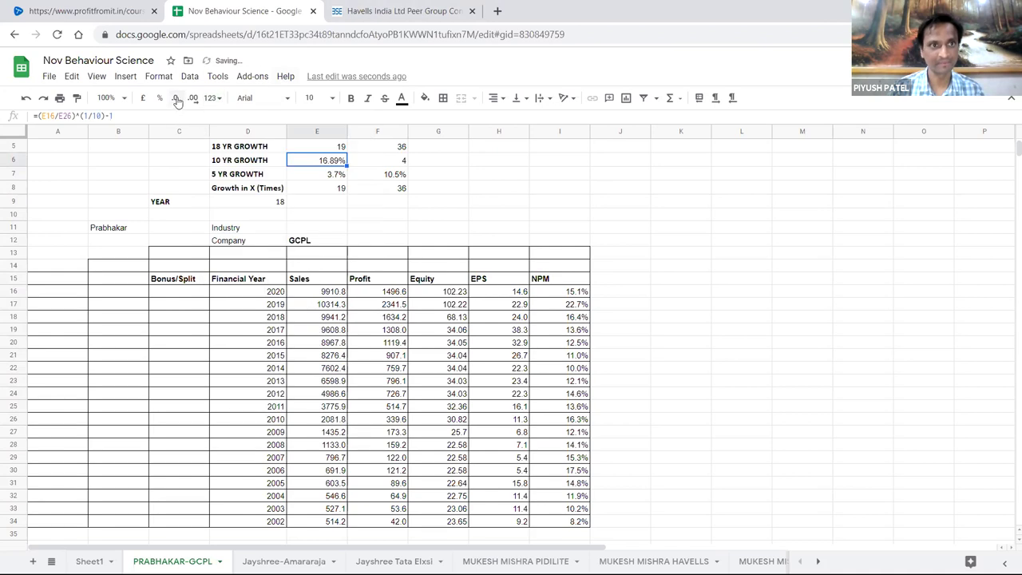
click(176, 97)
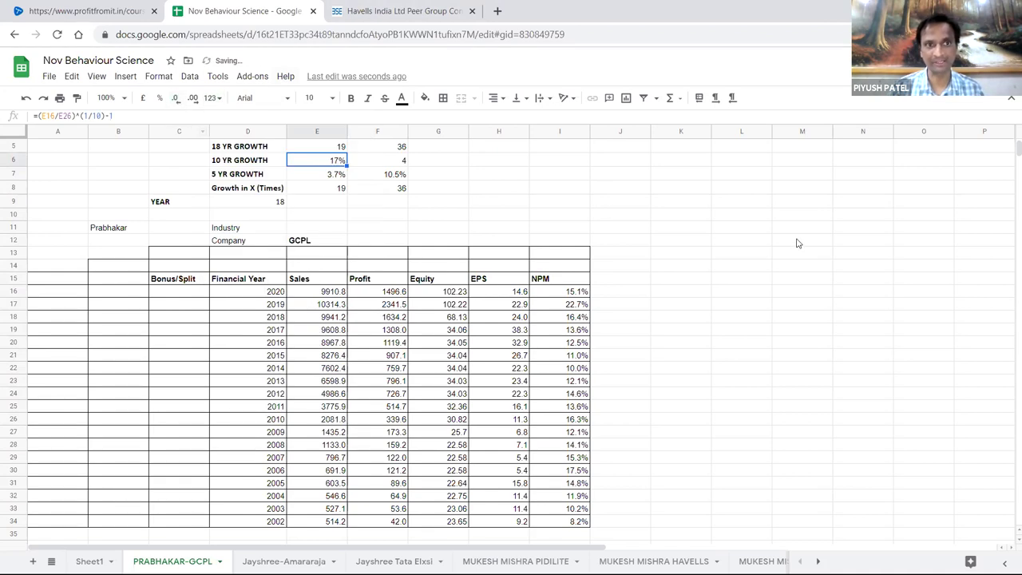
key(ctrl+c)
key(Right)
key(ctrl+alt+v)
- Replace the 18-year sales growth in E5 with the annualised growth formula =(E16/E34)^(1/18)-1
key(Left)
key(Up)
text(=()
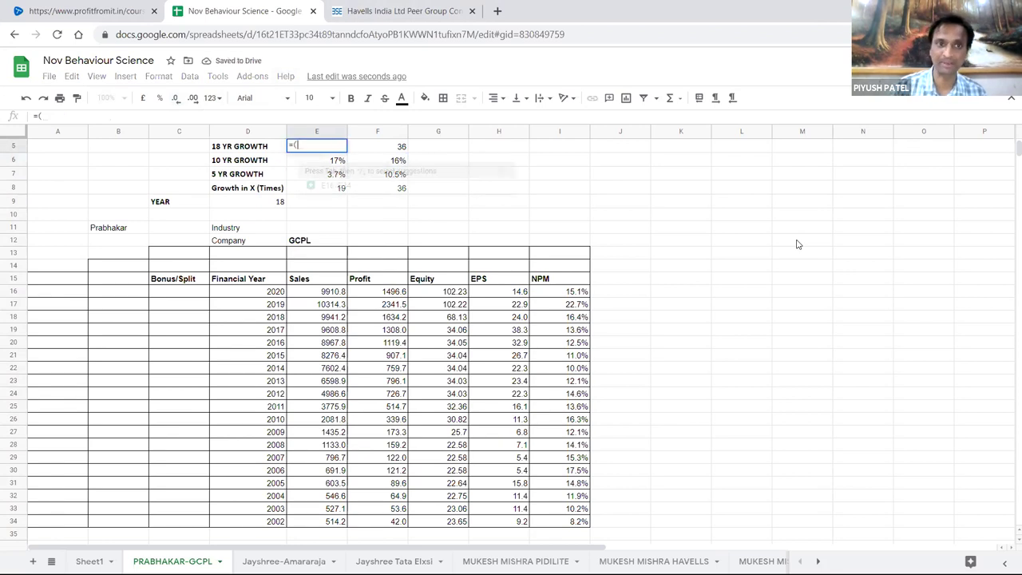
key(Down)
key(Down)
key(Down)
key(Down)
key(Down)
key(Down)
key(Down)
key(Down)
key(Down)
key(Down)
key(Down)
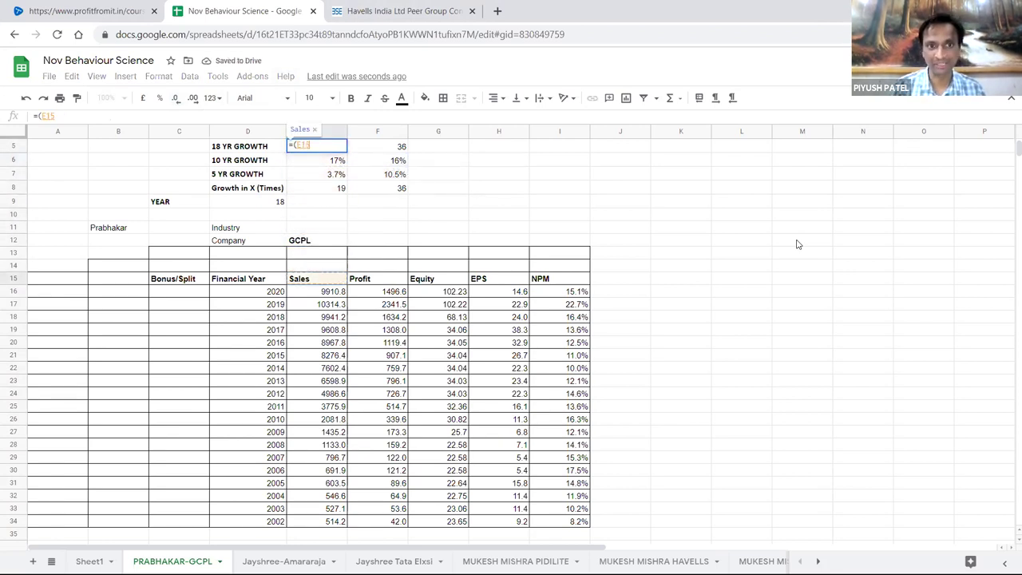
text(/)
key(Down)
key(Down)
key(Down)
key(Down)
key(Down)
key(Down)
key(Down)
key(Down)
key(Down)
key(Down)
key(Down)
key(Down)
key(Down)
key(Down)
key(Down)
key(Down)
key(Down)
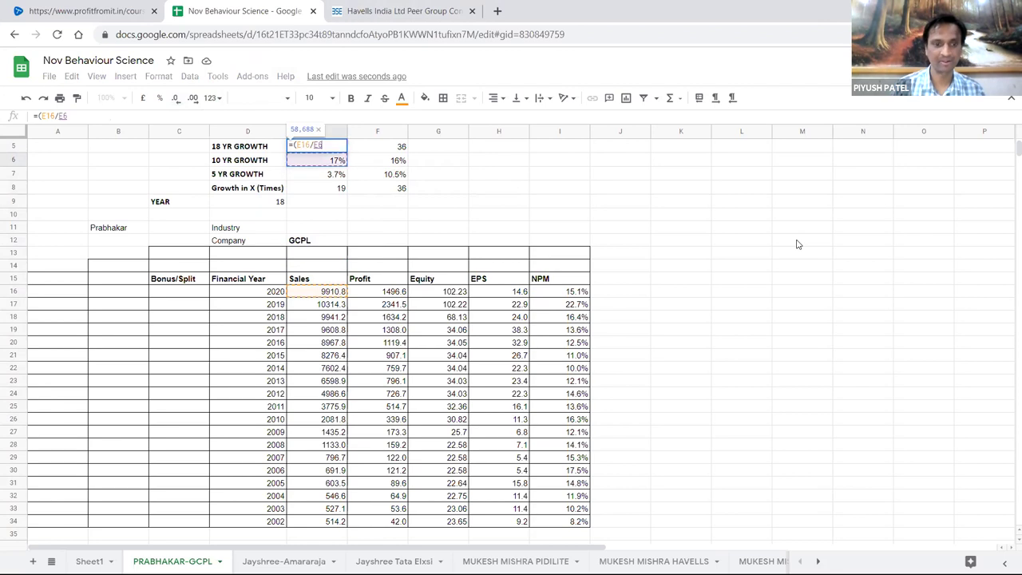
key(Down)
key(Down)
key(Down)
key(Down)
key(Down)
key(Down)
key(Down)
key(Down)
key(Down)
key(Down)
key(Down)
key(Down)
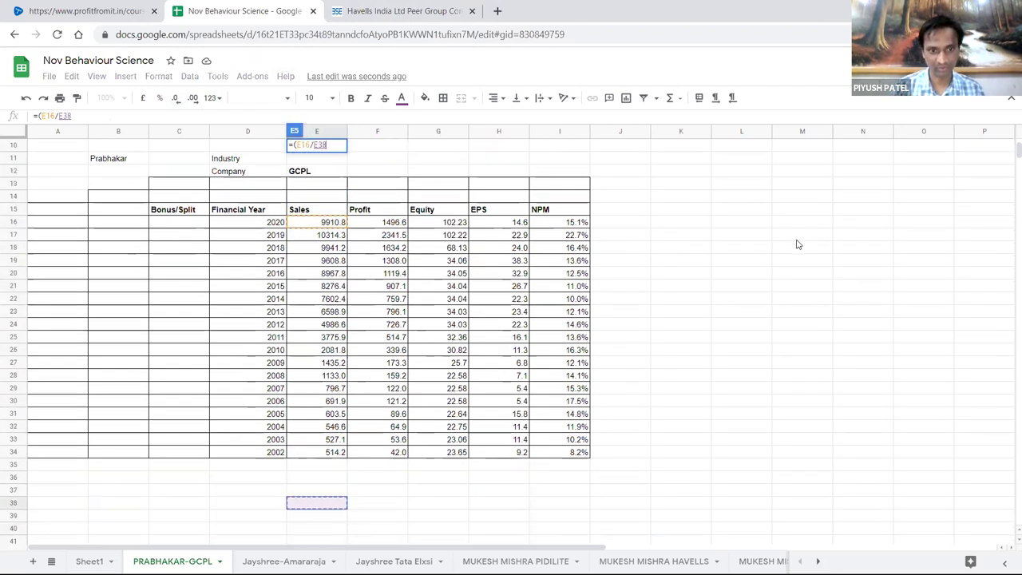
text()^()
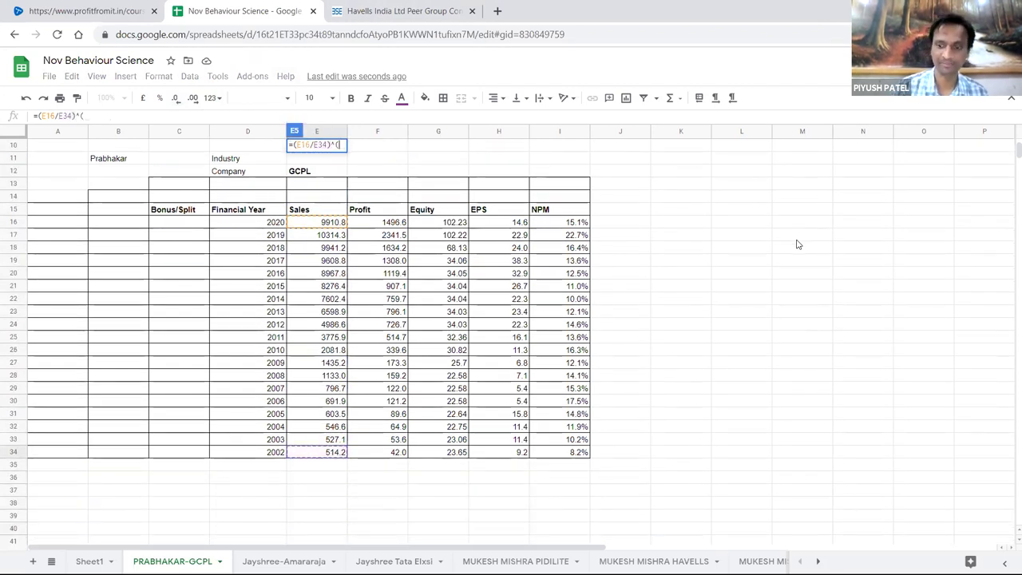
text(1/18)-1)
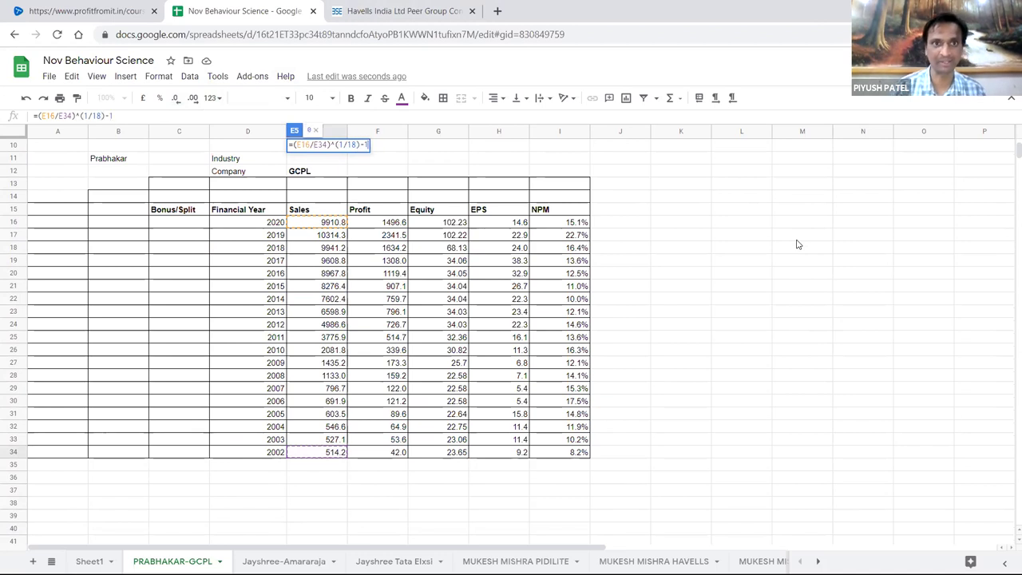
key(Return)
- Format the 18-year sales growth as a percentage with one decimal and copy its formula to the profit cell F5
scroll(807, 233, up, 2)
key(Up)
click(221, 97)
click(247, 187)
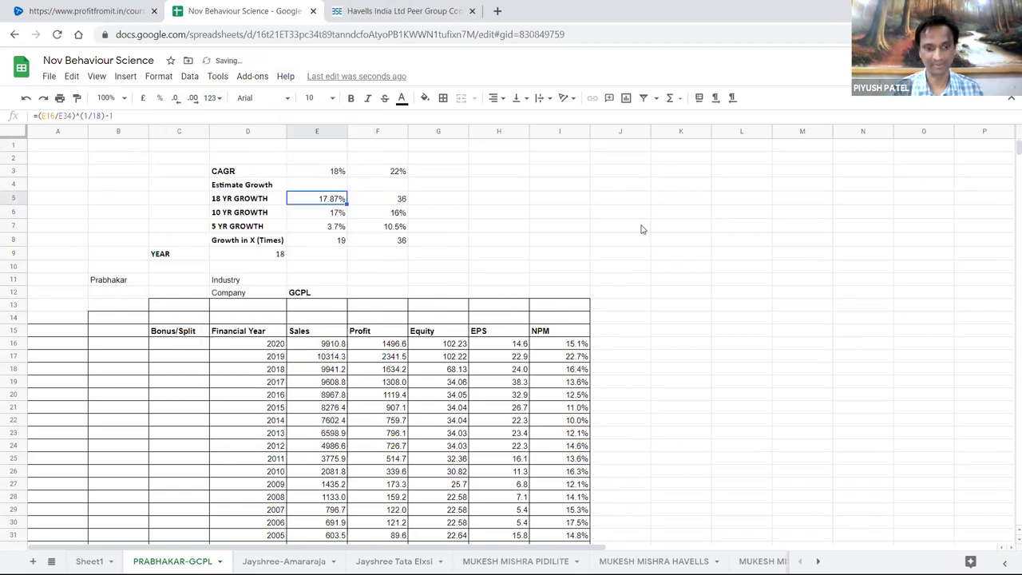
click(176, 97)
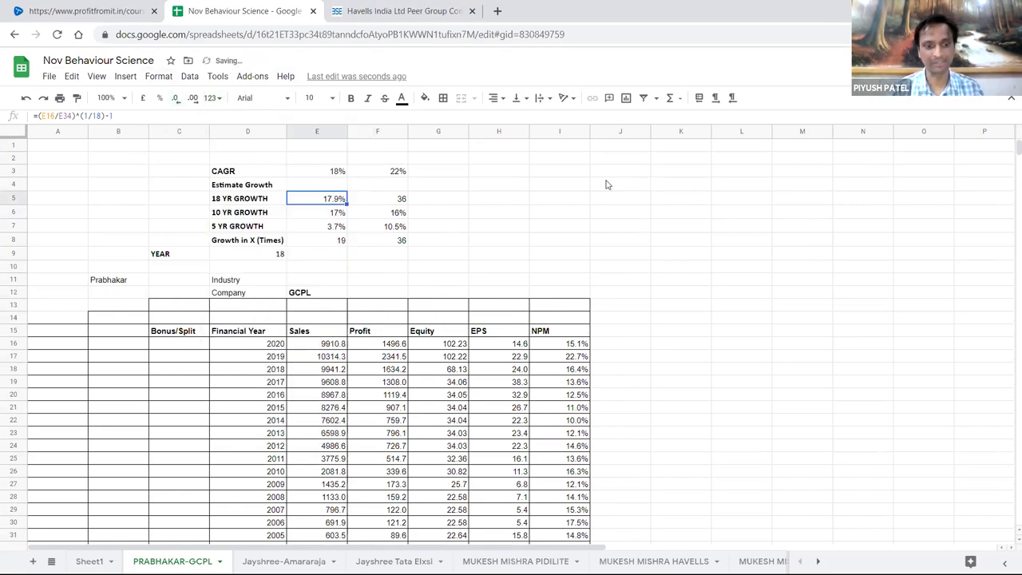
key(Right)
key(ctrl+v)
key(Left)
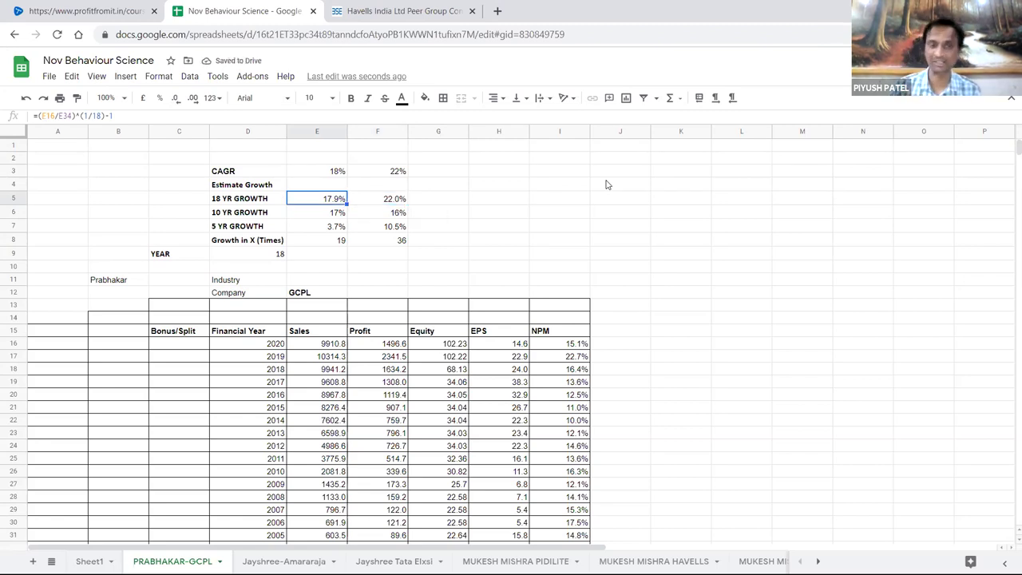
- Compare the 18-, 10- and 5-year sales and profit growth percentages in rows 5 to 7
click(391, 204)
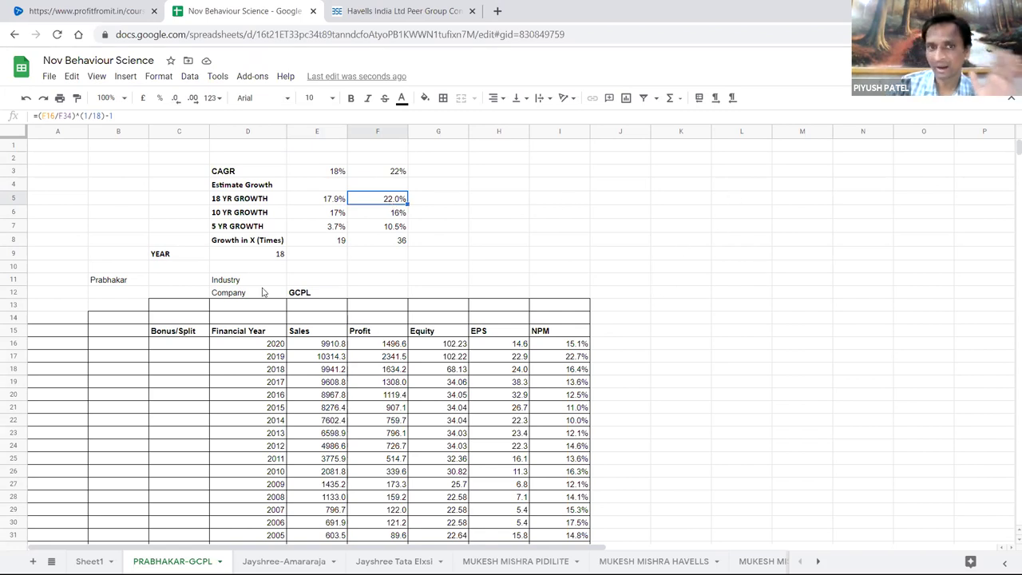
click(541, 229)
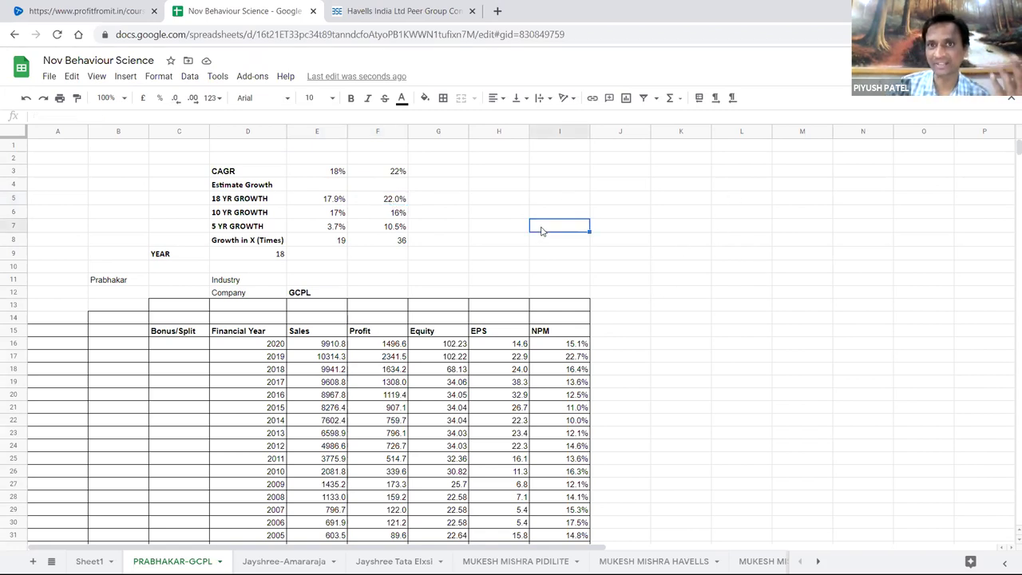
click(491, 239)
drag(325, 199, 388, 228)
click(467, 230)
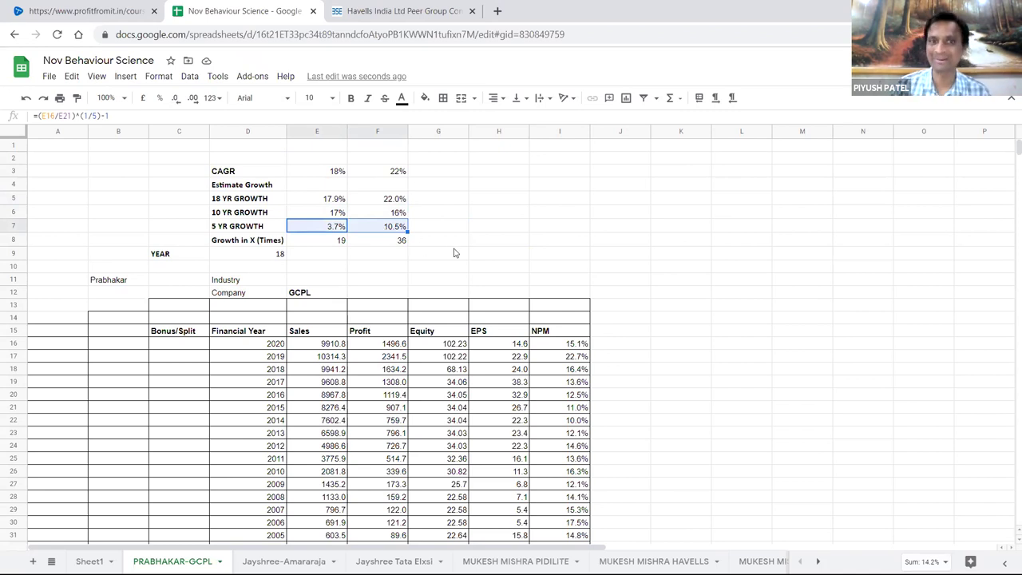
click(453, 244)
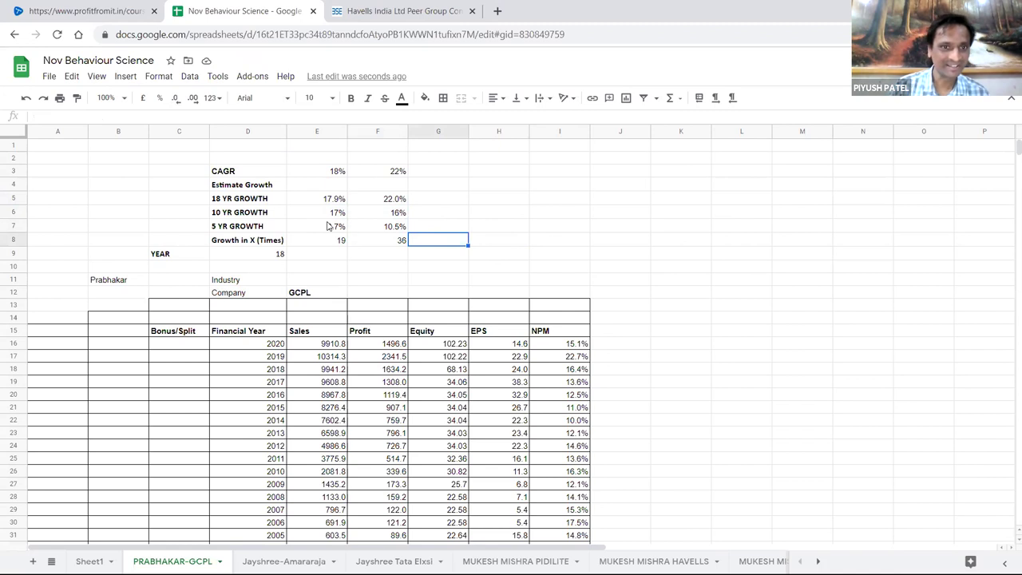
drag(328, 230, 385, 229)
click(485, 225)
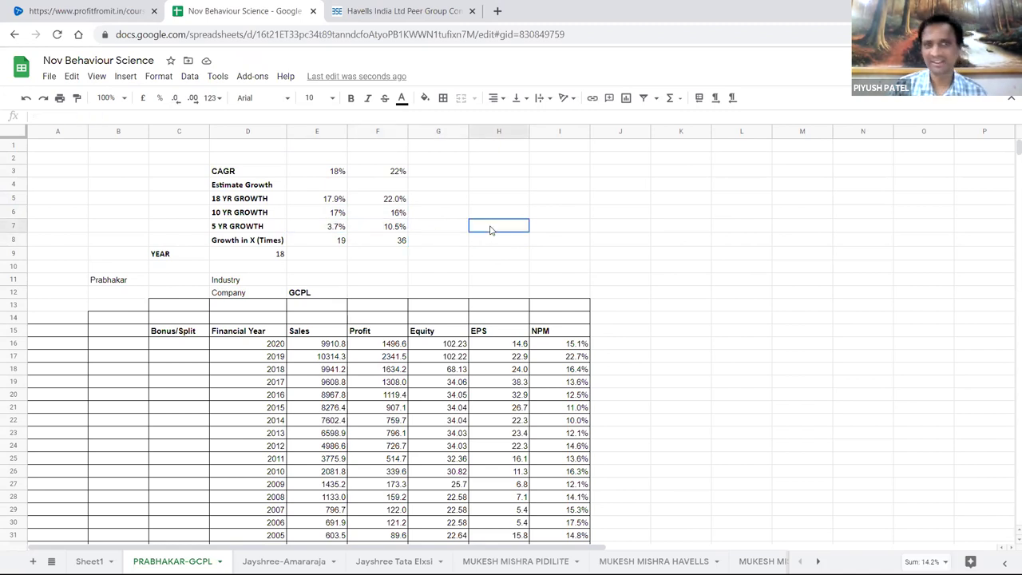
drag(334, 200, 399, 220)
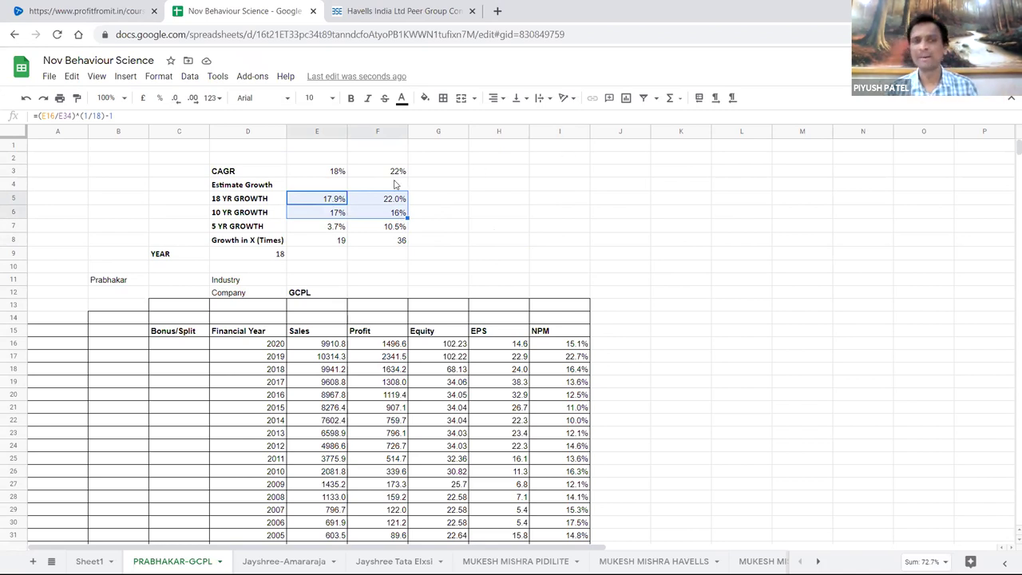
drag(335, 230, 400, 232)
- Show the yearly sales and profit figures in E16:F34 without decimals
scroll(584, 206, down, 2)
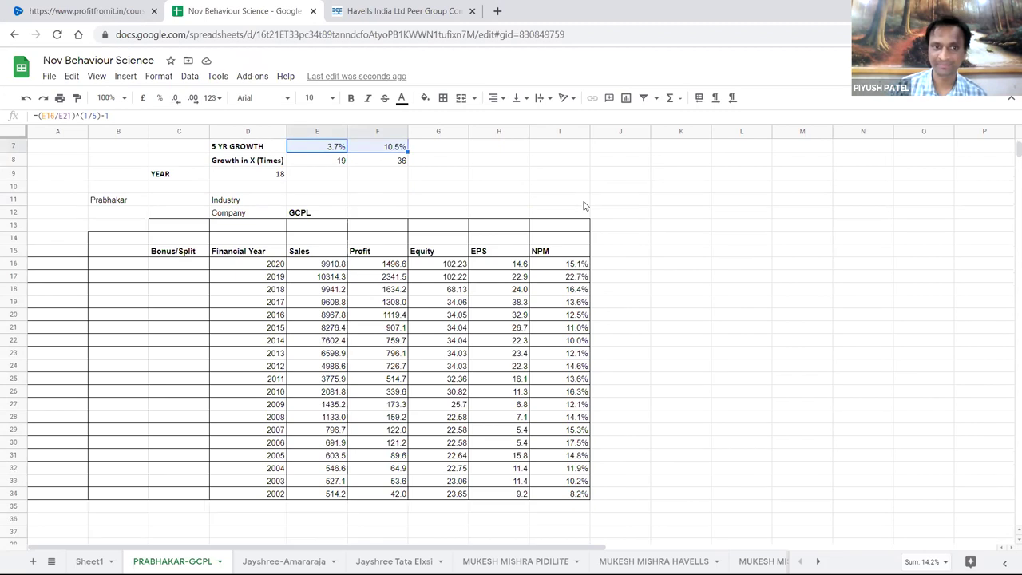
drag(330, 270, 392, 504)
click(175, 98)
click(666, 310)
- Check the yearly sales from 2002 upward and shade the 2020 sales cell E16 light red
click(339, 496)
drag(339, 496, 341, 297)
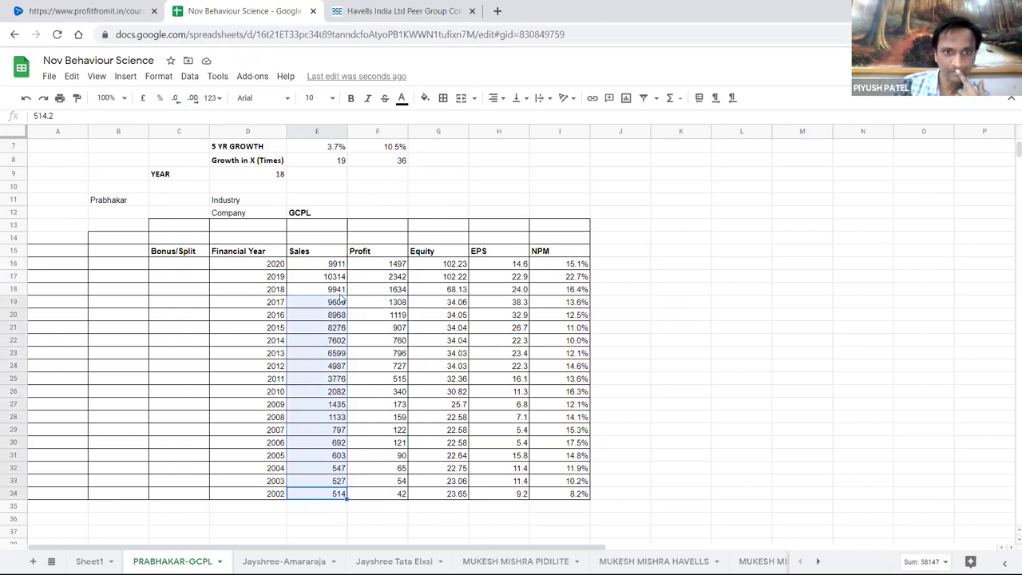
click(337, 264)
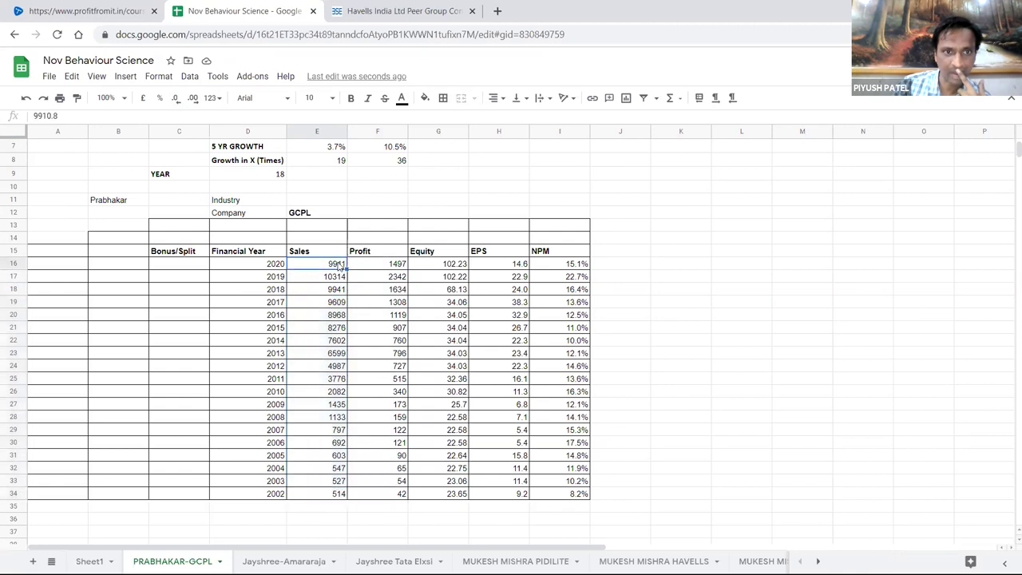
click(425, 99)
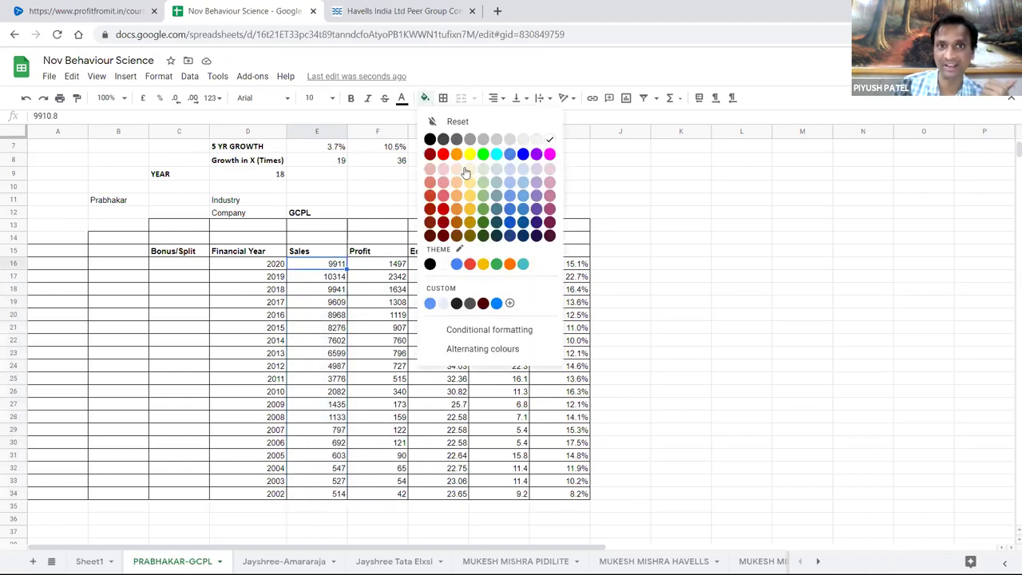
click(429, 170)
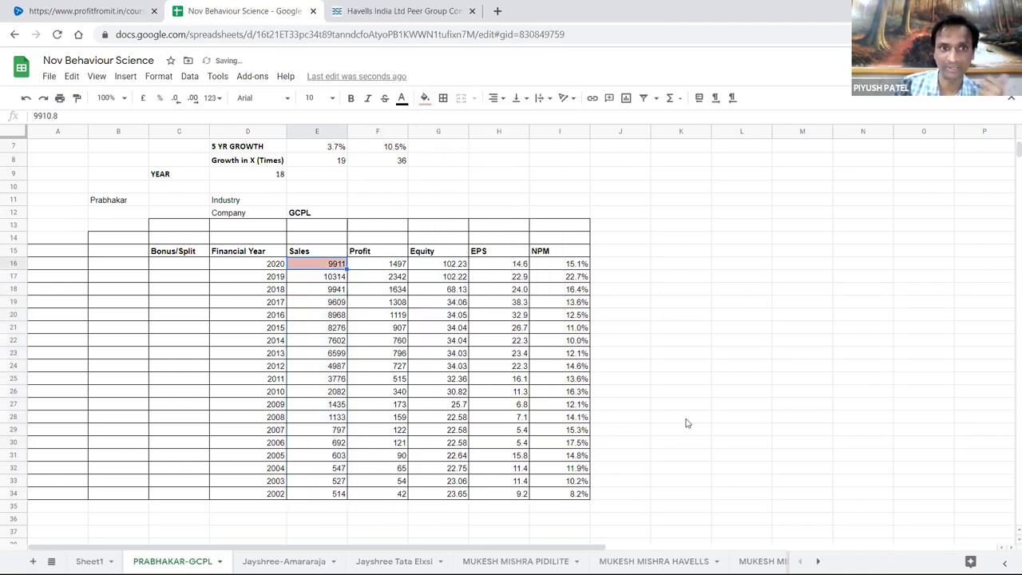
drag(684, 418, 683, 405)
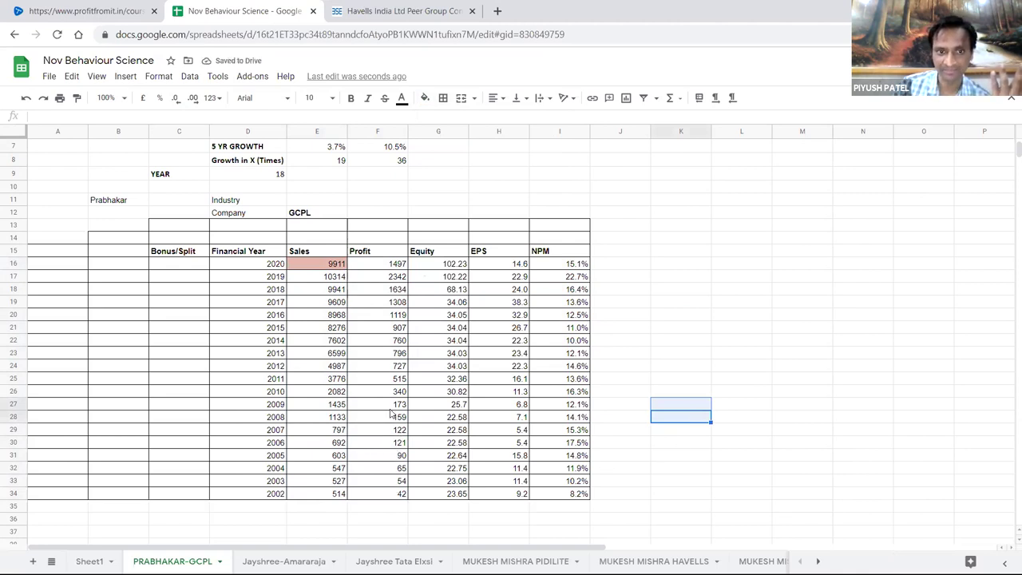
- Shade the 2014 profit cell F22 and the 2020 profit cell F16 light red
click(398, 341)
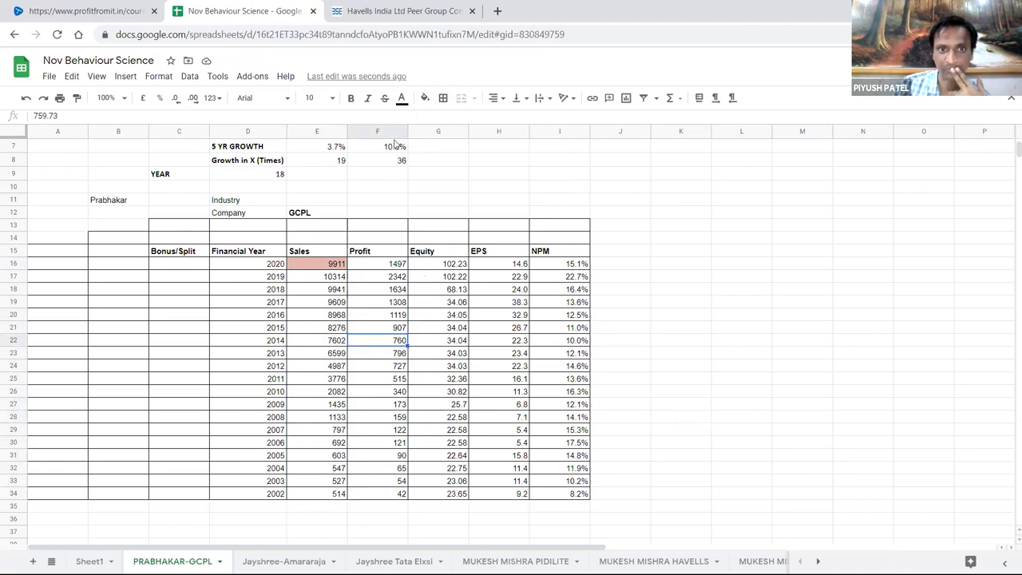
click(429, 100)
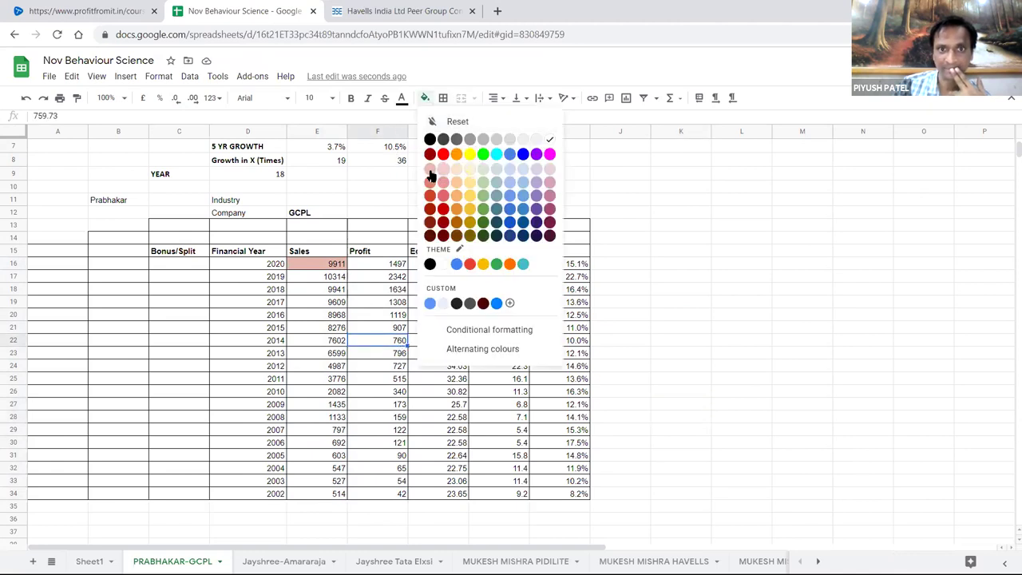
click(429, 182)
click(667, 341)
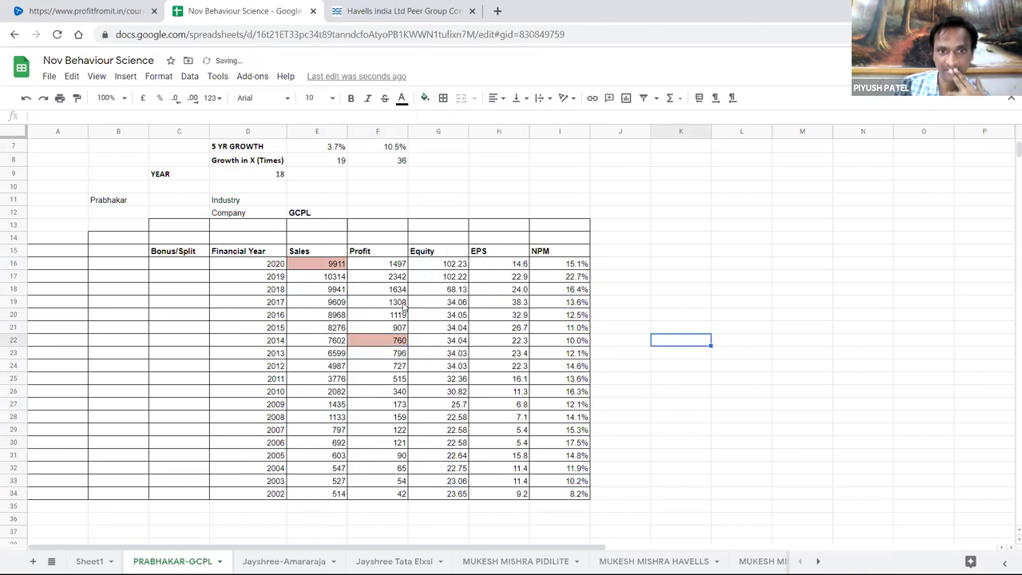
click(397, 266)
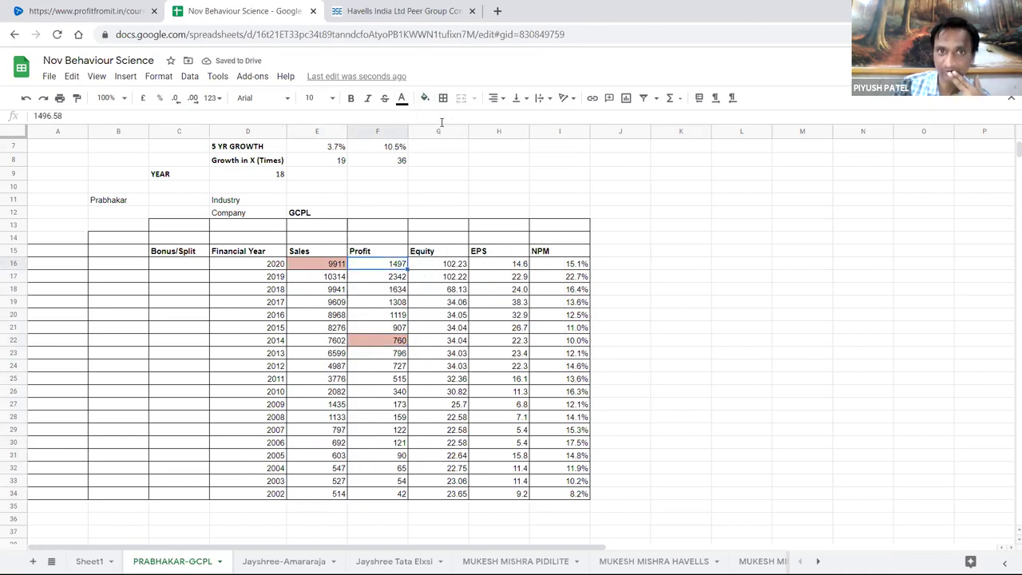
click(424, 98)
click(430, 168)
click(728, 343)
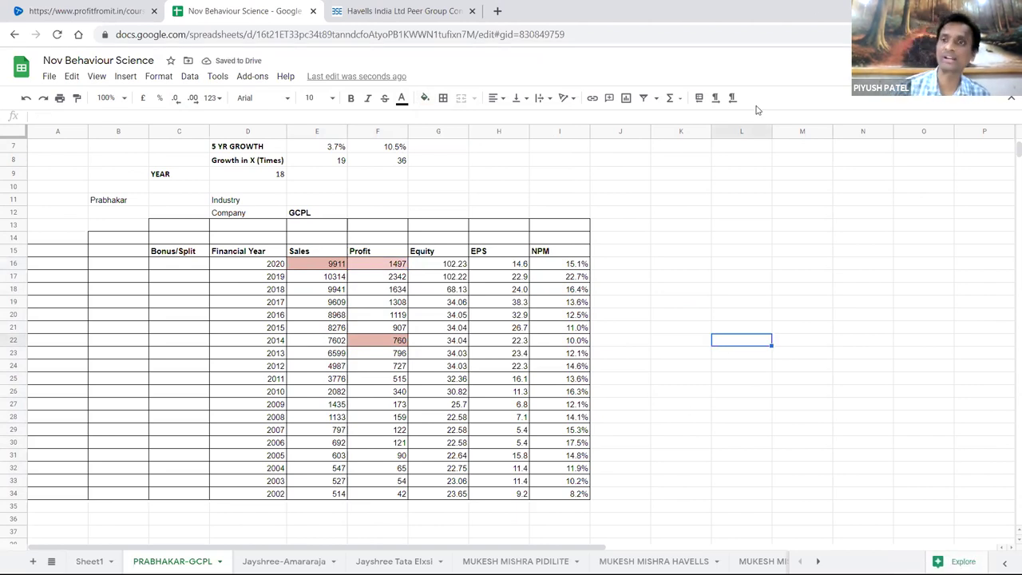
- Examine GCPL's sales, profit and net profit margin figures across the 2002 to 2020 table
click(333, 262)
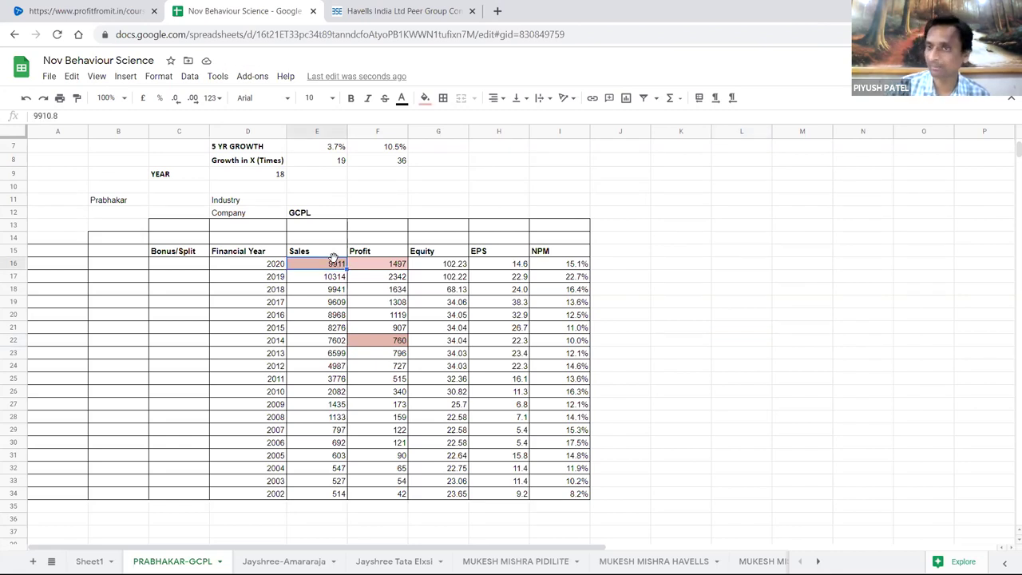
click(341, 495)
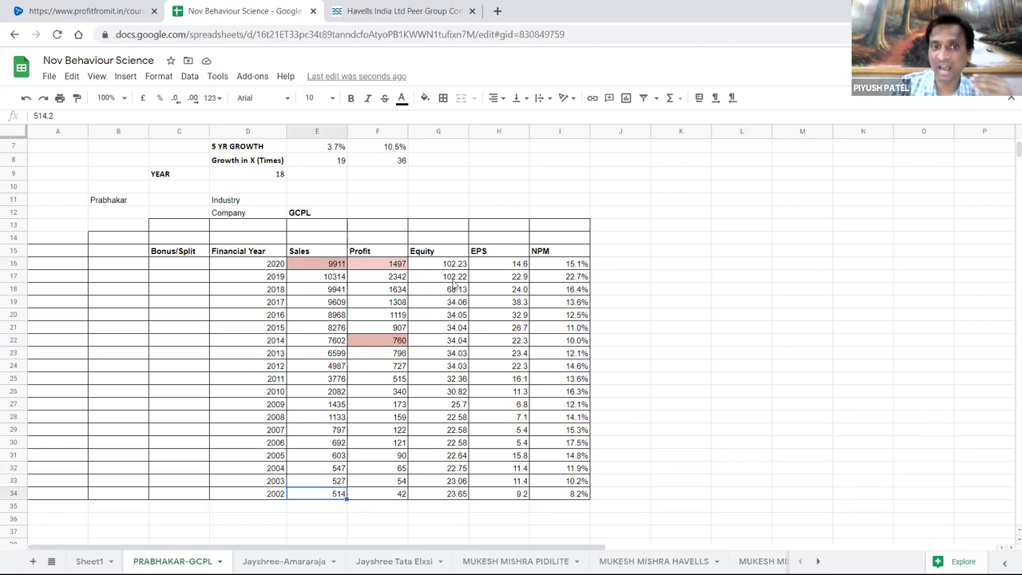
click(399, 265)
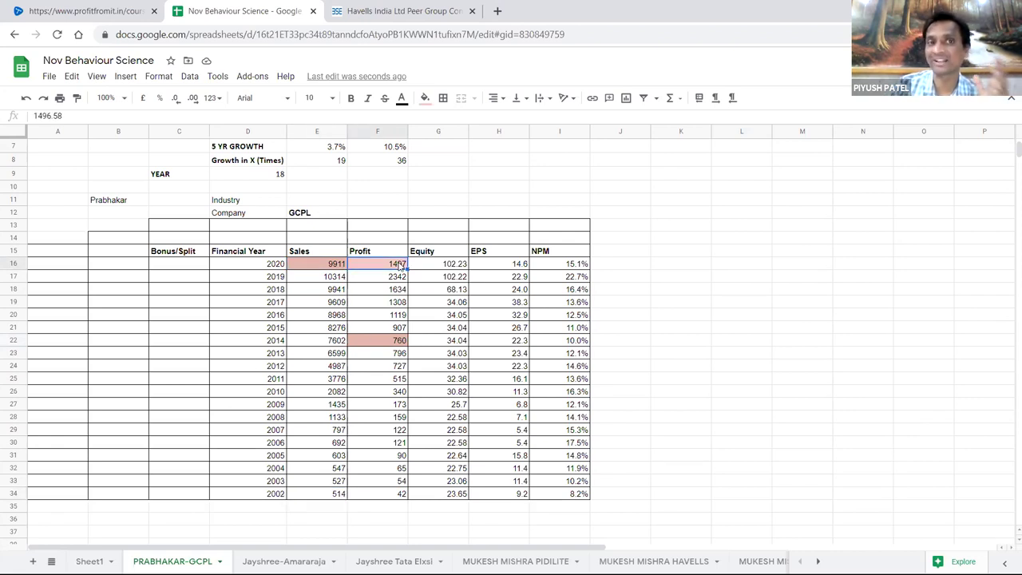
drag(551, 497, 259, 237)
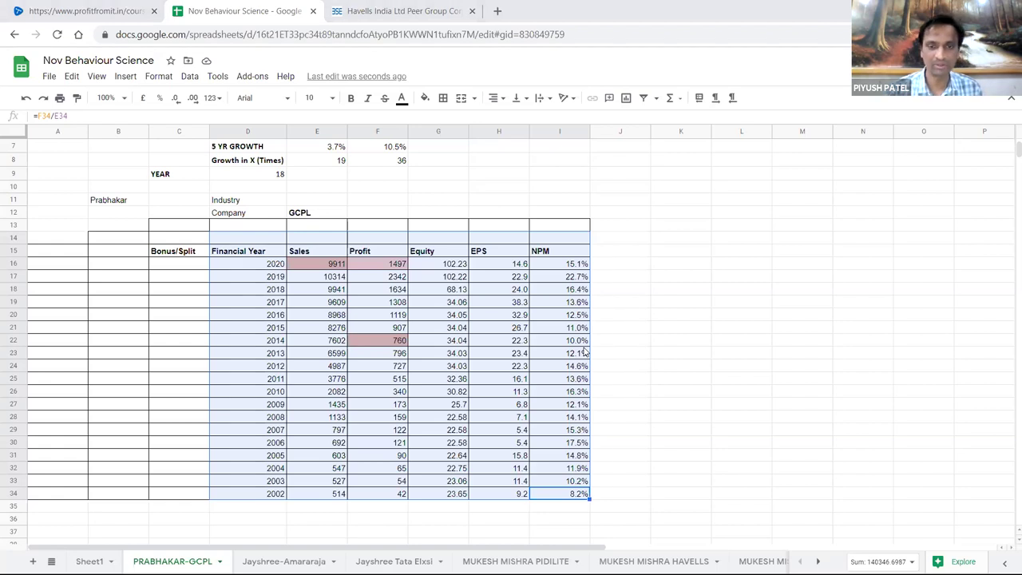
scroll(491, 345, up, 1)
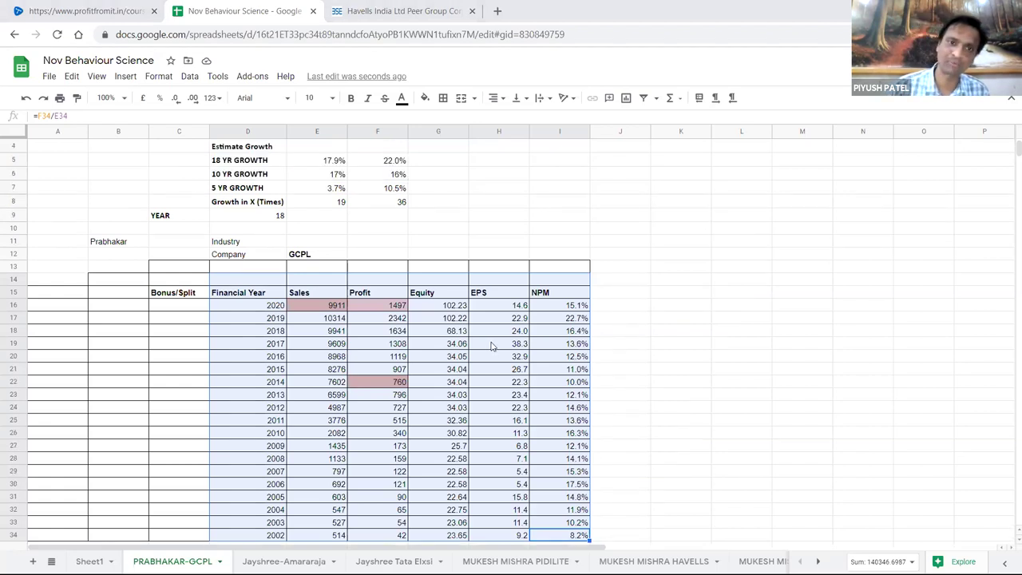
scroll(492, 345, down, 1)
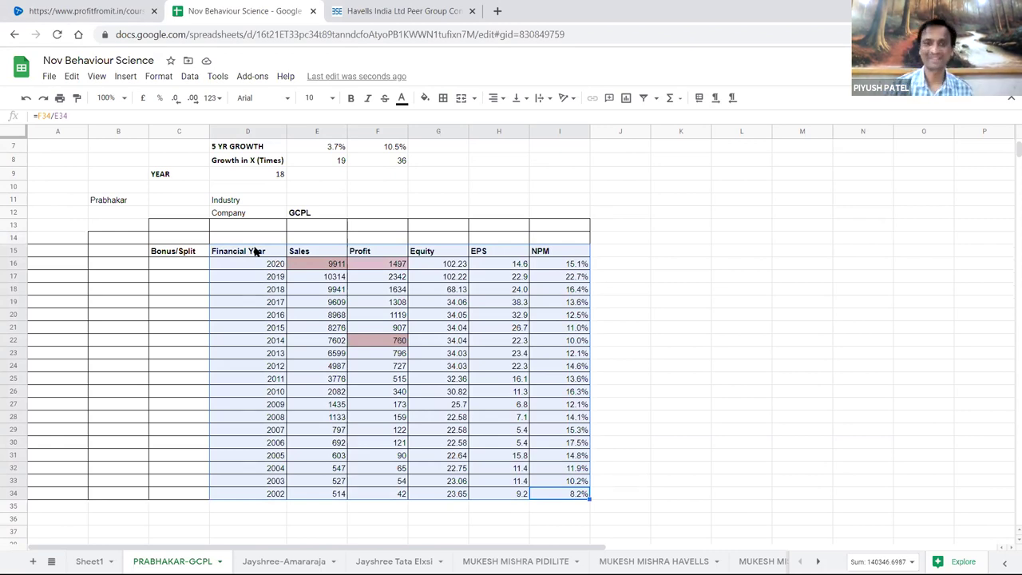
click(567, 495)
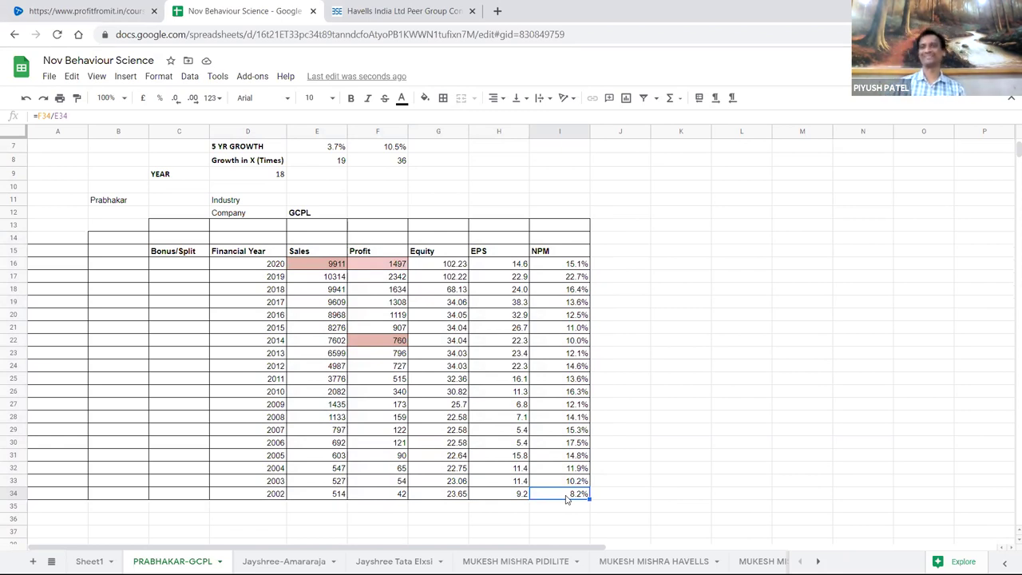
click(395, 383)
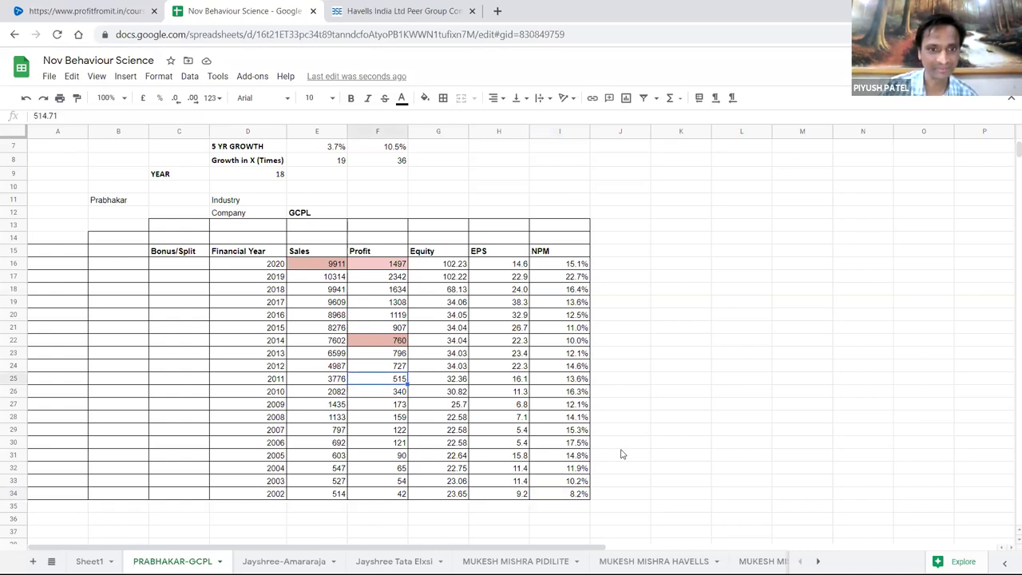
scroll(417, 419, up, 2)
scroll(439, 399, down, 2)
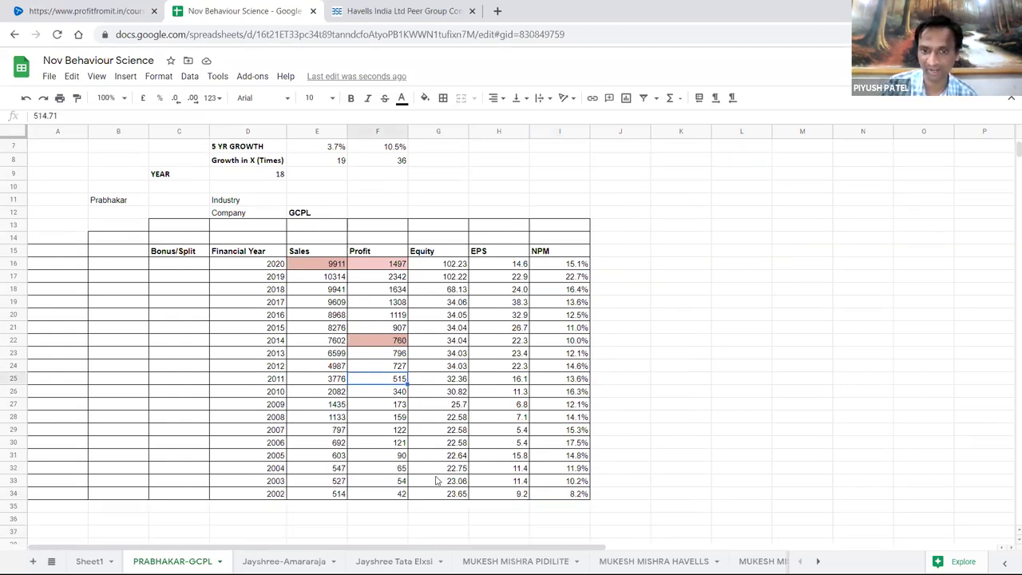
- Look over the whole GCPL financial table in C13:I34
click(341, 302)
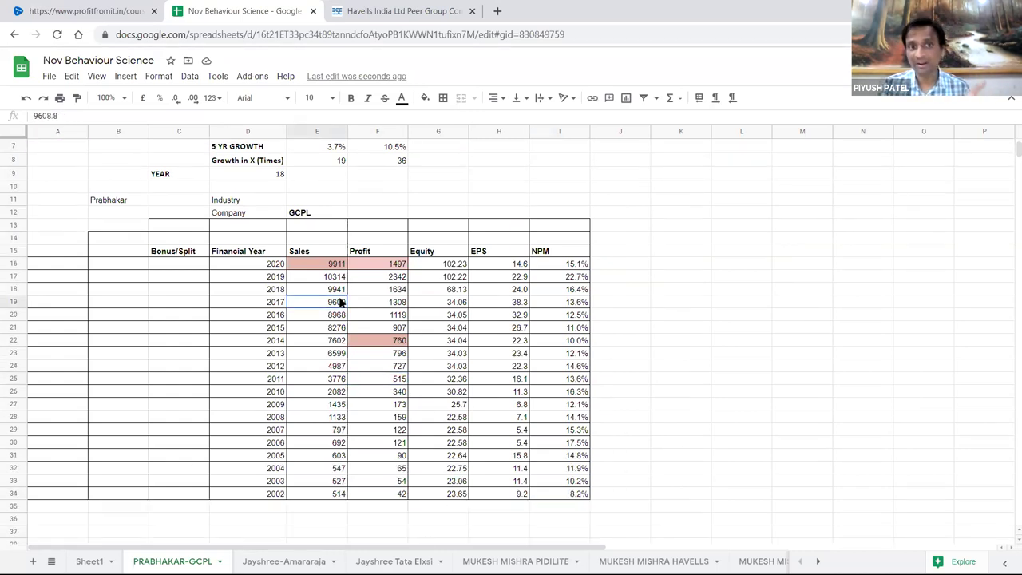
click(612, 307)
drag(184, 225, 563, 493)
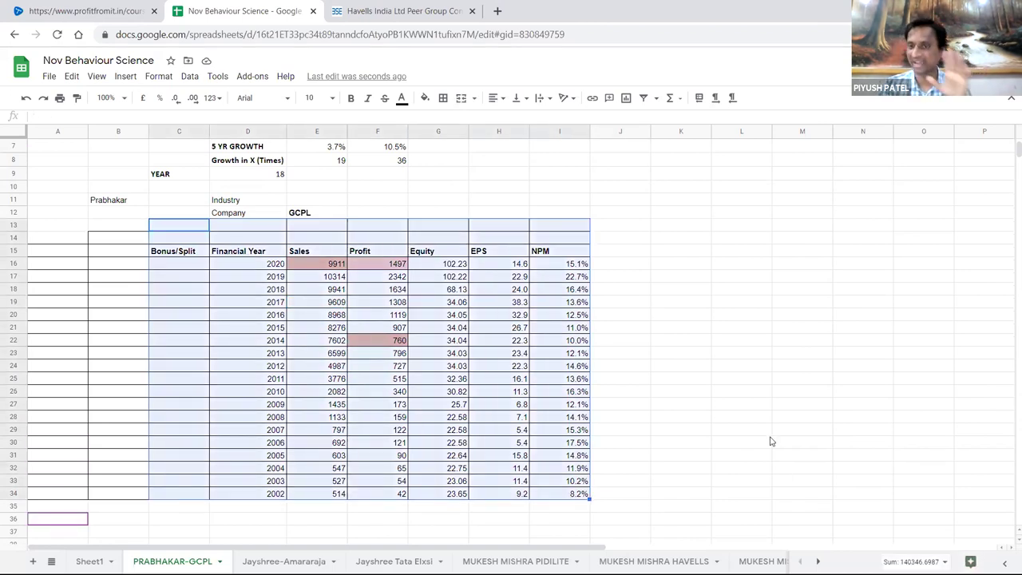
click(769, 432)
- Return to Sheet1 and look through the researched companies, checking the ICICIGI entry and its researcher
click(76, 563)
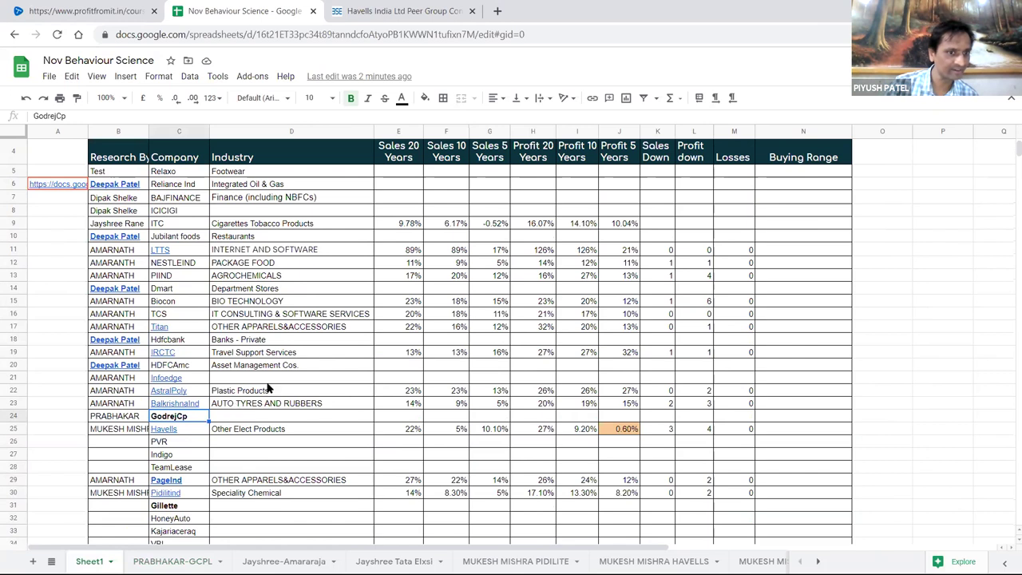
scroll(299, 375, down, 1)
scroll(297, 375, down, 1)
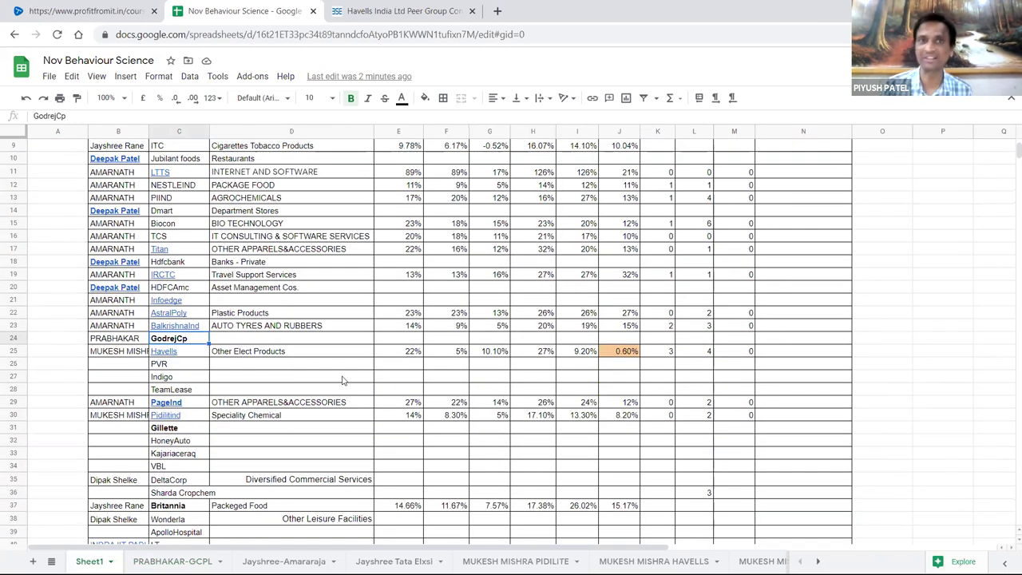
scroll(285, 285, down, 2)
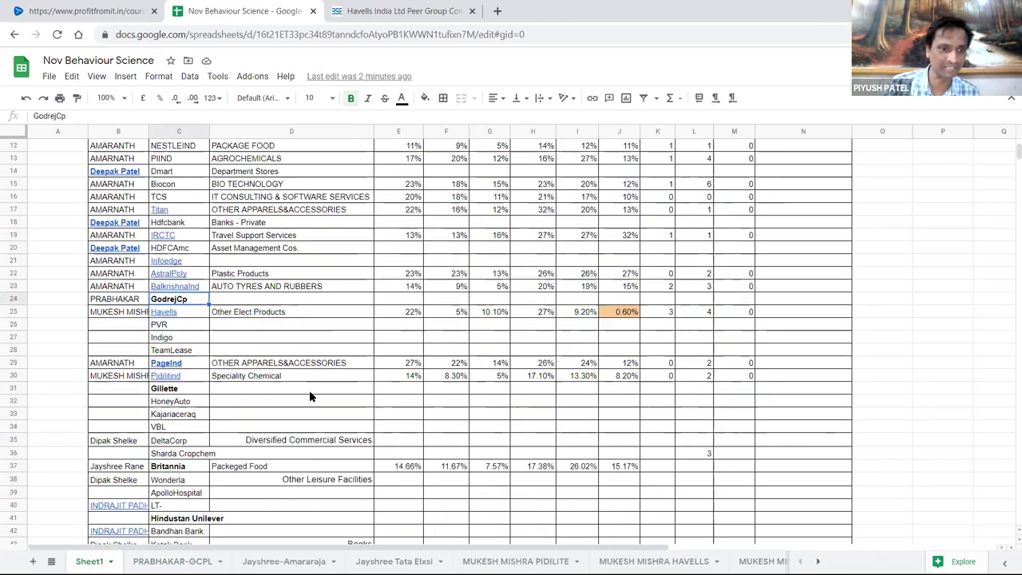
scroll(184, 283, up, 1)
scroll(178, 256, up, 3)
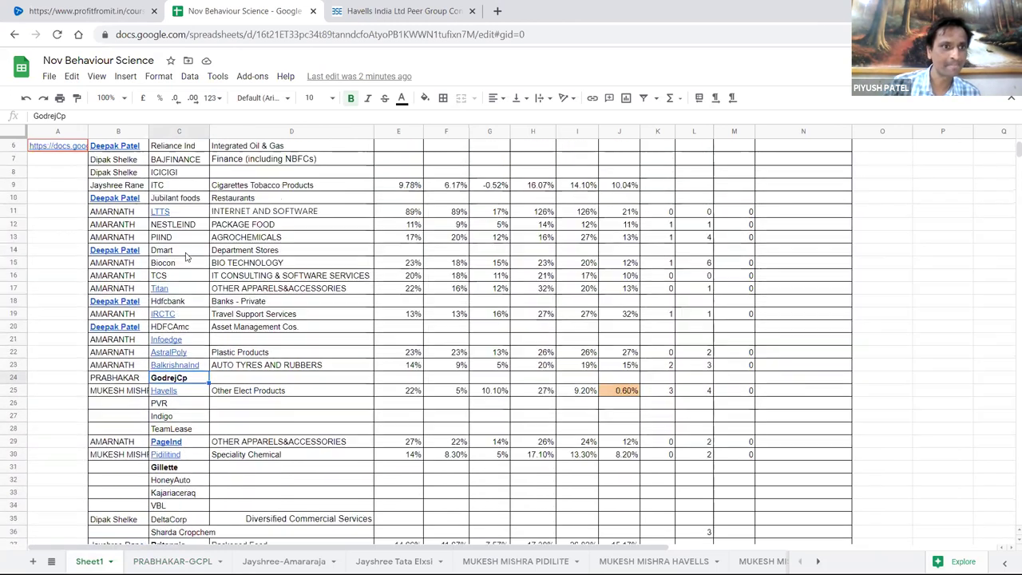
scroll(176, 233, up, 1)
click(133, 213)
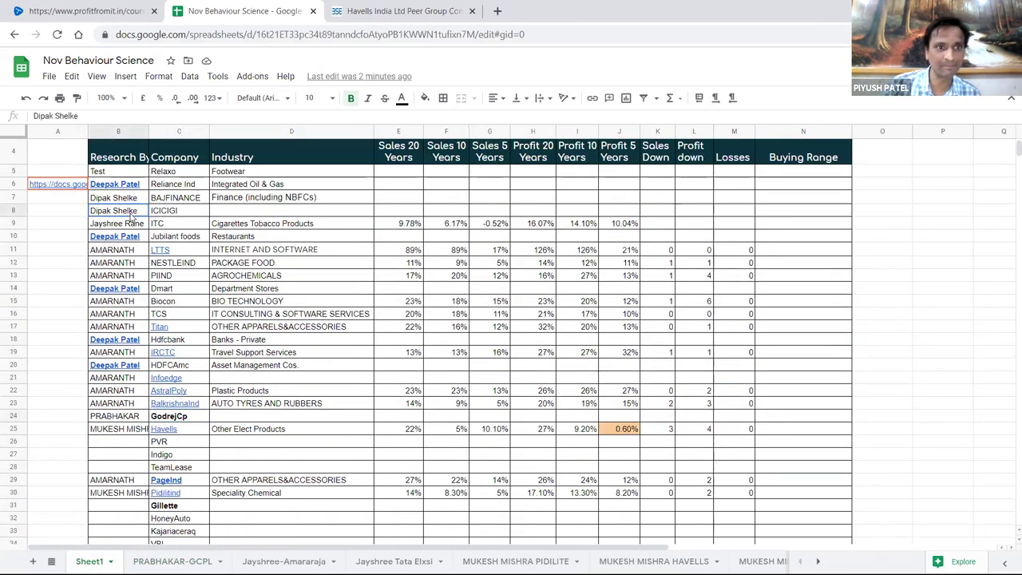
click(192, 210)
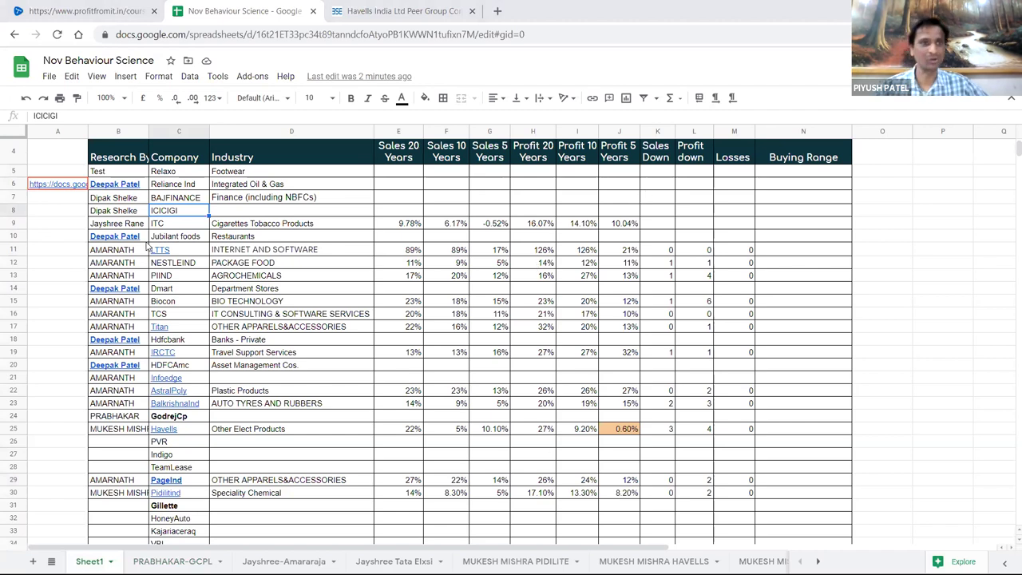
click(122, 211)
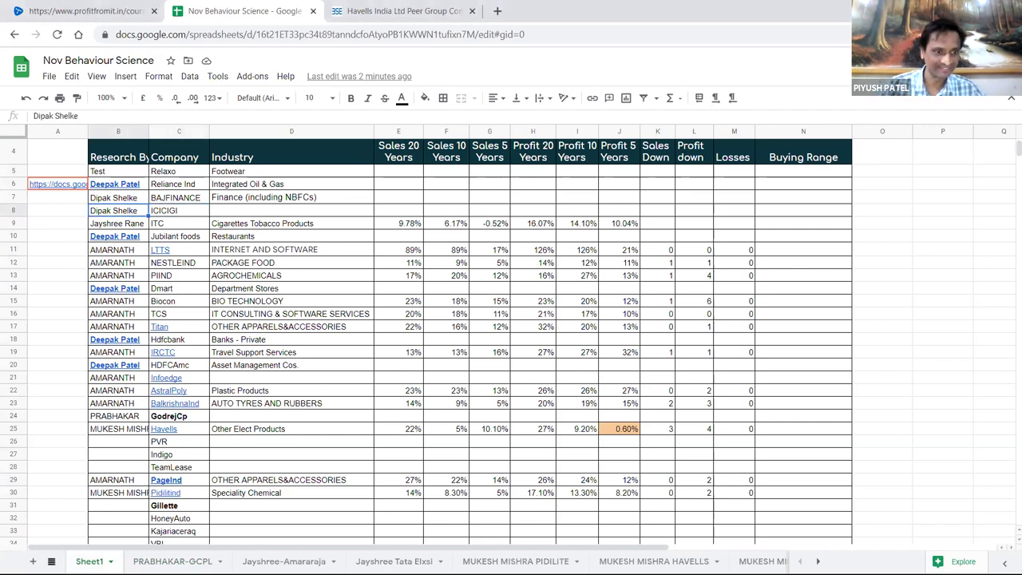
- Find the General Insurance research sheet in the workbook's full sheet list and open it
click(51, 561)
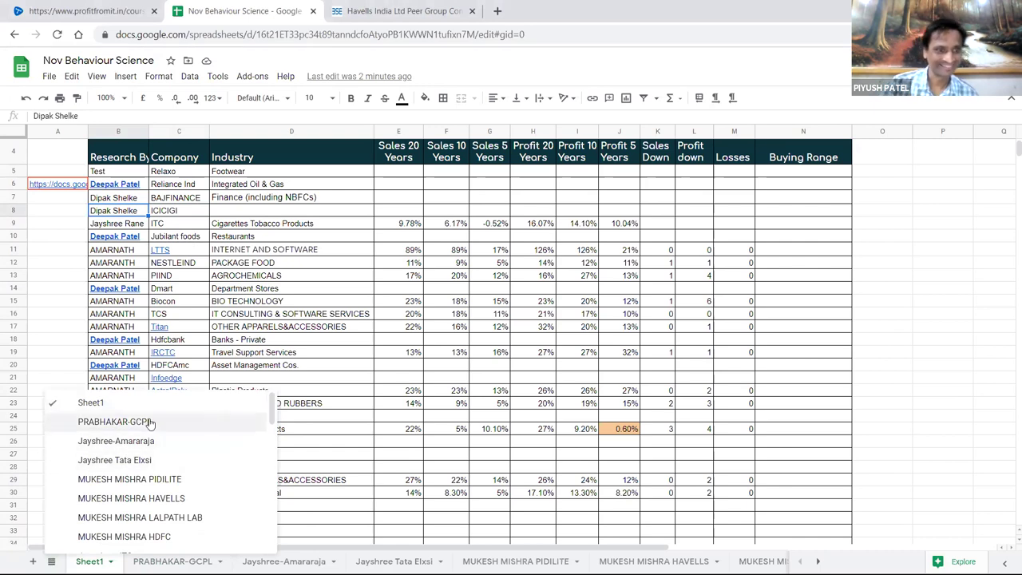
scroll(159, 431, down, 2)
scroll(175, 419, down, 4)
scroll(163, 423, down, 2)
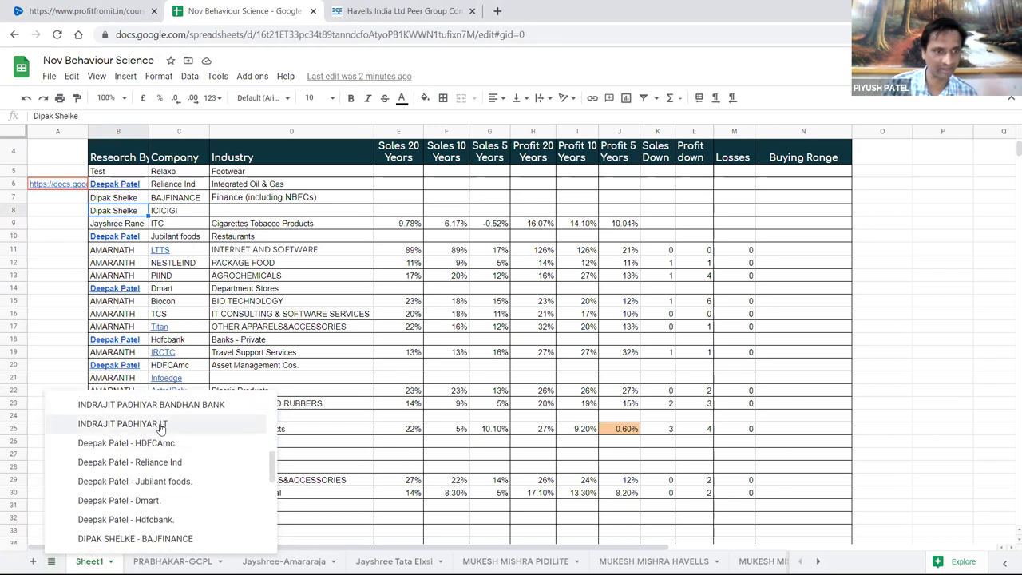
scroll(160, 427, down, 2)
scroll(192, 455, down, 2)
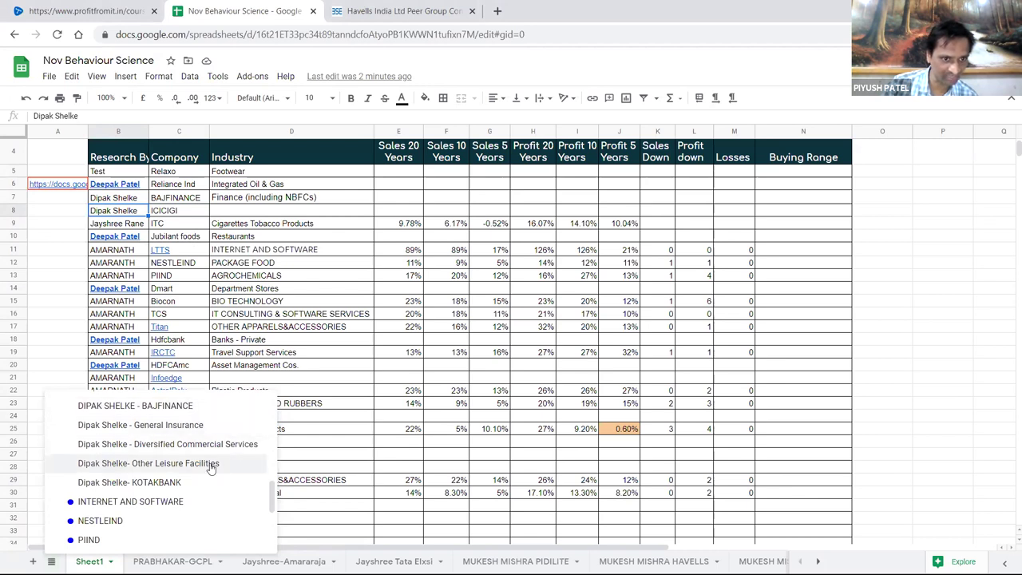
click(168, 426)
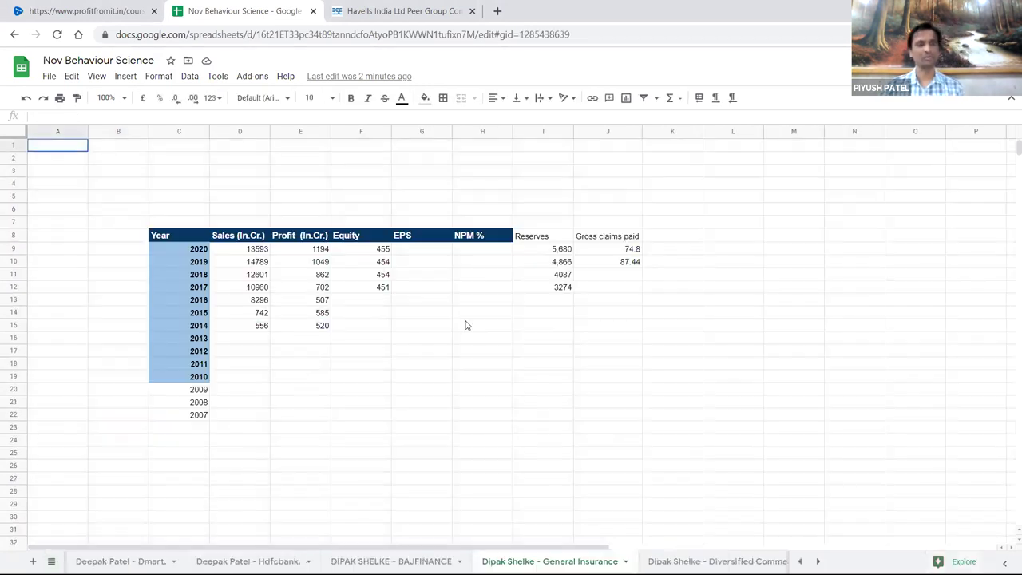
- Examine the insurer's yearly sales and profit figures from 2014 to 2020 in D9:E15
click(290, 369)
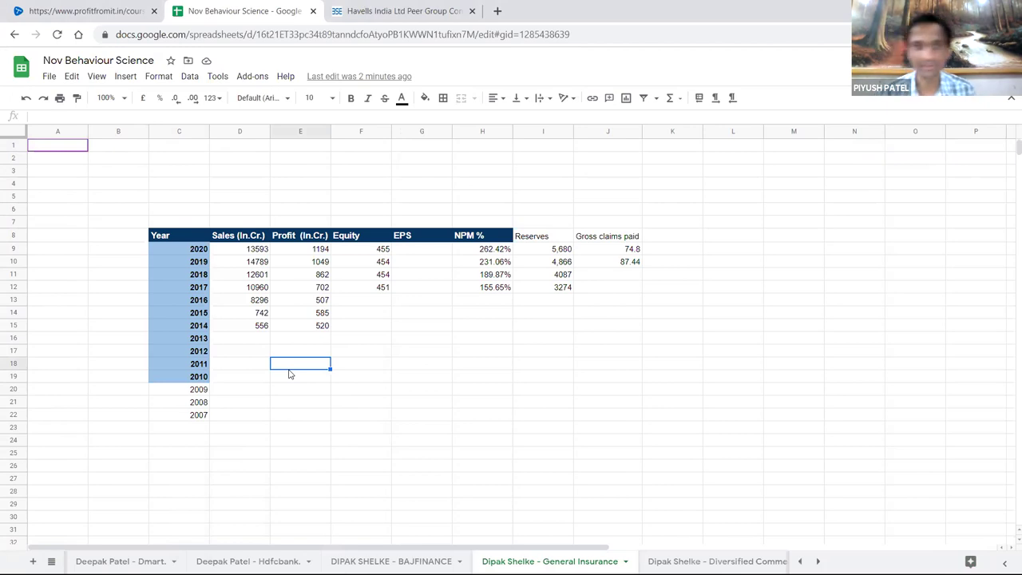
click(350, 342)
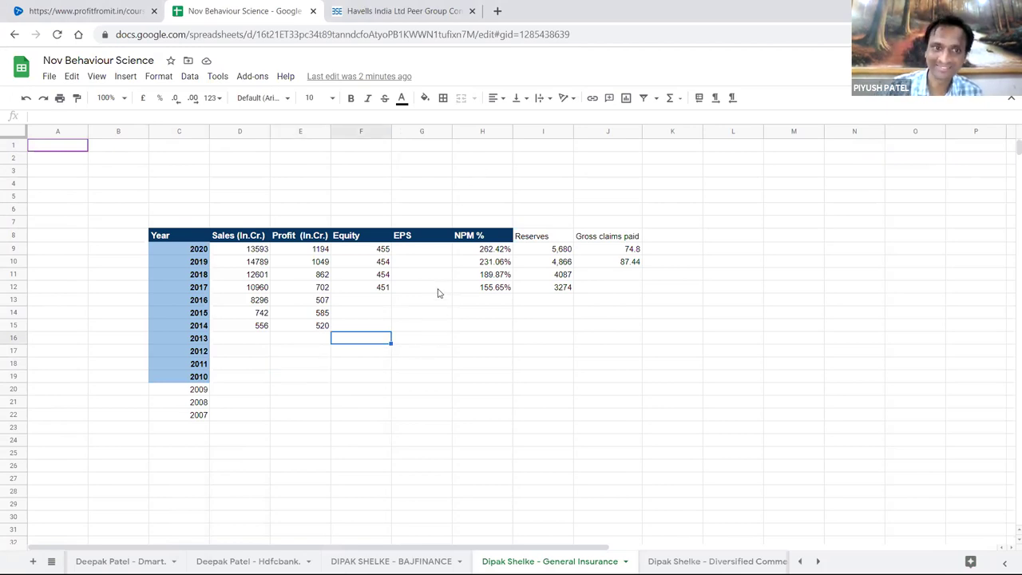
drag(261, 326, 259, 251)
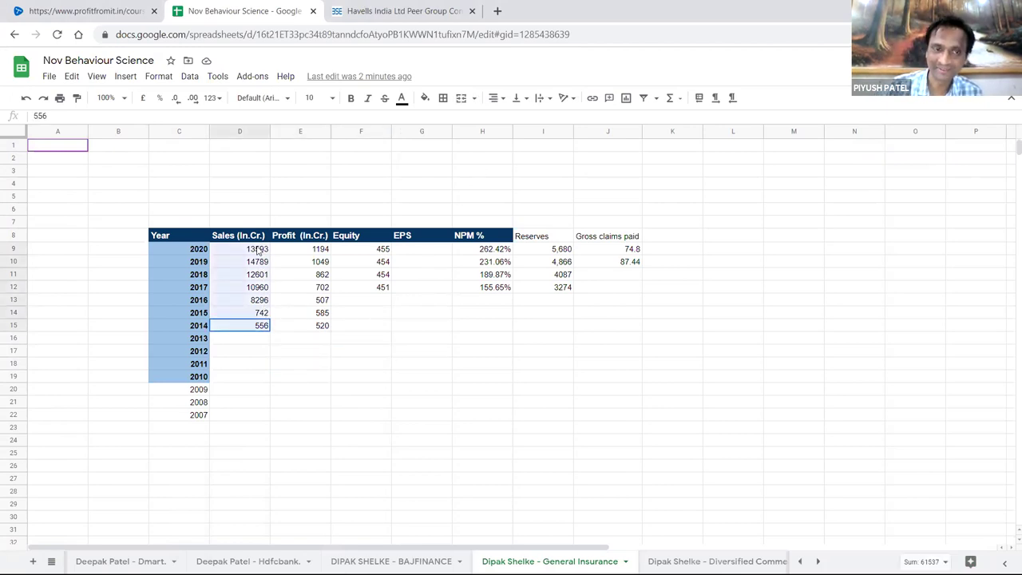
click(489, 341)
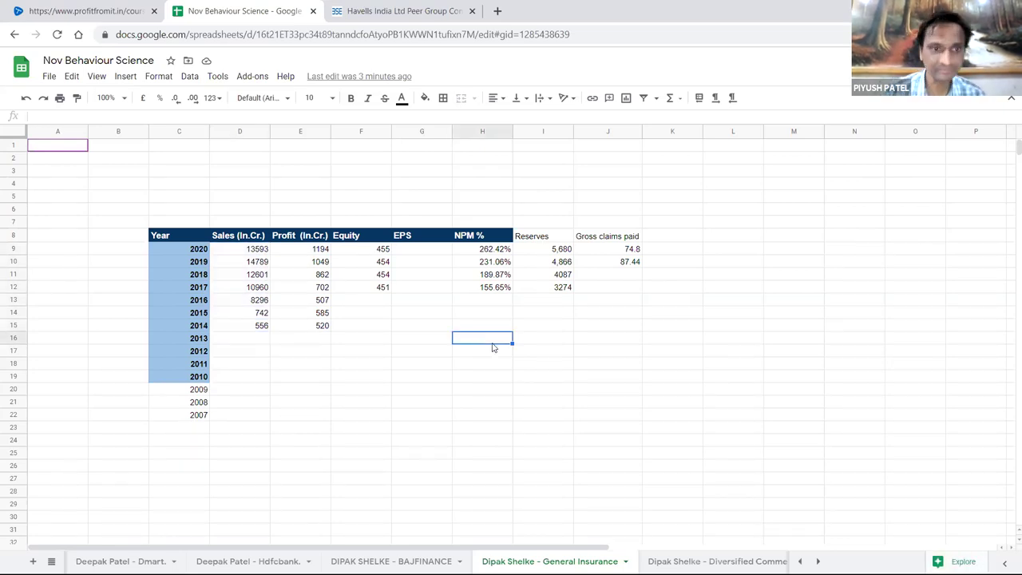
drag(320, 329, 329, 252)
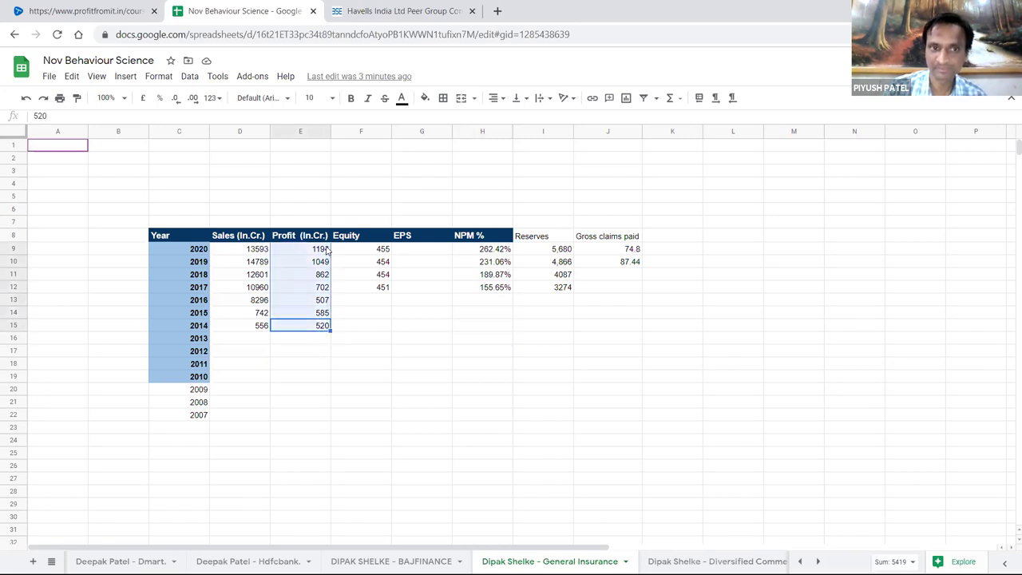
click(407, 341)
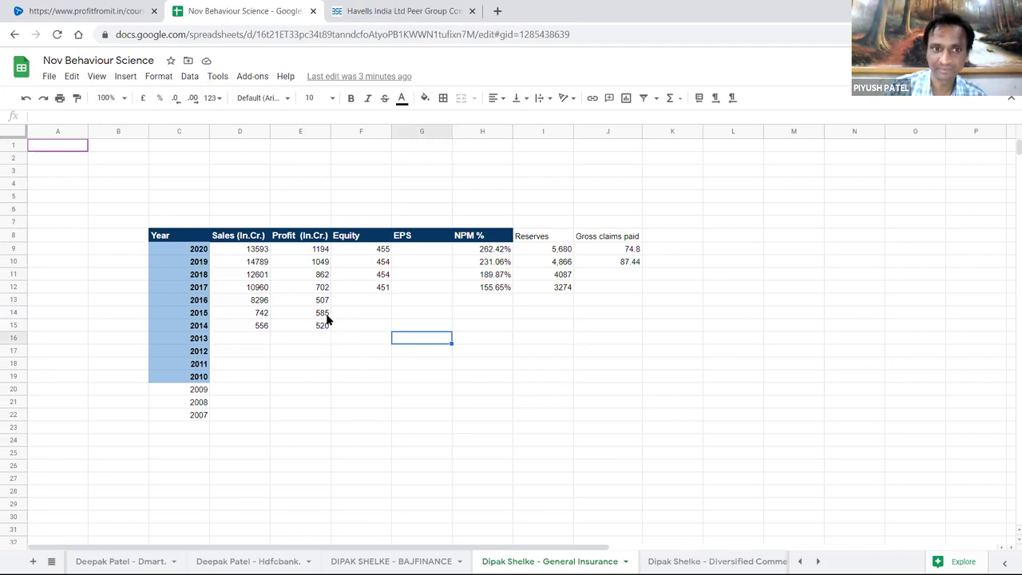
drag(322, 328, 314, 251)
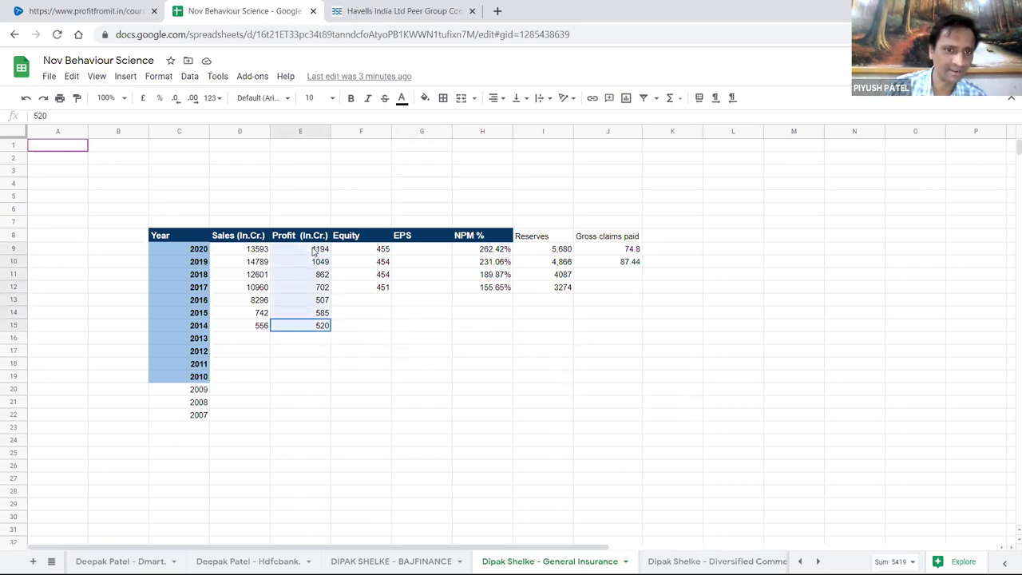
click(319, 392)
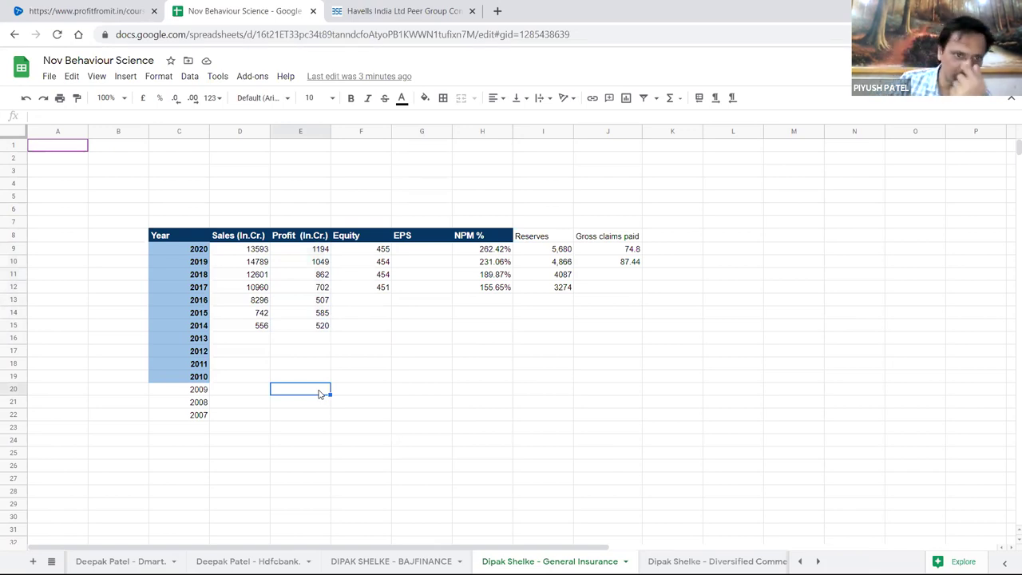
click(367, 349)
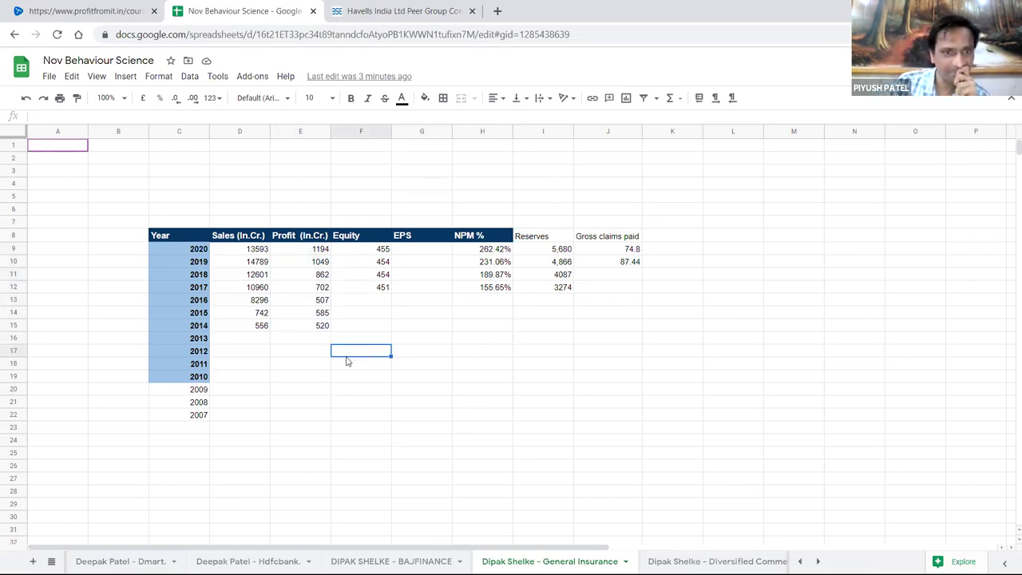
drag(256, 252, 248, 325)
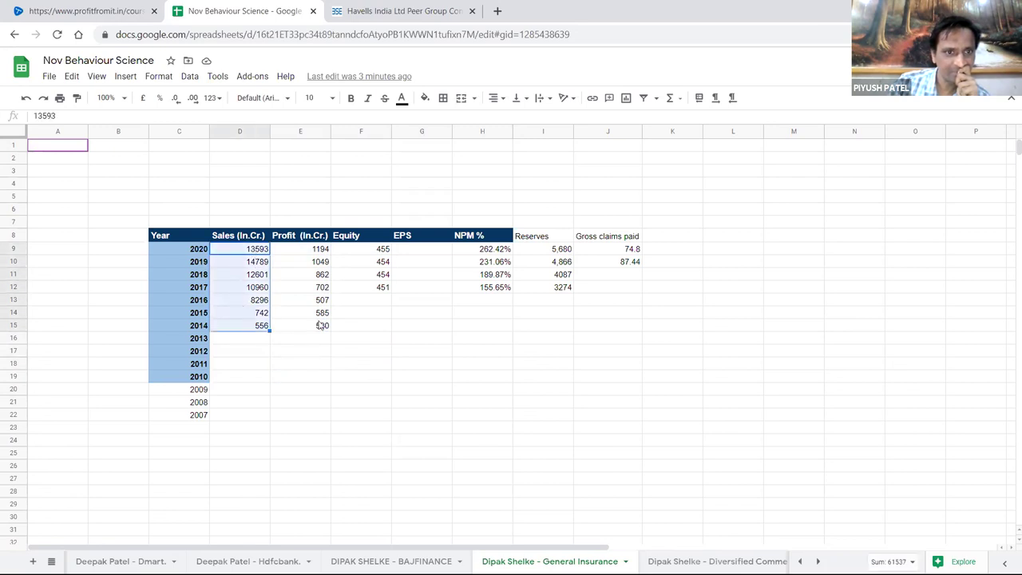
click(392, 301)
- Change the format of the NPM % values in H9:H12 from percent to number
drag(486, 253, 487, 290)
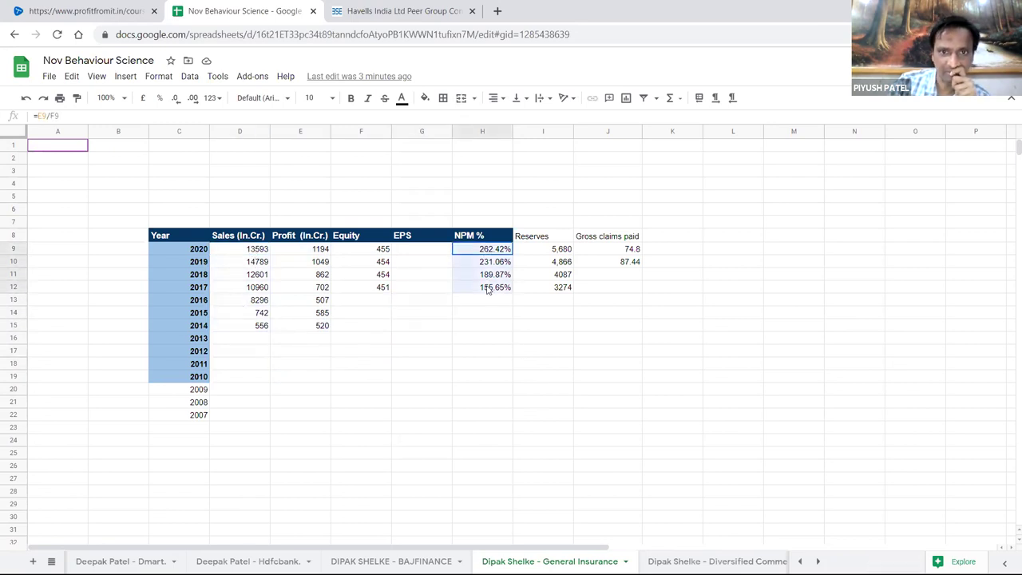
click(212, 97)
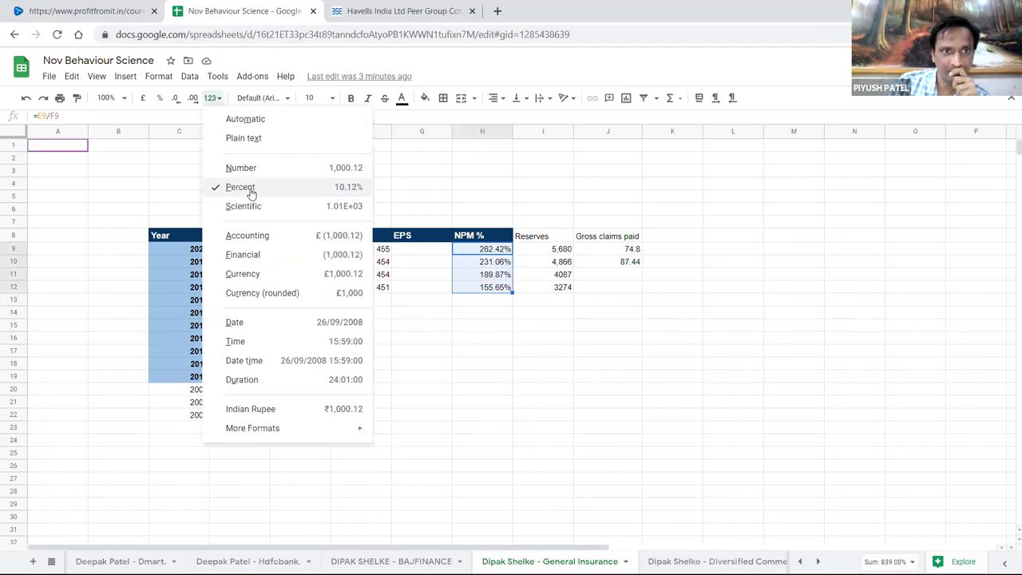
click(257, 169)
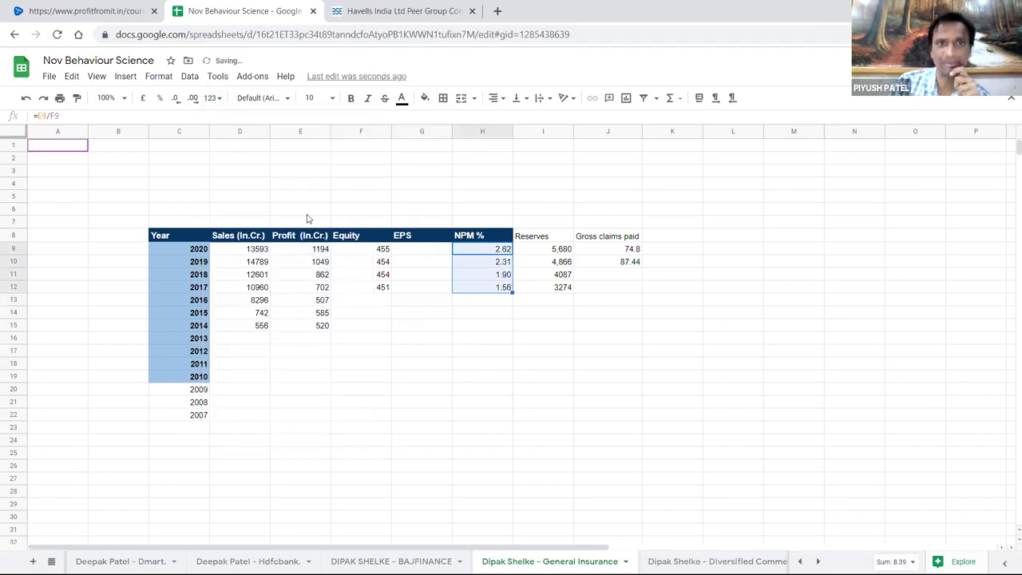
- Review the 2017 to 2020 NPM % values in H9:H12 and the 2014 sales figure in D15
click(534, 375)
drag(508, 249, 503, 292)
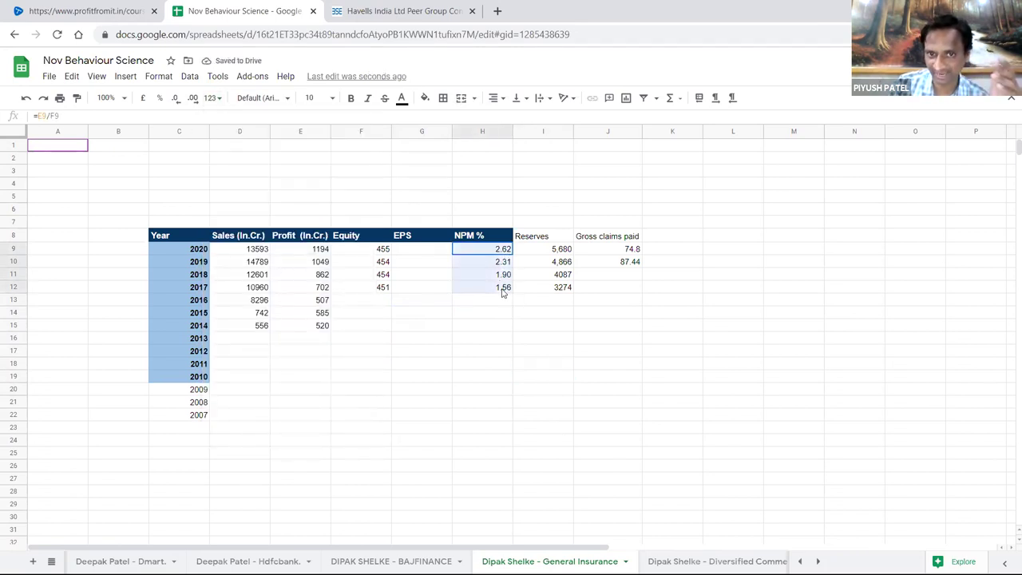
click(516, 373)
drag(499, 249, 500, 289)
click(481, 369)
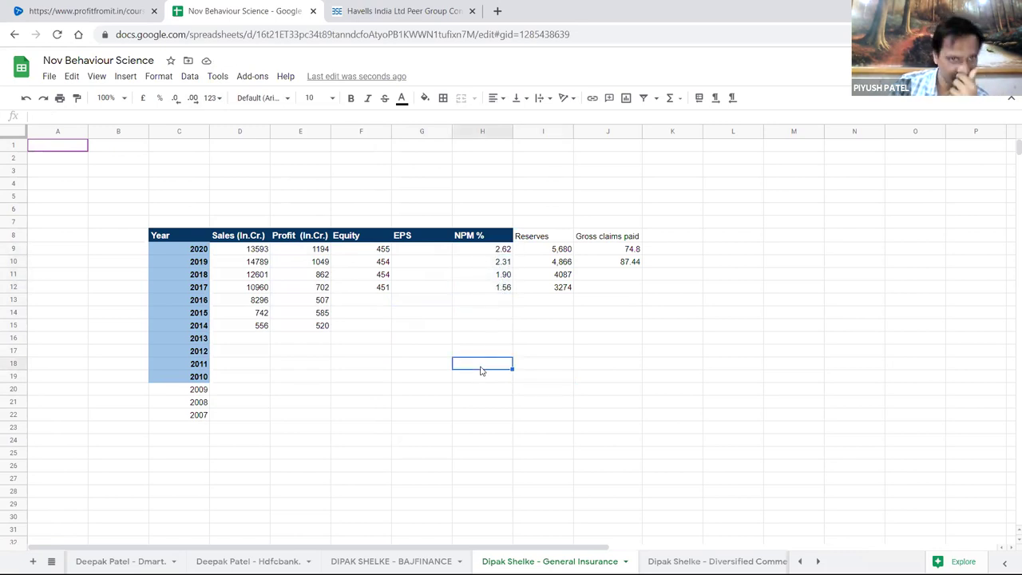
click(275, 363)
click(263, 328)
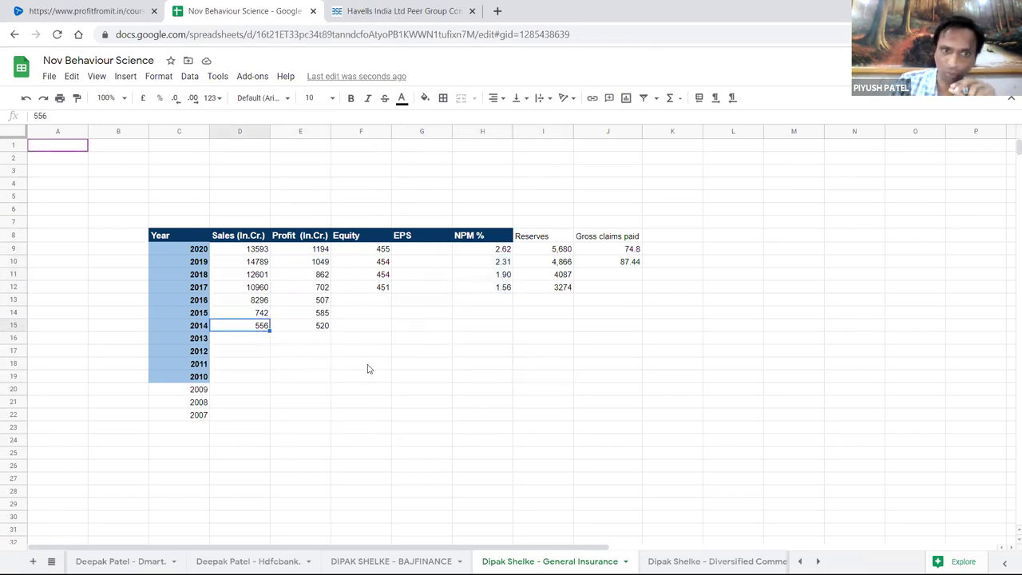
click(326, 389)
click(254, 199)
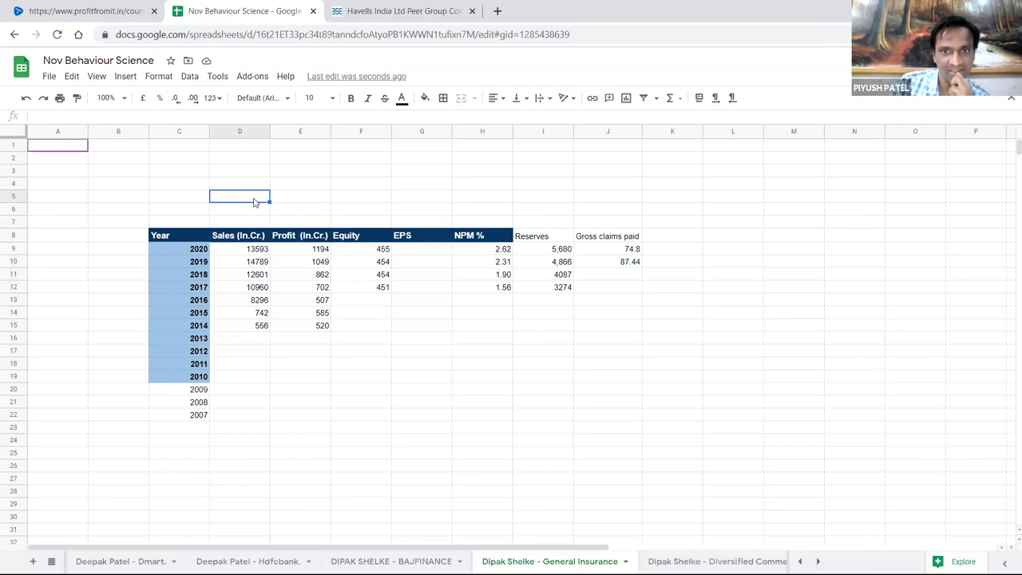
click(258, 210)
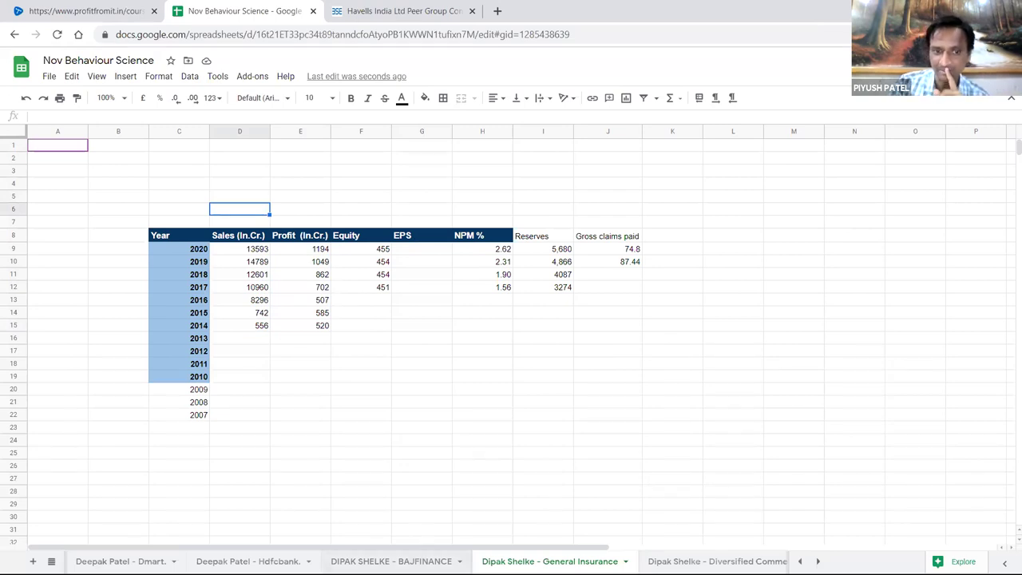
- View the yearly sales and profit figures on the BAJFINANCE sheet, and return to the General Insurance sheet
key(ctrl+shift+Page_Up)
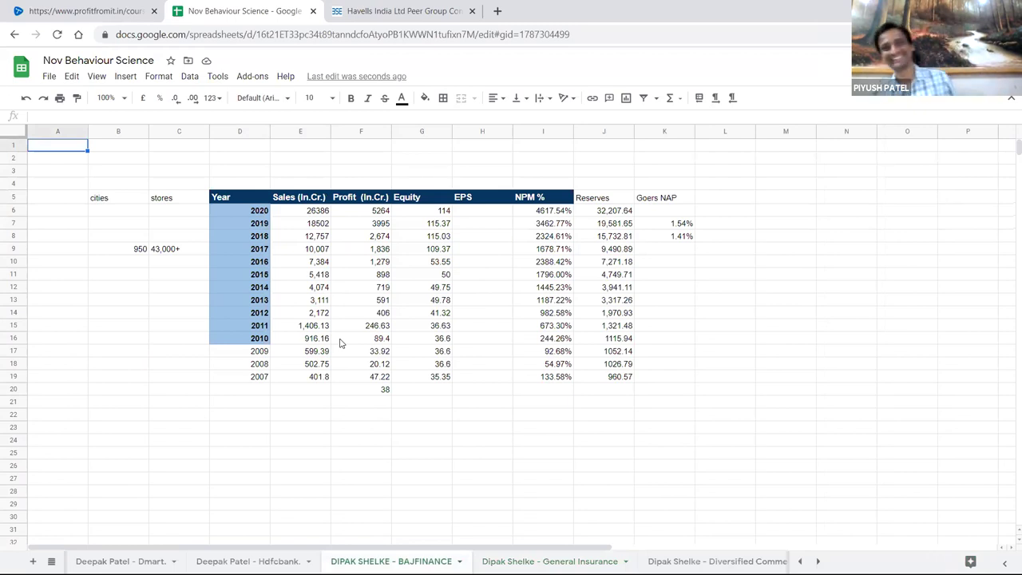
drag(318, 211, 385, 391)
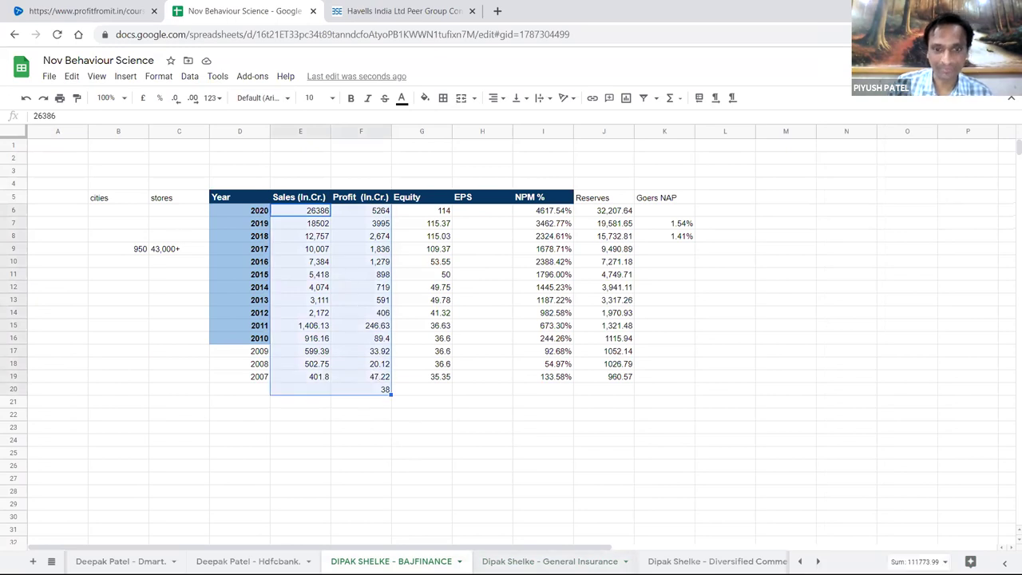
key(ctrl+shift+Page_Down)
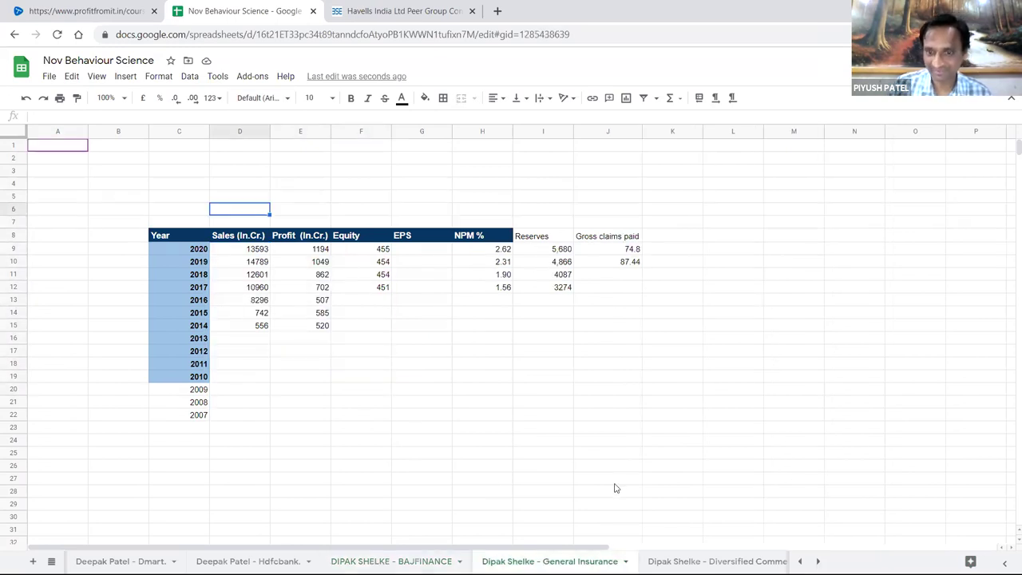
click(357, 407)
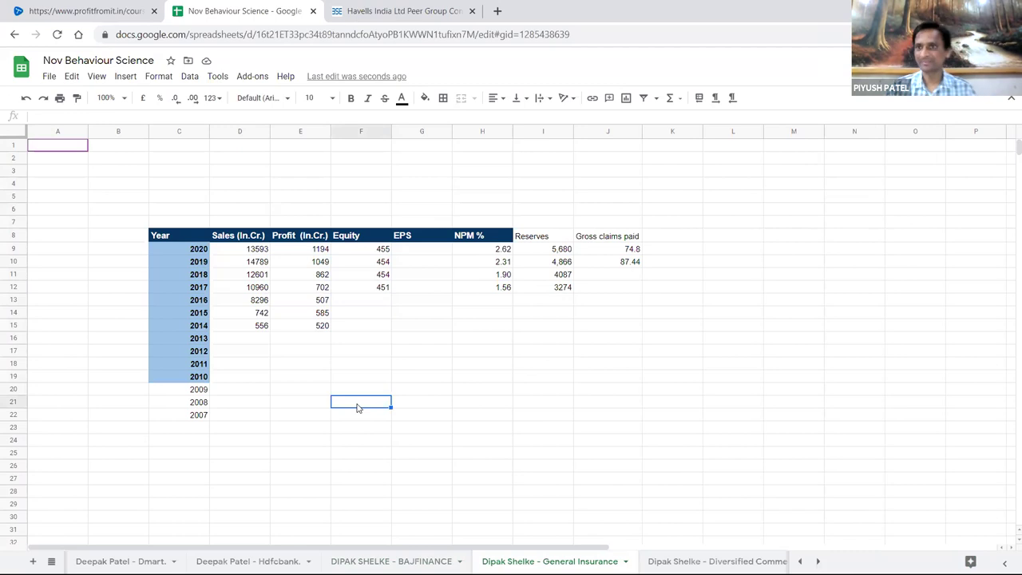
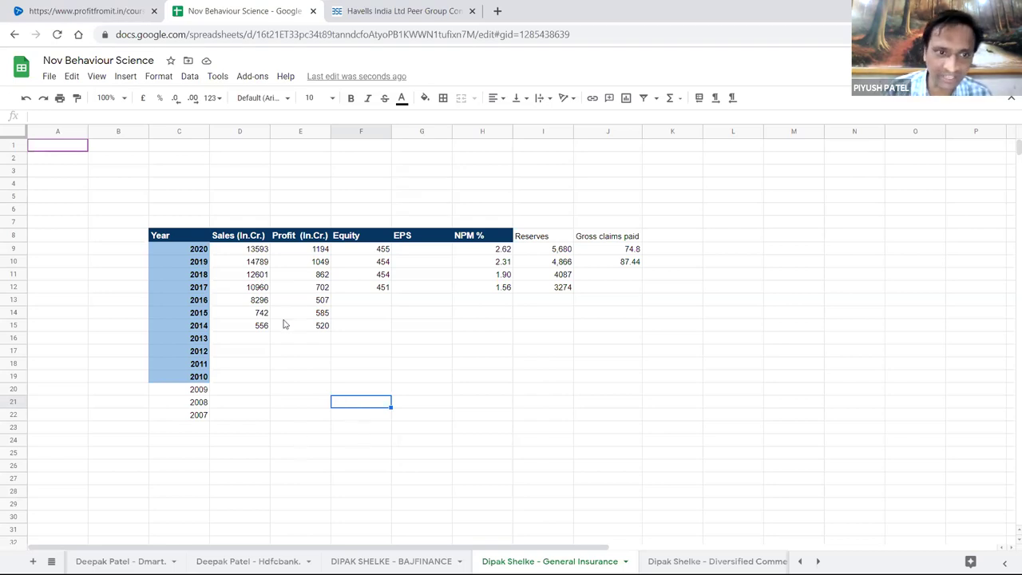
- Switch to the BSE India site, search for "icici lomb" and open the ICICI Lombard General Insurance Company Ltd stock page
click(247, 340)
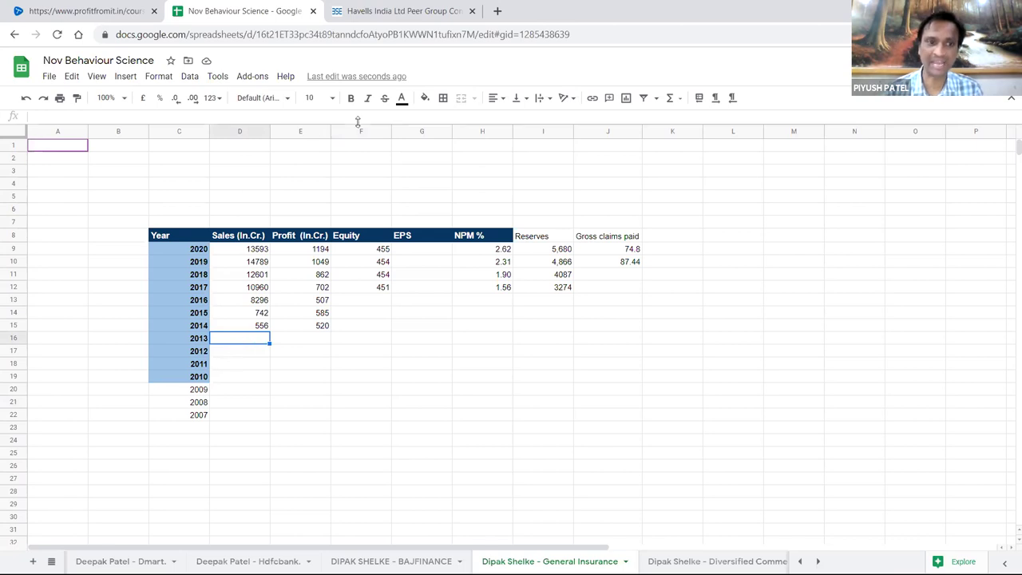
click(384, 11)
scroll(667, 184, up, 5)
click(738, 133)
text(icici lomb)
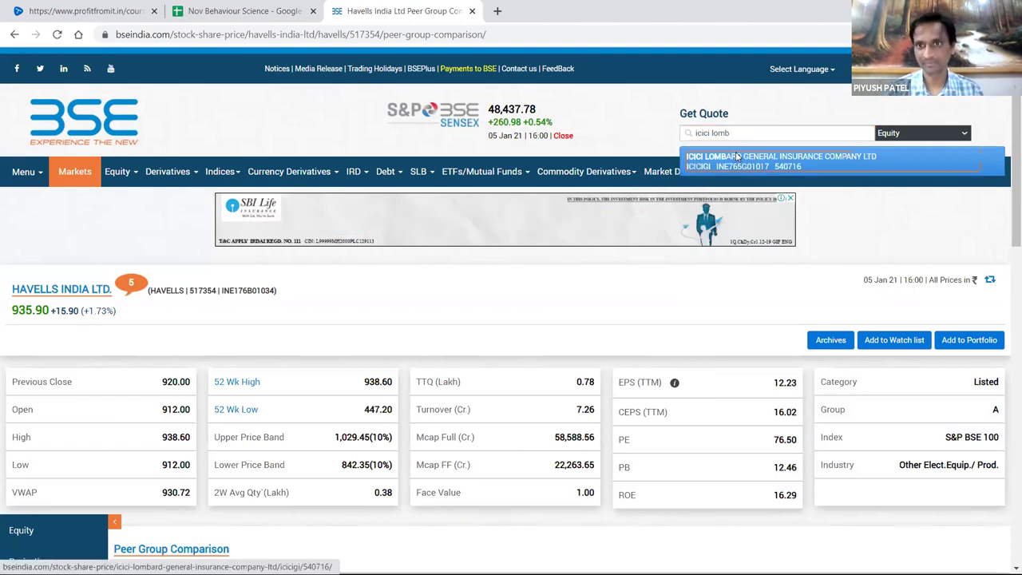
click(741, 157)
- Open the list of ICICI Lombard's annual reports from its financials section
scroll(92, 316, down, 5)
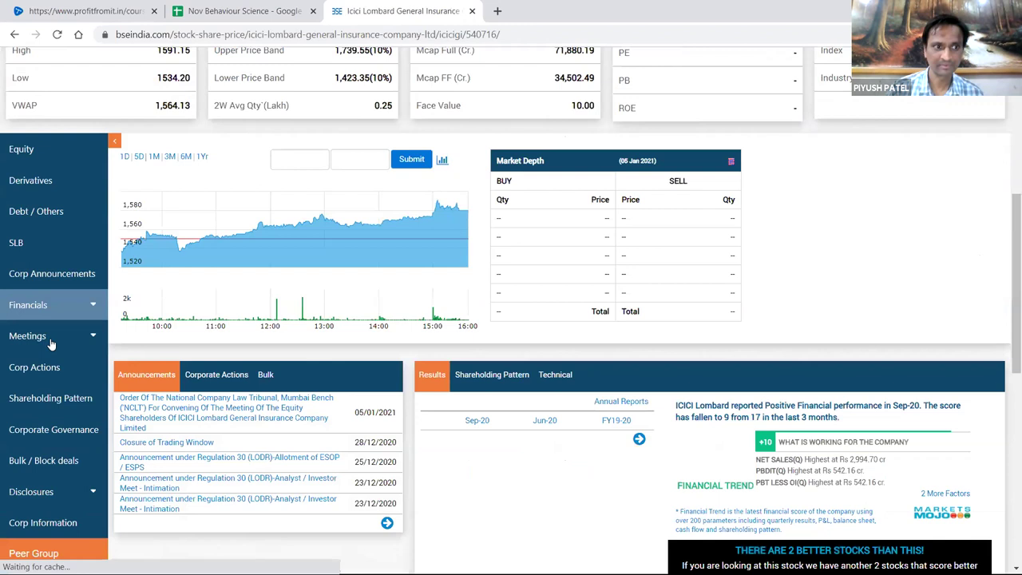
click(32, 305)
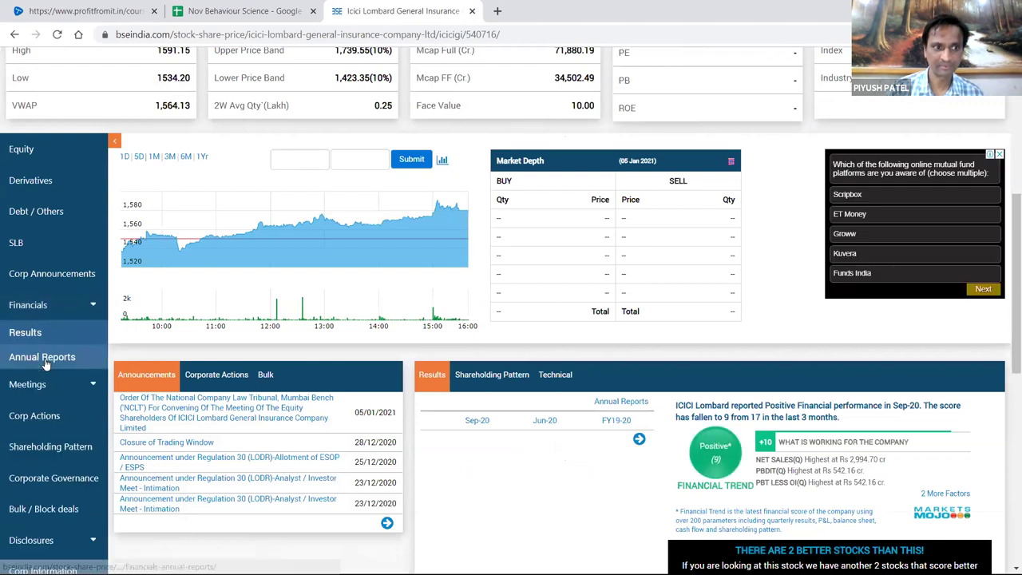
click(42, 357)
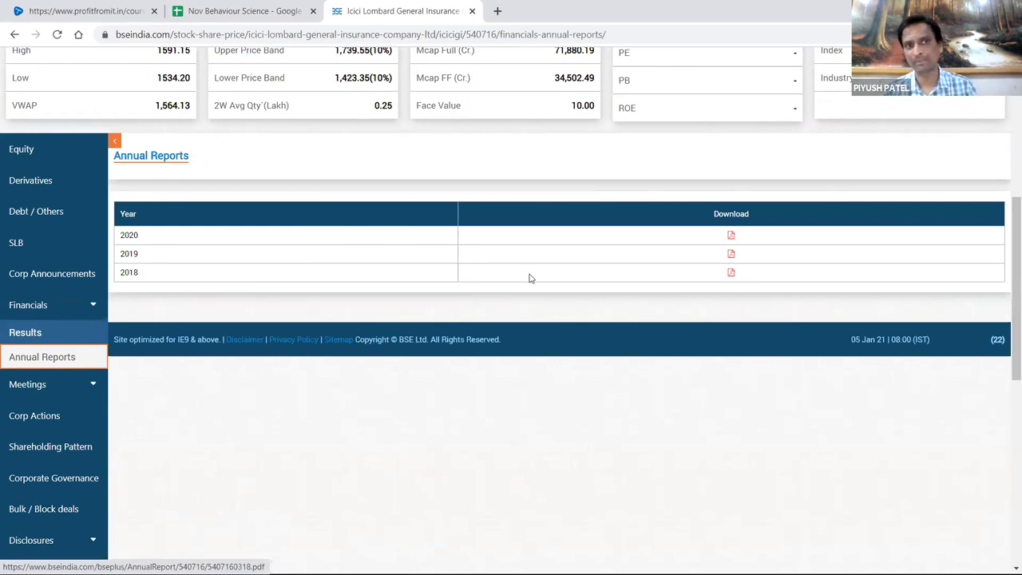
- Compare the annual report years offered on BSE with the 2014 sales cell and the blank 2007 to 2013 cells D16:D22 in the spreadsheet
click(235, 11)
click(256, 326)
click(397, 11)
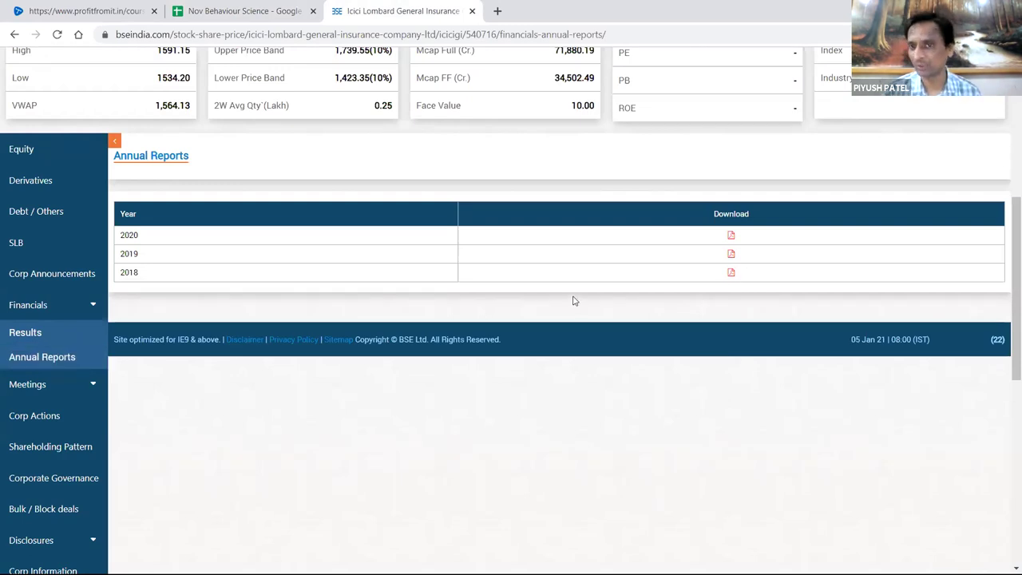
click(258, 11)
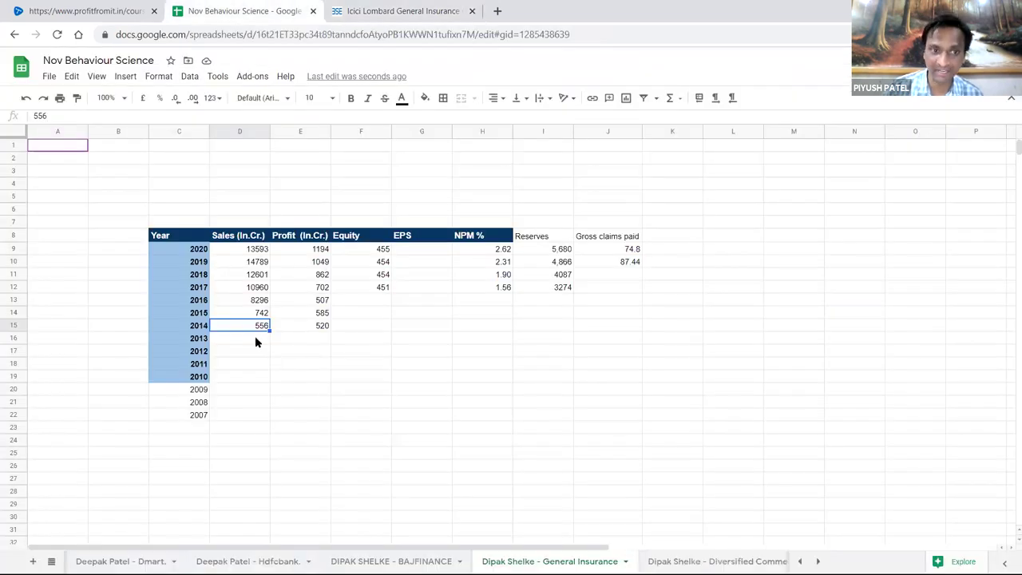
drag(254, 335, 258, 417)
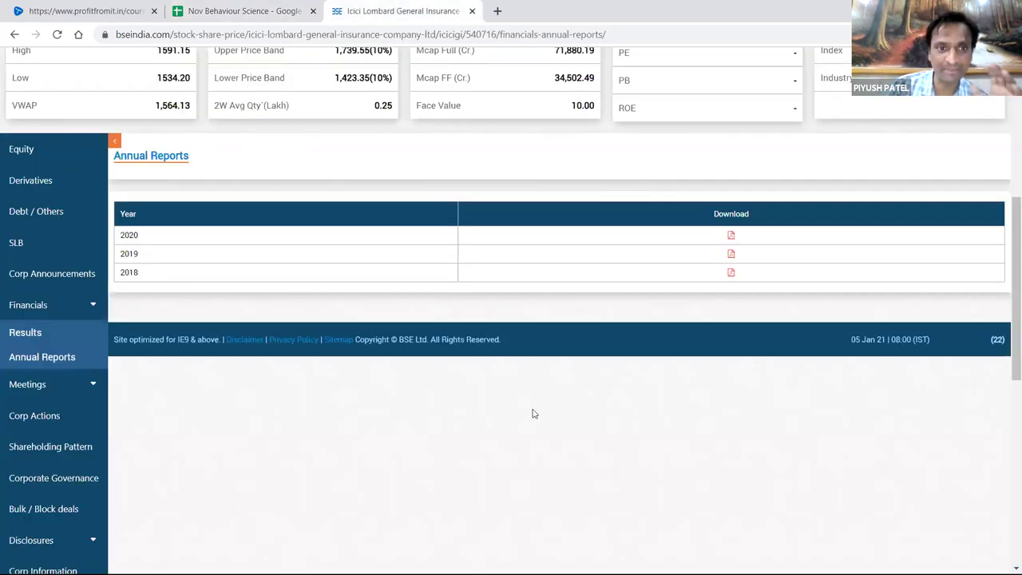
click(399, 11)
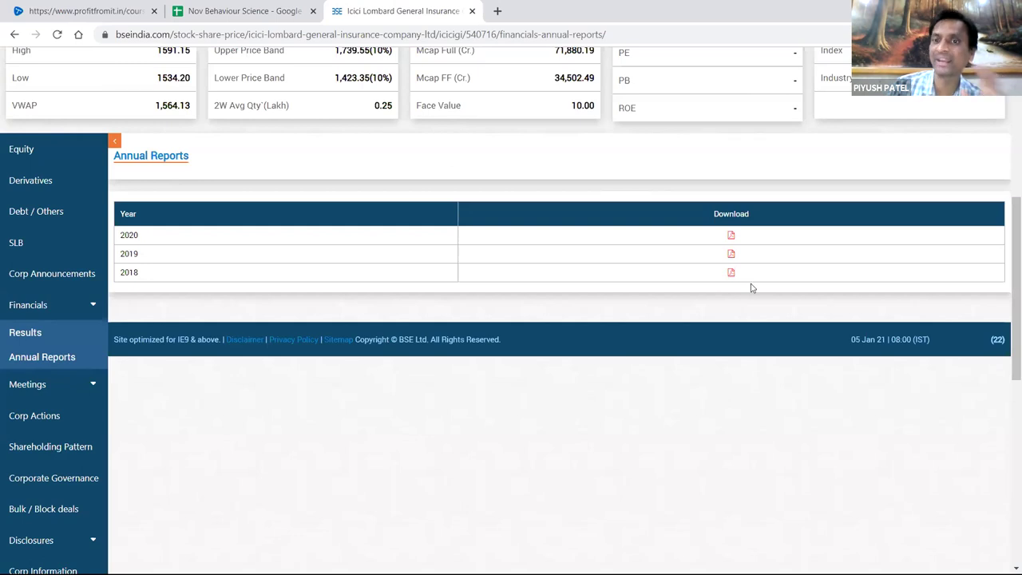
click(244, 12)
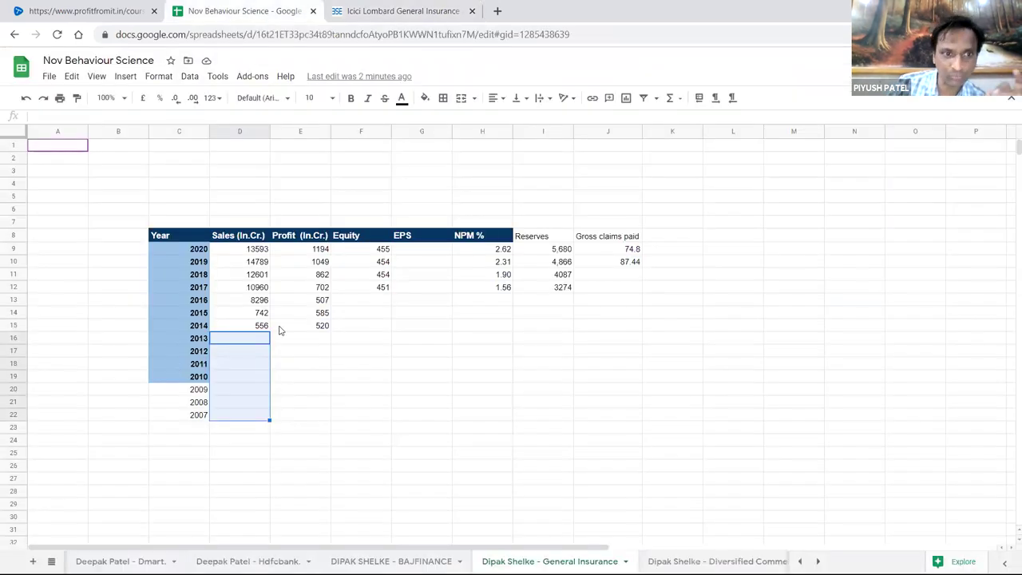
- Review the 2014 and 2015 sales figures in D15 and D14 and the blank 2013 cell D16
click(262, 325)
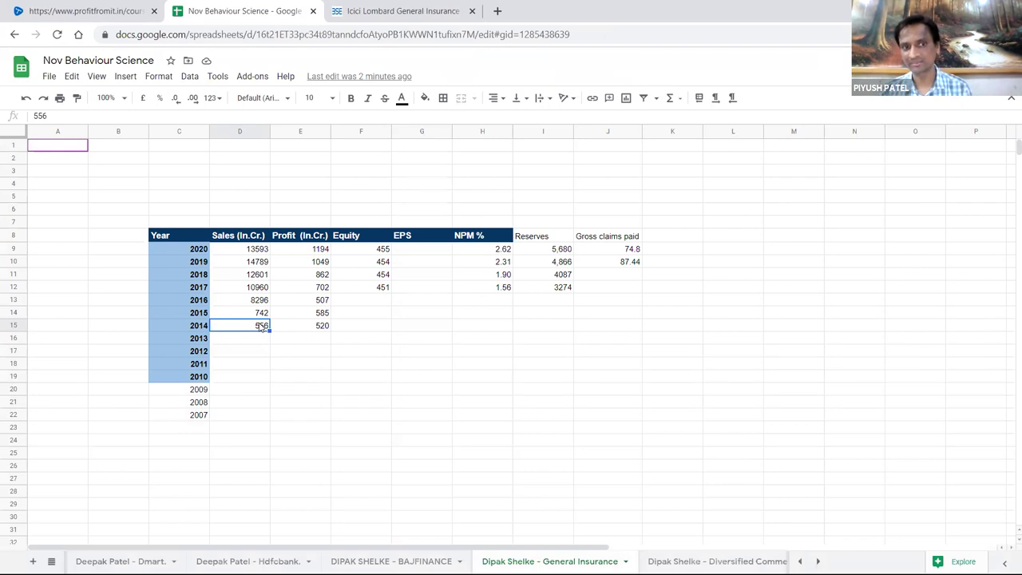
click(263, 342)
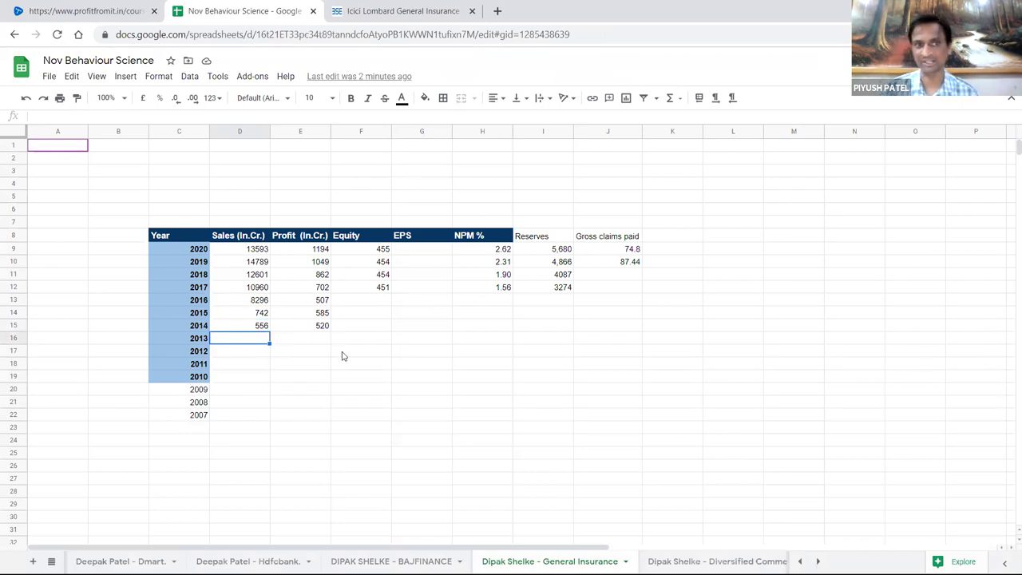
key(Up)
key(Up)
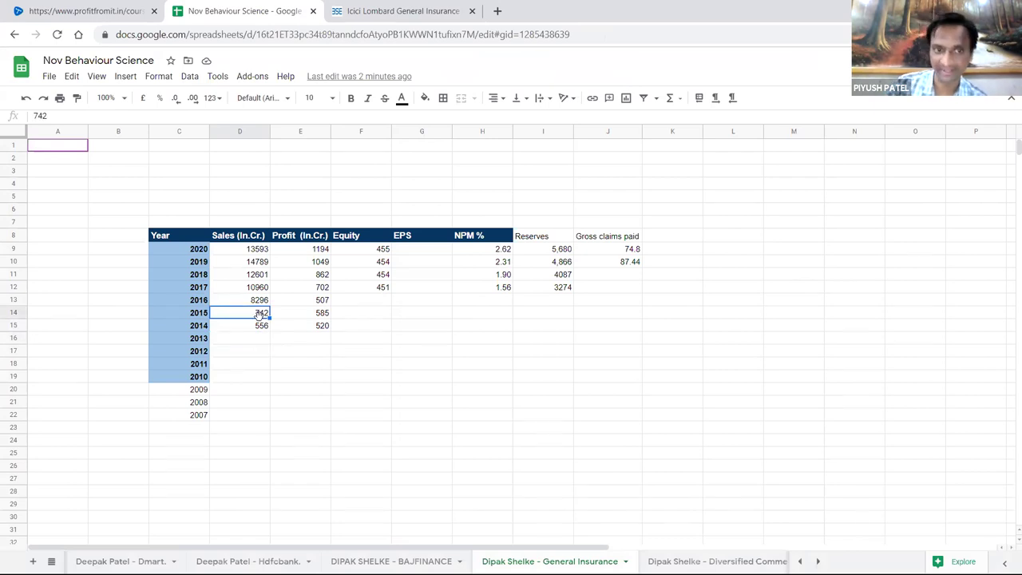
- Check the older sales and profit rows in the General Insurance sheet against ICICI Lombard's annual reports listed on BSE
drag(264, 320, 395, 336)
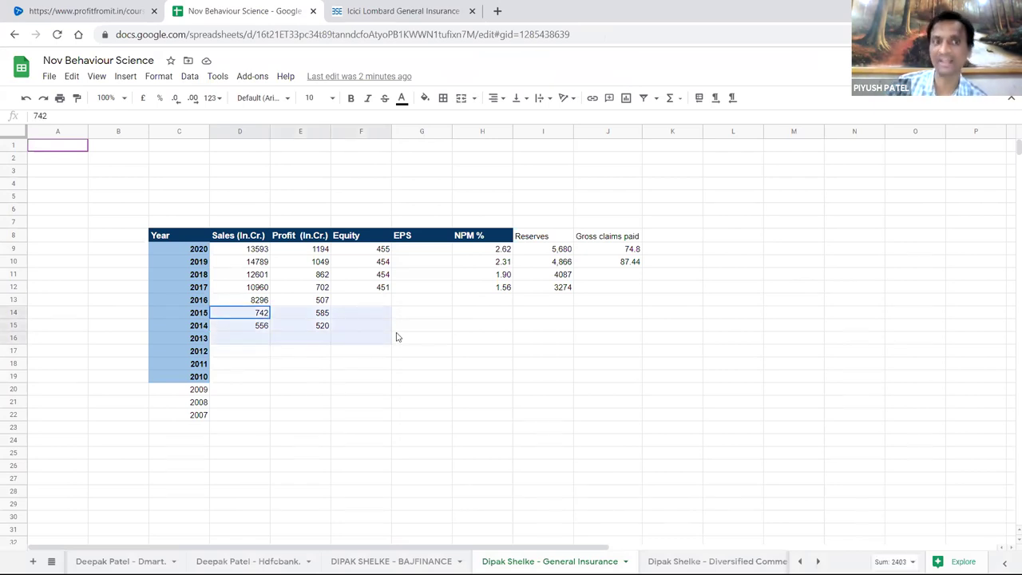
click(282, 389)
click(262, 313)
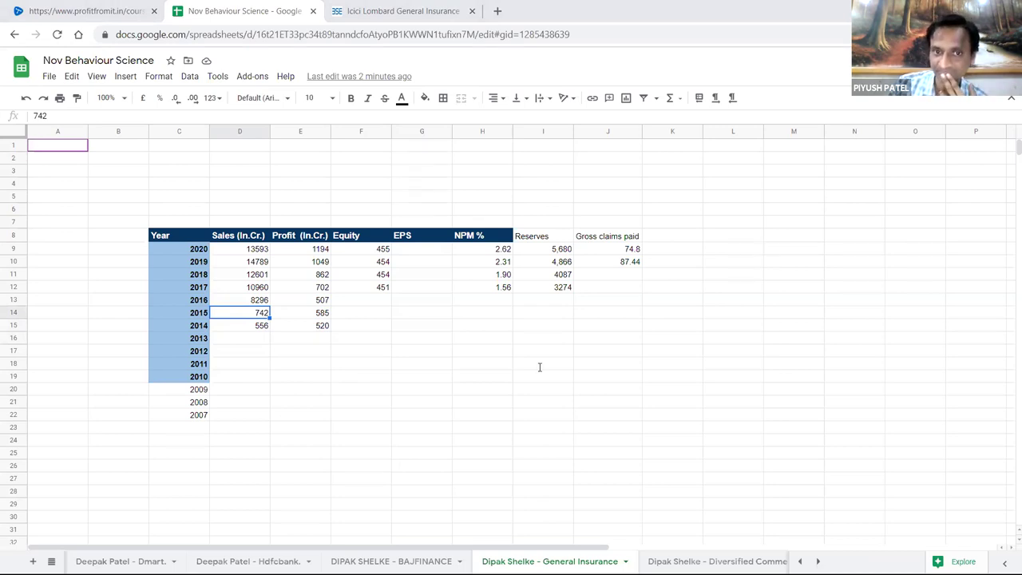
click(395, 6)
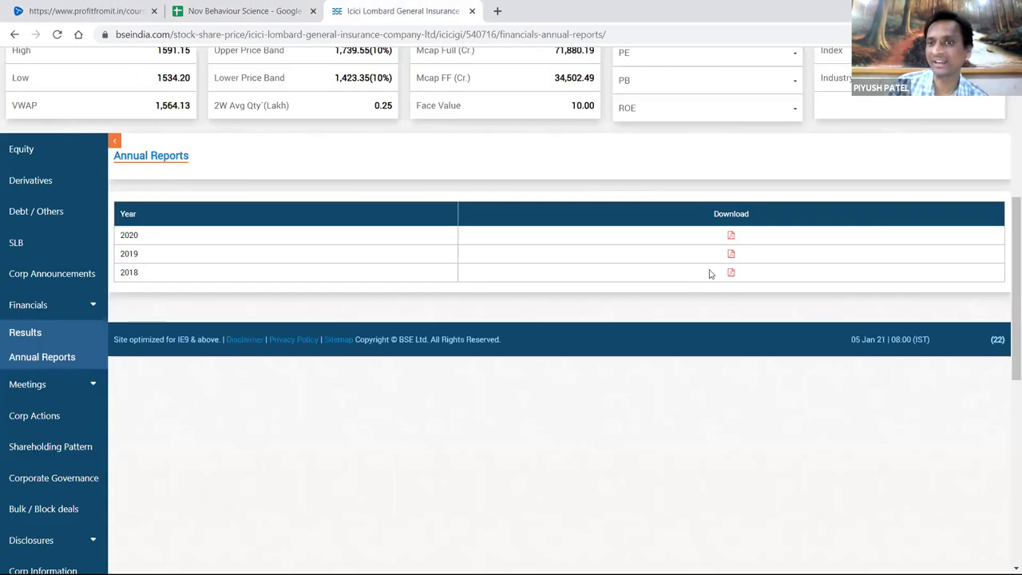
click(227, 11)
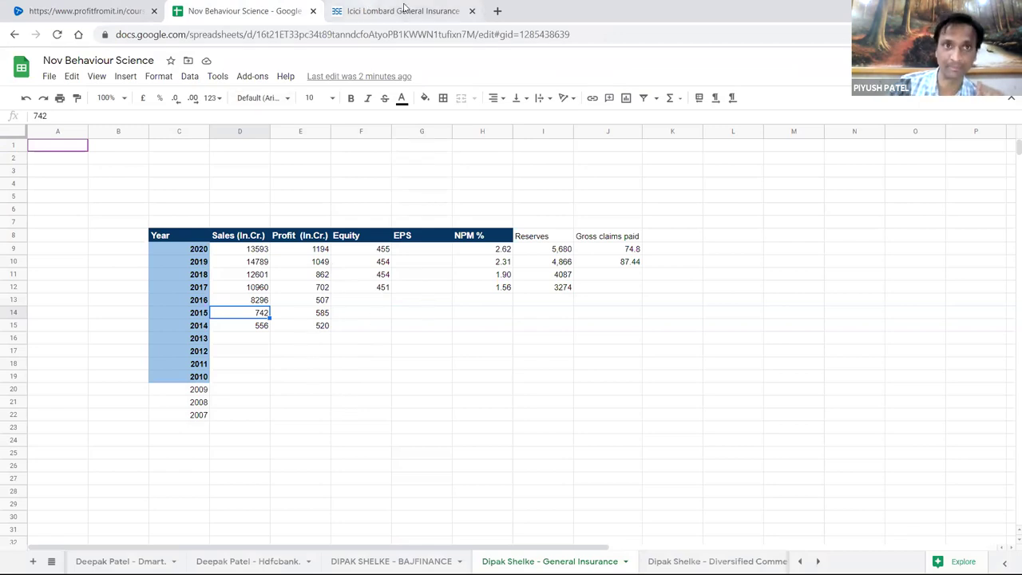
click(369, 9)
scroll(162, 397, down, 2)
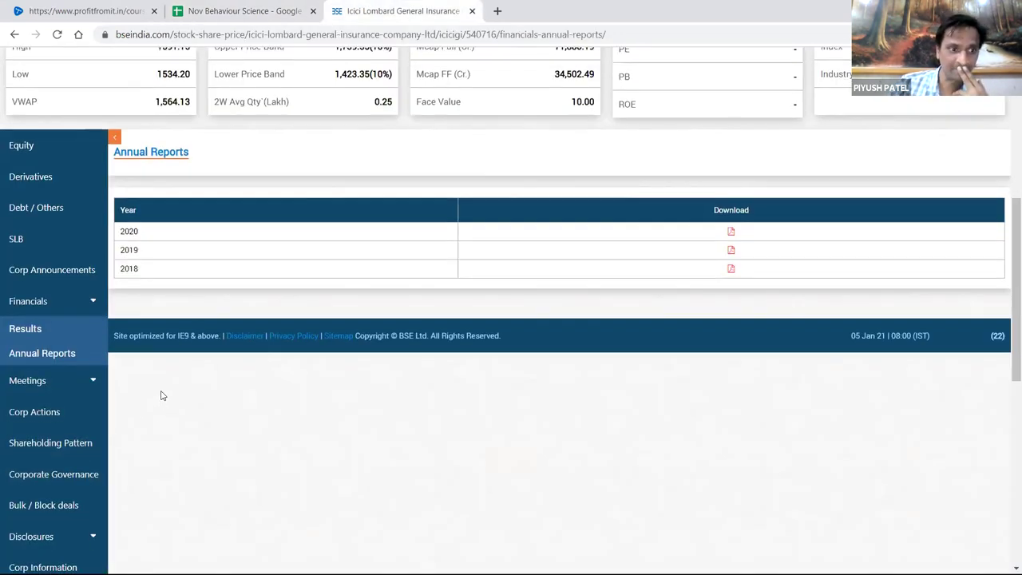
- Search Google for "icici lombard investor relations" in a new browser tab
click(498, 10)
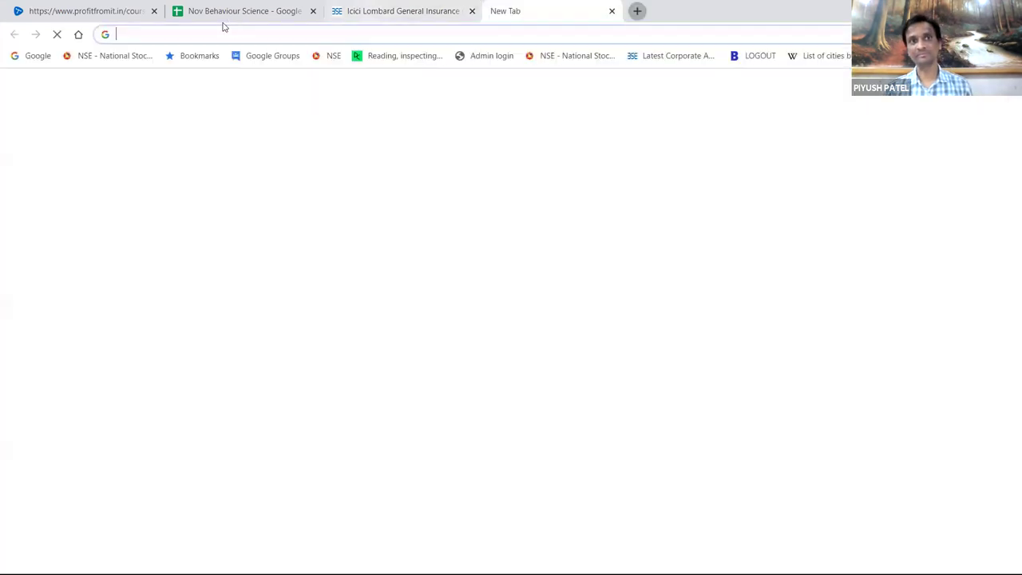
click(219, 35)
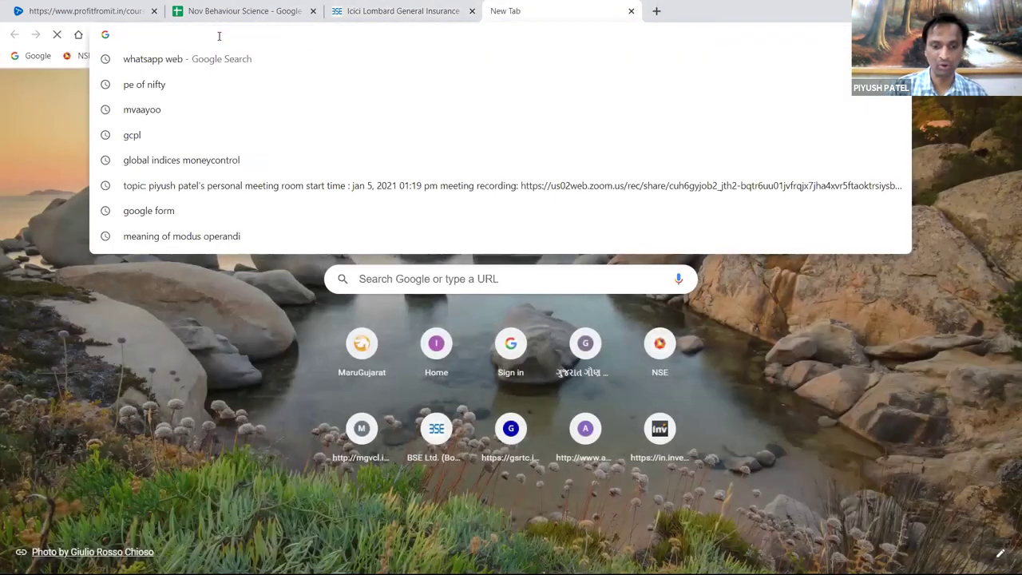
text(icici)
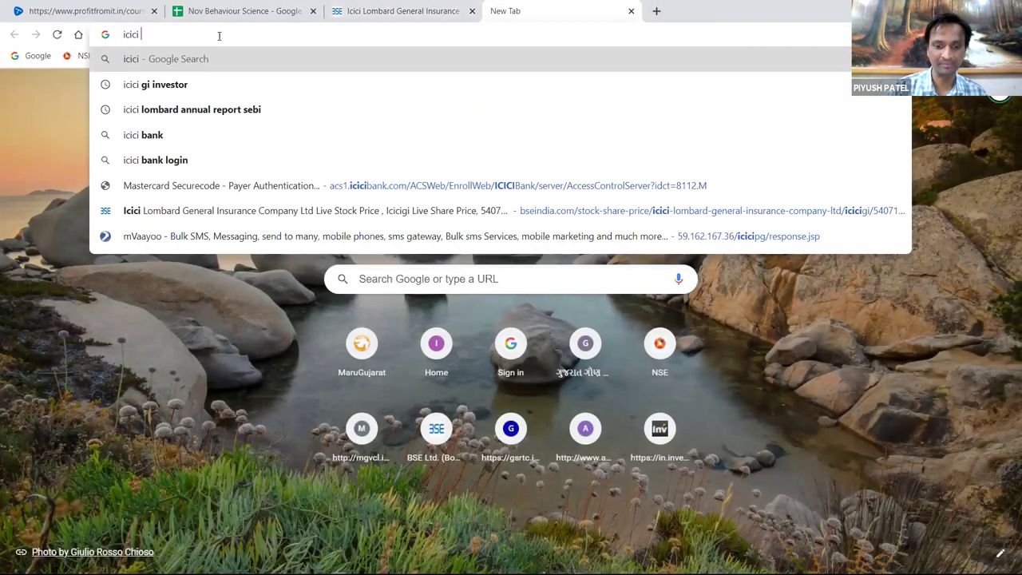
text( lombard)
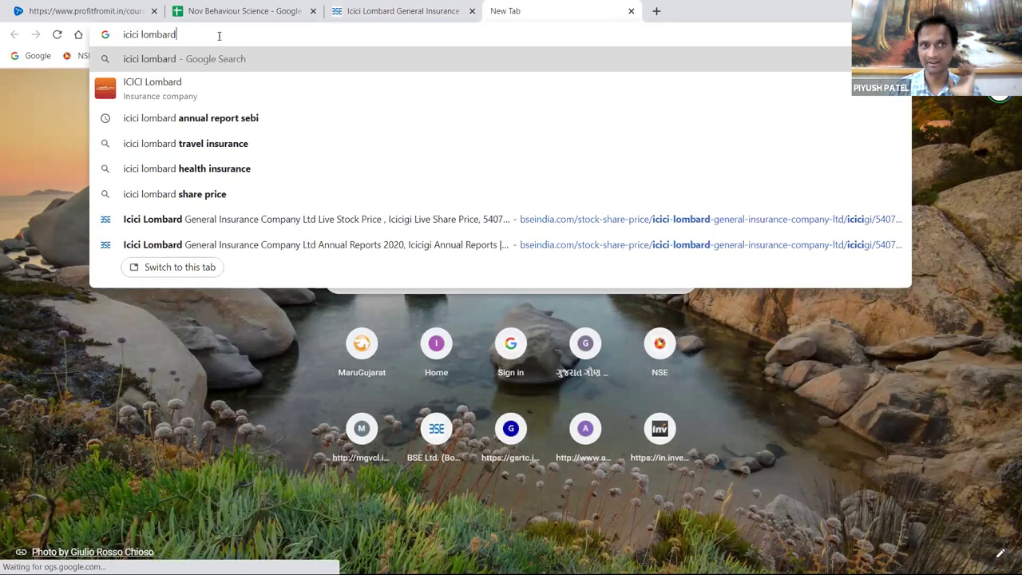
text( investo)
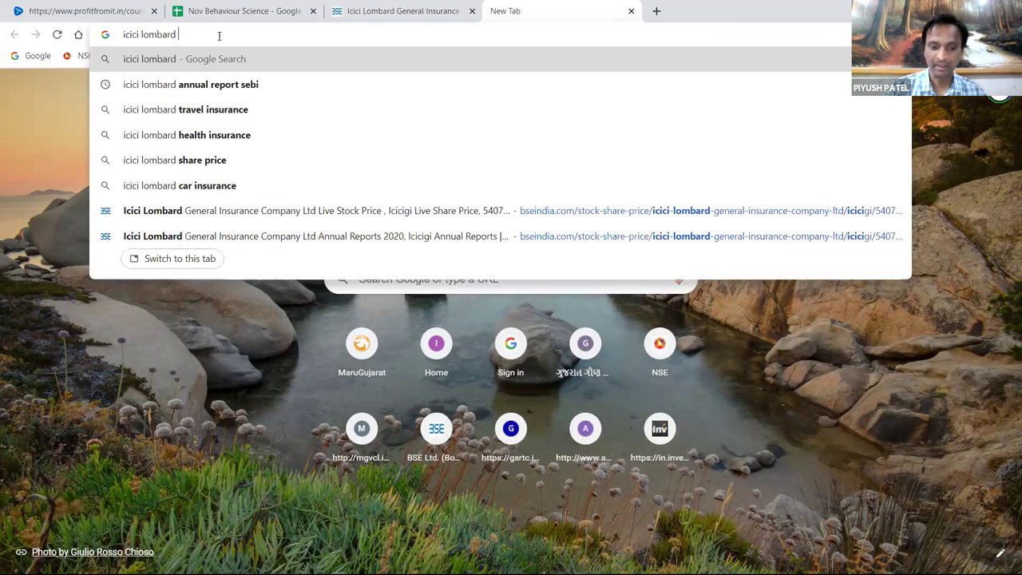
text(r )
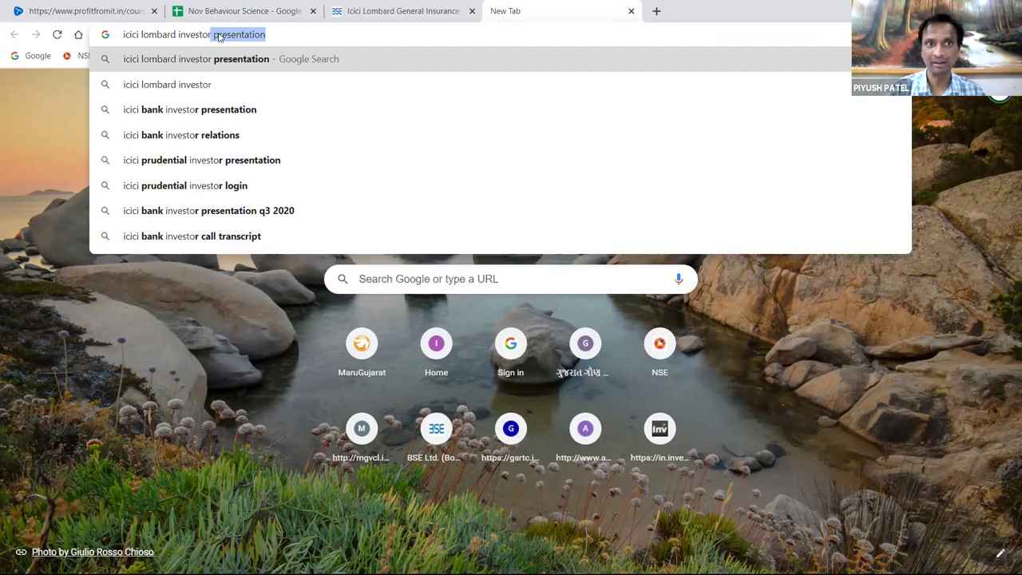
text(relat)
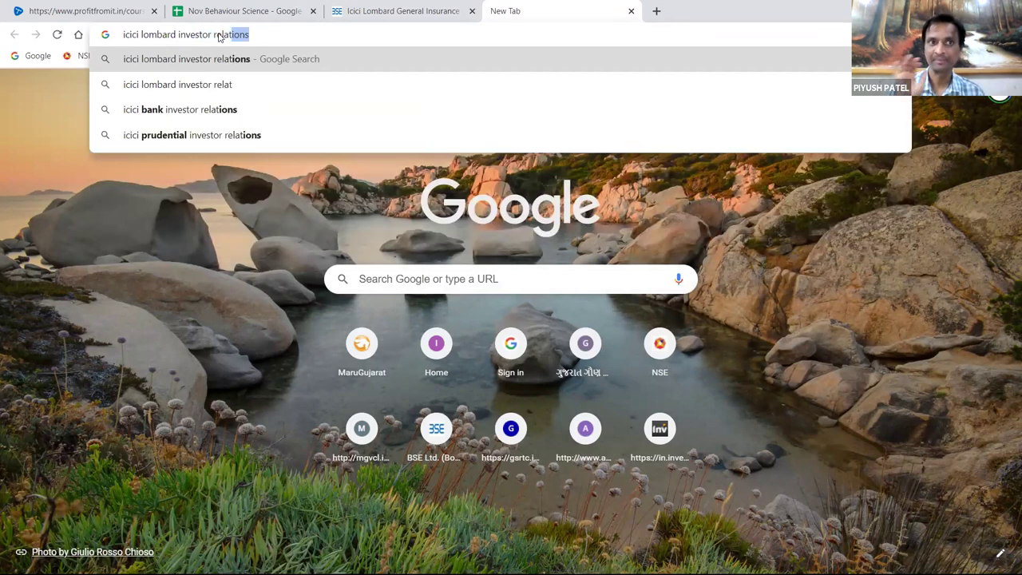
key(Return)
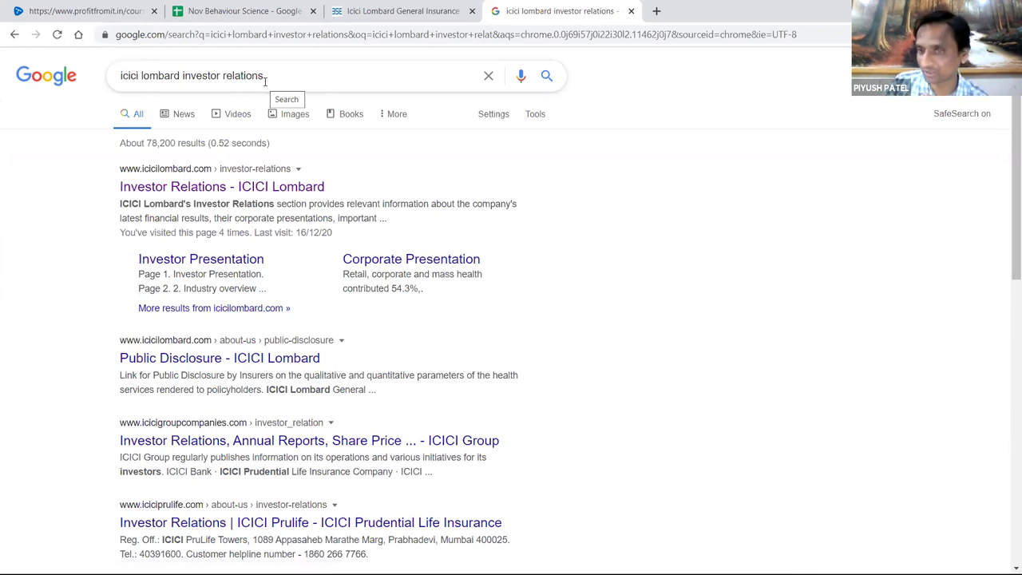
- Open ICICI Lombard's Investor Relations page from the search results and expand its Annual Report section
click(177, 186)
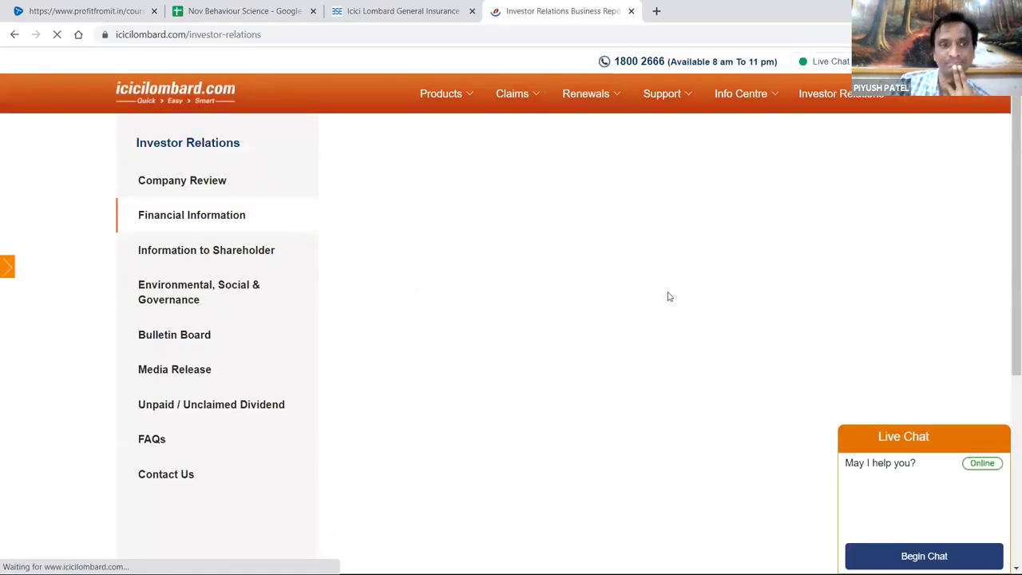
scroll(555, 308, down, 1)
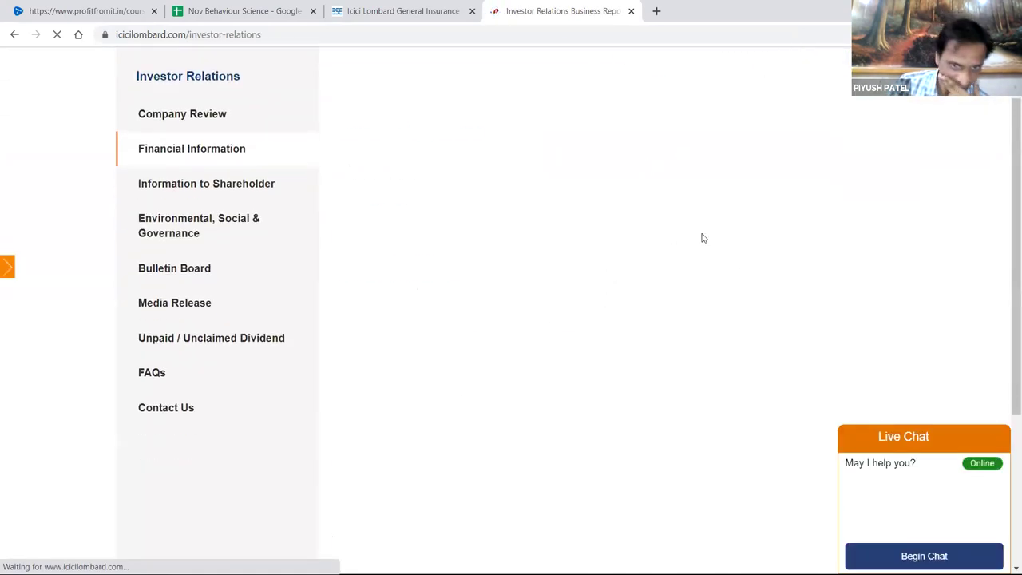
scroll(483, 385, down, 1)
scroll(484, 385, down, 1)
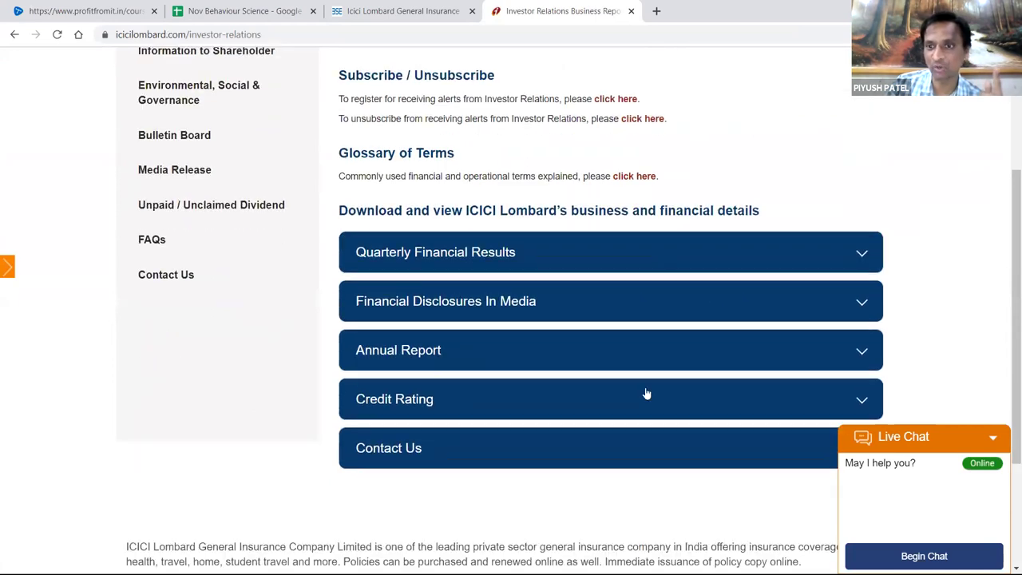
click(860, 355)
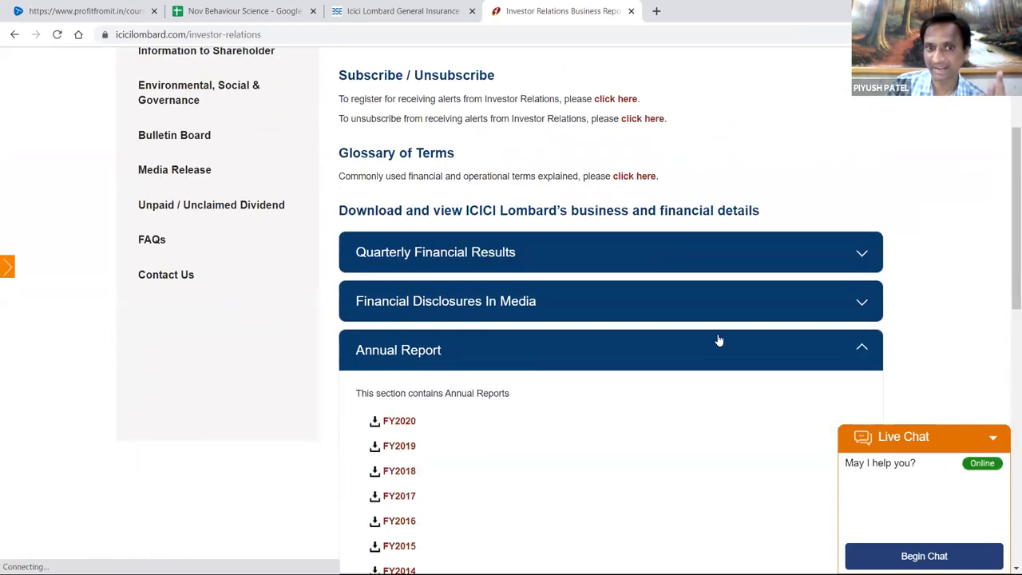
- Look through the yearly annual report downloads to see how far back they go
scroll(716, 337, down, 3)
scroll(675, 245, down, 1)
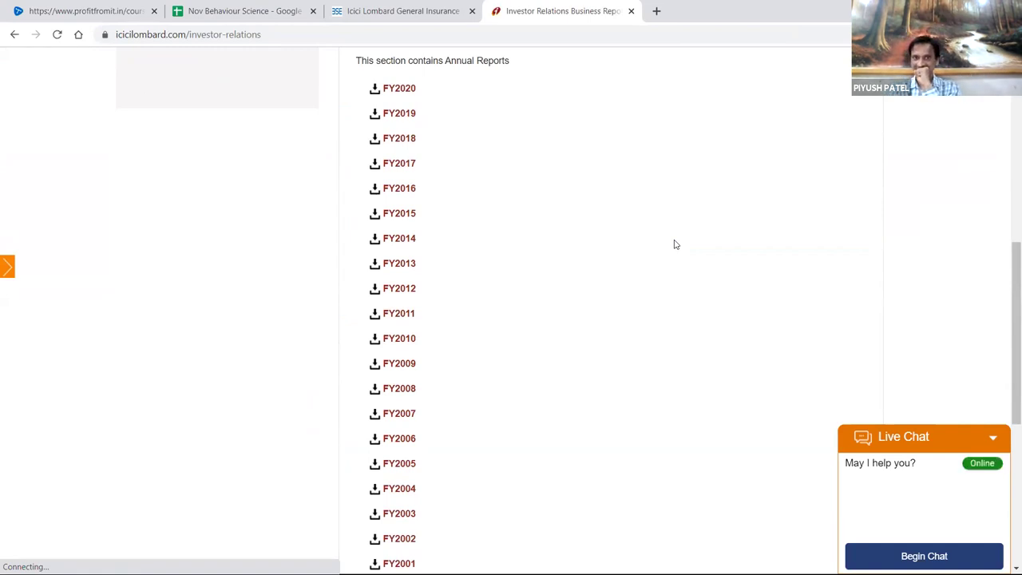
scroll(434, 392, down, 2)
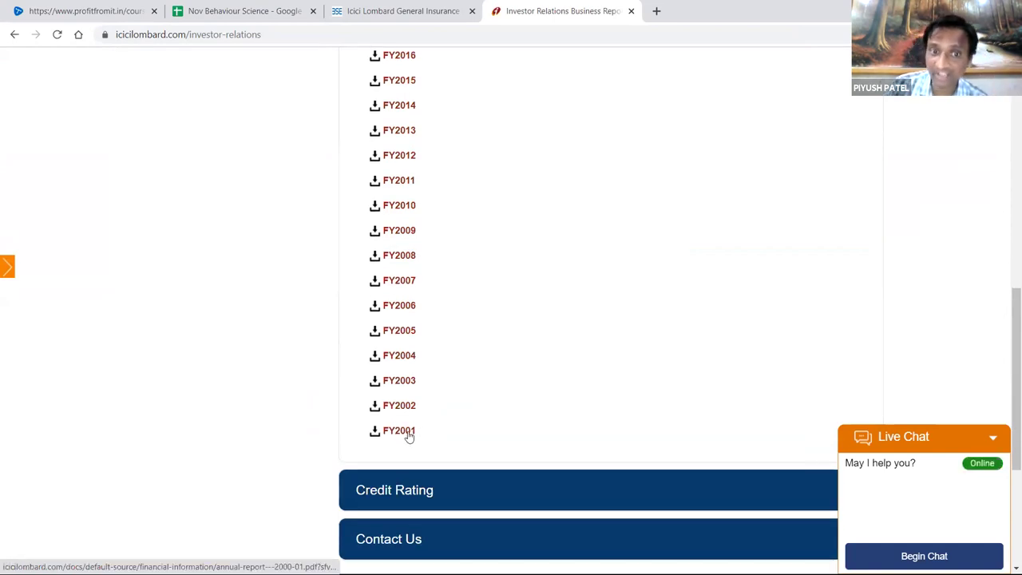
scroll(466, 409, up, 1)
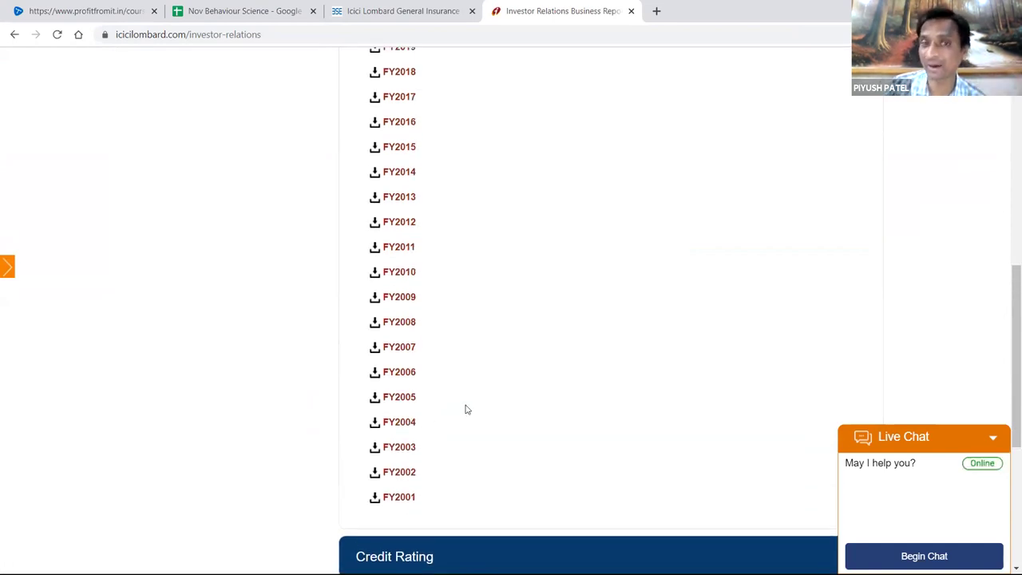
scroll(467, 409, up, 1)
scroll(466, 410, up, 1)
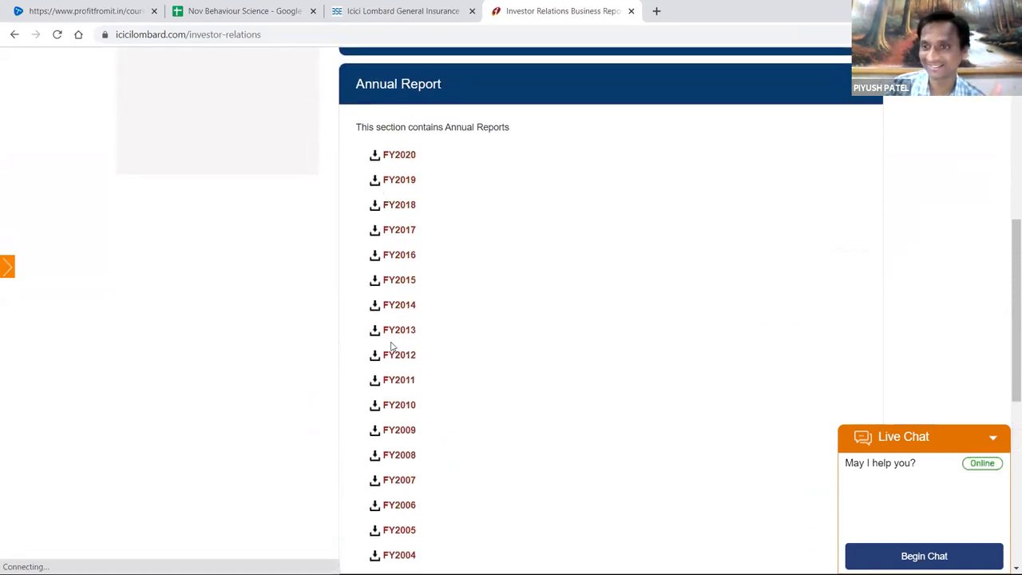
scroll(391, 351, down, 2)
scroll(471, 349, down, 1)
scroll(406, 274, up, 2)
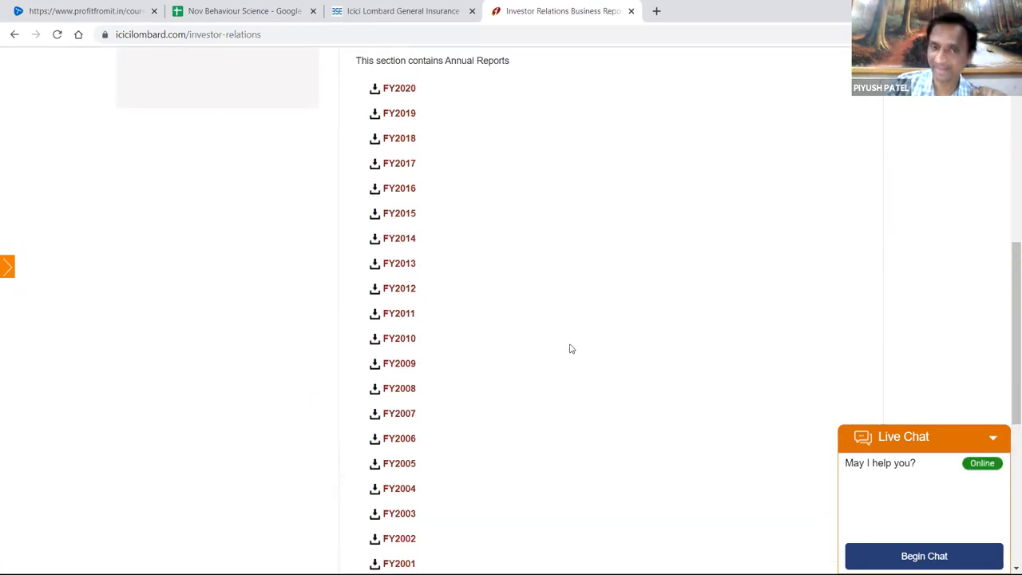
scroll(570, 348, down, 1)
scroll(571, 348, up, 2)
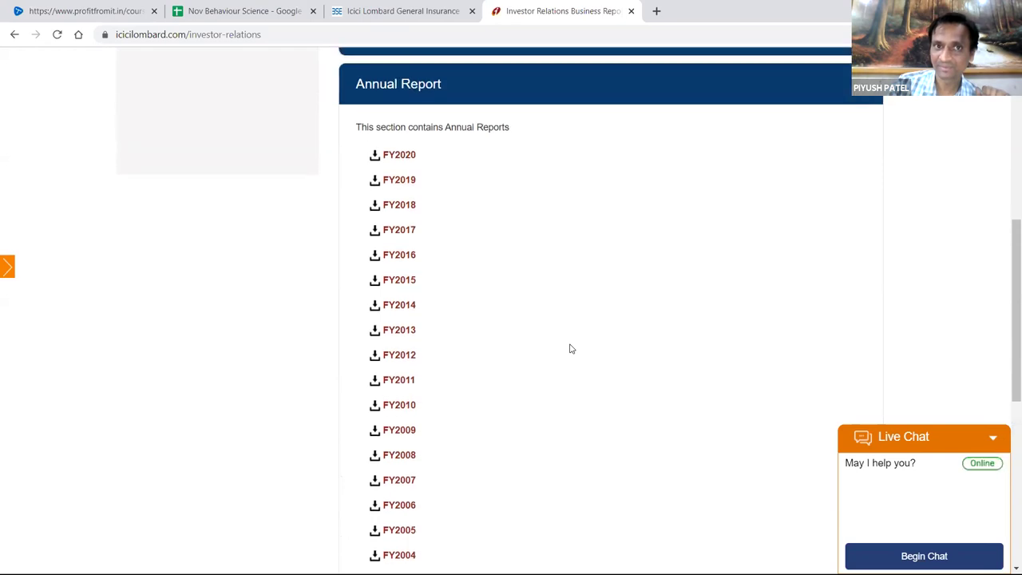
scroll(570, 348, down, 1)
- Compare the annual reports listed on BSE with those on ICICI Lombard's own Investor Relations page
click(376, 17)
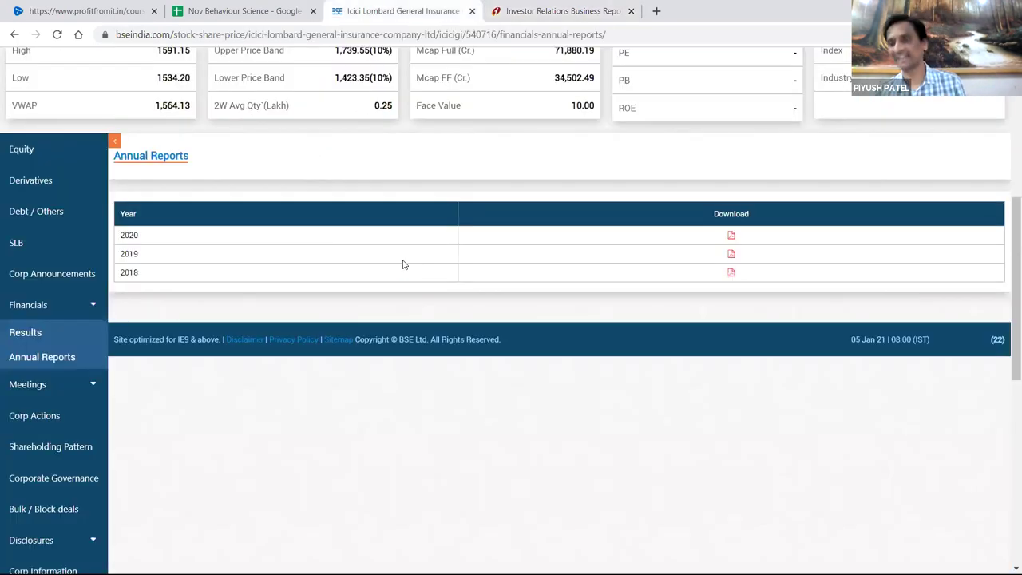
click(575, 9)
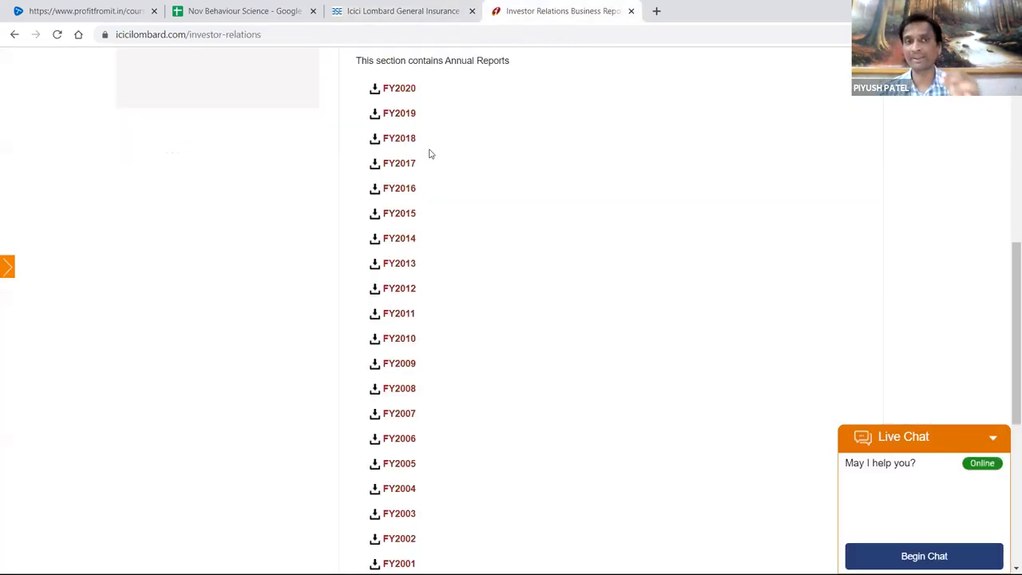
scroll(463, 224, up, 1)
double_click(487, 127)
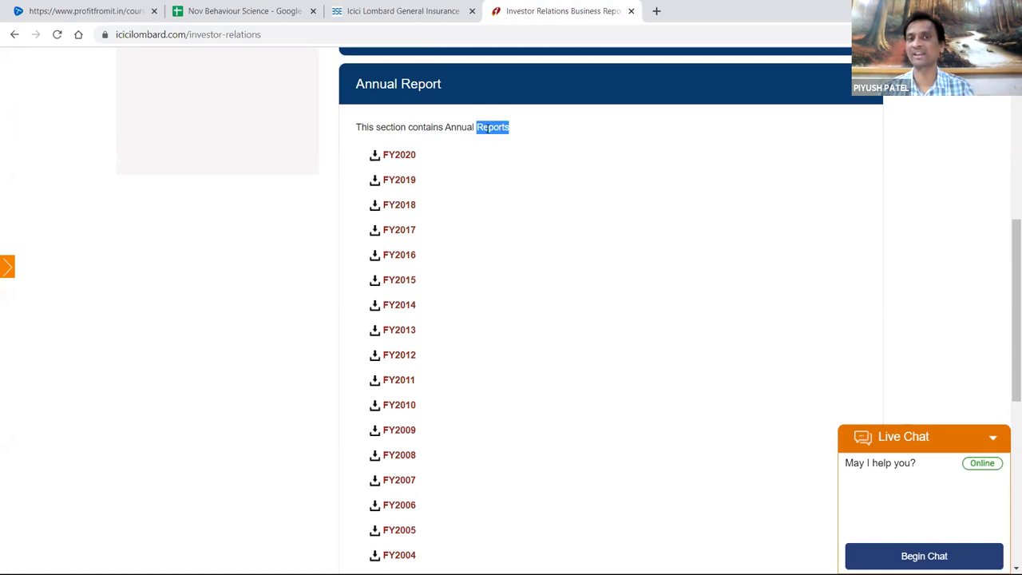
drag(446, 128, 511, 140)
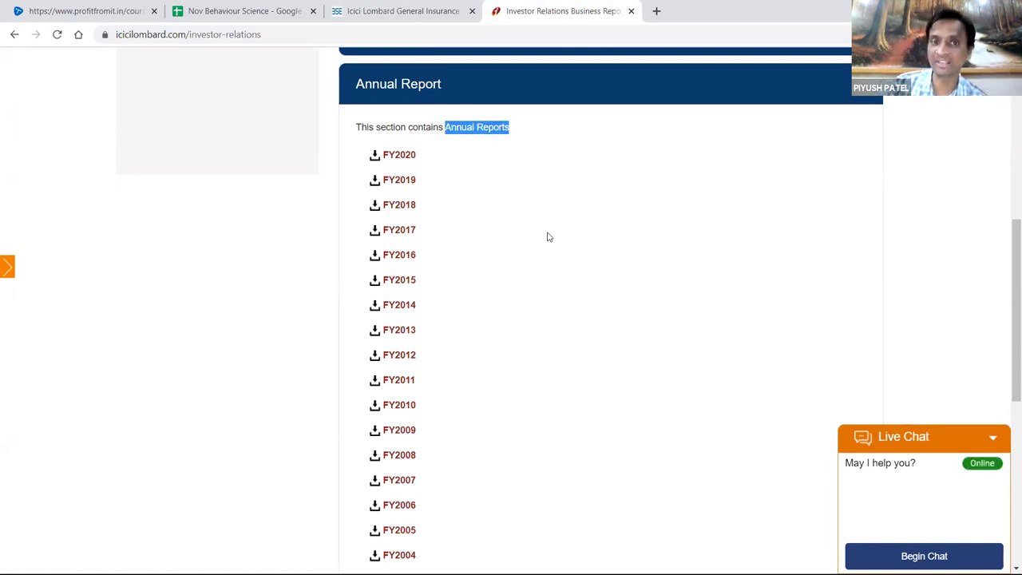
scroll(548, 234, down, 2)
click(434, 11)
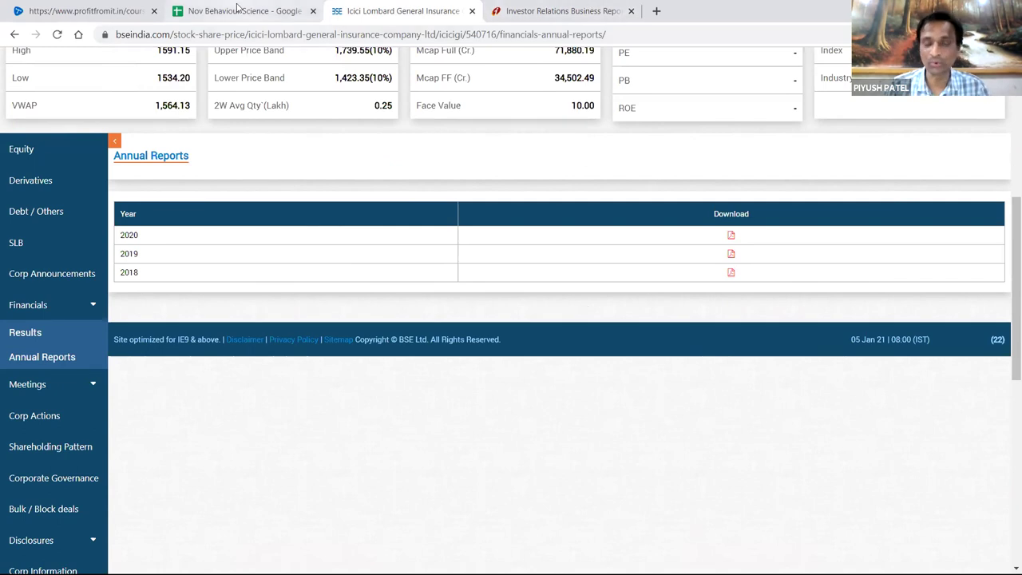
click(535, 16)
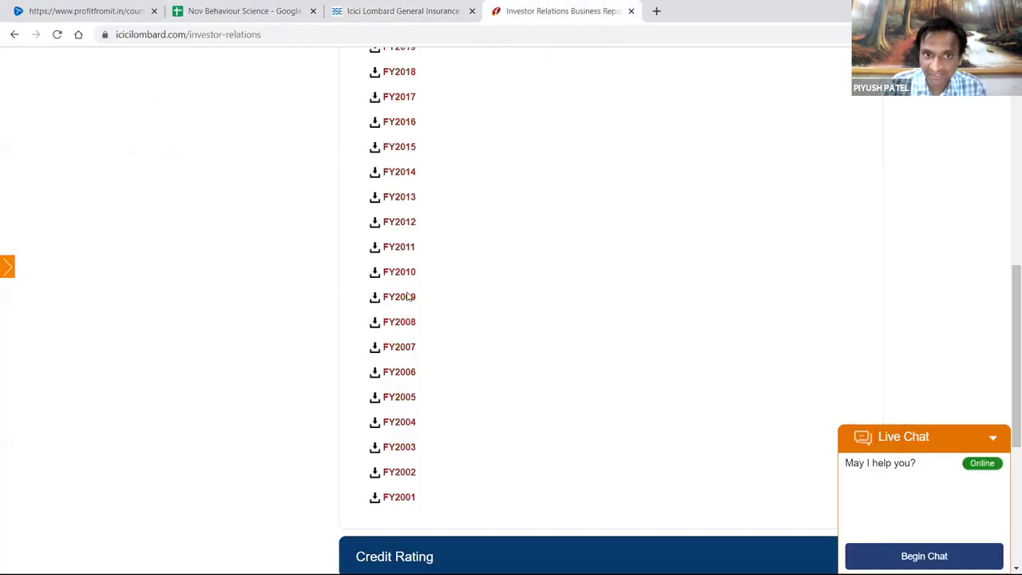
- In the spreadsheet's General Insurance sheet, enter the year 2001 in cell C31 and move to D31
click(238, 11)
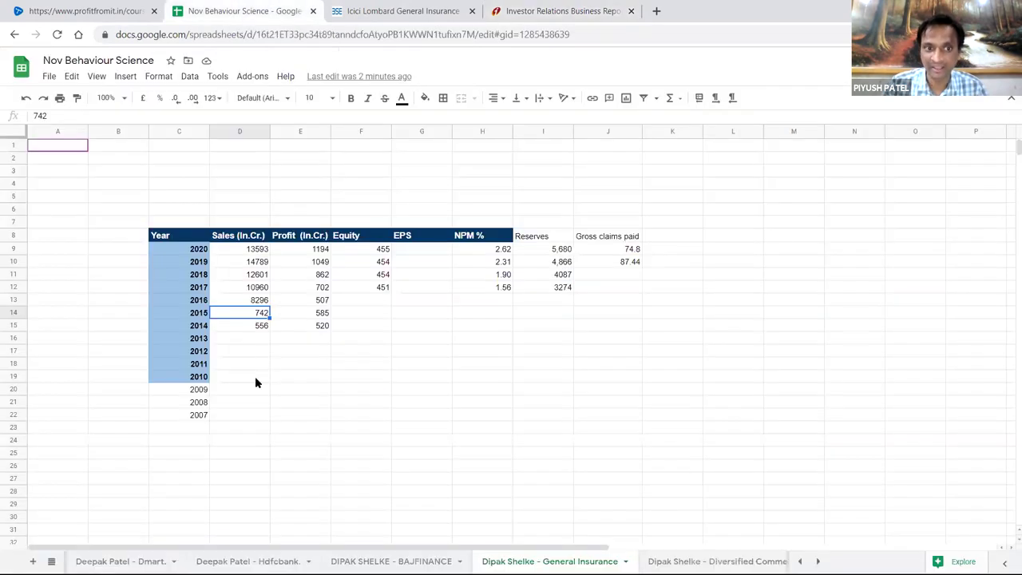
click(254, 529)
click(195, 532)
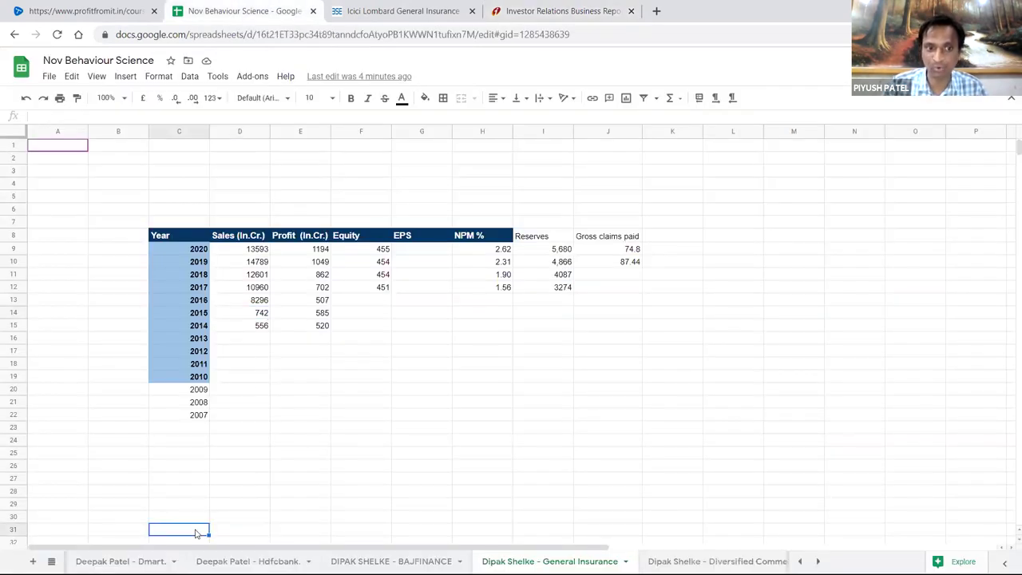
text(2001)
key(Return)
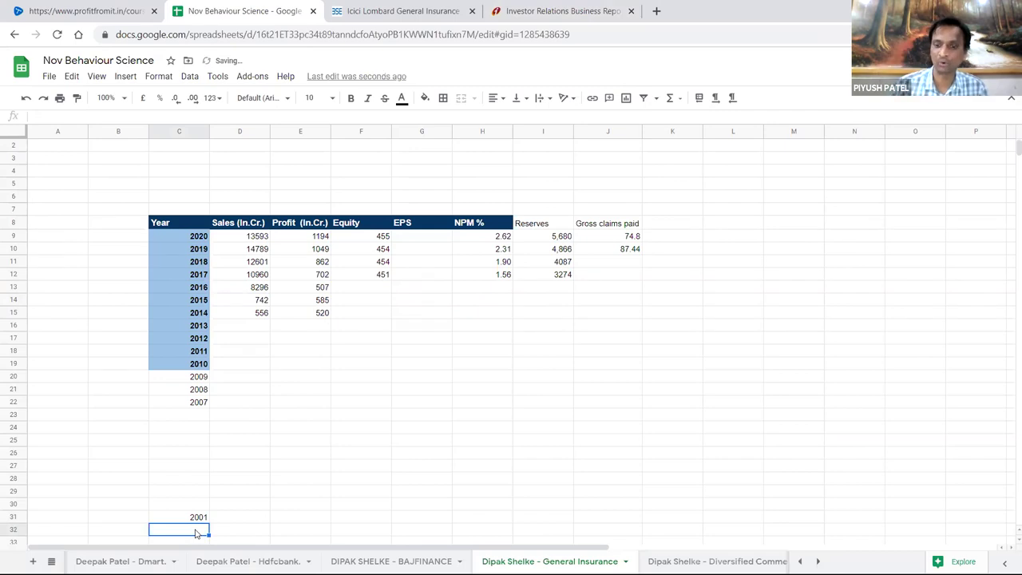
key(Up)
key(Right)
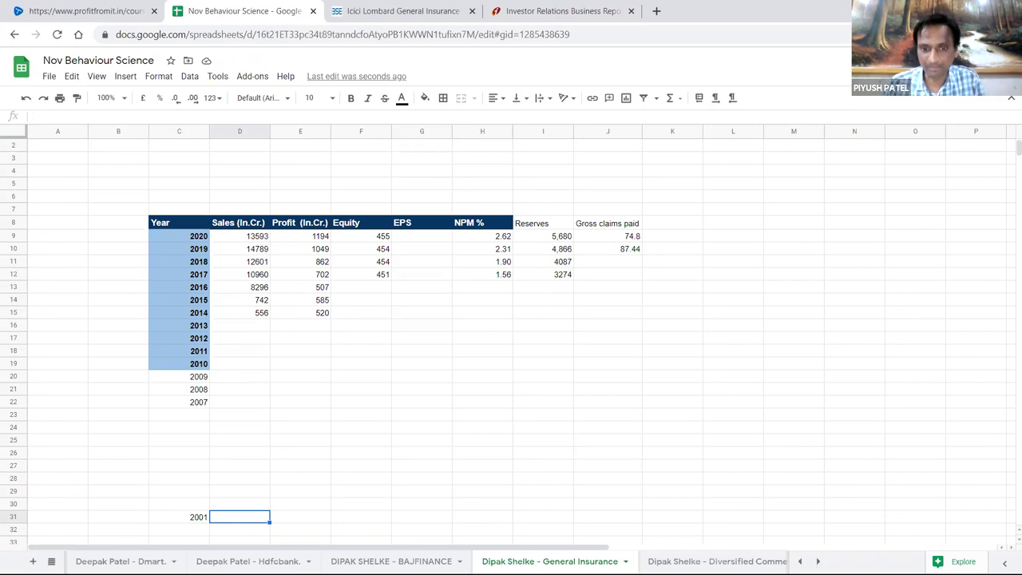
- View the Diversified Commercial Services sheet, then the BAJFINANCE sheet with its yearly sales and profit table
key(ctrl+shift+Page_Down)
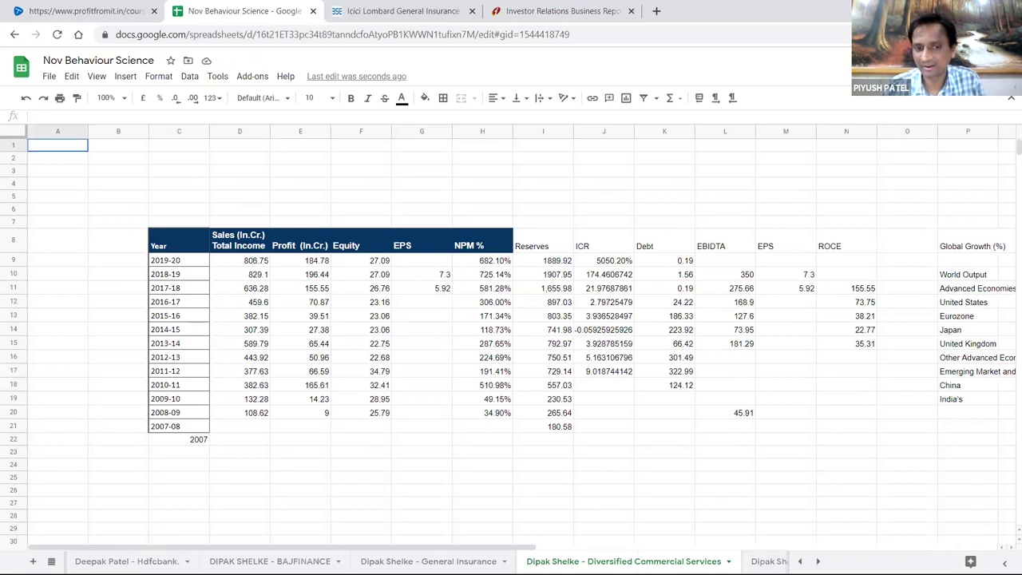
click(340, 559)
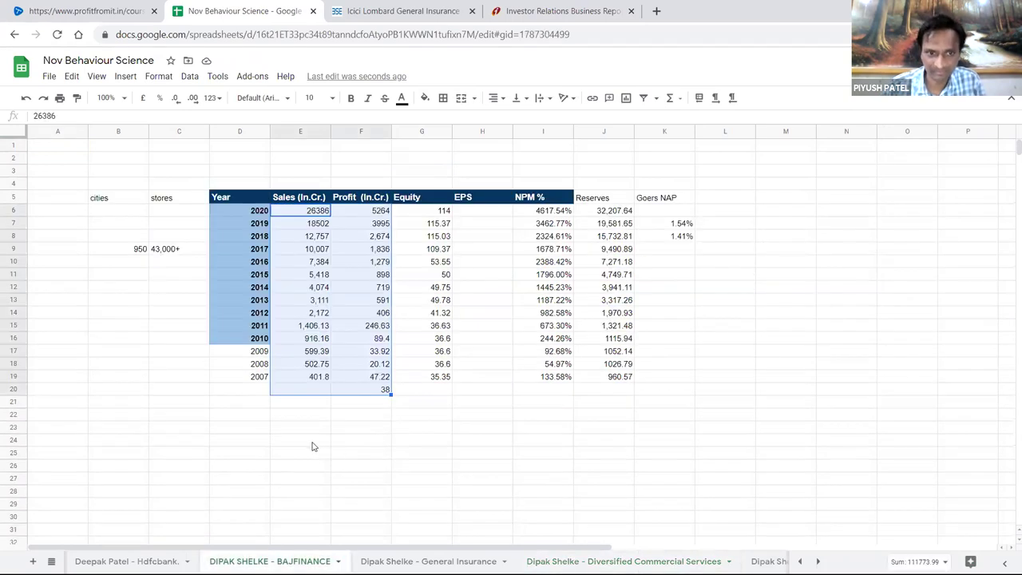
- Format the NPM % values for 2007 to 2020 on the BAJFINANCE sheet as plain numbers with one decimal place
click(313, 443)
click(306, 392)
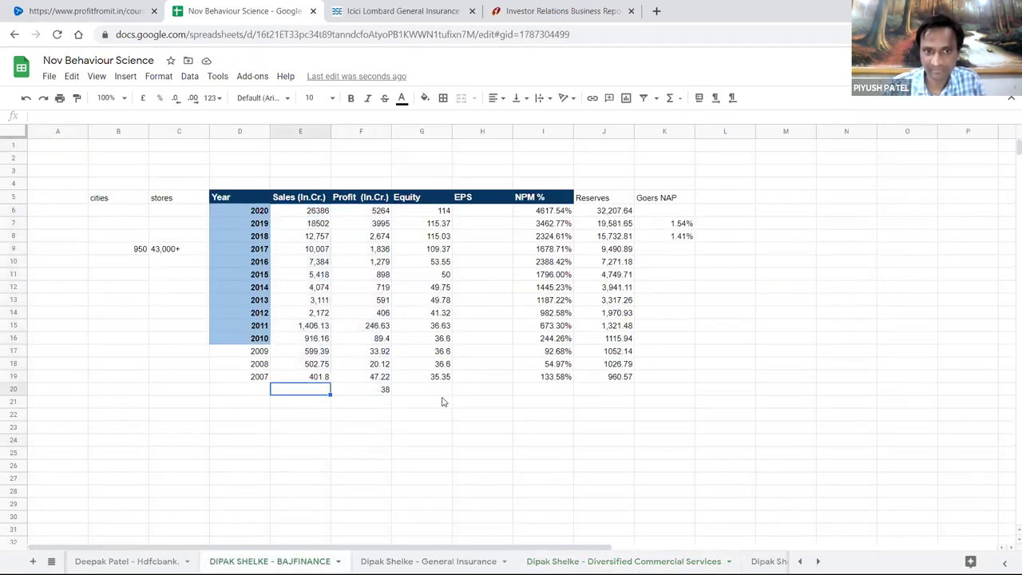
click(381, 393)
drag(554, 215, 557, 380)
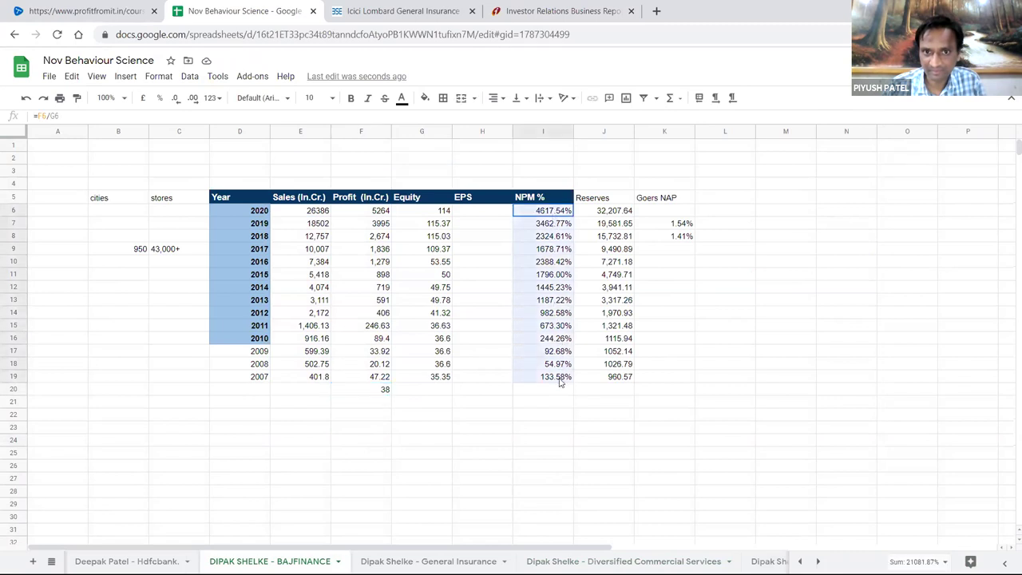
click(211, 97)
click(248, 170)
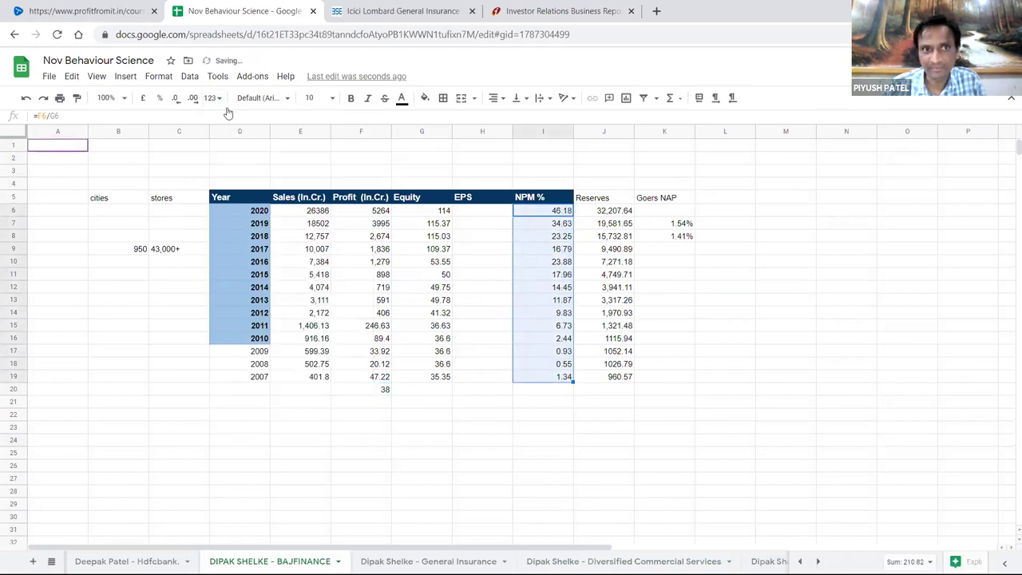
click(175, 98)
click(670, 327)
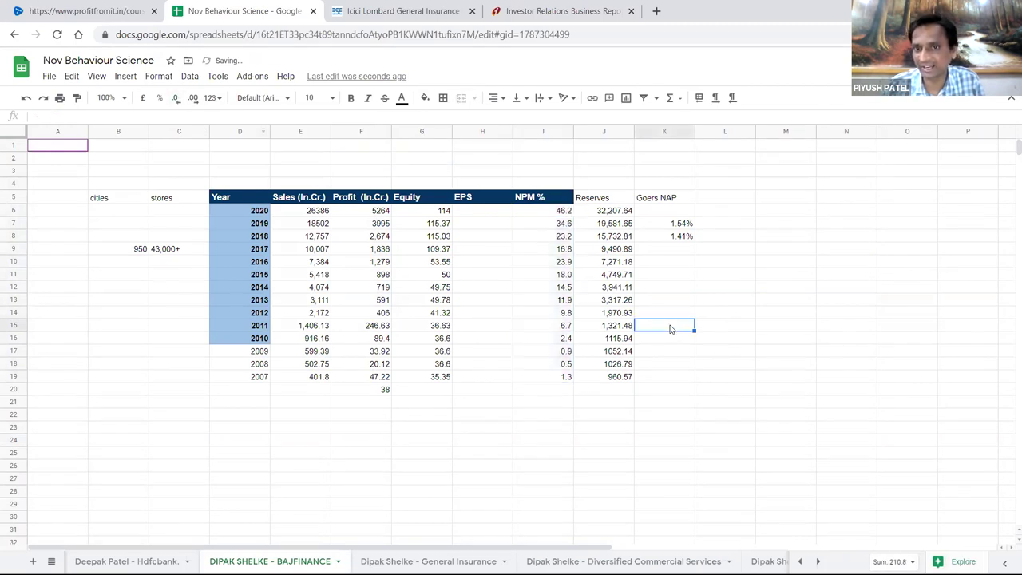
click(602, 417)
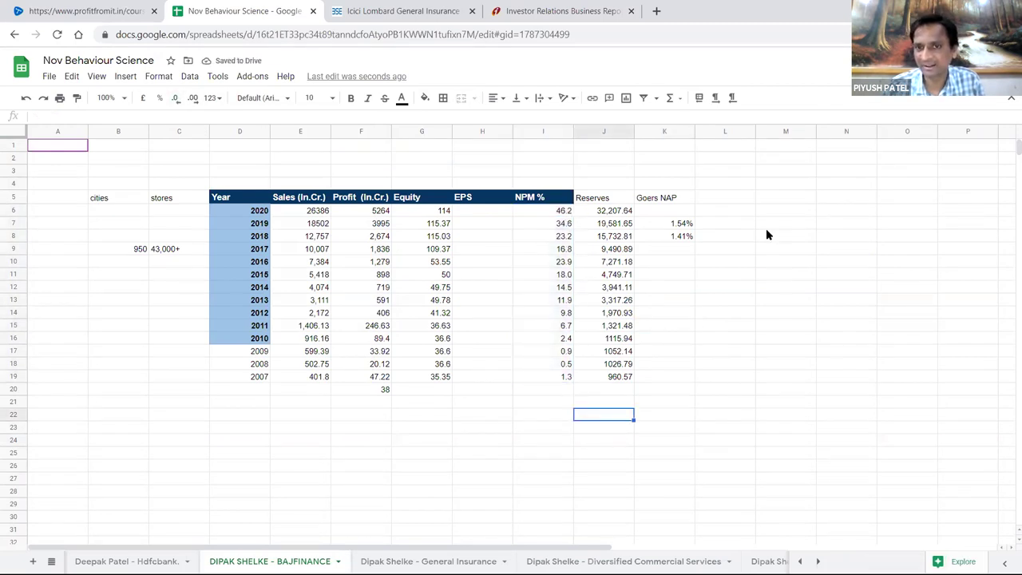
- Change the header in cell K5, beside Reserves, to read Goers Npa
click(679, 198)
double_click(681, 199)
text(pa)
key(Return)
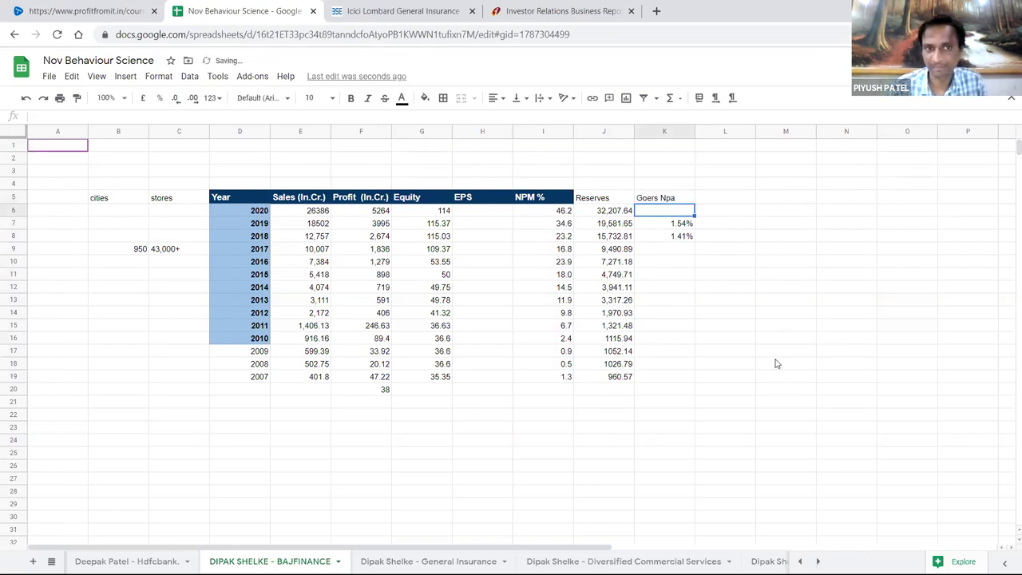
click(662, 201)
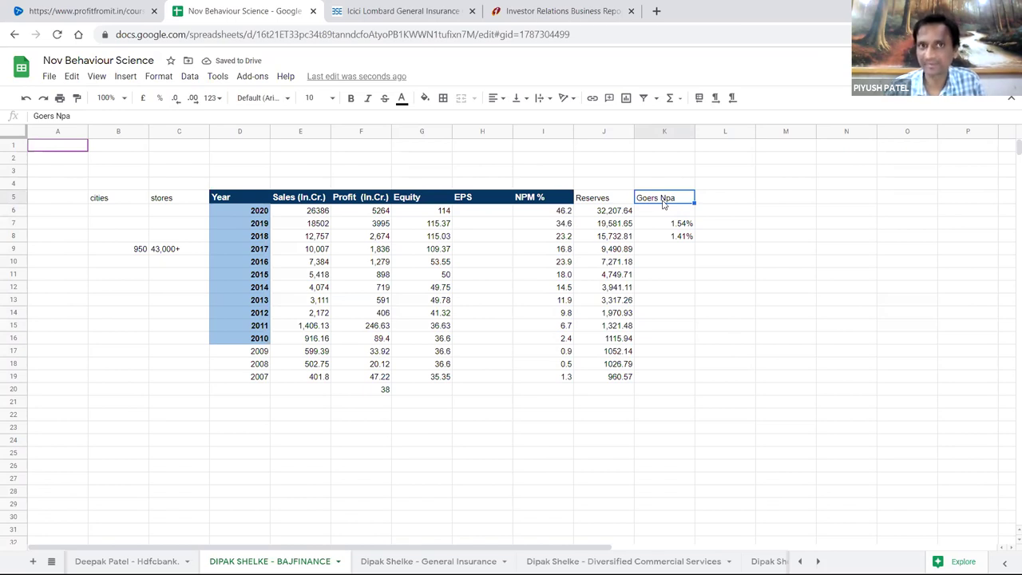
- Examine which years have Goers Npa values and which are blank, compared with the sales and profit columns
click(668, 224)
click(669, 265)
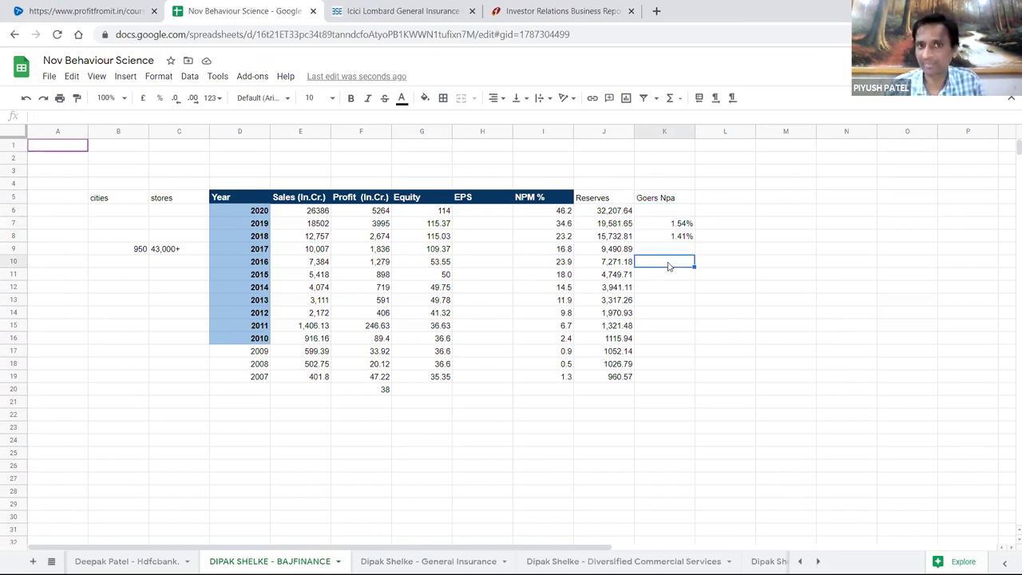
drag(675, 225, 677, 239)
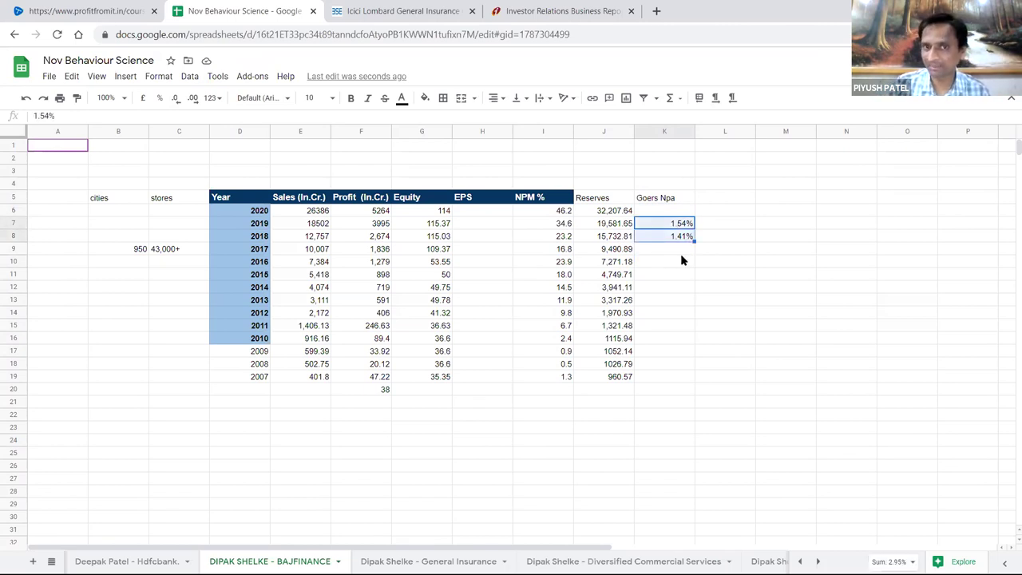
click(677, 286)
drag(679, 224, 682, 235)
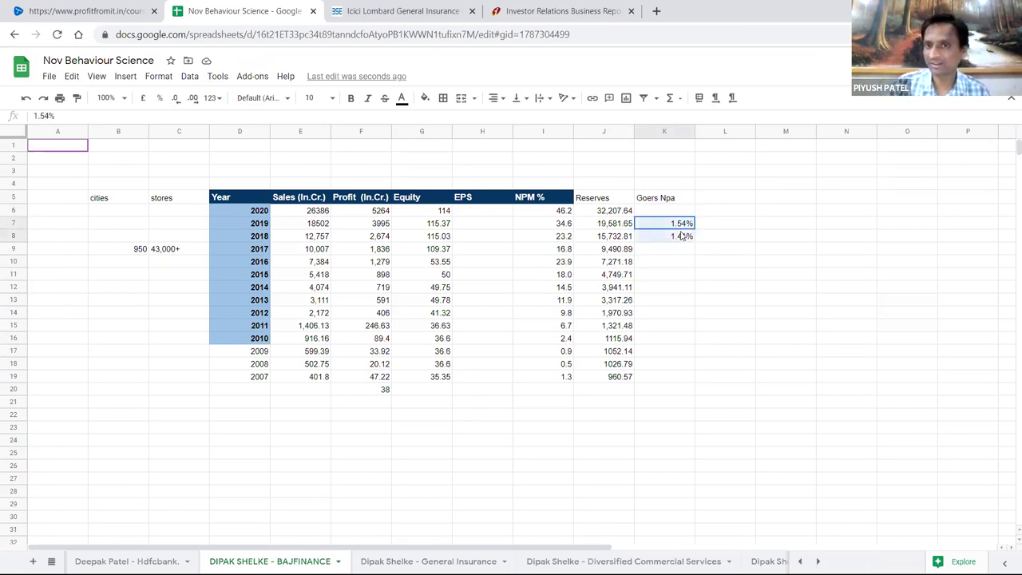
click(682, 288)
click(687, 325)
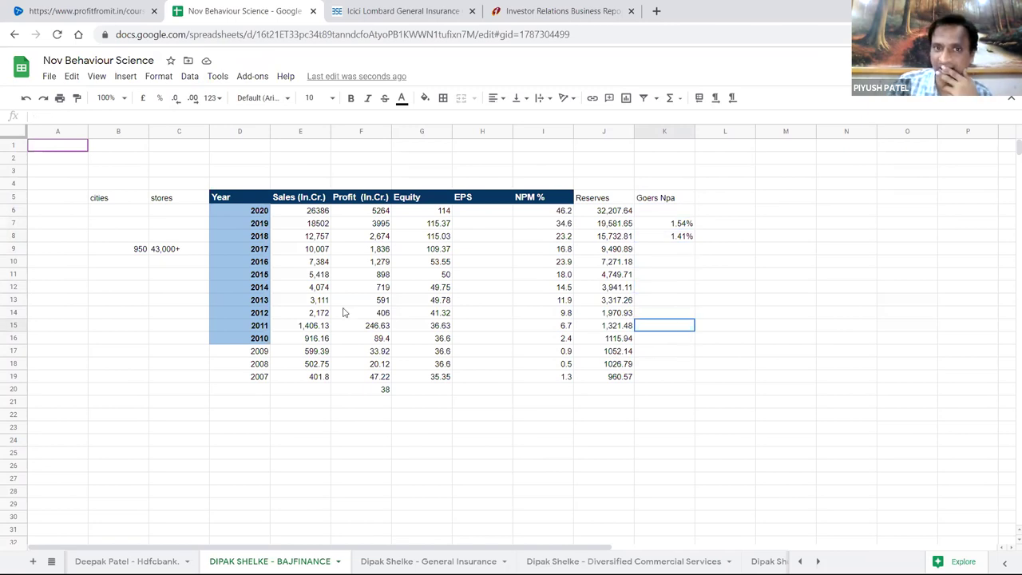
drag(308, 199, 358, 388)
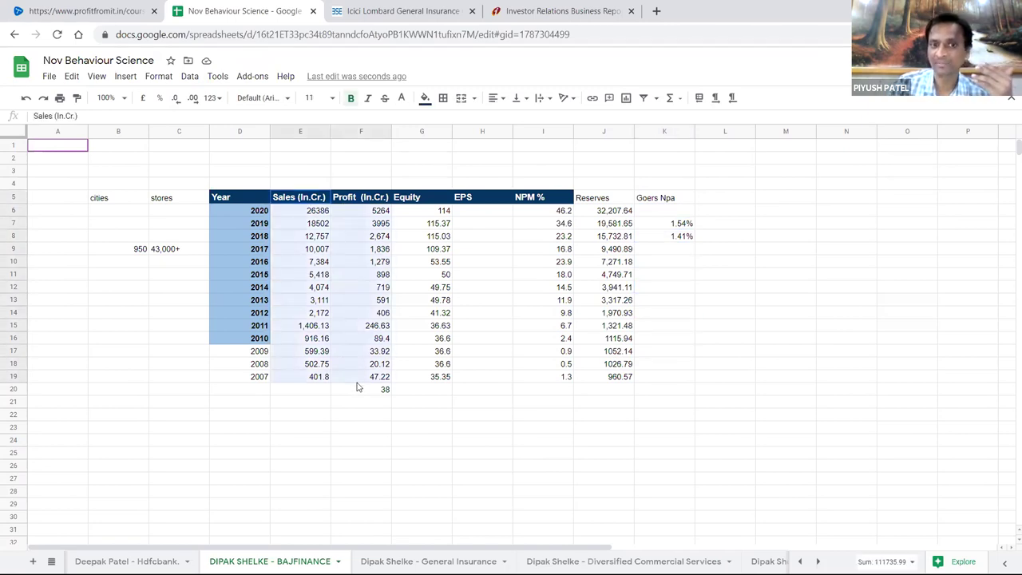
drag(684, 226, 684, 236)
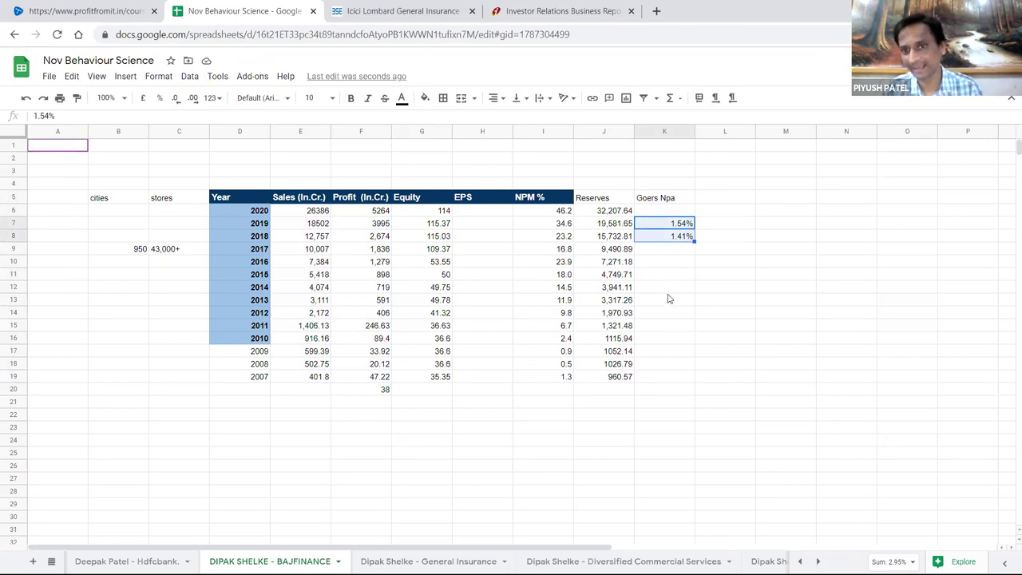
drag(667, 289, 668, 297)
click(680, 222)
drag(681, 240, 680, 236)
click(693, 264)
click(689, 290)
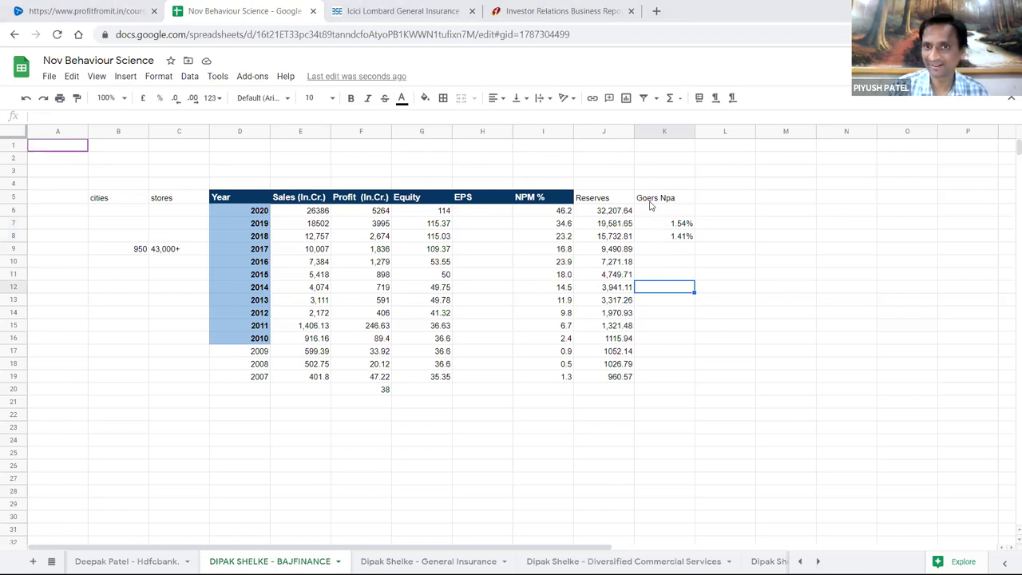
click(691, 330)
drag(671, 199, 261, 394)
click(682, 456)
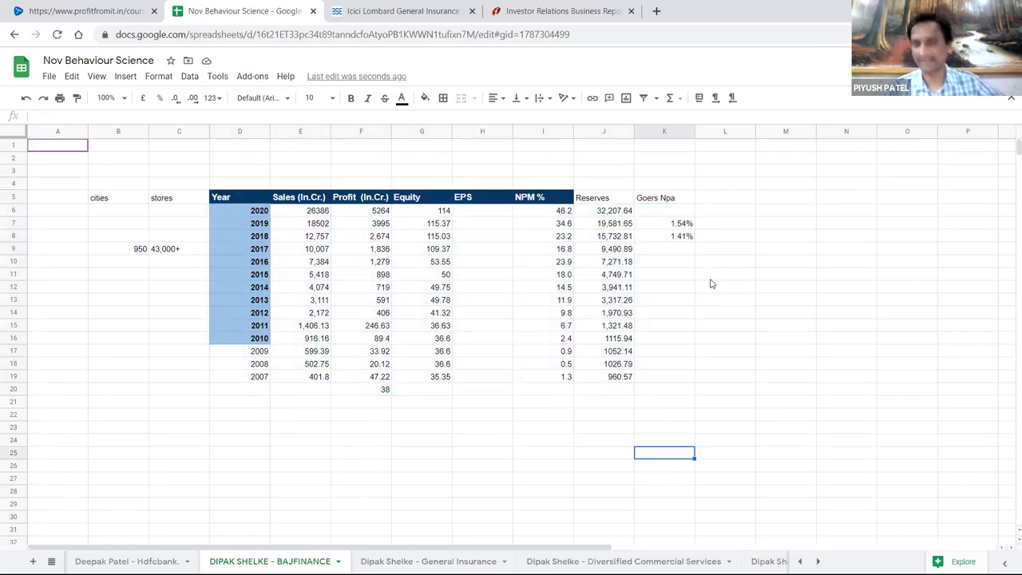
click(711, 277)
drag(664, 210, 663, 376)
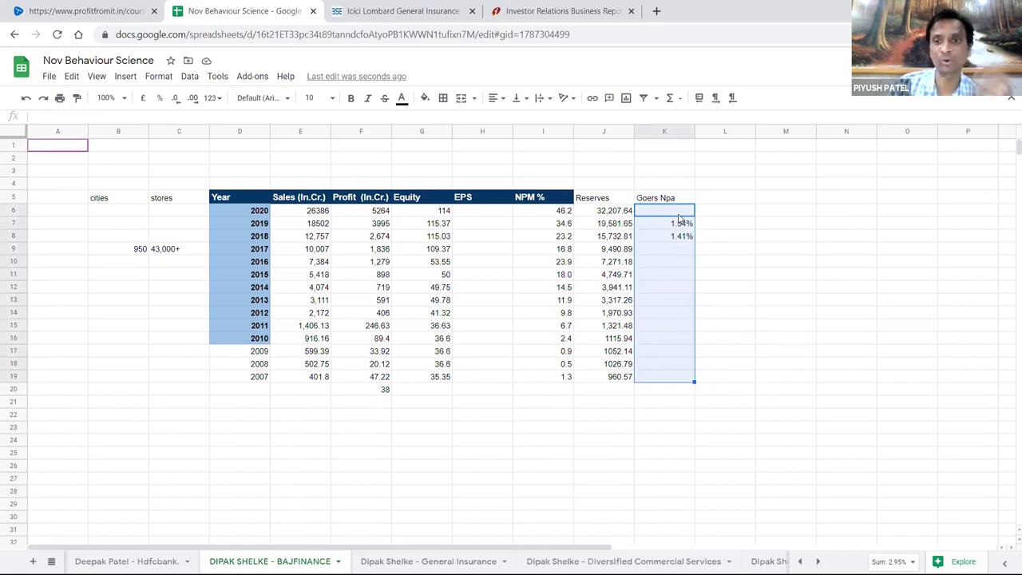
click(631, 453)
drag(666, 210, 675, 376)
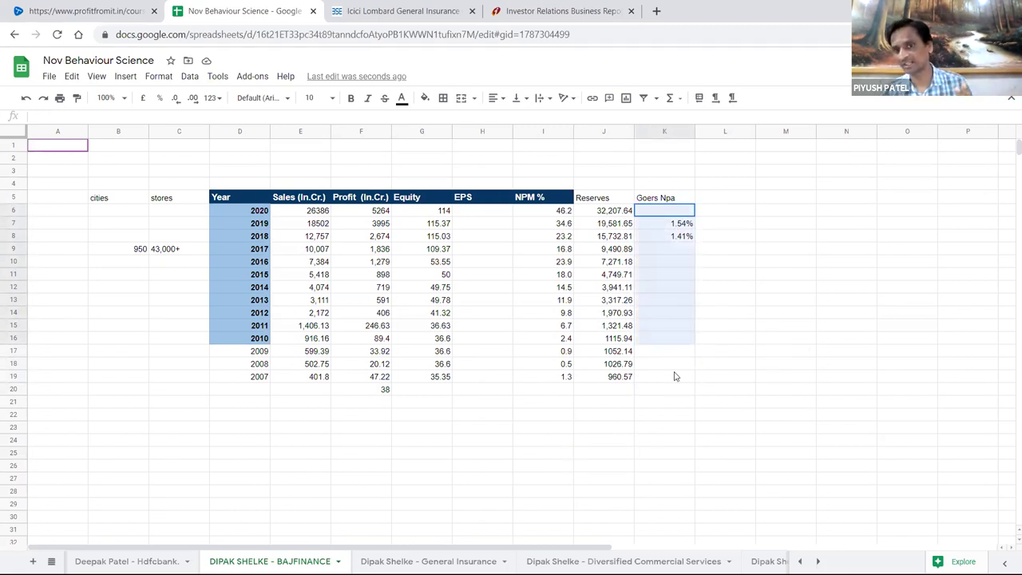
- Search the BAJFINANCE sheet for npa and close the search
click(503, 415)
key(ctrl+f)
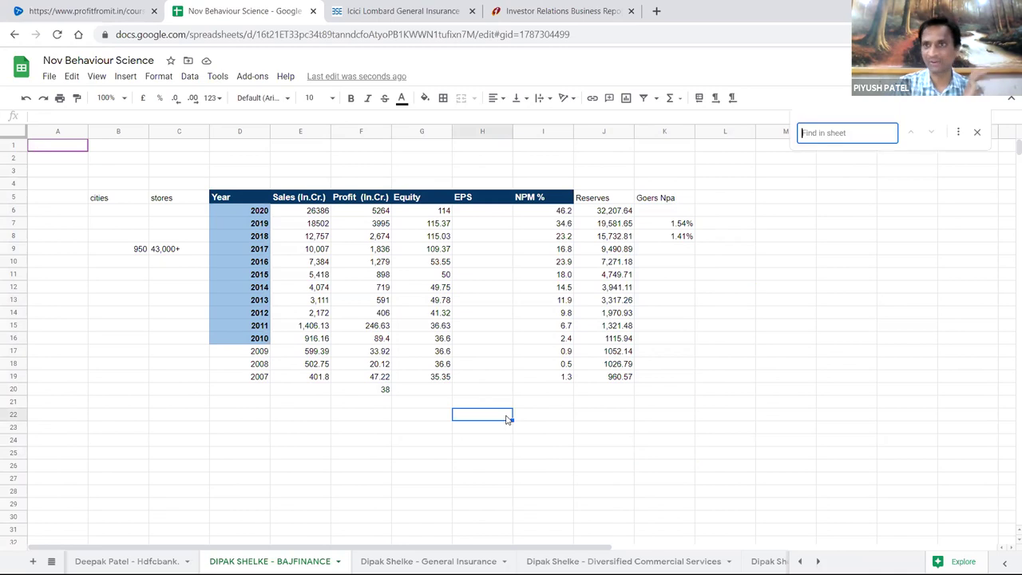
text(npa)
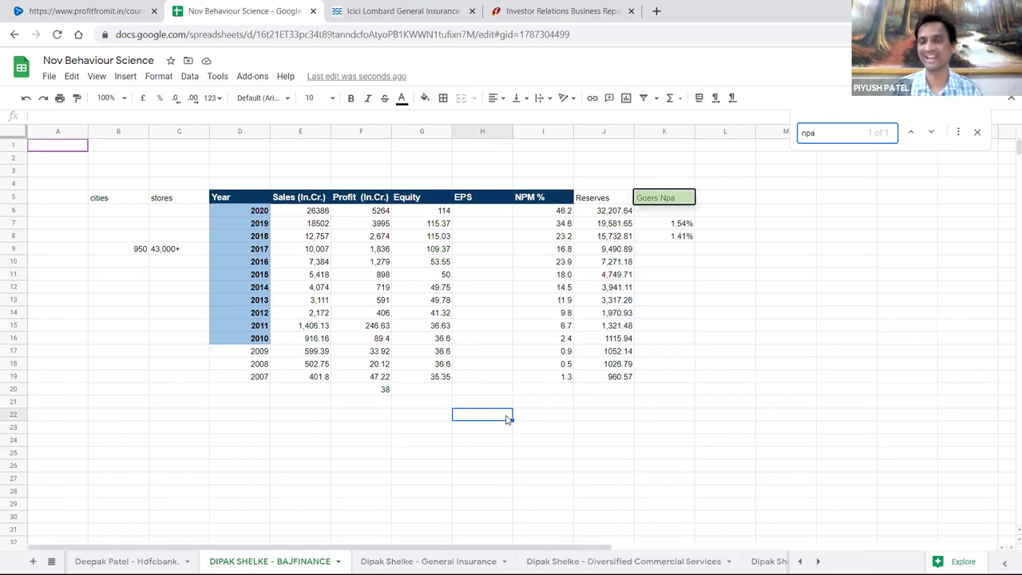
key(Escape)
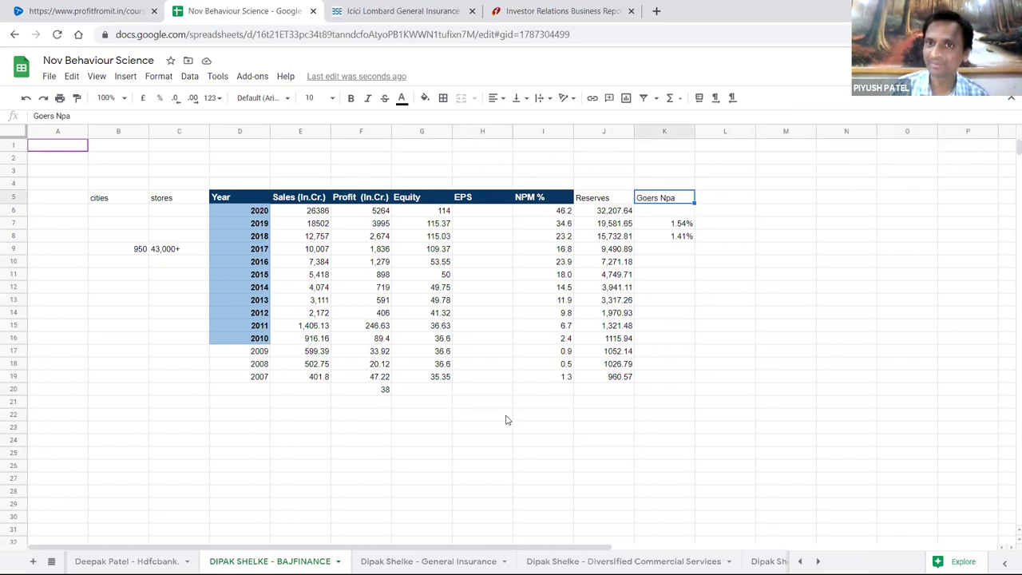
- Examine the Year column and the empty rows below 2007 to see which earlier years are missing
click(363, 379)
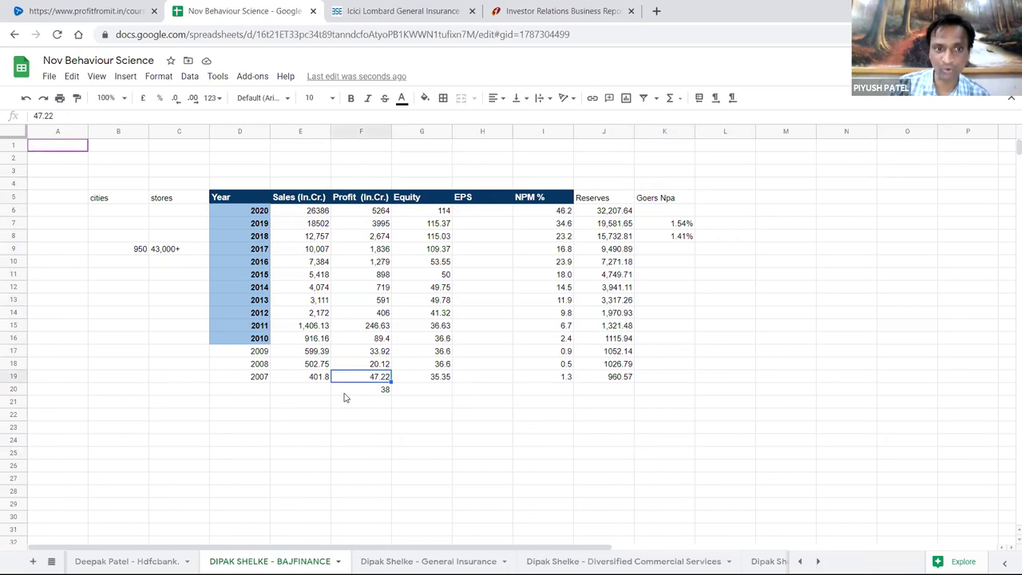
drag(263, 192, 269, 452)
click(380, 441)
drag(233, 378, 614, 408)
drag(247, 379, 260, 468)
click(365, 443)
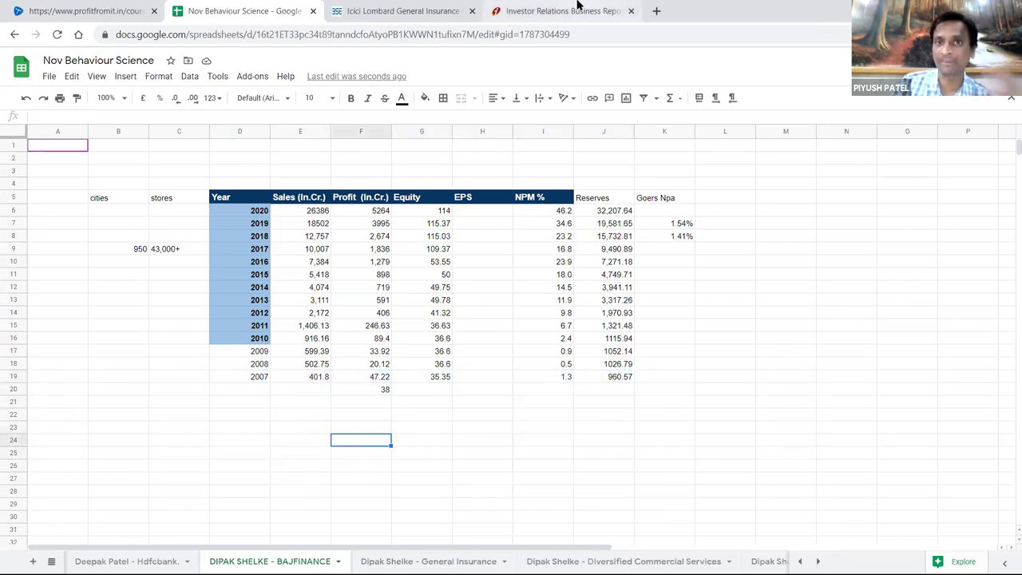
- Check the annual report years listed on ICICI Lombard's Investor Relations page and return to the BAJFINANCE sheet
click(575, 10)
scroll(522, 370, down, 1)
scroll(522, 369, up, 3)
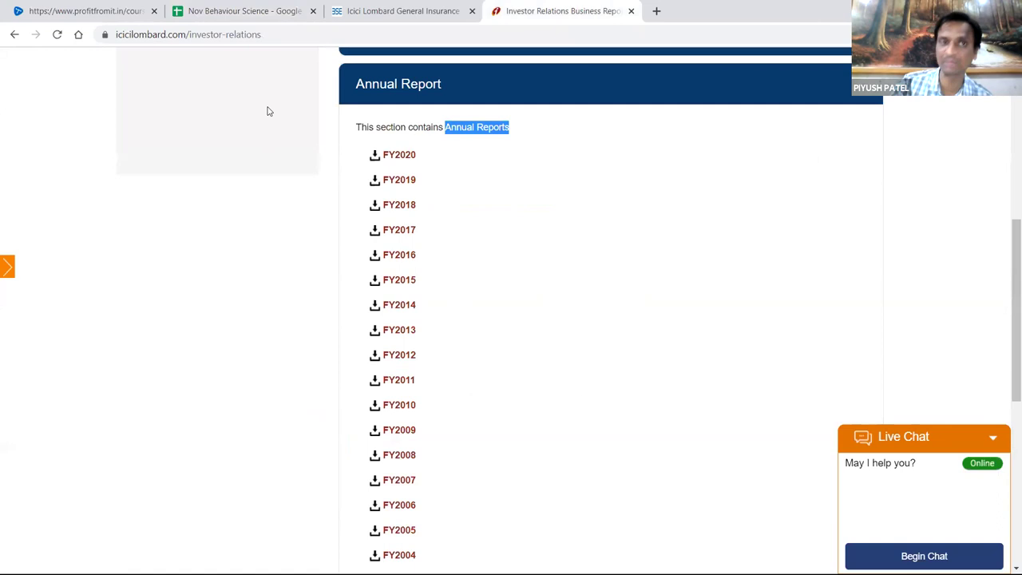
click(229, 9)
click(280, 454)
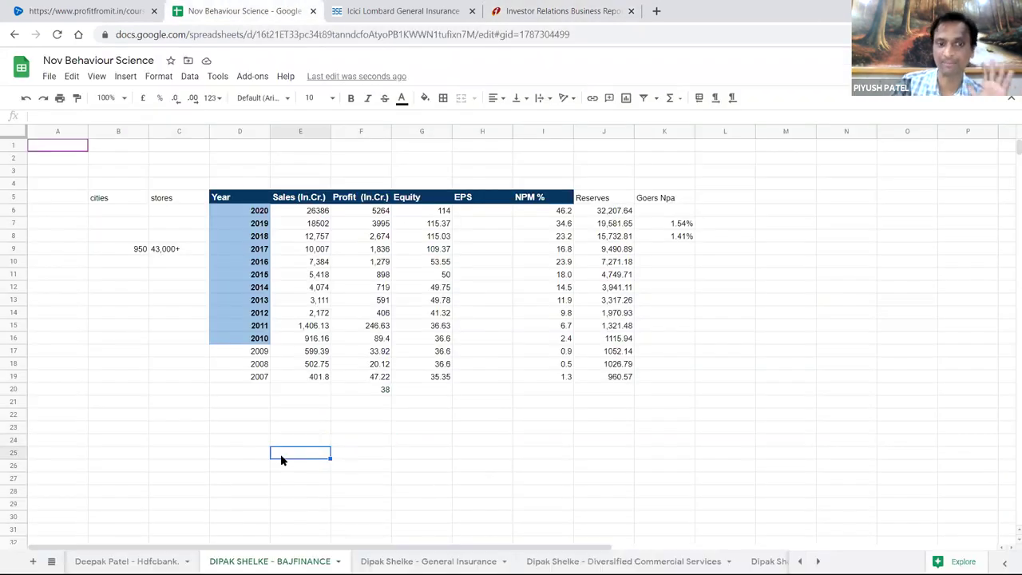
click(489, 490)
click(588, 442)
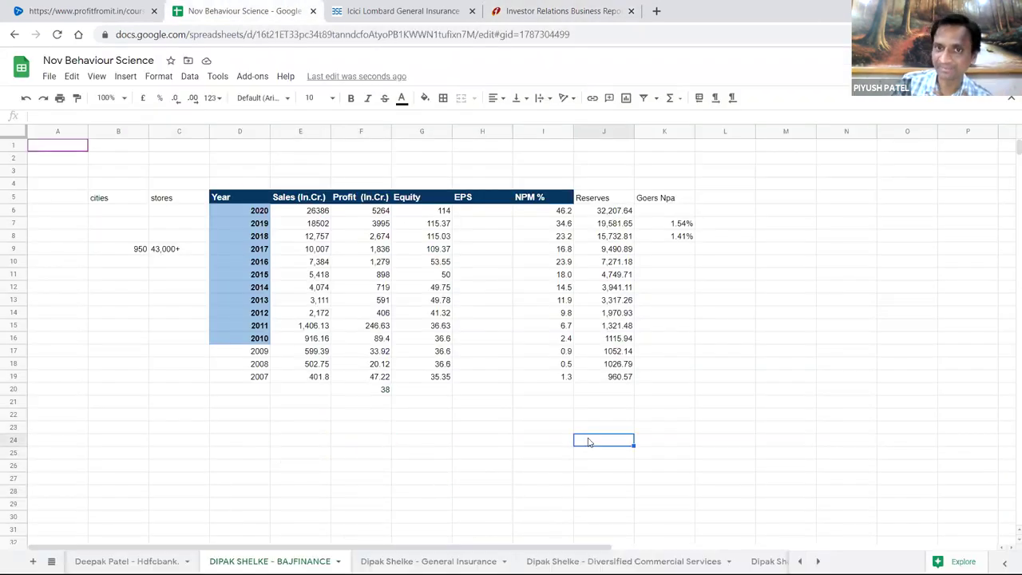
click(669, 199)
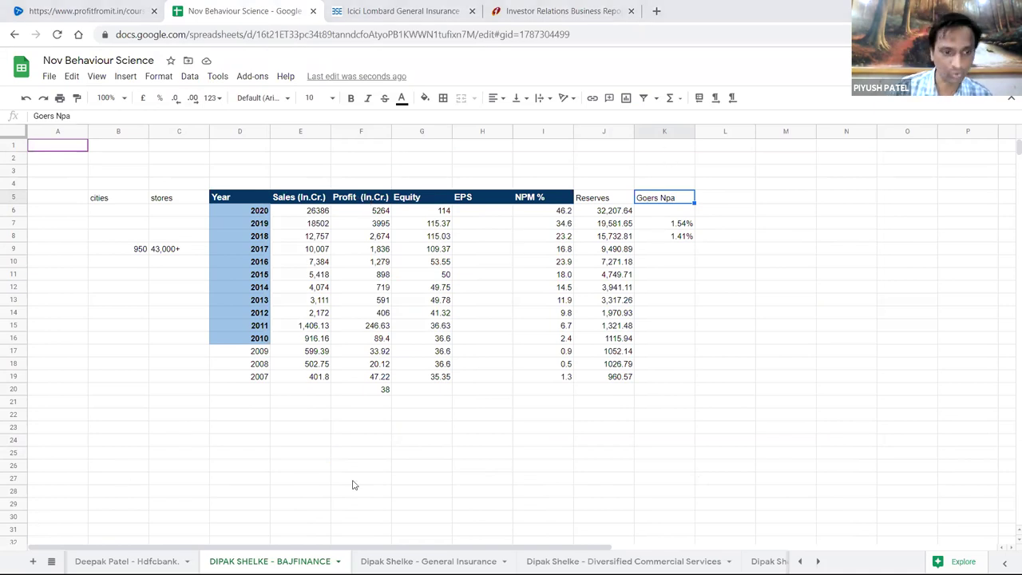
scroll(315, 468, down, 2)
scroll(314, 469, up, 1)
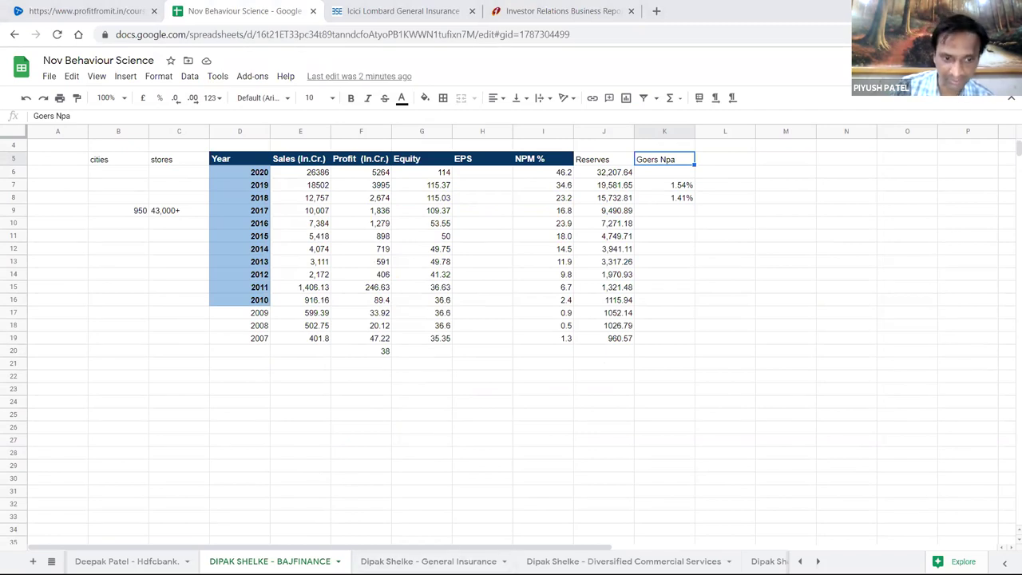
scroll(332, 397, up, 1)
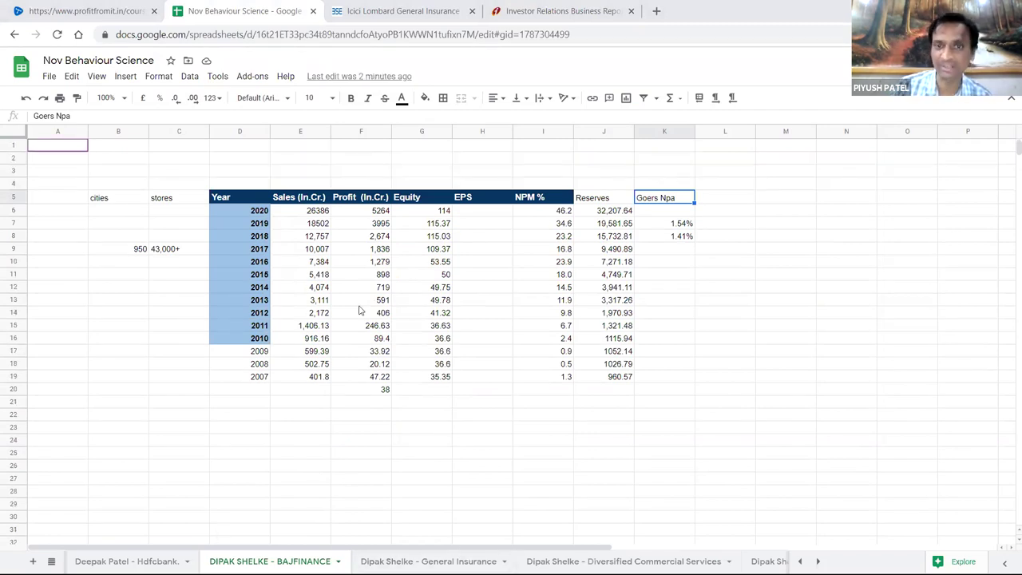
drag(242, 157, 692, 157)
click(269, 426)
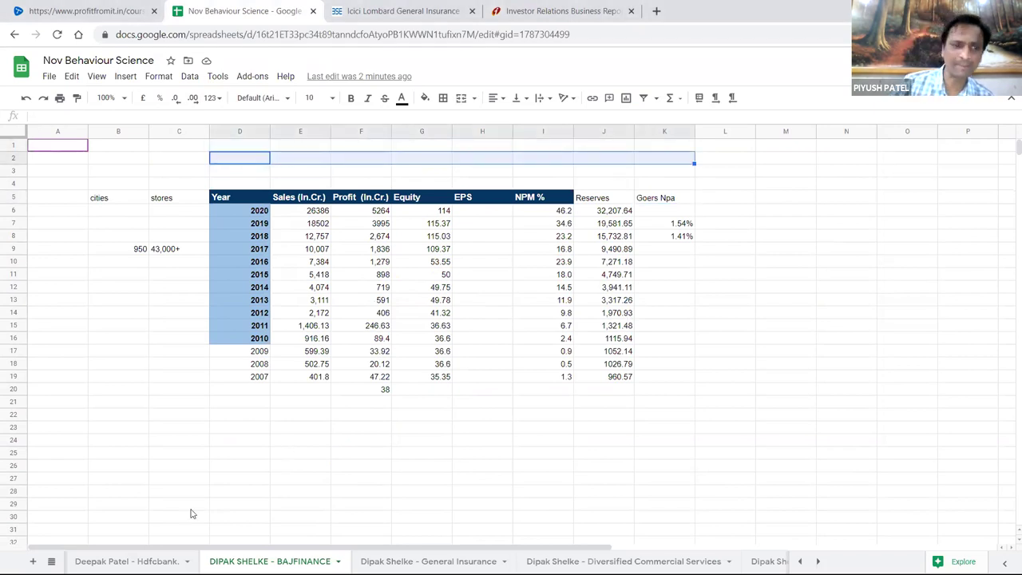
- Open Sheet1 and look through the company research list around the Bajaj Auto row
click(51, 561)
scroll(118, 465, up, 10)
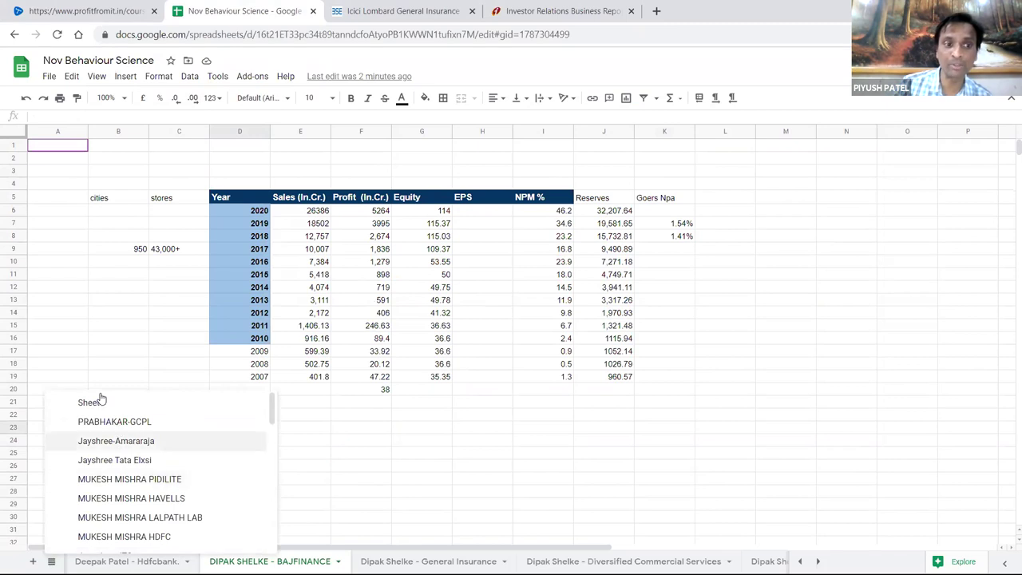
click(92, 401)
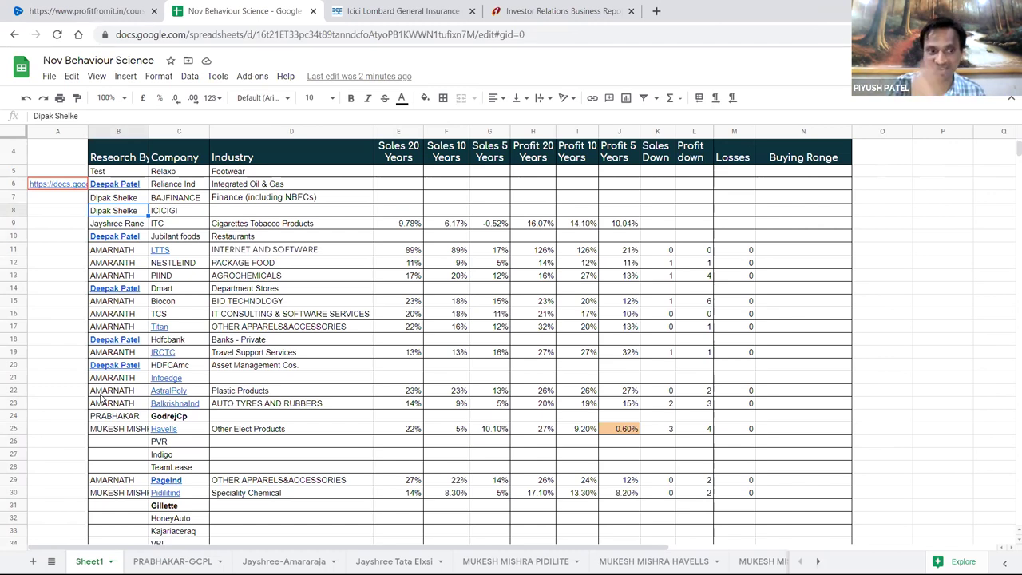
scroll(316, 323, down, 5)
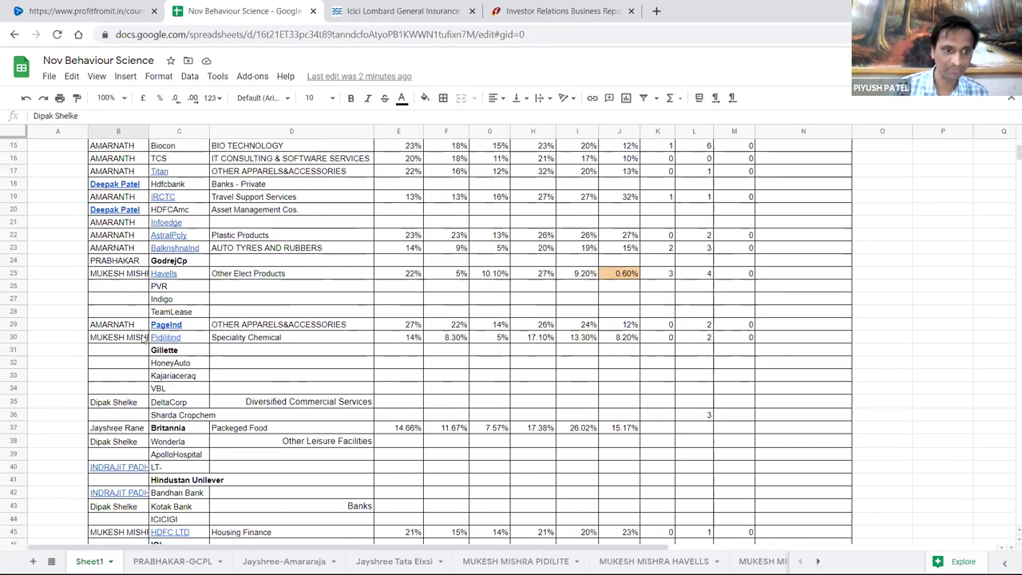
scroll(214, 330, down, 6)
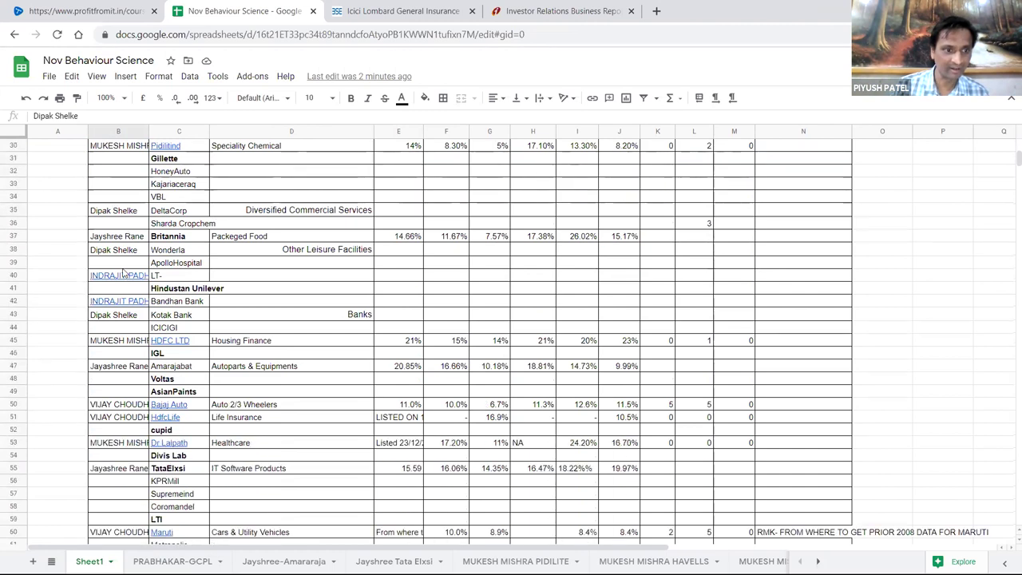
click(113, 404)
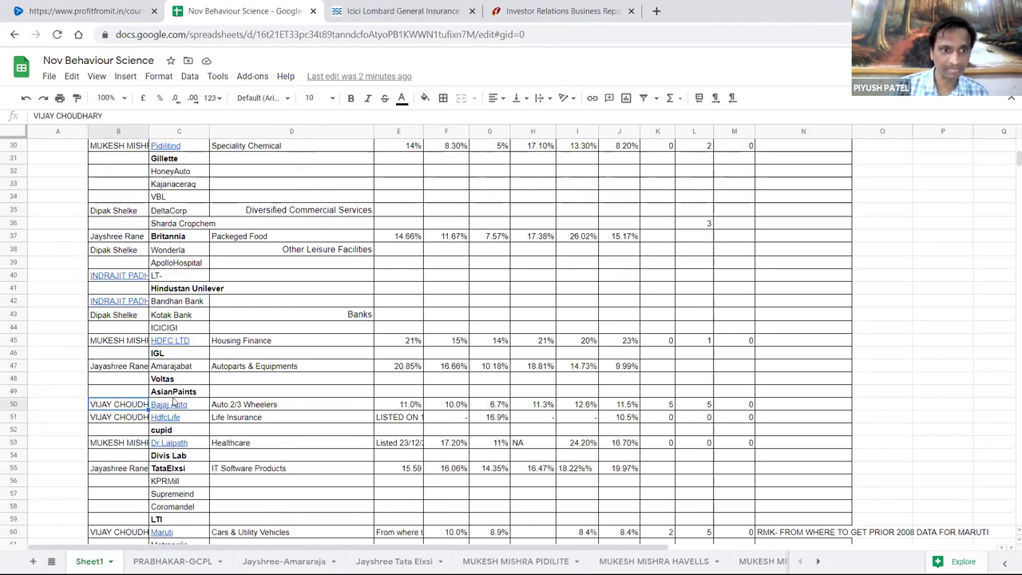
scroll(142, 265, up, 1)
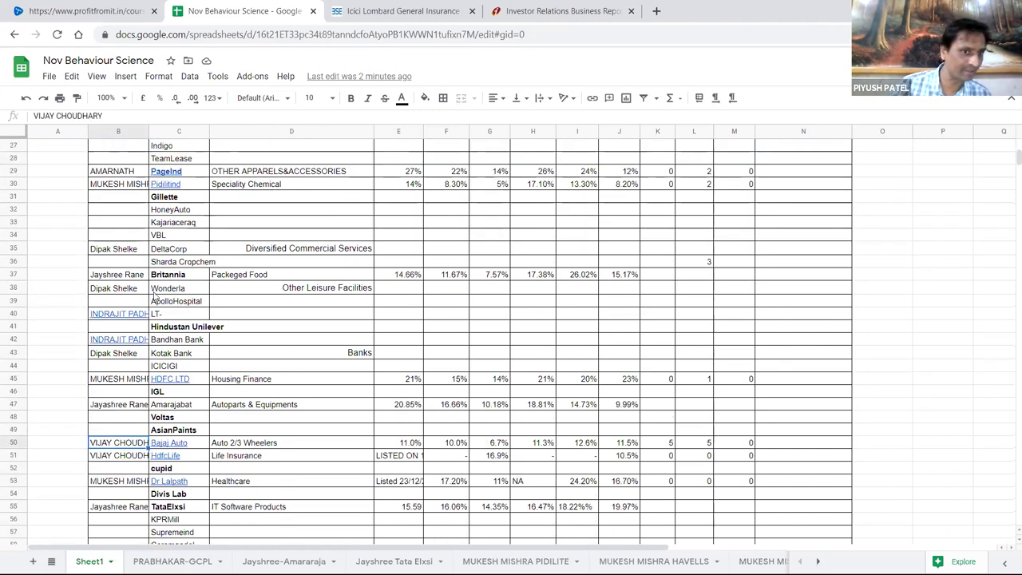
- Check the LT and Bandhan Bank entries in Sheet1 and open the LT company sheet
click(118, 314)
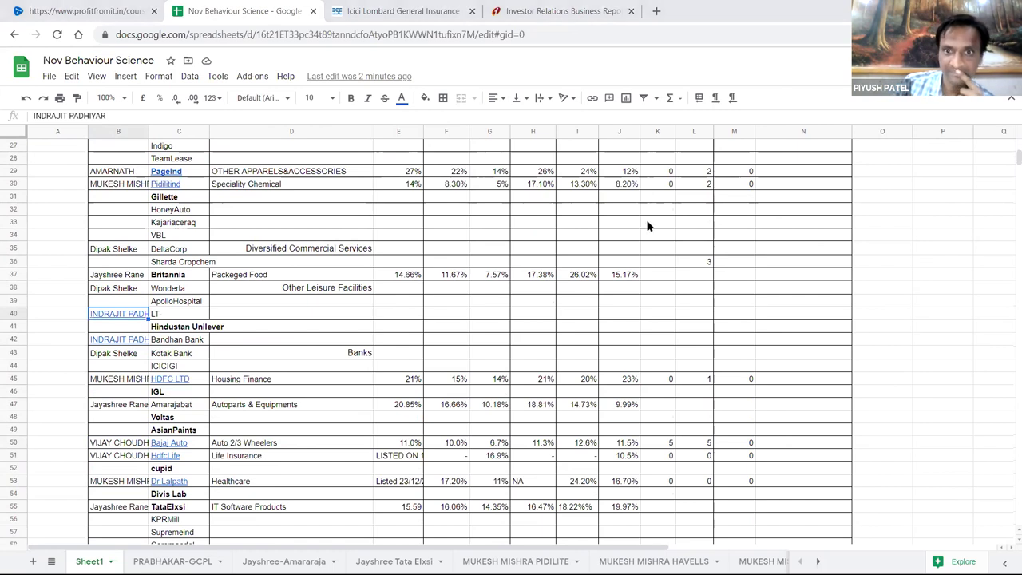
click(184, 327)
click(186, 312)
click(191, 343)
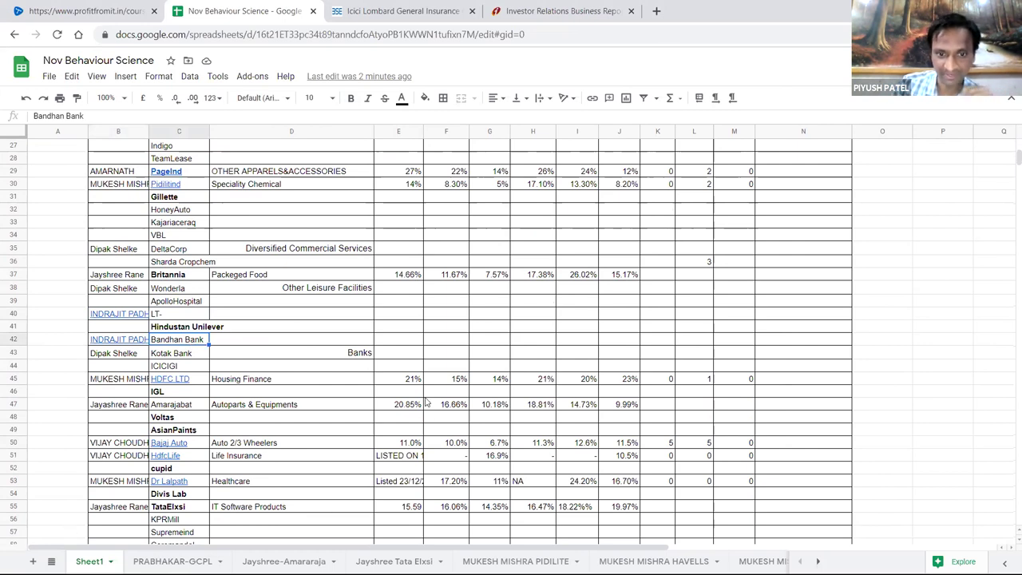
click(51, 561)
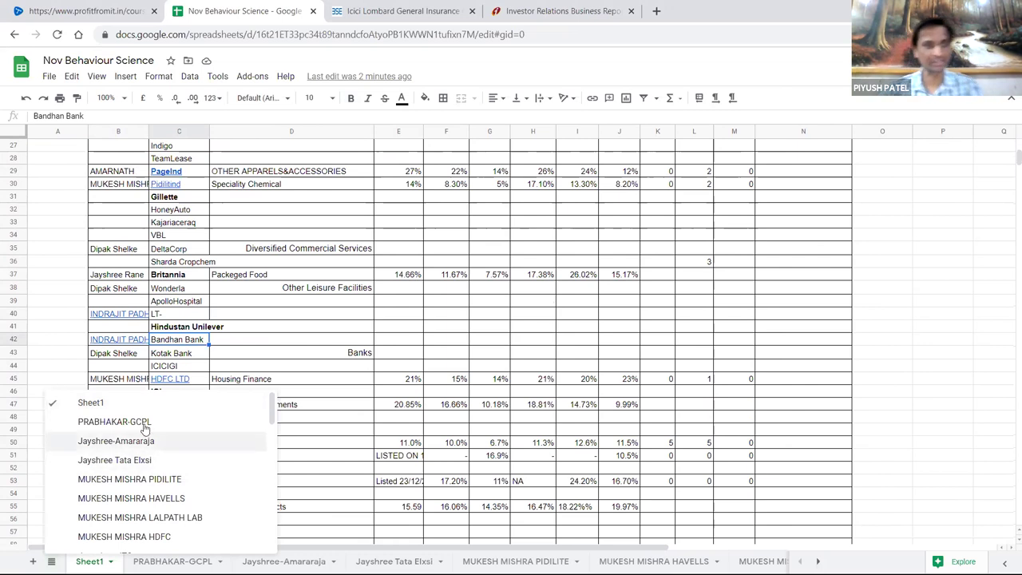
scroll(177, 458, down, 1)
scroll(177, 458, down, 5)
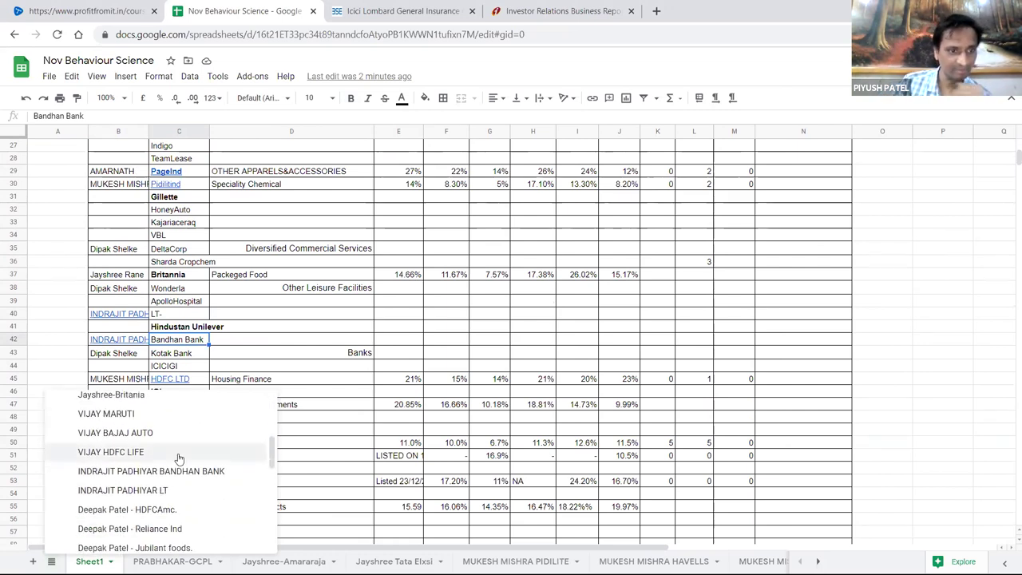
click(162, 490)
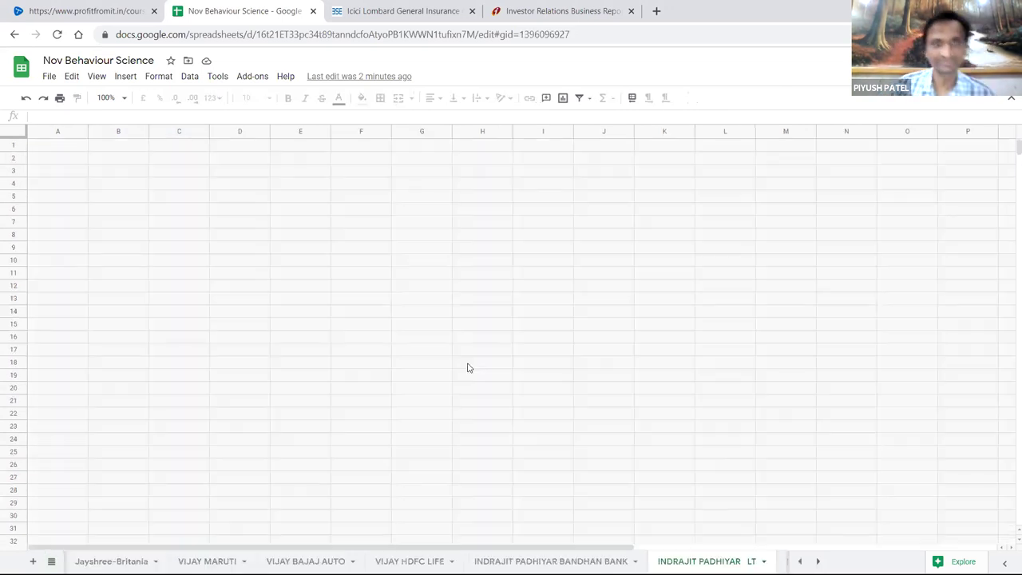
- Examine the LT table from 2020 back to 1999 to see which yearly figures are missing
click(431, 344)
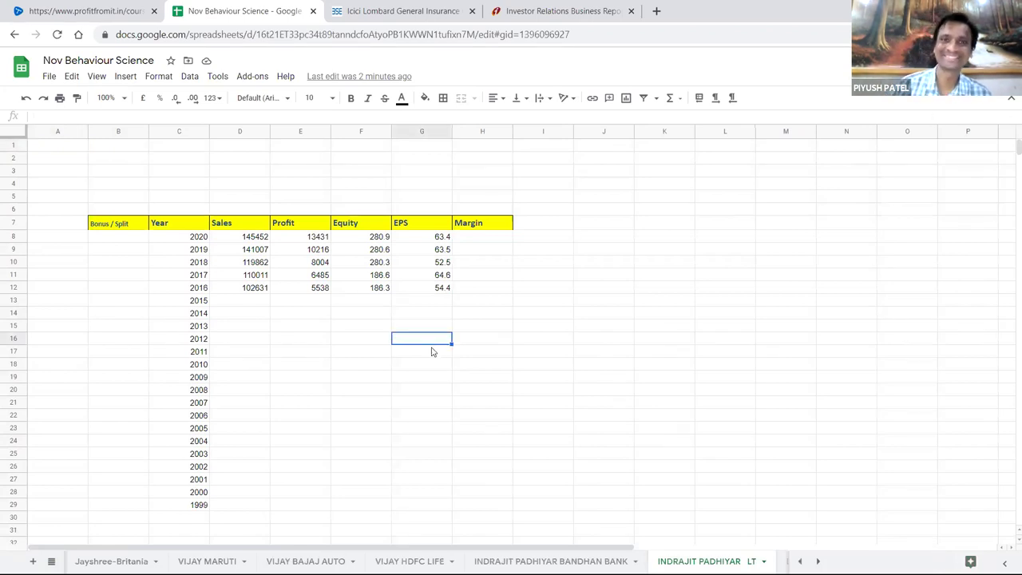
click(308, 352)
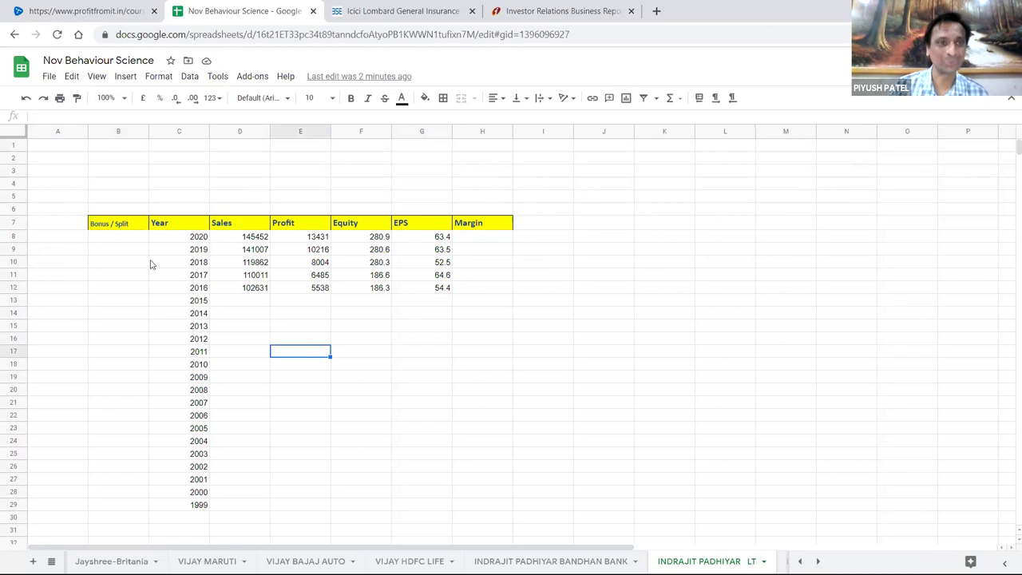
drag(119, 231, 490, 496)
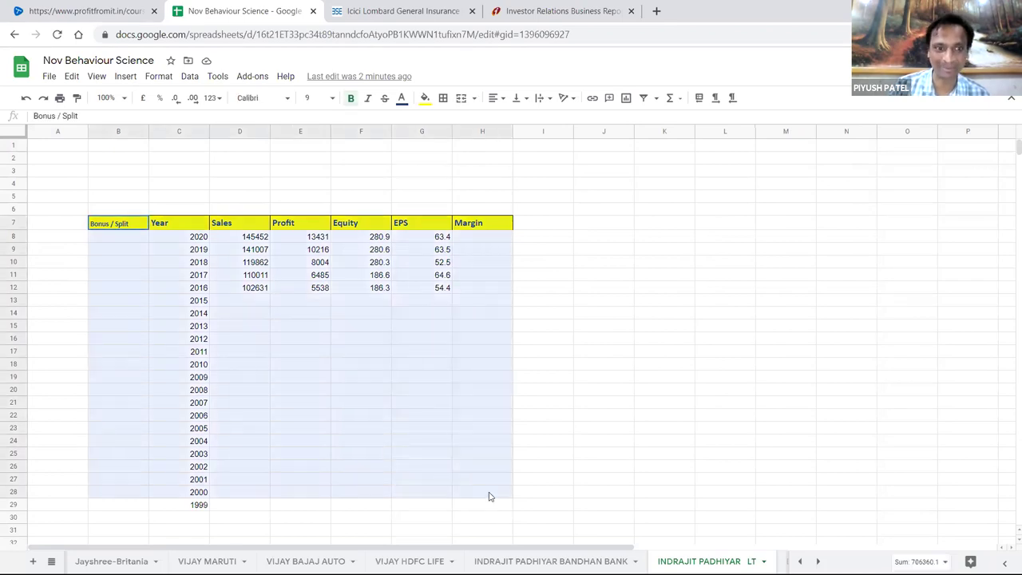
click(358, 509)
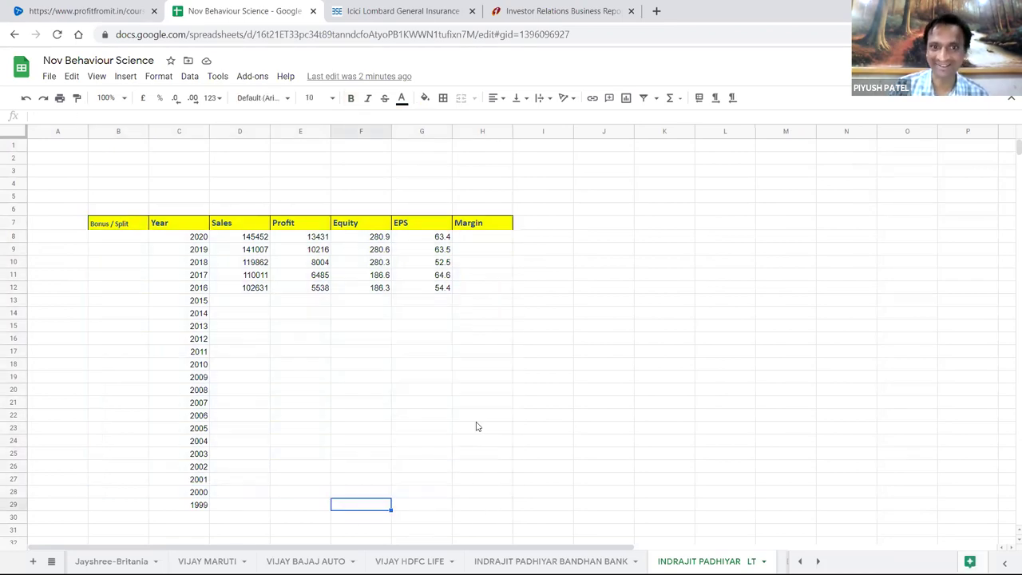
click(419, 341)
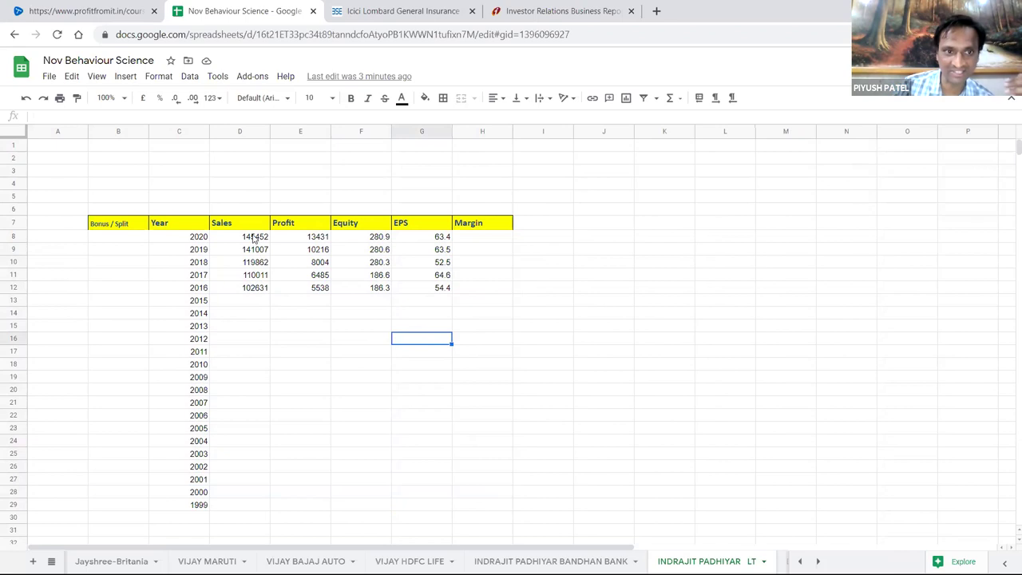
- Review how the LT Sales and Profit figures developed from 2016 to 2020
drag(254, 238, 267, 288)
drag(279, 354, 278, 364)
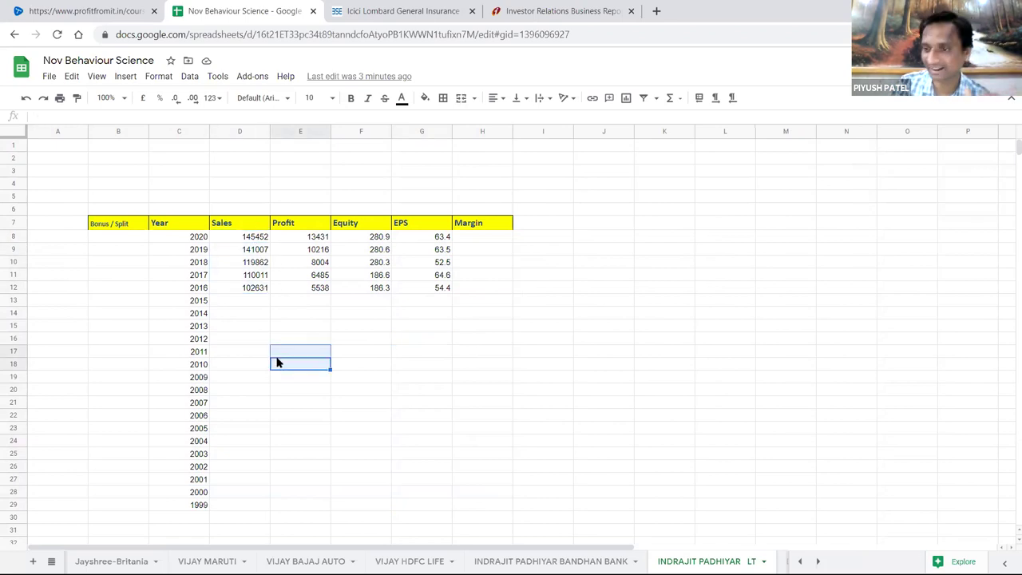
click(257, 291)
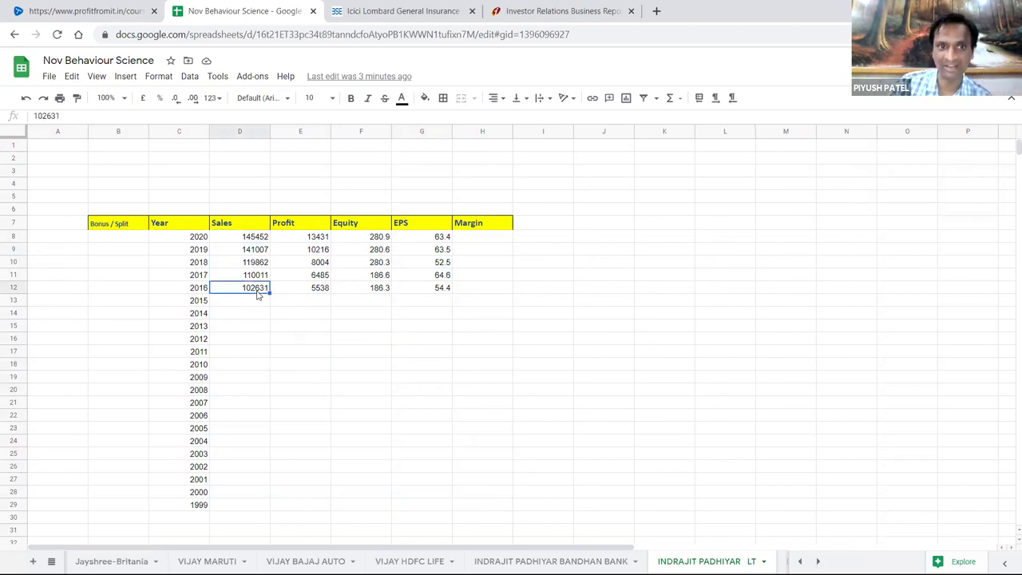
click(264, 237)
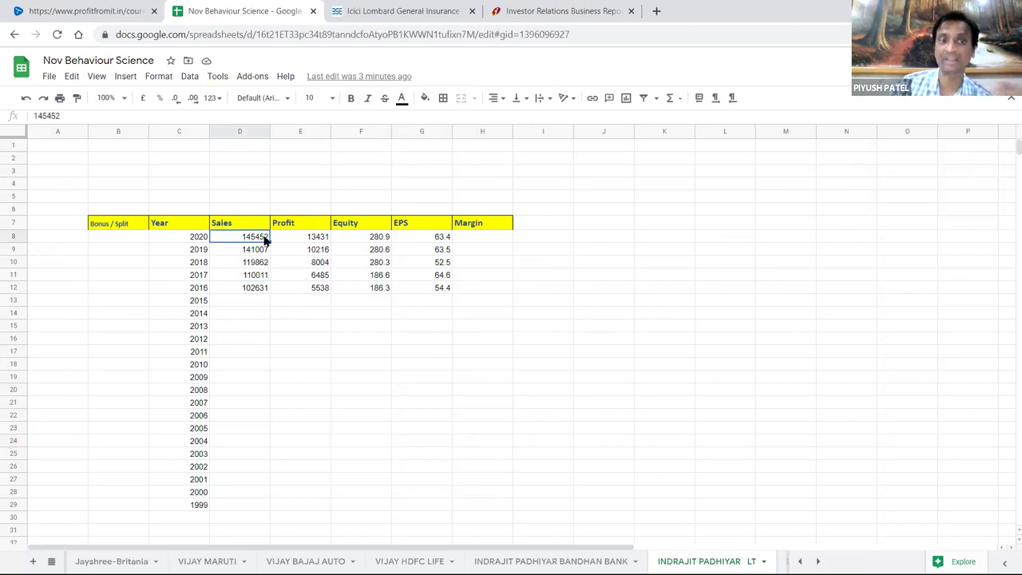
drag(254, 288, 251, 238)
click(335, 305)
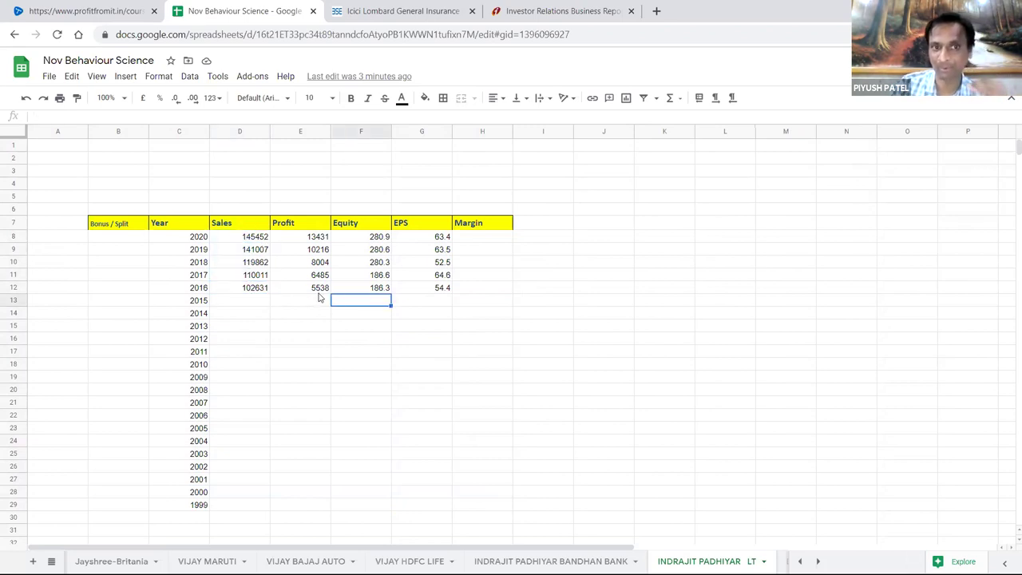
drag(319, 289, 308, 244)
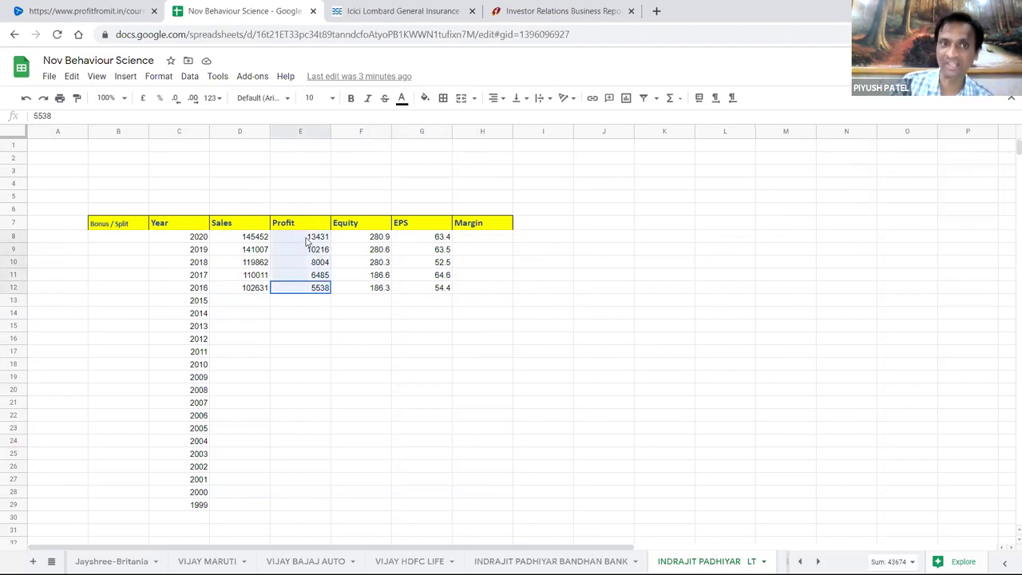
click(477, 342)
- Calculate the 2020 margin in cell H8 of the LT sheet with the formula =(100*E8)/D8
click(499, 241)
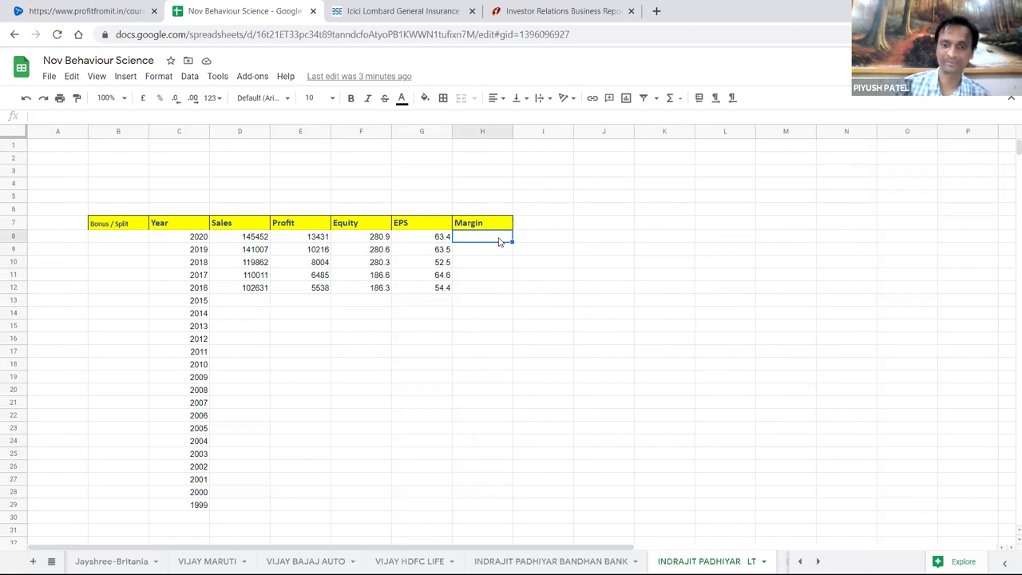
text(=)
text(100*)
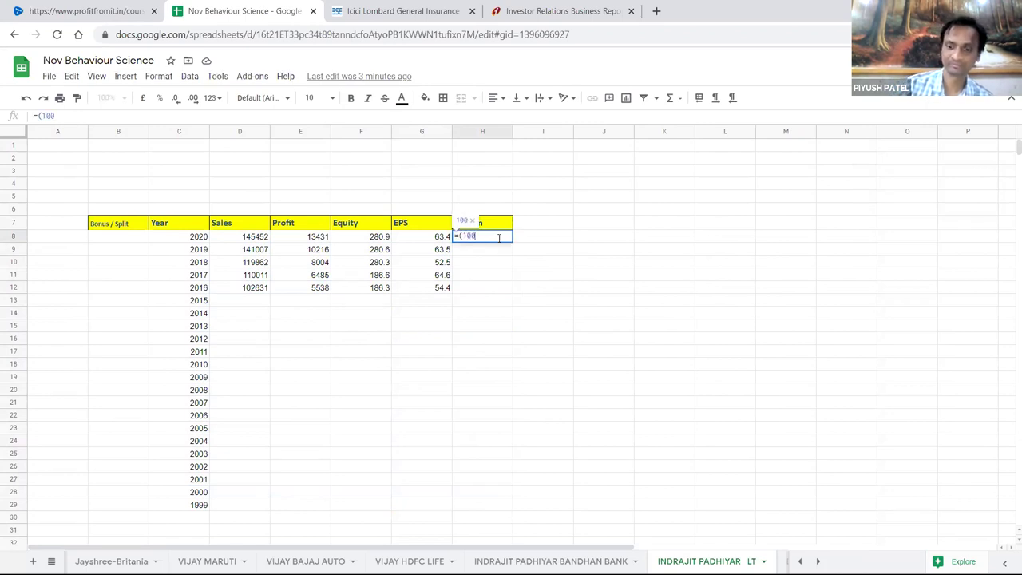
key(Left)
key(Left)
key(Left)
text()/)
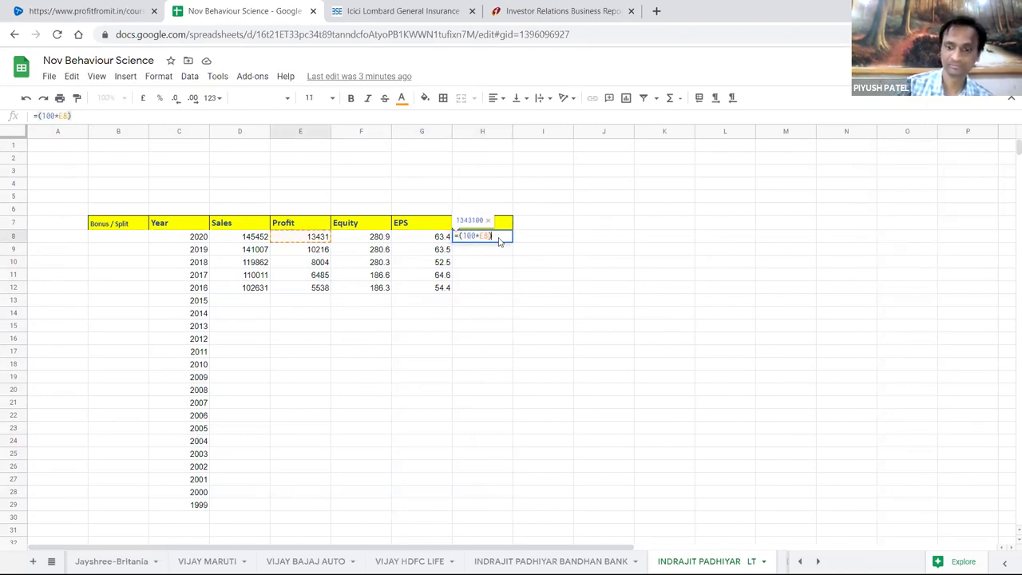
key(Left)
key(Left)
key(Left)
key(Left)
key(Return)
key(Up)
- Reduce the 2020 margin in H8 to one decimal place
click(175, 100)
click(176, 100)
click(175, 100)
click(175, 100)
click(175, 100)
click(176, 100)
- Copy the margin formula from H8 down to H12 for the years 2019 to 2016
key(shift+Down)
key(shift+Down)
key(shift+Down)
key(shift+Down)
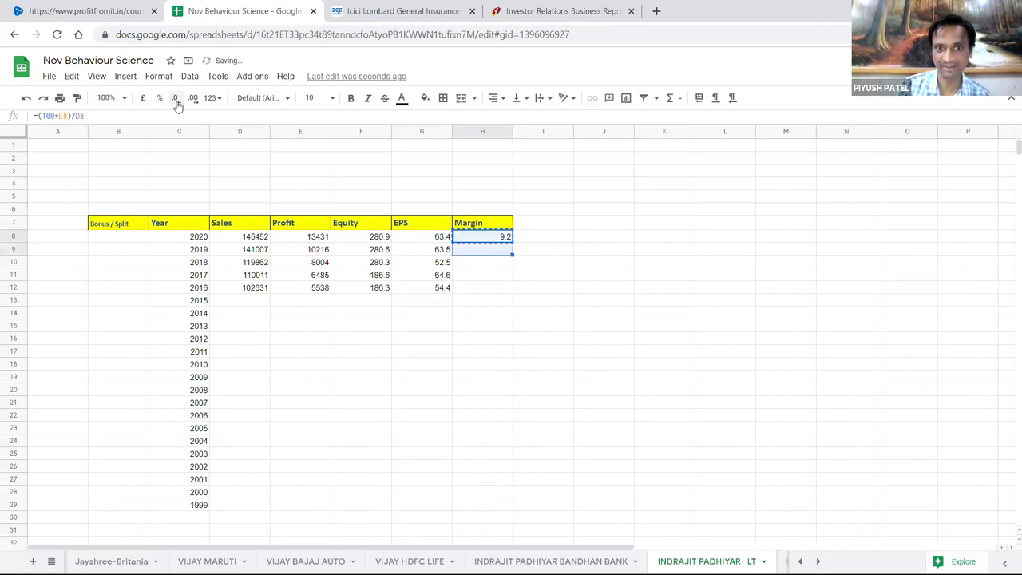
text(9.2 7.2 6.7 5.9 5.4)
key(Down)
key(Down)
key(Down)
key(Down)
key(Down)
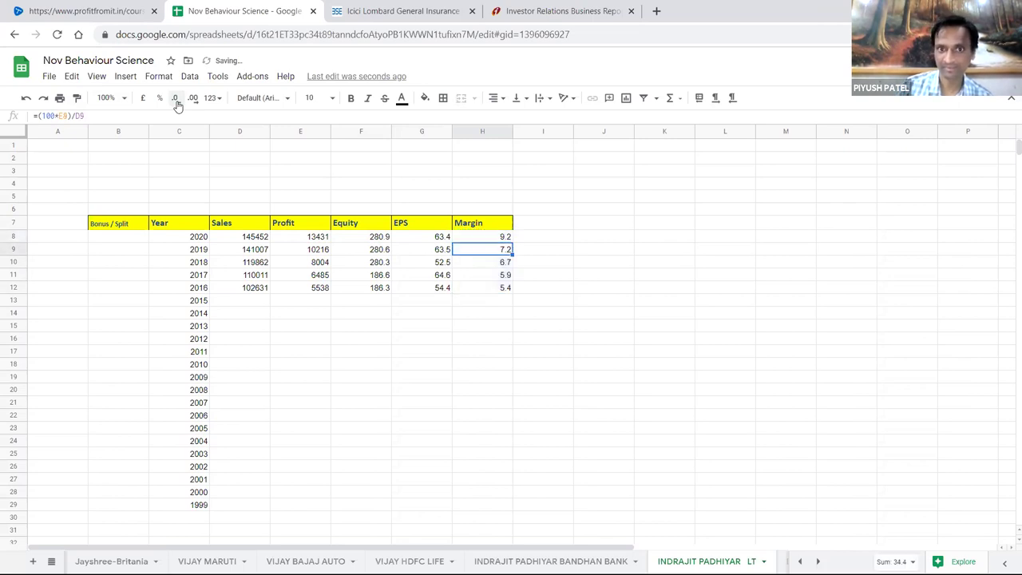
key(Up)
key(Up)
key(Up)
key(Up)
key(Up)
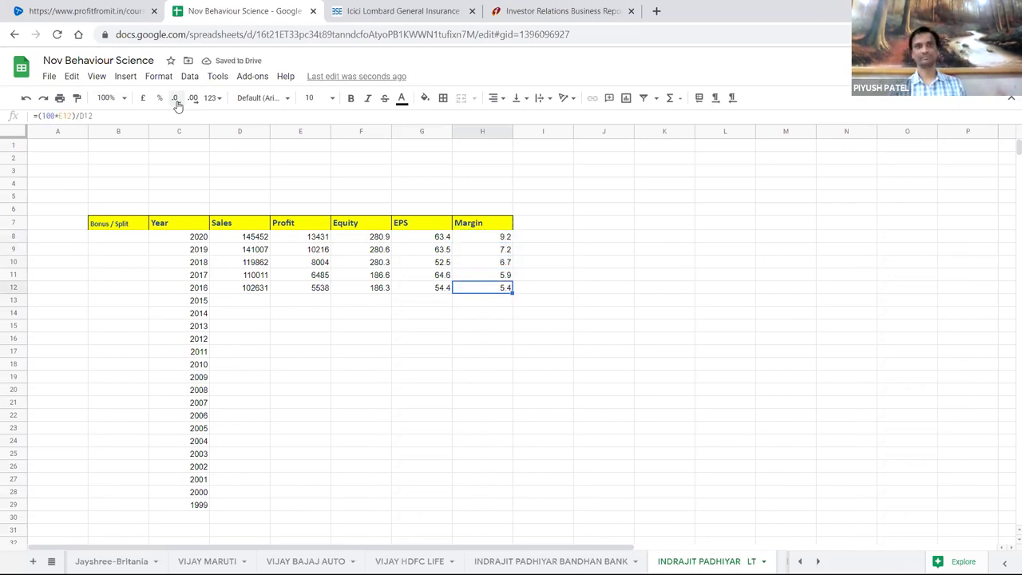
- Check the LT table's Profit column and the heading area above the table in rows 3 and 4
key(Left)
key(Left)
key(Left)
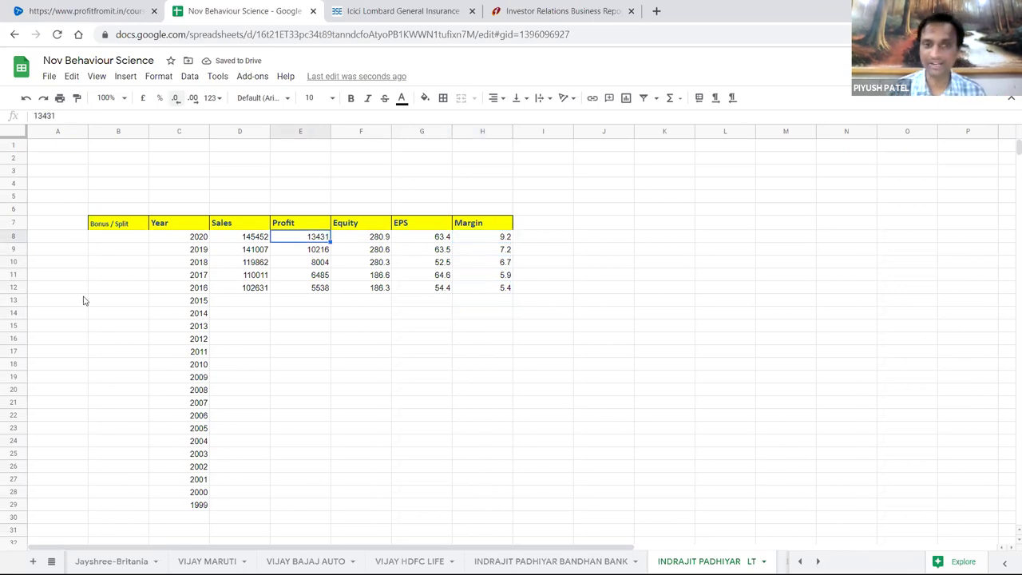
drag(372, 416, 361, 403)
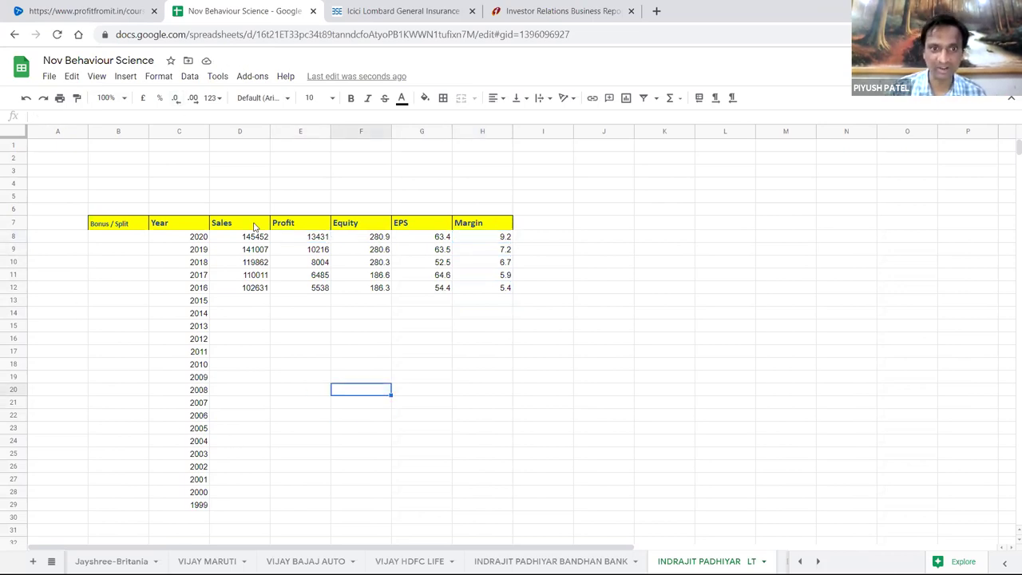
drag(132, 171, 492, 185)
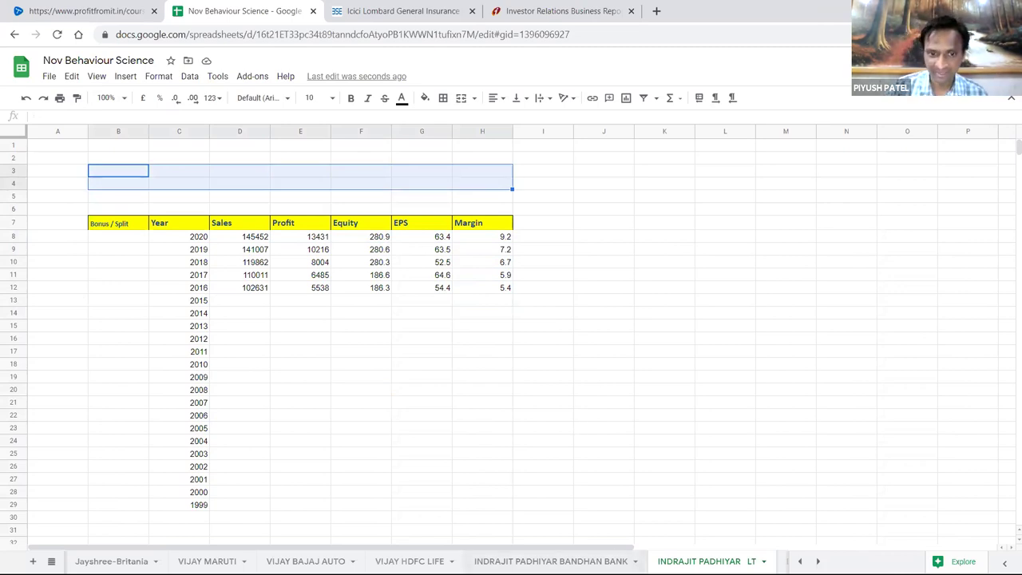
- Open the Bandhan Bank sheet and look over which years in its table have data
click(551, 562)
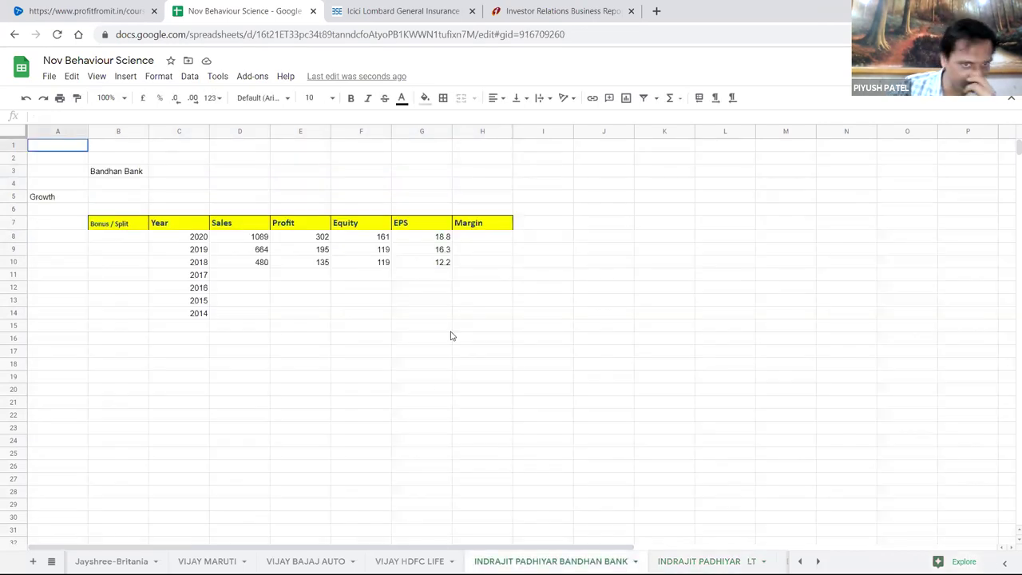
click(300, 322)
click(249, 352)
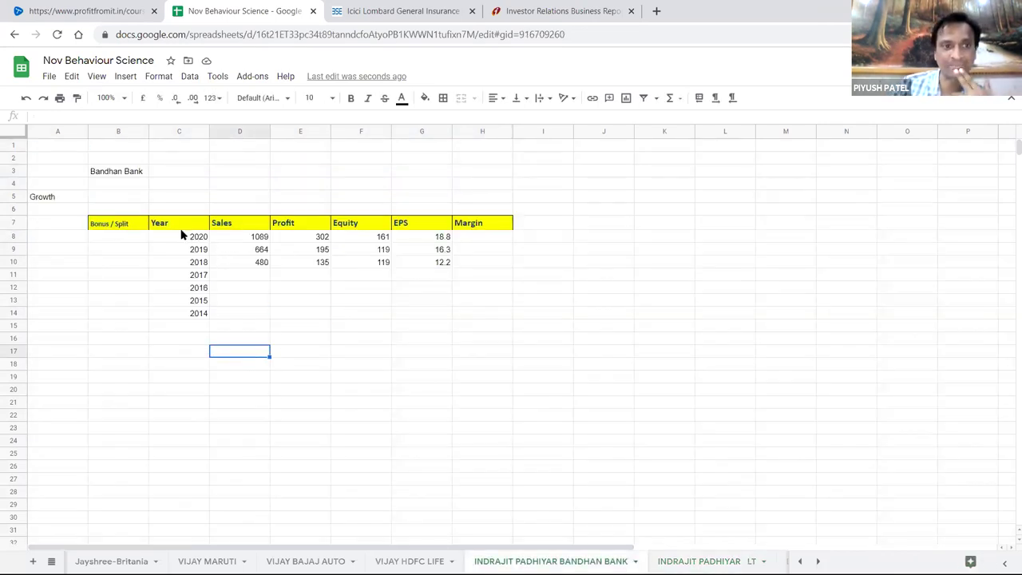
click(348, 290)
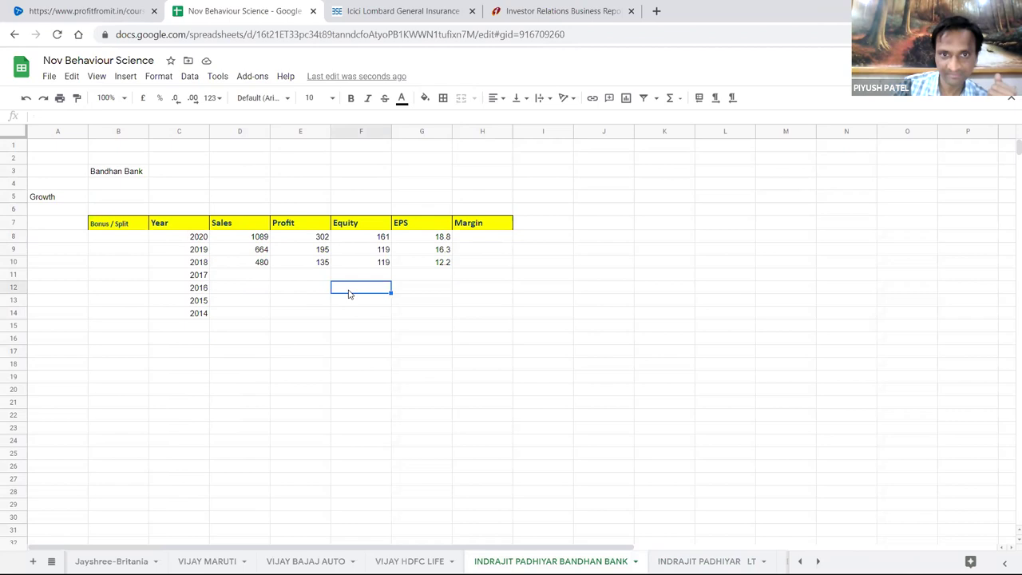
click(443, 341)
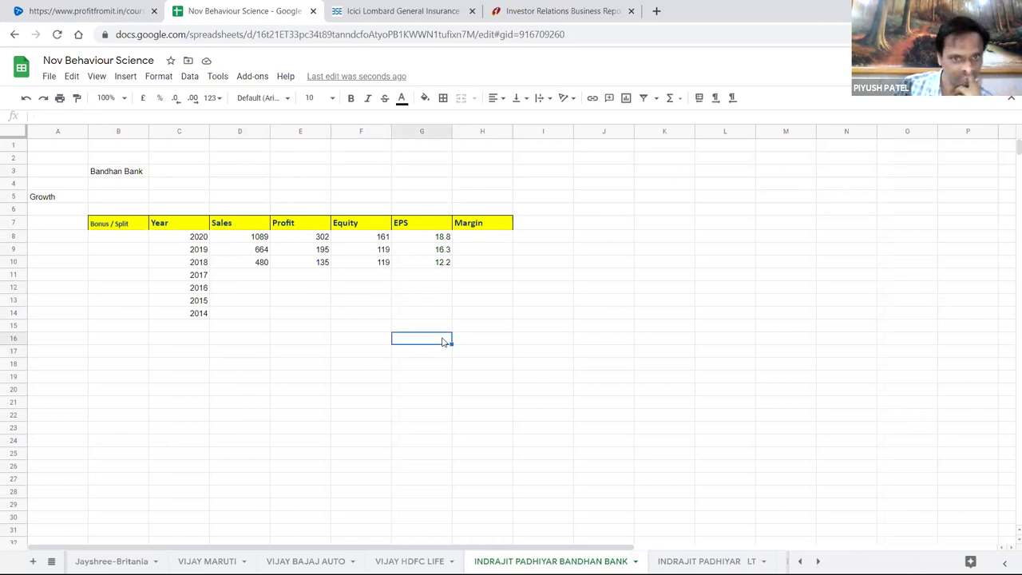
click(304, 343)
- Examine the Bandhan Bank Sales and Profit figures for 2018 to 2020 and the rows for the earlier years
drag(257, 238, 262, 264)
drag(491, 269, 492, 268)
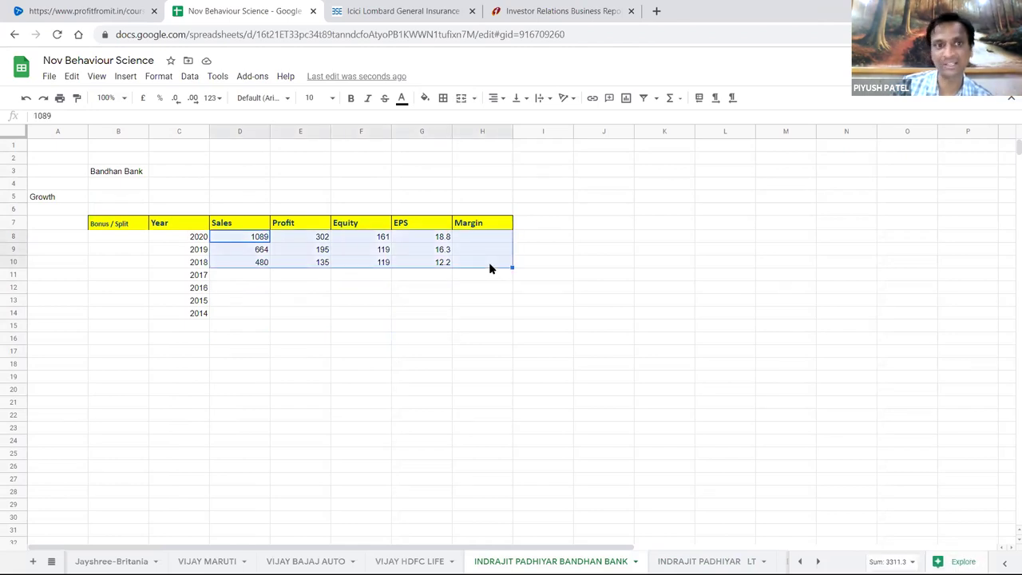
click(303, 315)
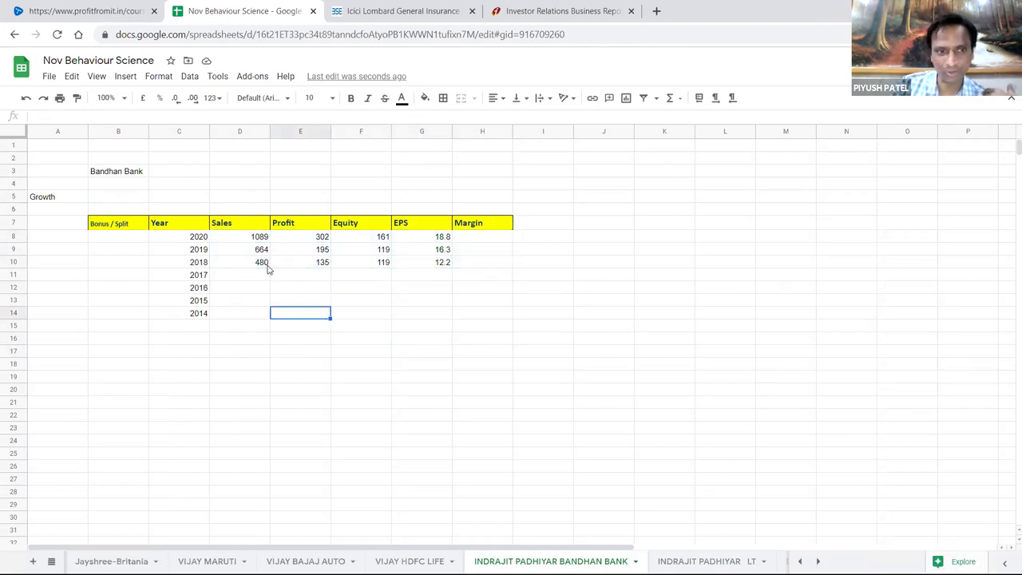
click(267, 266)
drag(499, 263, 248, 237)
click(254, 311)
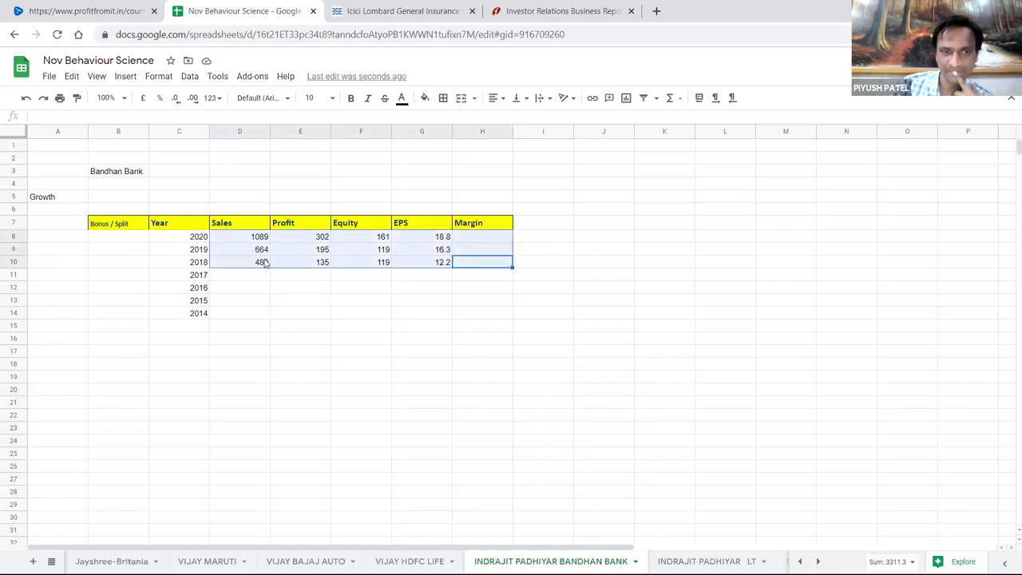
drag(261, 264, 258, 235)
drag(311, 269, 311, 237)
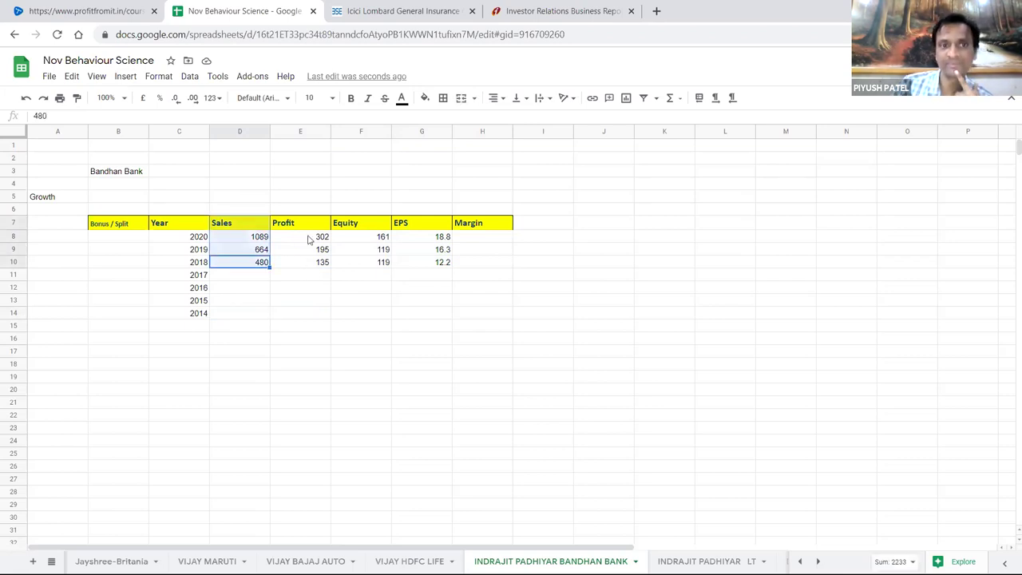
click(328, 291)
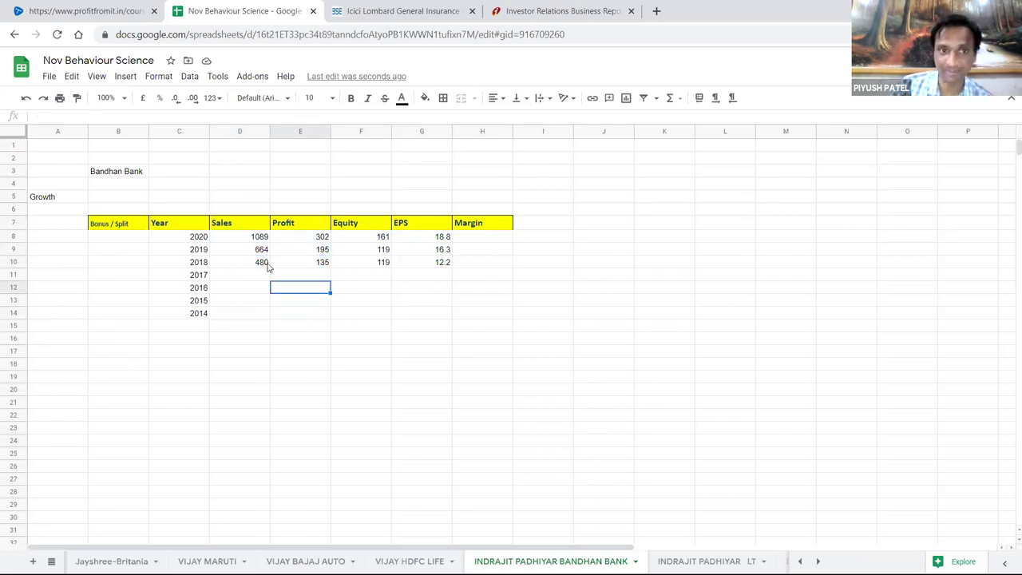
drag(483, 313, 262, 257)
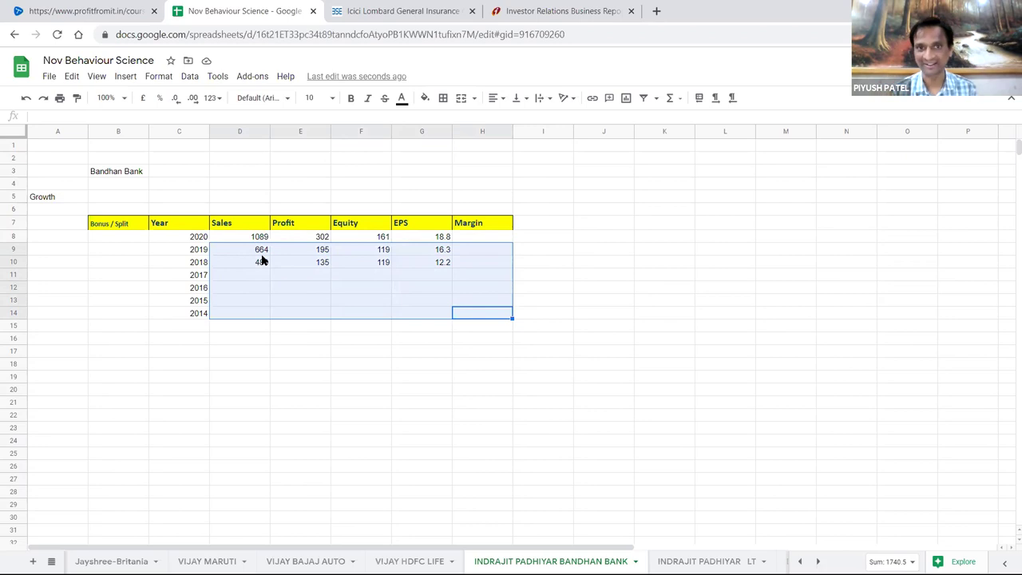
- Copy the margin formula from the LT sheet's H8 into Bandhan Bank cells H8 to H10 and show the results without decimals
click(699, 562)
click(508, 238)
key(ctrl+c)
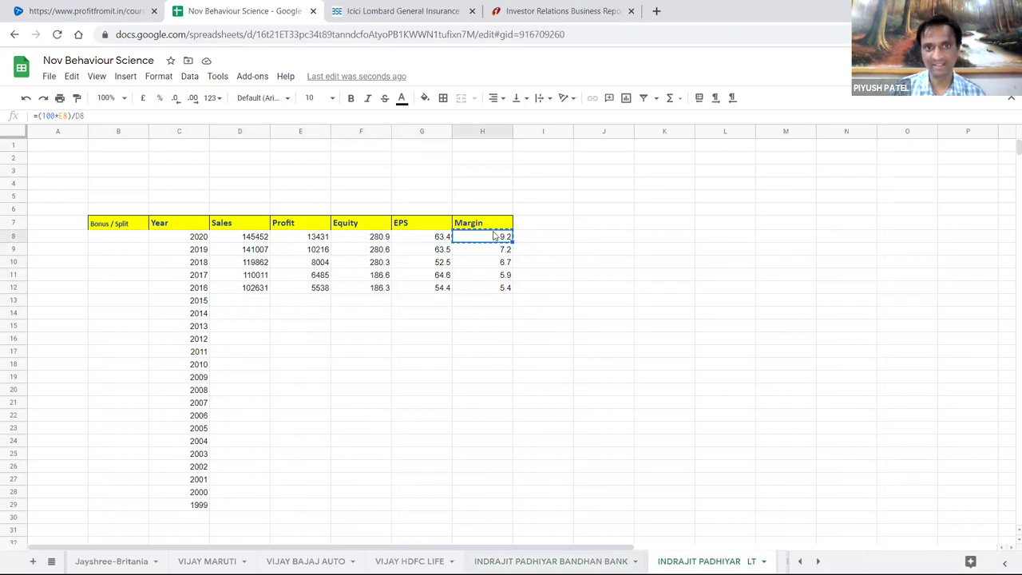
key(ctrl+shift+Page_Up)
click(492, 240)
key(ctrl+v)
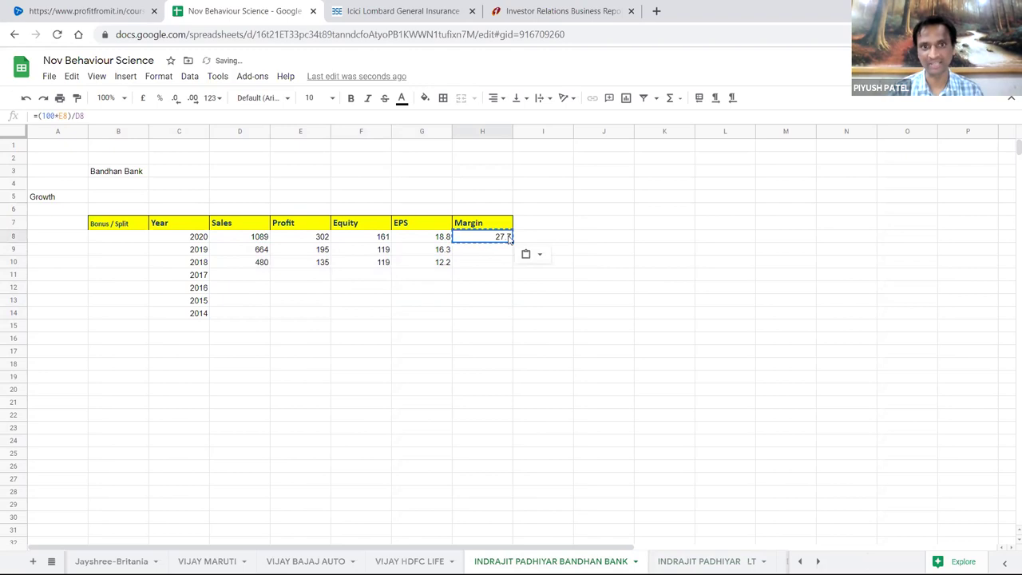
drag(508, 239, 505, 265)
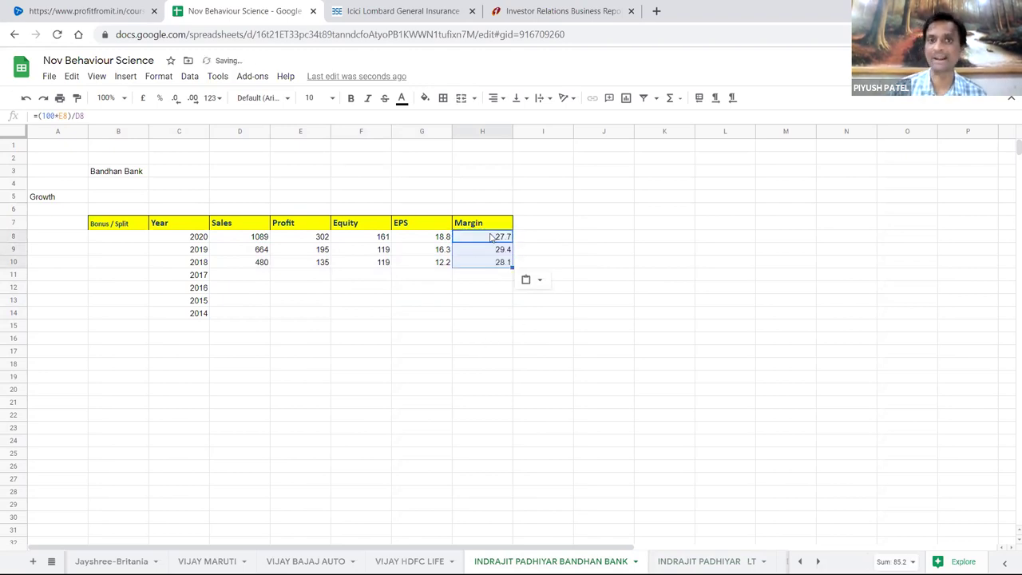
click(176, 98)
click(572, 323)
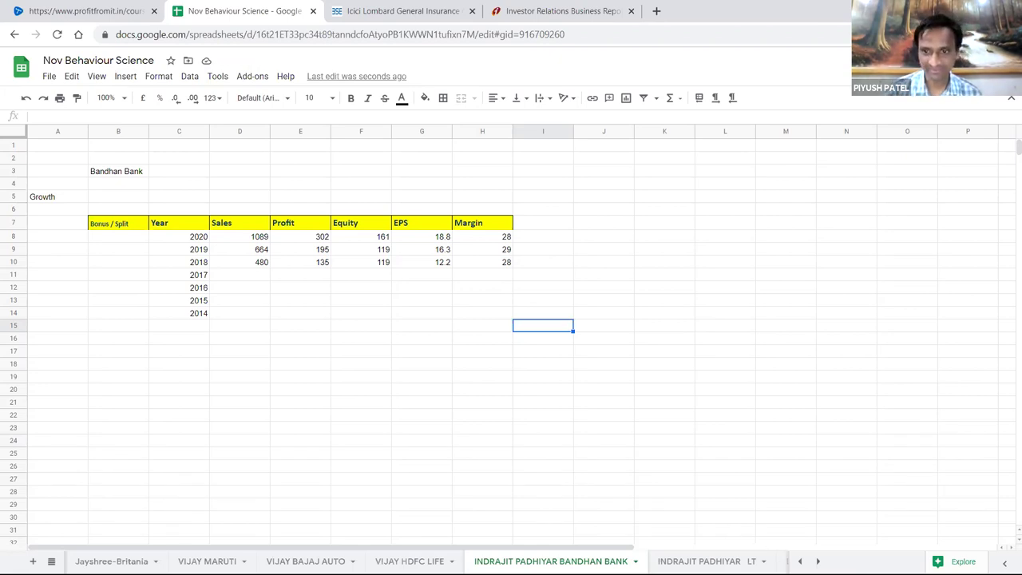
- Check the empty area above the Bandhan Bank table in rows 3 and 4, and return to Sheet1
scroll(220, 561, down, 5)
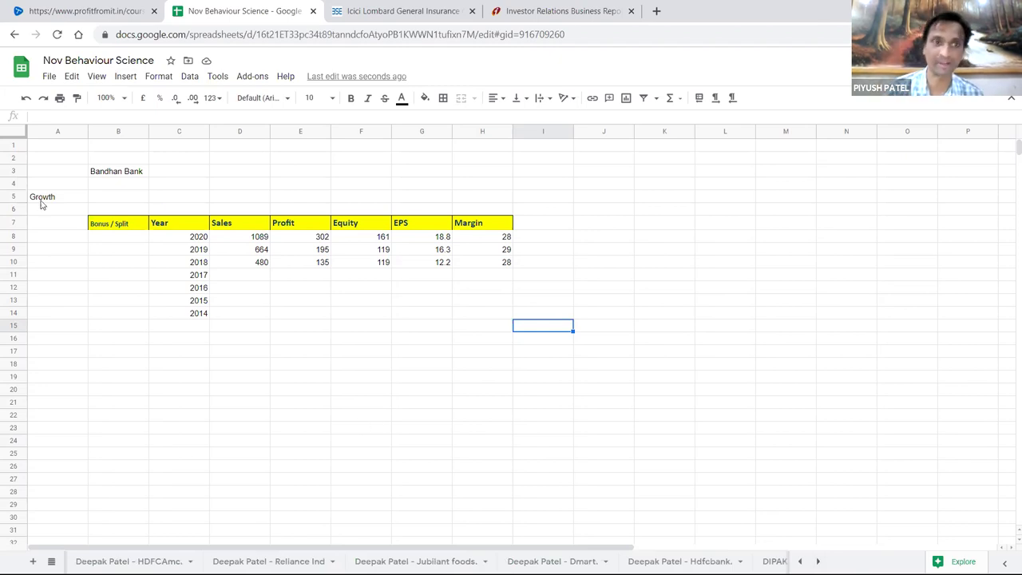
drag(221, 171, 311, 198)
drag(484, 192, 484, 192)
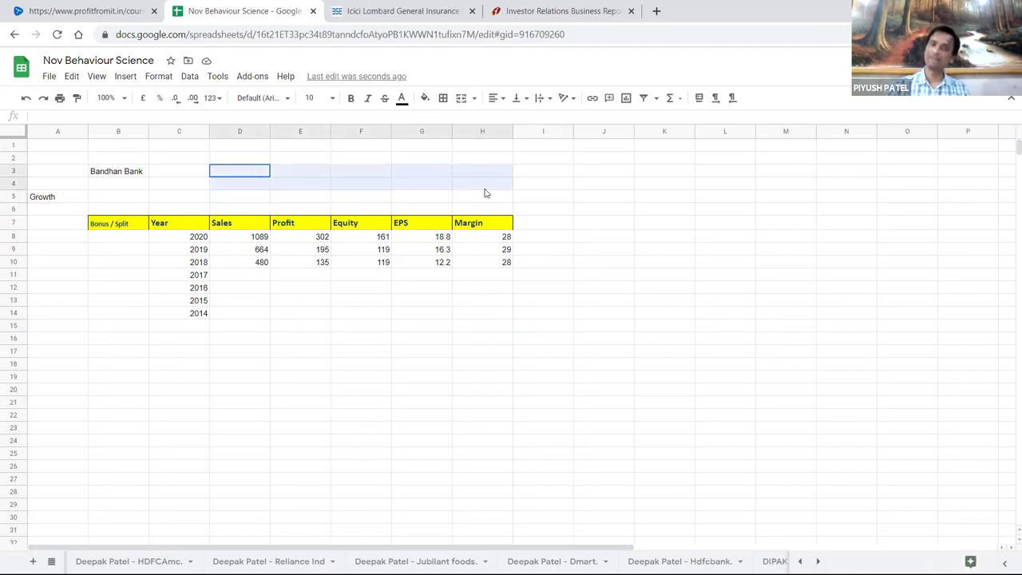
click(56, 561)
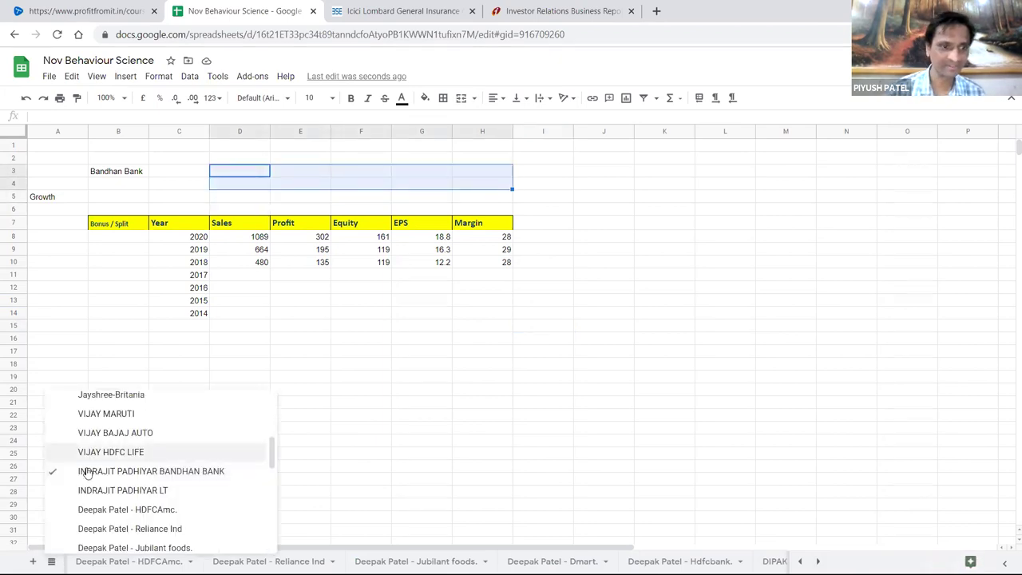
scroll(107, 447, up, 10)
click(157, 403)
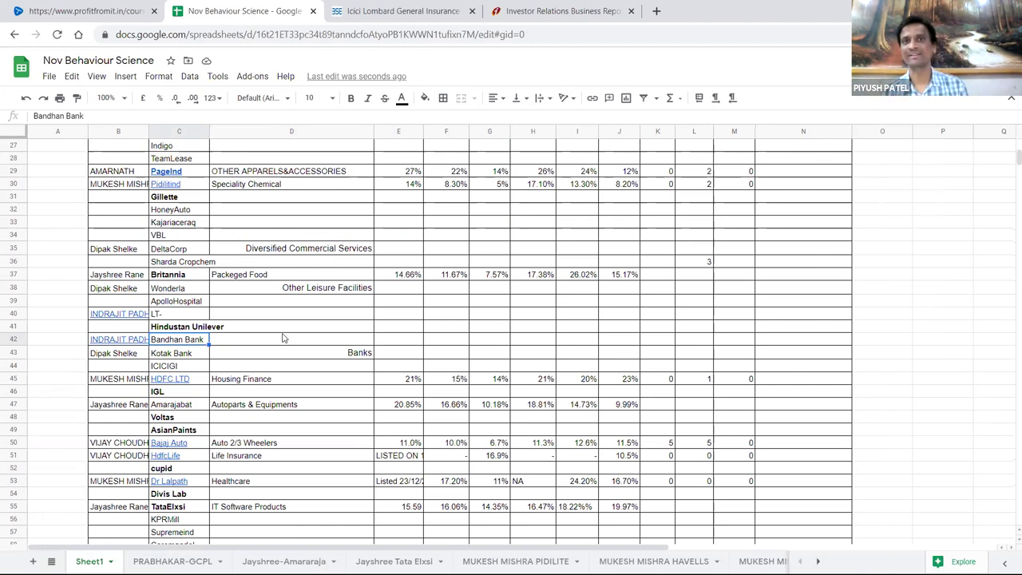
- Search the web for Bandhan Bank investor relations and look over the sections on the bank's Investor Relations page
click(512, 12)
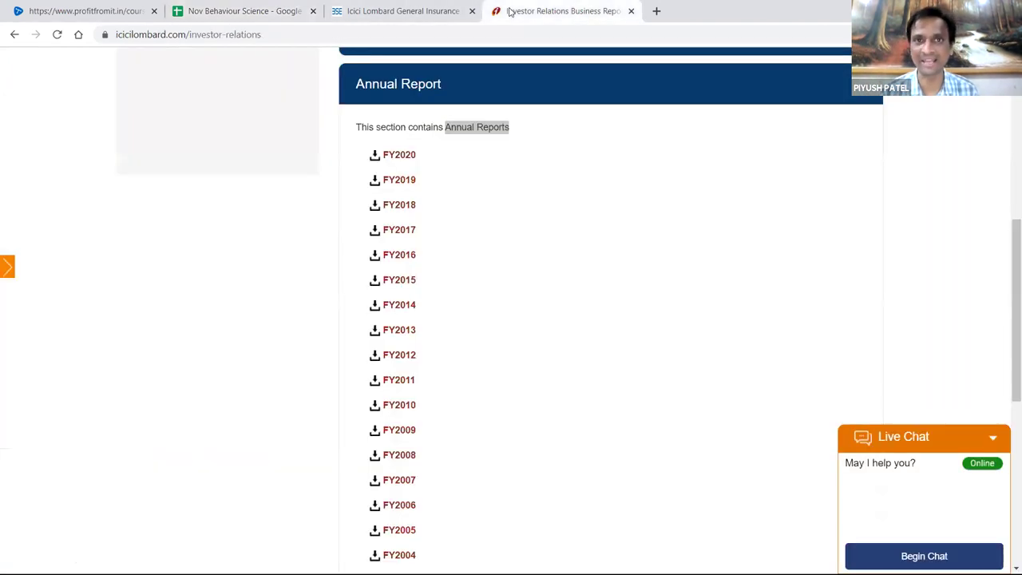
click(186, 36)
text(bandhan bank inve)
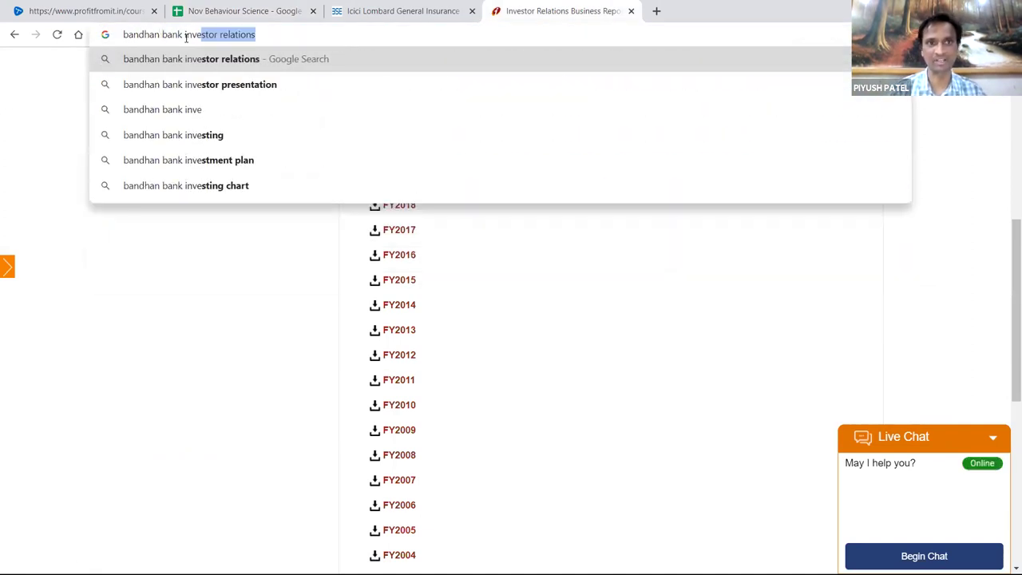
key(Return)
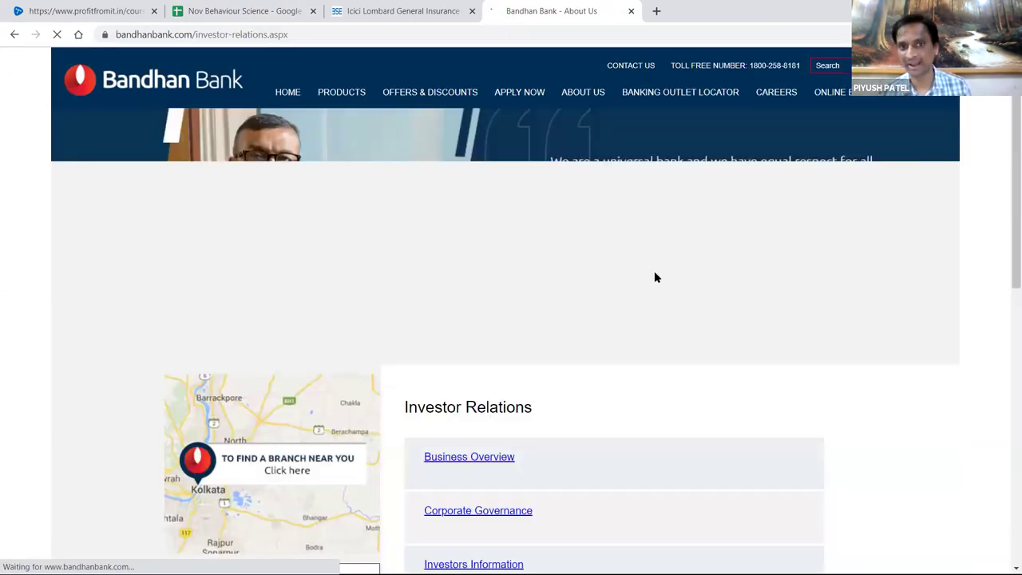
scroll(654, 274, down, 3)
scroll(596, 378, down, 1)
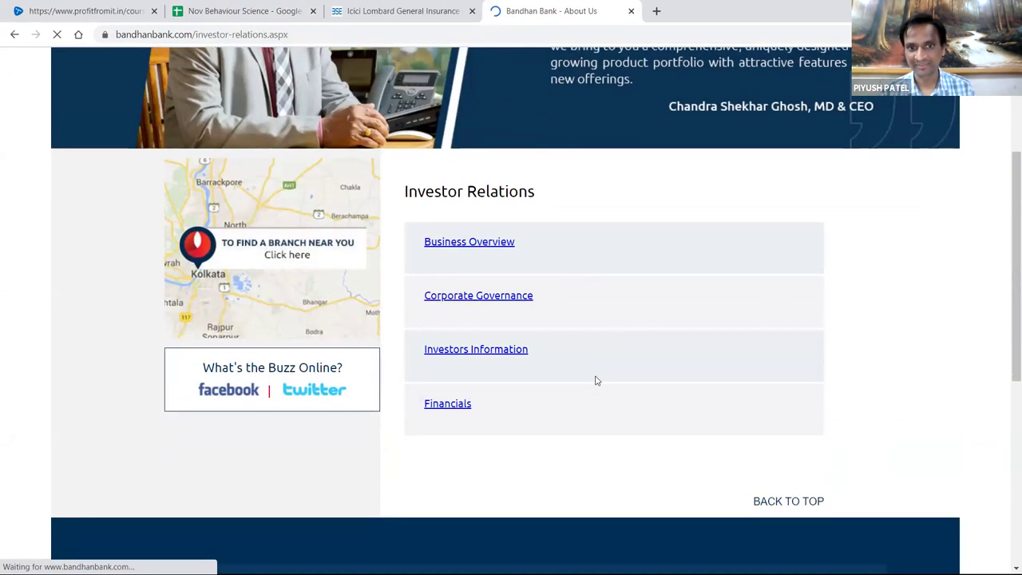
- Open the Annual Report page under Bandhan Bank's Financials and check which years have reports
click(446, 353)
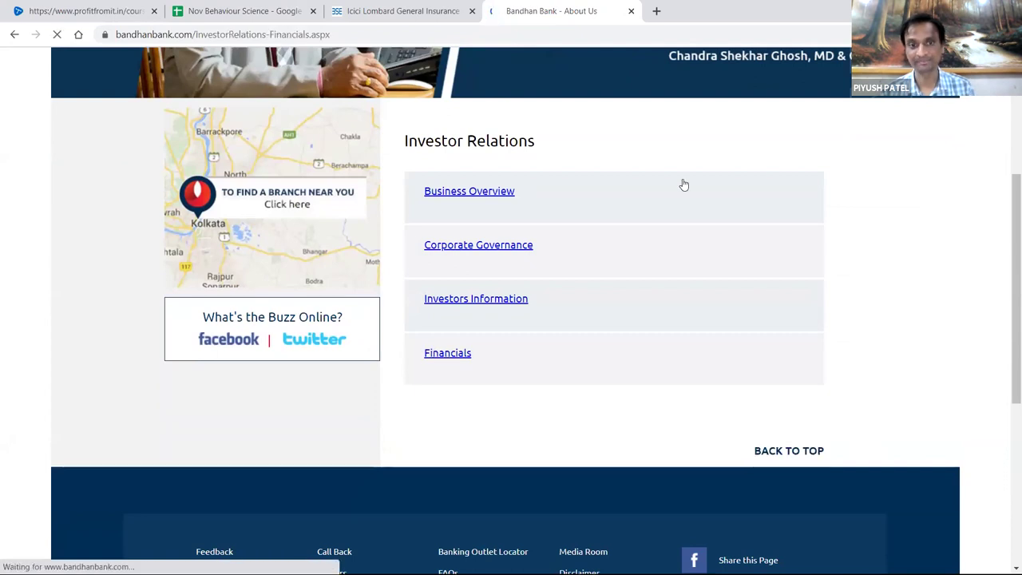
scroll(705, 274, down, 3)
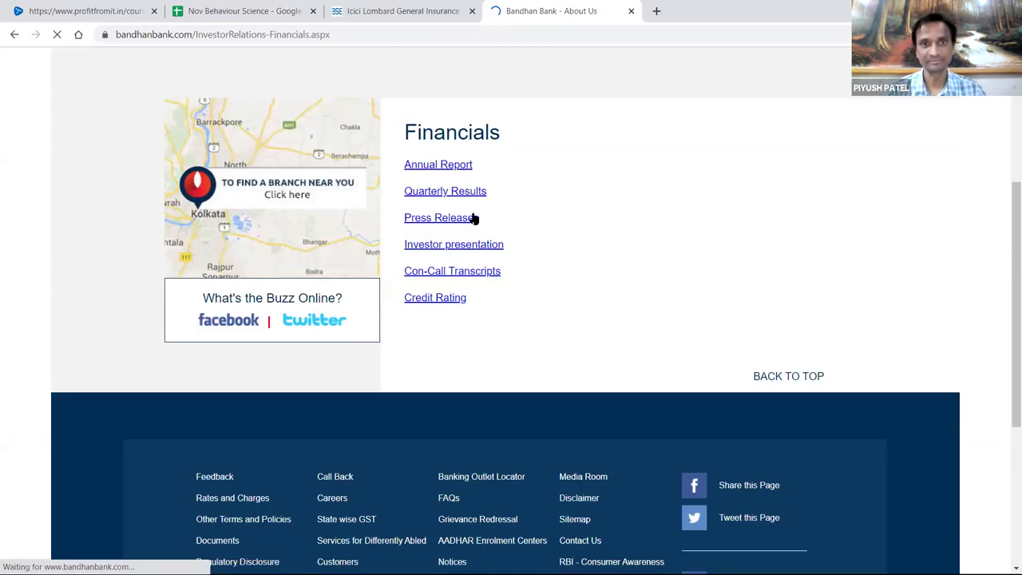
click(453, 165)
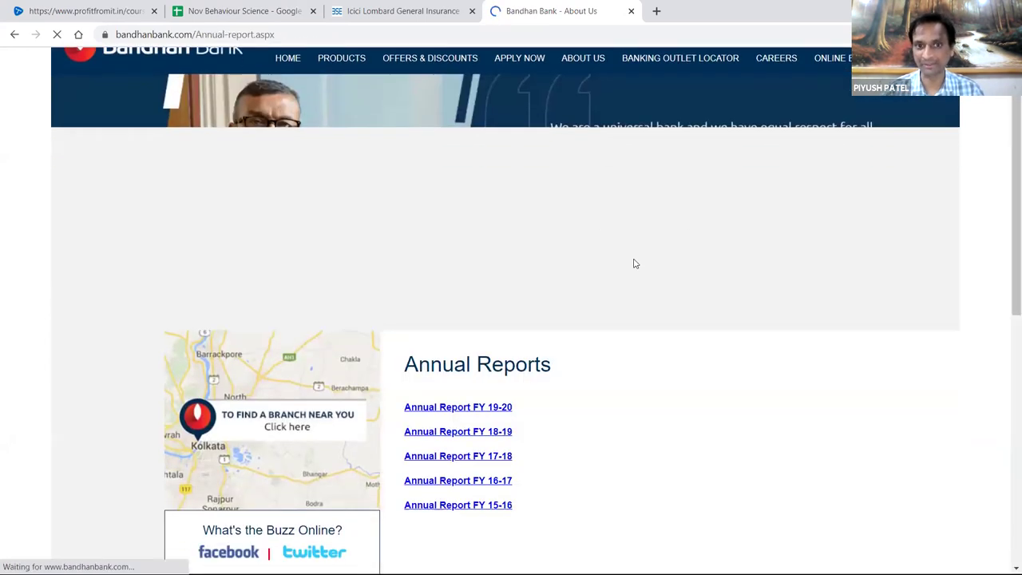
scroll(529, 324, down, 3)
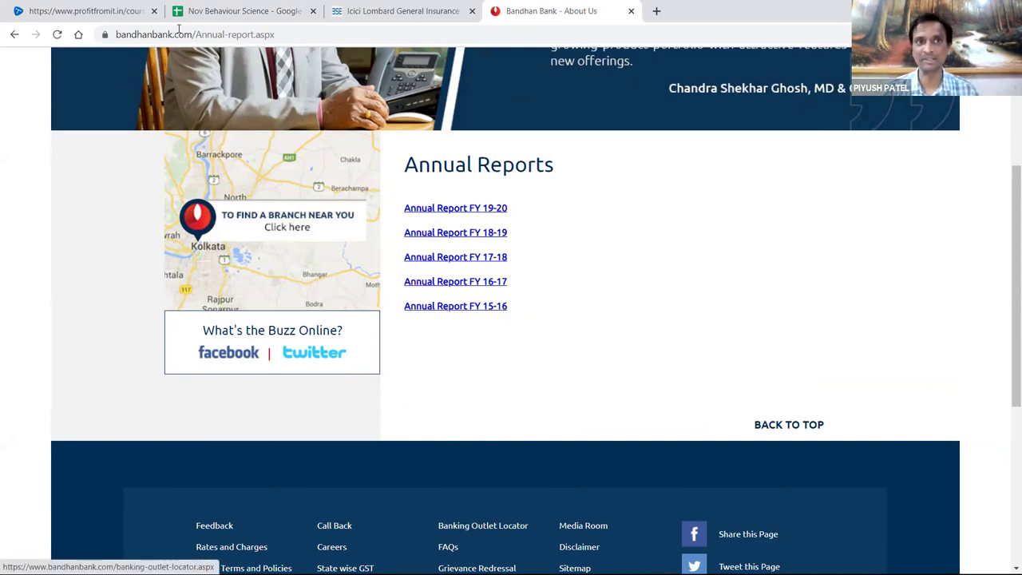
- Return to the Nov Behaviour Science spreadsheet and look through its list of all sheets
click(240, 12)
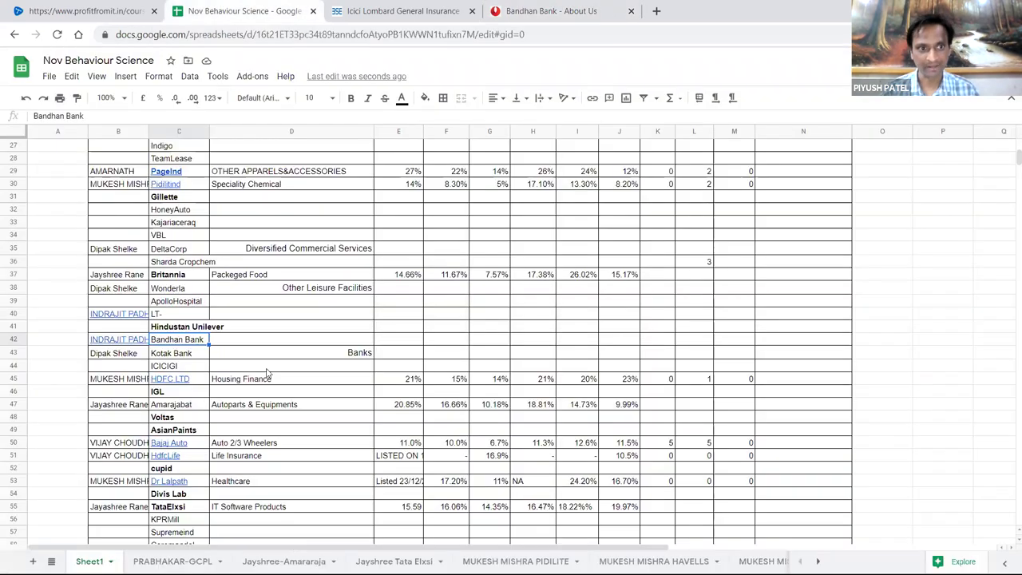
click(51, 561)
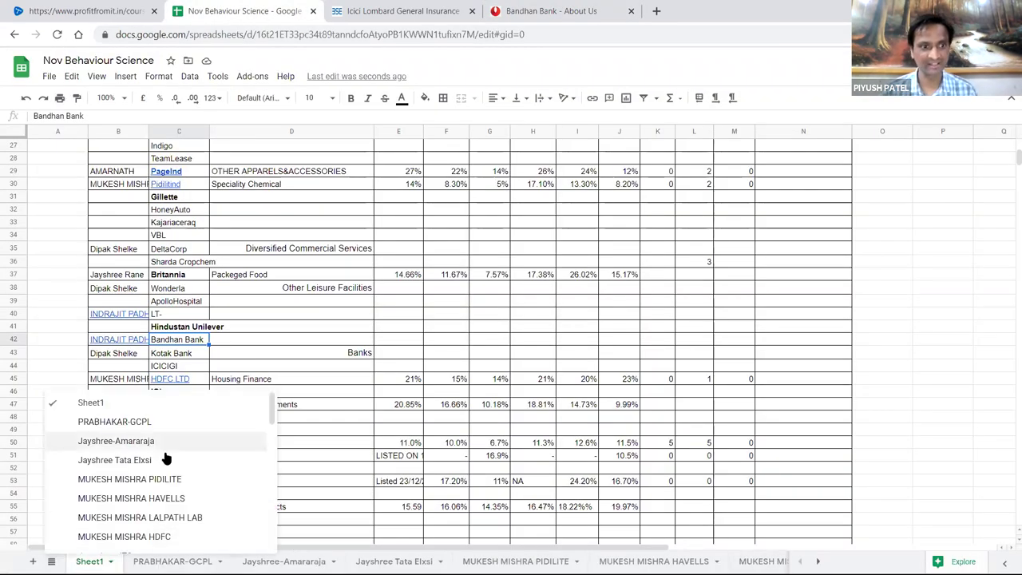
scroll(164, 456, down, 6)
scroll(164, 460, down, 4)
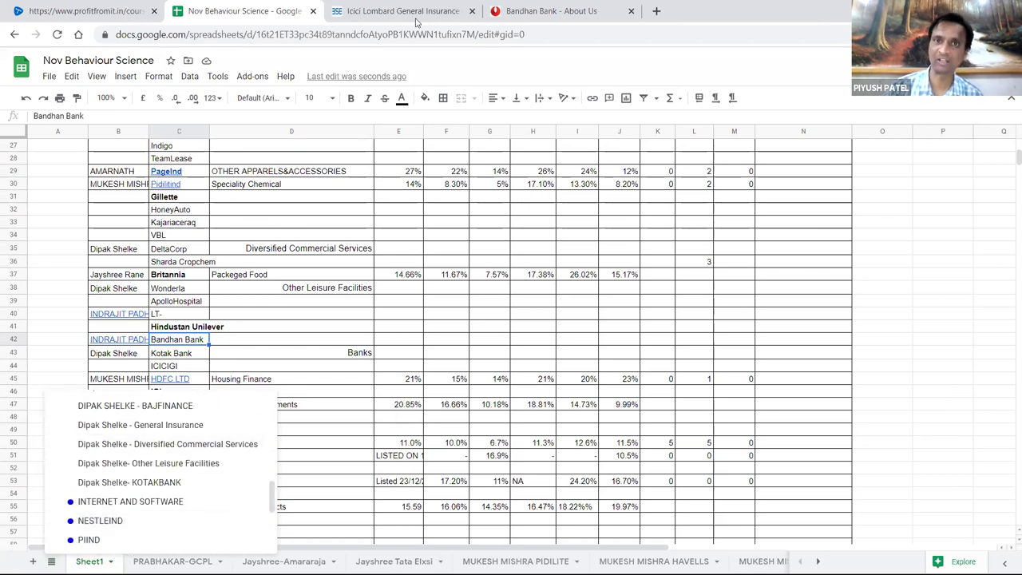
- Review Bandhan Bank's annual reports back to FY 15-16 again, and return to the company list in Sheet1
click(556, 12)
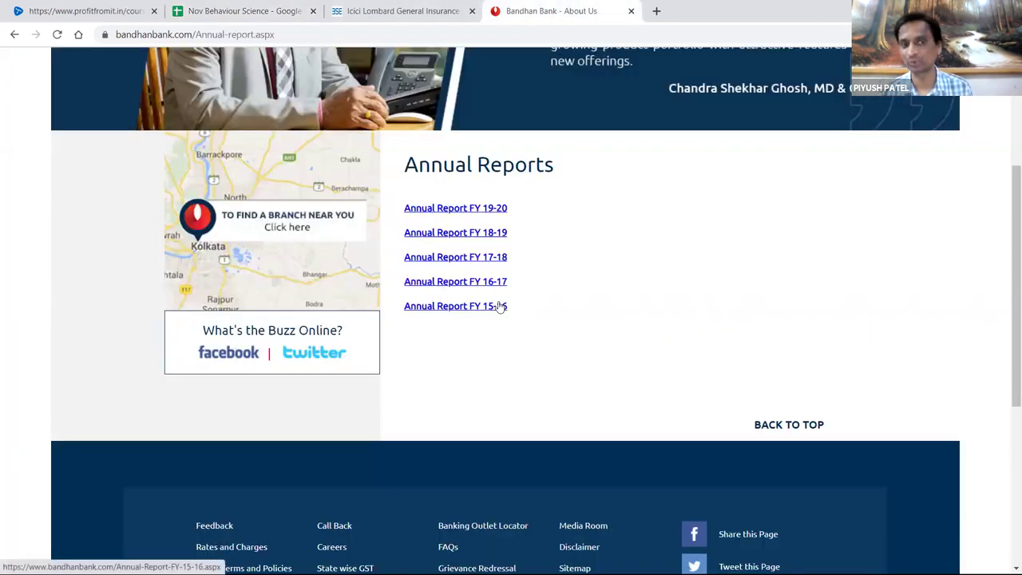
scroll(580, 287, up, 3)
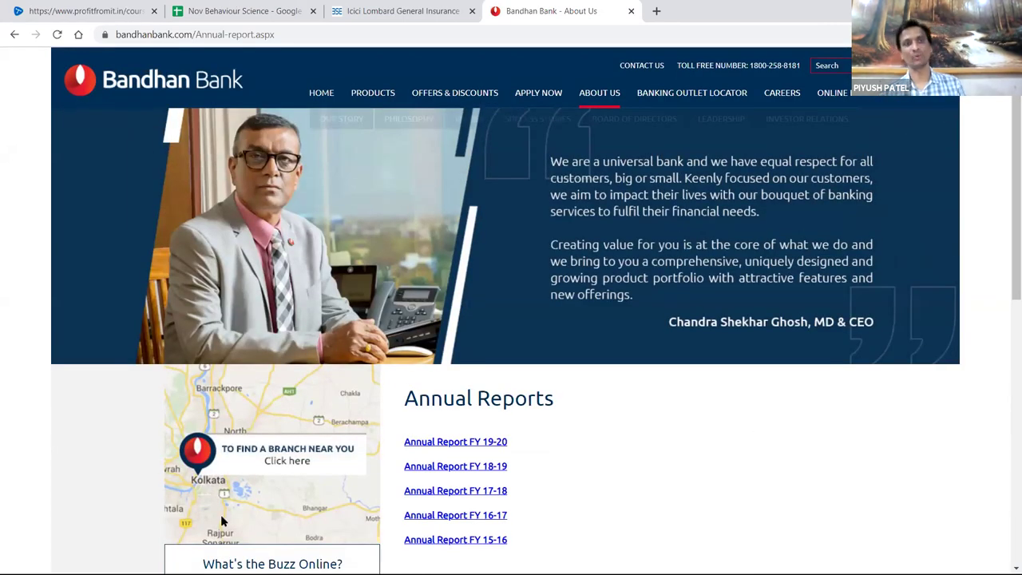
click(233, 8)
click(317, 364)
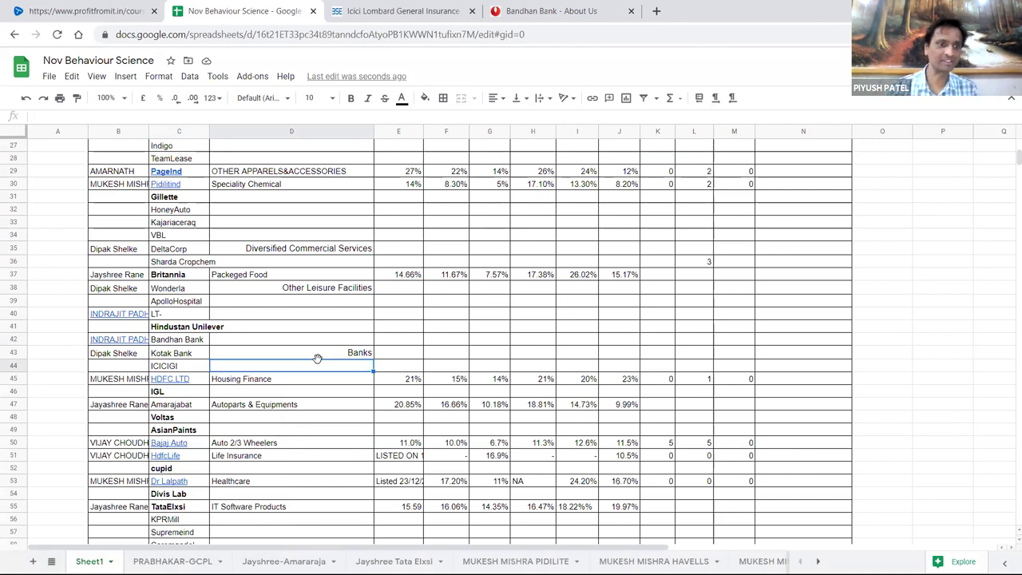
- Look over the rest of the Sheet1 company list down to Ultratech, including the Life Insurance and IT Software Products rows
scroll(160, 336, down, 5)
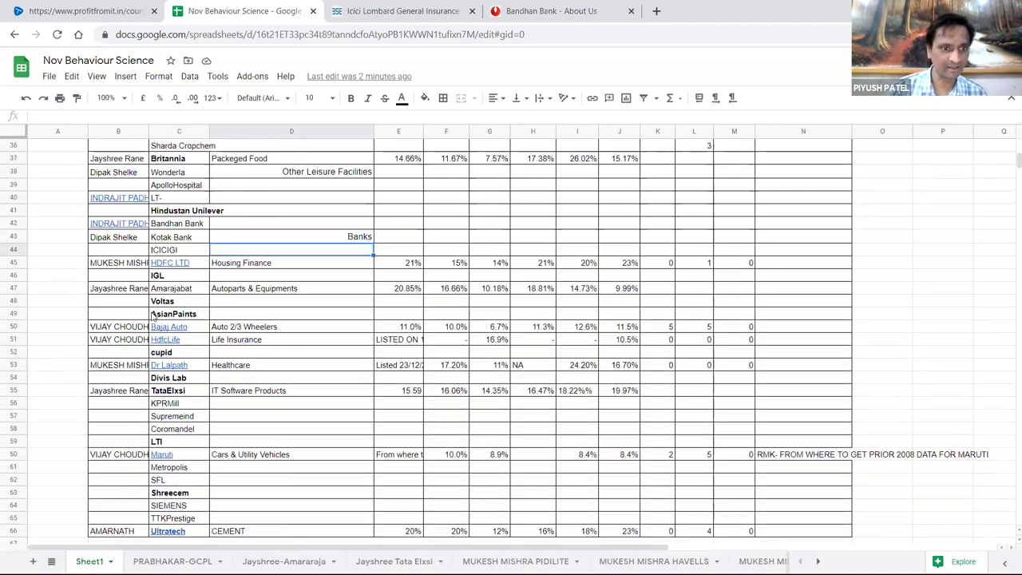
scroll(152, 315, down, 1)
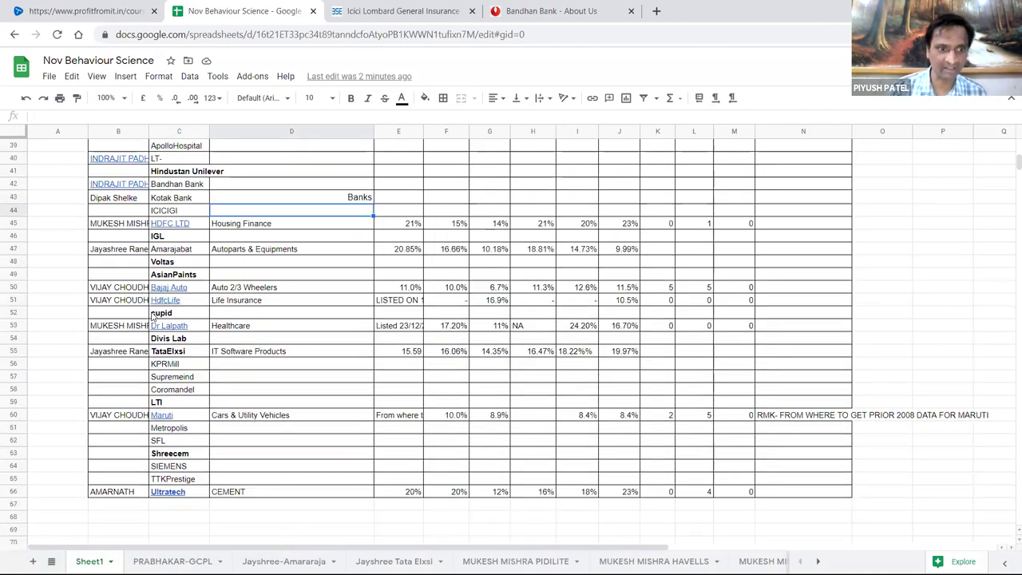
click(348, 309)
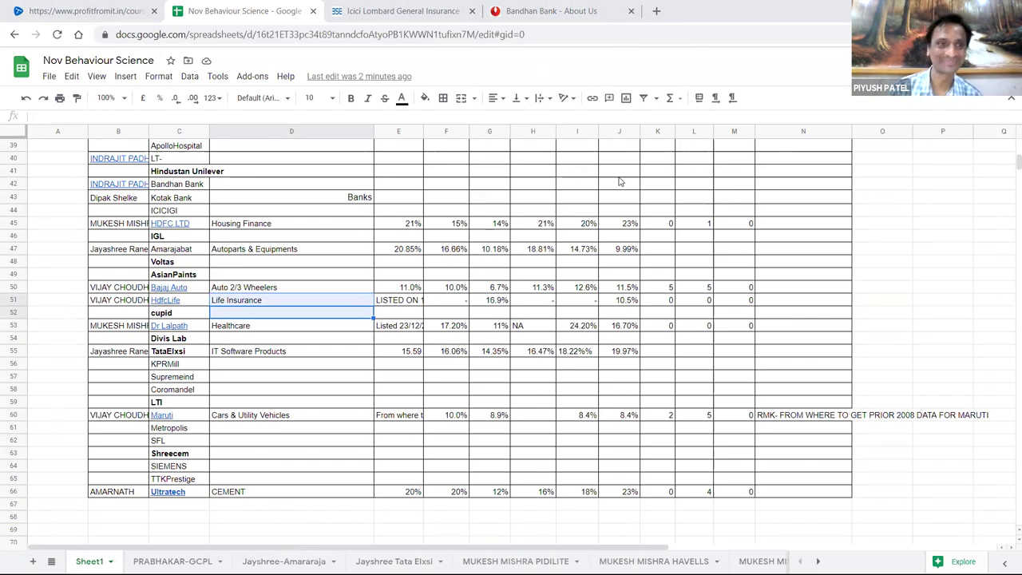
click(301, 350)
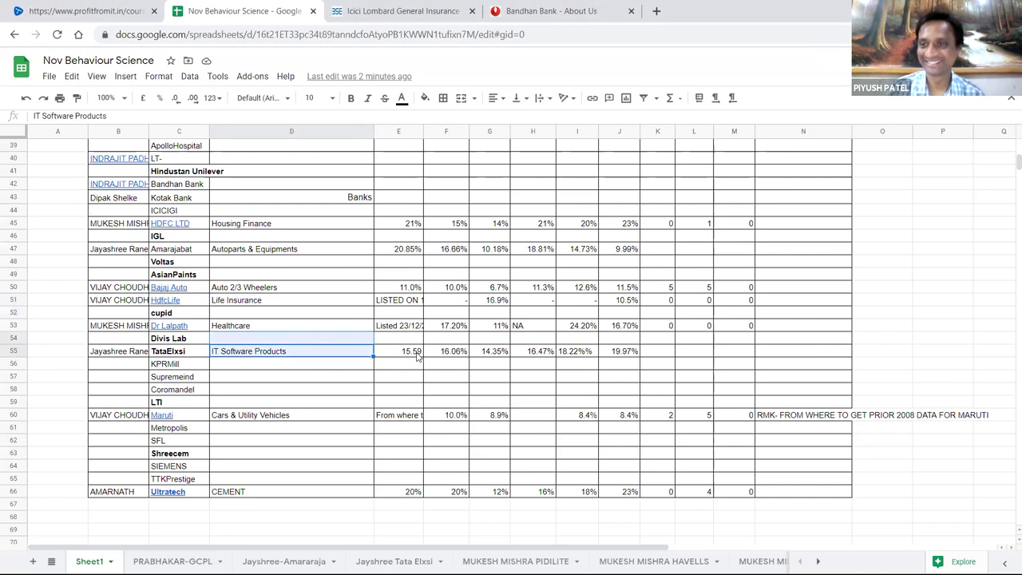
- Examine the Bajaj Auto, HdfcLife and cupid entries in rows 50 to 52 of Sheet1
click(198, 290)
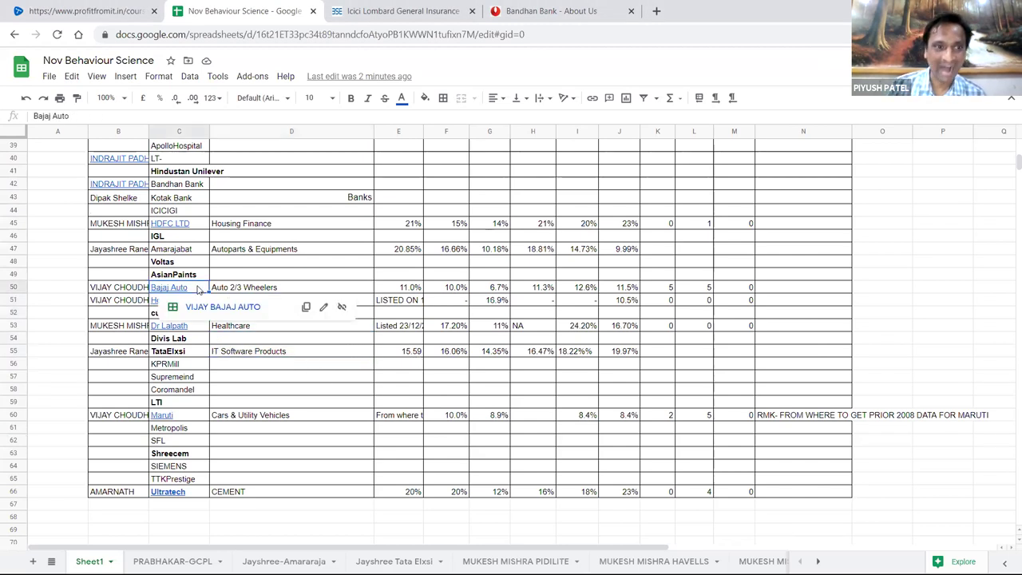
click(380, 434)
click(190, 289)
click(260, 366)
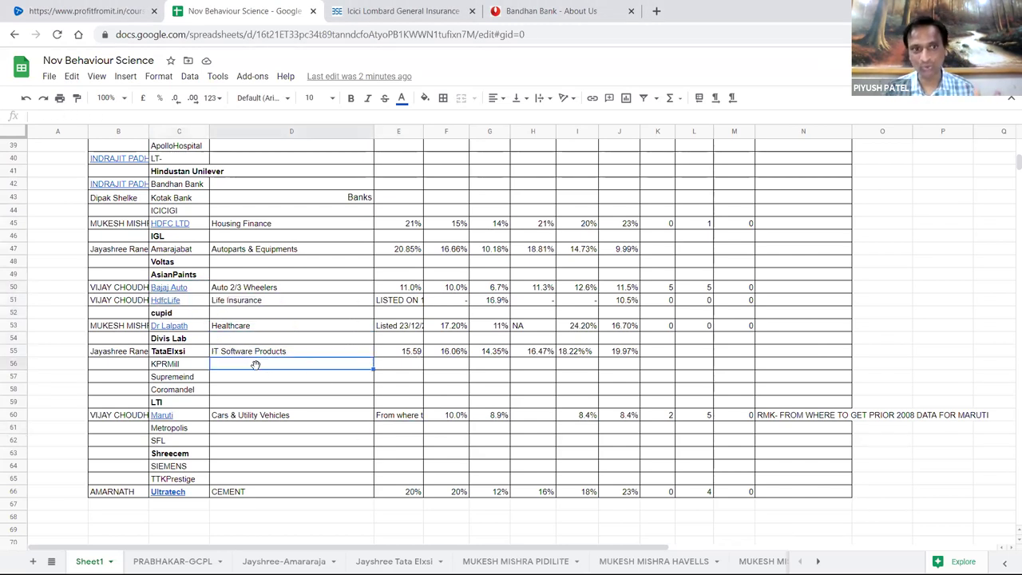
click(183, 304)
click(369, 430)
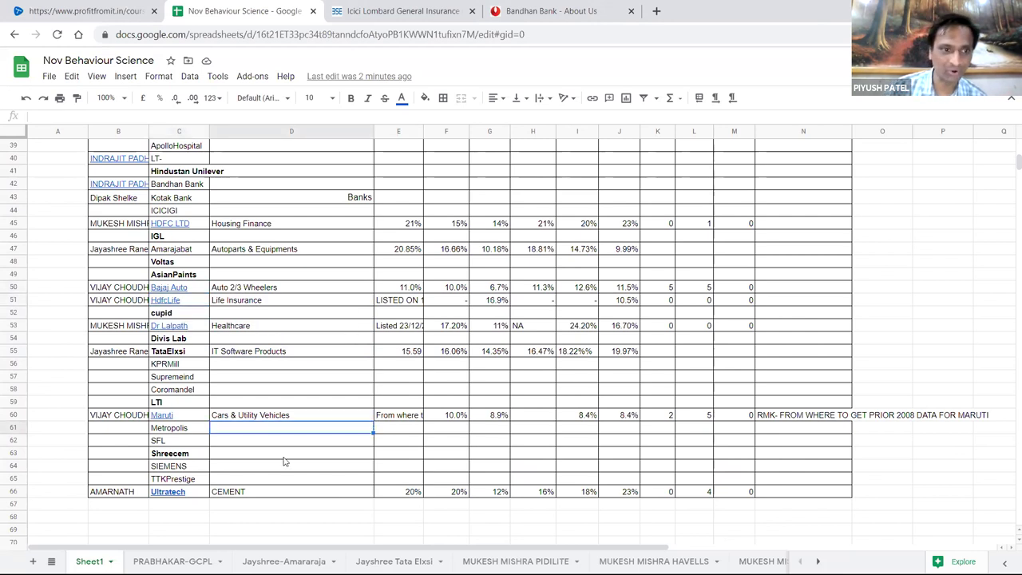
click(166, 314)
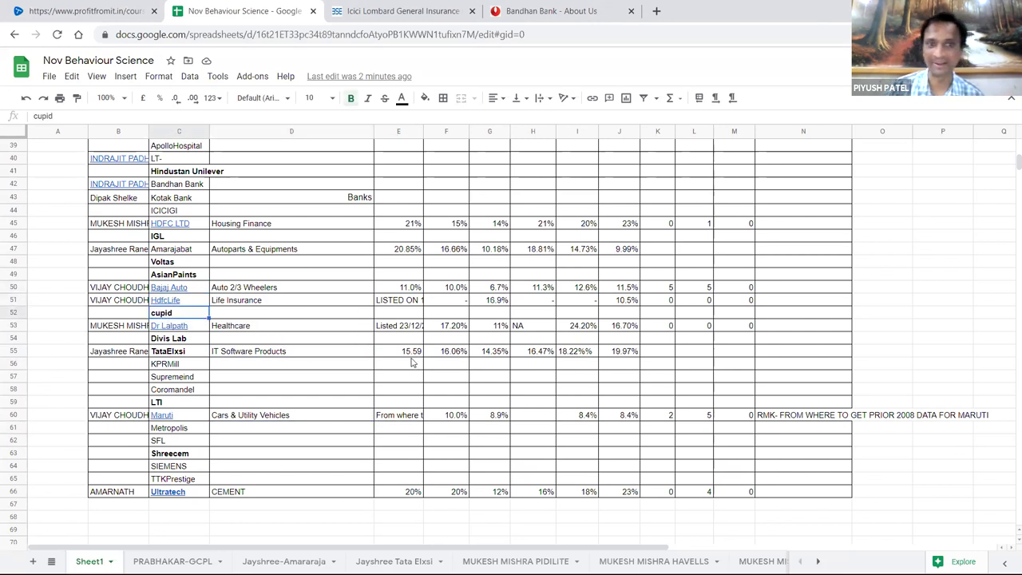
drag(176, 287, 178, 313)
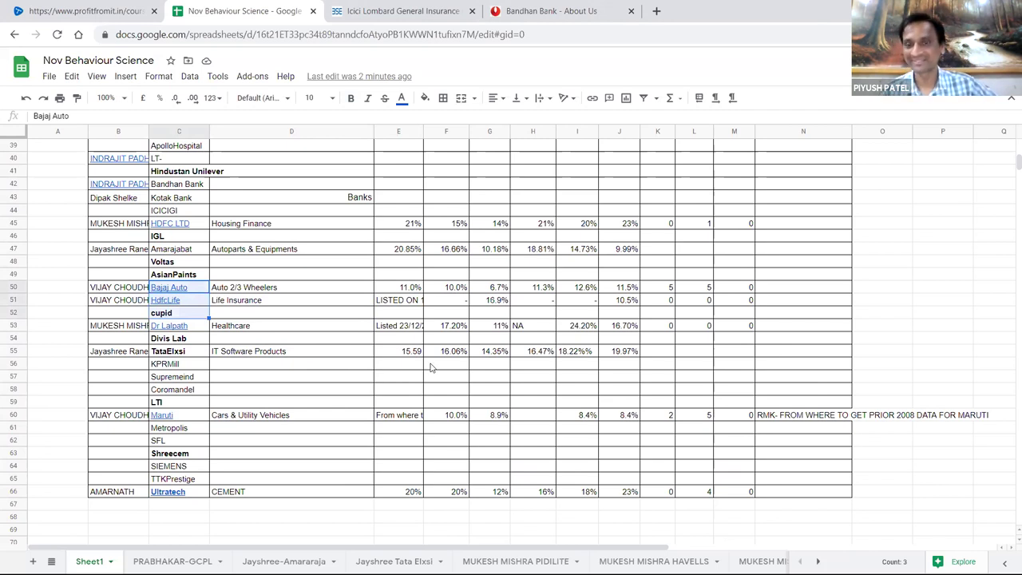
click(331, 352)
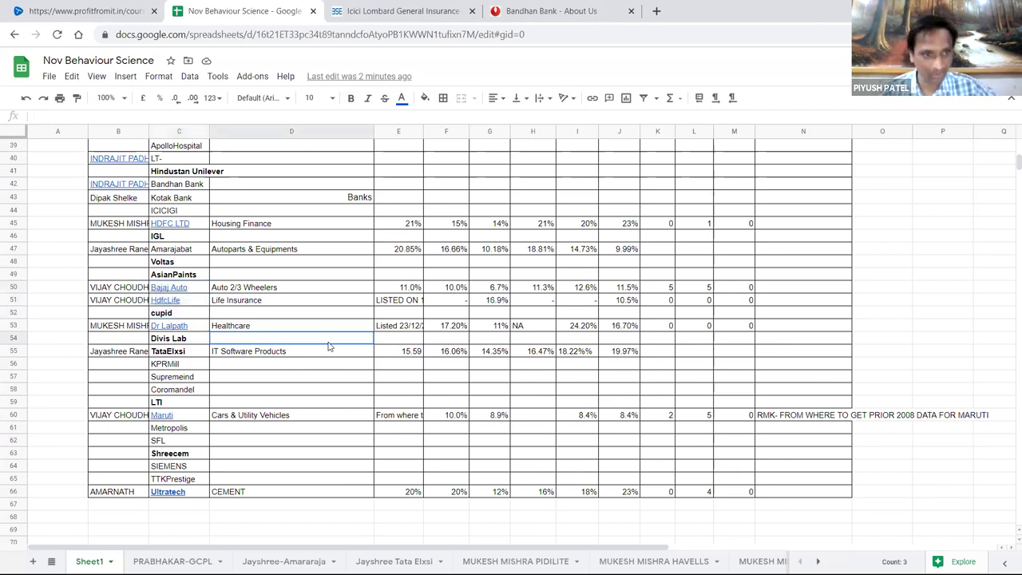
- Examine the Maruti row and the companies listed below it, from Metropolis to SIEMENS
click(334, 415)
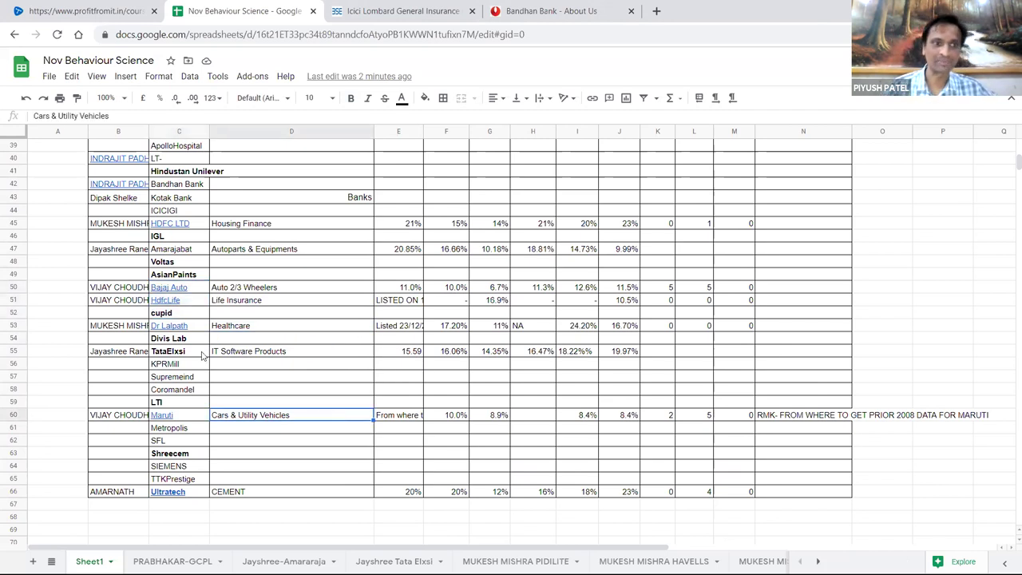
click(188, 415)
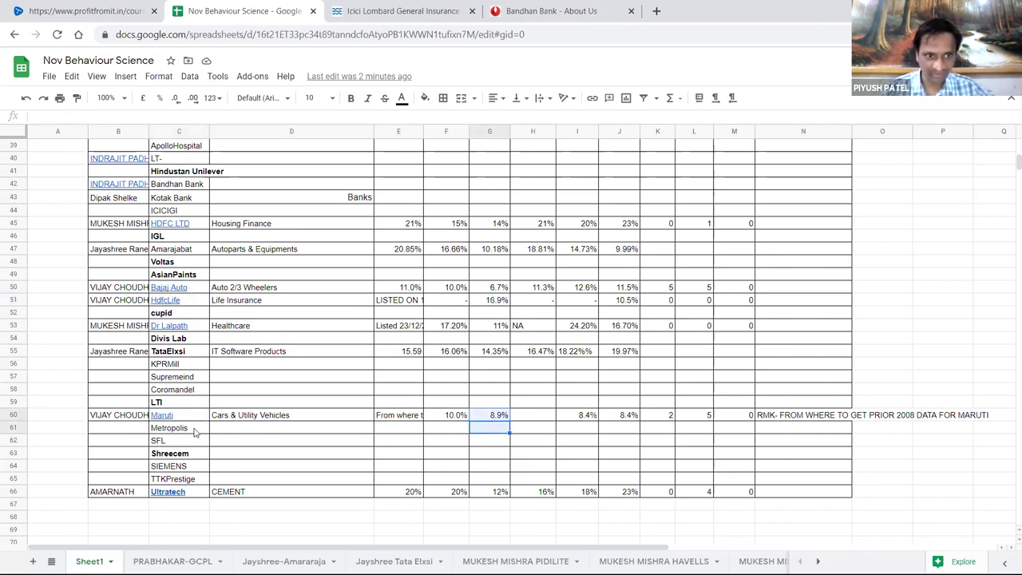
click(199, 442)
click(192, 452)
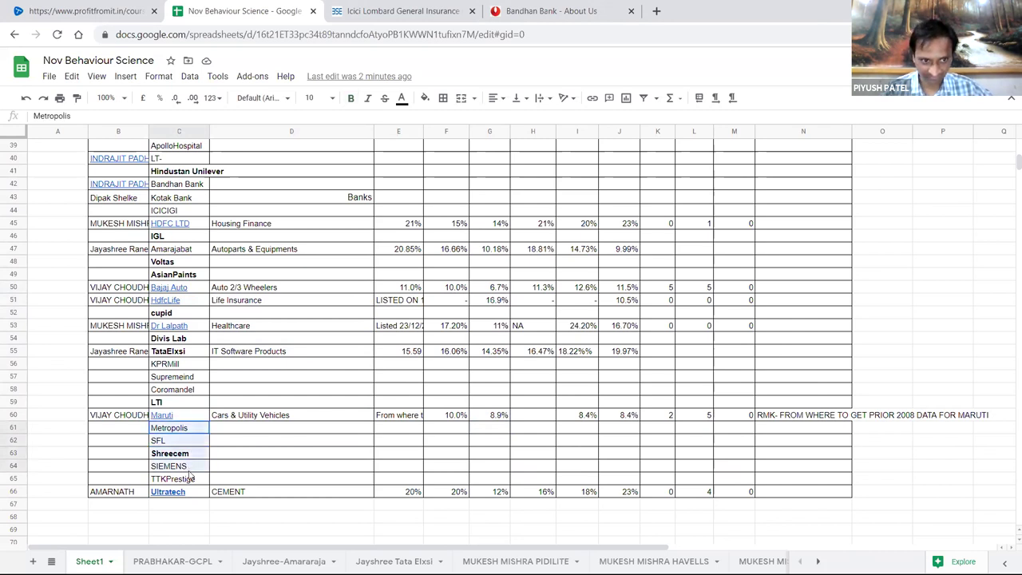
- Open the HDFC Life research sheet linked from the HdfcLife entry in Sheet1
click(192, 416)
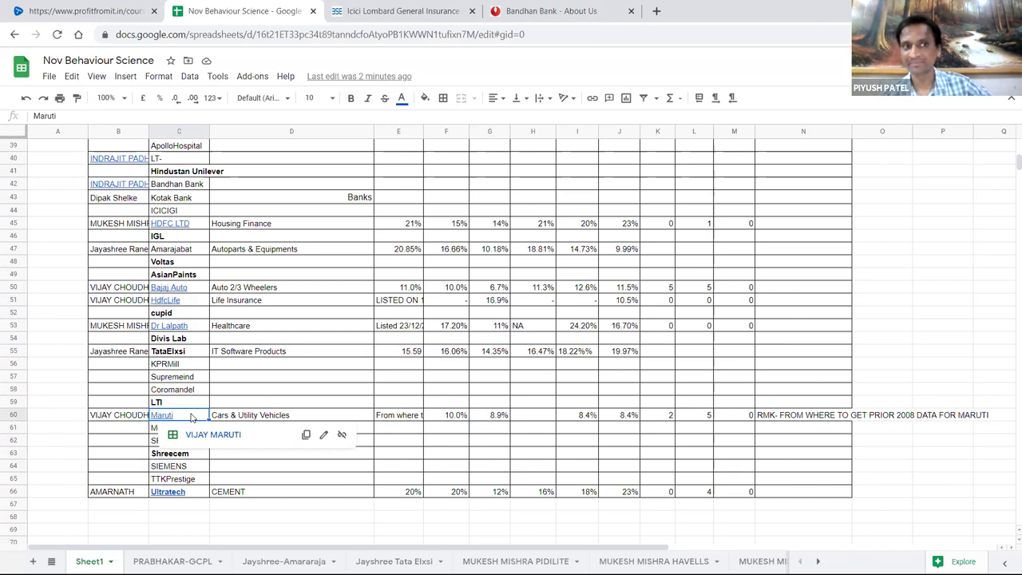
click(193, 302)
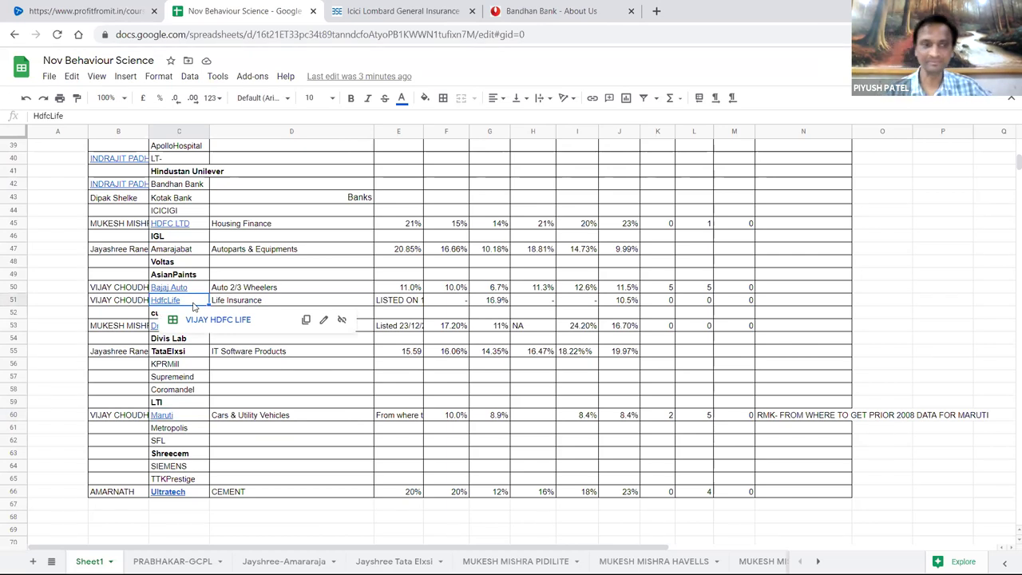
click(227, 321)
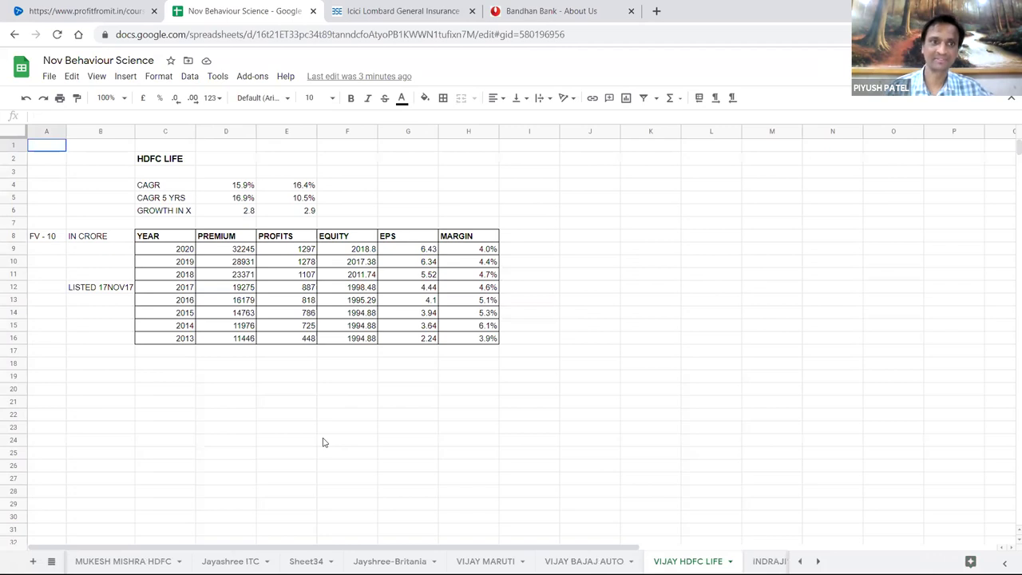
- Examine HDFC Life's yearly Premium figures from 2013 to 2020 and the listing-date note beside the 2017 row
click(292, 391)
drag(250, 341, 248, 250)
click(244, 397)
drag(243, 342, 243, 250)
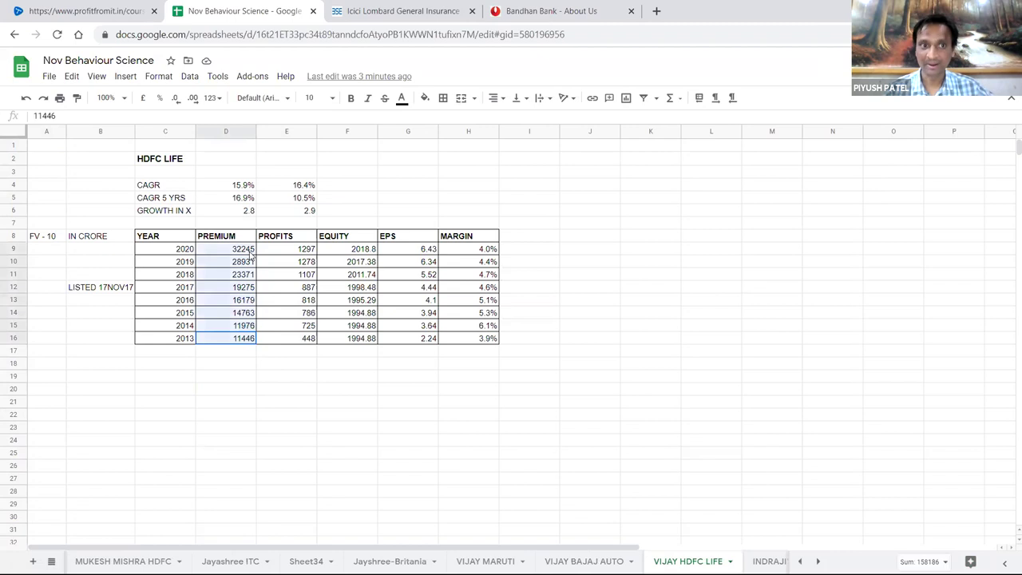
click(292, 415)
click(102, 290)
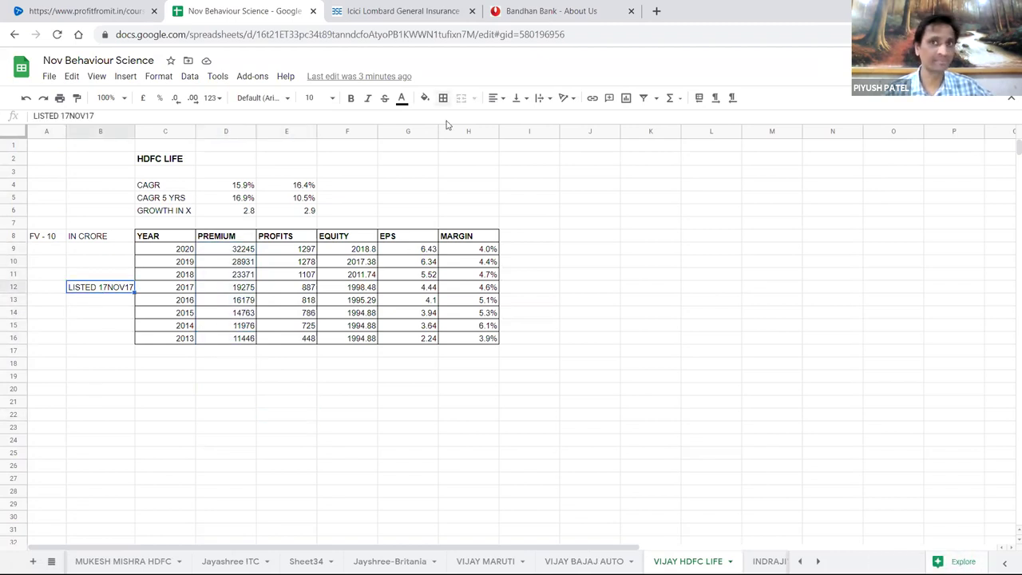
- Search the web for "hdfc life investor relations" in place of the Bandhan Bank page and open HDFC Life's Investor Relations page
key(ctrl+Tab)
key(ctrl+Tab)
click(259, 40)
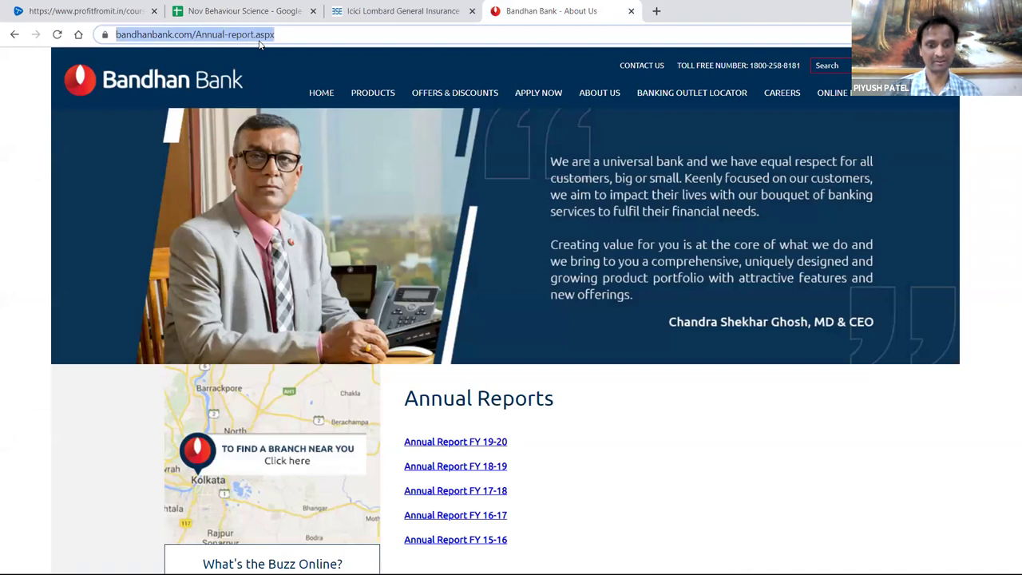
text(hdfc ife)
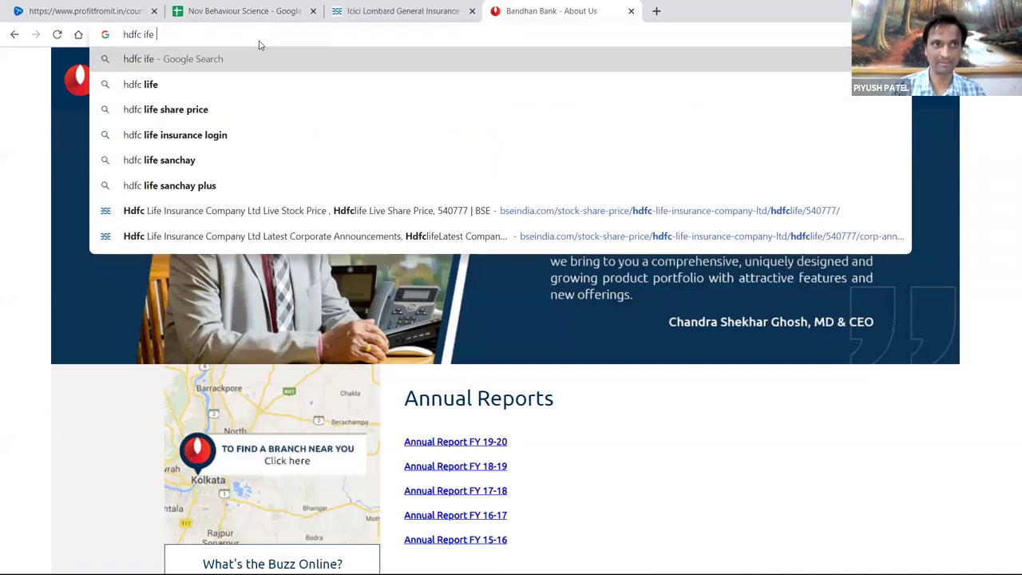
text( invest)
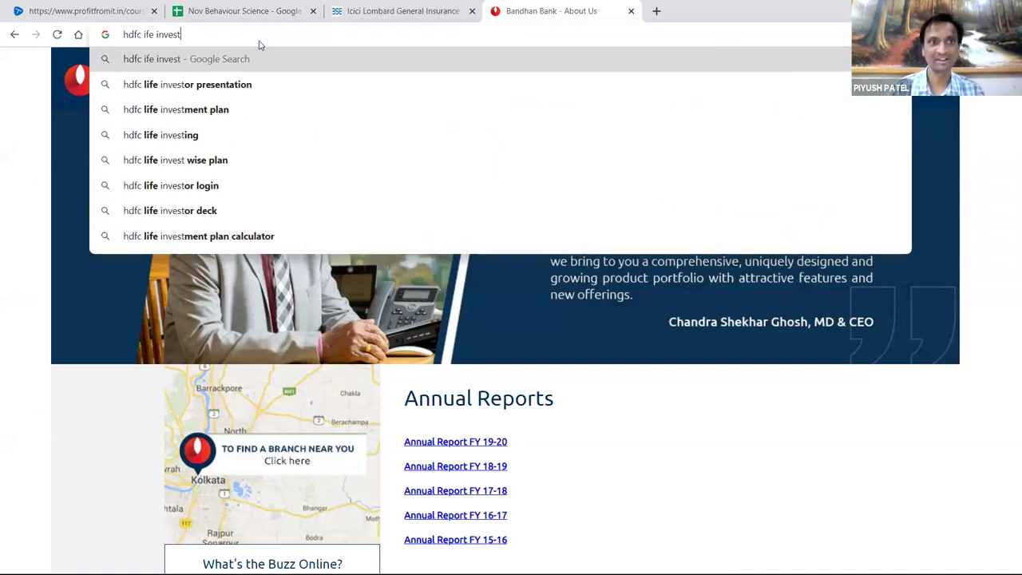
key(BackSpace)
text(tor relations)
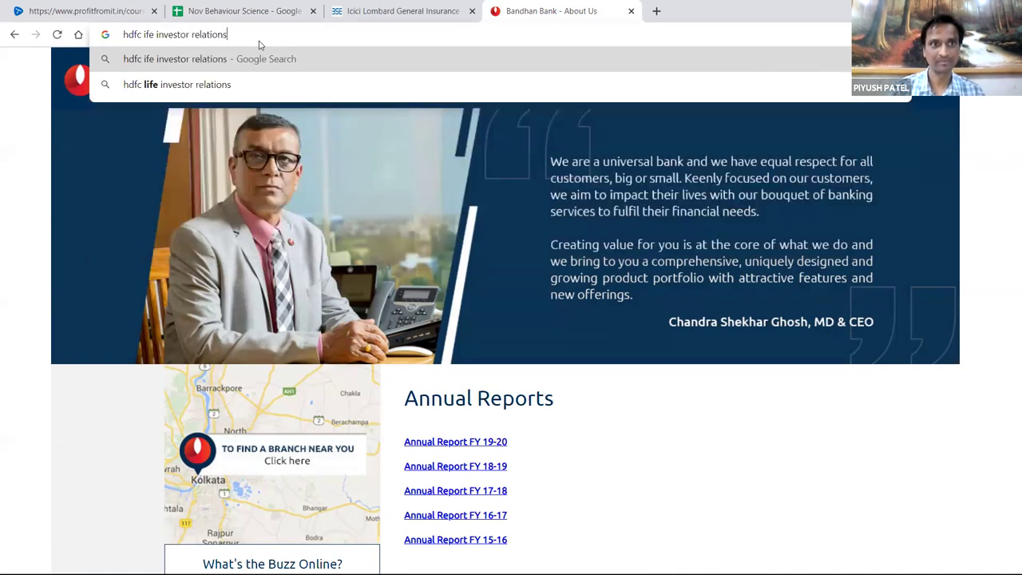
key(Return)
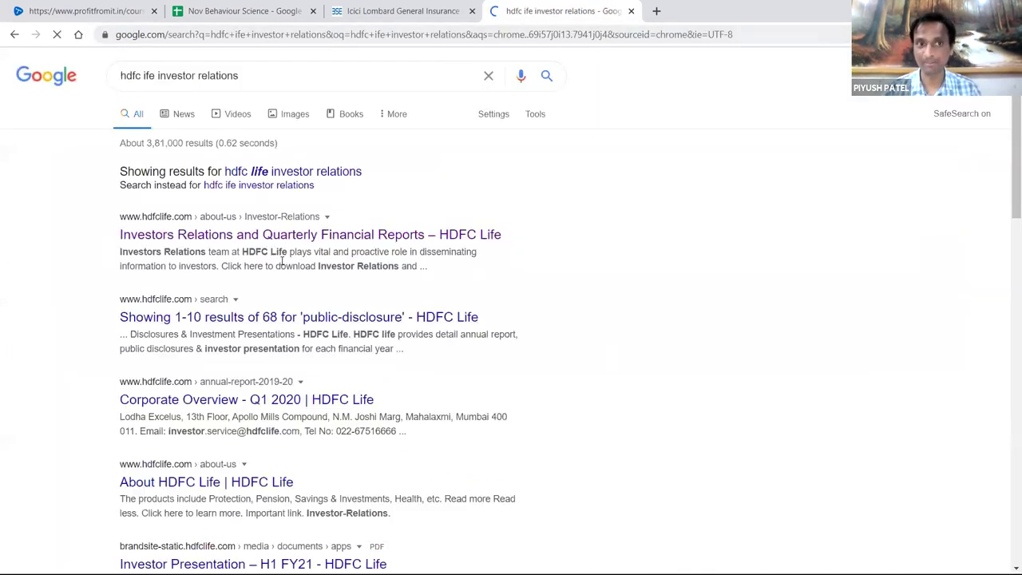
click(165, 237)
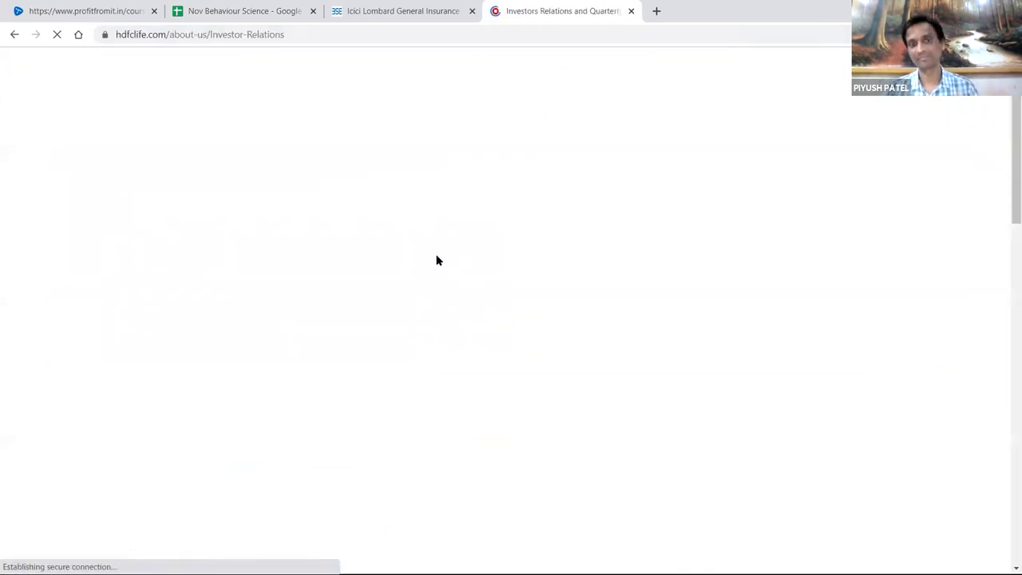
- Dismiss the notification overlay and expand the Annual Reports section on HDFC Life's Investor Relations page
scroll(640, 224, down, 3)
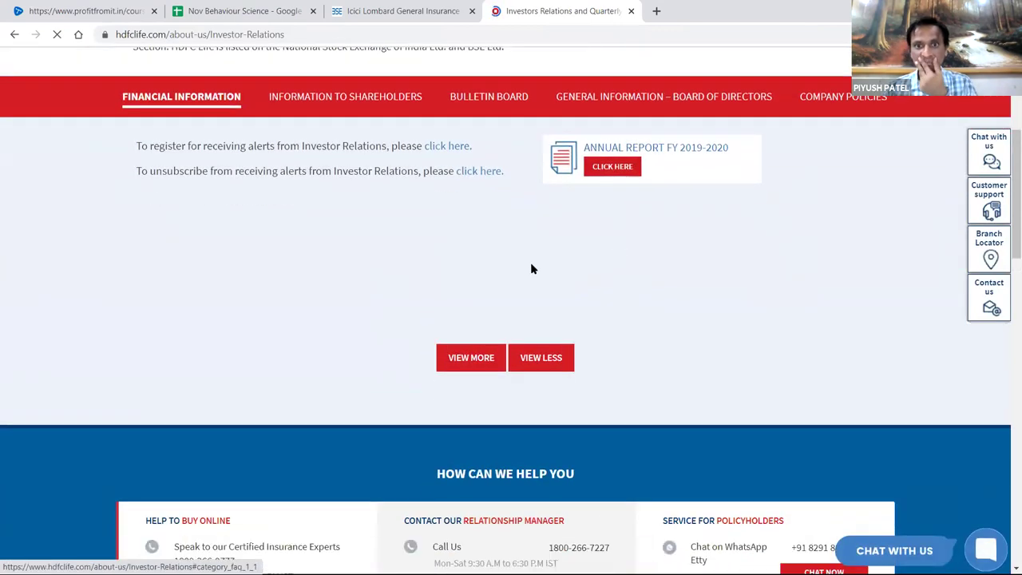
scroll(532, 269, up, 5)
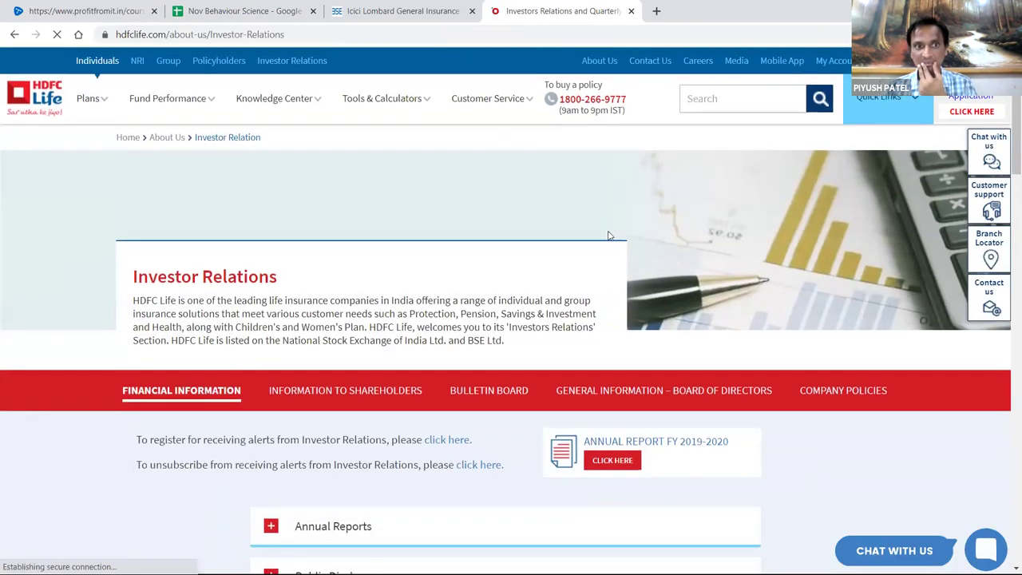
scroll(608, 235, down, 5)
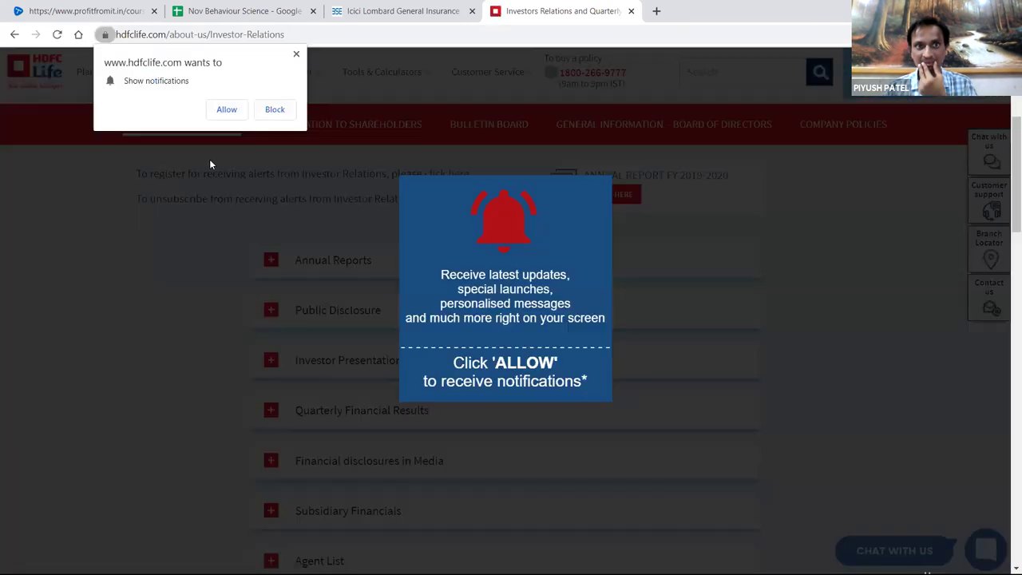
click(551, 306)
click(272, 259)
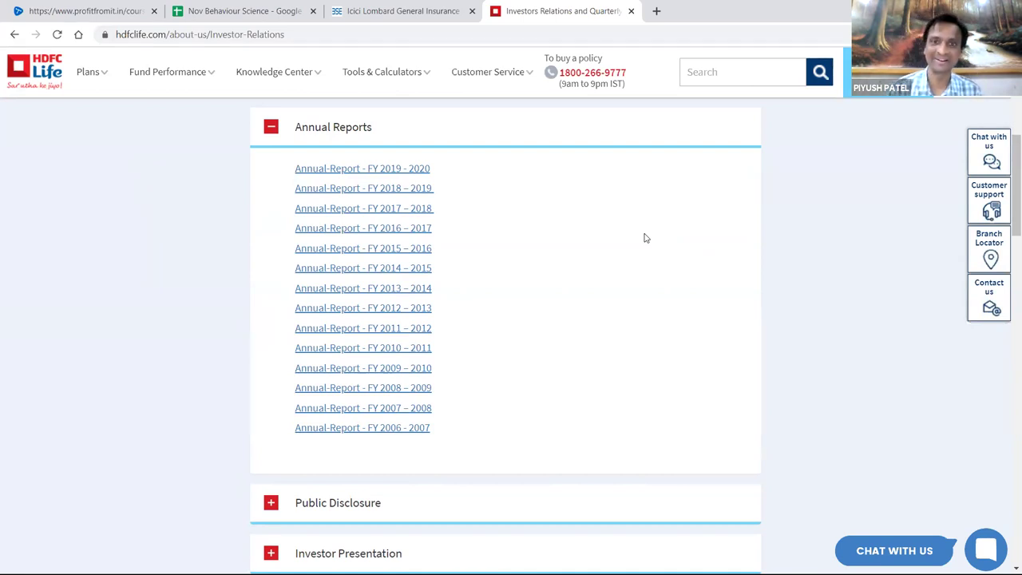
- Return to the HDFC Life sheet in the spreadsheet and review its Premium column from 2020 down to 2013
click(237, 6)
click(280, 370)
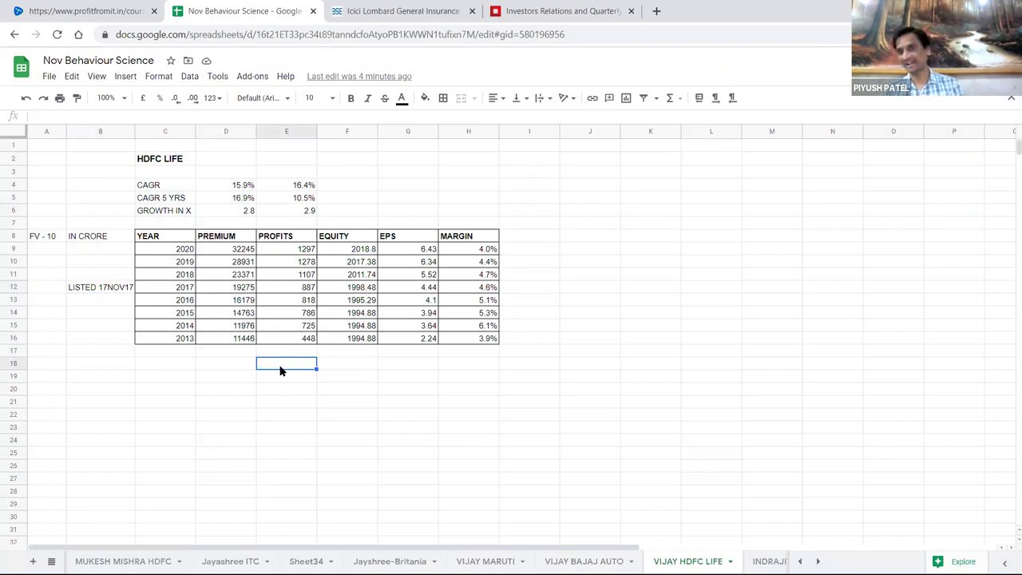
click(237, 405)
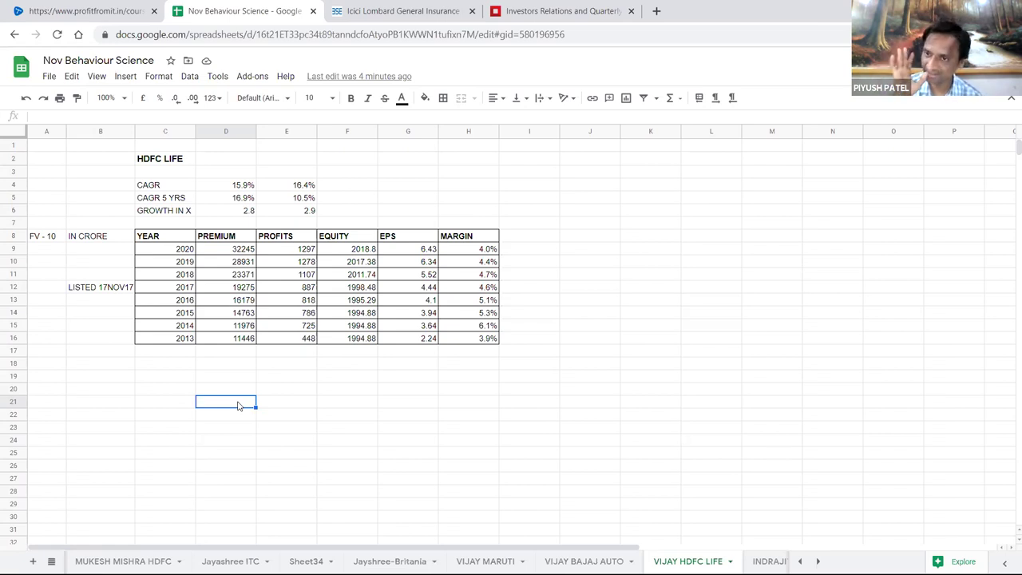
click(391, 440)
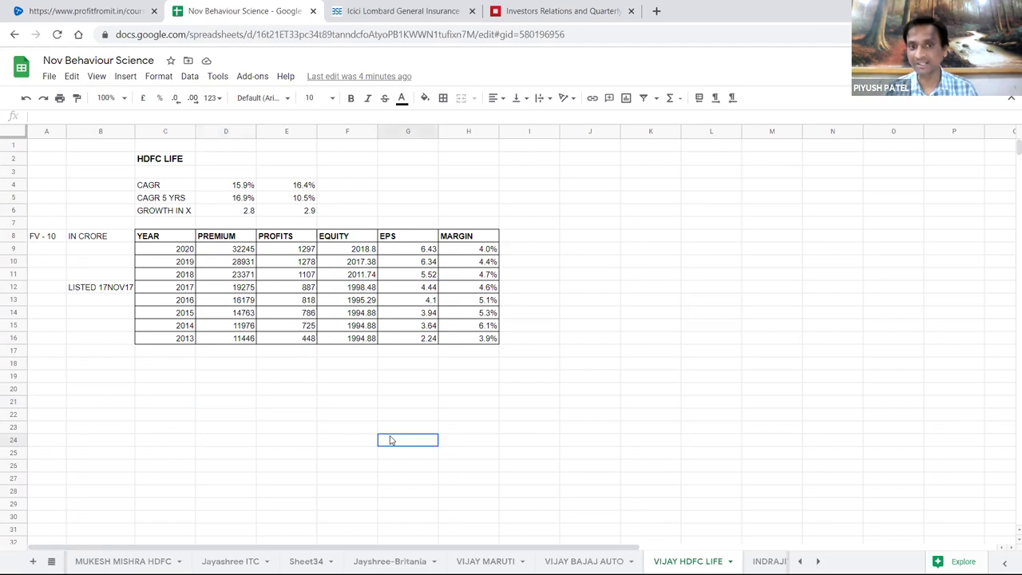
drag(242, 239, 249, 451)
click(311, 452)
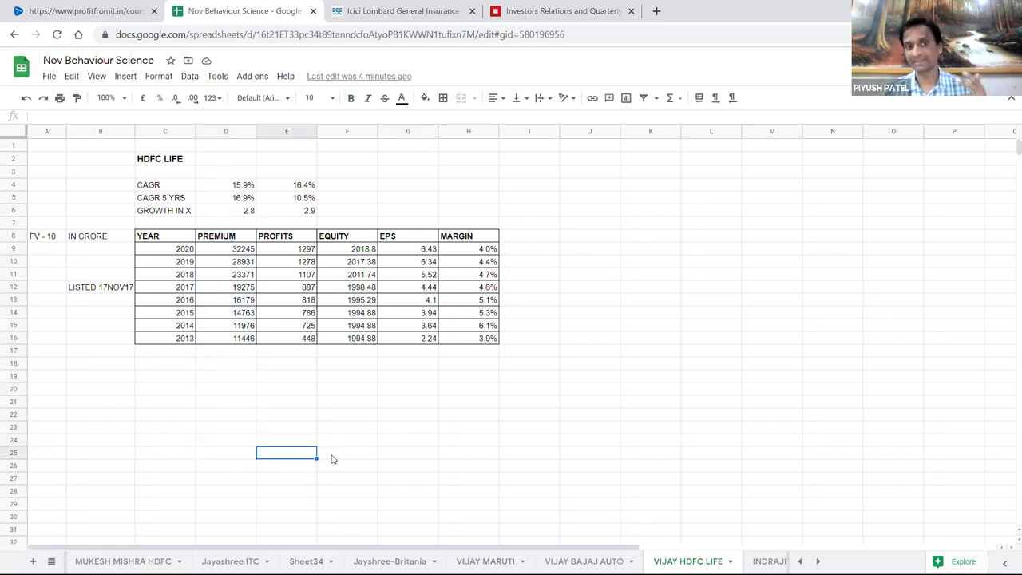
click(336, 452)
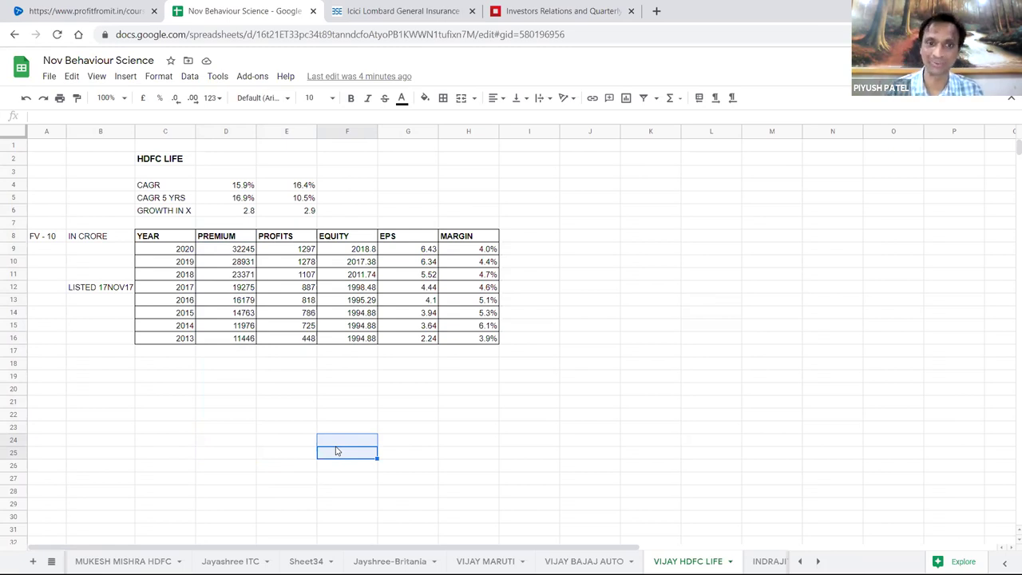
click(396, 390)
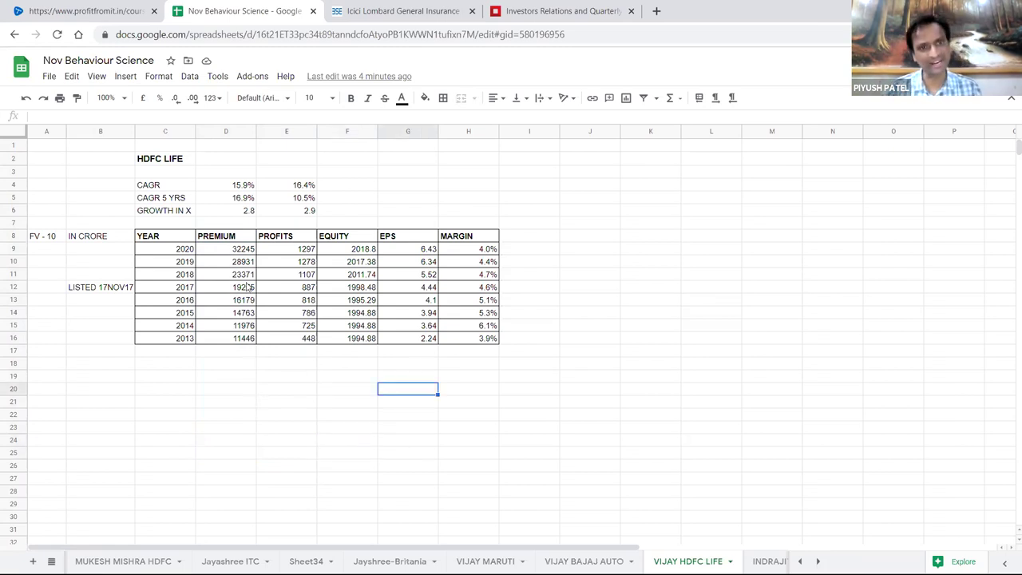
drag(246, 254, 244, 342)
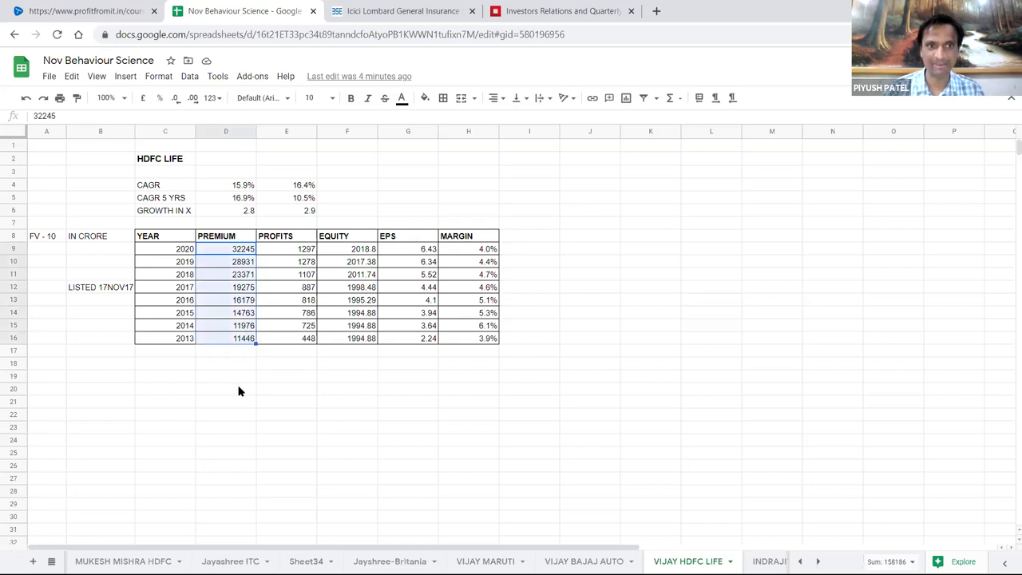
click(238, 391)
click(244, 250)
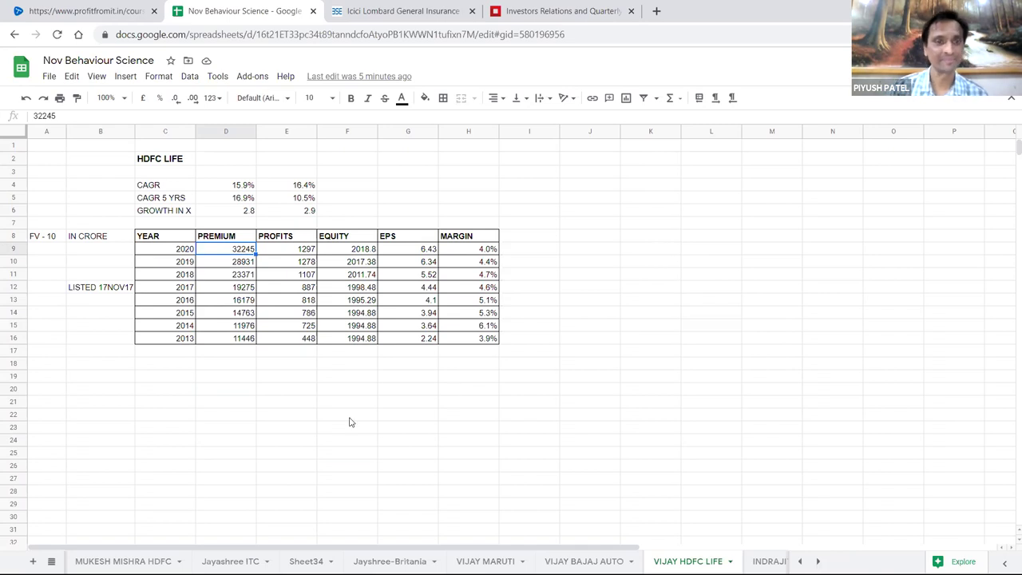
- Examine HDFC Life's CAGR and 5-year CAGR values for premium and profits, and close the Investor Relations page
drag(301, 426, 296, 413)
drag(246, 190, 318, 199)
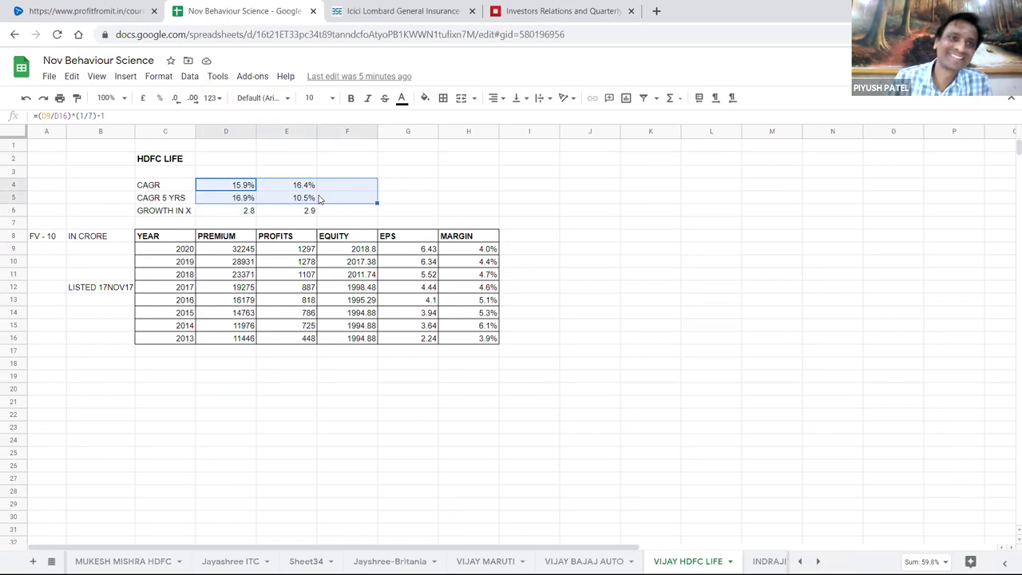
click(425, 380)
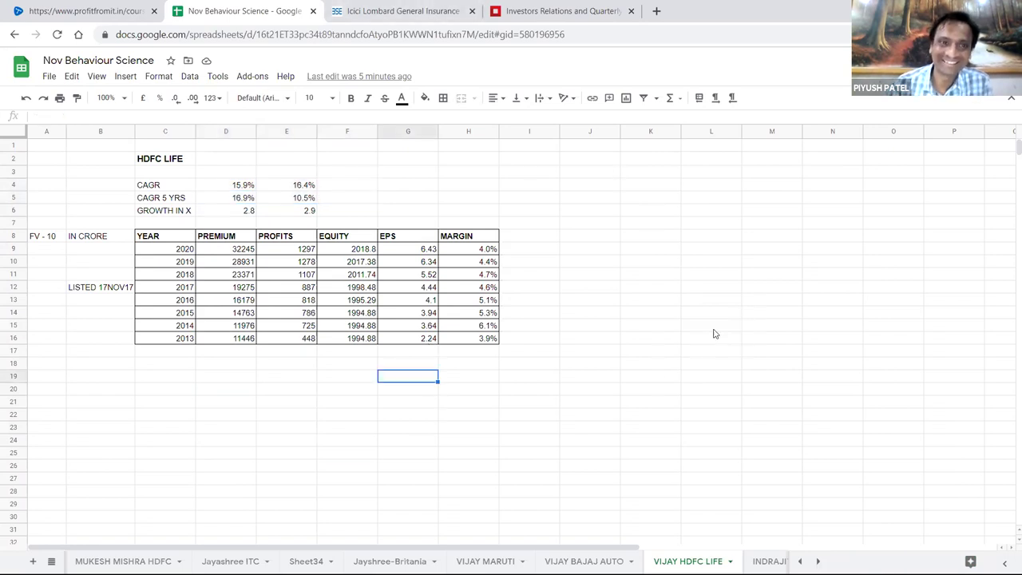
click(332, 392)
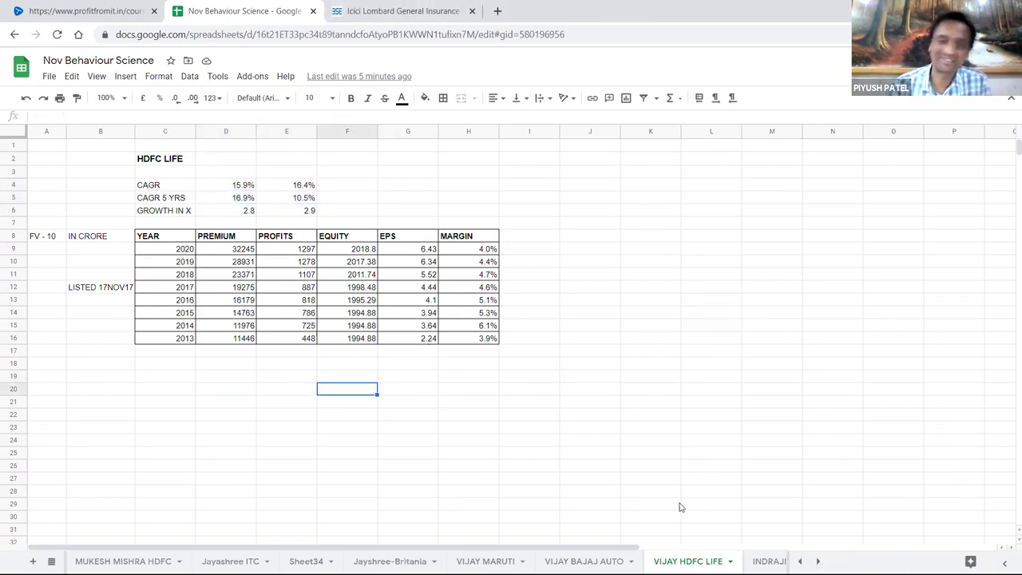
click(253, 375)
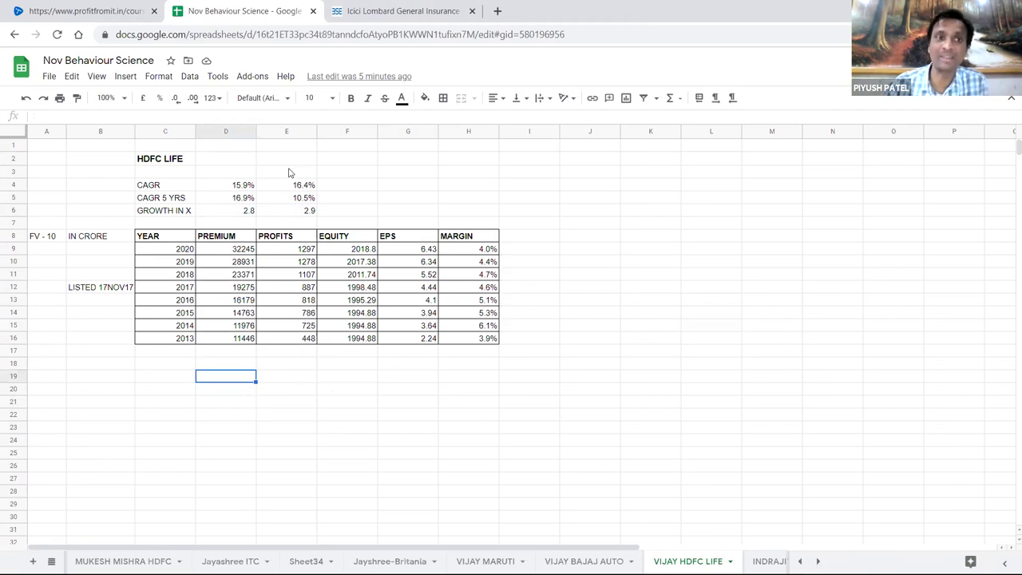
click(251, 160)
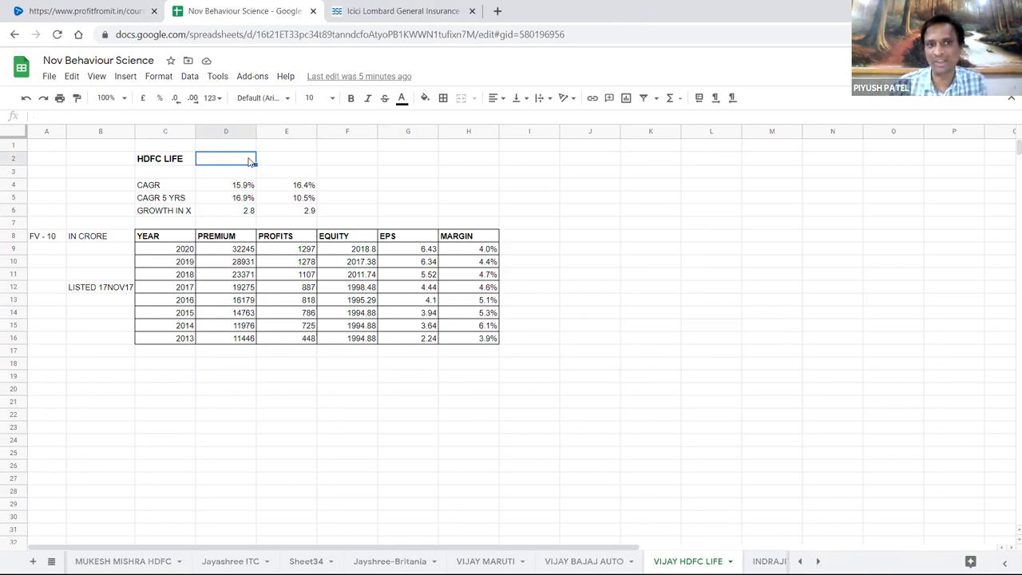
drag(222, 188, 281, 204)
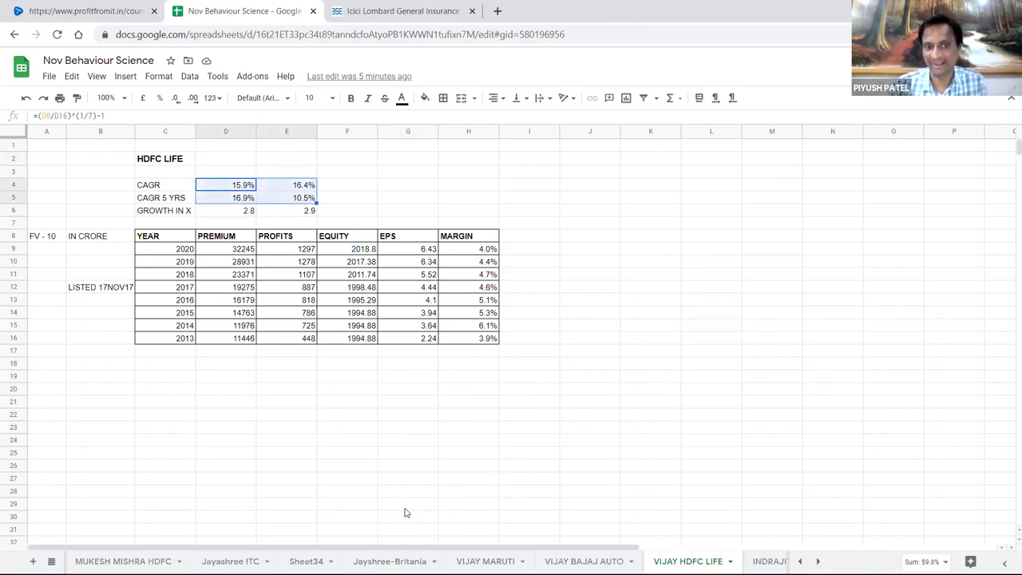
- Open the Bajaj Auto sheet and examine its 20-, 10- and 5-year sales CAGR values
click(583, 561)
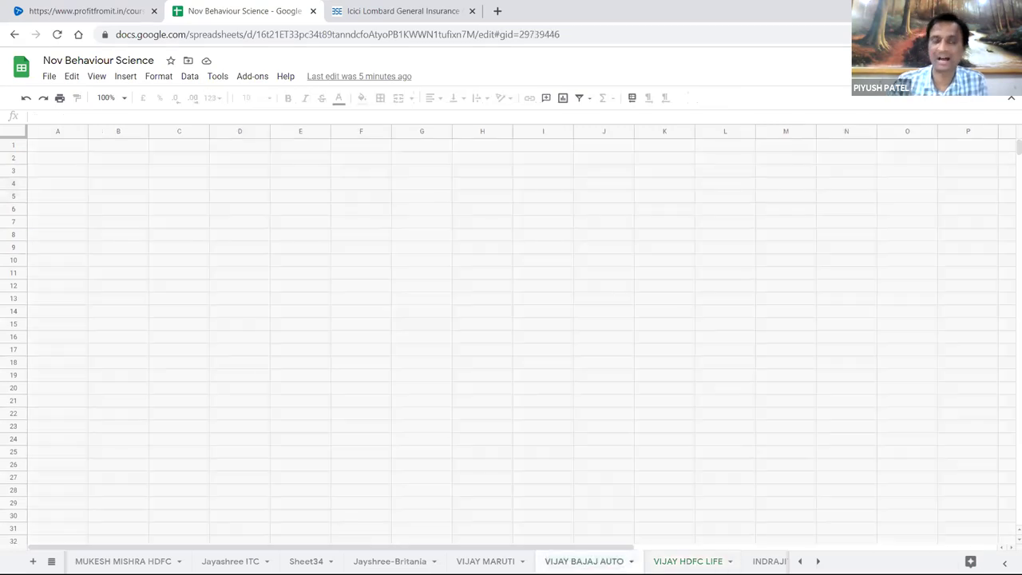
scroll(246, 307, down, 1)
drag(242, 160, 244, 186)
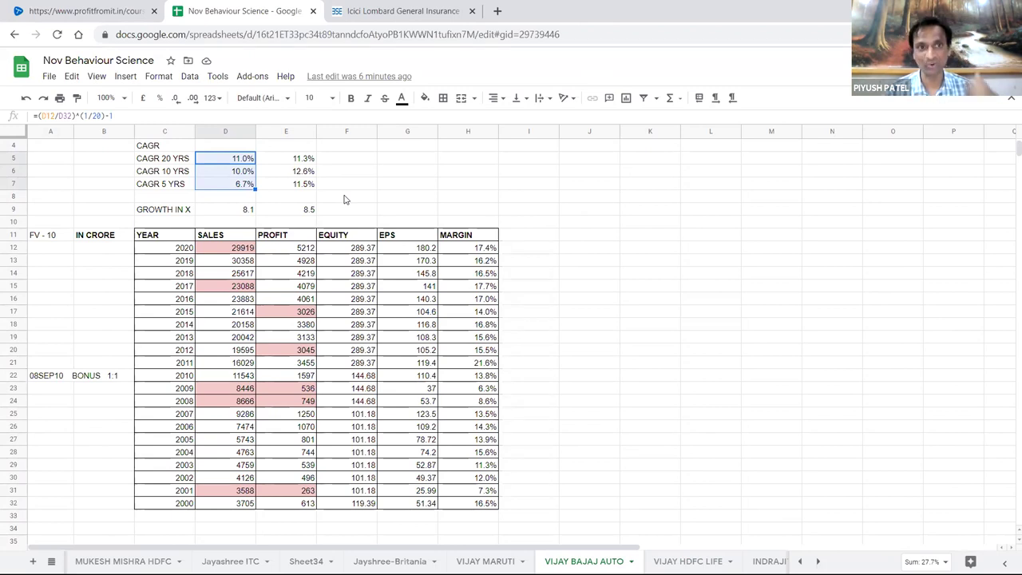
click(568, 226)
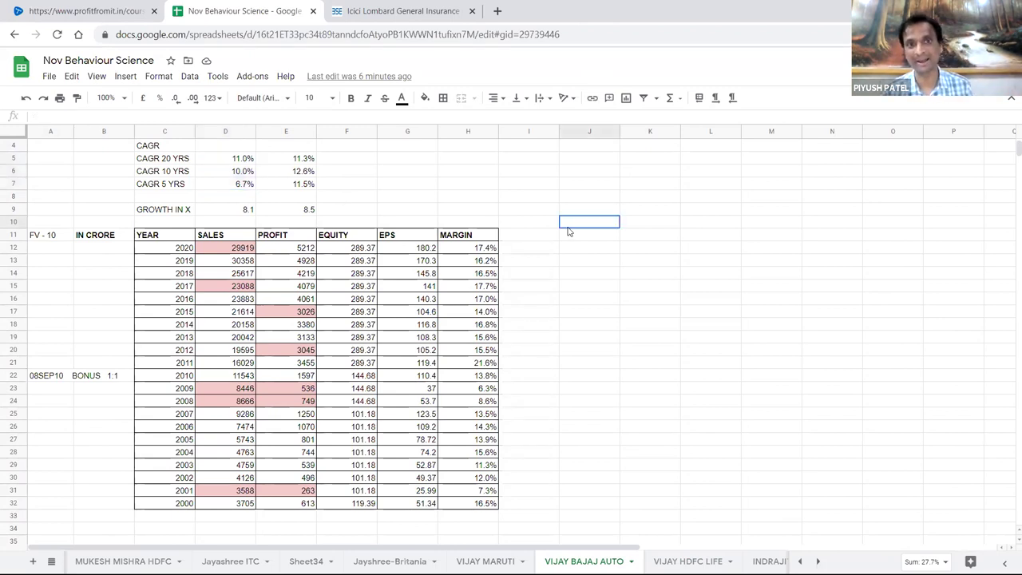
click(659, 352)
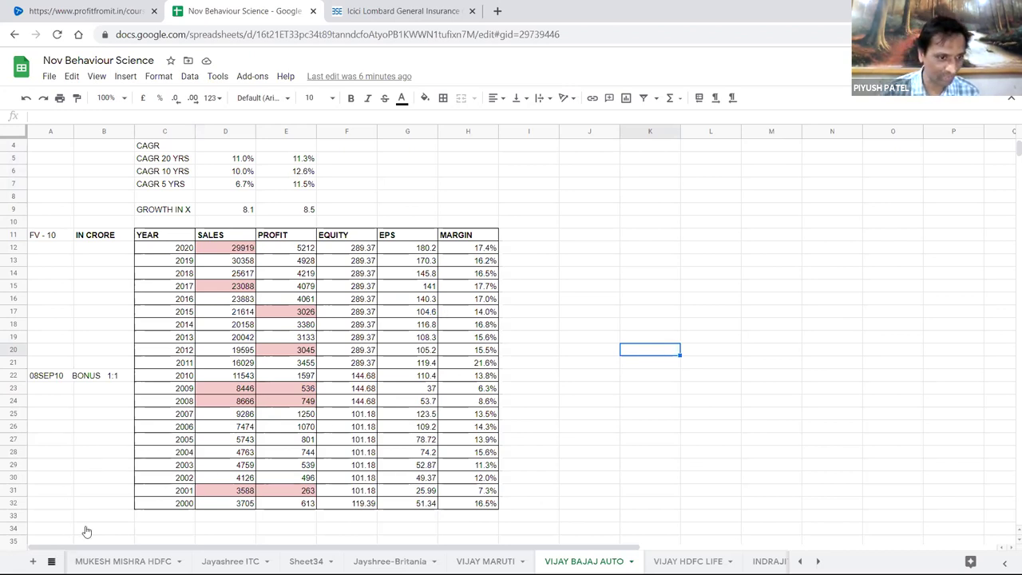
- Go back from the Bajaj Auto sheet to the company list in Sheet1
click(51, 562)
scroll(88, 431, up, 3)
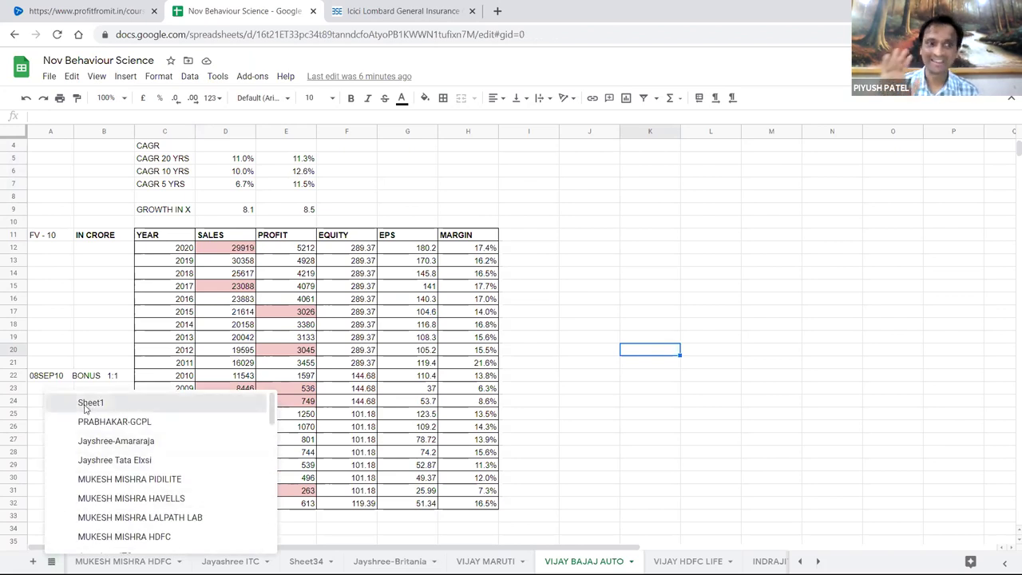
click(86, 407)
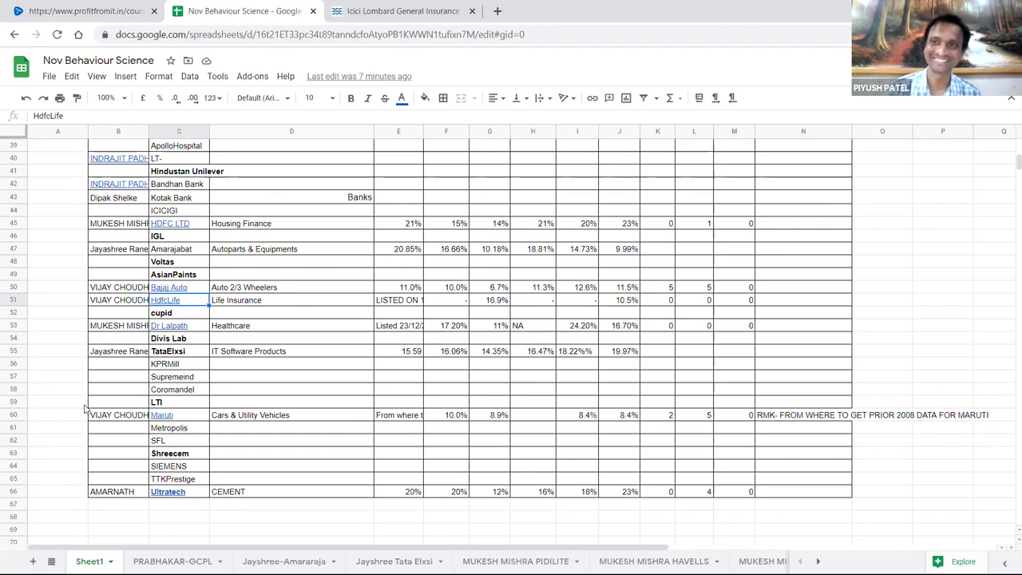
- Go back up to the start of Sheet1 and review the Research By, Company and Industry columns for the first companies
scroll(319, 399, up, 5)
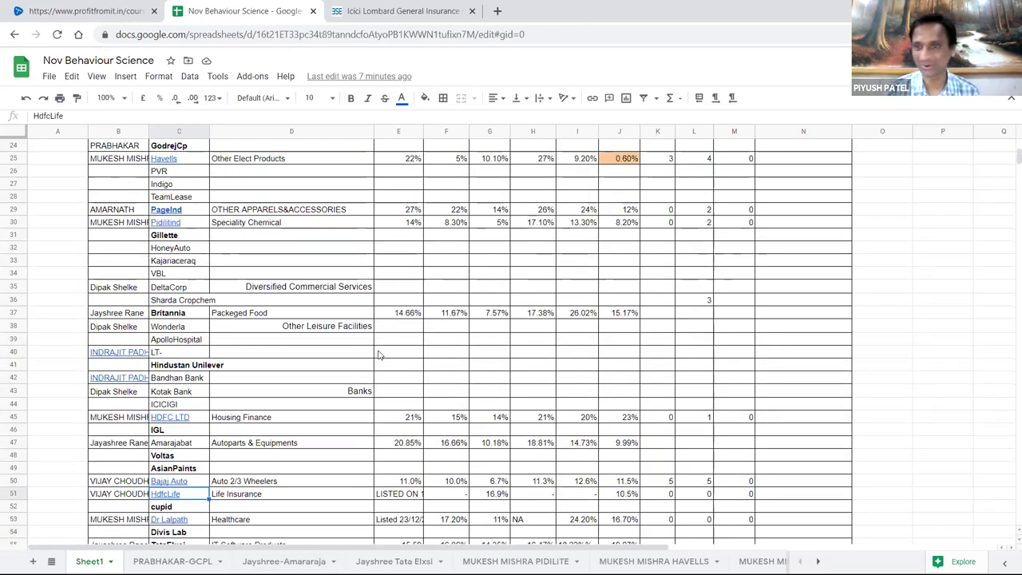
scroll(379, 355, up, 8)
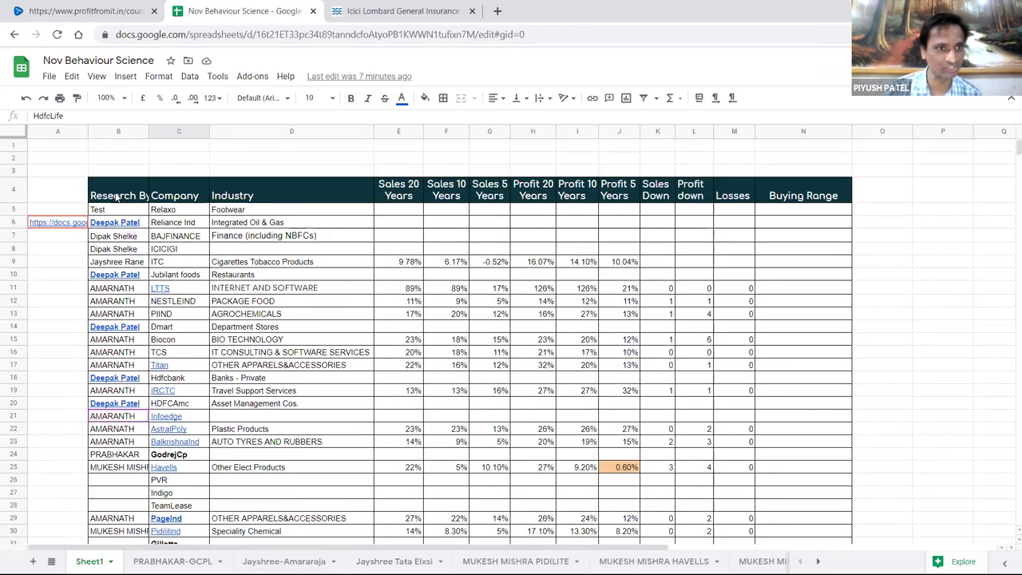
drag(116, 196, 335, 274)
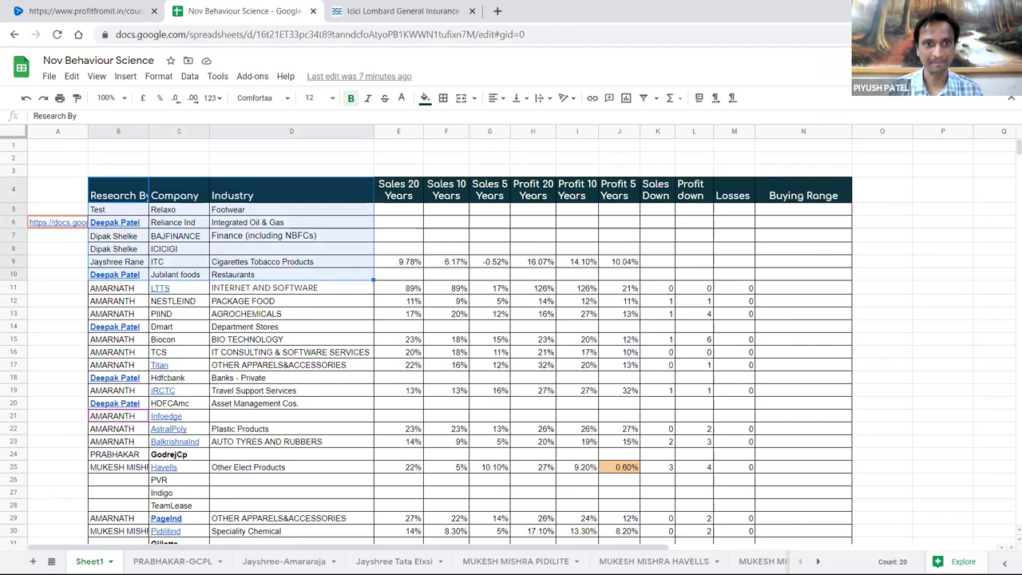
click(71, 248)
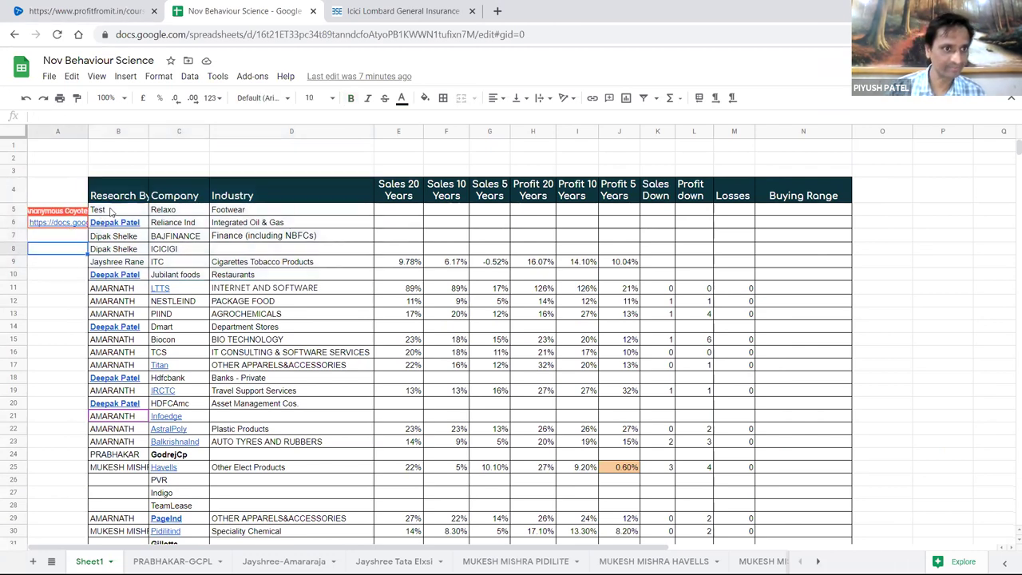
- Open the spreadsheet linked in cell A6 of Sheet1 and close the Icici Lombard page
click(58, 222)
click(120, 233)
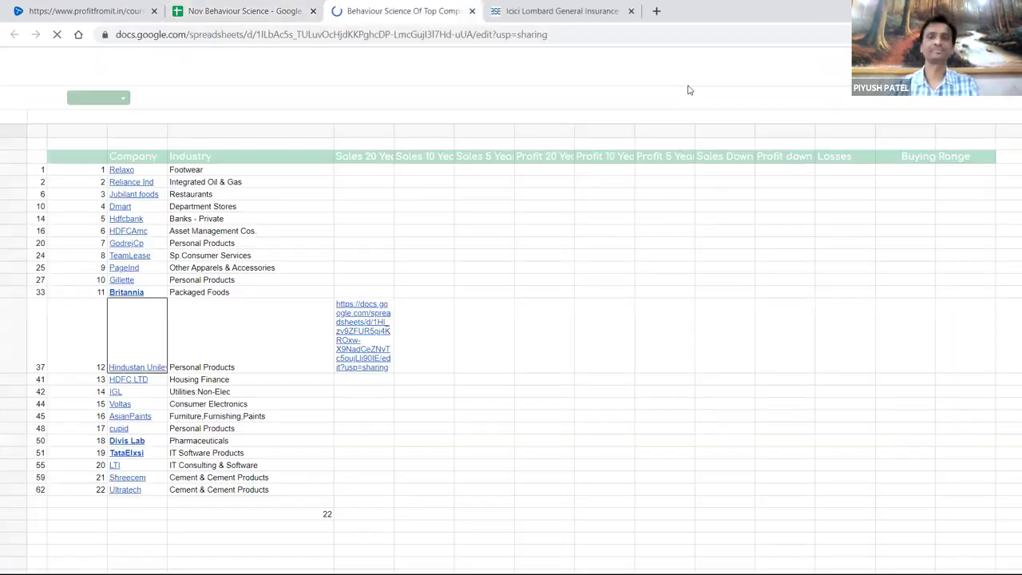
click(631, 11)
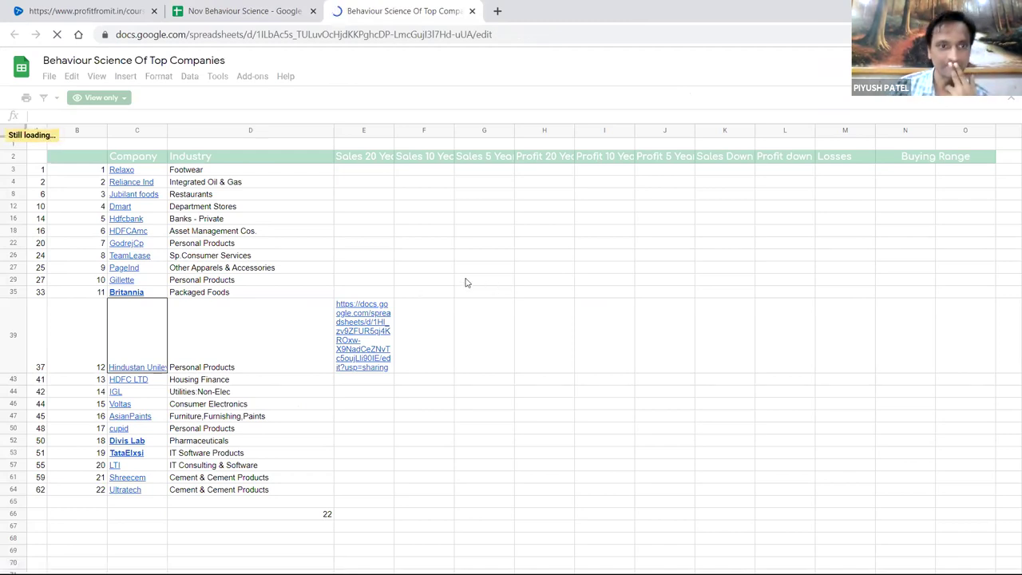
- Open the Personal Products spreadsheet linked in the Hindustan Unilever row of the top companies list
click(176, 281)
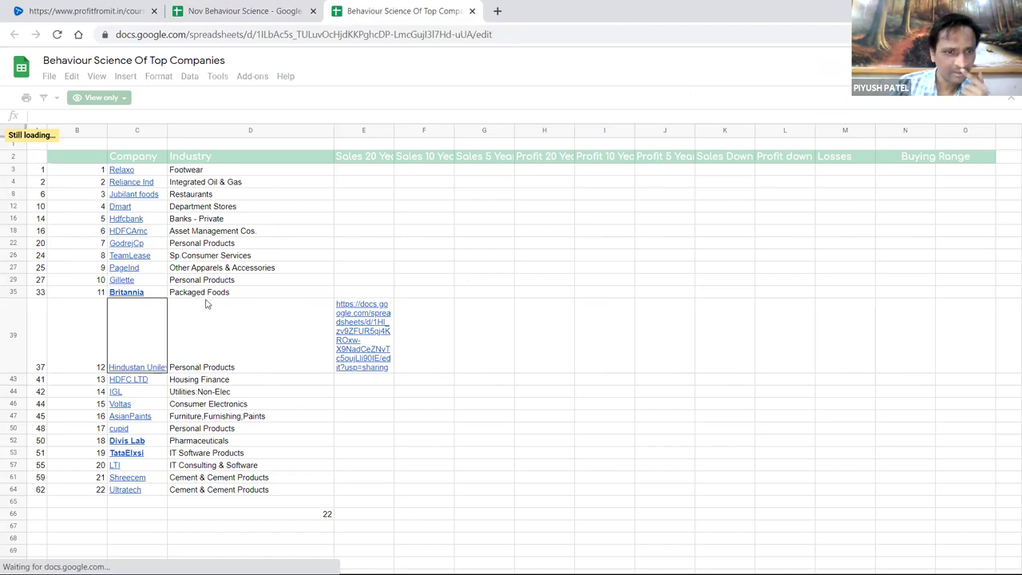
click(223, 326)
click(347, 379)
click(253, 326)
click(387, 318)
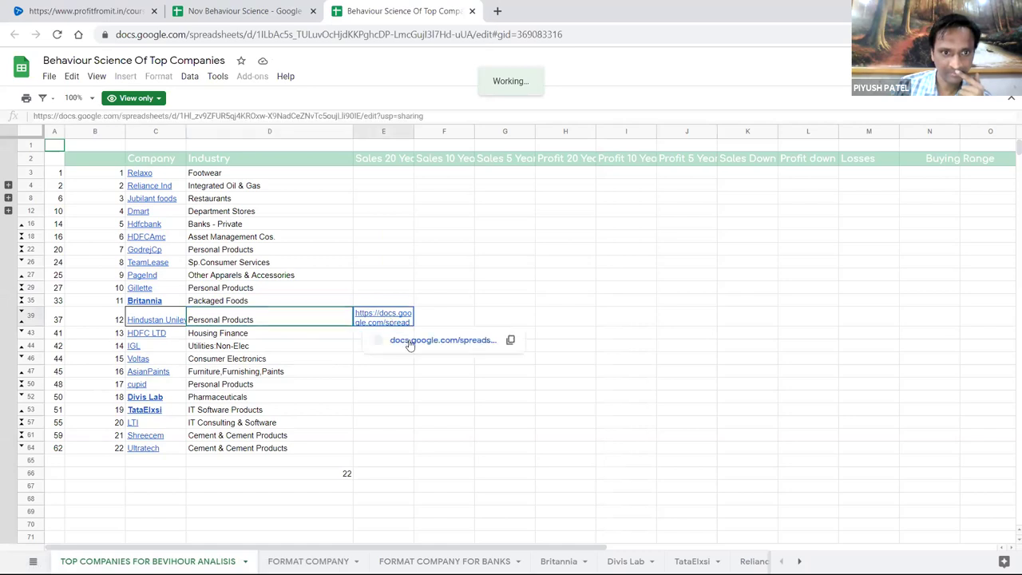
click(410, 340)
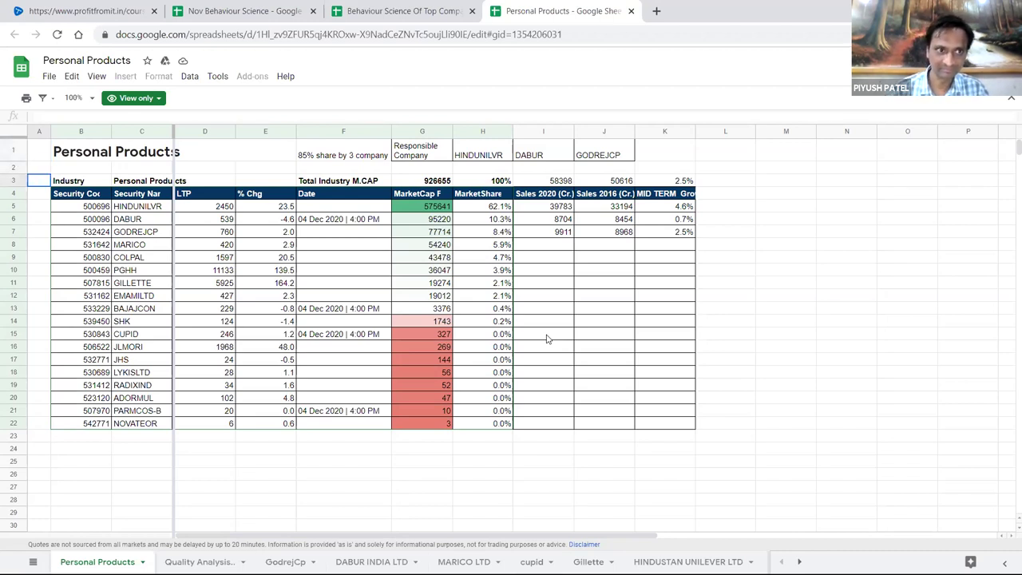
- Examine the columns of the Personal Products industry table along the COLPAL row, from security code to mid-term growth
click(262, 261)
key(Right)
key(Right)
key(Right)
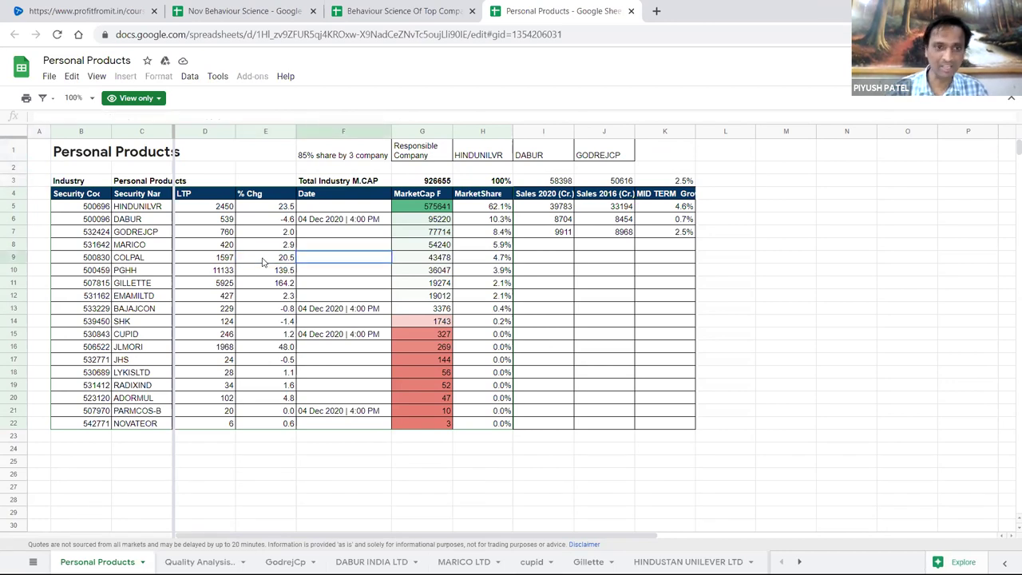
key(Left)
key(Home)
key(Right)
key(Right)
key(Right)
key(Right)
key(Right)
key(Right)
key(Right)
key(Right)
key(Right)
key(Right)
key(Right)
key(Right)
key(Right)
key(Right)
key(Right)
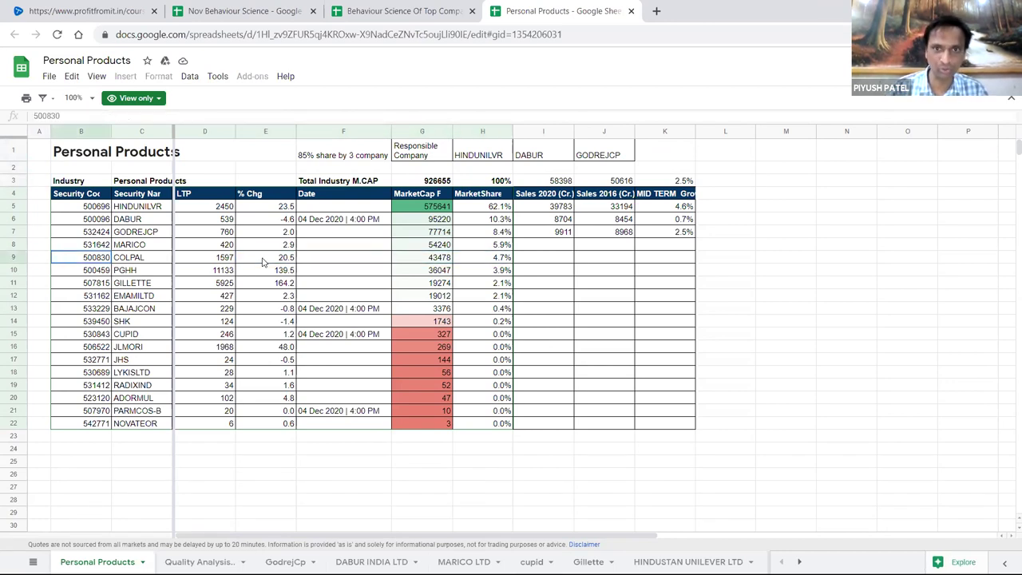
key(Home)
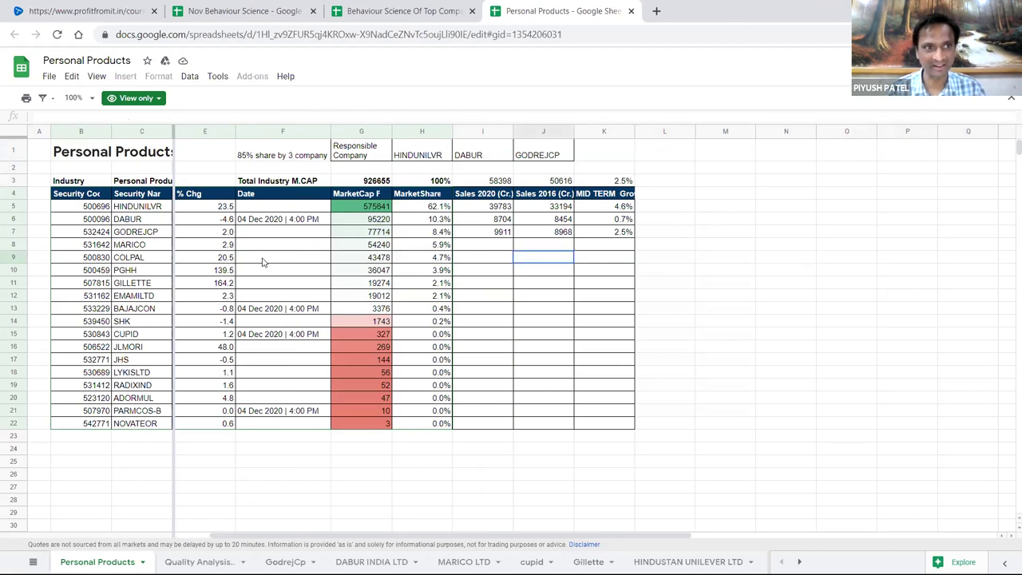
- Look through the rows of the Personal Products sheet past the last company and return to its start
key(Down)
key(Down)
key(Down)
key(Down)
key(Down)
key(Down)
key(Down)
key(Down)
key(Down)
key(Down)
key(Down)
key(Down)
key(Down)
key(Down)
key(Down)
key(Down)
key(Down)
key(Down)
key(Down)
key(Down)
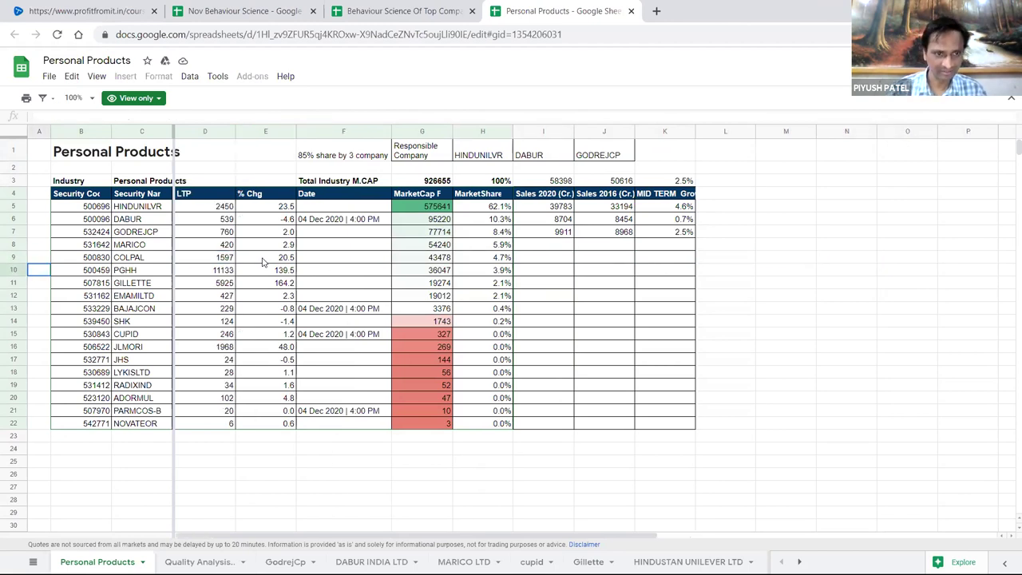
key(Up)
key(Up)
key(Up)
key(Up)
key(Up)
key(Up)
key(Up)
key(Up)
key(Up)
key(Up)
key(Up)
key(Up)
key(Up)
key(Up)
key(Up)
key(Up)
key(Up)
key(Up)
key(Up)
key(Up)
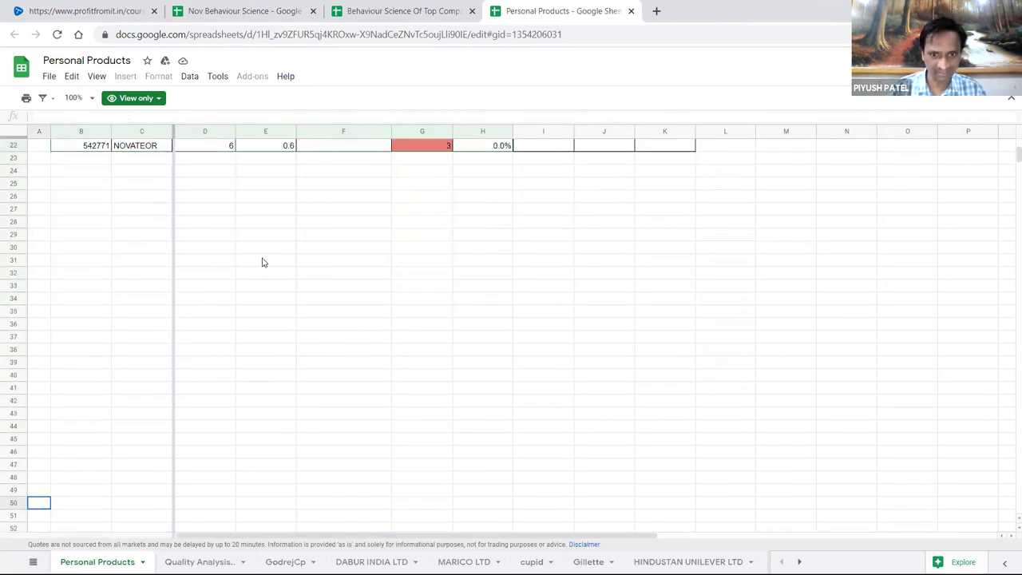
key(Up)
key(Up)
key(Up)
key(Up)
key(Up)
key(Up)
key(Up)
key(Up)
key(Up)
key(Up)
key(Up)
key(Up)
key(Up)
key(Up)
key(Up)
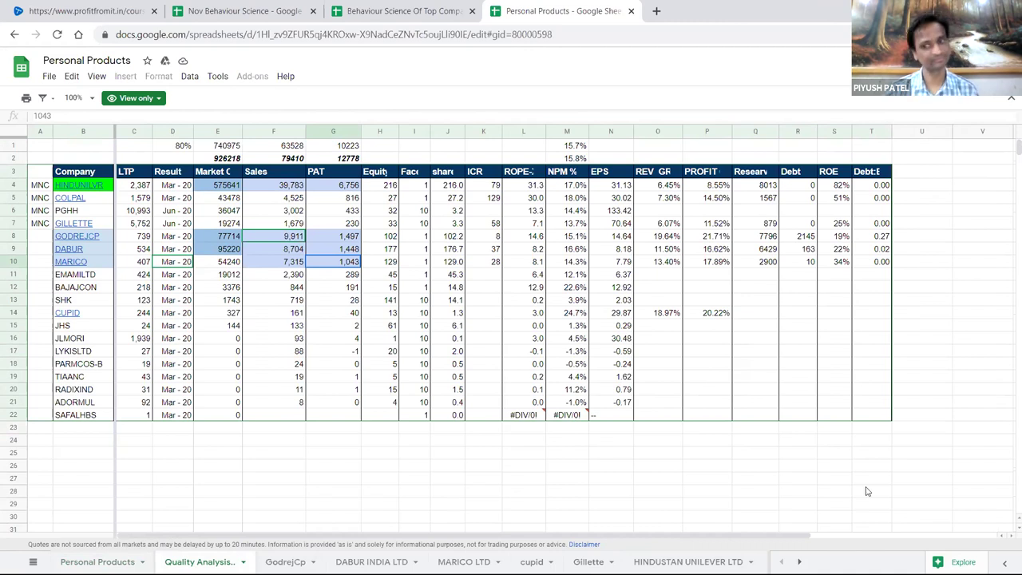
- On the Quality Analysis sheet, check BAJAJCON's sales and the debt values of HINDUNILVR and COLPAL
click(548, 448)
click(301, 290)
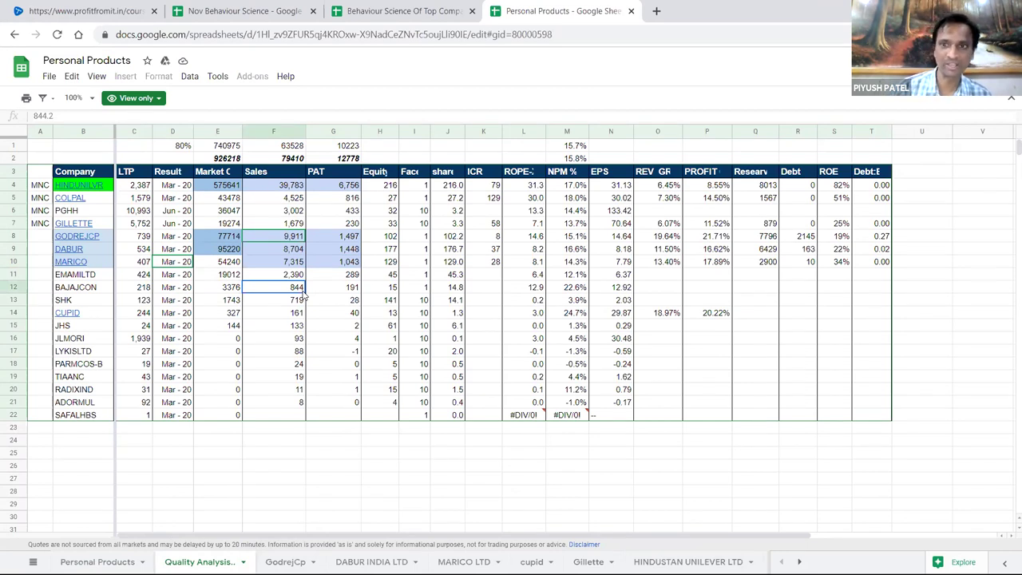
click(796, 275)
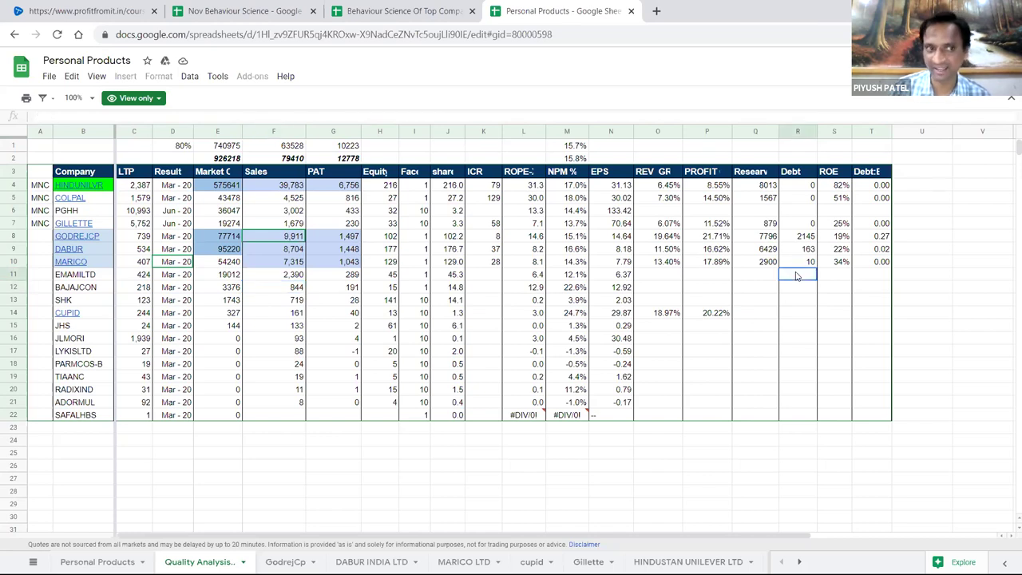
click(803, 190)
click(808, 201)
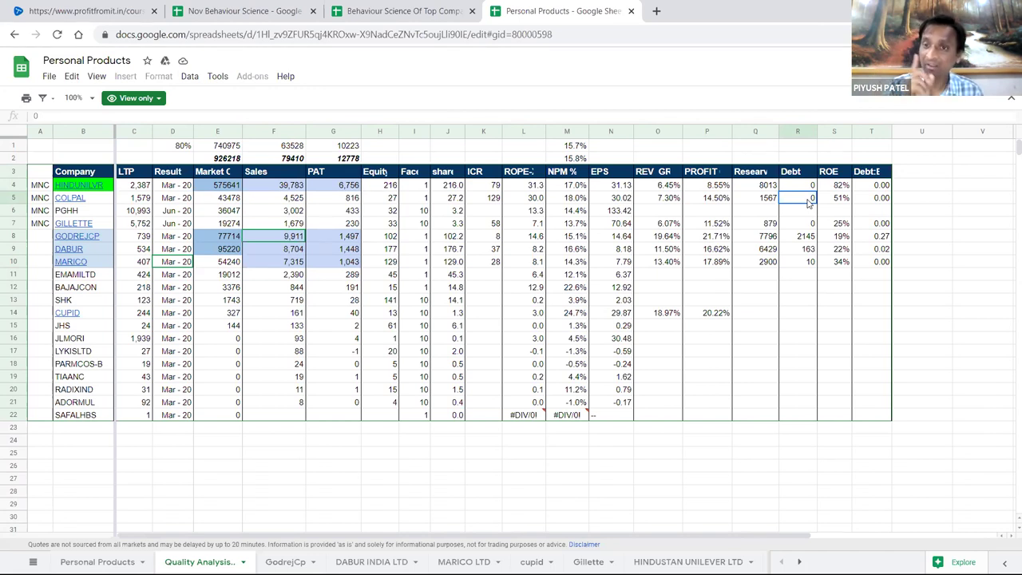
- Examine the PAT of HINDUNILVR and COLPAL and the block of leading companies from HINDUNILVR down to MARICO
click(349, 189)
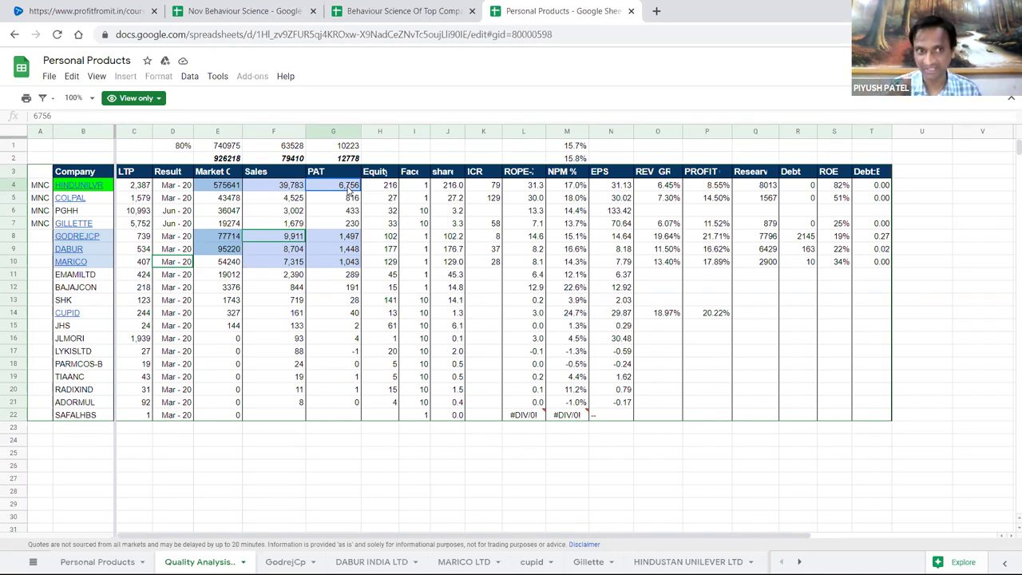
click(353, 199)
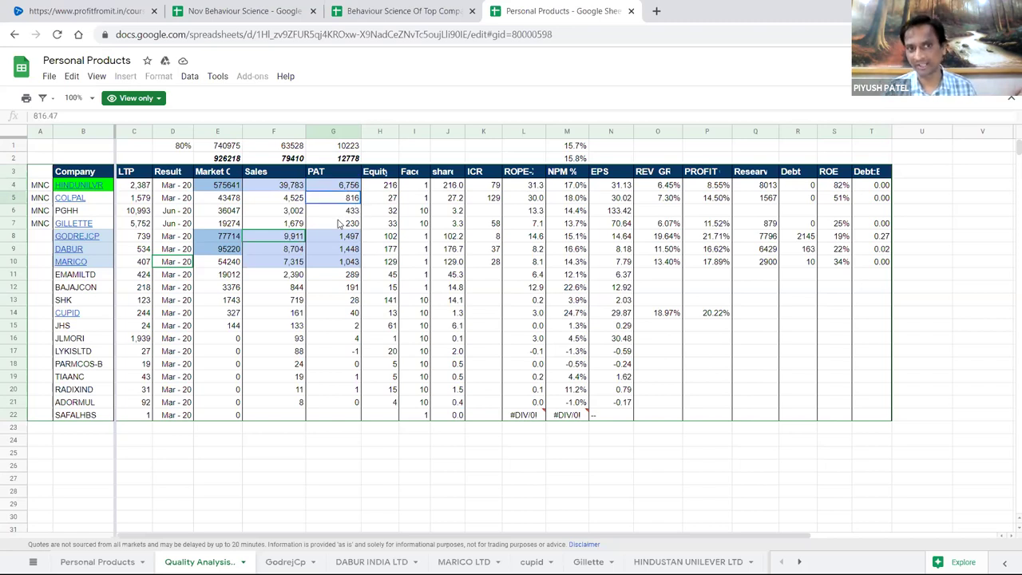
click(99, 190)
shift+click(430, 259)
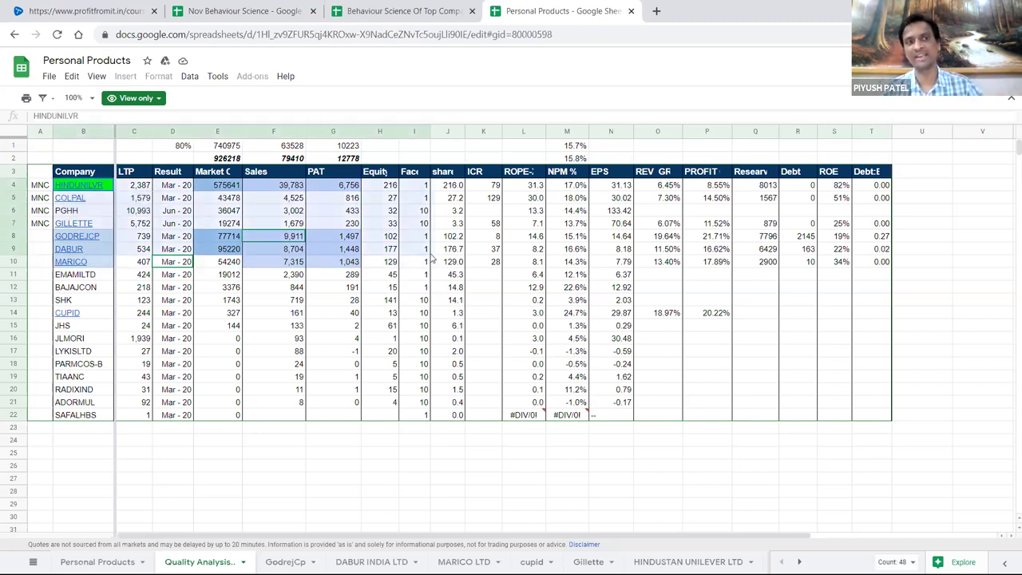
click(98, 193)
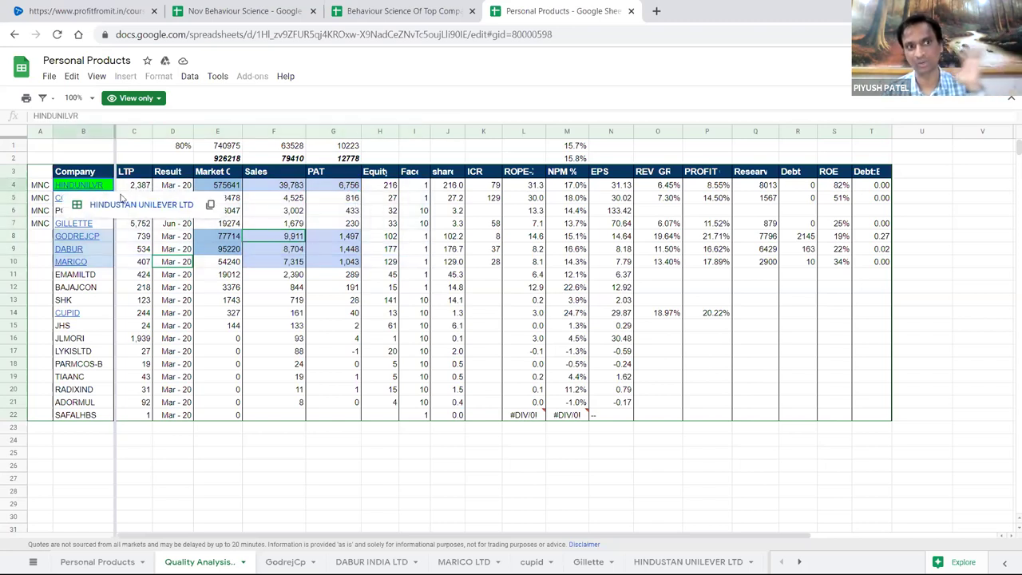
shift+click(430, 250)
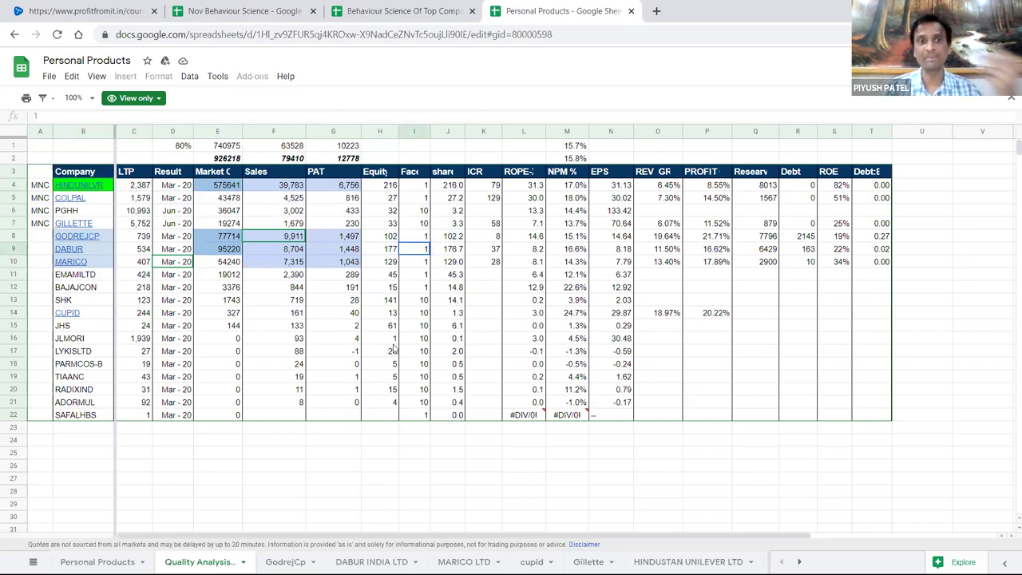
- Compare the debt values of GODREJCP, DABUR and MARICO
click(786, 292)
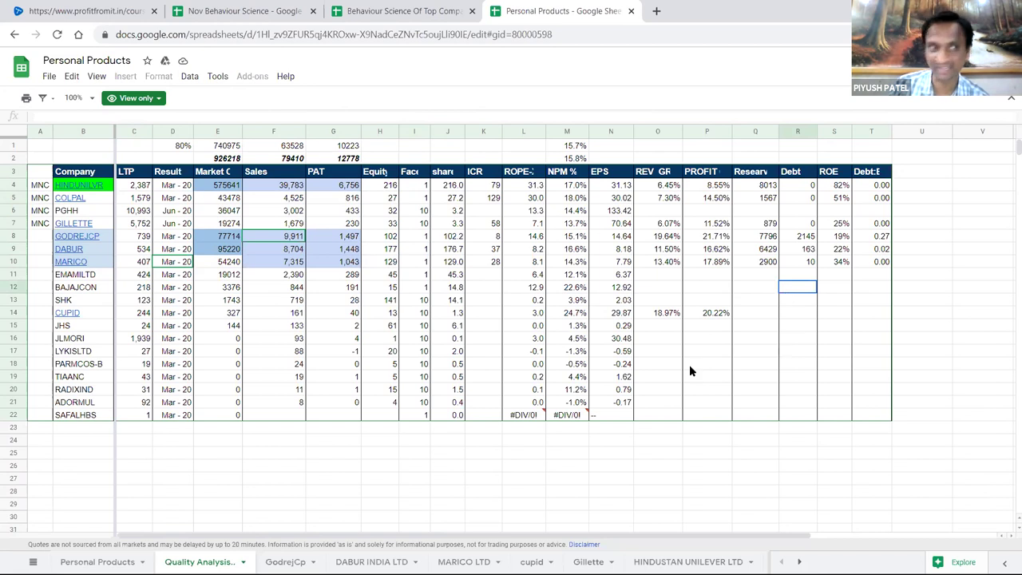
click(804, 239)
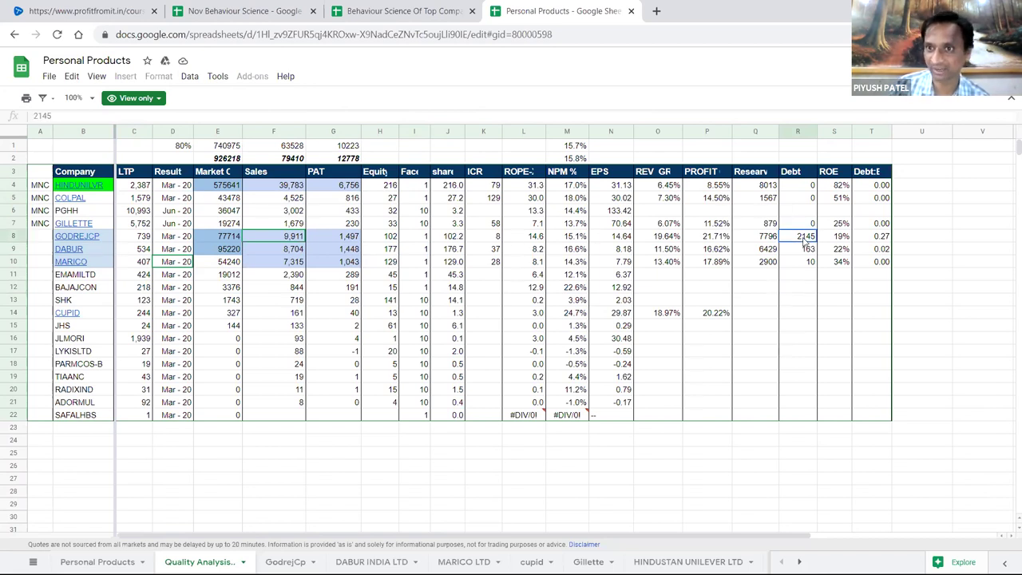
key(Down)
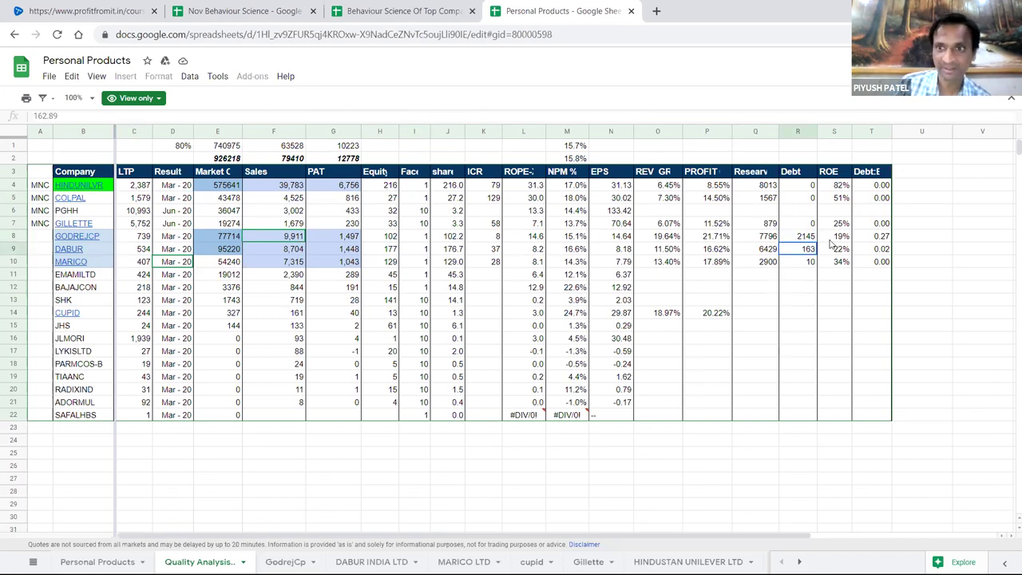
key(Down)
key(Up)
key(Up)
key(Down)
key(Down)
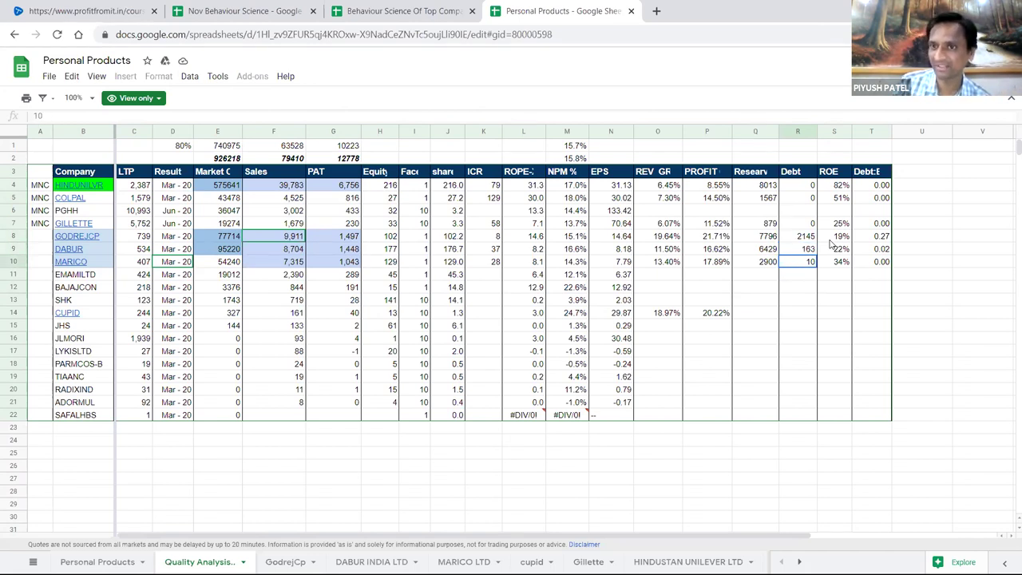
- Review MARICO's figures across its row from debt back to market cap
key(Left)
key(Left)
key(Left)
key(Left)
key(Left)
key(Left)
key(Left)
key(Left)
key(Left)
key(Left)
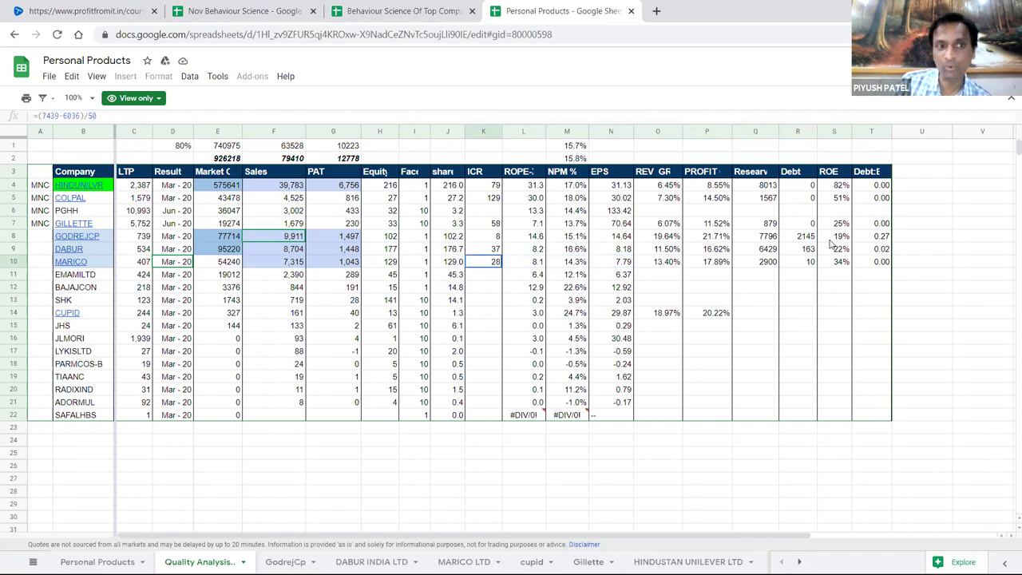
key(Left)
key(Left)
key(Left)
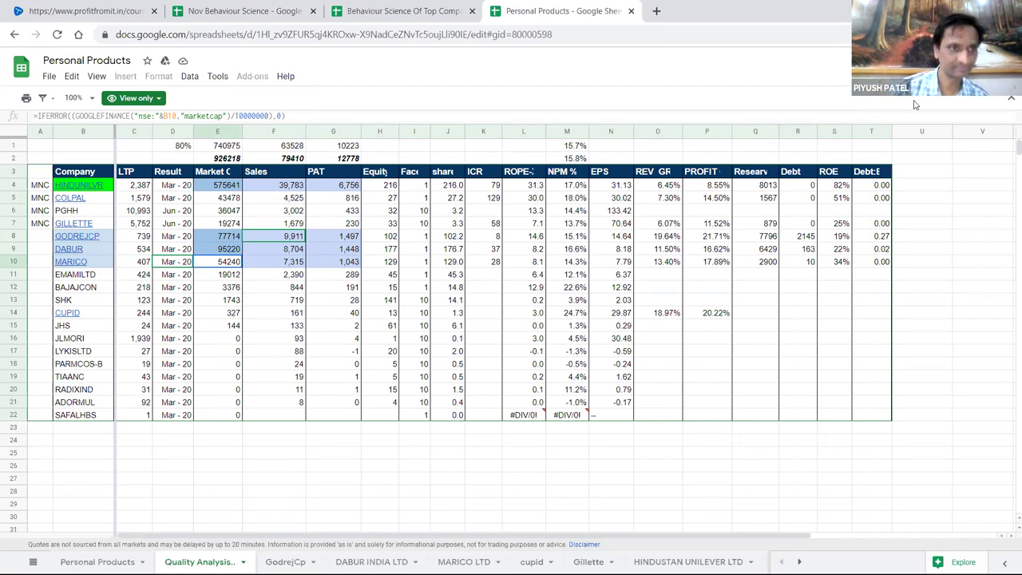
- Check the result dates and market caps of the companies from HINDUNILVR down to DABUR
click(193, 185)
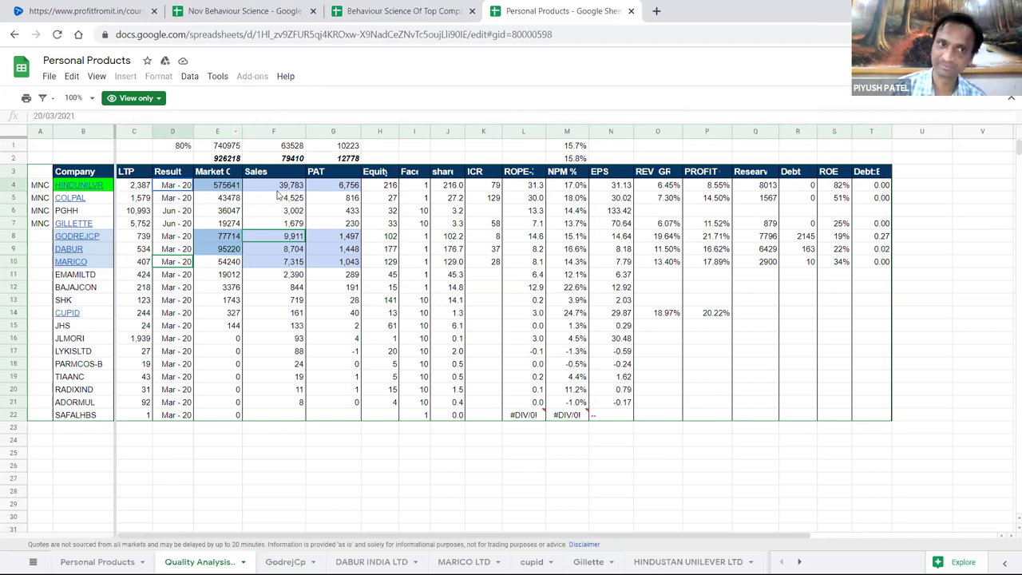
click(226, 197)
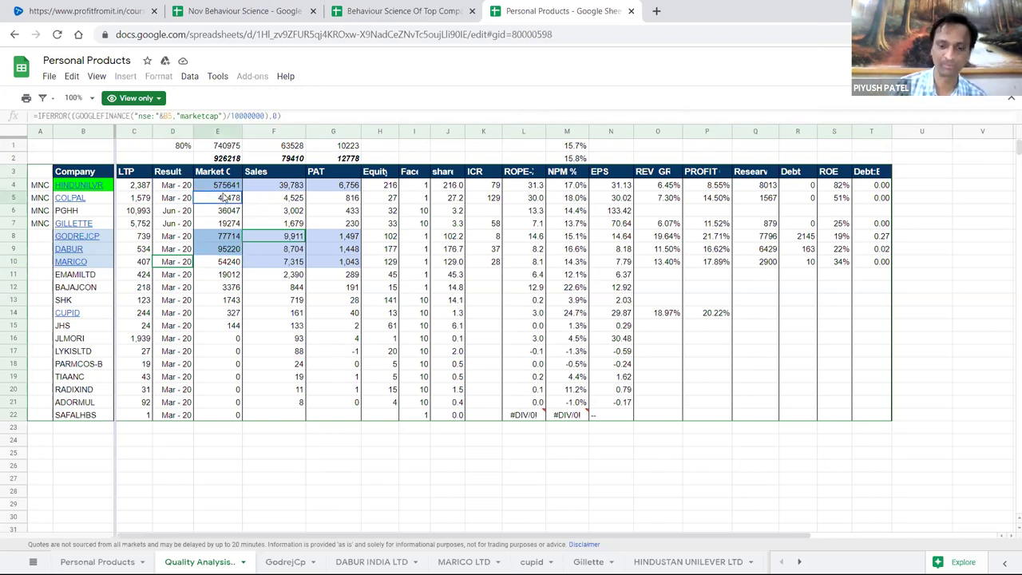
key(Left)
key(Down)
key(Down)
key(Down)
key(Down)
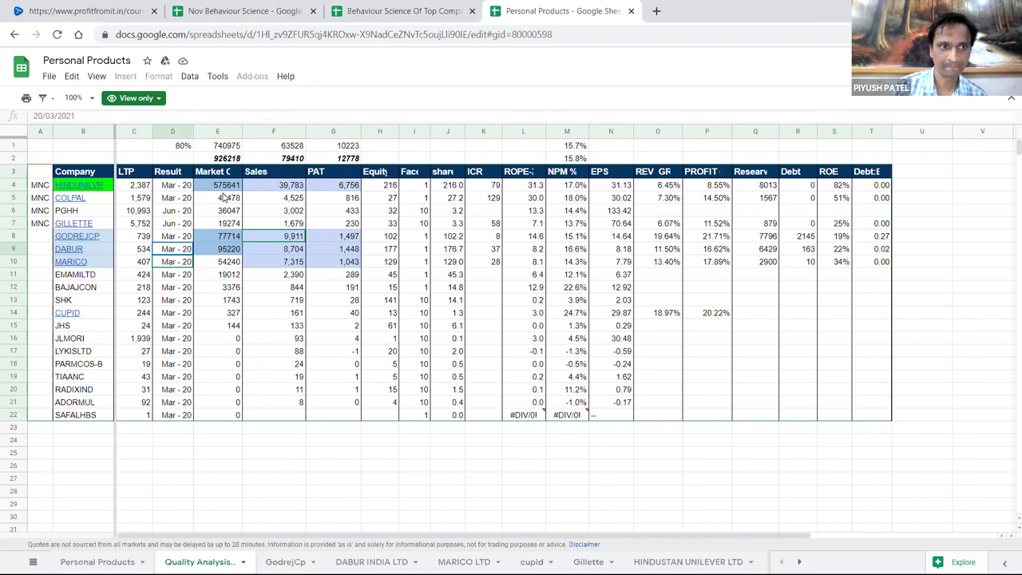
key(Up)
key(Up)
key(Right)
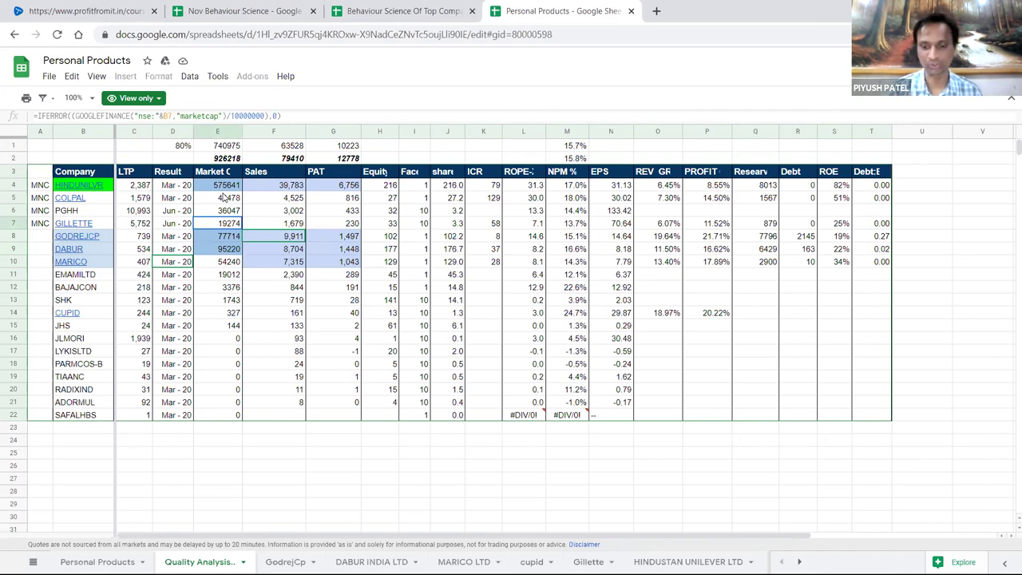
- Examine GODREJCP's price, market cap and PAT, and select the sales values of GODREJCP, DABUR and MARICO
key(Left)
key(Left)
key(Down)
key(Left)
key(Right)
key(Right)
key(Right)
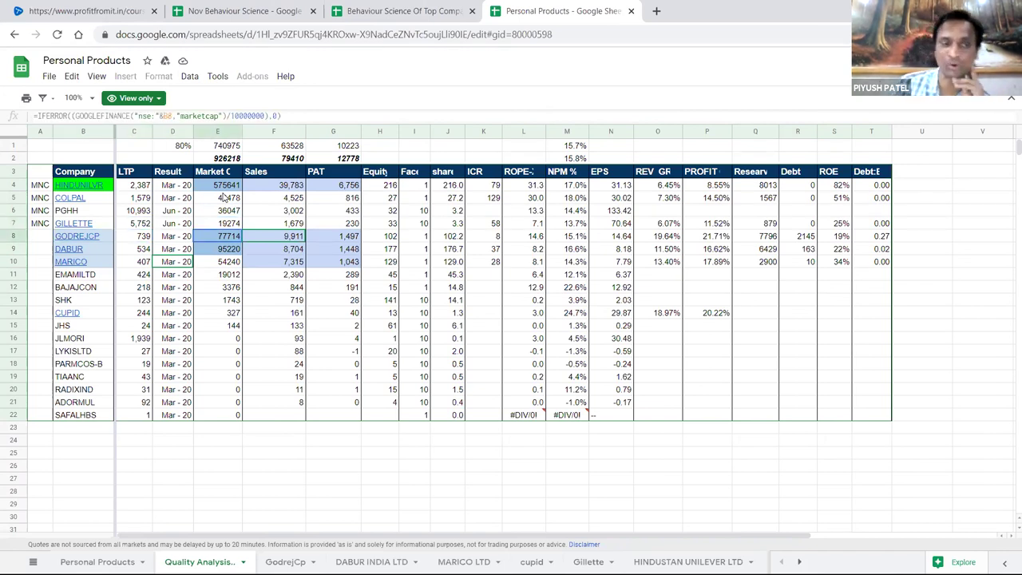
key(Right)
key(Right)
key(Left)
key(shift+Down)
key(shift+Down)
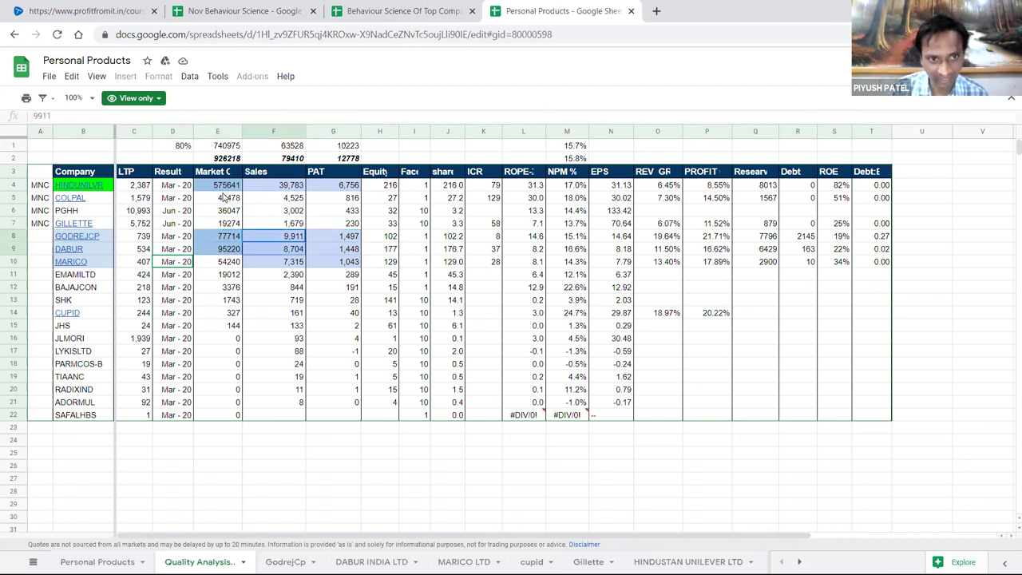
- Extend the sales selection of GODREJCP, DABUR and MARICO back to their company names
key(shift+Left)
key(shift+Left)
key(shift+Left)
key(shift+Left)
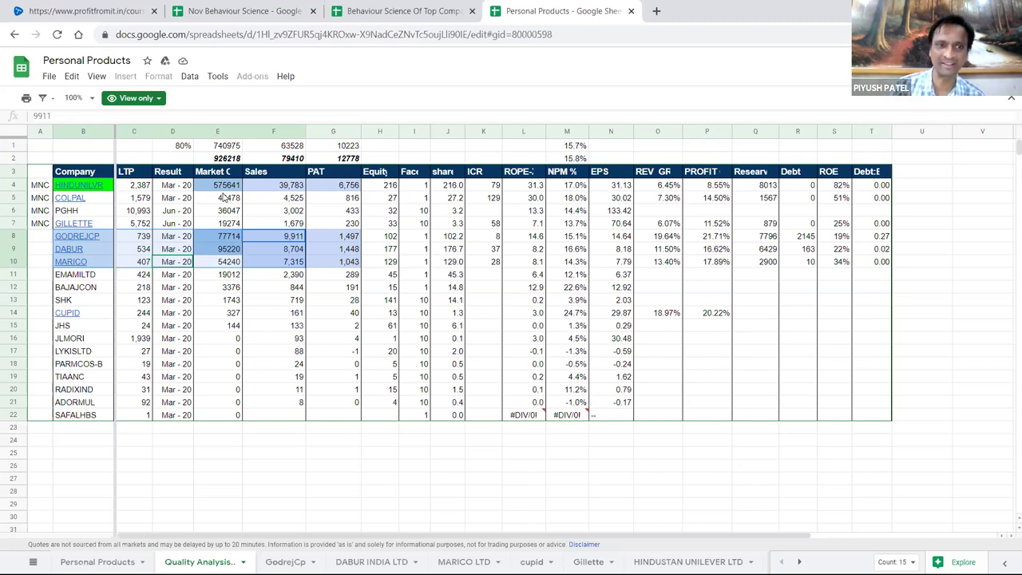
- Compare the sales of EMAMILTD, BAJAJCON, SHK and the smallest companies with those of GODREJCP, DABUR and MARICO
ctrl+click(293, 276)
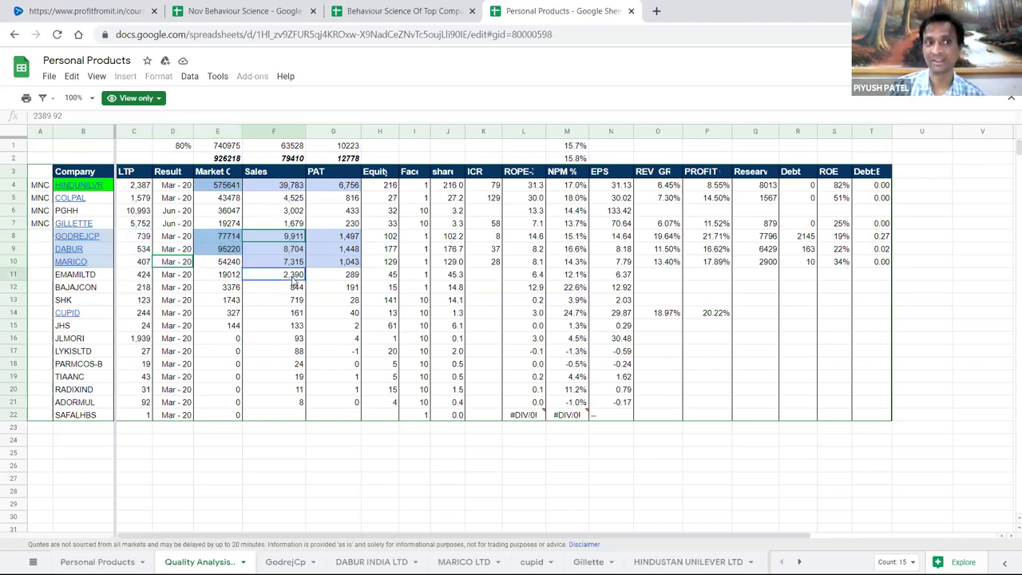
ctrl+click(296, 289)
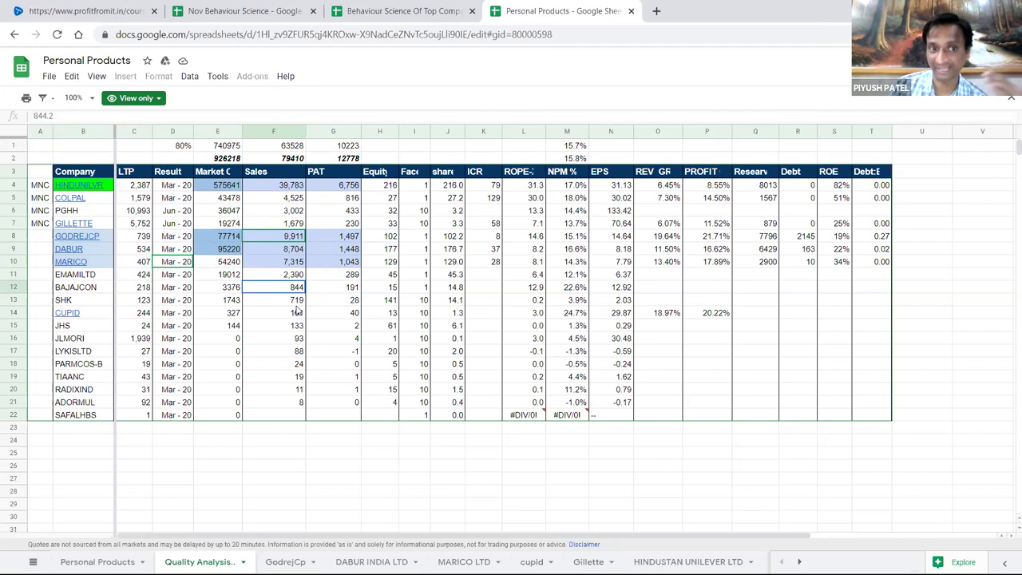
ctrl+drag(293, 416, 293, 376)
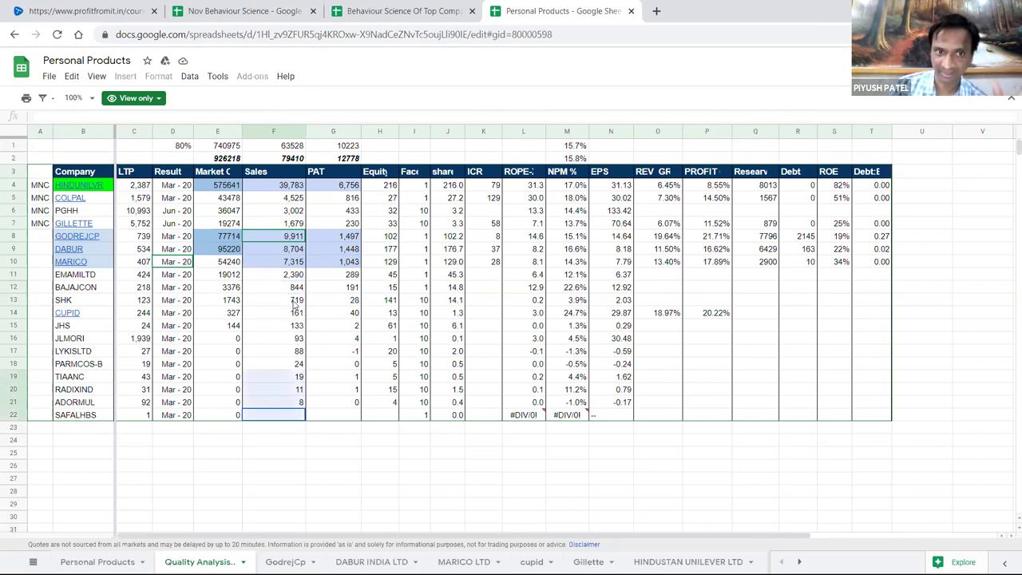
click(331, 303)
ctrl+drag(286, 237, 291, 264)
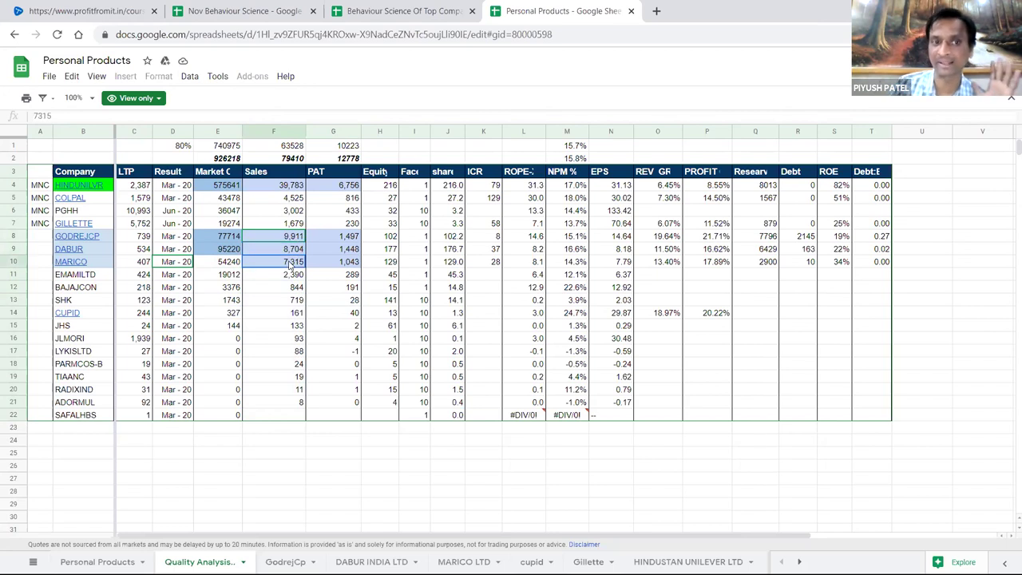
ctrl+click(297, 300)
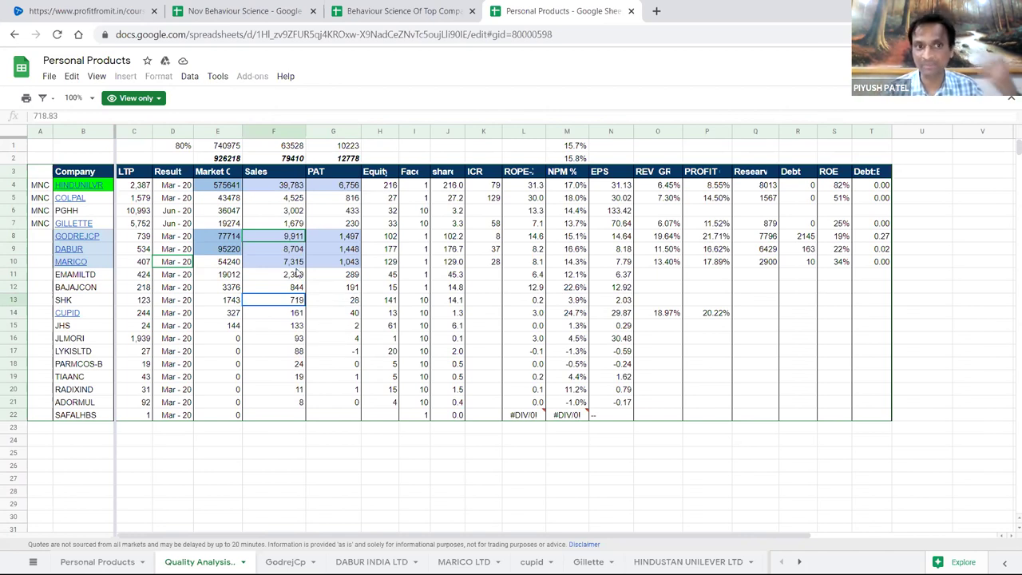
click(315, 289)
drag(290, 242, 295, 267)
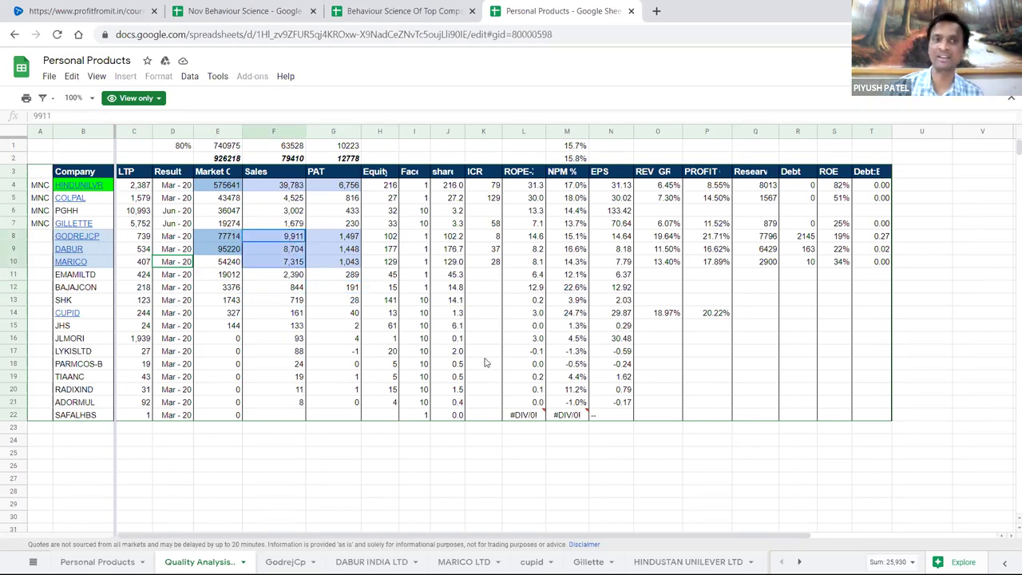
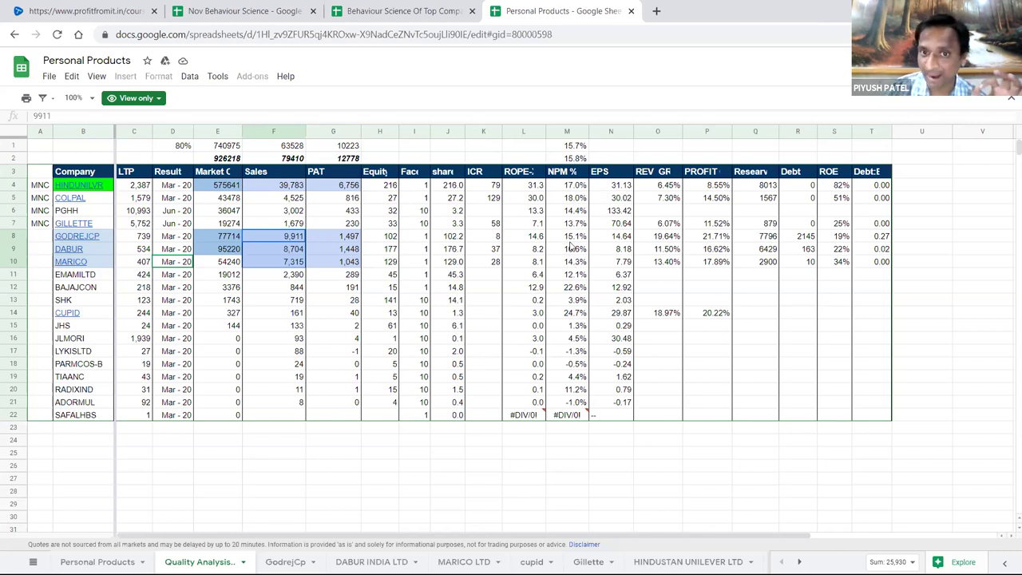
- Compare the NPM % and debt-to-equity ratios of GODREJCP, DABUR and MARICO, and check GODREJCP's ICR
click(569, 239)
drag(568, 240, 573, 264)
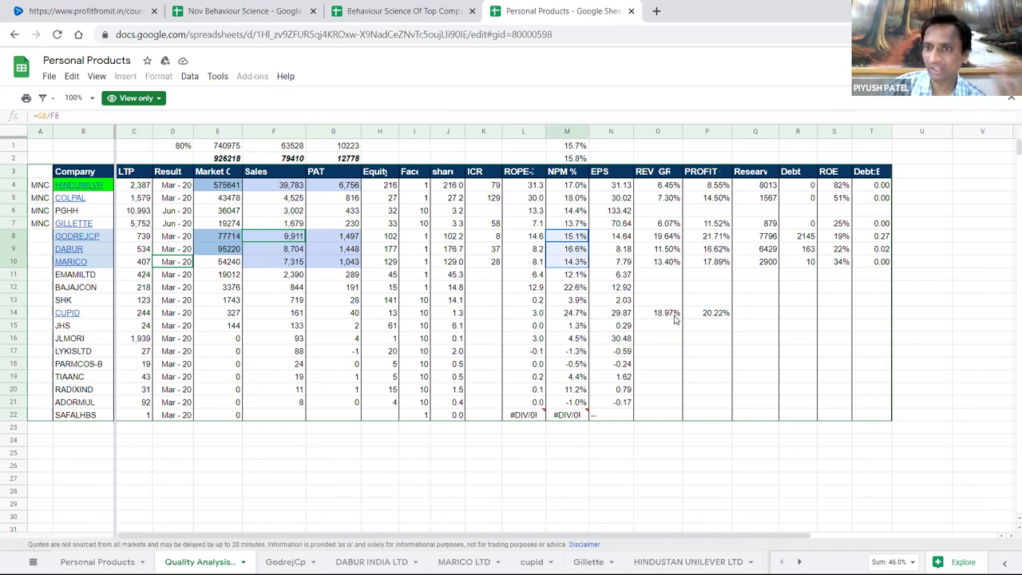
drag(881, 238, 880, 269)
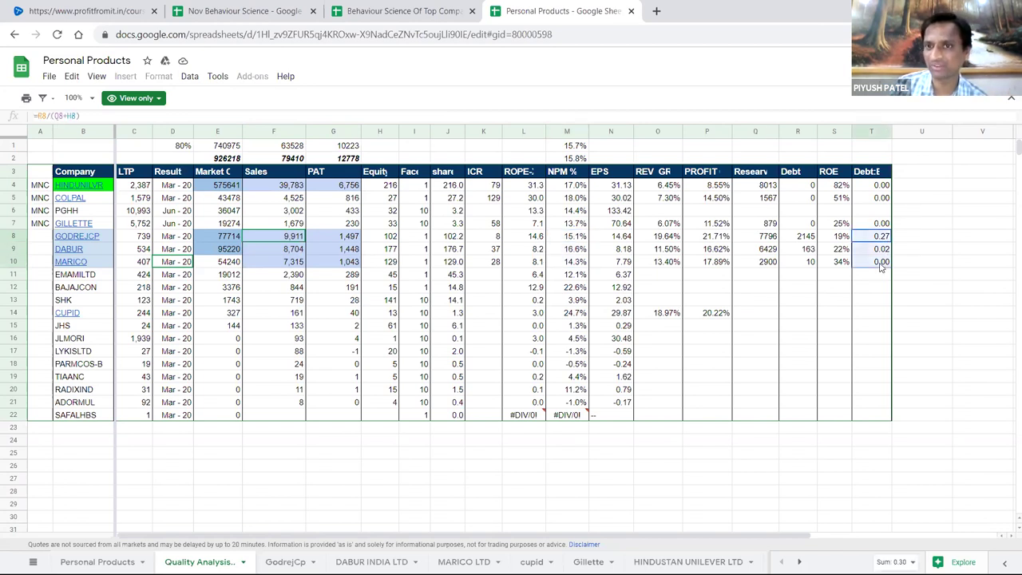
click(496, 239)
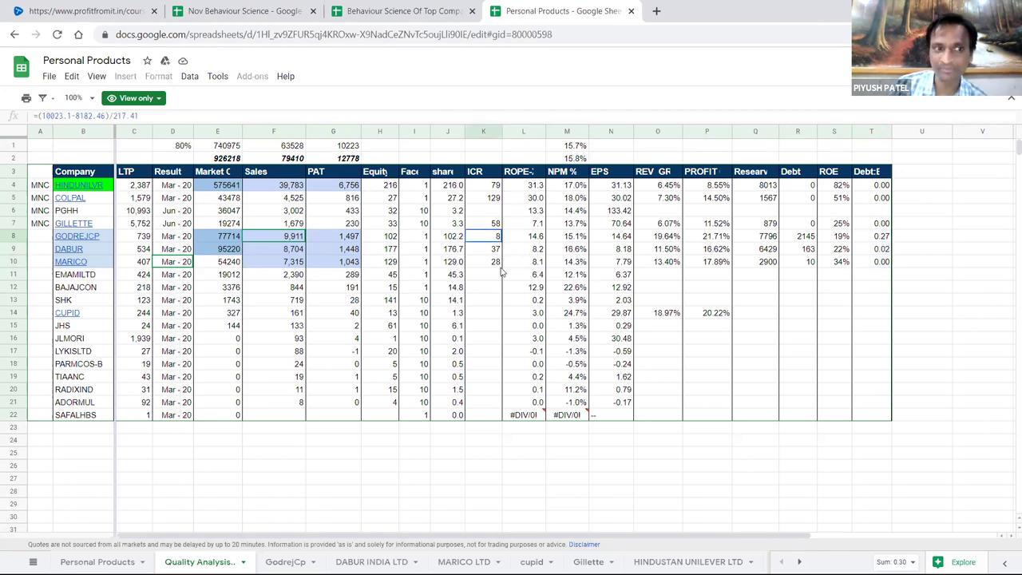
- Check GODREJCP's reserves against the debt of DABUR and MARICO, including MARICO's debt-to-equity ratio
click(968, 240)
click(523, 335)
click(808, 239)
click(768, 237)
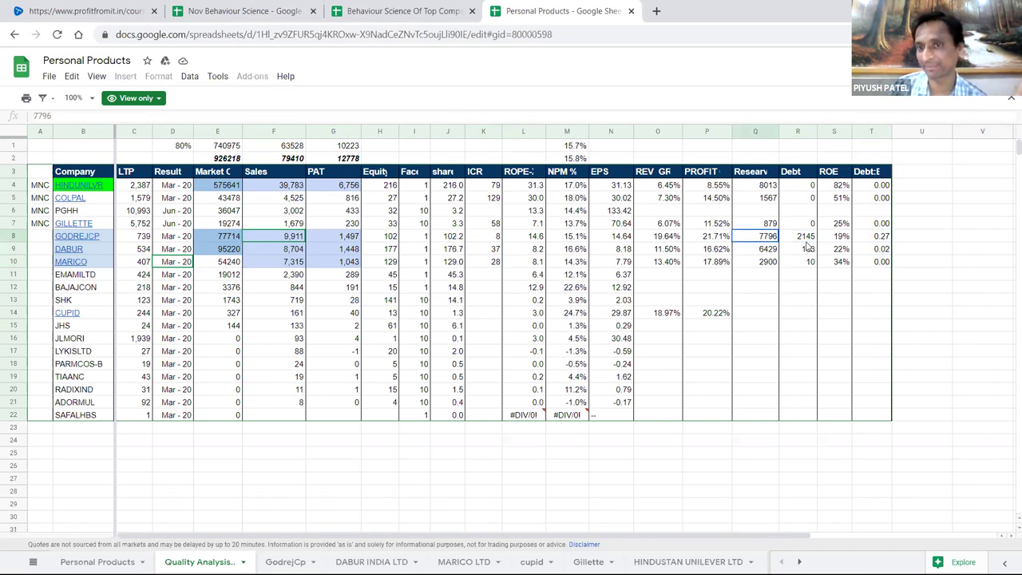
click(808, 248)
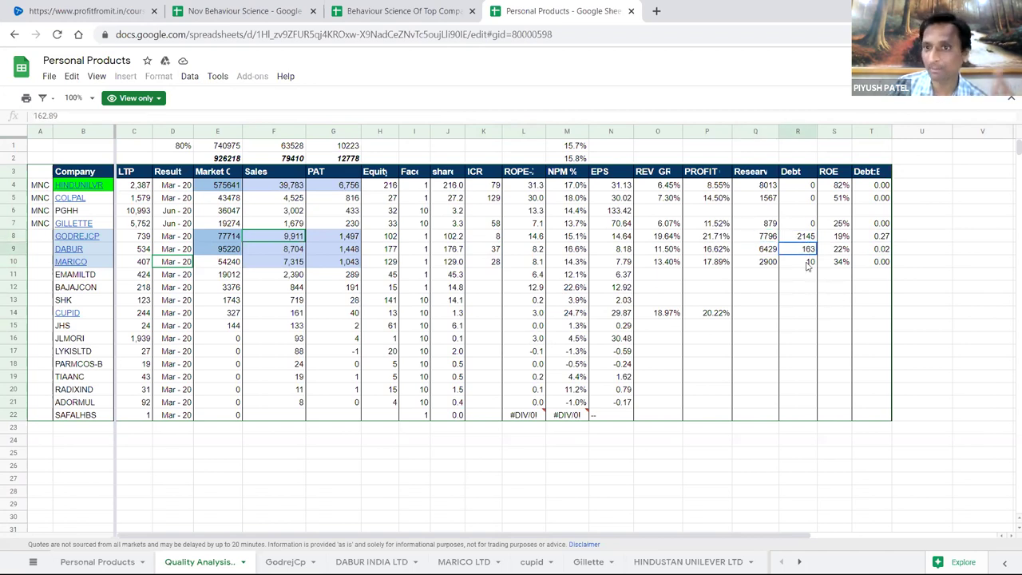
click(874, 261)
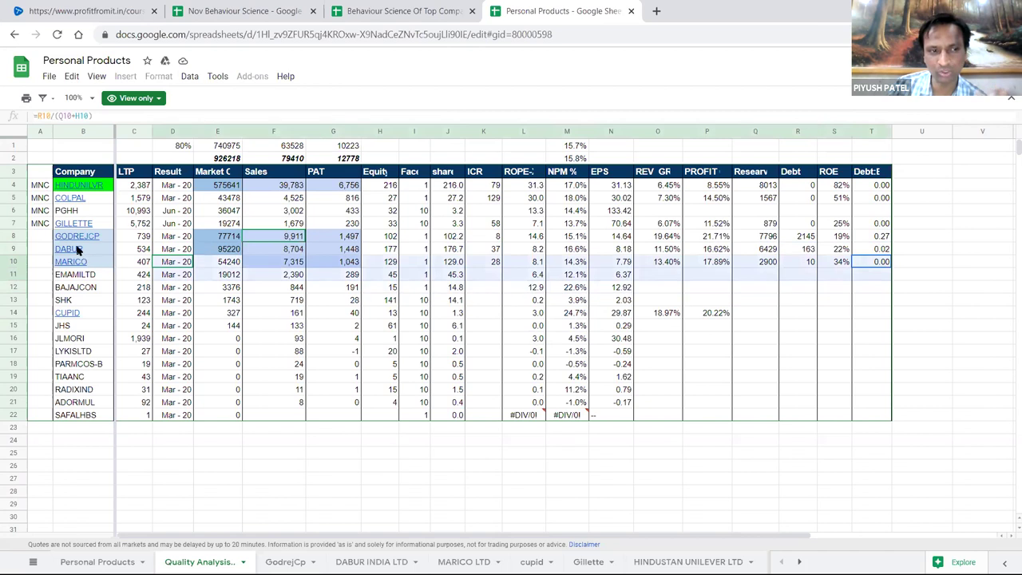
click(804, 287)
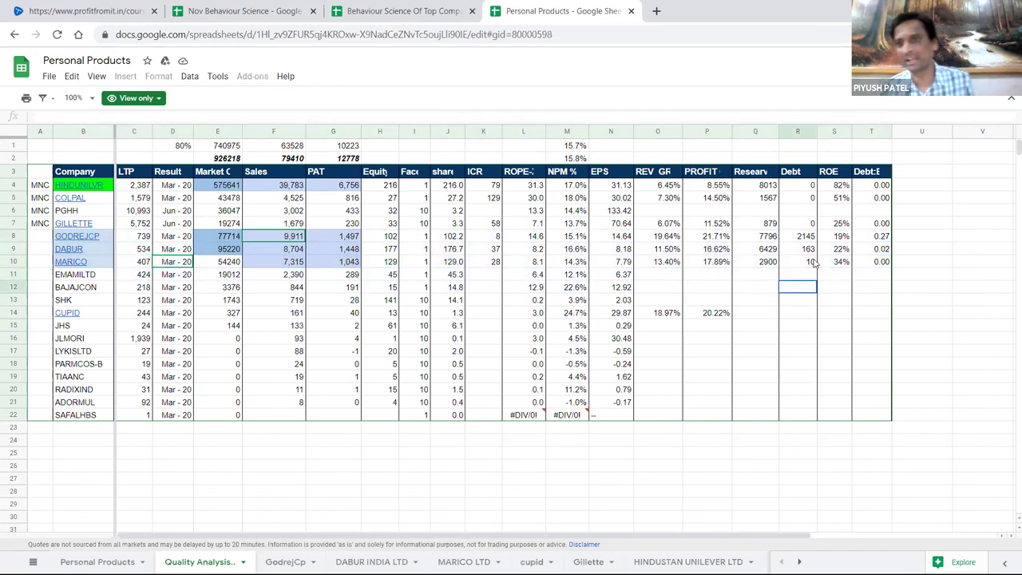
click(813, 264)
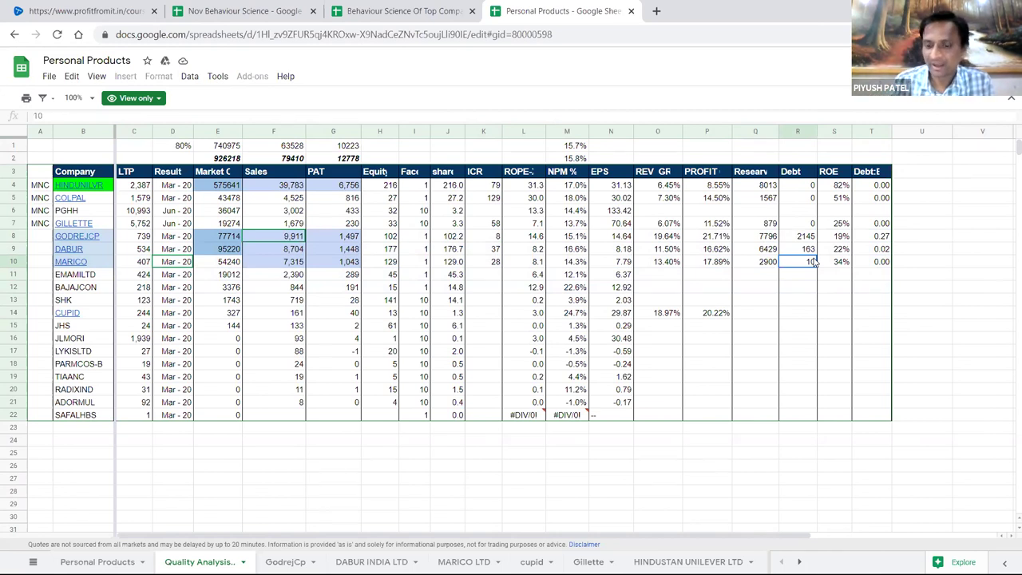
- Review DABUR's row from debt back through reserves and growth to net profit margin, and return to debt
key(Up)
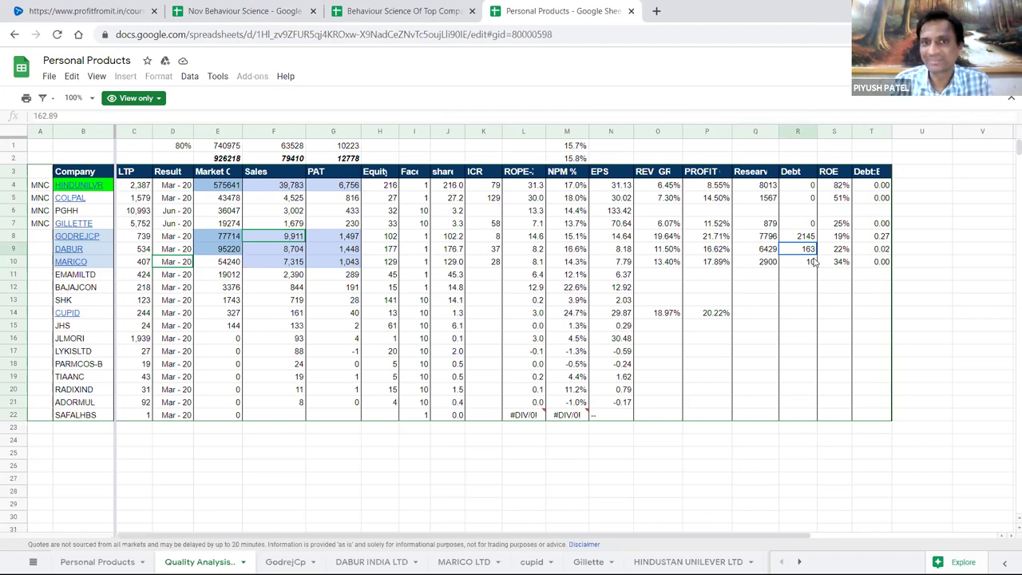
key(Left)
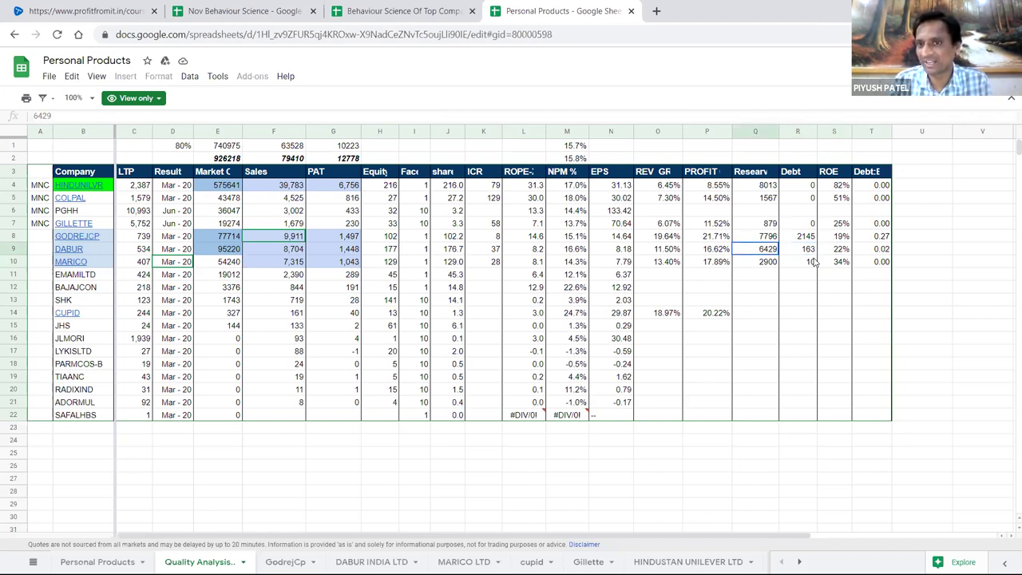
key(Left)
key(Left)
key(Left)
key(Left)
key(Left)
key(Right)
key(Right)
key(Right)
key(Right)
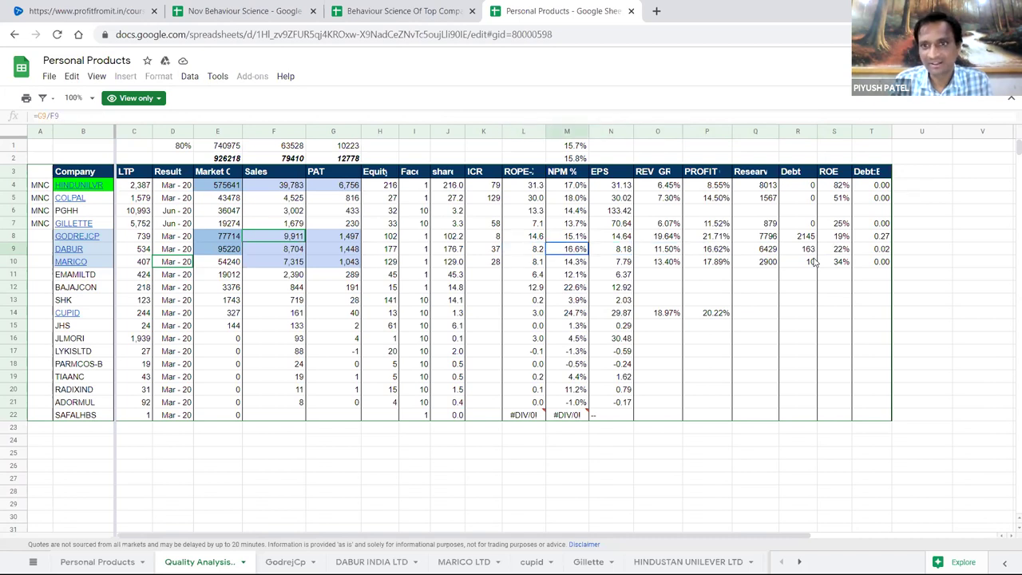
key(Right)
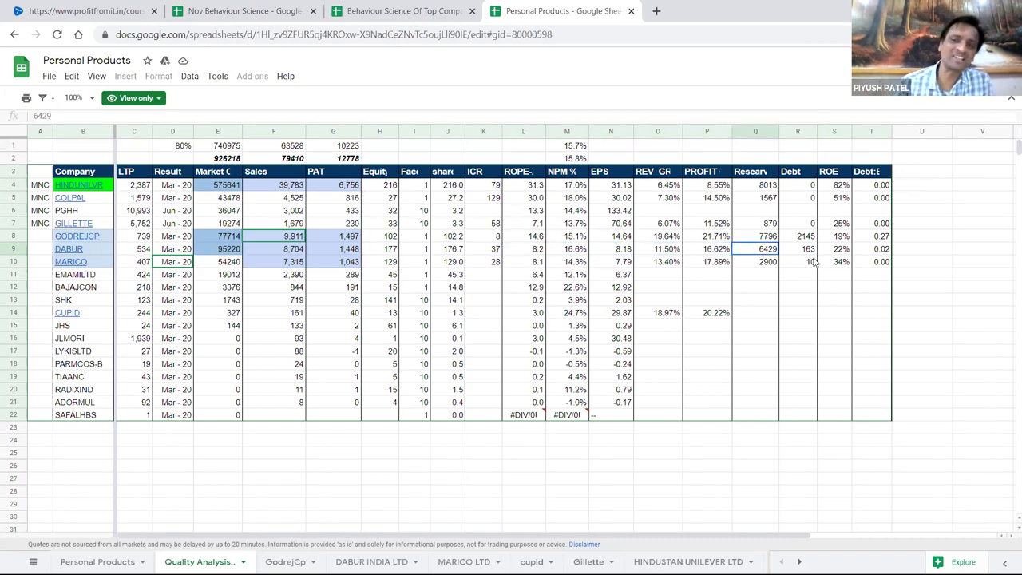
key(Right)
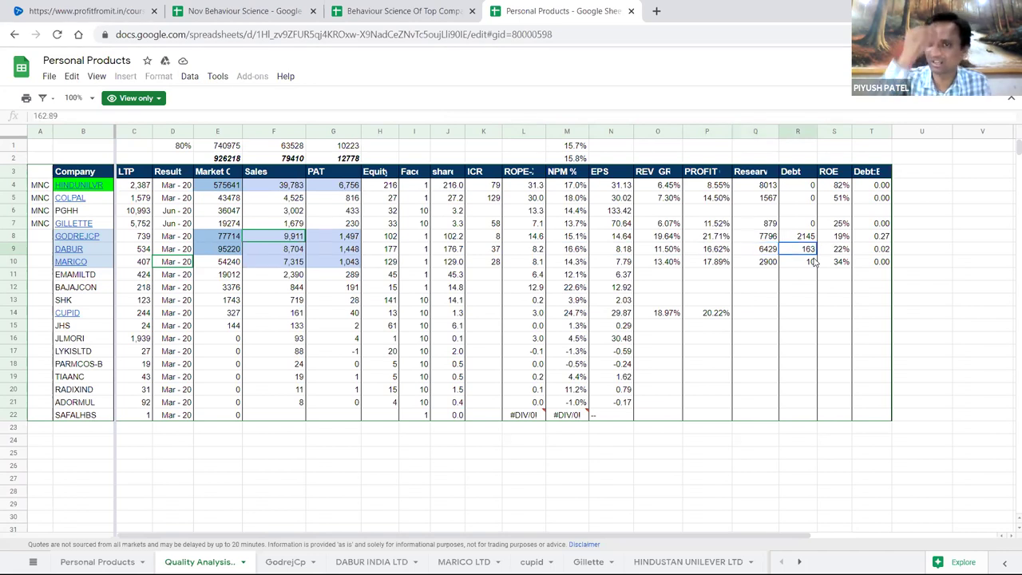
- Compare the reserves of GODREJCP, DABUR and MARICO, and examine MARICO's debt and ROE
key(Up)
key(Left)
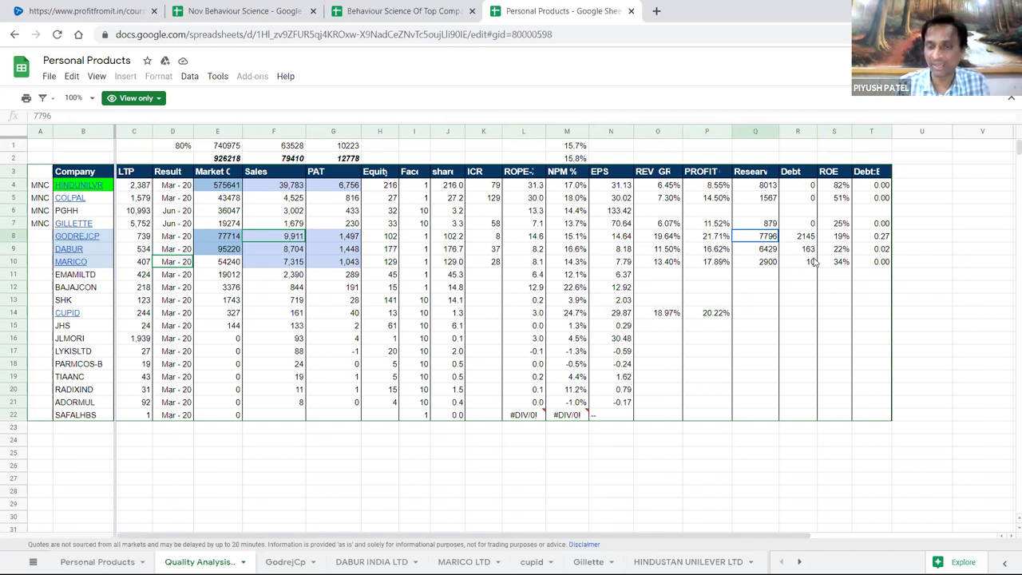
key(Down)
key(Down)
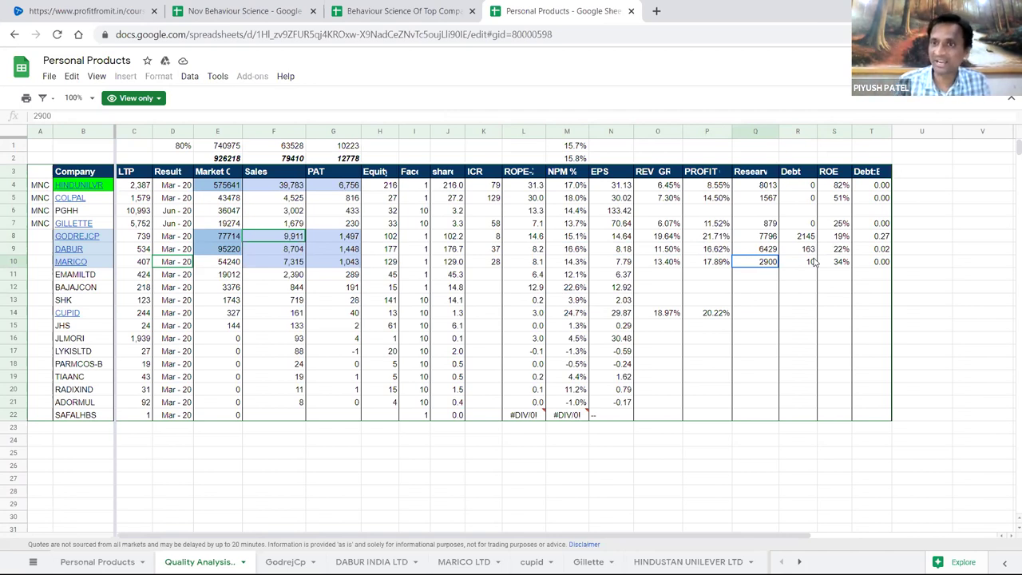
click(813, 262)
key(Right)
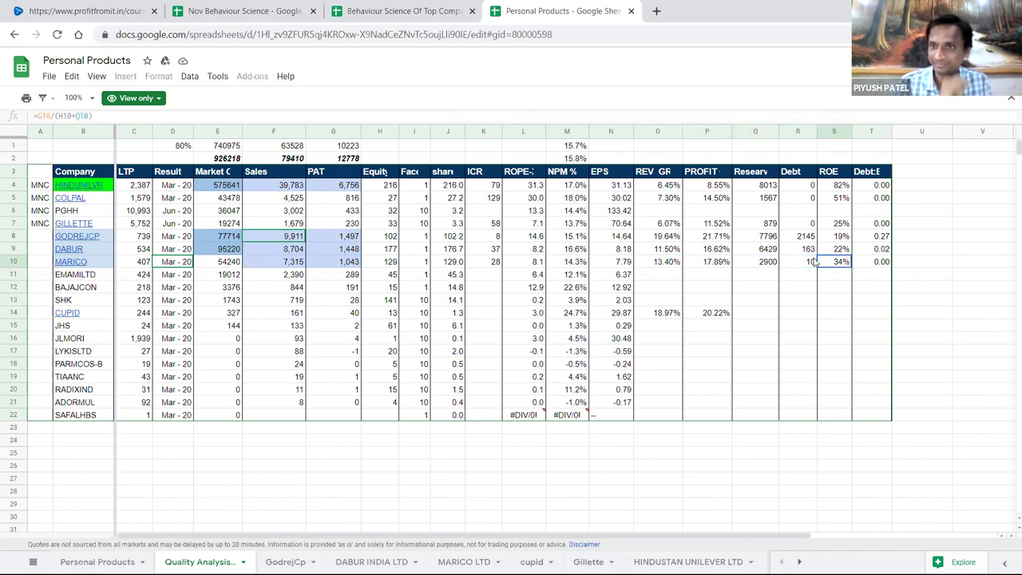
- Select the ROE values of MARICO, DABUR and GODREJCP together for comparison
click(842, 291)
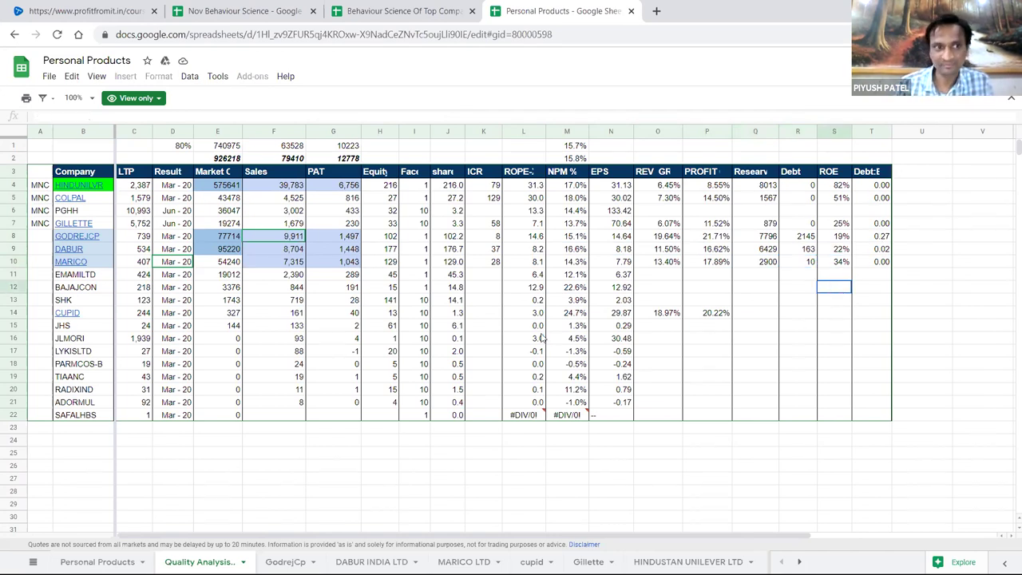
click(847, 264)
shift+click(843, 241)
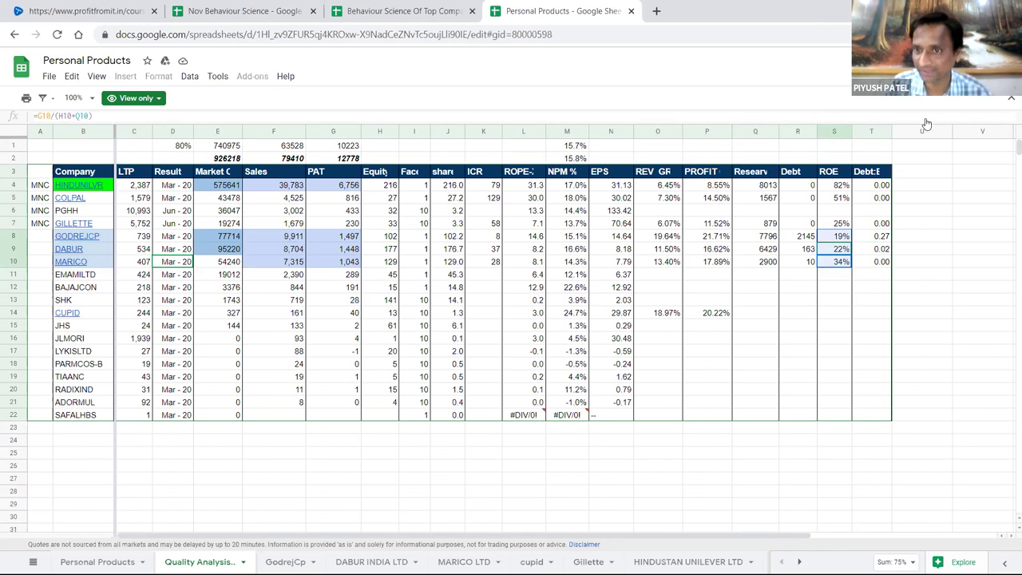
click(839, 285)
click(840, 261)
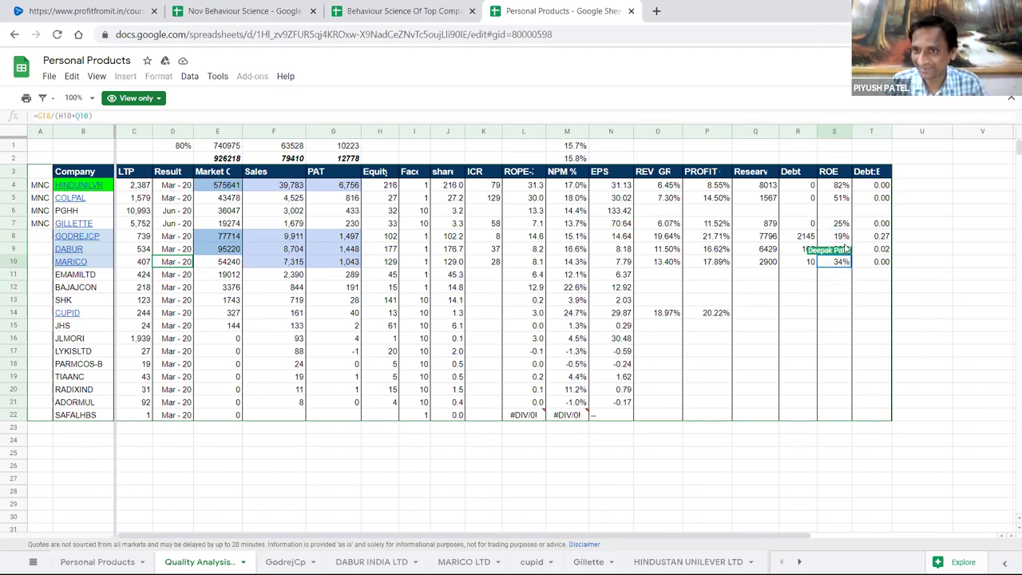
shift+click(842, 231)
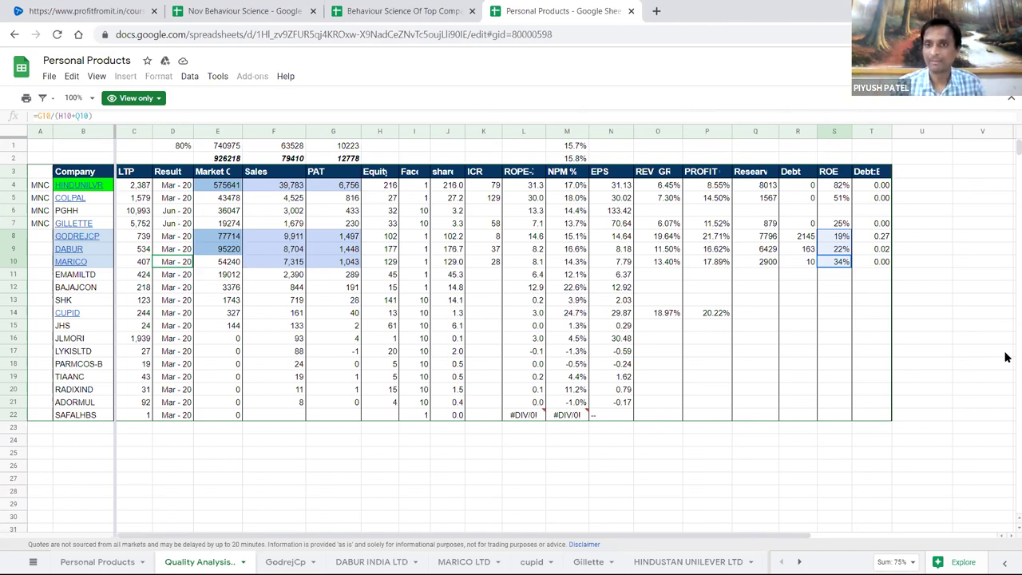
- Highlight the full DABUR and MARICO rows through debt-to-equity, and the company names from GODREJCP to MARICO
click(792, 303)
drag(105, 262, 879, 252)
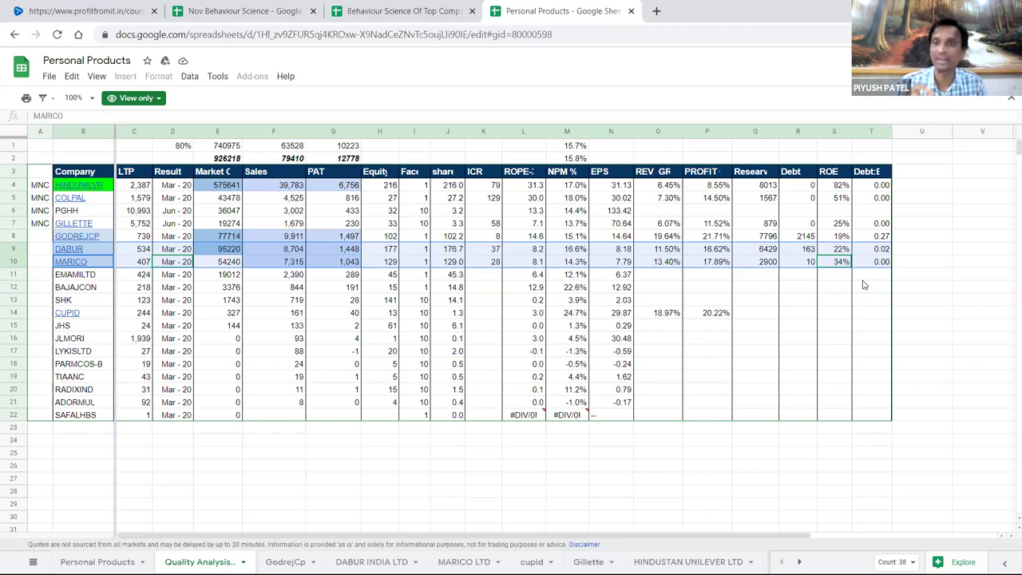
click(95, 238)
drag(95, 240, 86, 266)
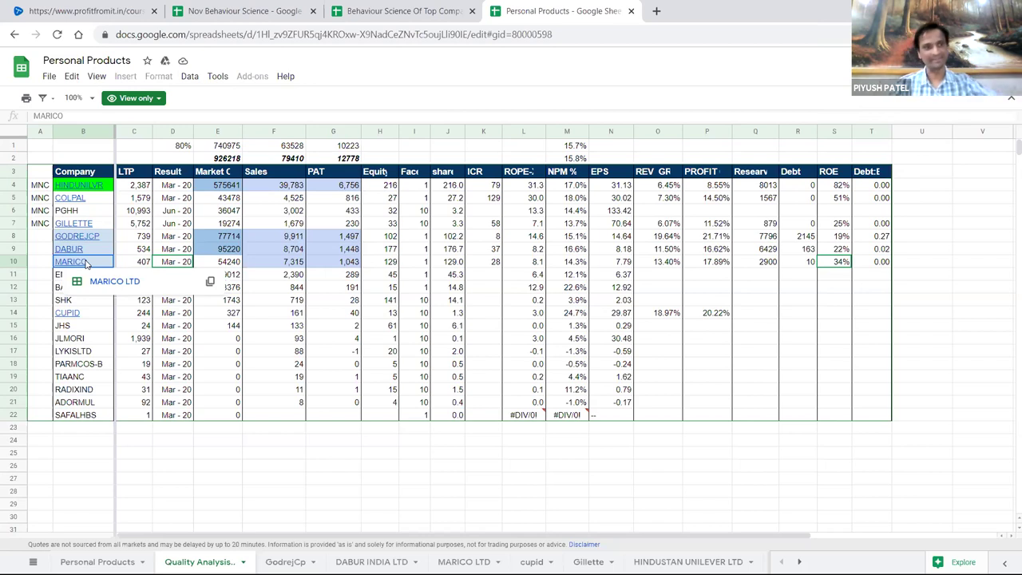
click(386, 292)
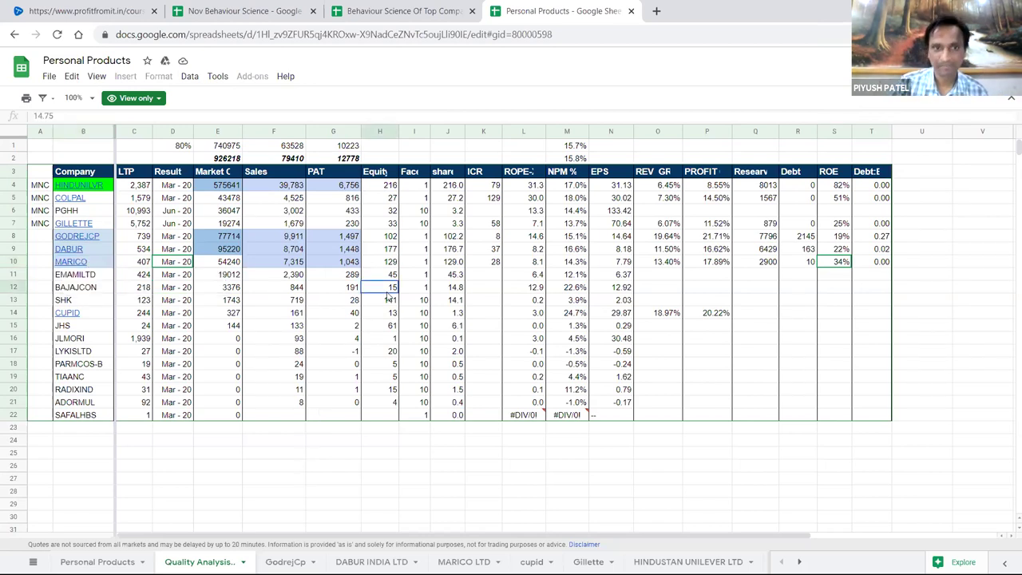
- Review DABUR's figures across its entire row, from net profit margin back to the first columns and forward to debt-to-equity
click(586, 304)
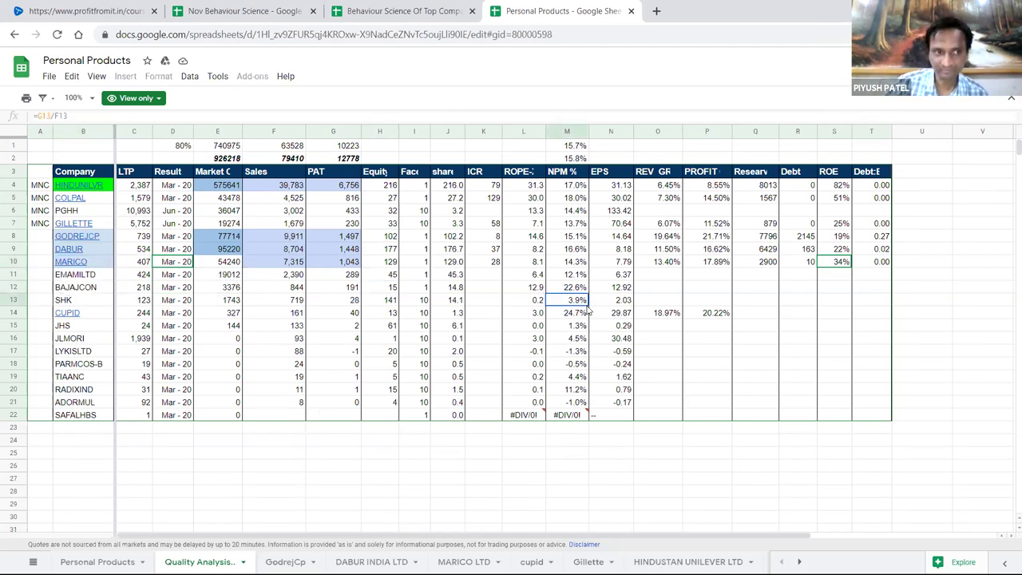
key(Up)
key(Up)
key(Up)
key(Up)
key(Left)
key(Left)
key(Left)
key(Left)
key(Left)
key(Left)
key(Left)
key(Left)
key(Left)
key(Left)
key(Left)
key(Left)
key(Right)
key(Right)
key(Right)
key(Right)
key(Right)
key(Right)
key(Right)
key(Right)
key(Right)
key(Right)
key(Right)
key(Right)
key(Right)
key(Right)
key(Right)
key(Right)
key(Right)
key(Right)
key(Right)
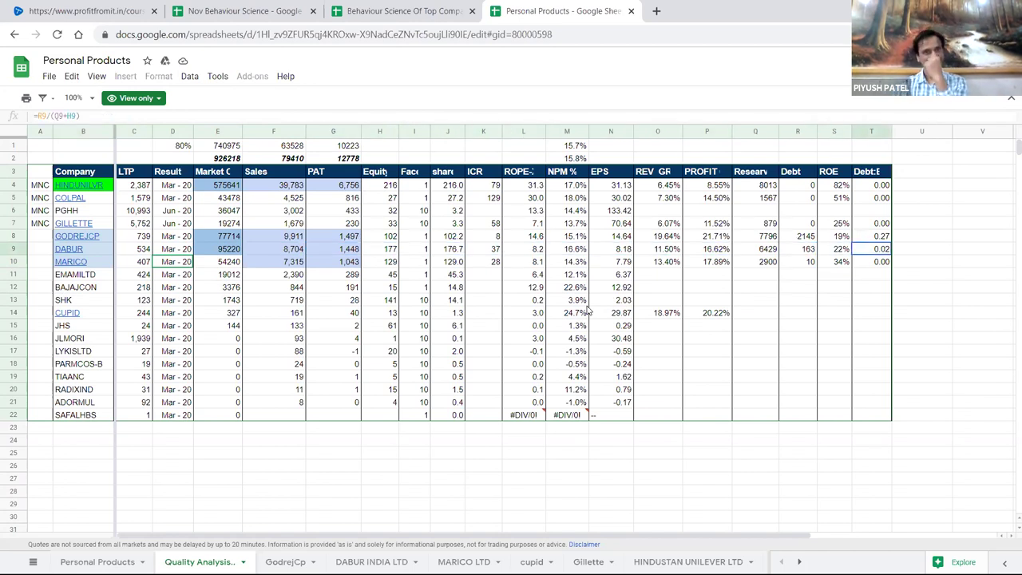
- Open the DABUR INDIA LTD sheet through the link on DABUR's company name
click(69, 251)
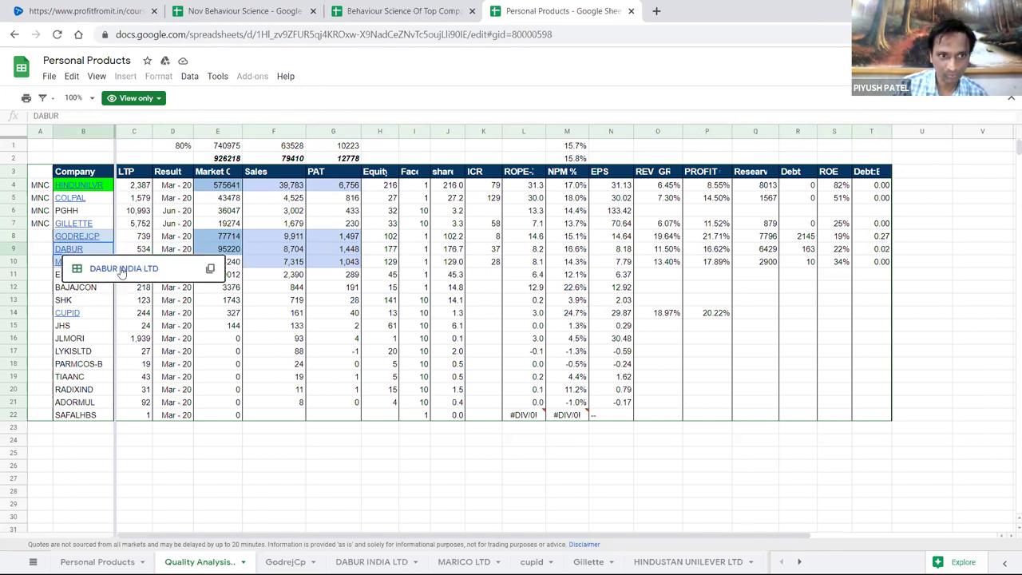
click(121, 272)
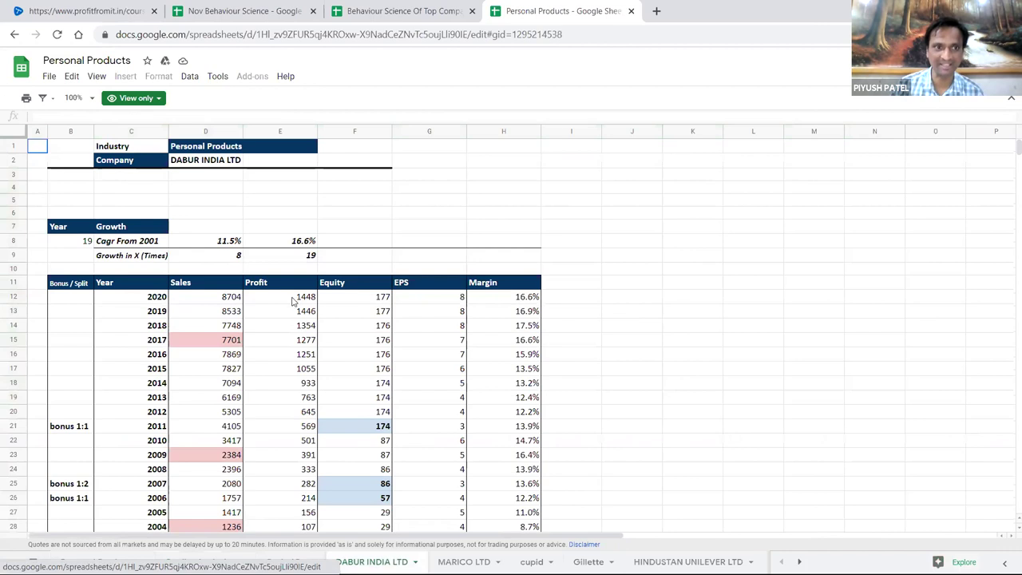
- Review DABUR's yearly Sales from 2001 to 2020, including the marked 2009 and 2017 dips, and the 2017 Profit
scroll(300, 300, down, 3)
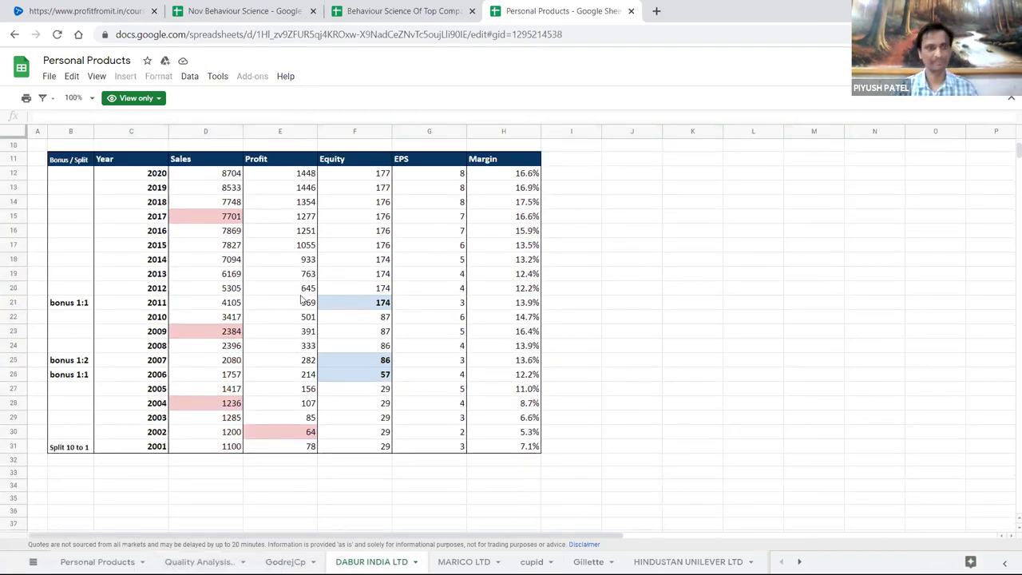
scroll(251, 360, up, 2)
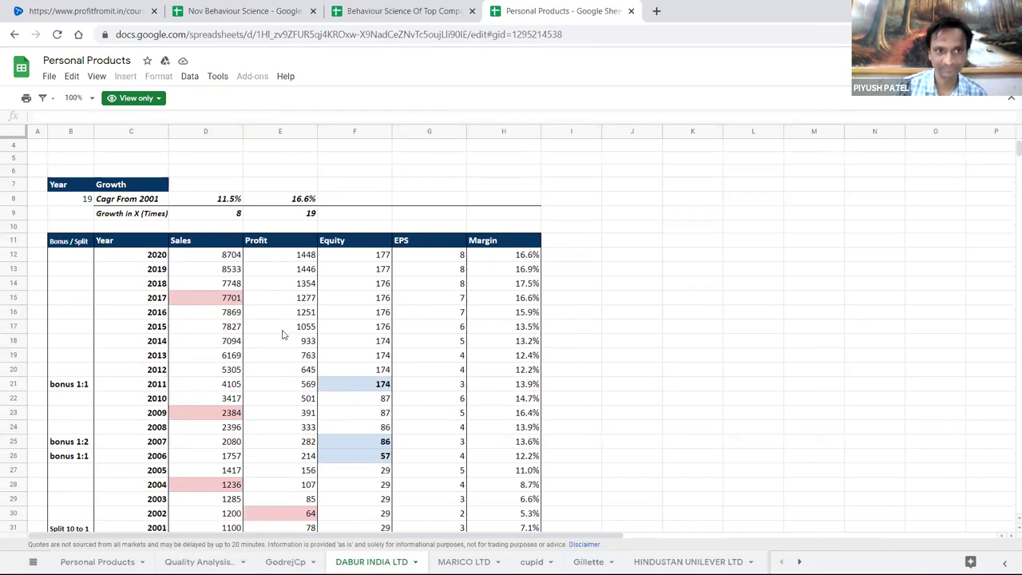
scroll(282, 334, down, 1)
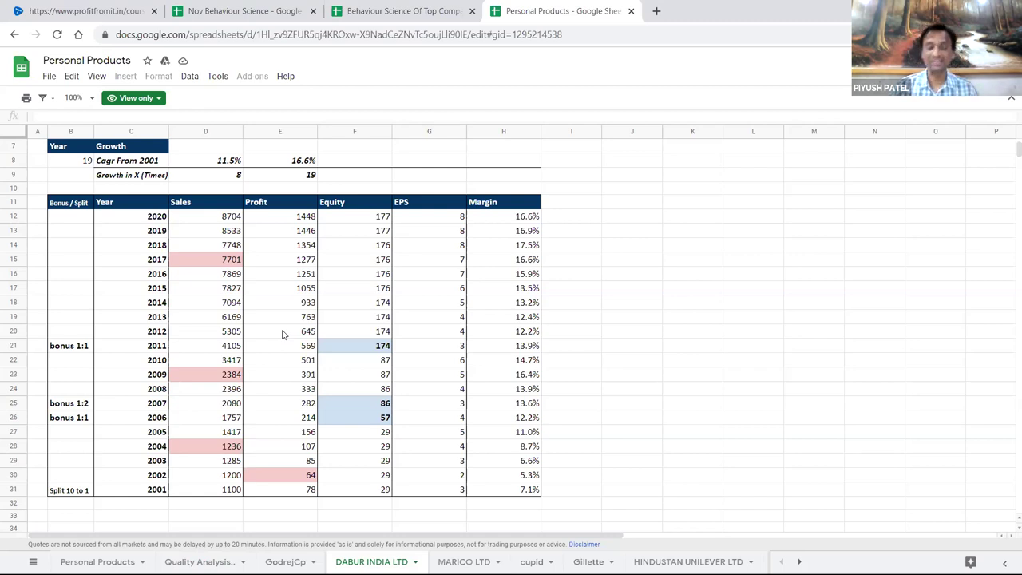
drag(200, 491, 230, 217)
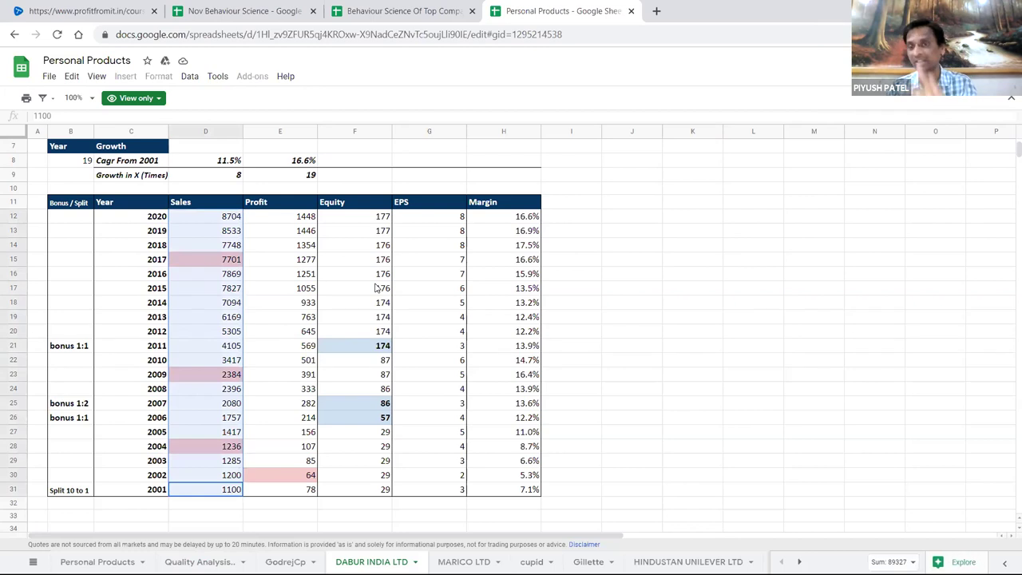
click(226, 375)
click(231, 260)
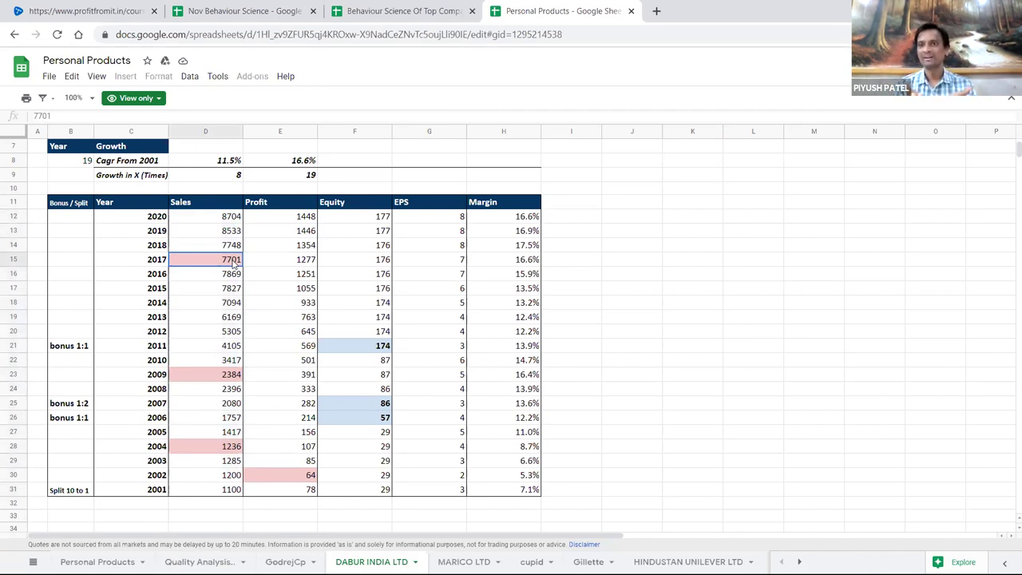
click(280, 265)
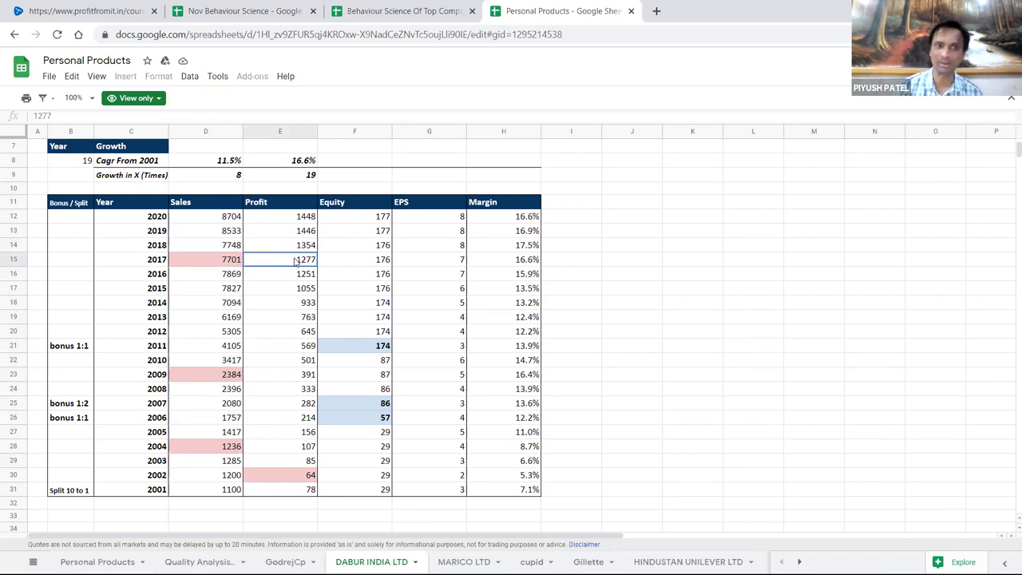
- Check DABUR's Sales and Profit CAGR from 2001 against the 2016 Equity value
click(223, 162)
click(288, 162)
click(371, 276)
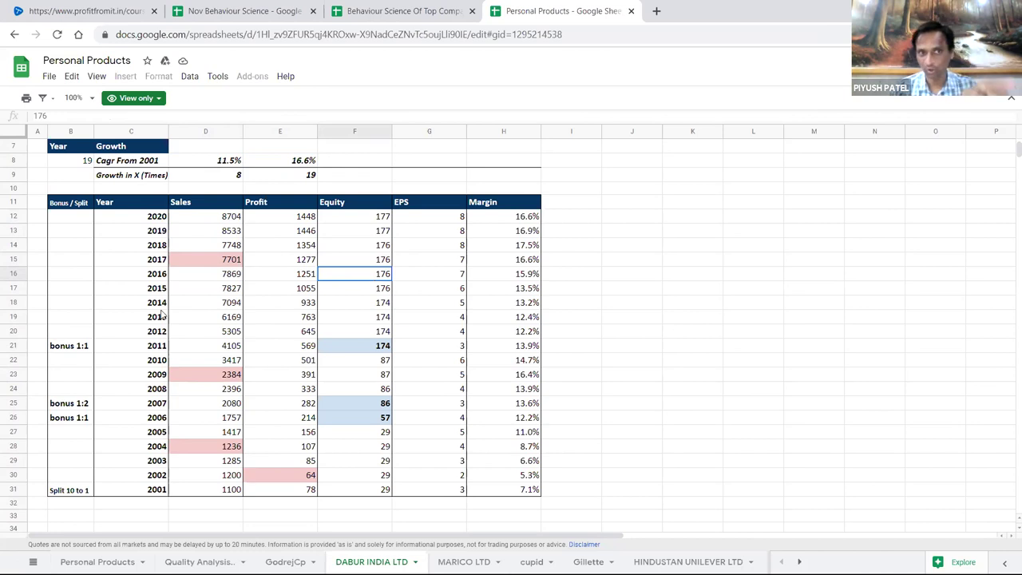
click(220, 162)
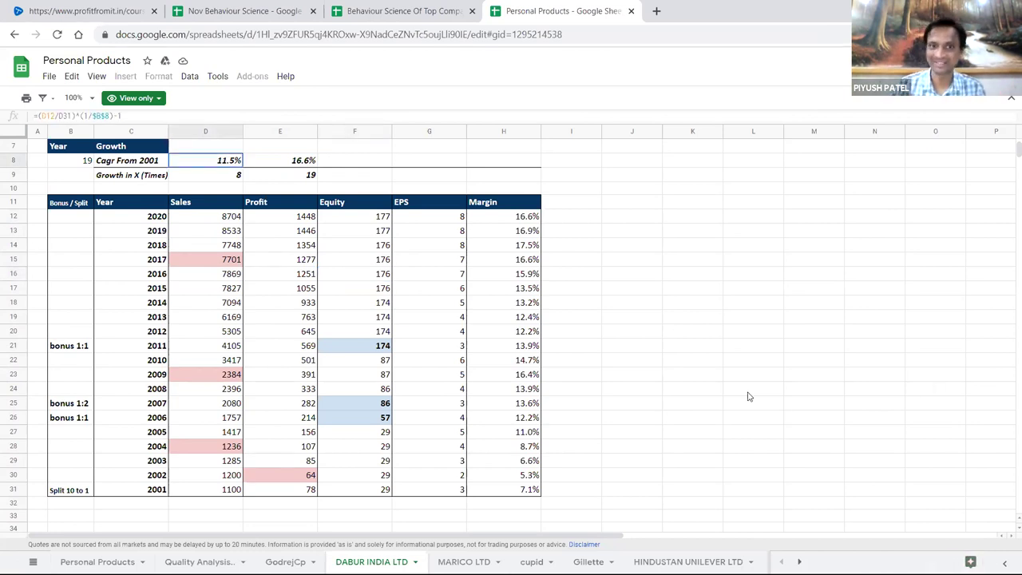
click(713, 375)
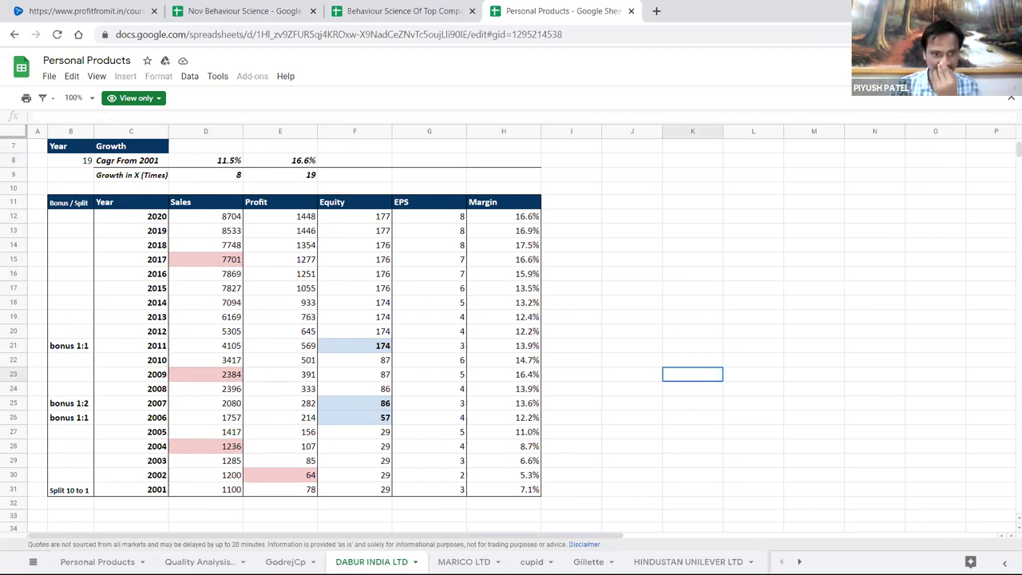
- Return to the Quality Analysis sheet and select GODREJCP's revenue growth
click(232, 561)
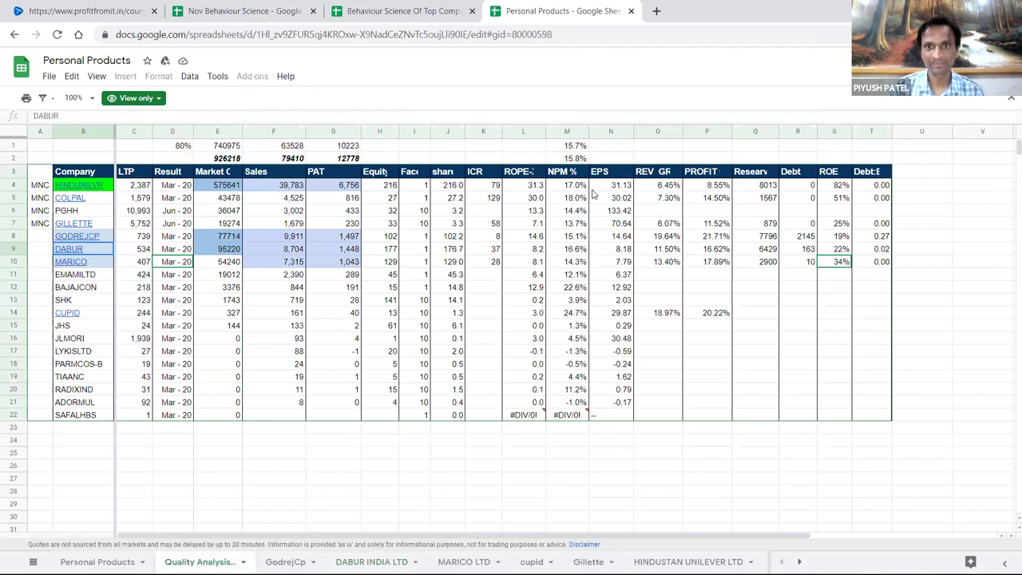
click(593, 188)
key(Right)
key(Right)
key(Left)
key(Down)
key(Down)
key(Down)
key(Down)
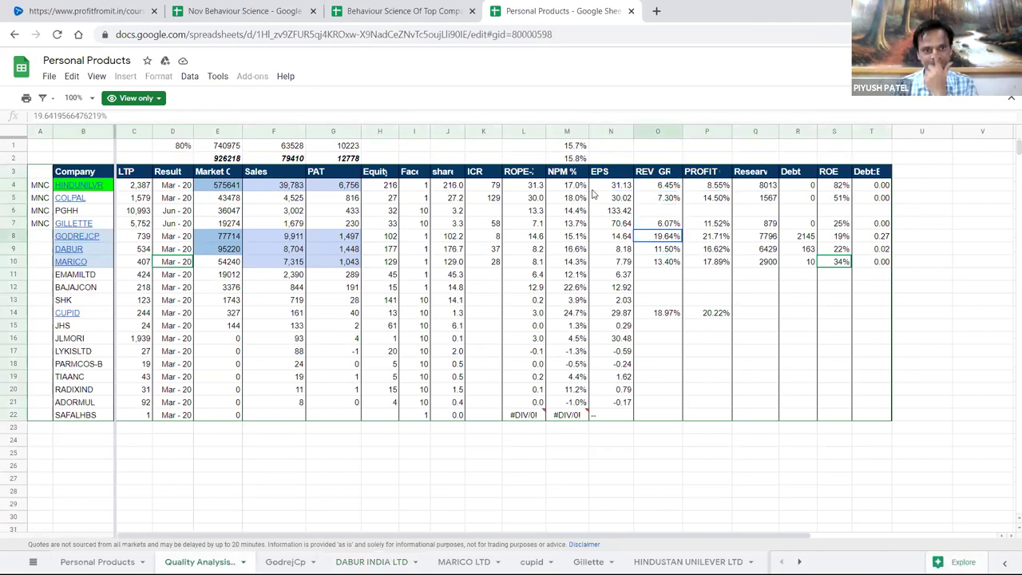
- Go through GODREJCP's row from revenue growth out to debt-to-equity and back to the first column
key(Right)
key(Right)
key(Right)
key(Right)
key(Right)
key(Right)
key(Right)
key(Right)
key(Left)
key(Left)
key(Left)
key(Left)
key(Left)
key(Left)
key(Left)
key(Left)
key(Left)
key(Left)
key(Left)
key(Left)
key(Left)
key(Left)
key(Left)
key(Left)
key(Left)
key(Left)
key(Left)
key(Left)
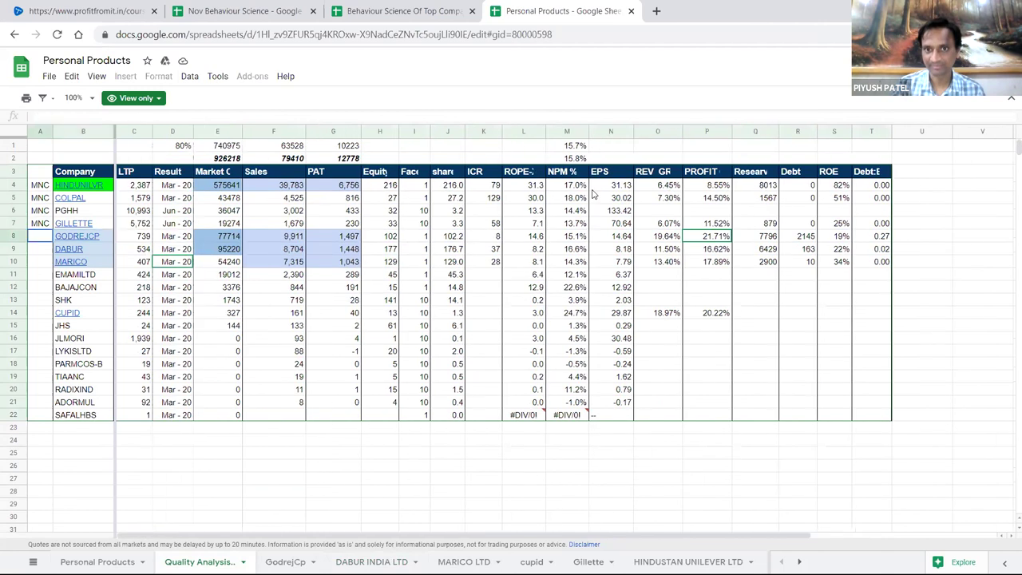
- Review GODREJCP's figures from the company name forward to the ROPE column
key(Right)
key(Right)
key(Right)
key(Right)
key(Right)
key(Right)
key(Right)
key(Right)
key(Right)
key(Right)
key(Right)
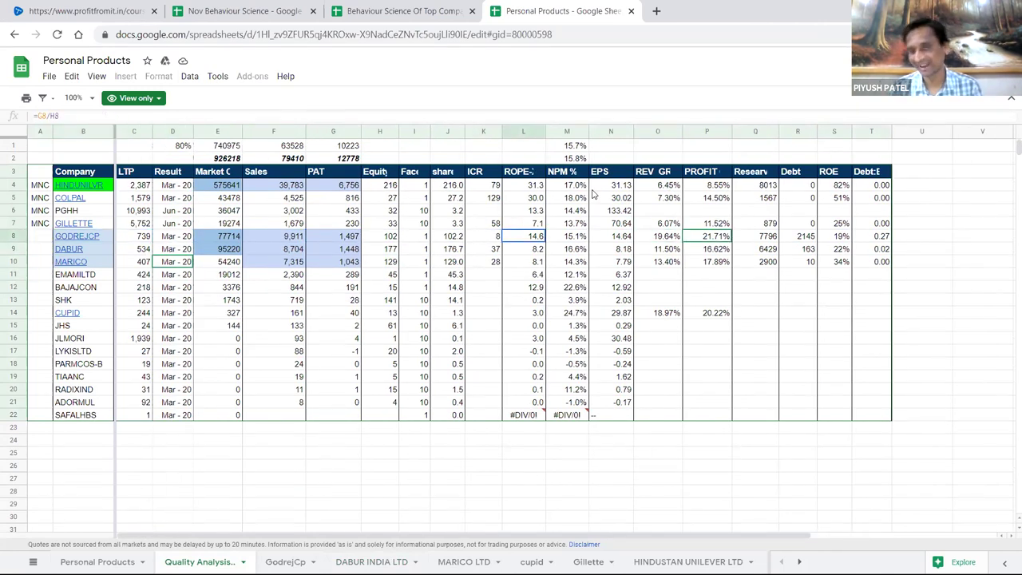
- Examine GODREJCP's remaining figures and DABUR's debt, ending on GODREJCP's revenue growth
key(Right)
key(Right)
key(Right)
key(Right)
key(Right)
key(Right)
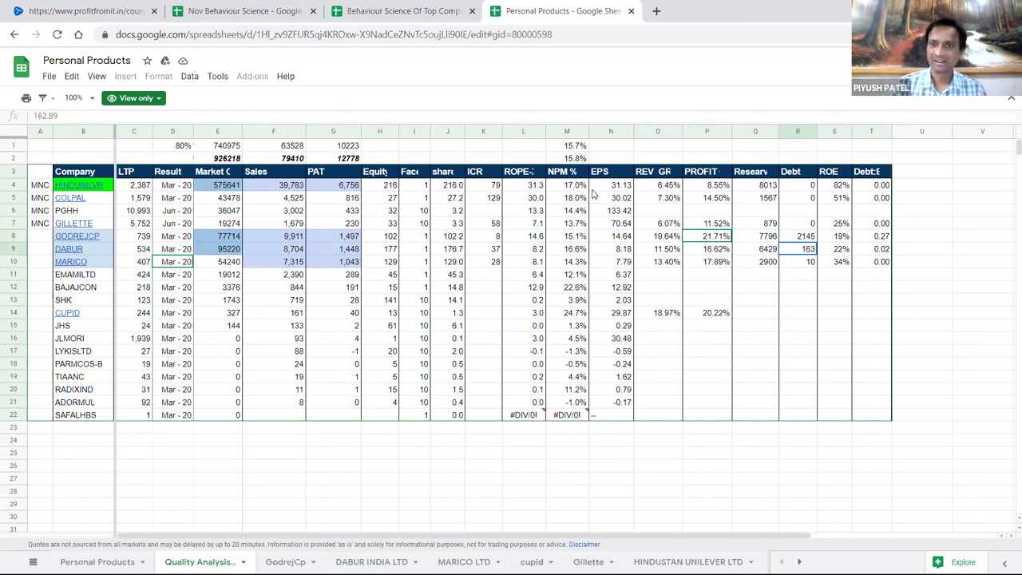
key(Left)
key(Left)
key(Left)
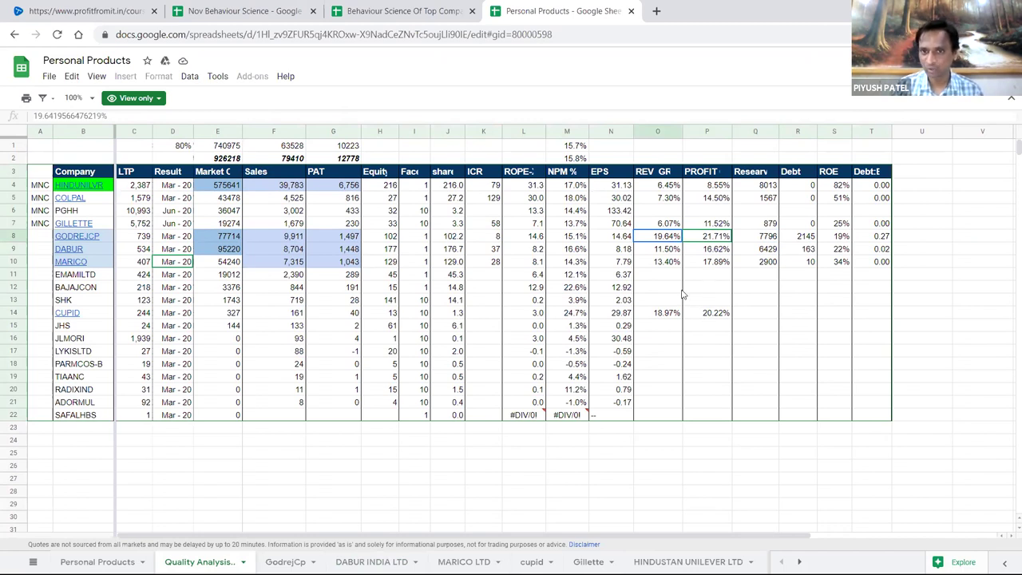
- Compare revenue growth from HINDUNILVR to MARICO with CUPID's revenue and profit growth, market cap and LTP
drag(664, 189, 651, 270)
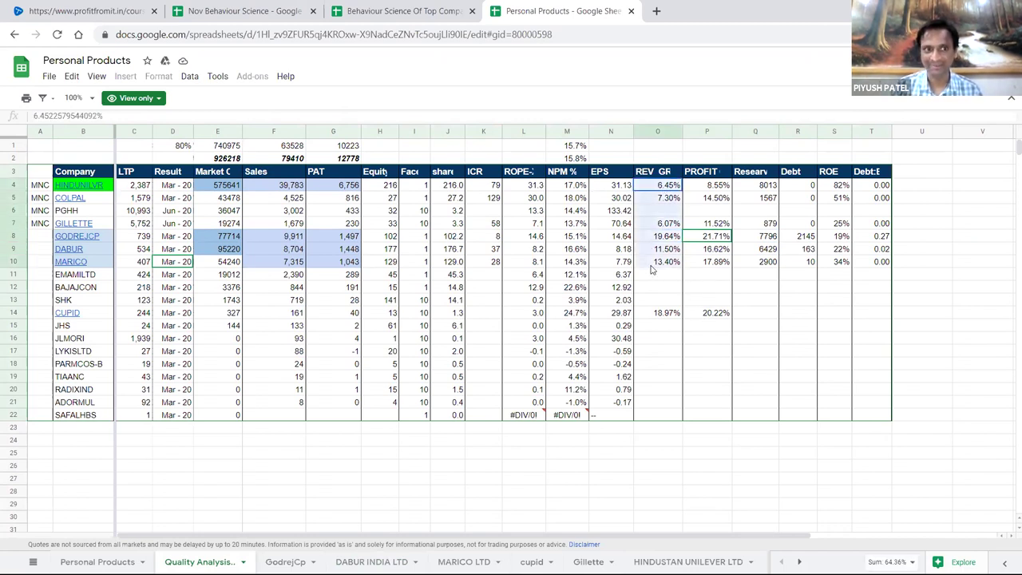
drag(717, 314, 649, 320)
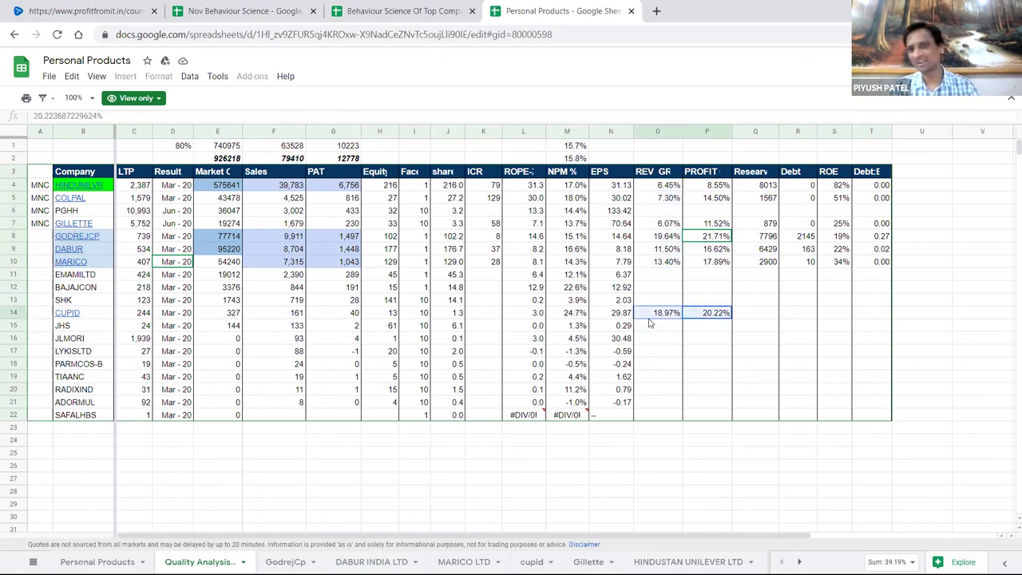
click(232, 313)
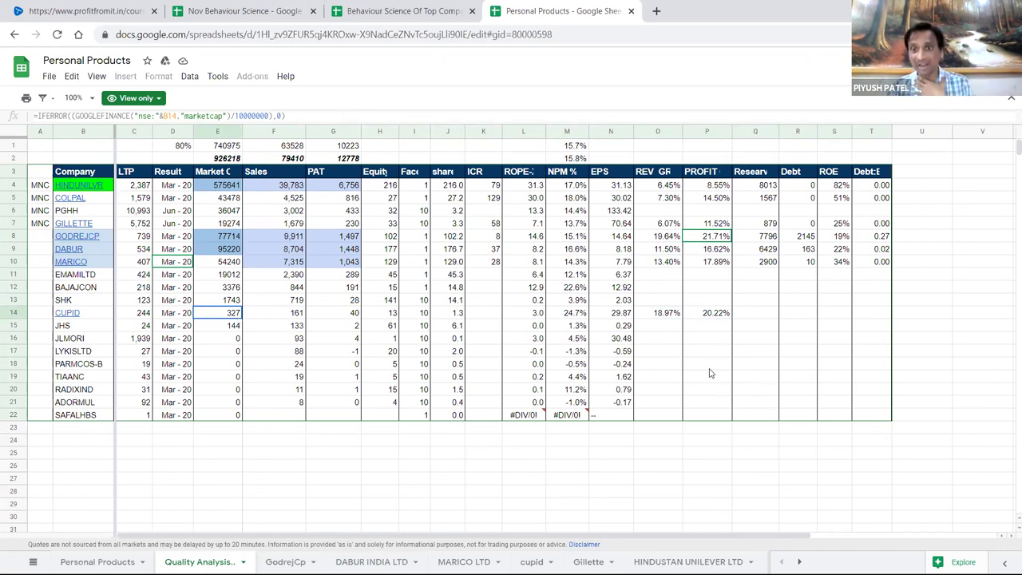
click(667, 315)
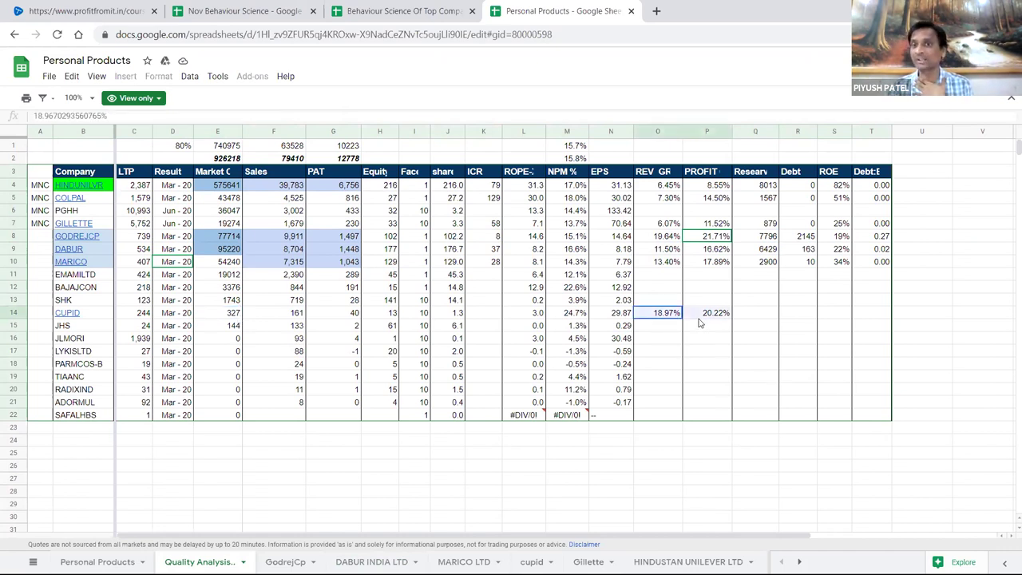
click(142, 318)
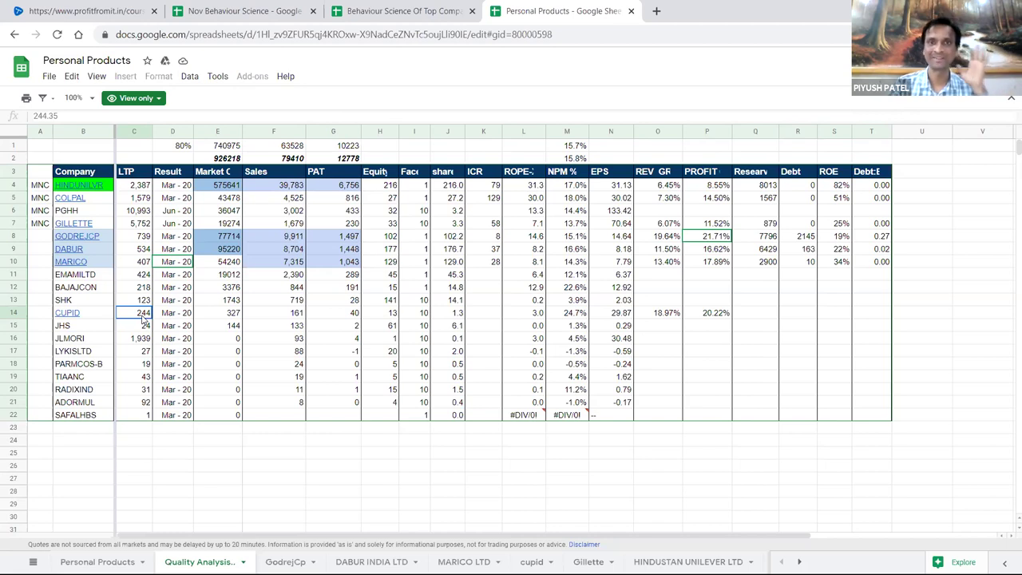
- Check GODREJCP's LTP and highlight CUPID's revenue and profit growth again, then clear the selection
click(146, 241)
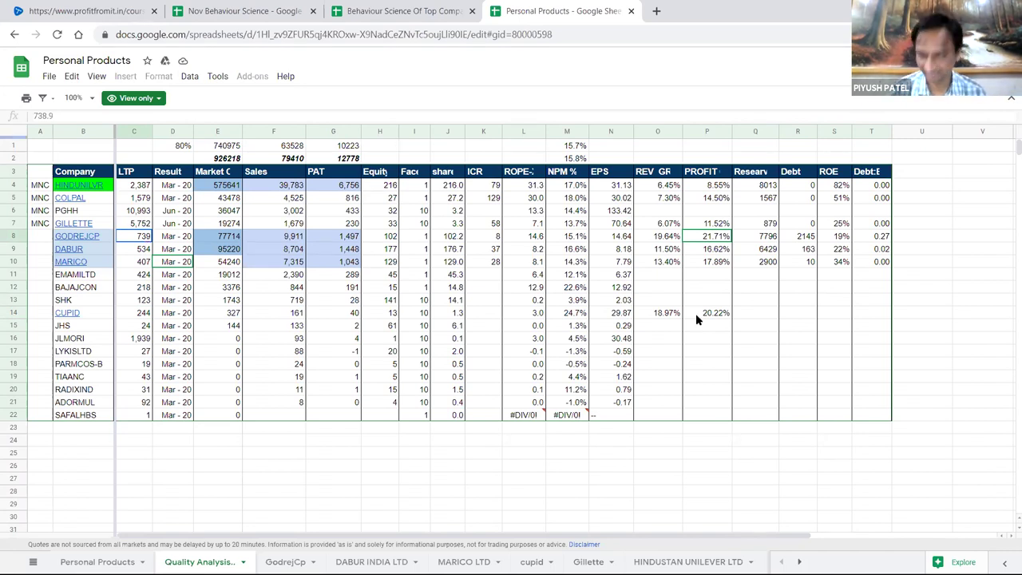
drag(684, 317, 683, 311)
click(660, 356)
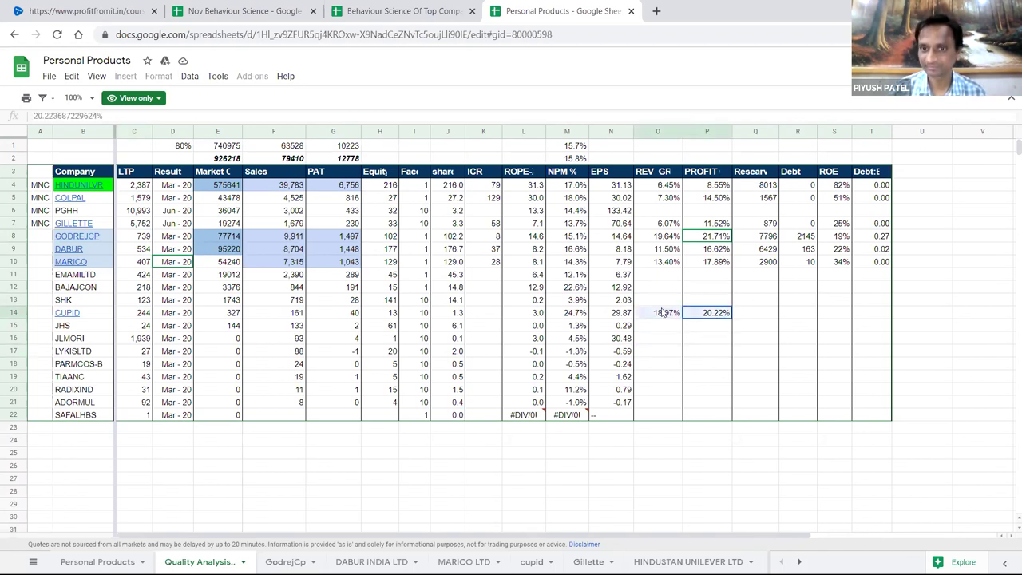
click(671, 341)
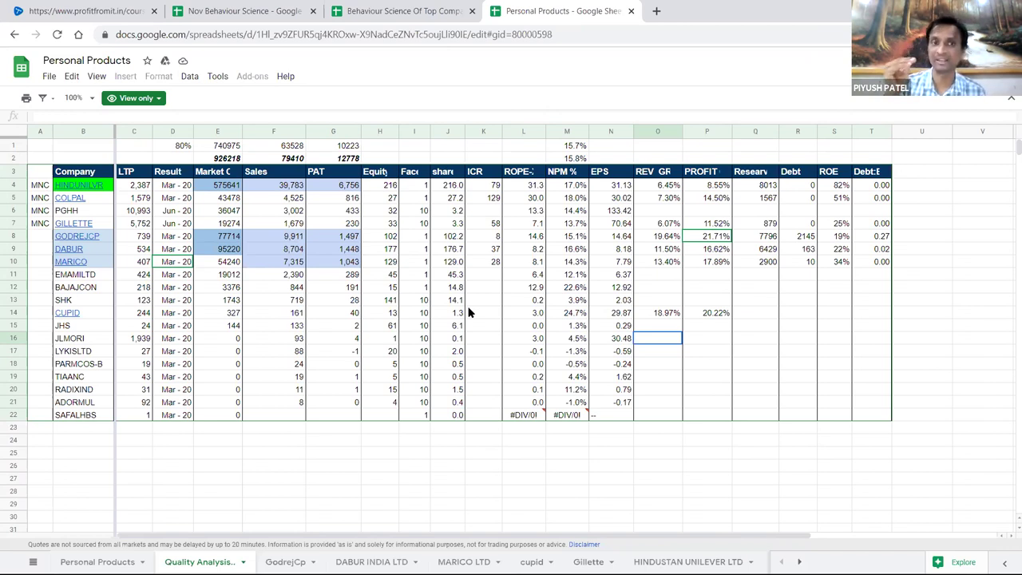
- Check HINDUNILVR's market cap and its revenue growth
mouse_move(227, 185)
mouse_down()
mouse_move(215, 312)
mouse_move(229, 186)
mouse_up()
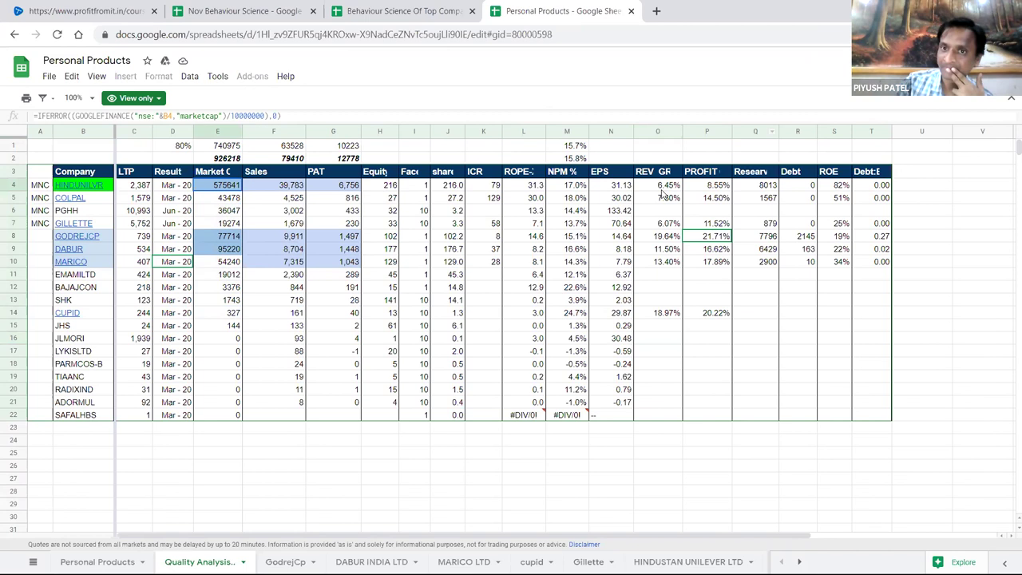
click(662, 187)
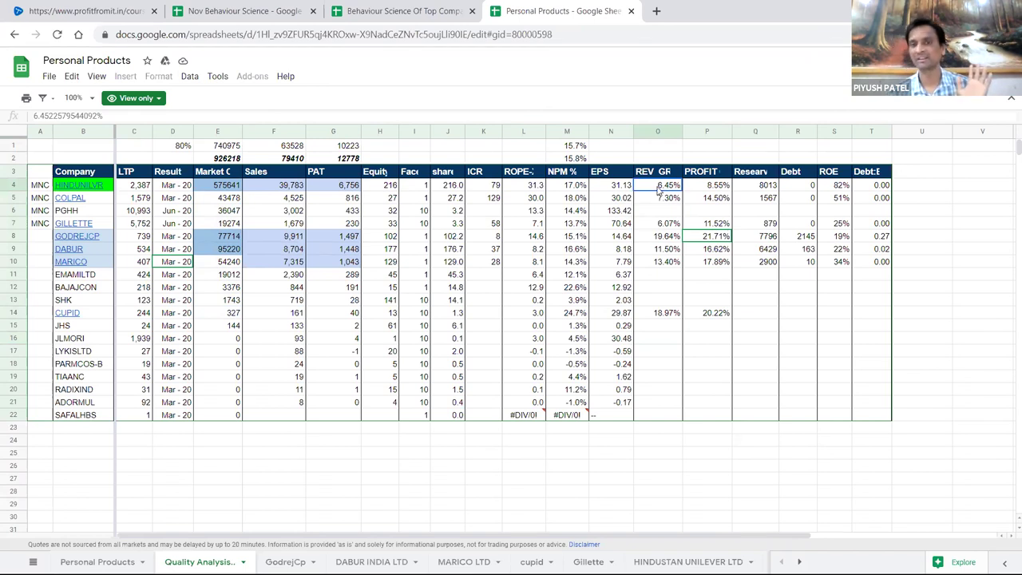
click(661, 213)
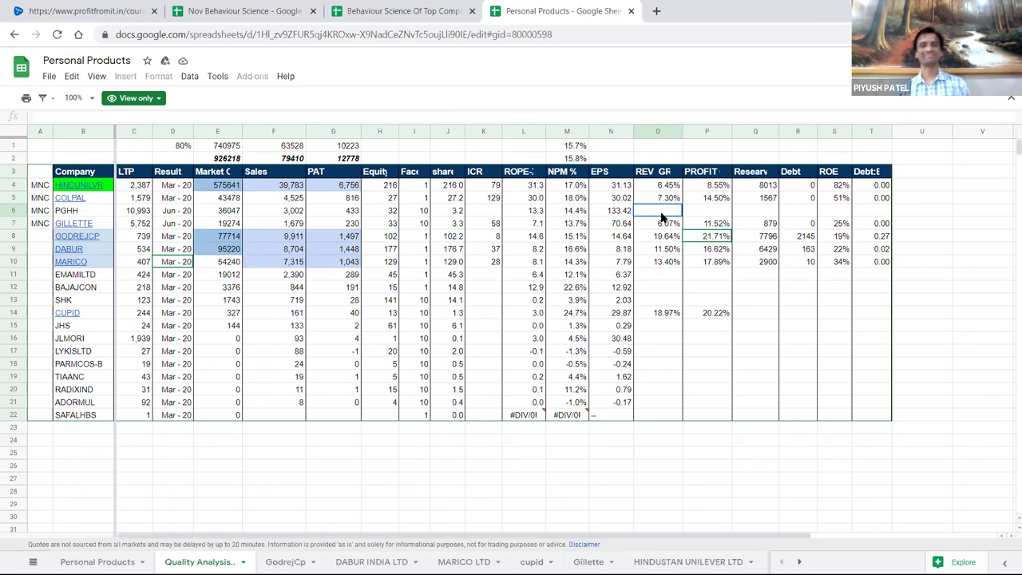
- Look at JHS's net profit margin and the extent of the company comparison table
click(580, 328)
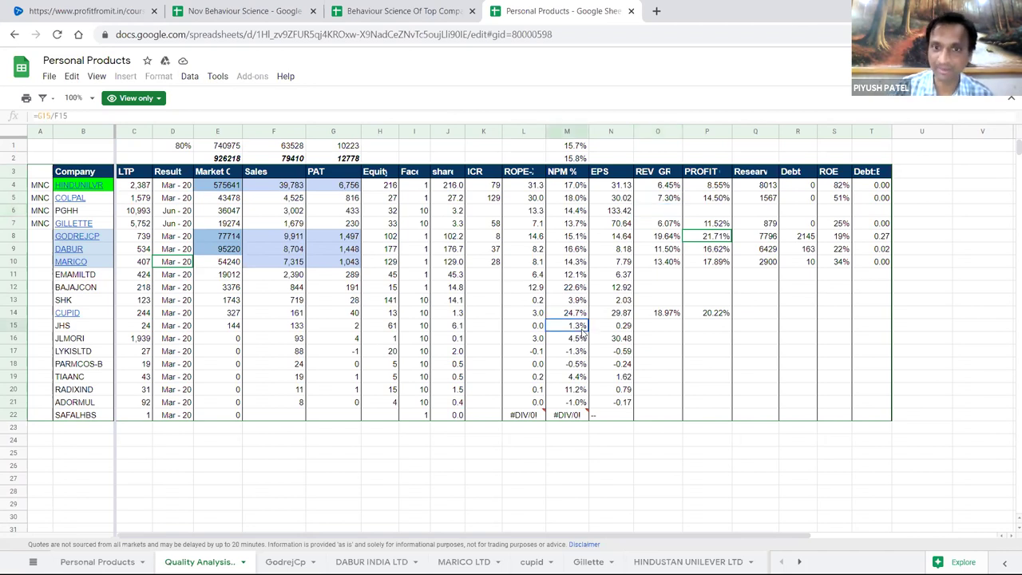
drag(39, 158, 83, 338)
drag(517, 416, 839, 445)
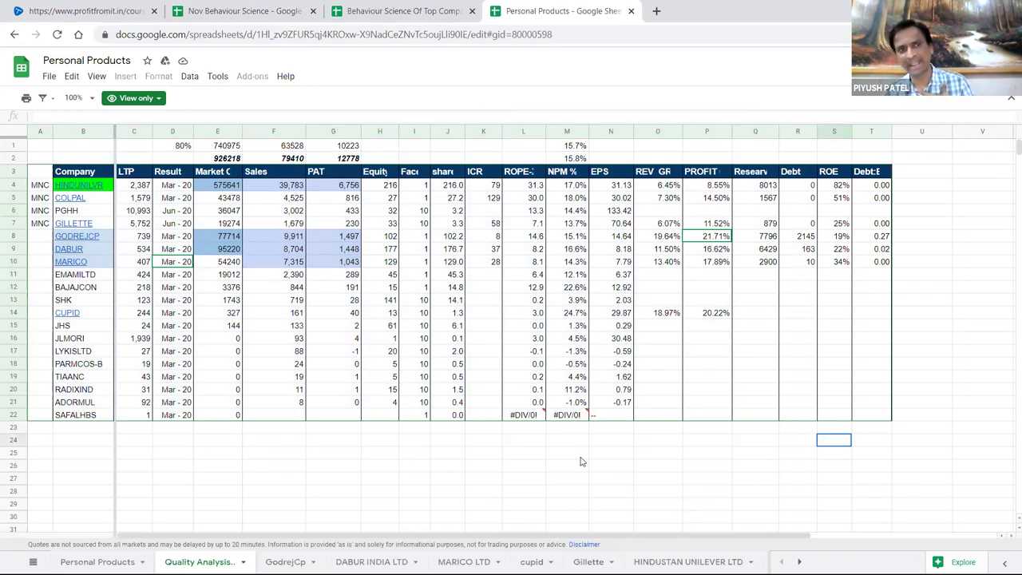
- Check SHK's market cap and open the Personal Products sheet
click(228, 303)
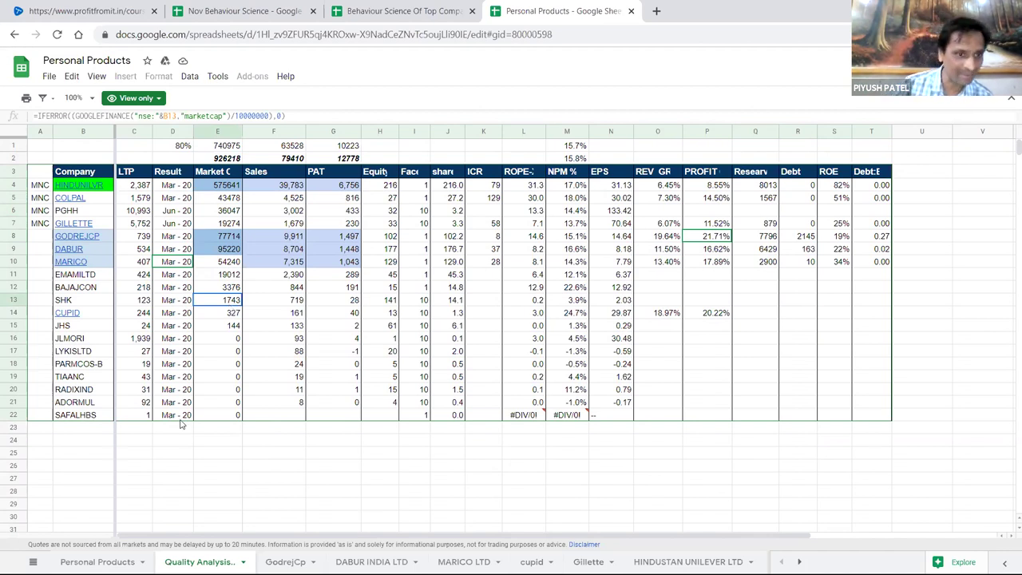
click(32, 562)
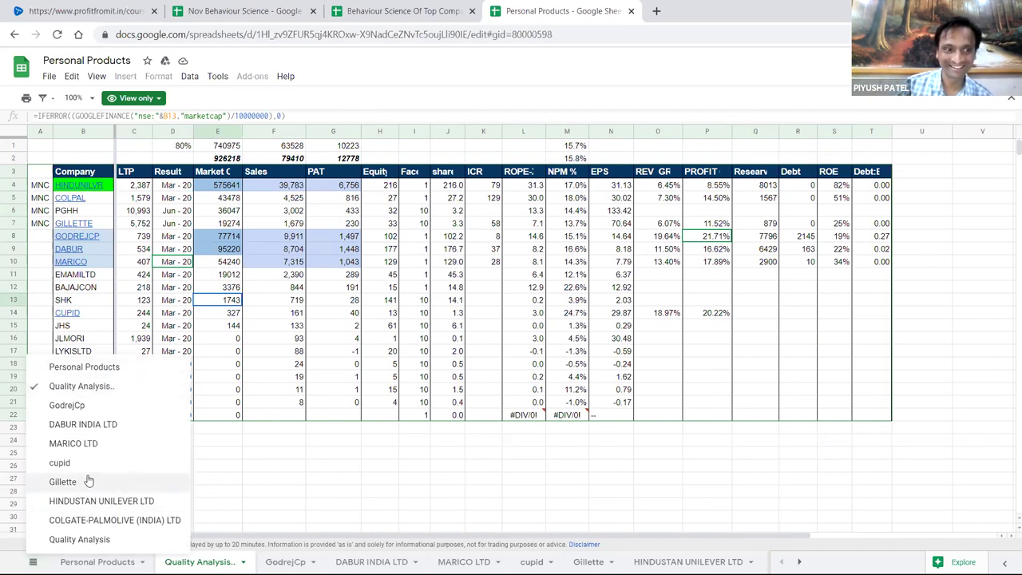
click(94, 368)
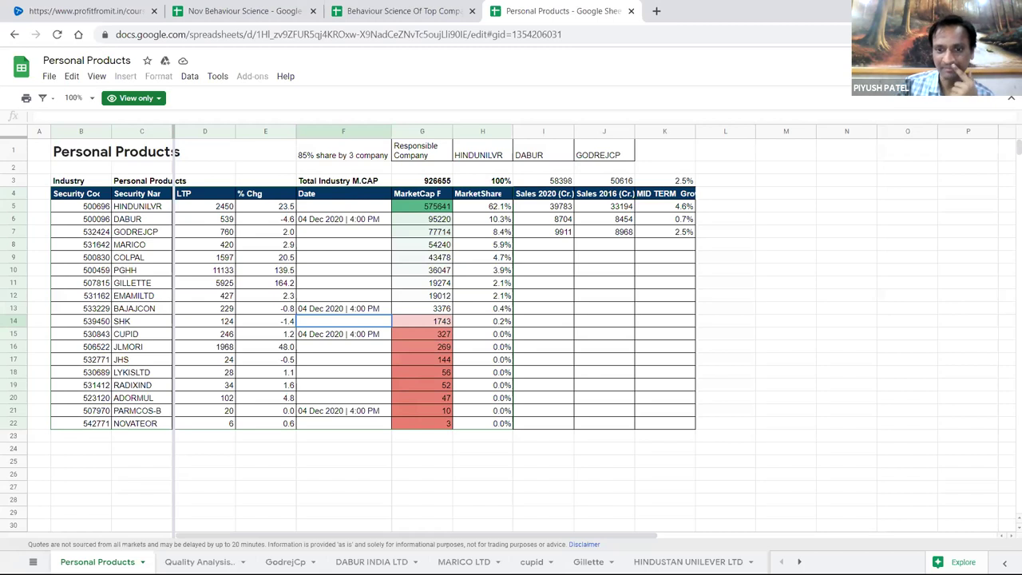
- Switch to the ProfitFromIt course page and open the lesson "New Update: 30th Dec Wednesday"
click(78, 11)
scroll(428, 359, down, 4)
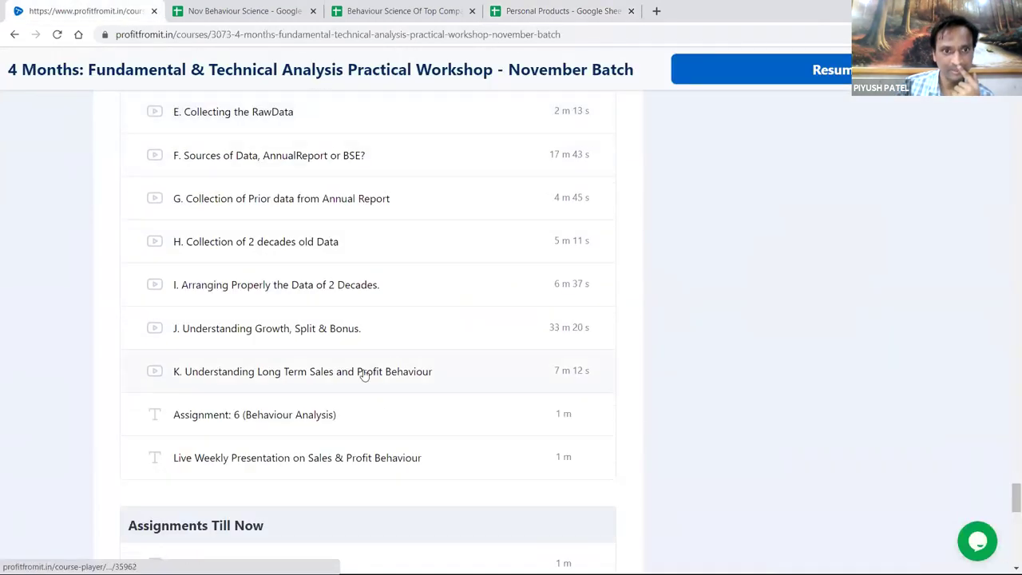
scroll(363, 375, up, 3)
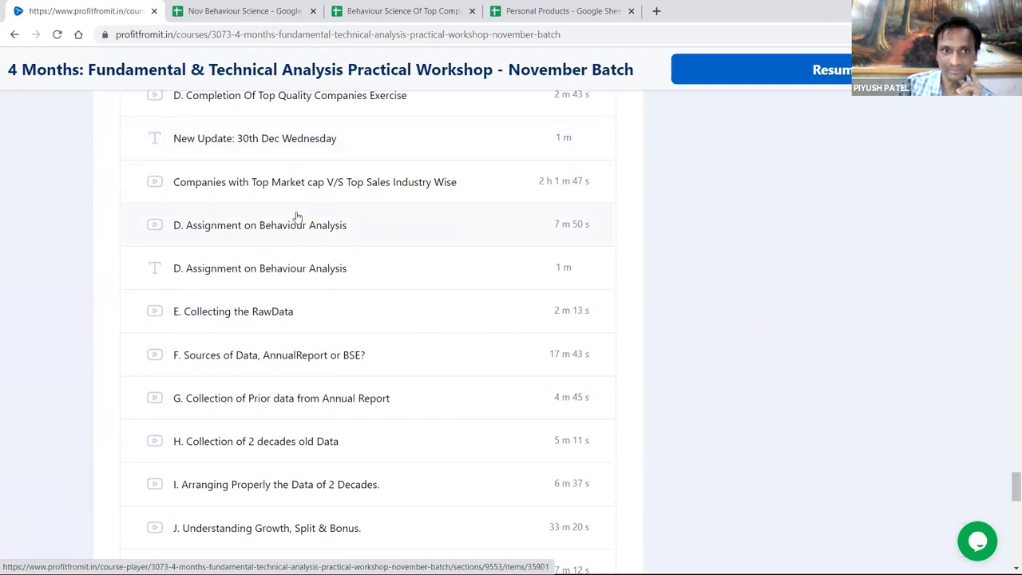
scroll(294, 217, up, 2)
click(284, 274)
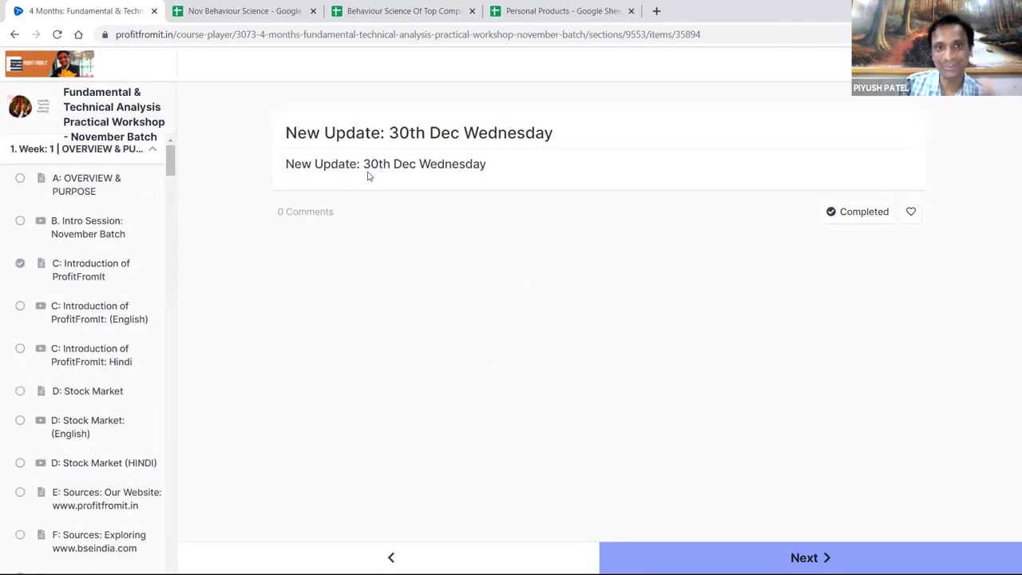
- Highlight the date in the lesson text "New Update: 30th Dec Wednesday" and clear the selection
drag(360, 165, 487, 164)
triple_click(456, 165)
click(475, 332)
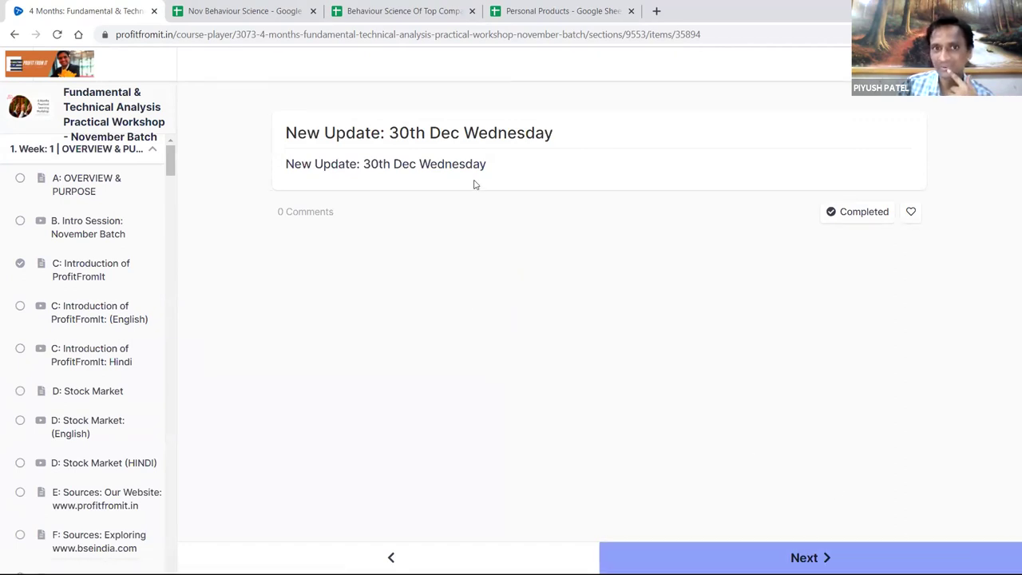
- Highlight the body line "New Update: 30th Dec Wednesday" and its word "Dec" to point out the update, and clear the selection
triple_click(439, 168)
click(412, 174)
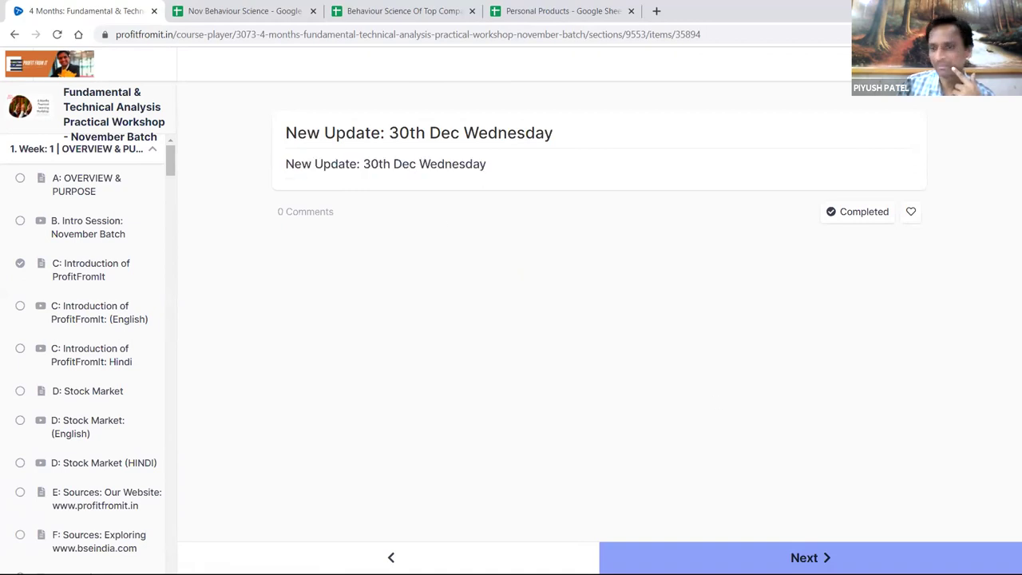
drag(285, 165, 798, 559)
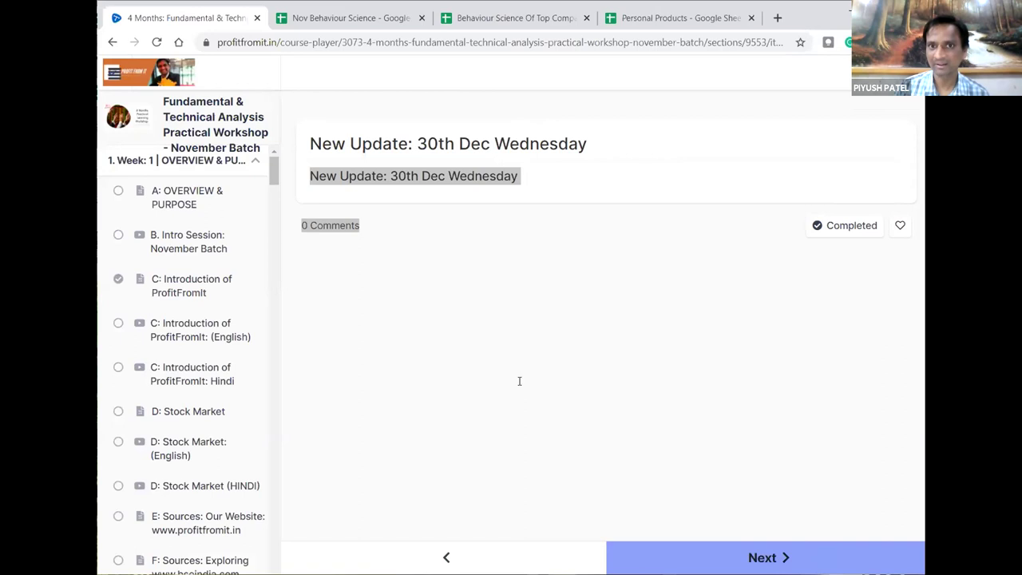
double_click(405, 164)
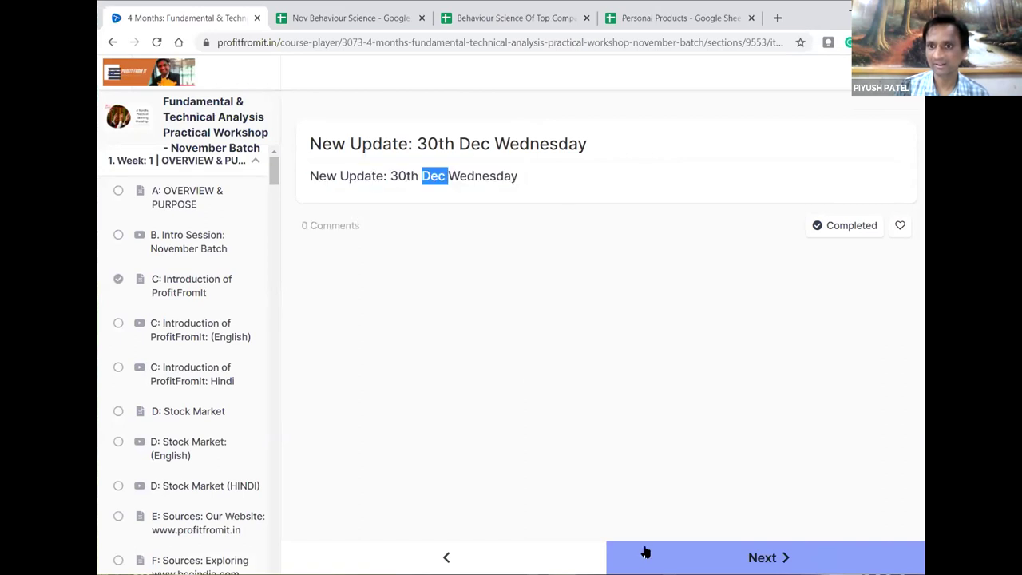
click(307, 142)
drag(370, 163, 530, 176)
click(583, 287)
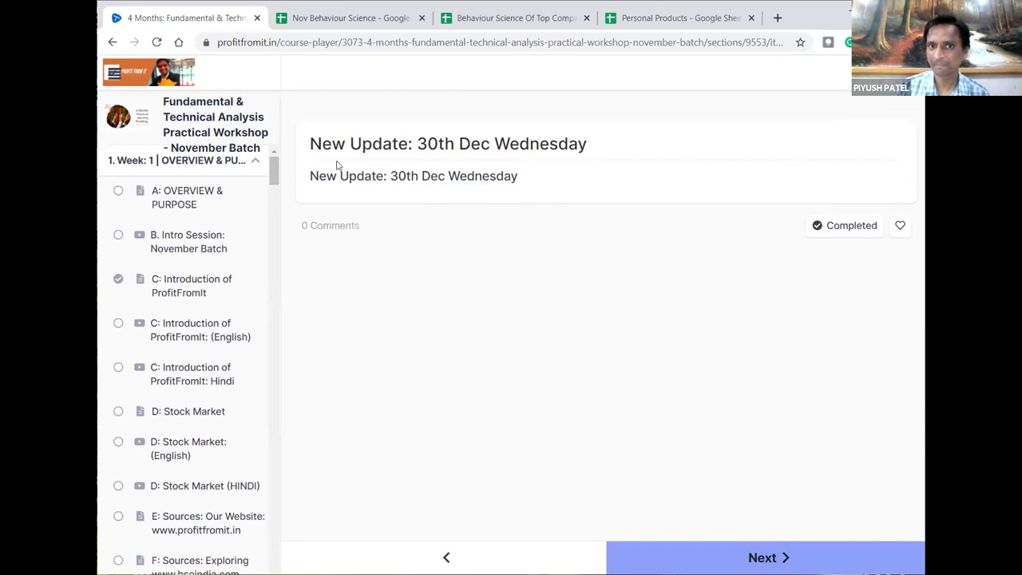
- Highlight the lesson's heading "New Update: 30th Dec Wednesday" to point out the announcement, and clear the selection
drag(309, 144, 536, 171)
click(562, 273)
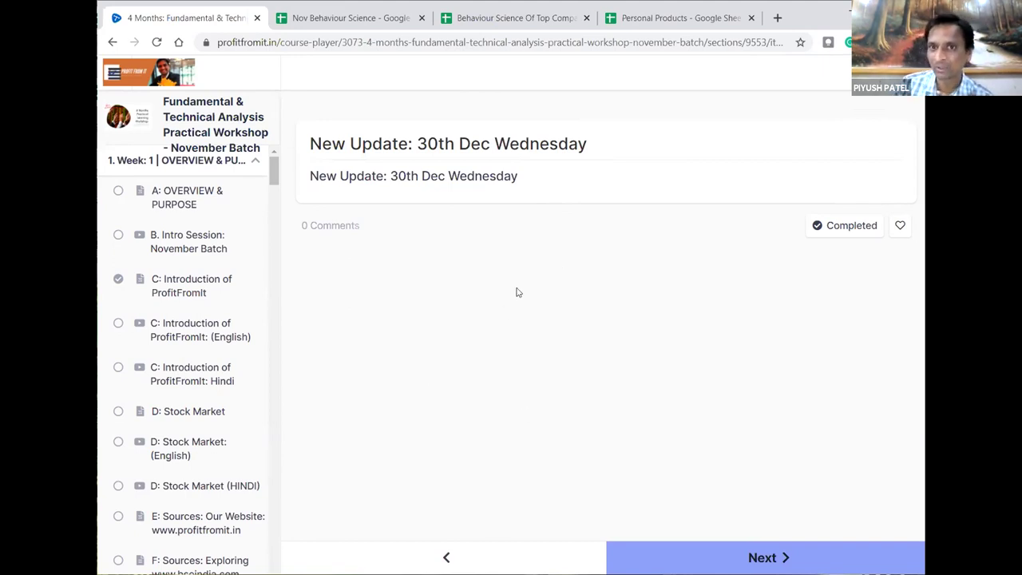
triple_click(535, 143)
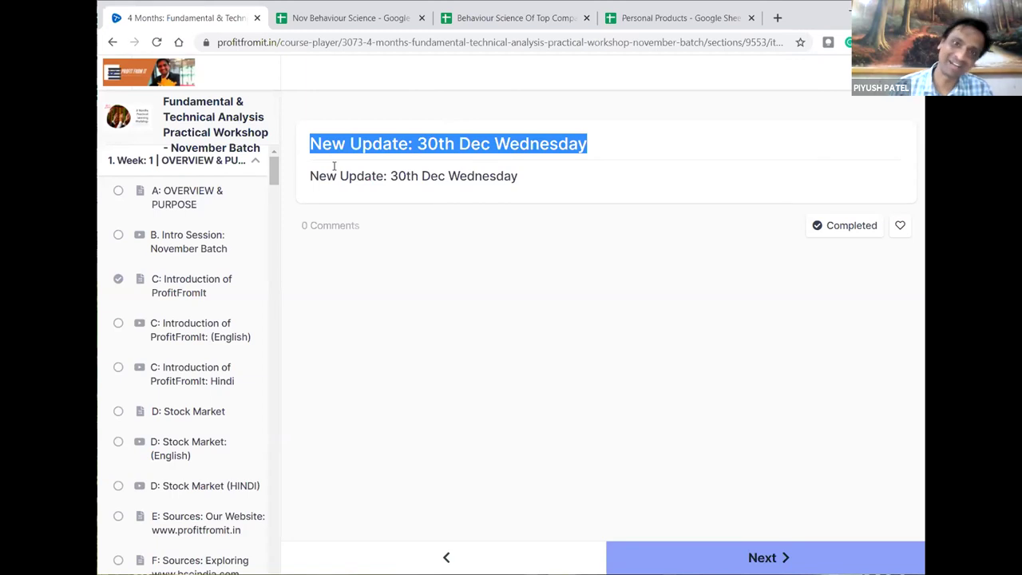
click(393, 136)
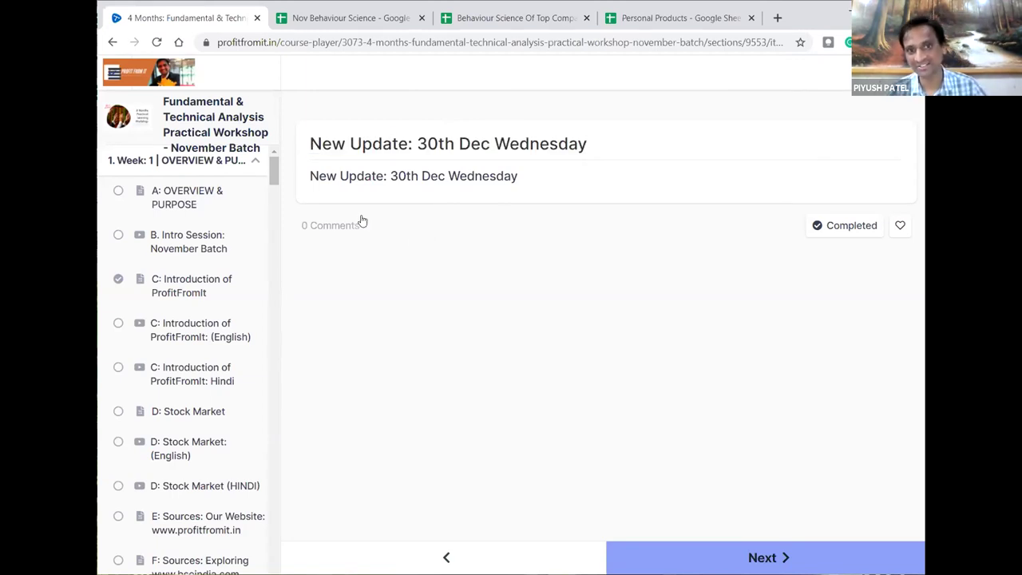
drag(311, 144, 585, 144)
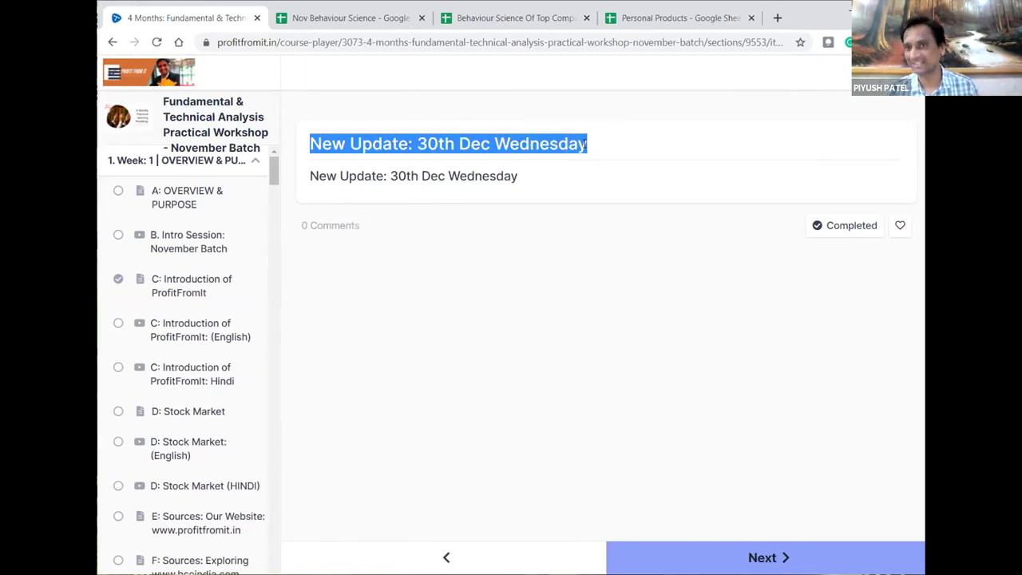
triple_click(488, 141)
click(503, 293)
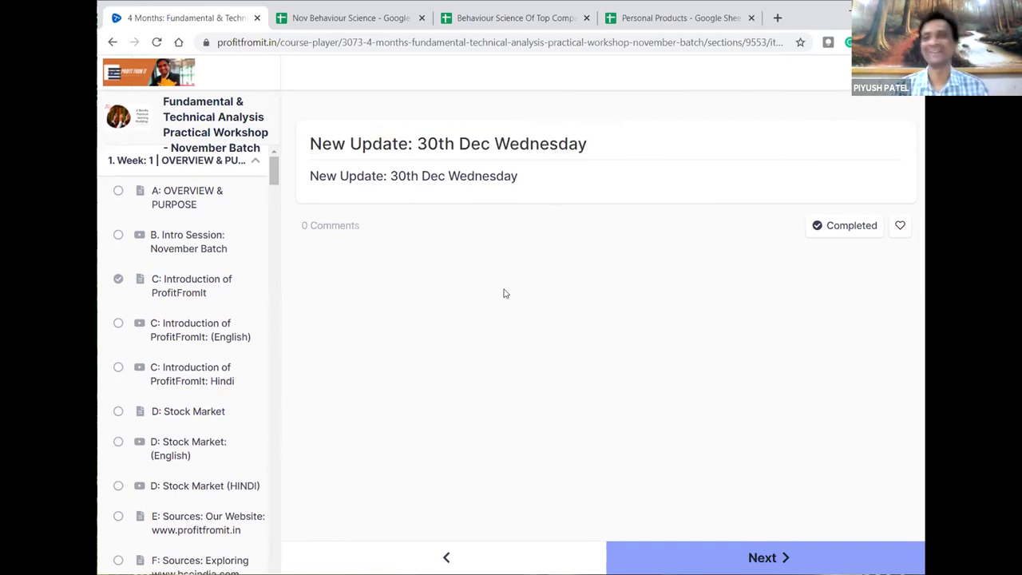